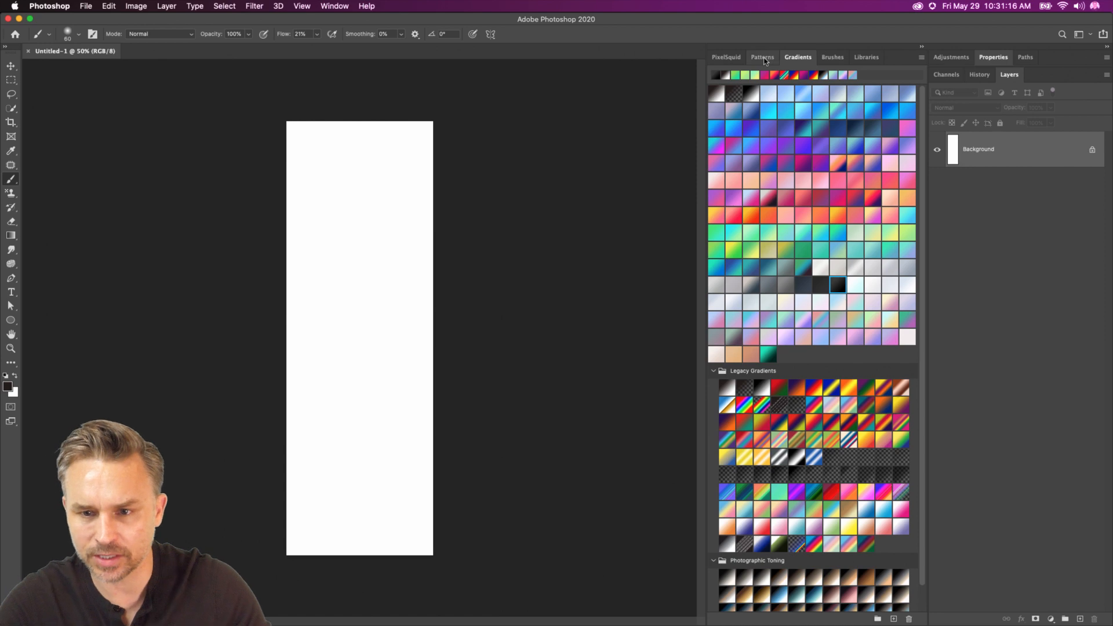
- Browse the Animals library and open the first forest photos of its Forest group, including the Ancient Groves one, for comparison
click(867, 57)
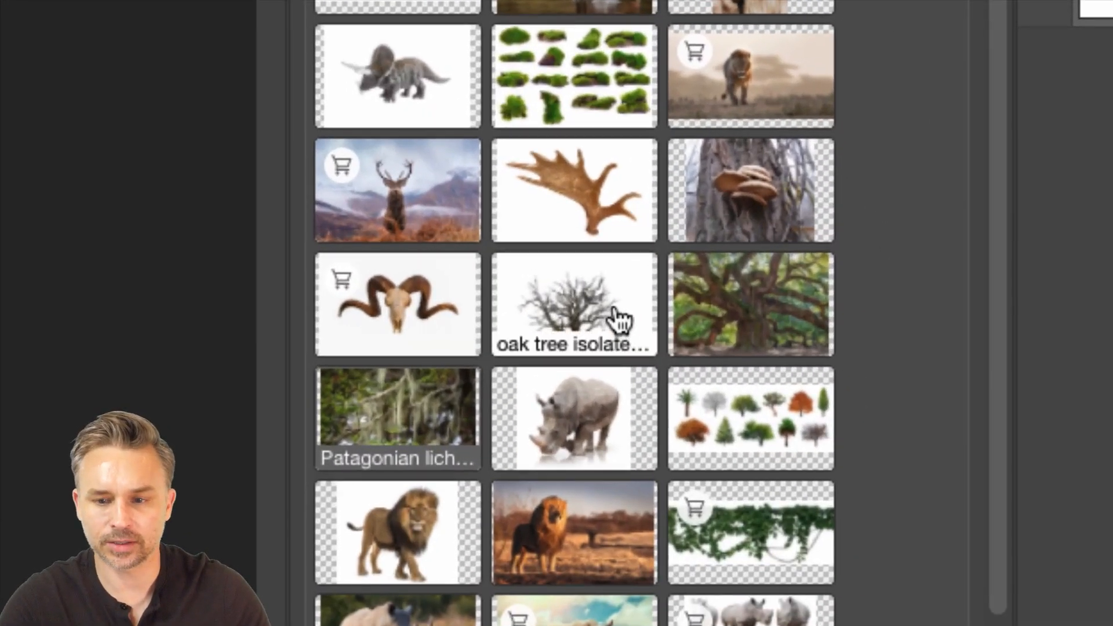
scroll(614, 306, down, 10)
scroll(614, 306, down, 5)
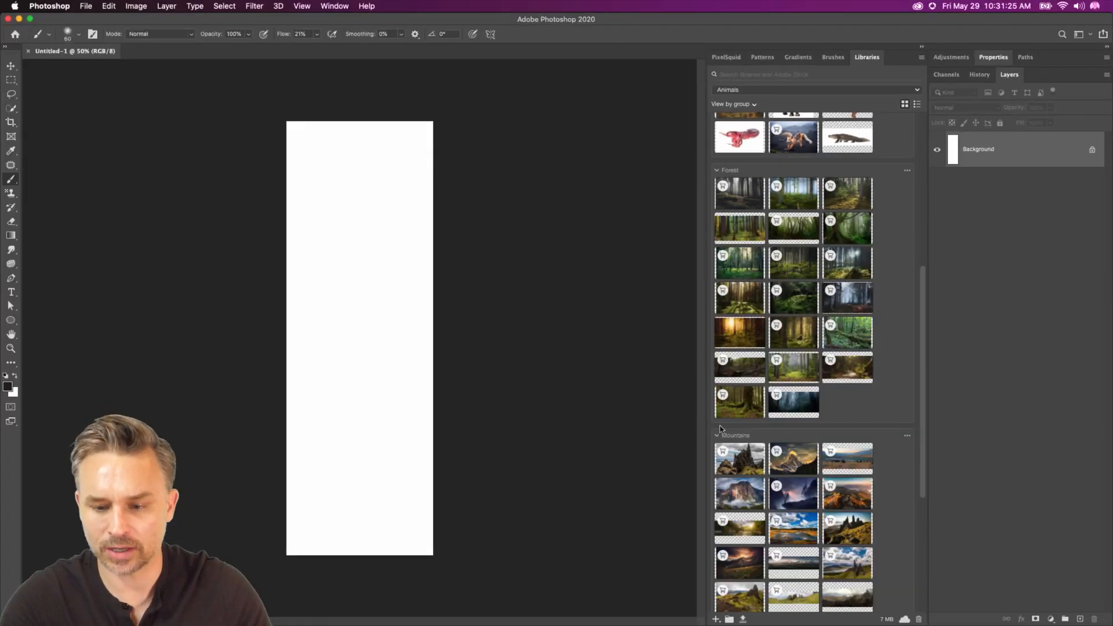
scroll(755, 442, down, 3)
scroll(754, 442, up, 3)
double_click(739, 230)
double_click(804, 239)
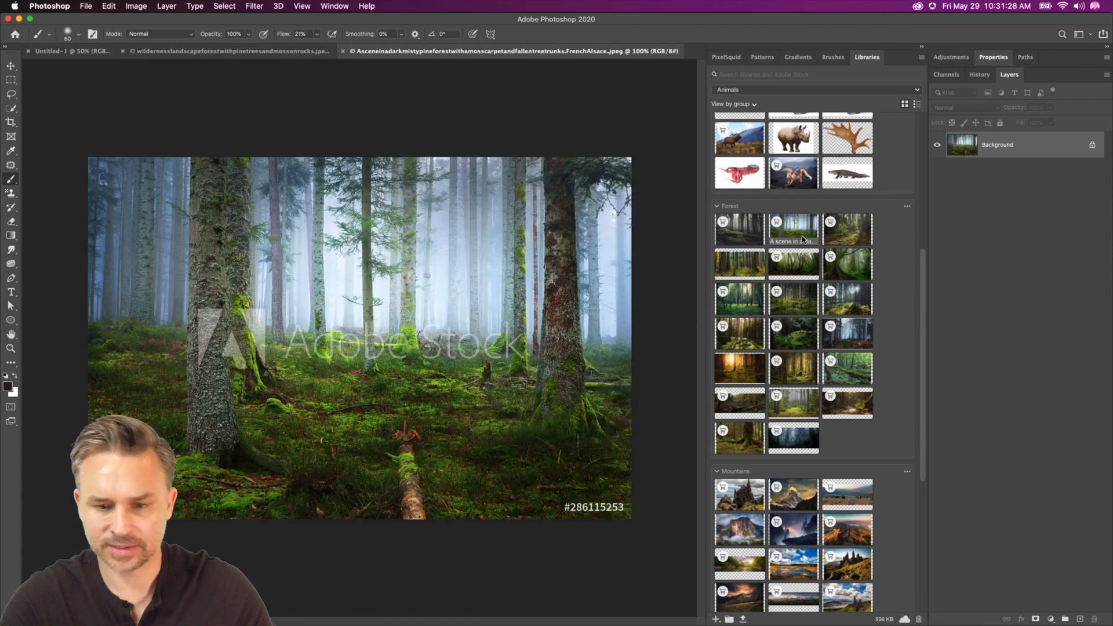
double_click(847, 229)
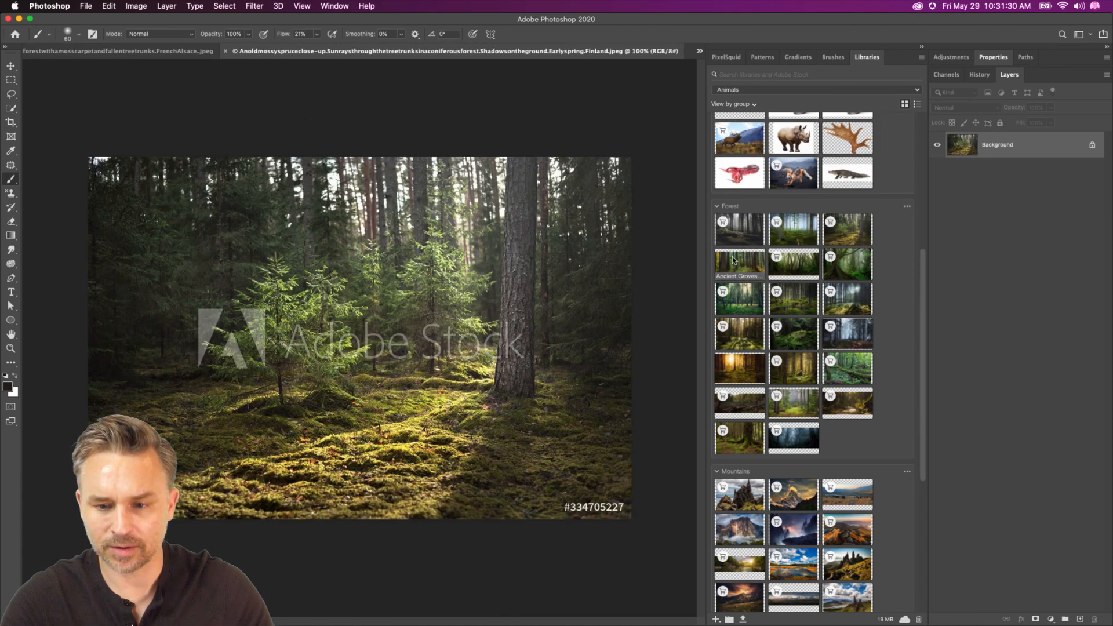
double_click(737, 261)
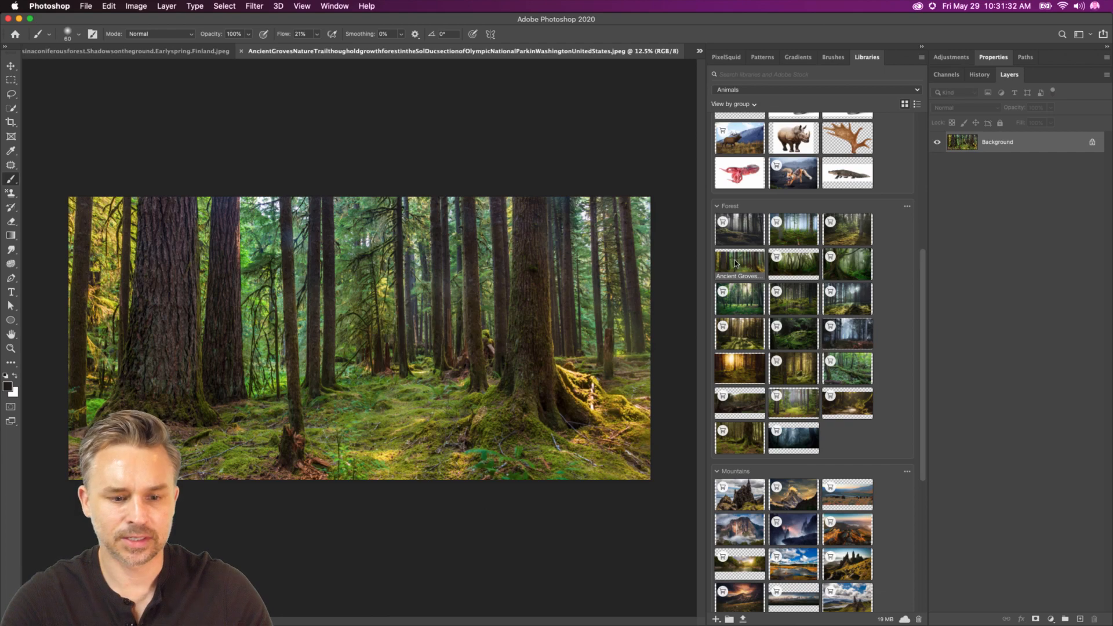
double_click(791, 262)
double_click(738, 262)
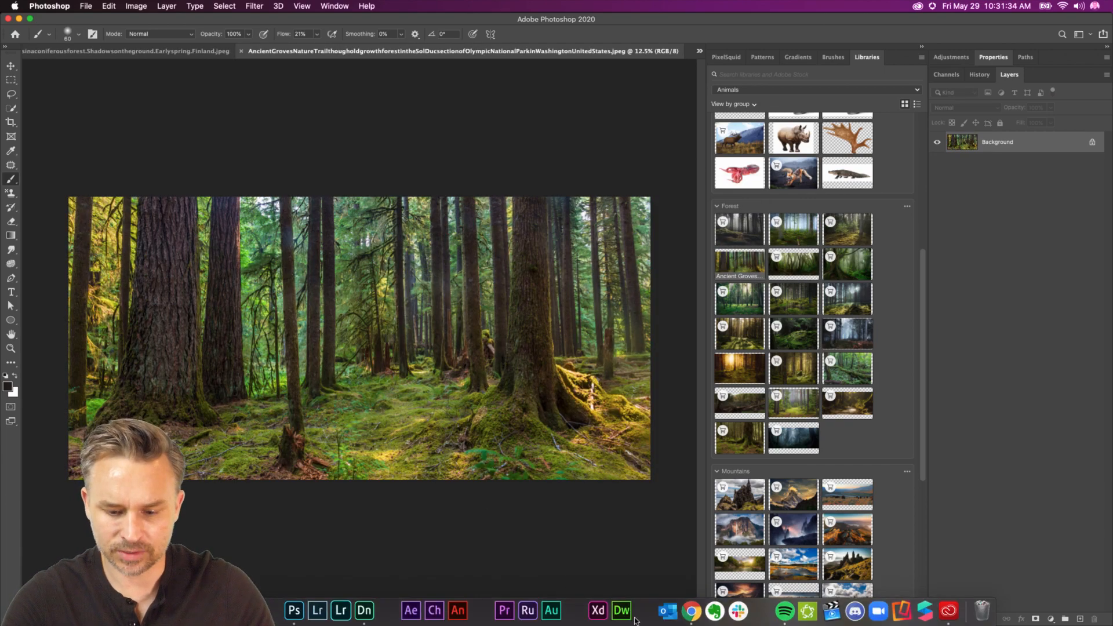
- Switch to Chrome, close the fur brushes page and look through the open chimera, mermaid, griffin and quetzalcoatl search pages
click(693, 608)
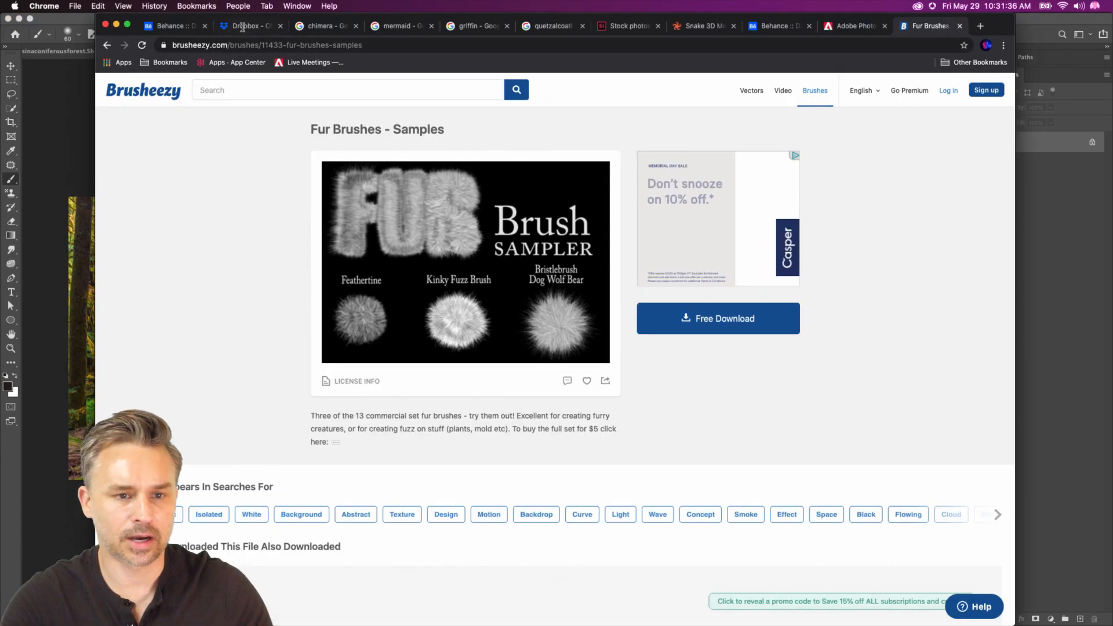
key(super+w)
click(347, 27)
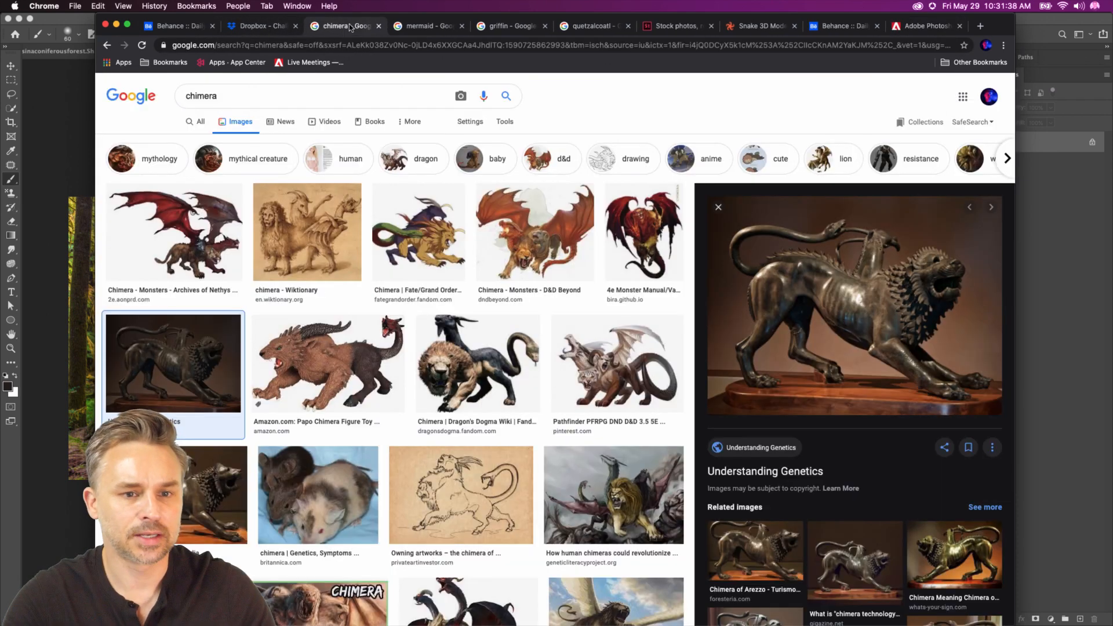
click(415, 34)
click(508, 28)
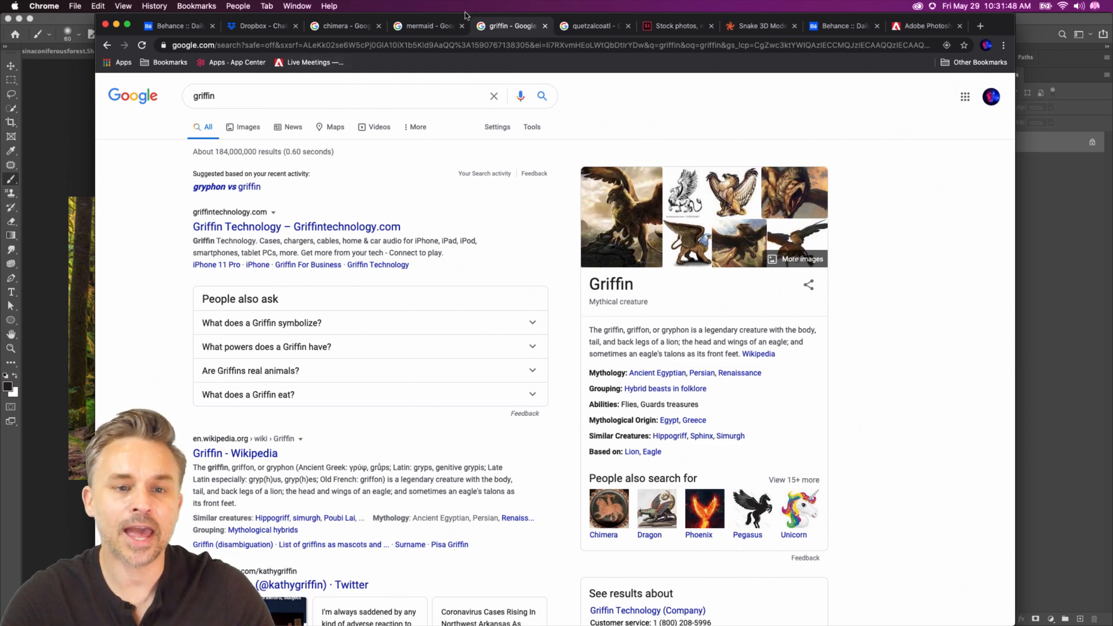
click(574, 27)
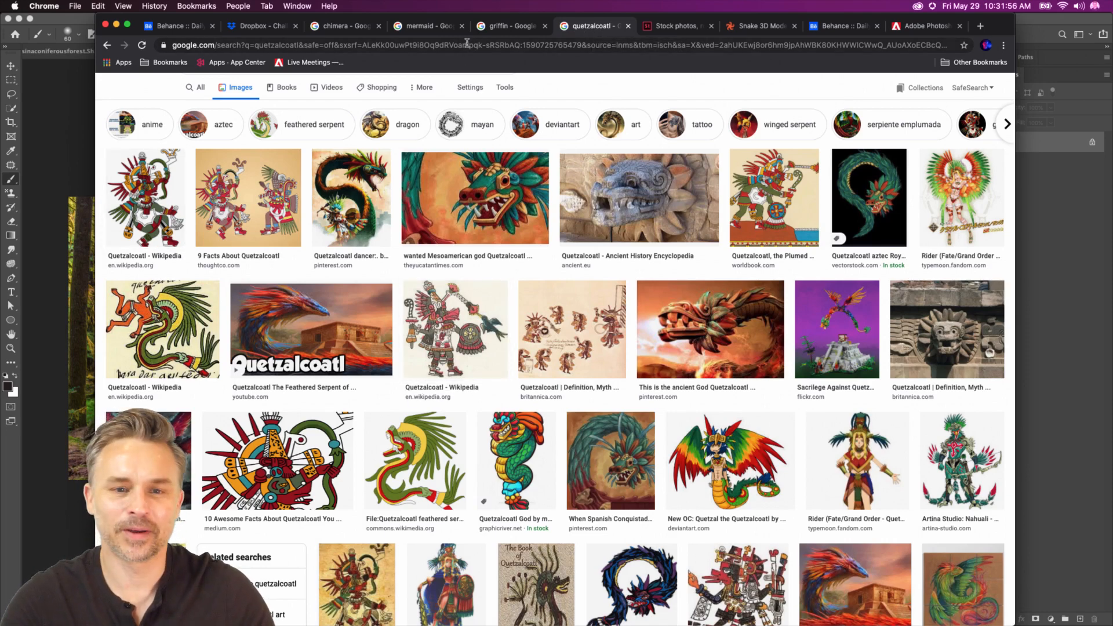
click(496, 27)
click(434, 28)
click(344, 27)
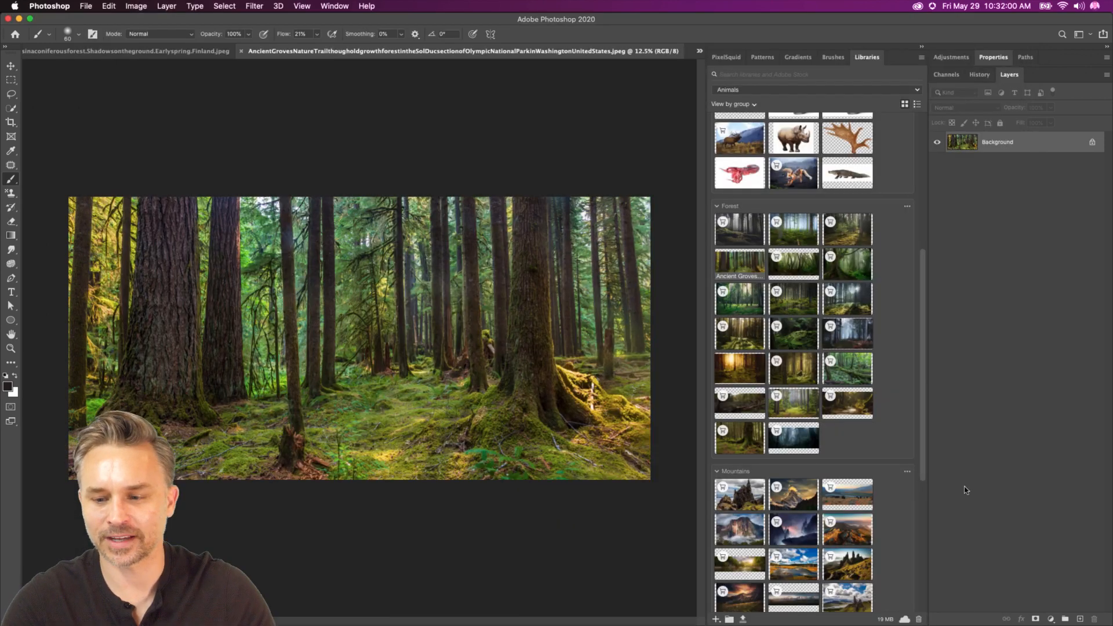
- Return to Photoshop and open the two white rhino photos, the strong lion and the rhinoceros portrait from the Animals group
click(1021, 172)
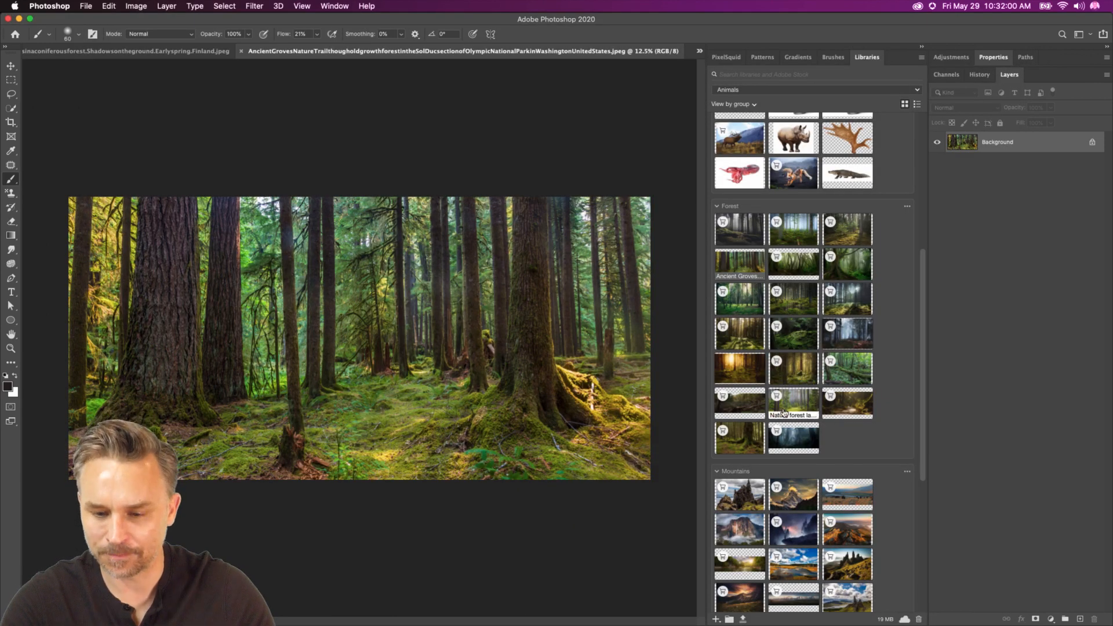
scroll(780, 342, down, 3)
scroll(754, 359, up, 6)
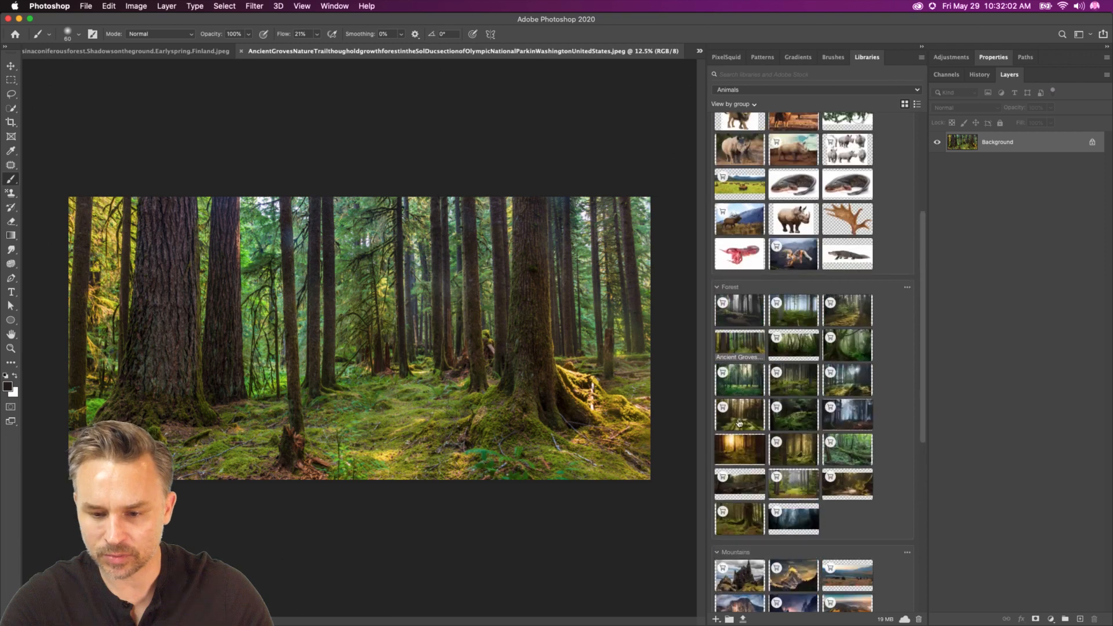
scroll(771, 325, up, 5)
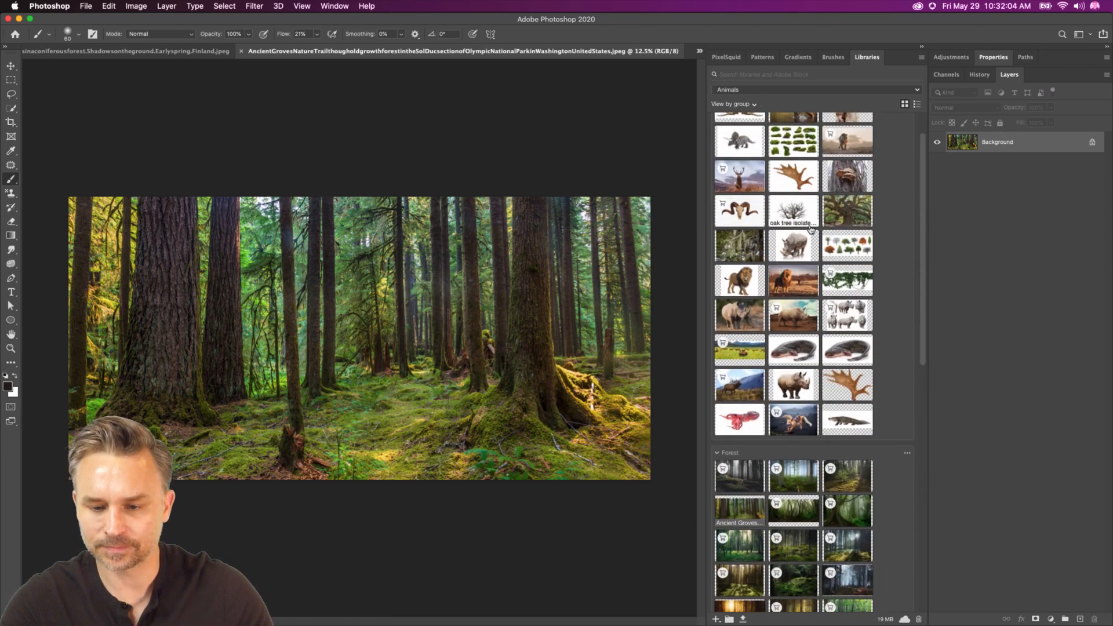
scroll(810, 232, up, 1)
double_click(808, 361)
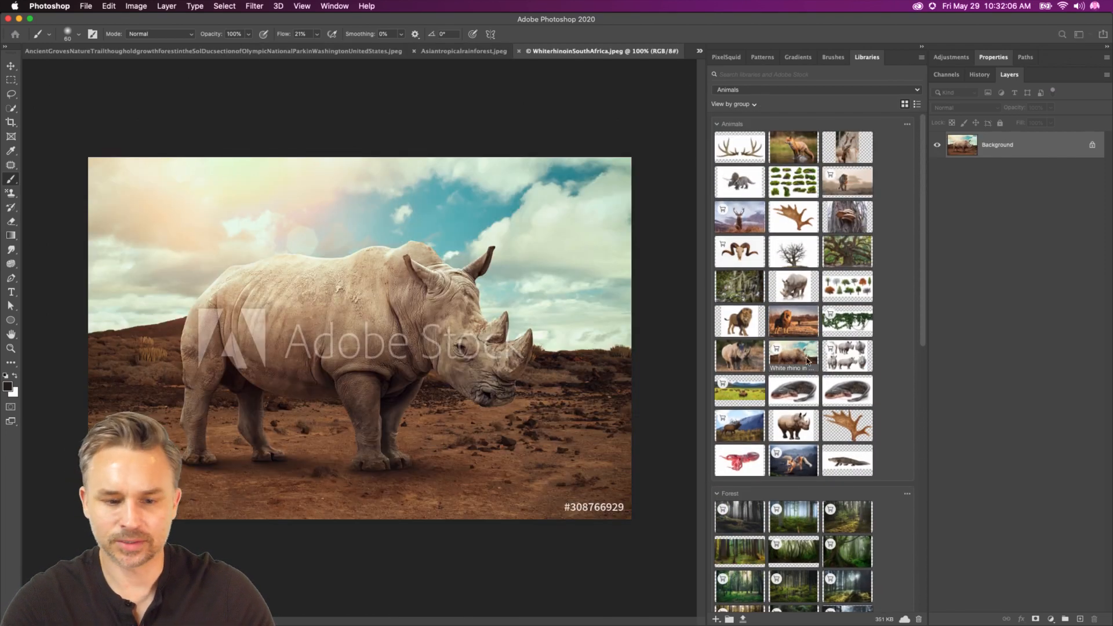
double_click(736, 360)
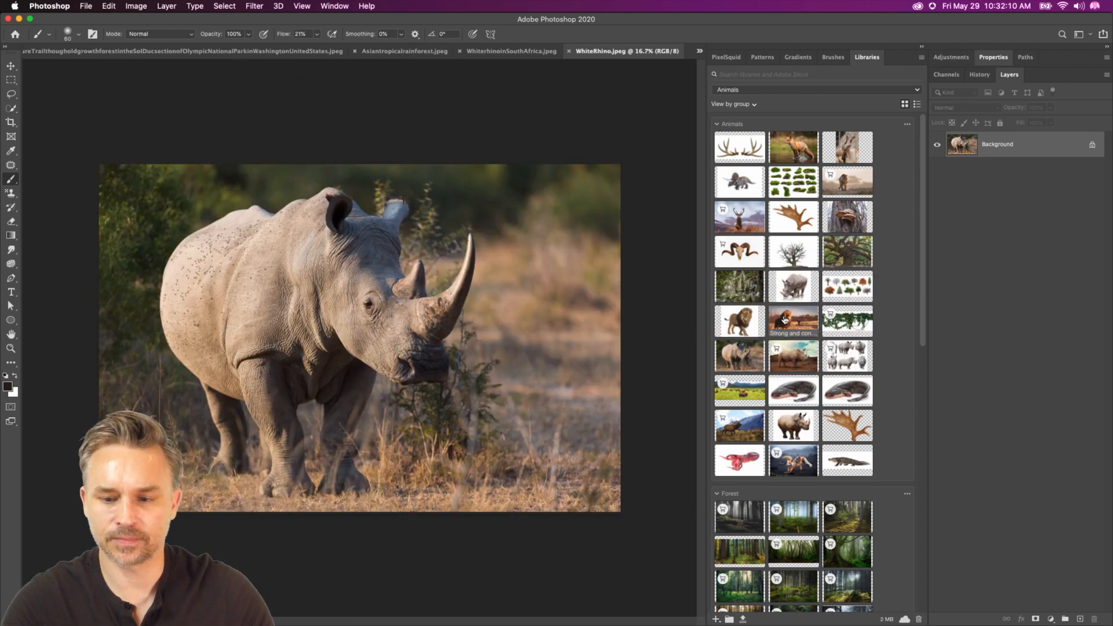
double_click(794, 323)
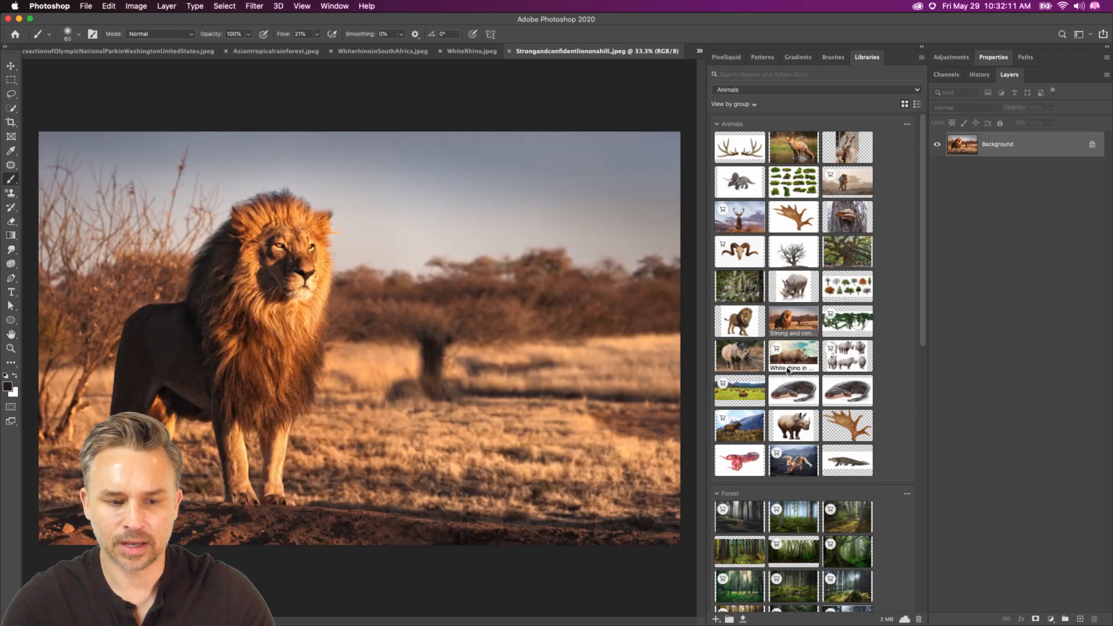
double_click(788, 295)
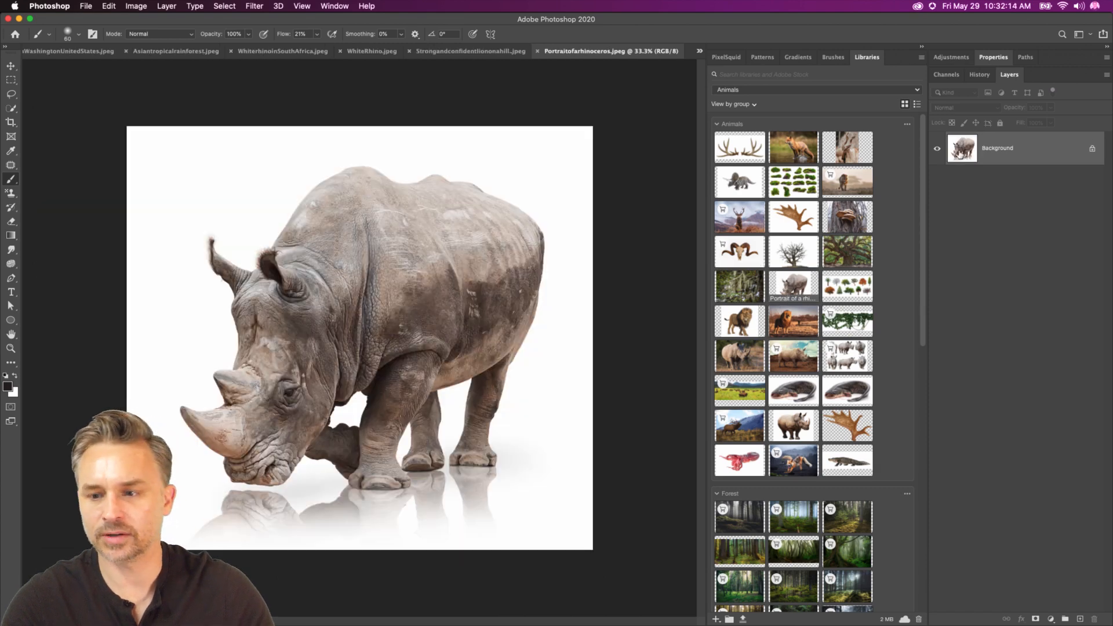
- Open the sunlit green mossy forest photo from the Forest group and copy the whole image into a new document of matching size
scroll(852, 351, down, 5)
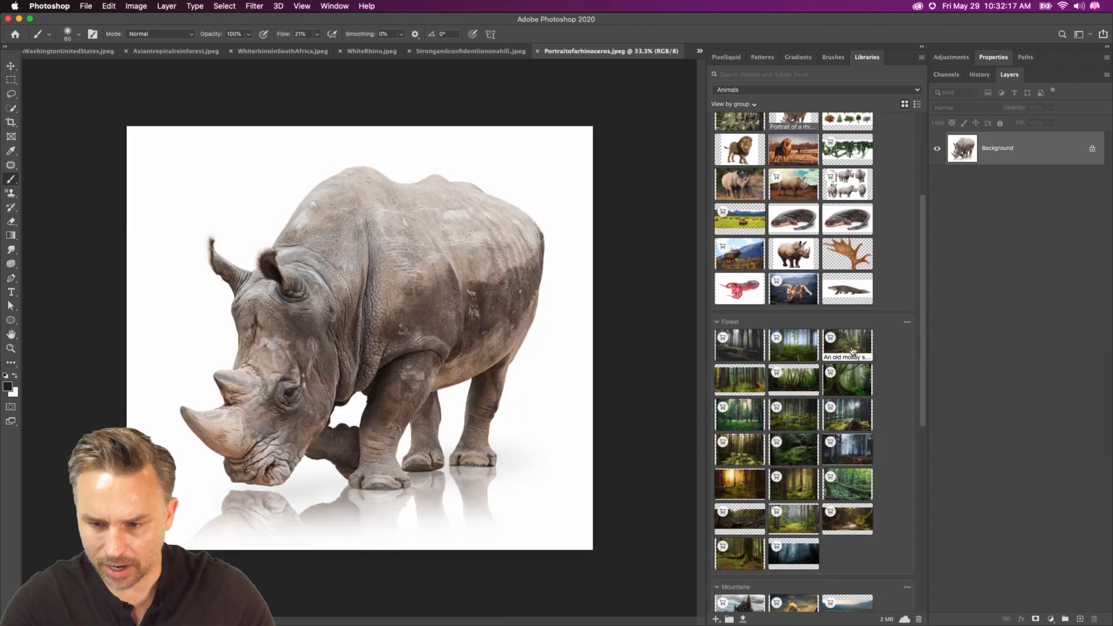
double_click(730, 489)
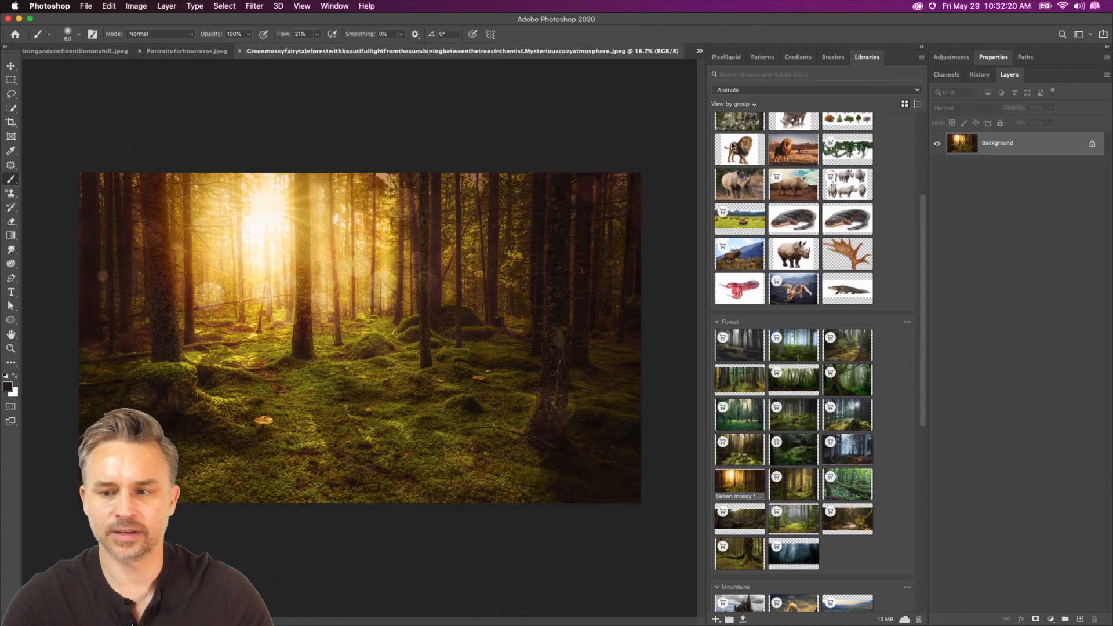
key(super+a)
key(super+c)
key(super+n)
key(Return)
key(super+v)
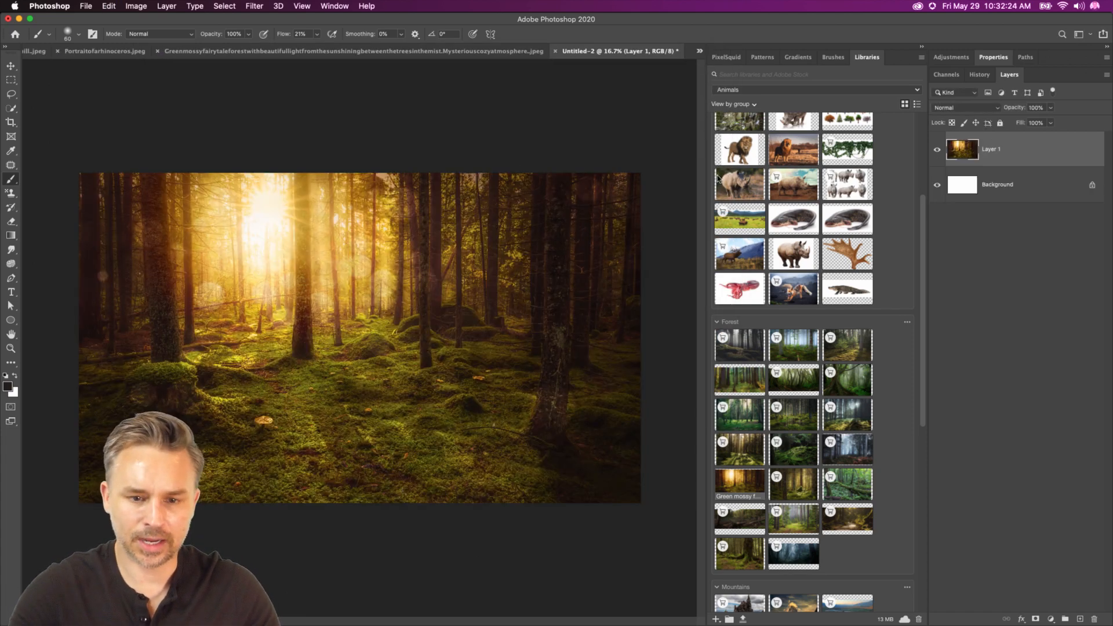
- Delete the white Background layer and rename the pasted forest layer bkgd
drag(1006, 198, 1094, 619)
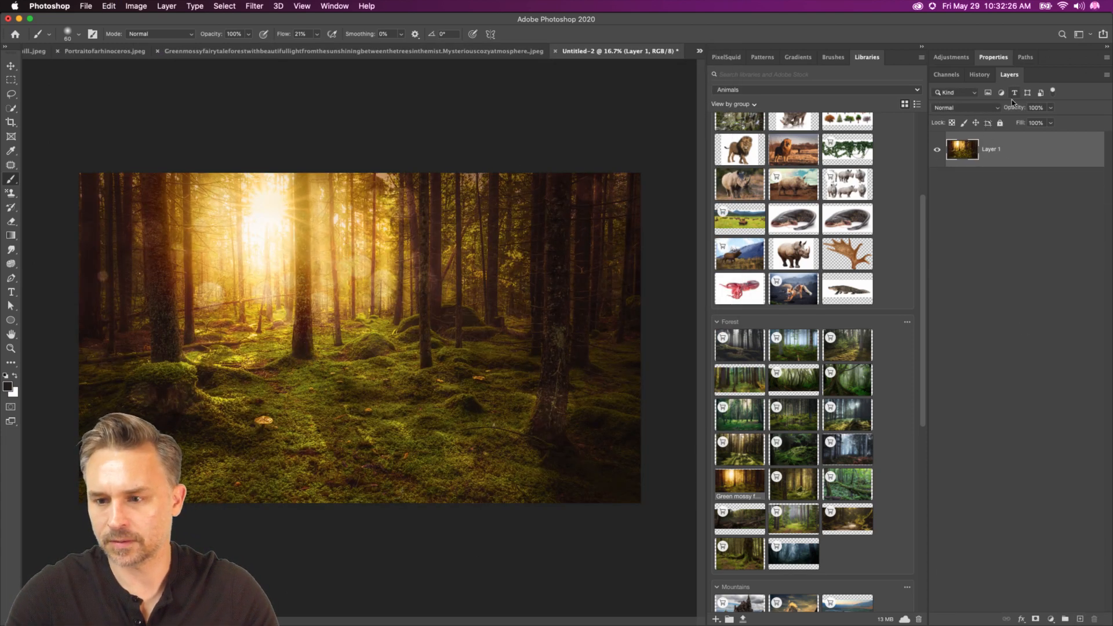
text(bkgd)
key(Return)
- Save the document on the computer's Desktop in Photoshop format as Fictional
key(super+s)
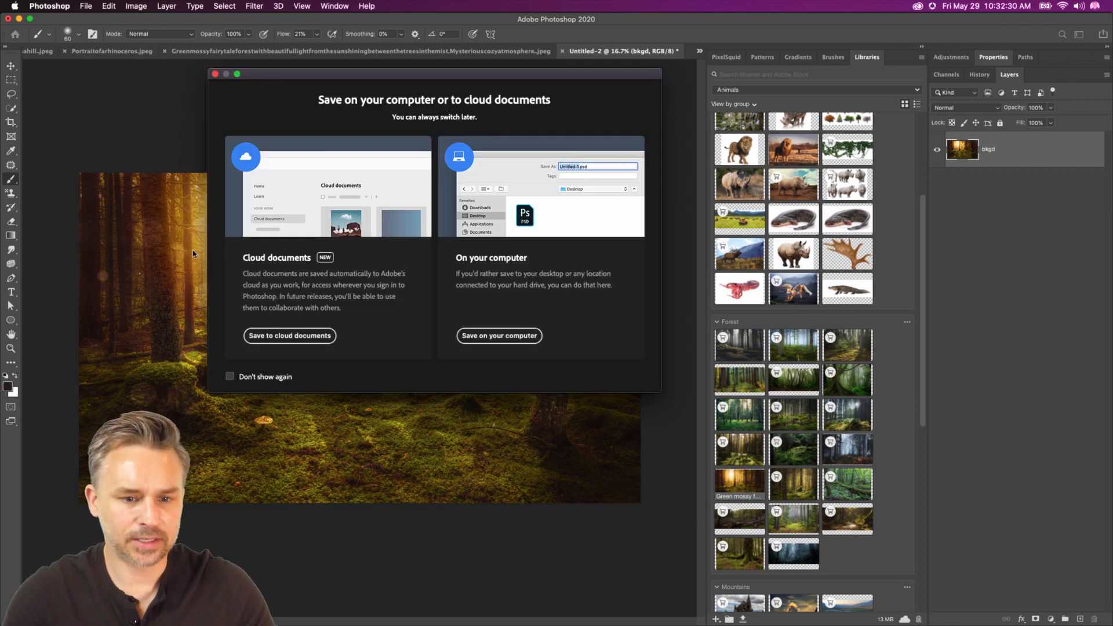
click(496, 334)
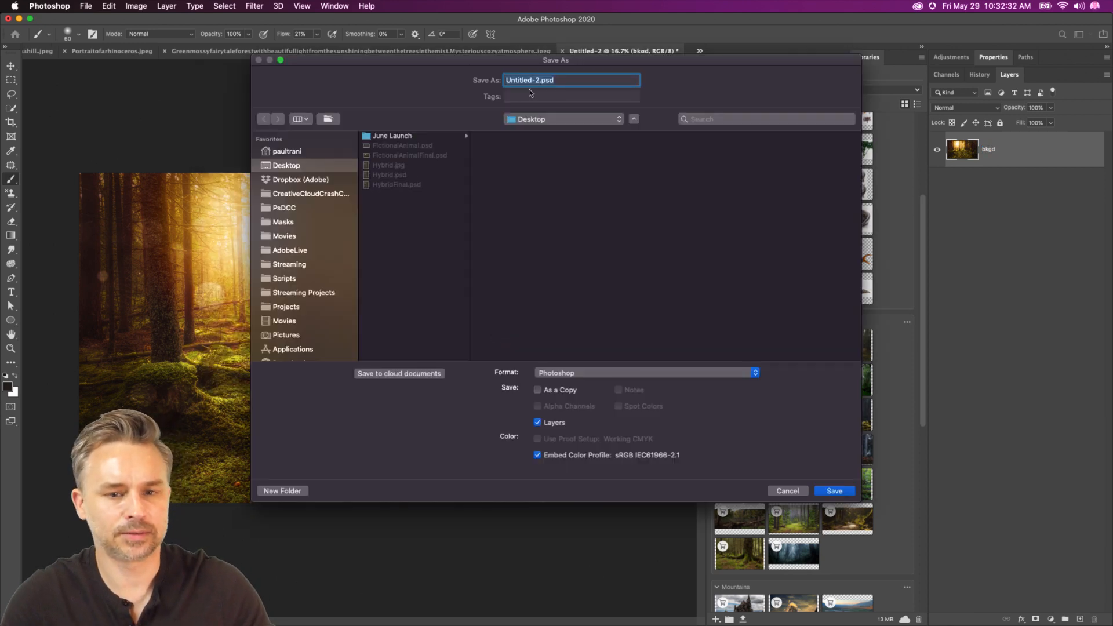
text(Fictiona)
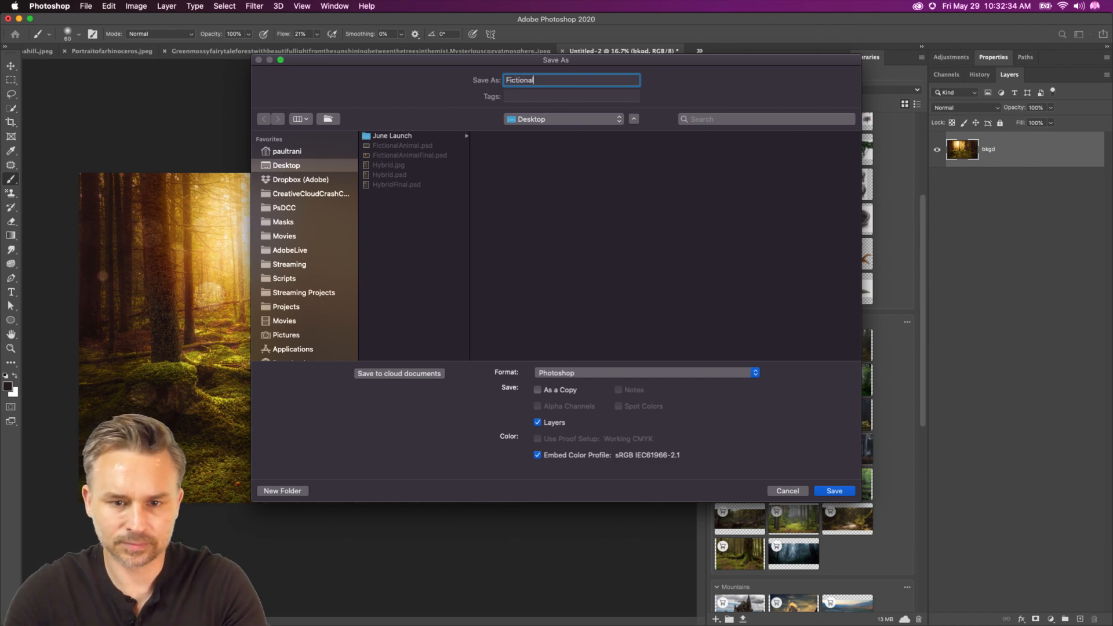
key(Return)
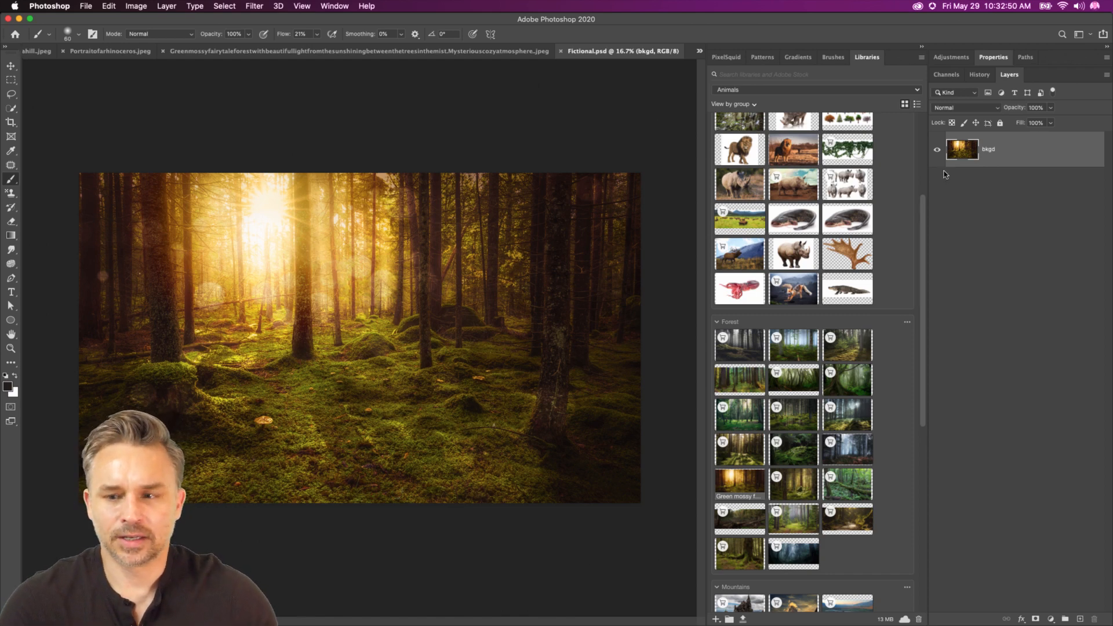
- Compare the rhino on white background, the white rhino in South Africa and the rhinoceros portrait as body candidates
key(m)
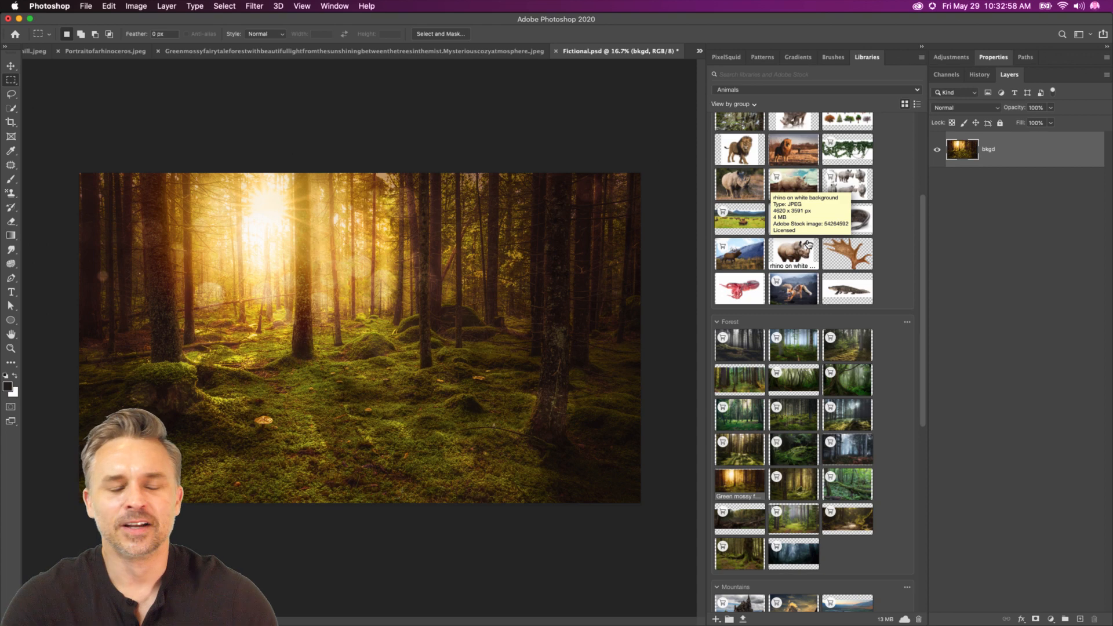
double_click(784, 259)
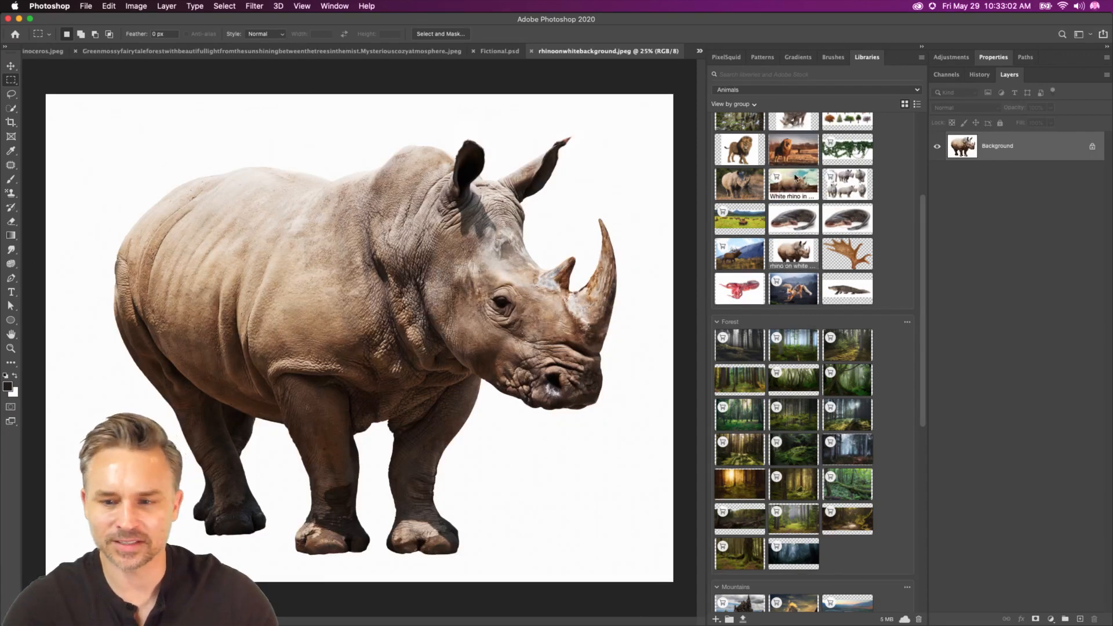
double_click(790, 184)
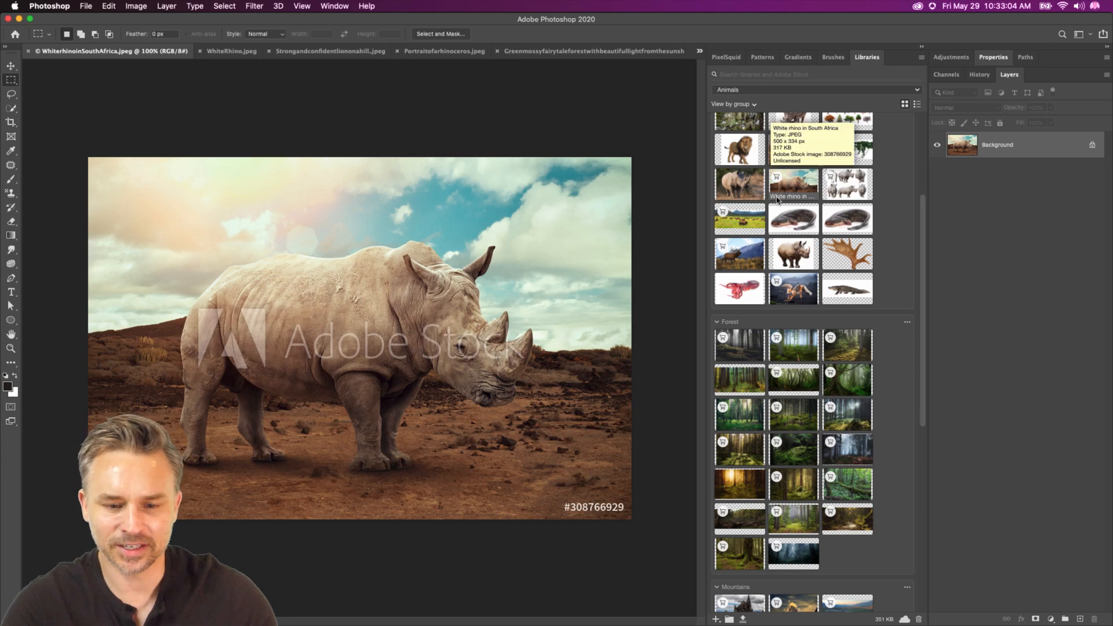
scroll(789, 168, up, 3)
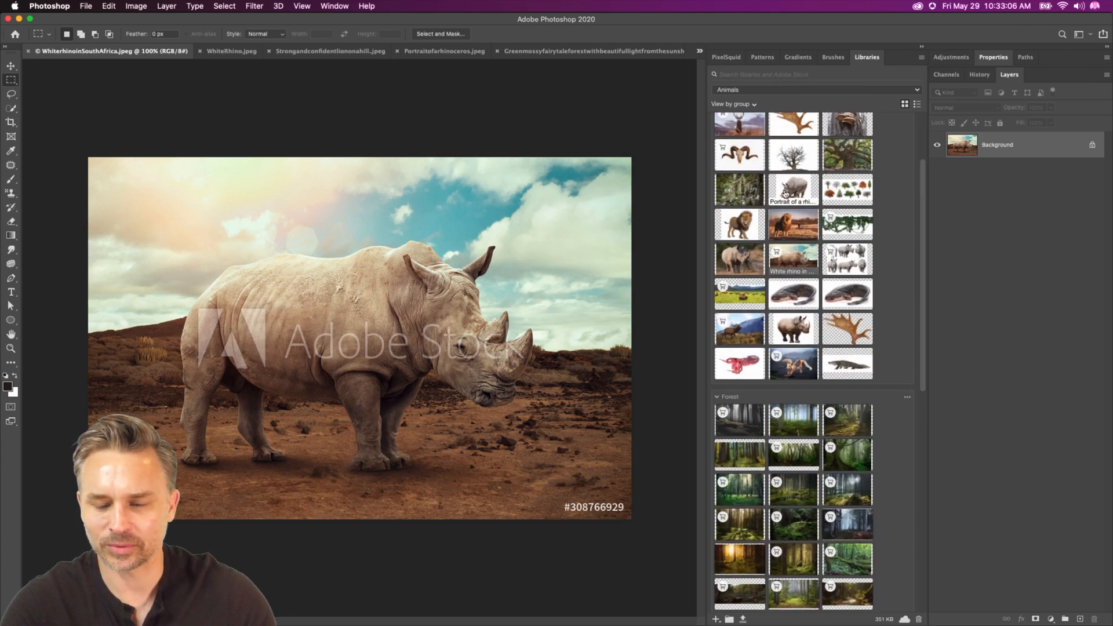
double_click(785, 193)
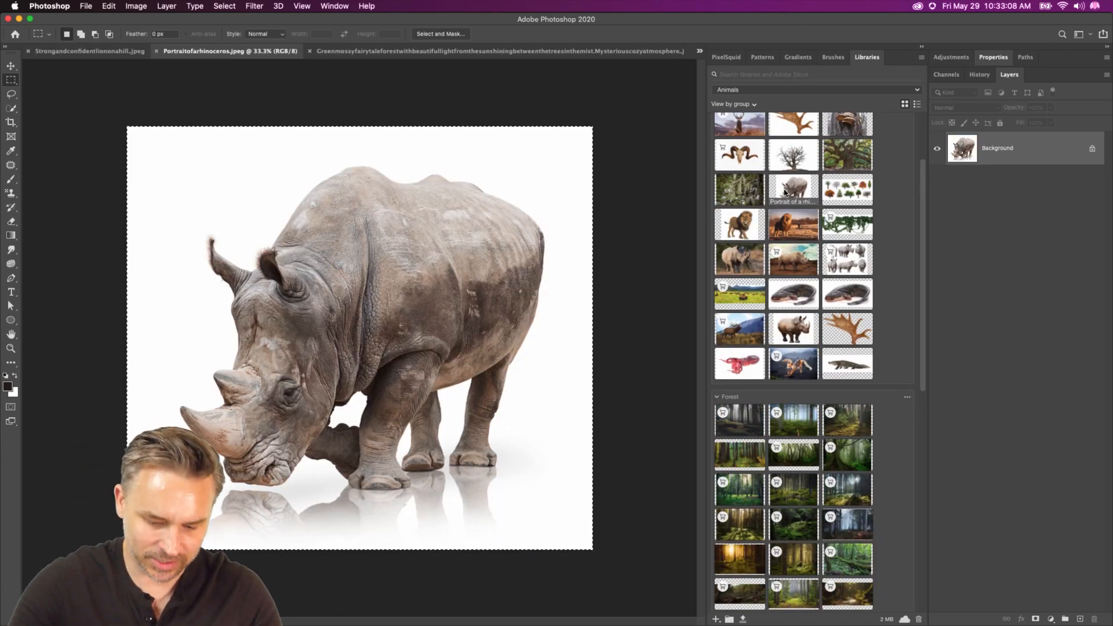
- Close the rhinoceros portrait, the rhino on white background, the South Africa rhino and the source mossy forest photo
key(super+w)
key(super+w)
key(super+w)
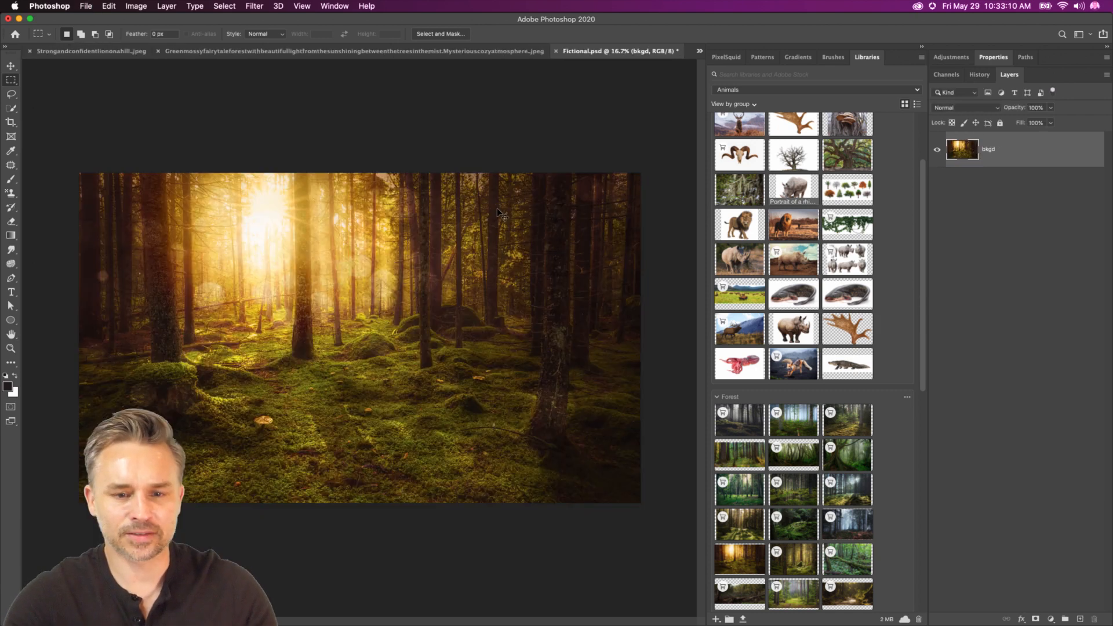
click(486, 54)
key(super+w)
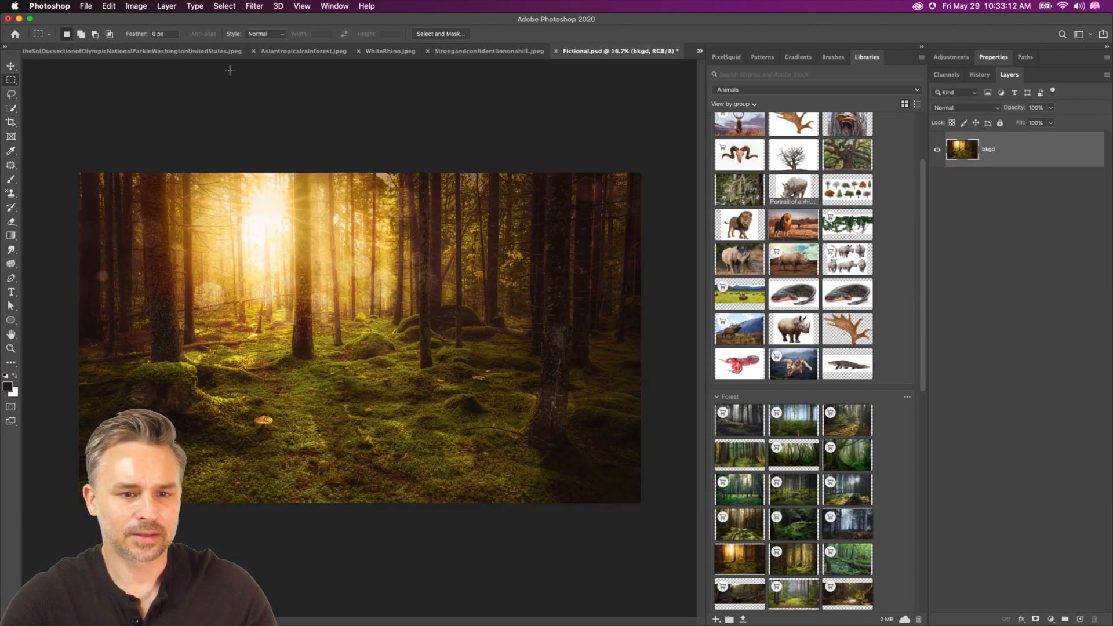
- Close the tropical rainforest photo, the other reference forest photos and the WhiteRhino photo, keeping Fictional.psd open
click(276, 54)
key(super+w)
click(283, 54)
key(super+w)
click(287, 54)
key(super+w)
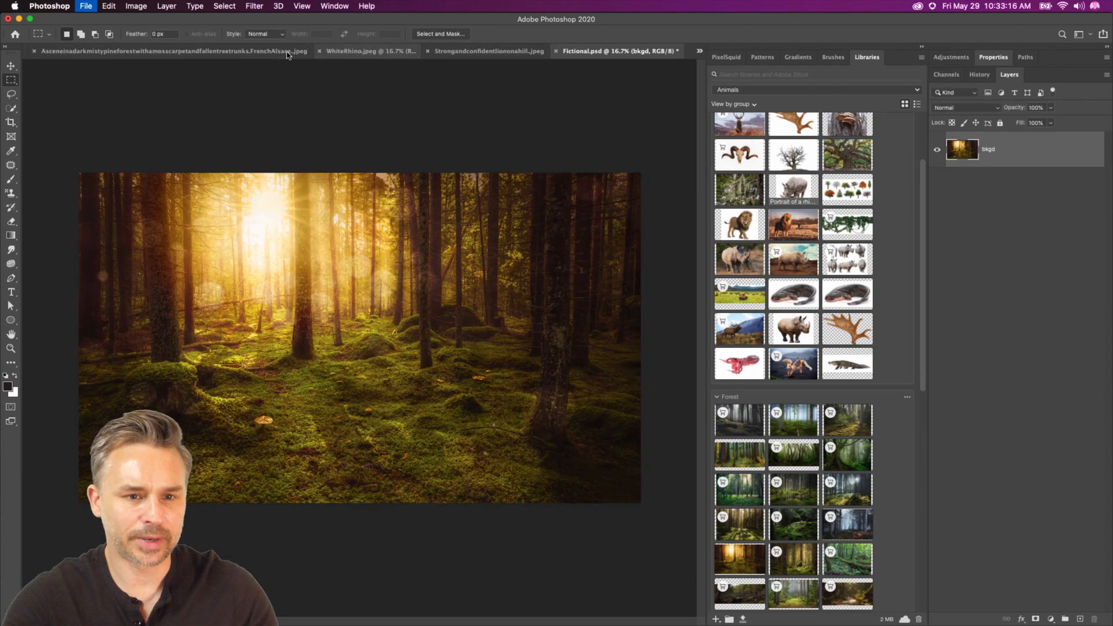
click(287, 54)
key(super+w)
click(210, 53)
key(super+w)
click(210, 54)
key(super+w)
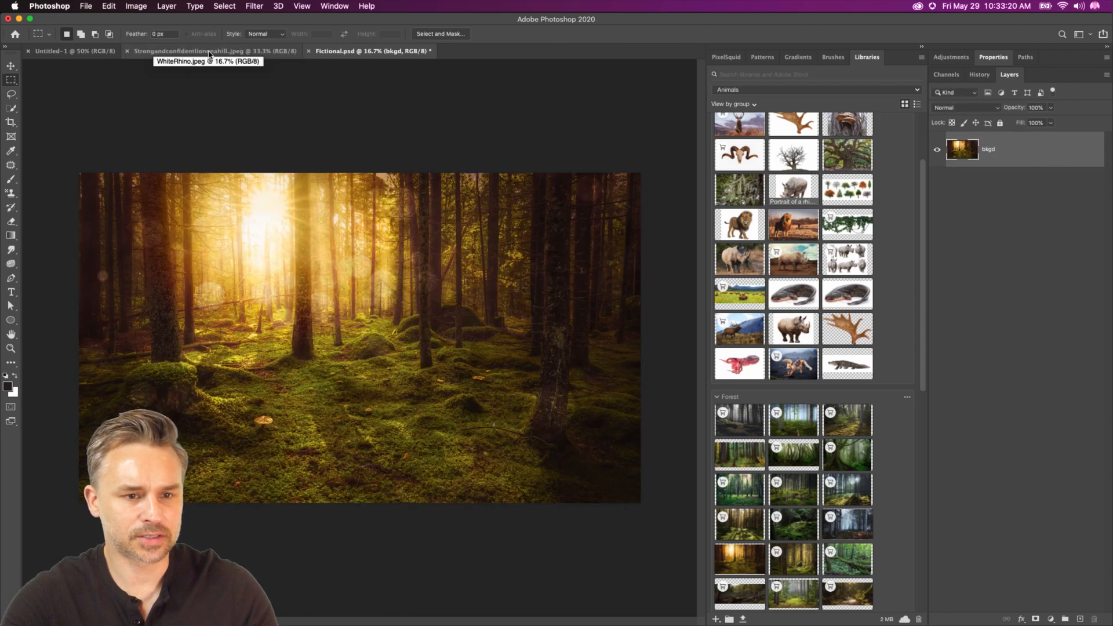
- Close the lion photo and Untitled-1, and paste the white-background rhino image above the forest in Fictional.psd
click(210, 54)
key(super+w)
click(68, 52)
key(super+w)
key(super+v)
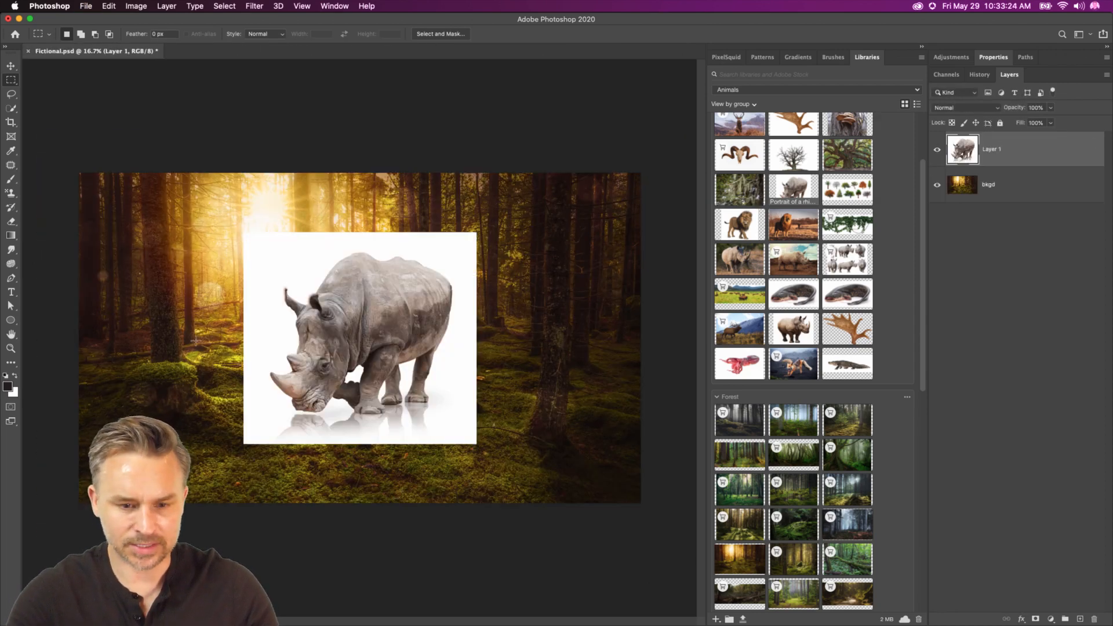
key(super+equal)
key(super+equal)
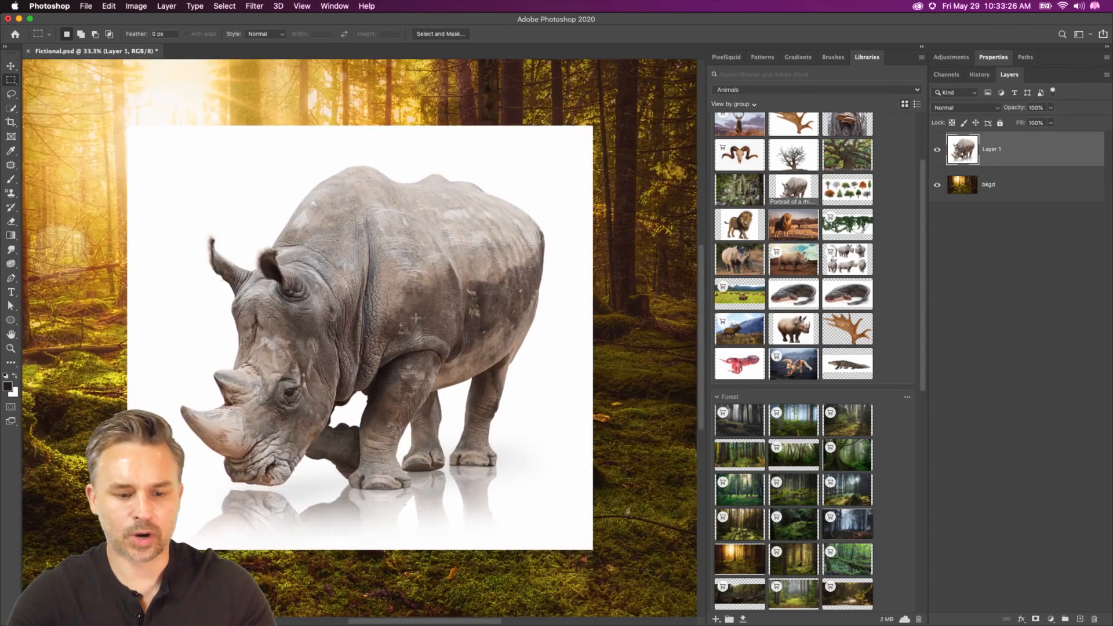
- Remove the white background from the rhino layer with Remove Background and temporarily disable its layer mask
double_click(1049, 61)
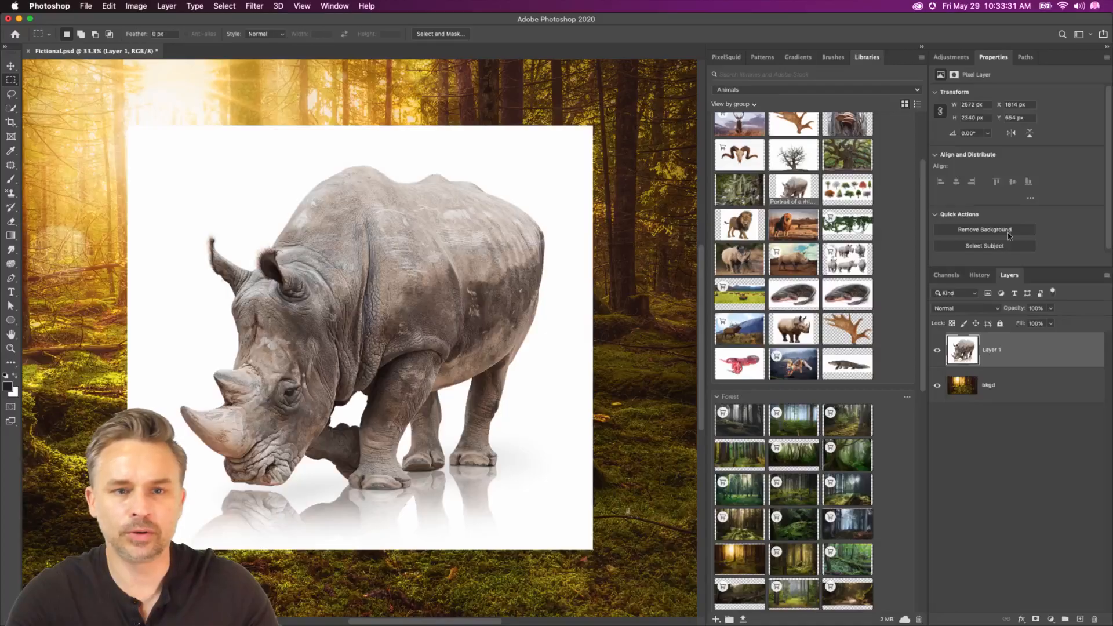
click(423, 208)
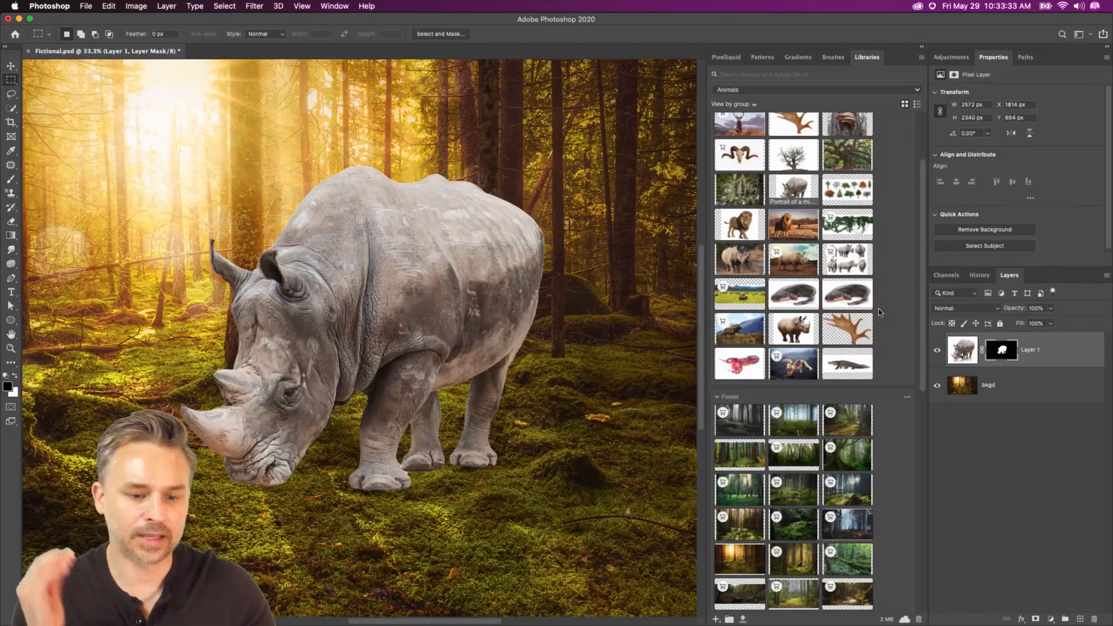
right_click(994, 350)
click(1006, 355)
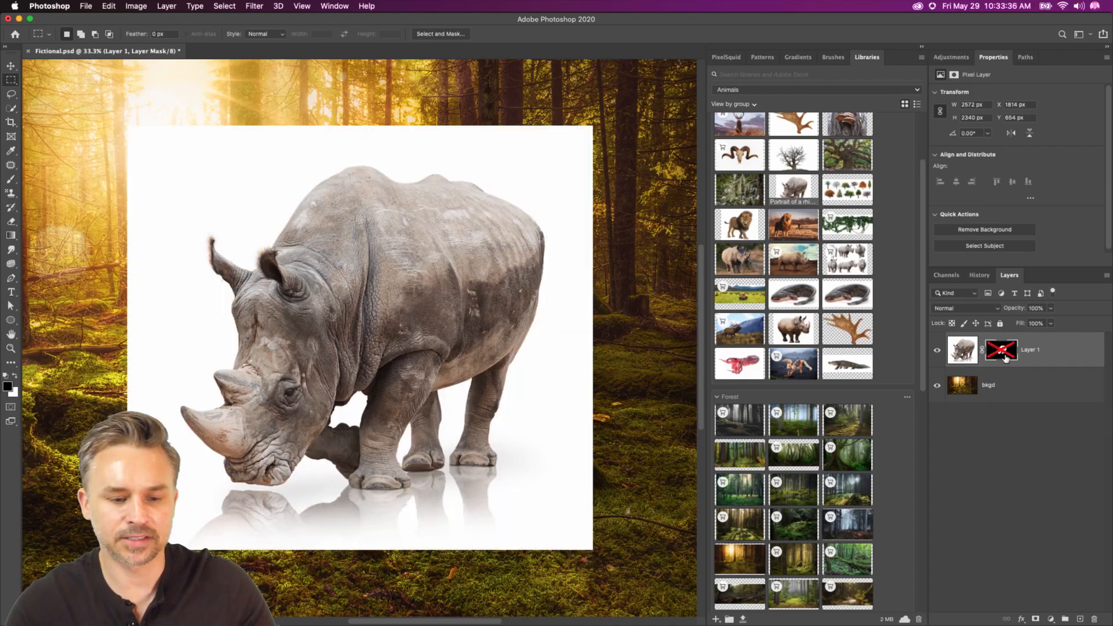
- Select the rhino's bent front leg and adjoining lower leg on the layer image with the Quick Selection tool
key(super+plus)
key(super+plus)
key(super+plus)
drag(284, 443, 342, 103)
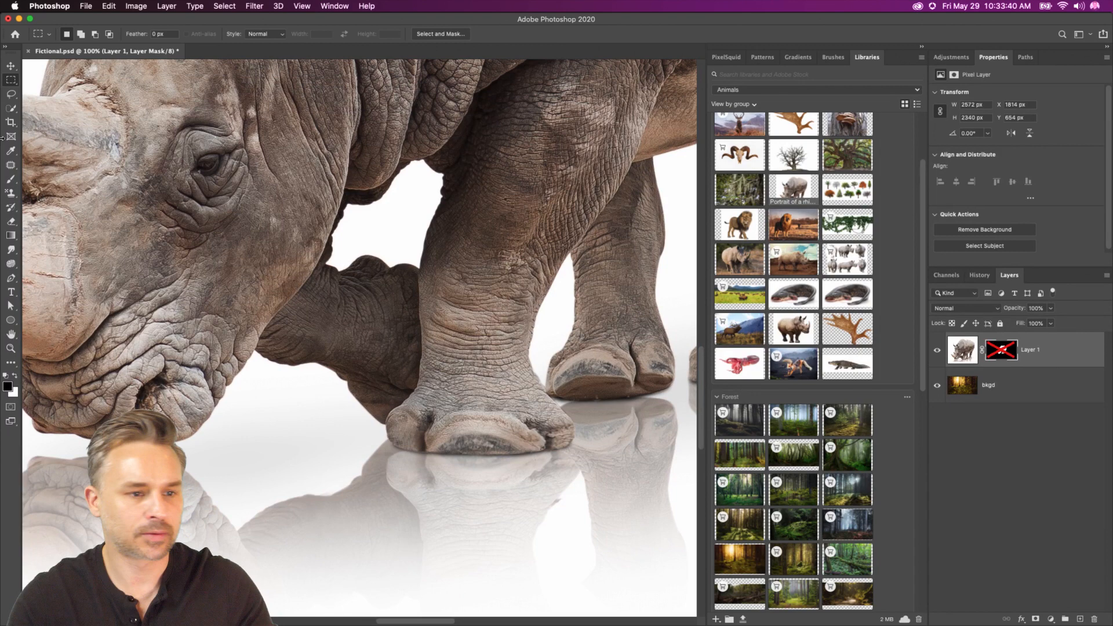
click(10, 109)
click(70, 118)
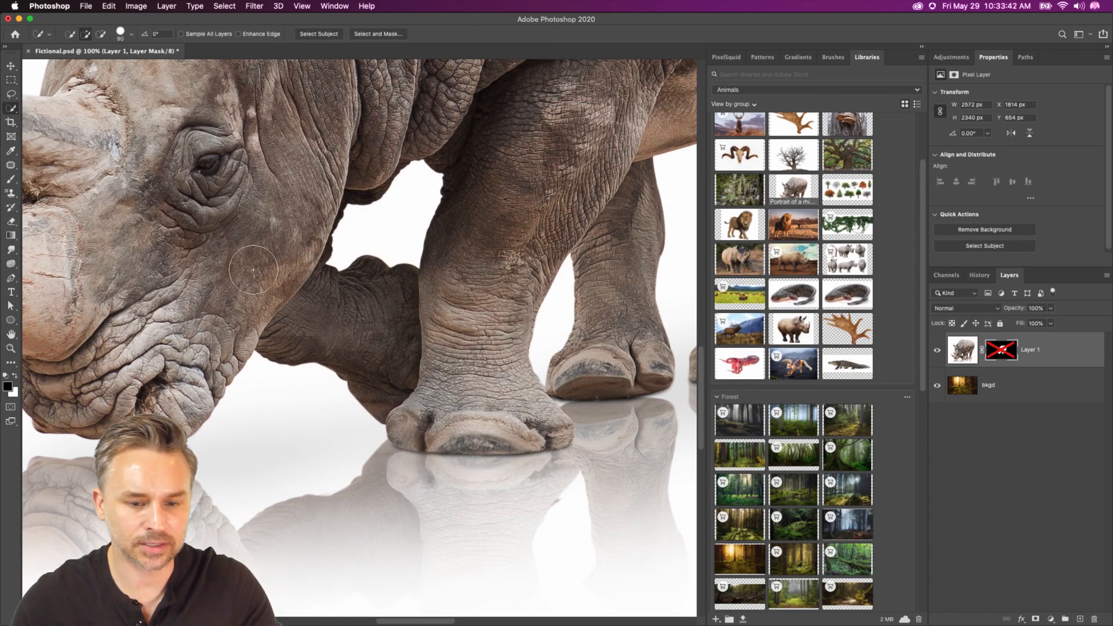
click(963, 351)
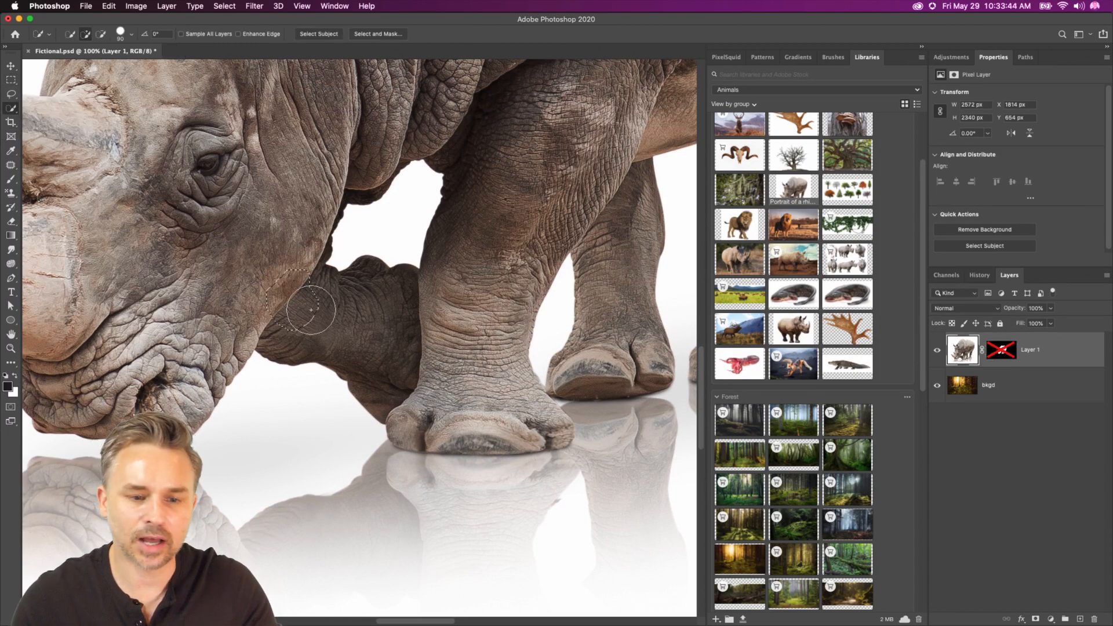
mouse_move(368, 340)
mouse_down()
mouse_move(390, 319)
mouse_move(429, 325)
mouse_move(425, 374)
mouse_up()
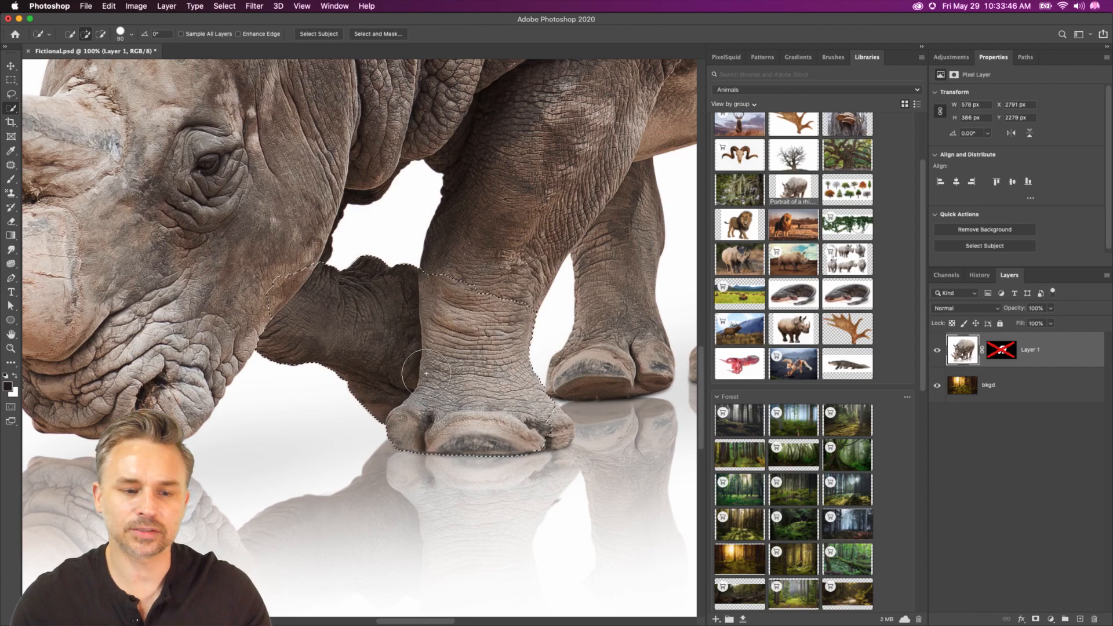
- Re-enable the rhino's layer mask, fill the selected leg area on it with white at 100% opacity, and deselect
shift+click(1001, 350)
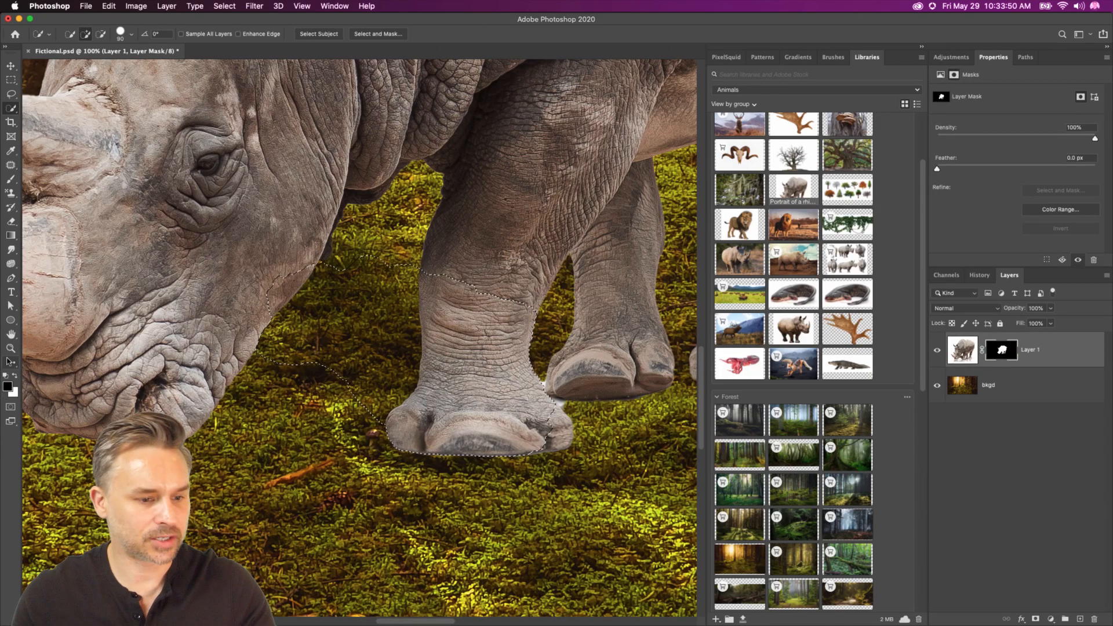
key(x)
key(shift+BackSpace)
key(Return)
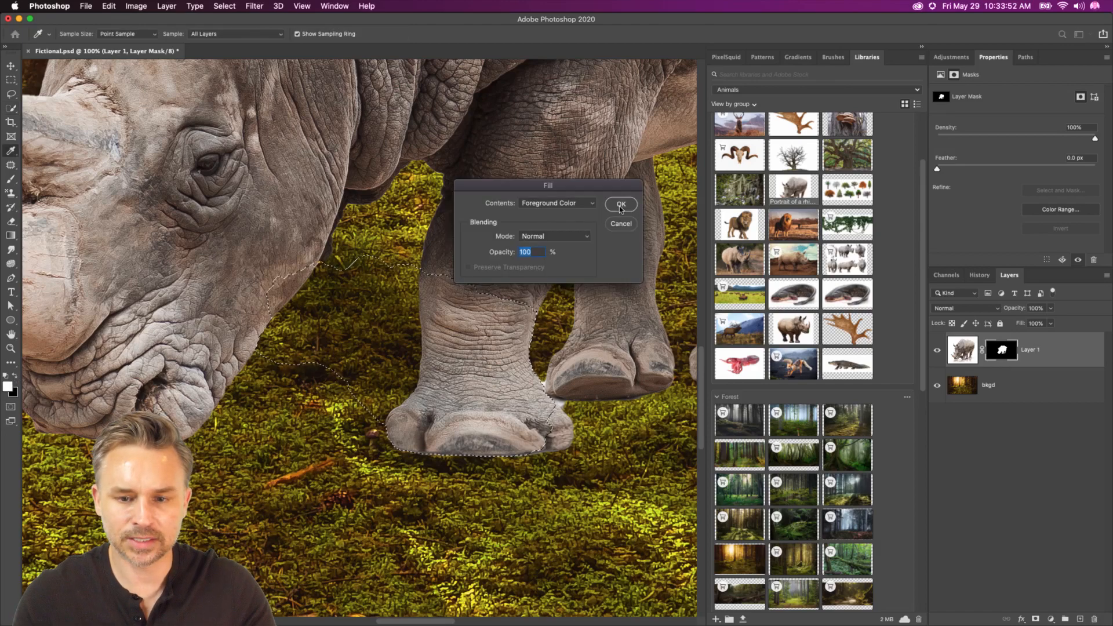
key(w)
key(super+d)
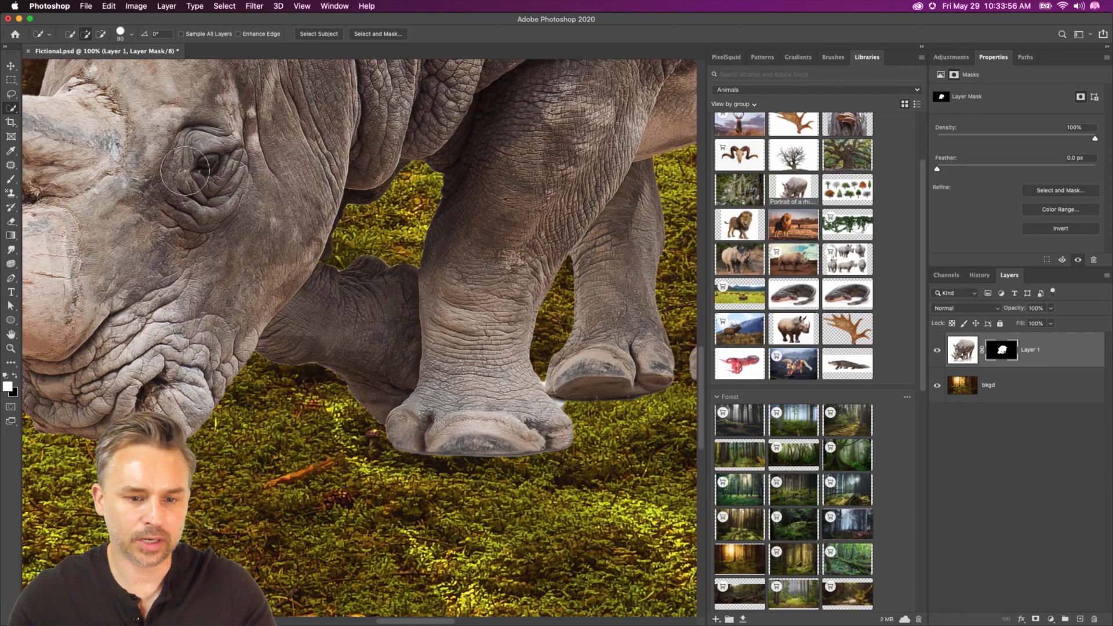
key(super+minus)
key(super+minus)
key(super+minus)
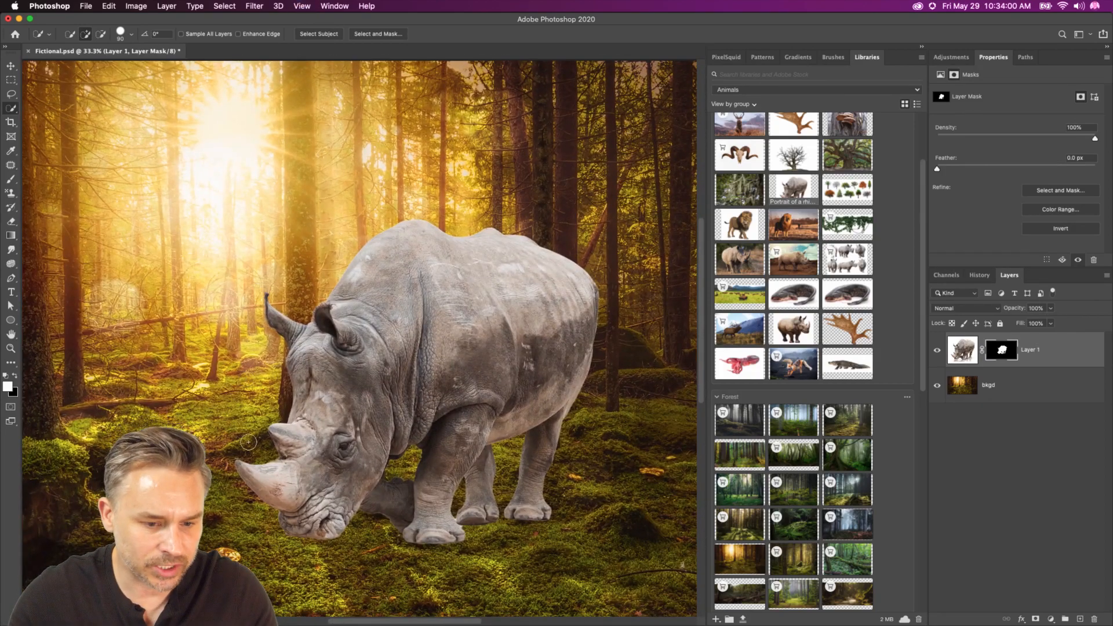
drag(266, 430, 268, 342)
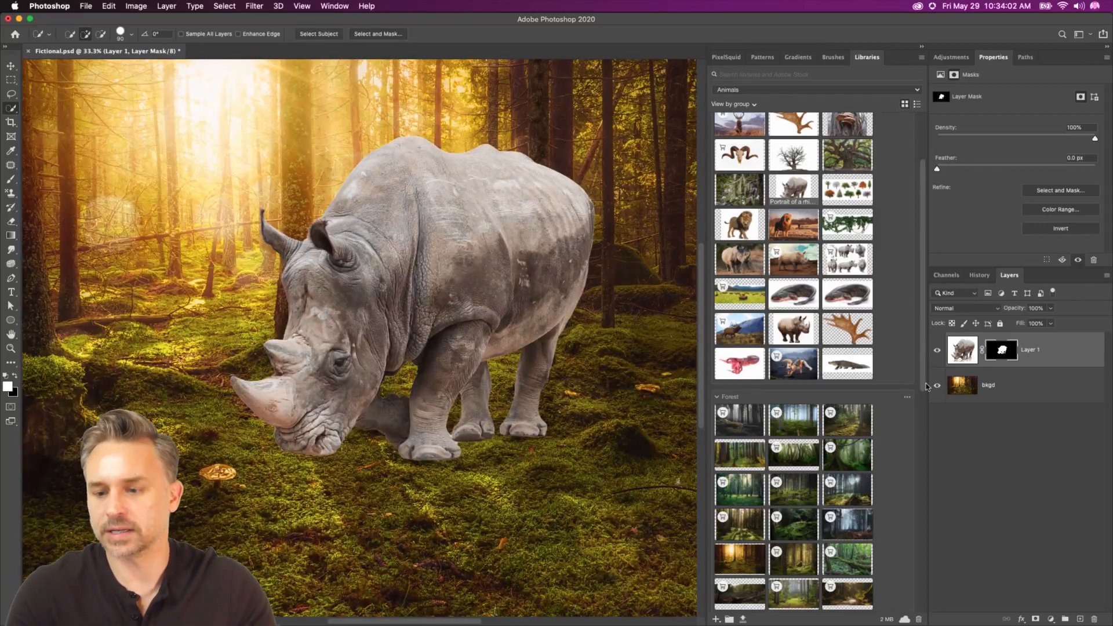
right_click(999, 352)
click(825, 394)
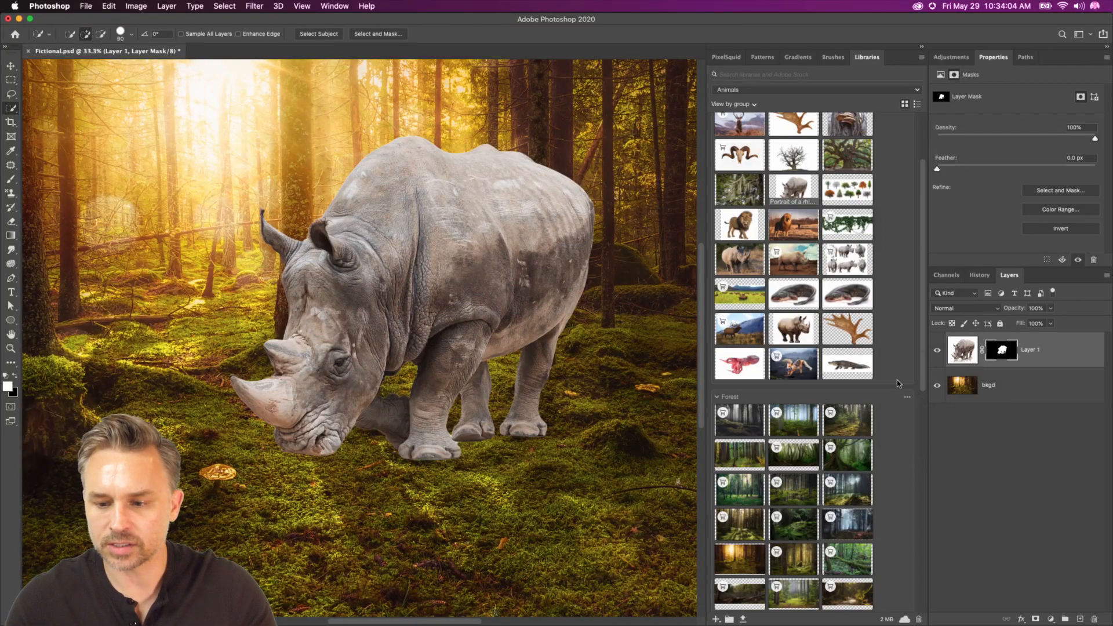
right_click(1008, 354)
click(984, 377)
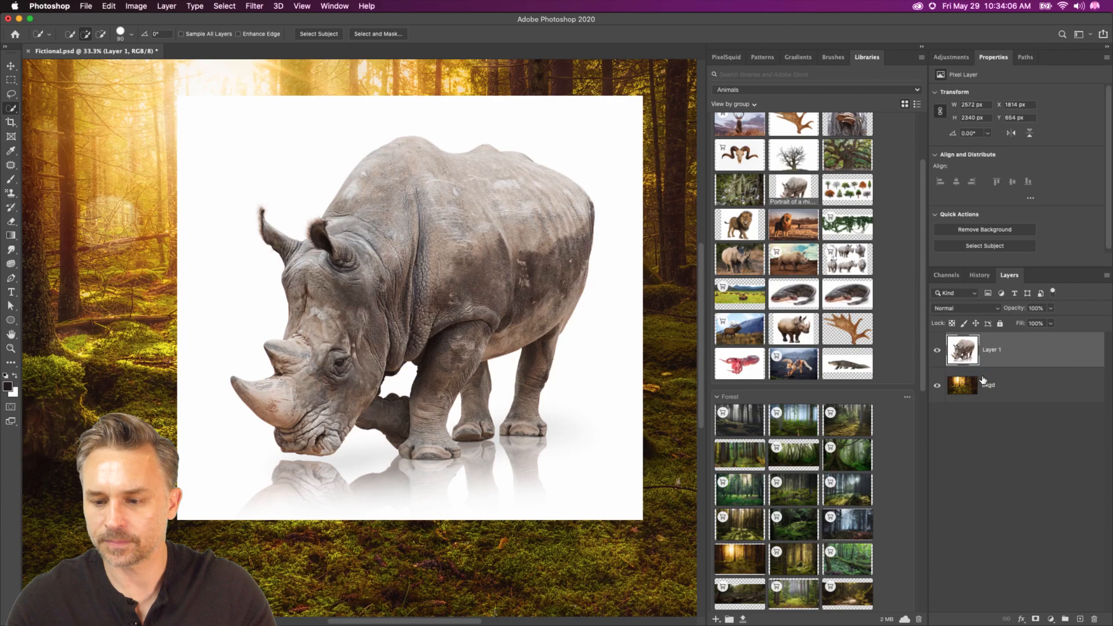
key(super+z)
- Apply the layer mask permanently to the rhino layer
right_click(999, 352)
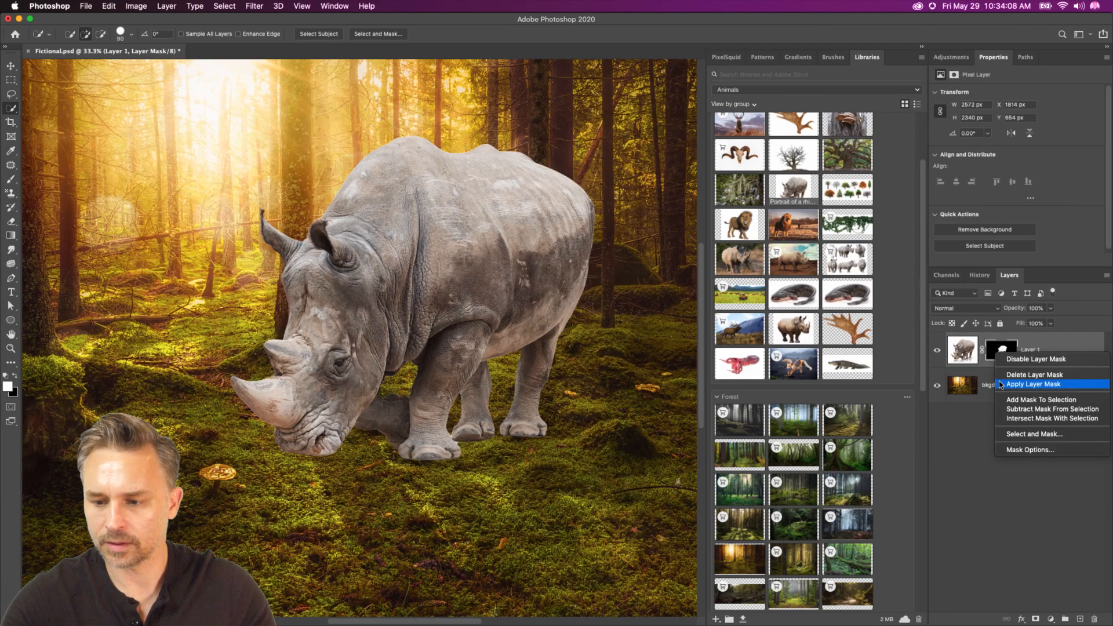
click(1000, 385)
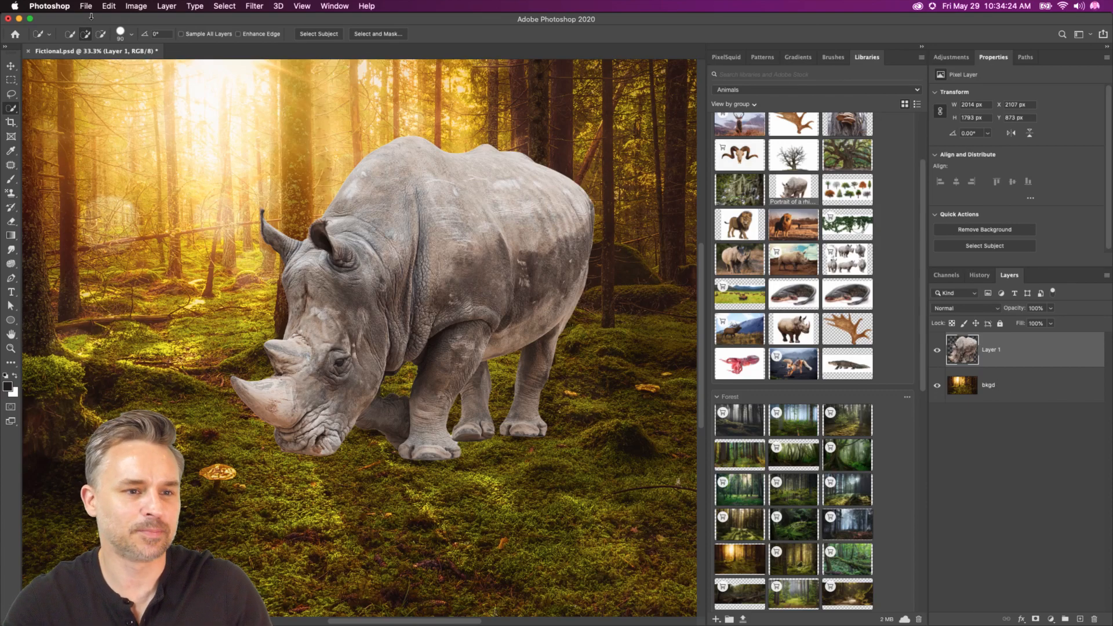
- Use Puppet Warp with pins on the rhino's face and hindquarters to pull both horn tips slightly outward and upward
click(100, 5)
mouse_move(137, 262)
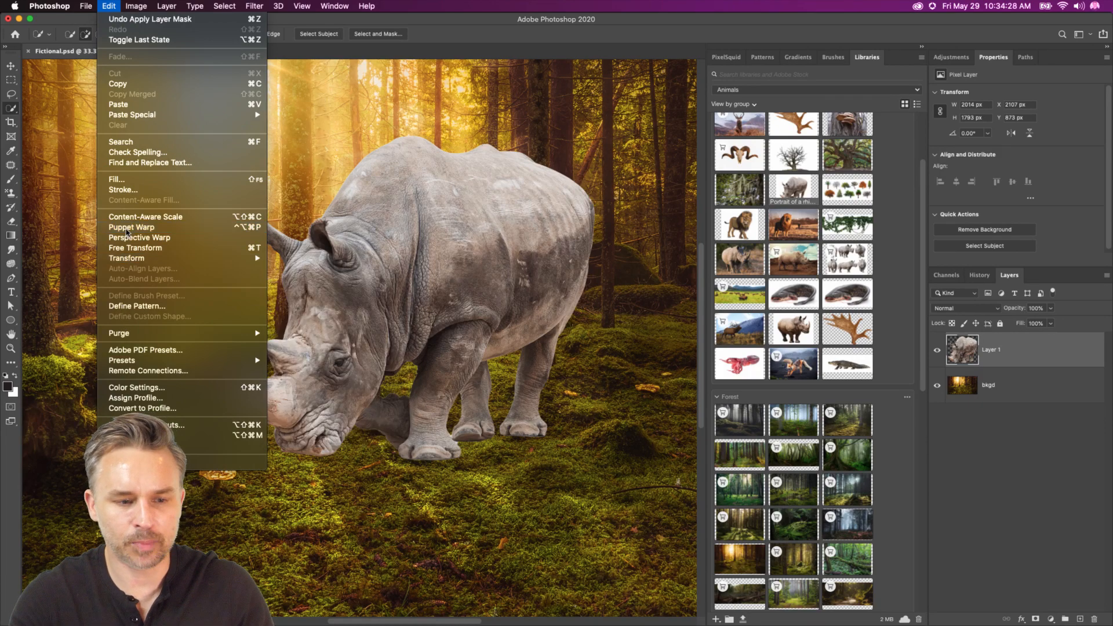
click(127, 228)
click(269, 343)
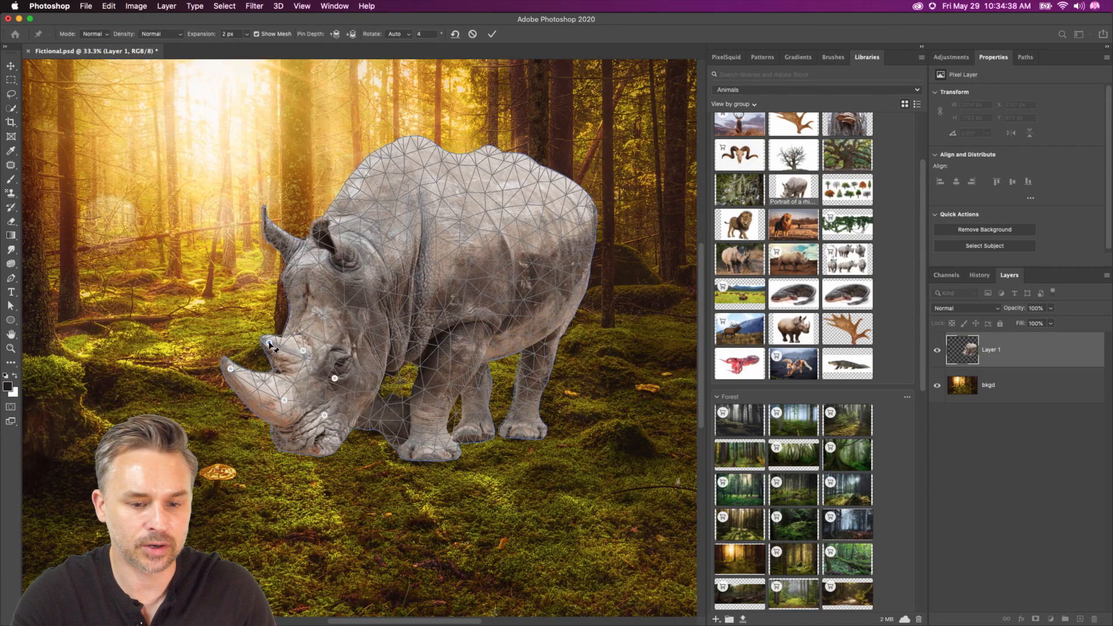
key(super+z)
click(540, 323)
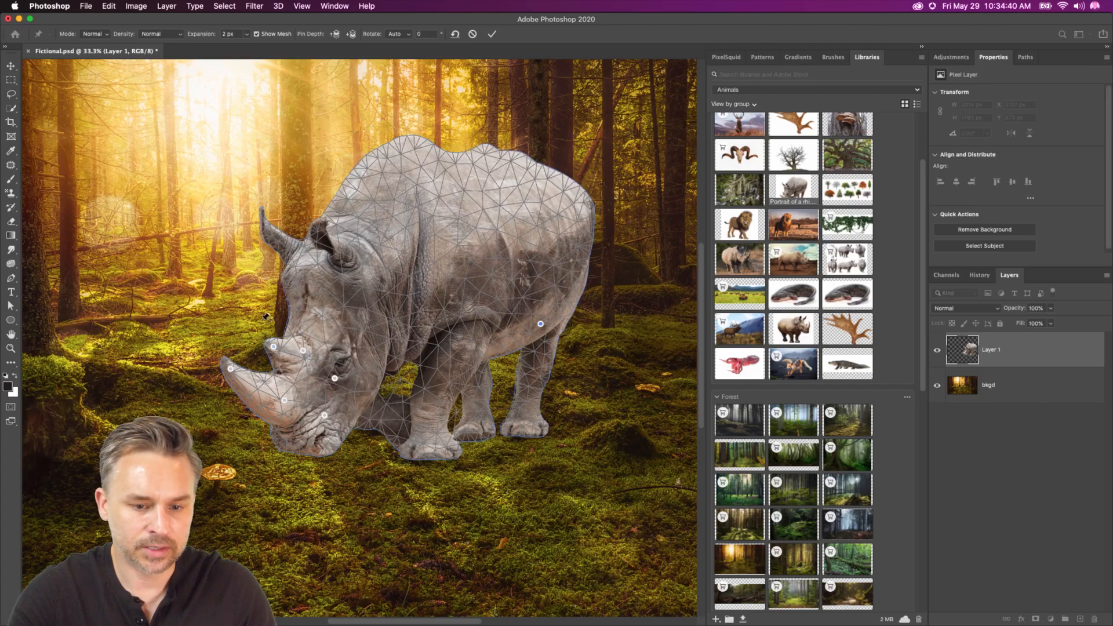
drag(273, 347, 266, 340)
click(230, 368)
drag(230, 367, 230, 365)
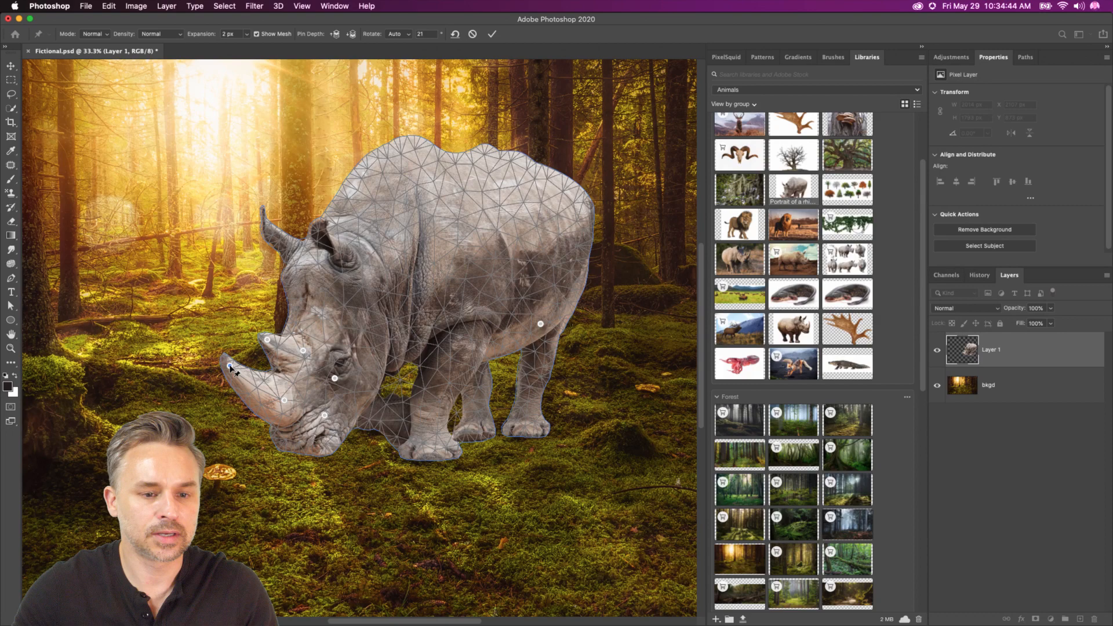
key(Return)
key(w)
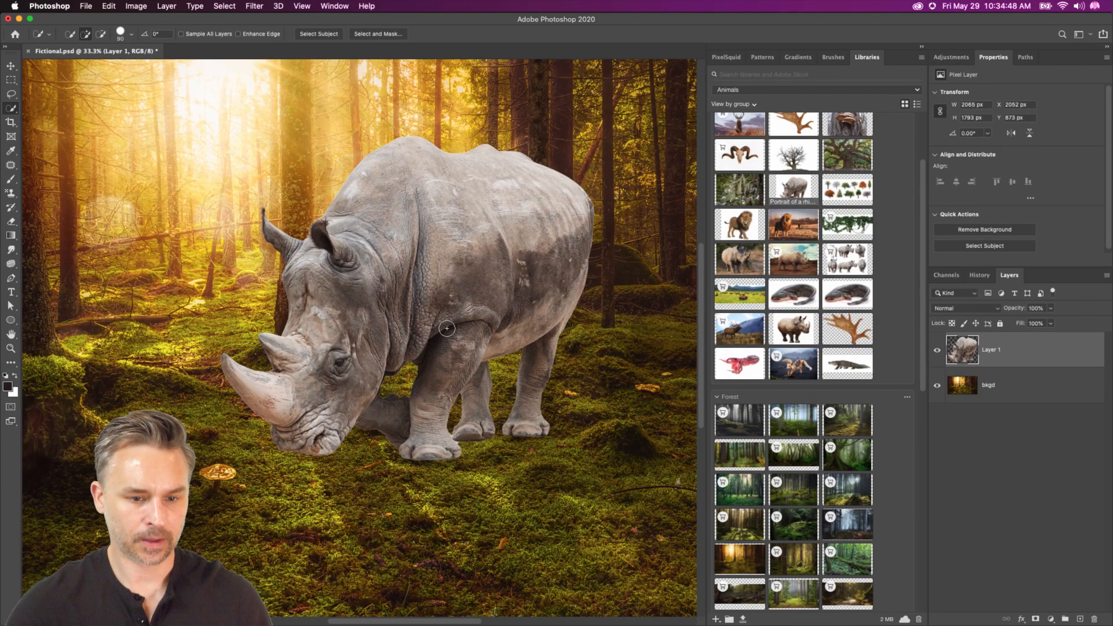
- Place the moose horns image from the Animals library at about 88.5% scale and rasterize its layer
scroll(824, 223, up, 3)
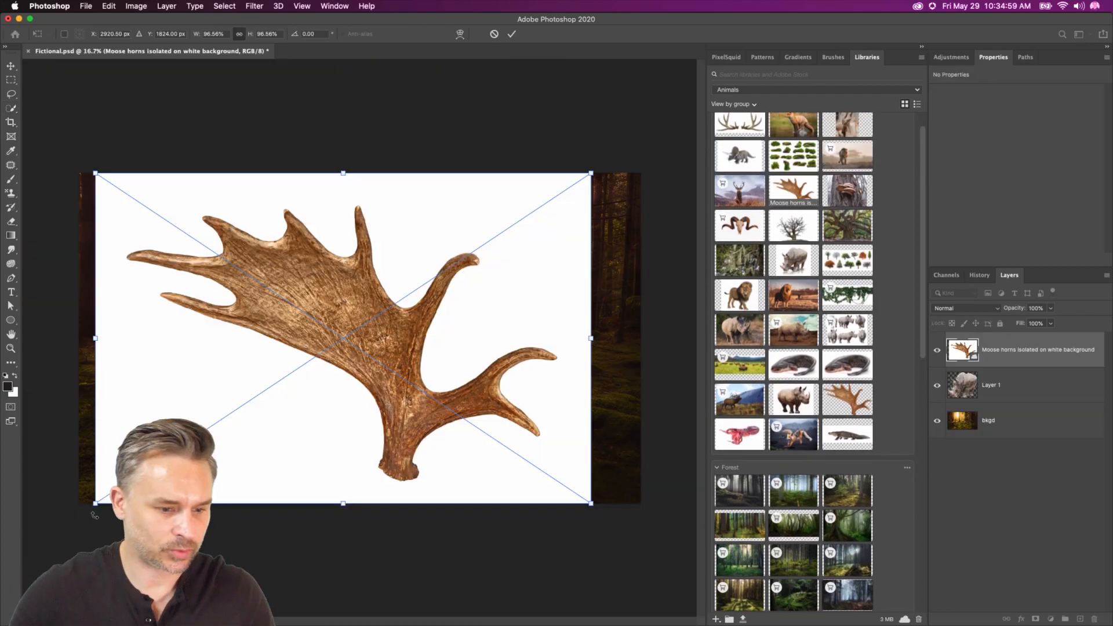
drag(96, 503, 136, 475)
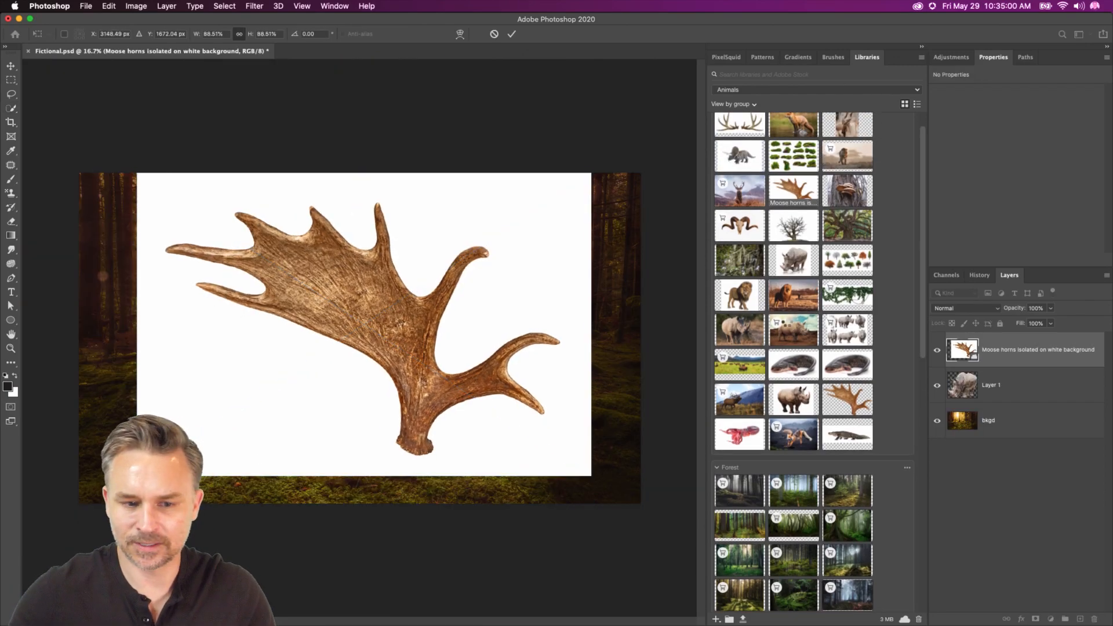
key(Return)
right_click(1002, 349)
key(Return)
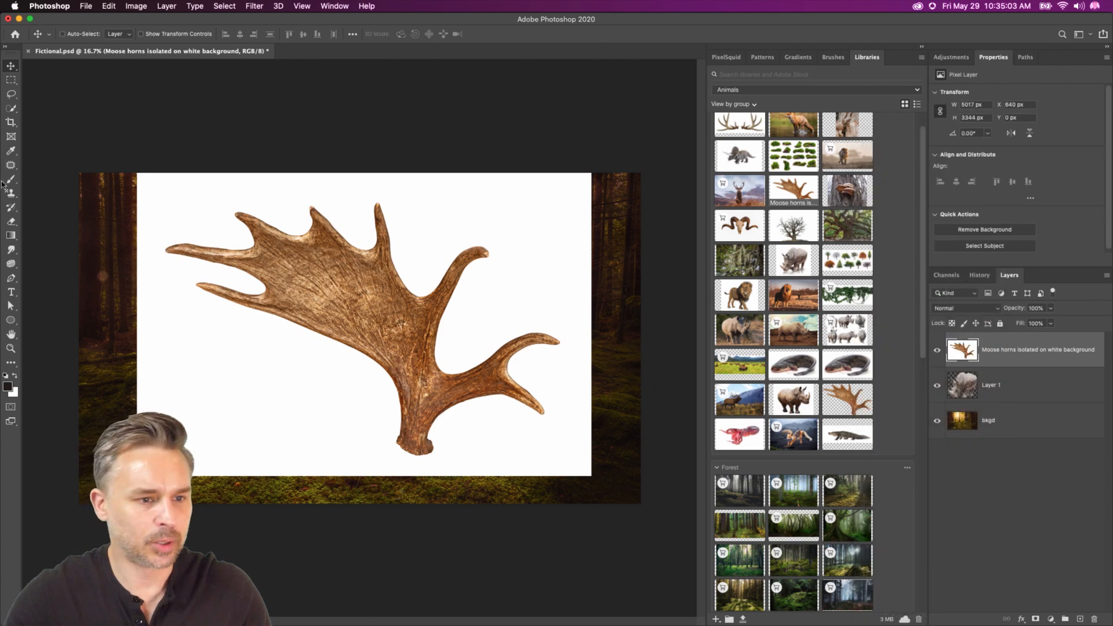
- Remove the white background from the moose horns layer and apply the resulting layer mask
click(954, 231)
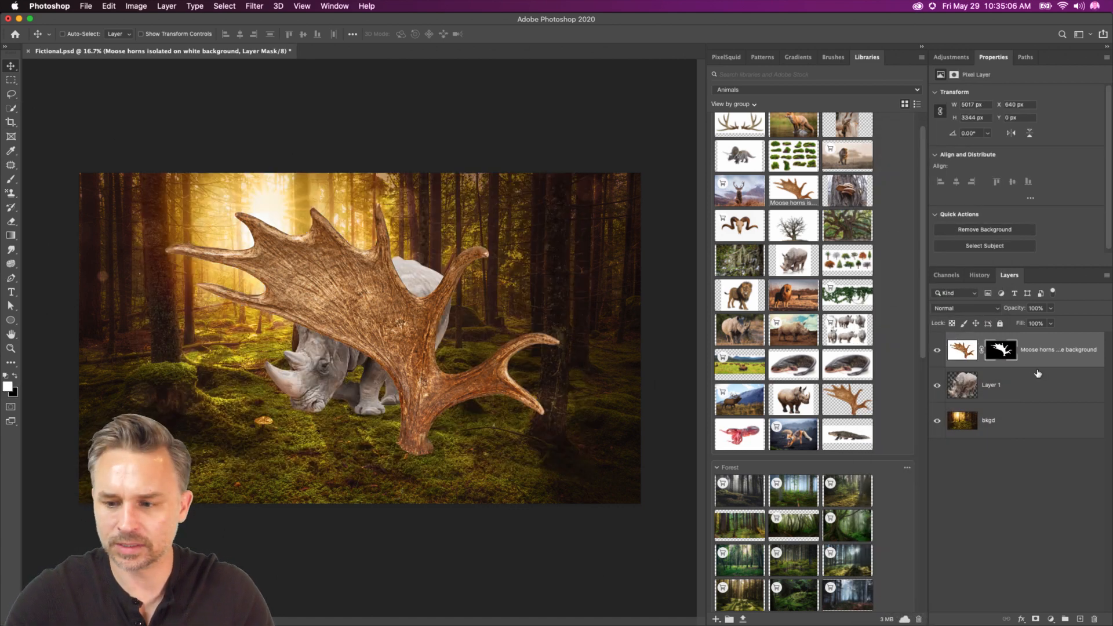
right_click(1012, 352)
click(928, 379)
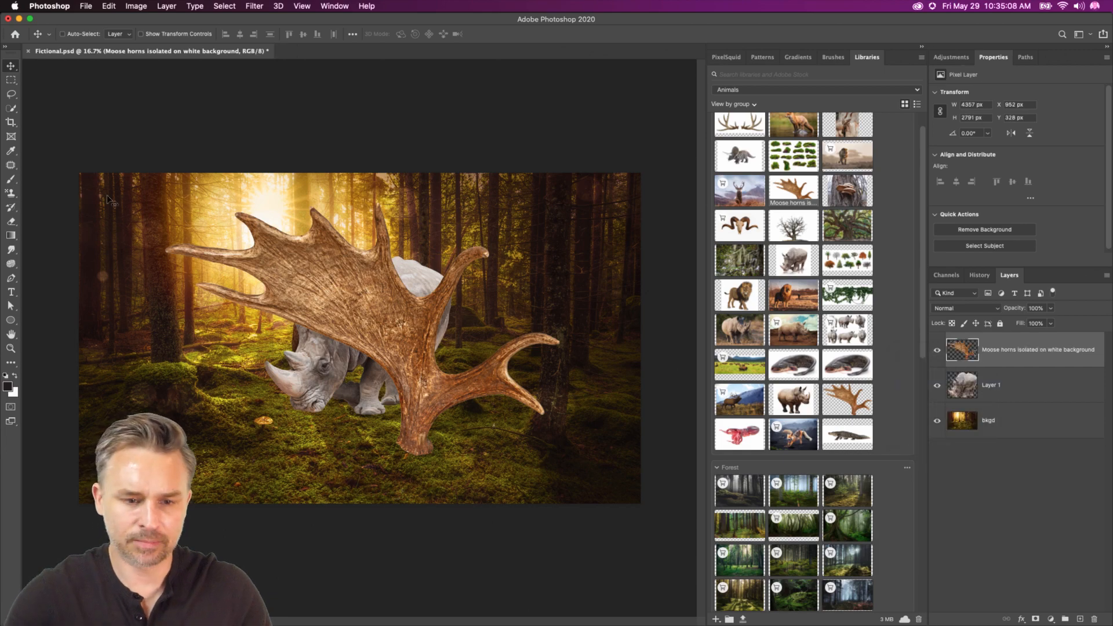
- Scale the moose antler to about 41.8%, rotate it about 55°, and position its base at the rhino's head
key(super+t)
drag(142, 198, 364, 367)
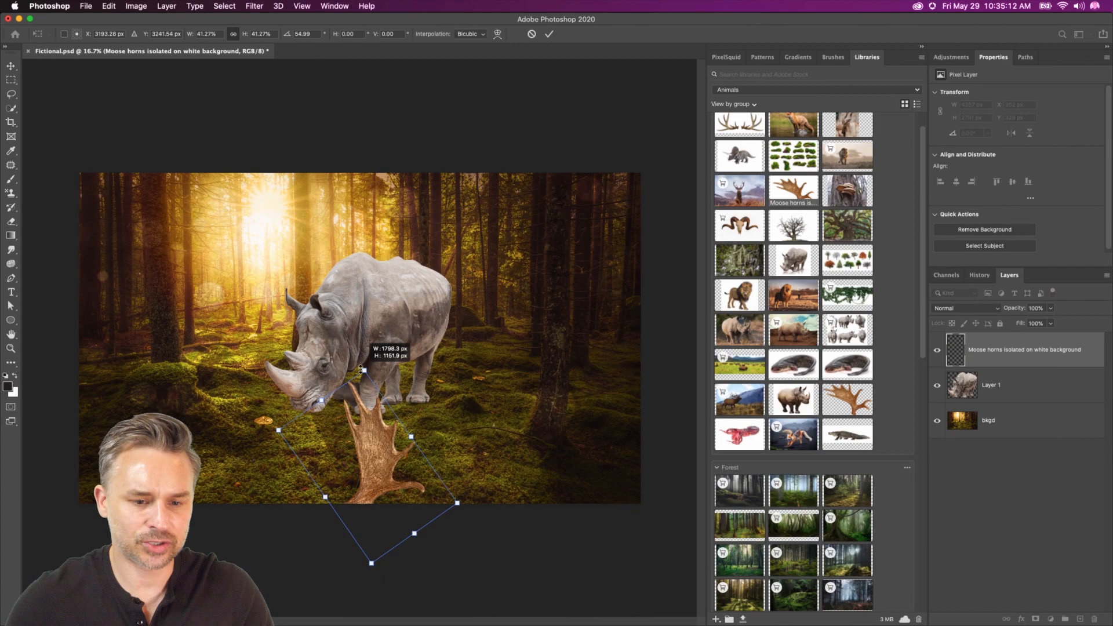
drag(348, 465, 356, 262)
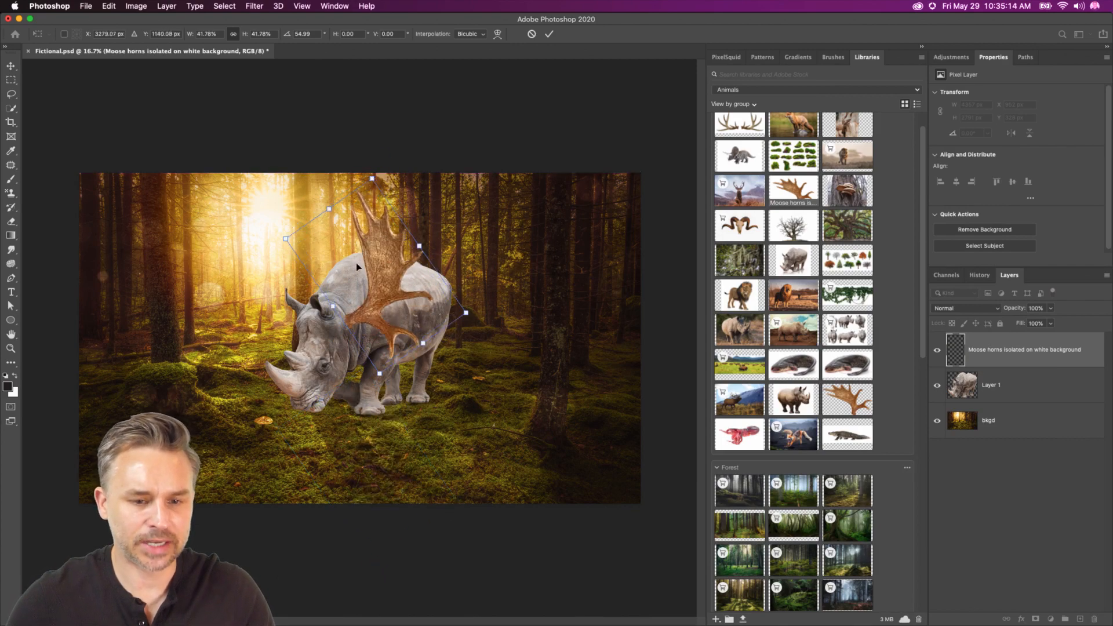
key(Return)
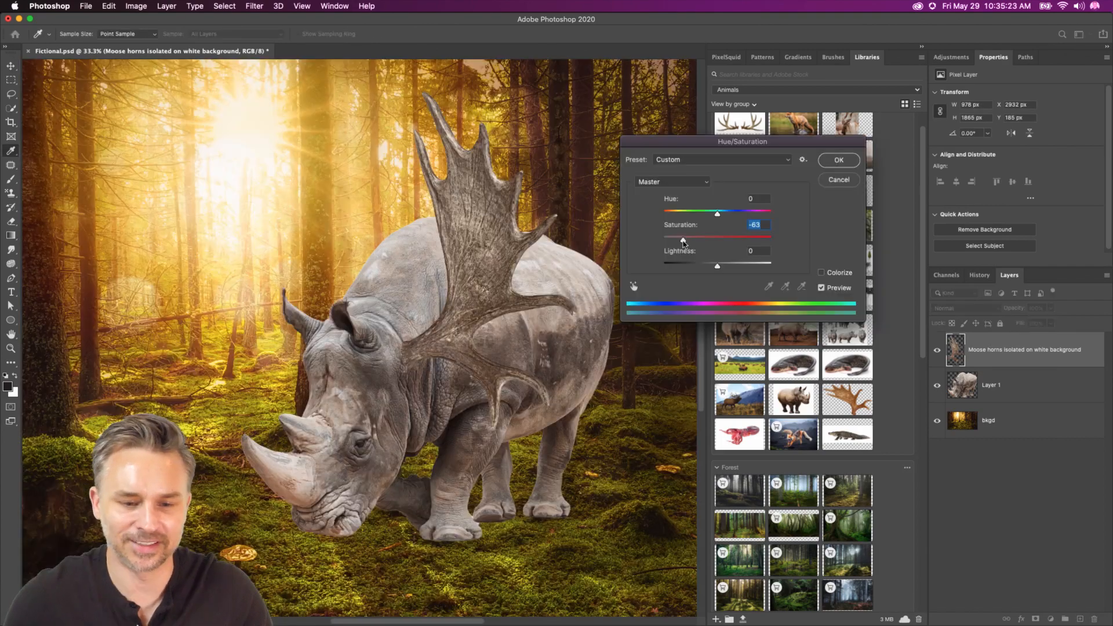
- Set the antler's saturation to -63 with Hue/Saturation and duplicate its layer
key(Return)
drag(962, 362, 1013, 389)
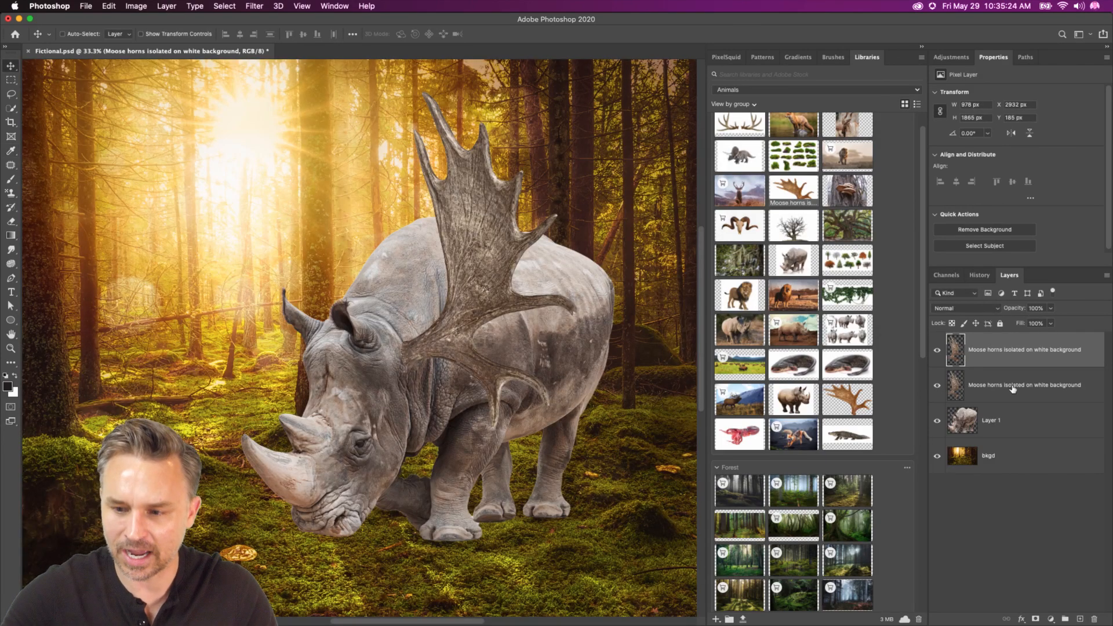
- Flip the duplicate antler horizontally, rotate it into place on the far side of the head, and move its layer beneath the rhino
key(super+t)
right_click(461, 305)
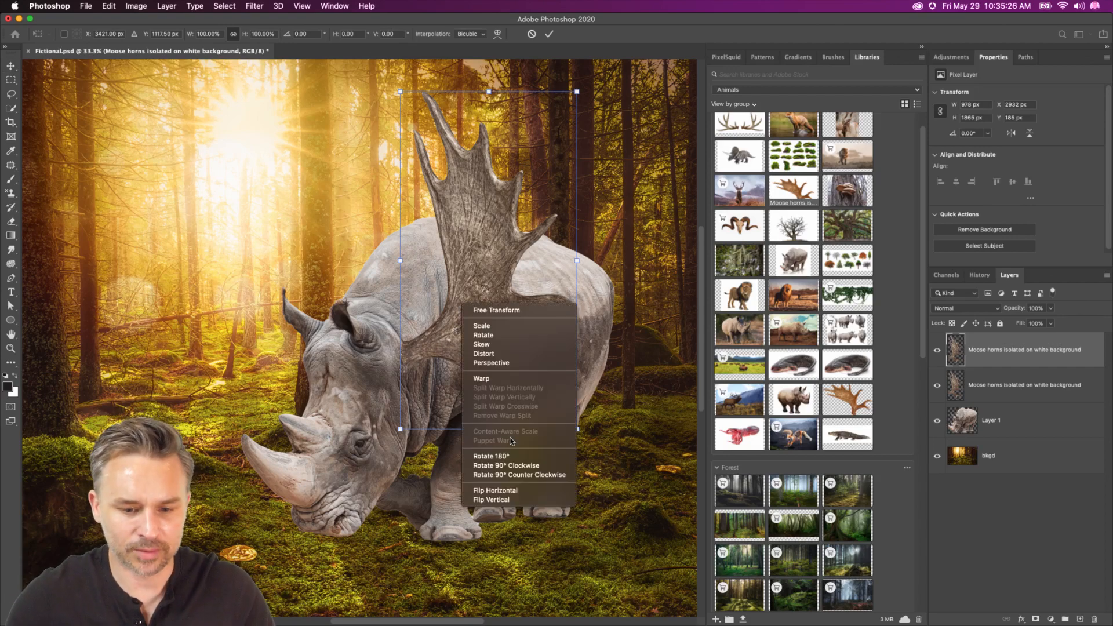
click(493, 497)
drag(444, 264, 246, 298)
drag(105, 75, 75, 139)
drag(275, 266, 267, 294)
key(Return)
drag(1036, 358, 1025, 446)
- Rotate the near-side antler slightly clockwise and nudge its base against the rhino's head
super+click(468, 238)
key(super+t)
drag(345, 126, 357, 117)
key(Return)
drag(447, 296, 440, 298)
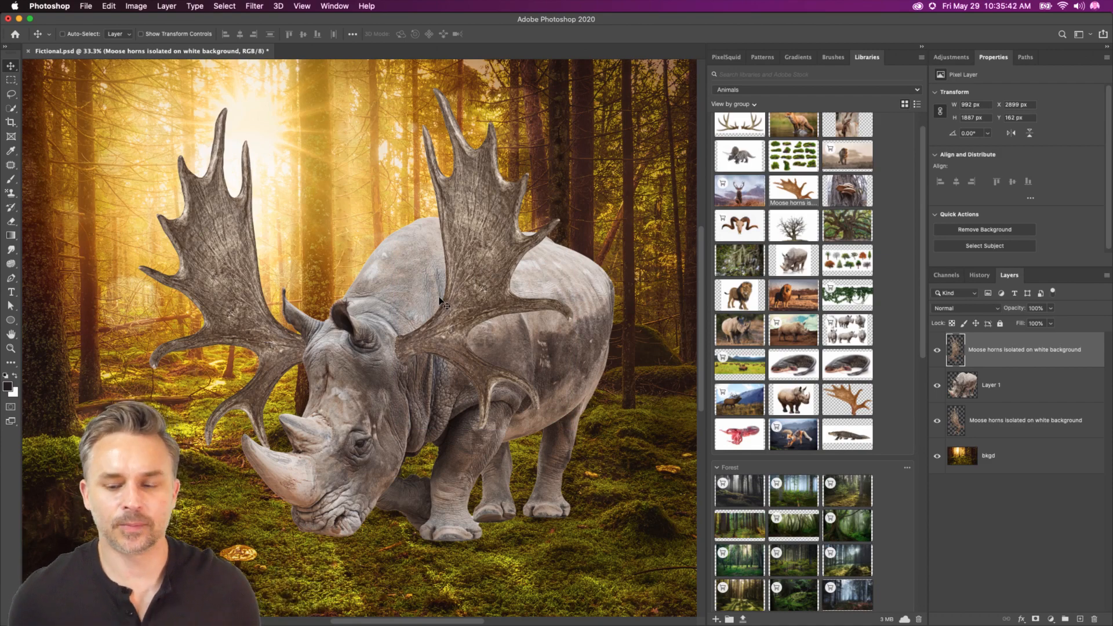
- Hide both antler layers and the rhino layer, leaving only the forest background shown
drag(937, 350, 936, 406)
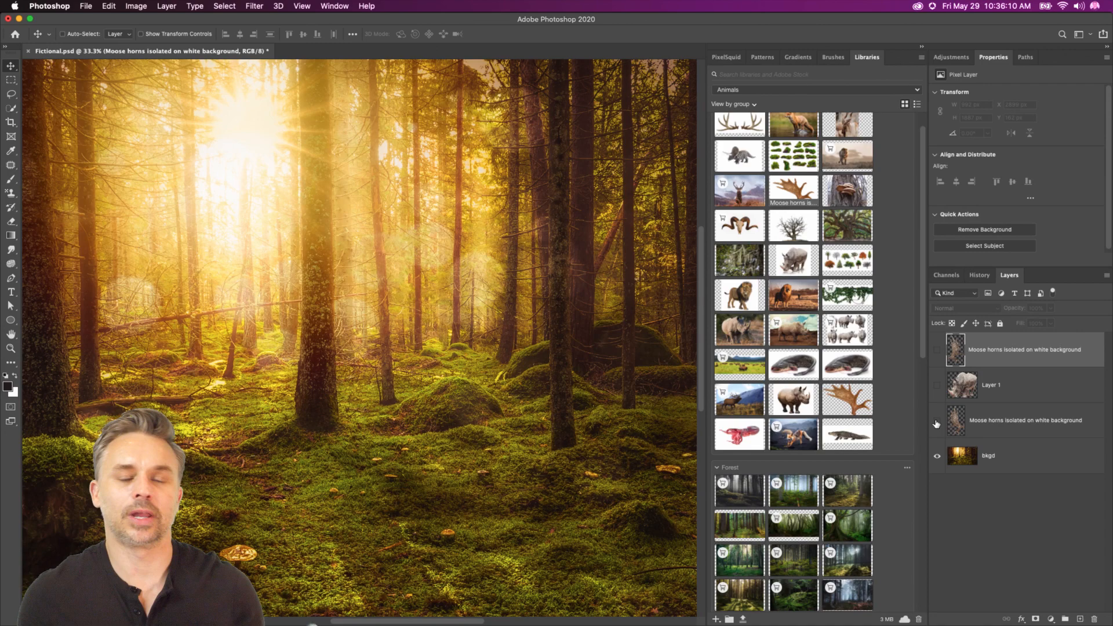
- Show the rhino layer and both antler layers again
drag(938, 425, 937, 352)
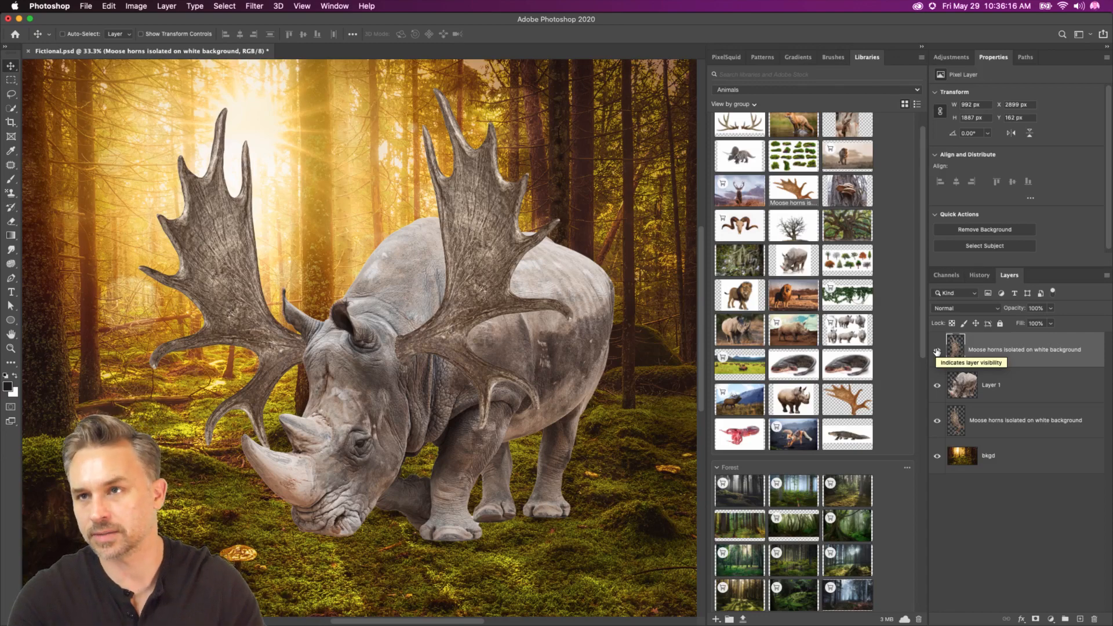
click(938, 351)
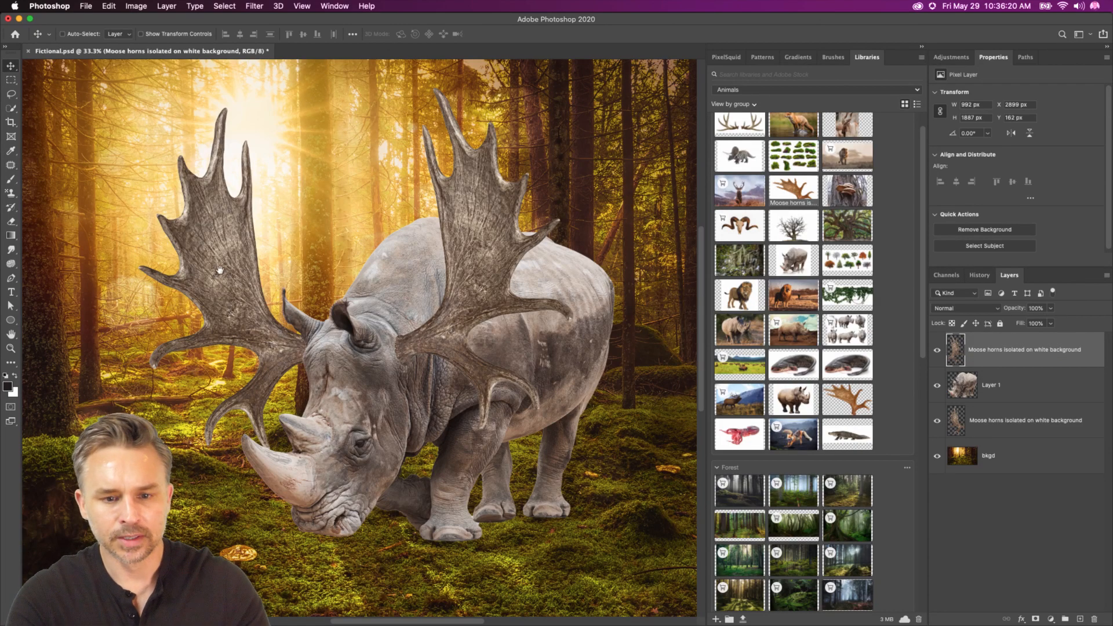
drag(367, 278, 385, 296)
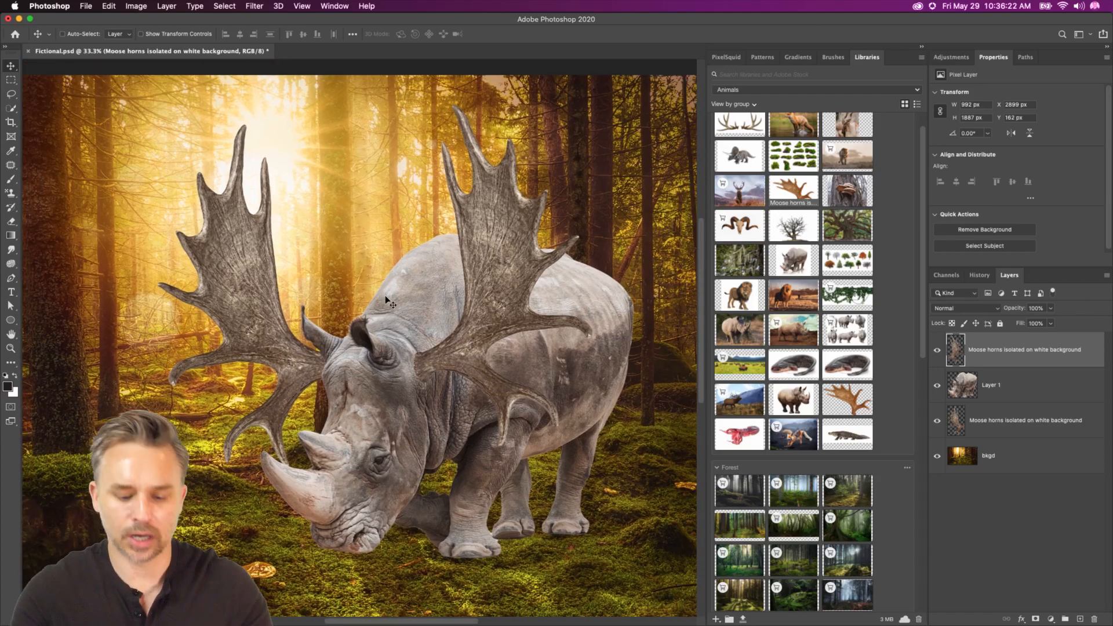
key(super+equal)
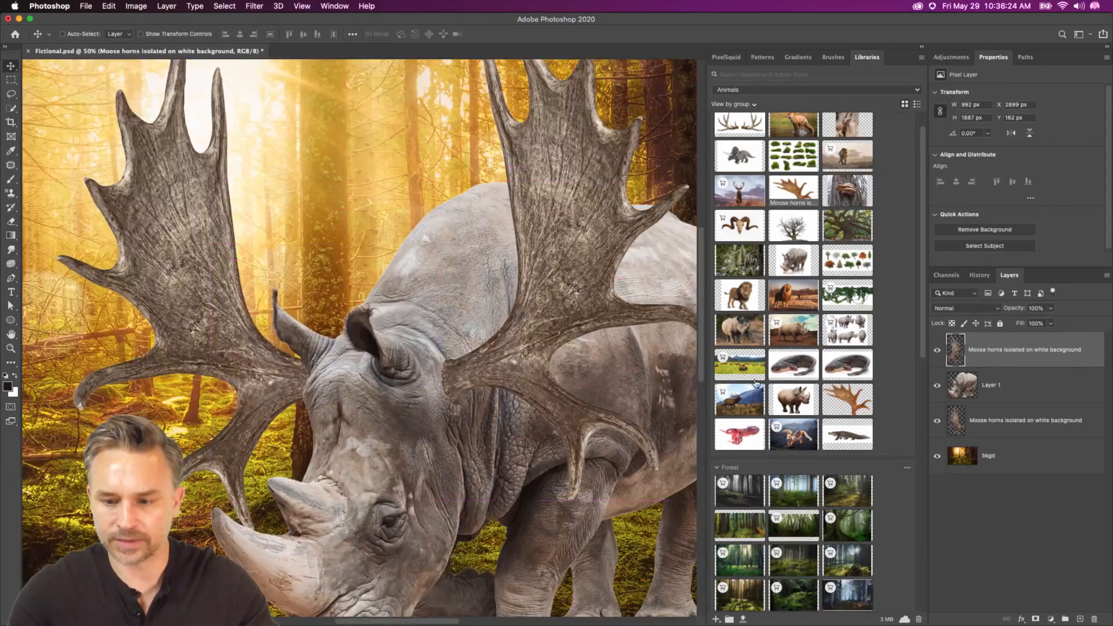
- Open the alligator image from the Animals library, remove its background, and apply the resulting layer mask
double_click(847, 434)
key(super+equal)
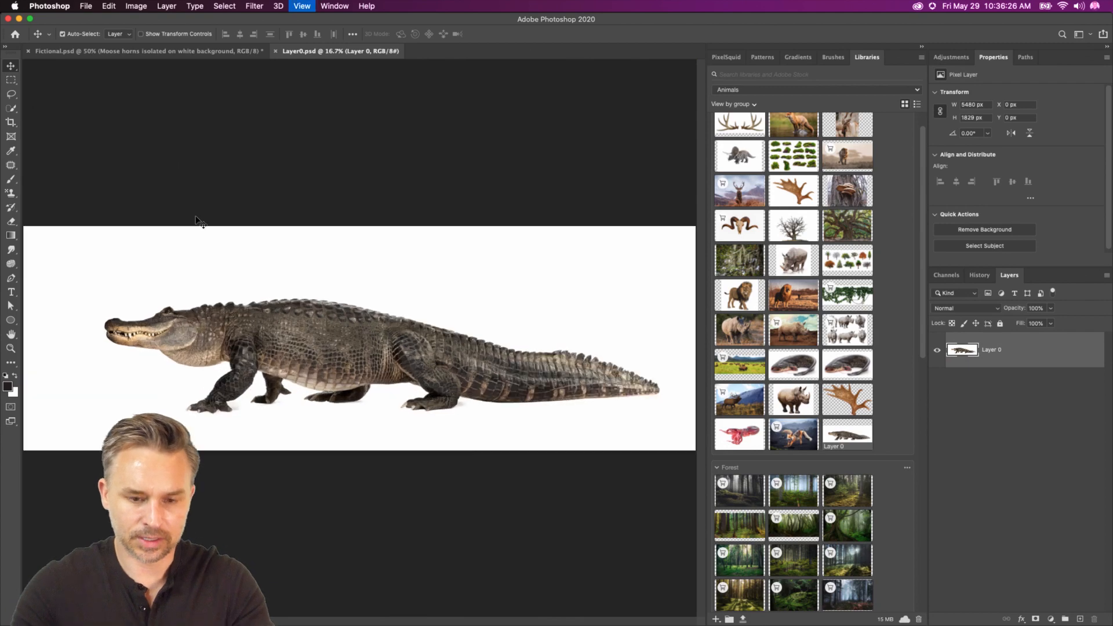
click(964, 231)
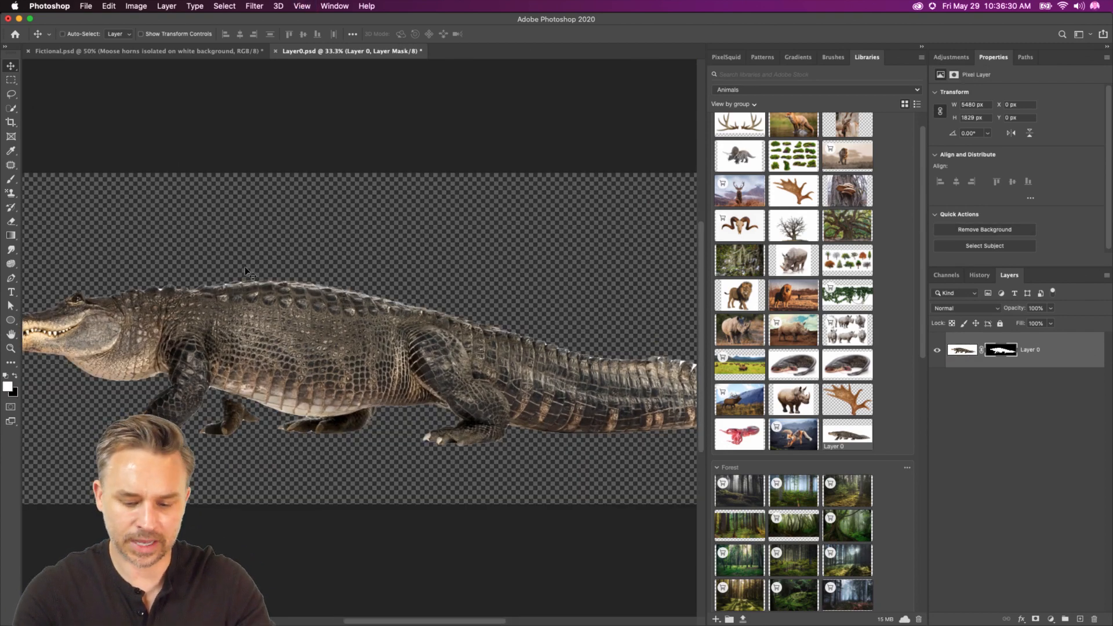
key(super+2)
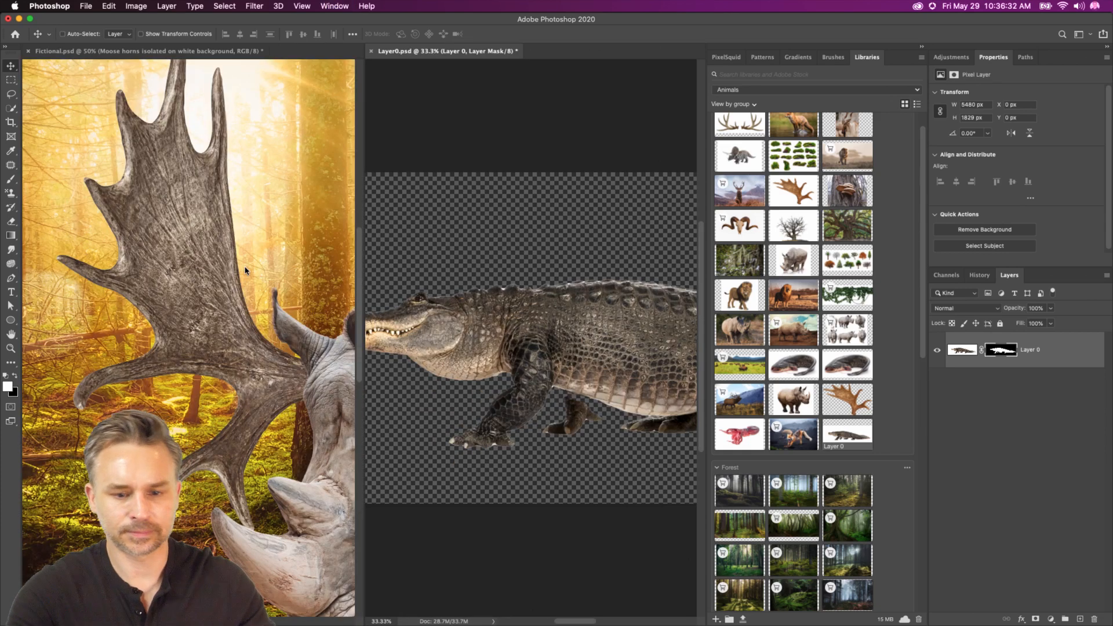
right_click(1005, 352)
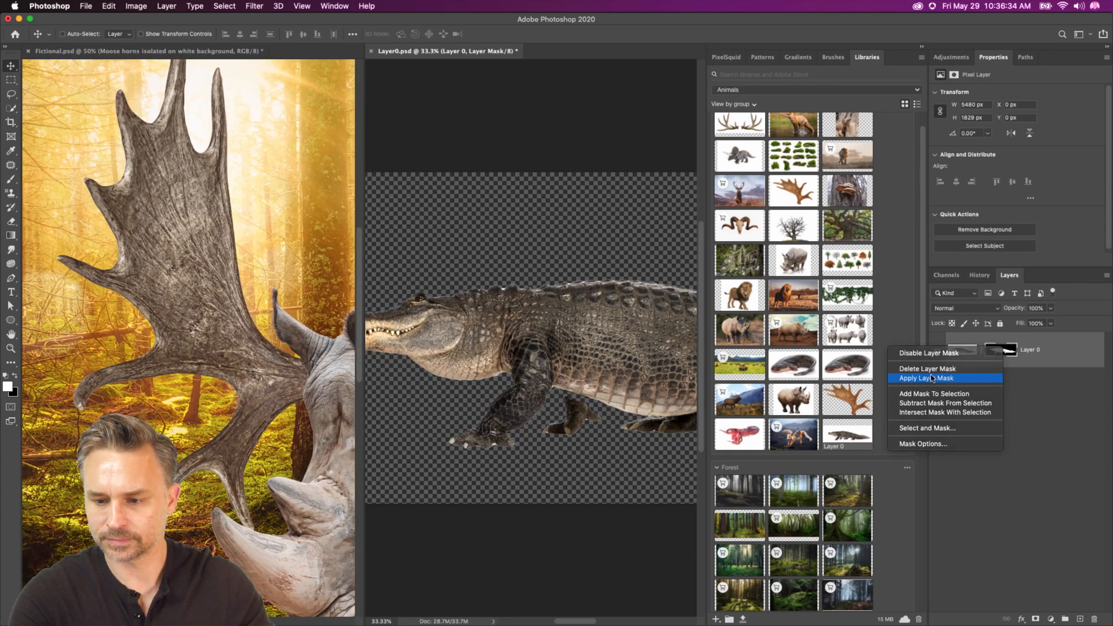
click(927, 378)
- Copy the alligator cutout into Fictional.psd, close its source file without saving, and position the alligator across the rhino
drag(963, 350, 282, 282)
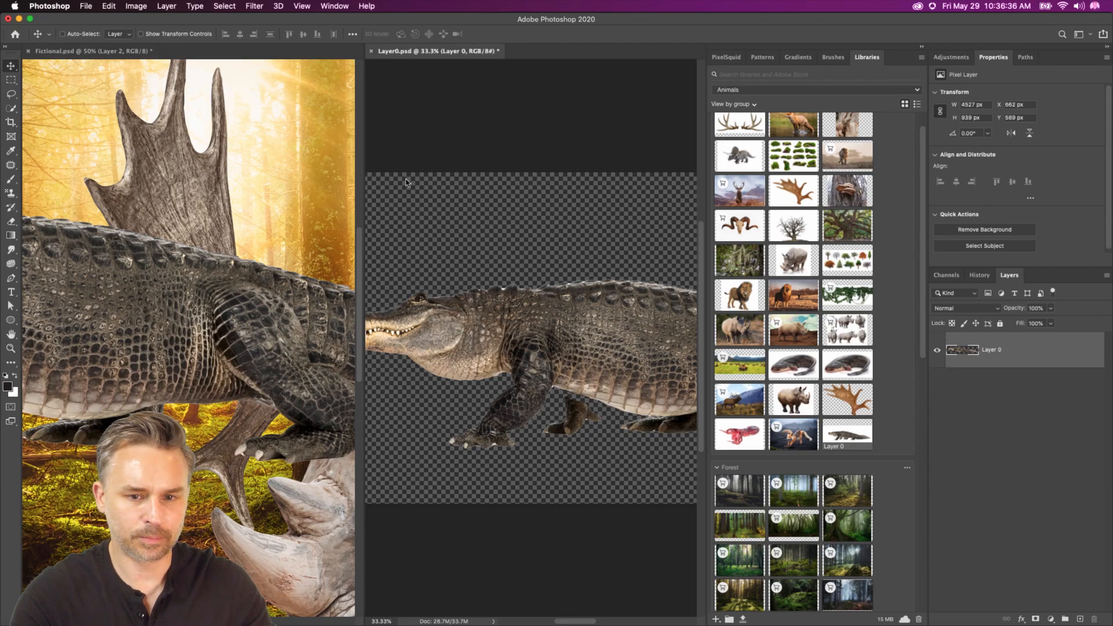
key(super+w)
click(509, 214)
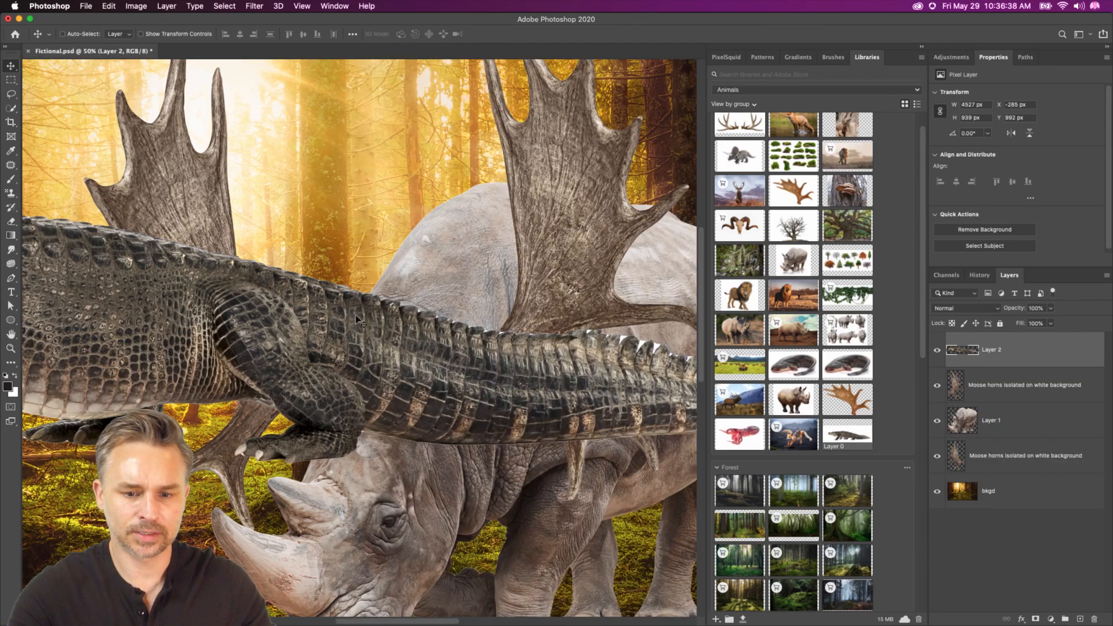
key(super+minus)
key(super+minus)
key(super+minus)
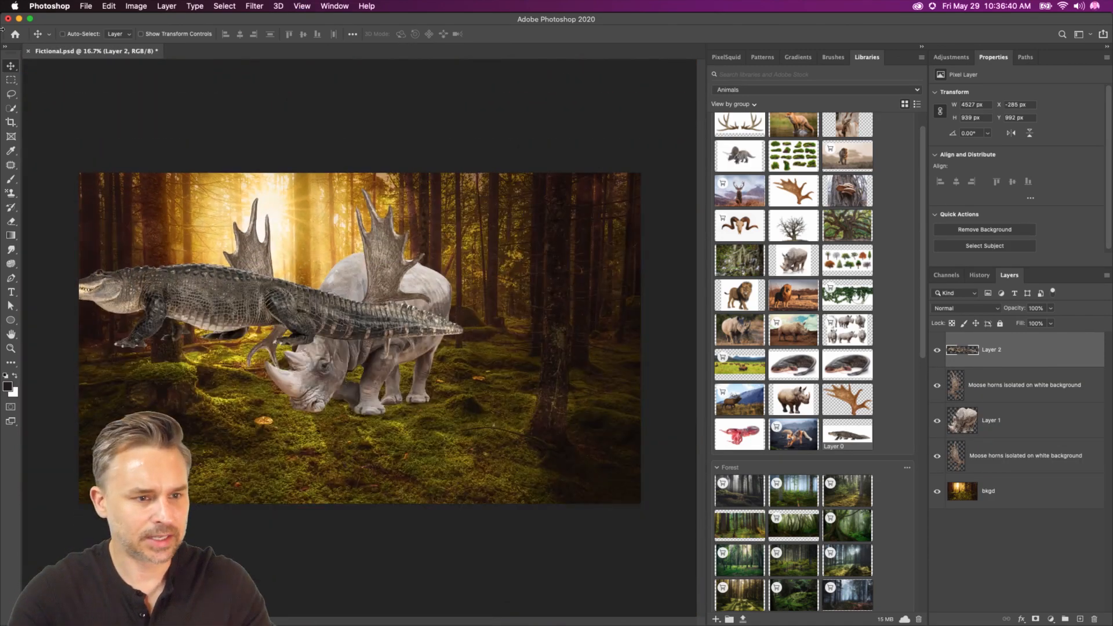
drag(164, 269, 296, 337)
key(super+plus)
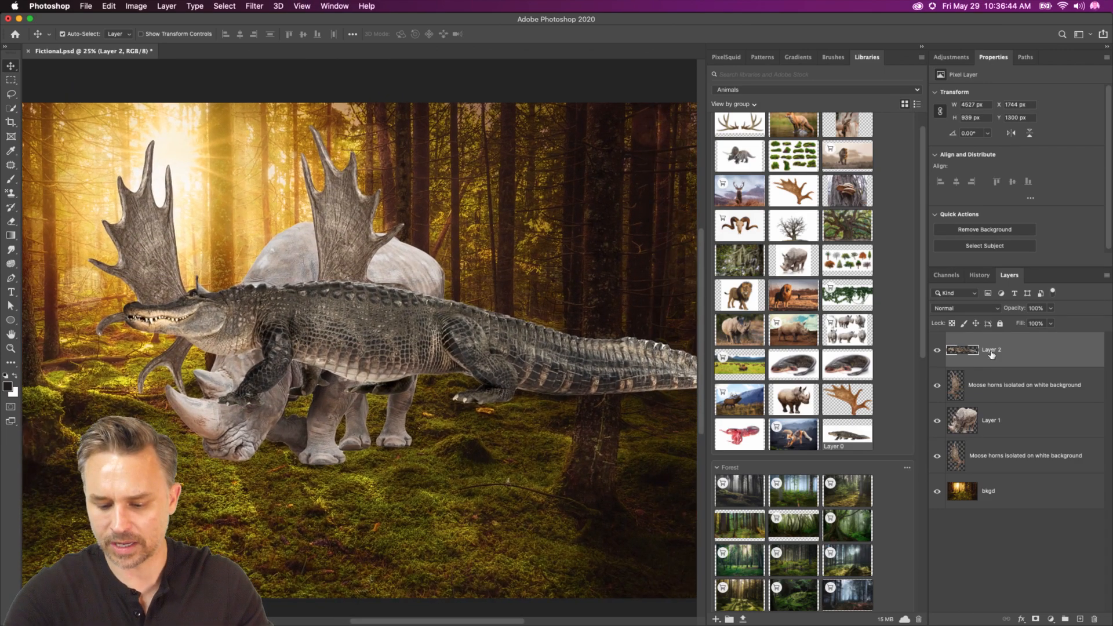
- Duplicate the alligator layer as a hidden backup and delete the head and front leg area from the visible copy
key(super+j)
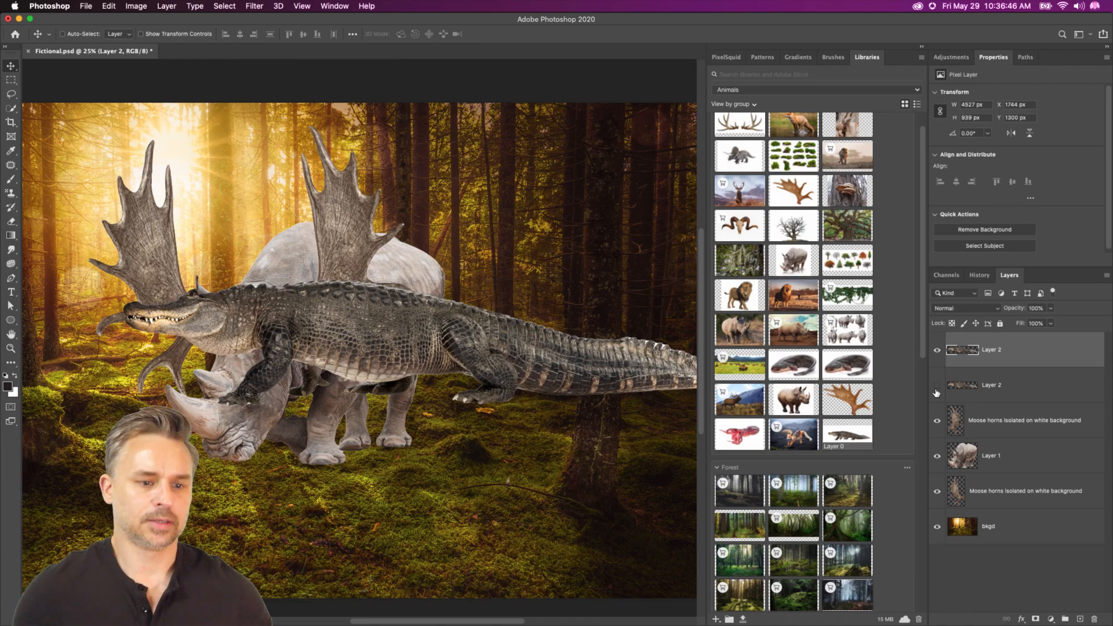
drag(334, 328, 296, 334)
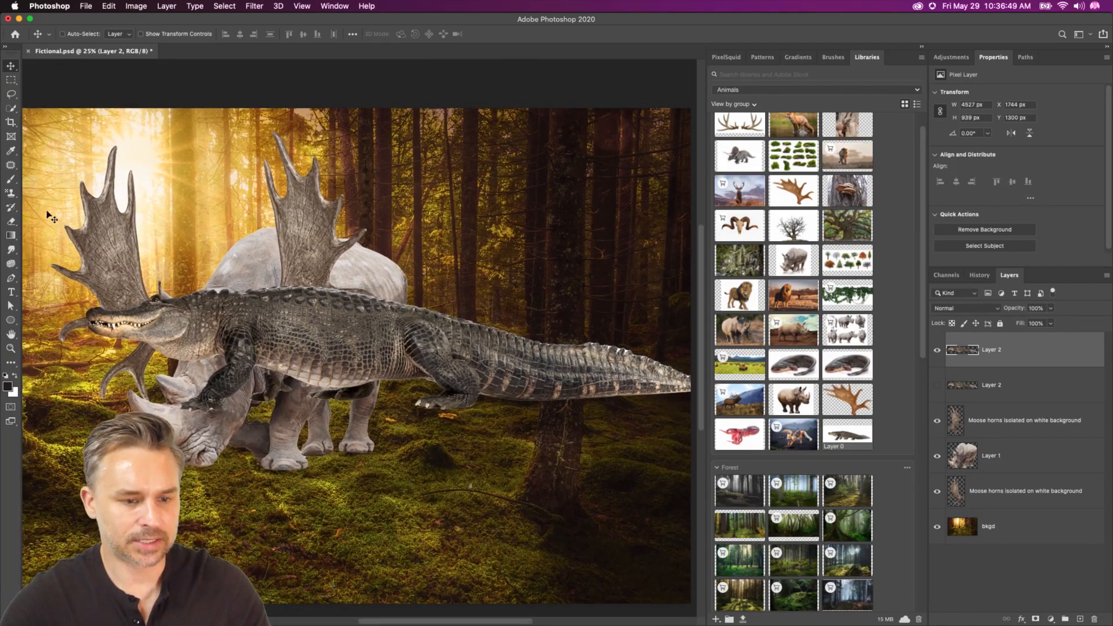
click(10, 82)
drag(78, 253, 234, 462)
key(Delete)
key(super+d)
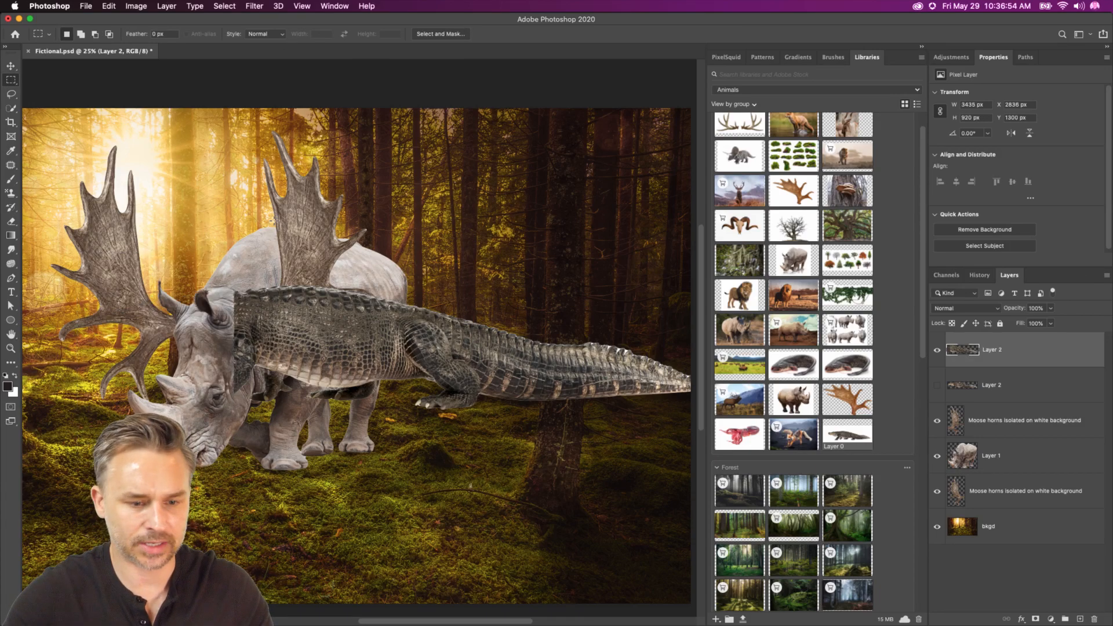
- Scale the trimmed alligator down to about 81% and place it across the rhino's body
key(super+t)
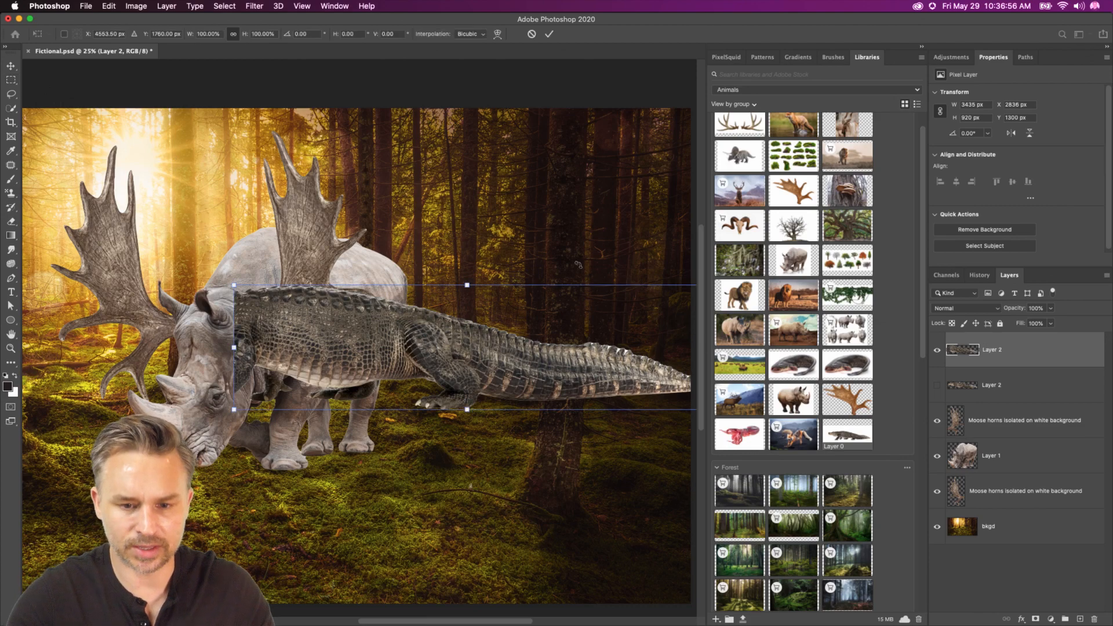
drag(625, 303, 575, 296)
drag(650, 277, 565, 320)
drag(358, 363, 421, 363)
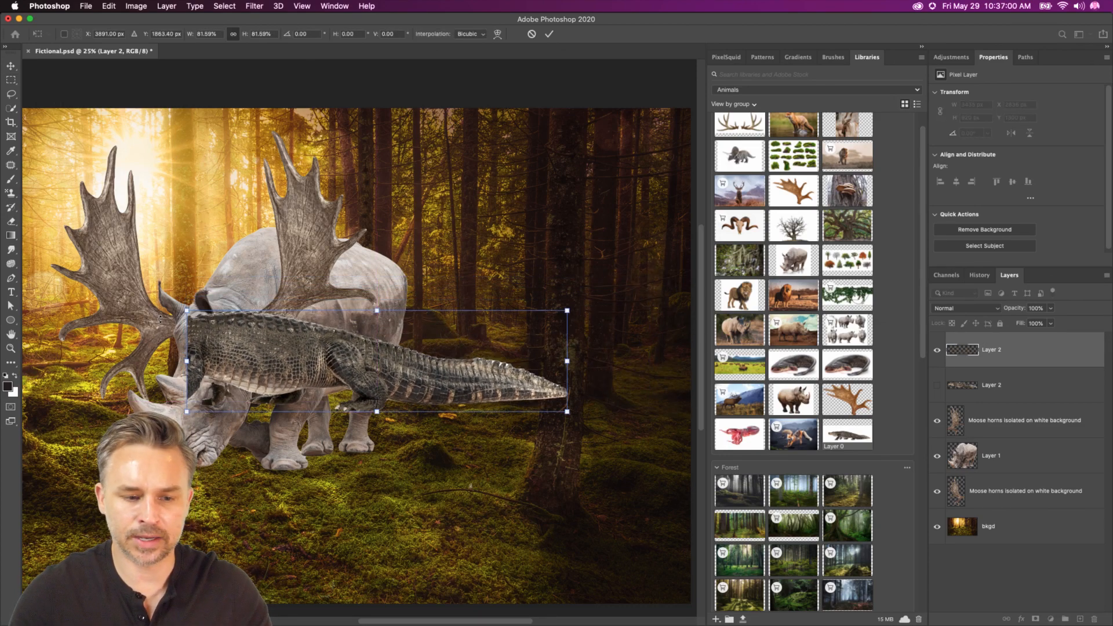
drag(183, 311, 183, 316)
key(Return)
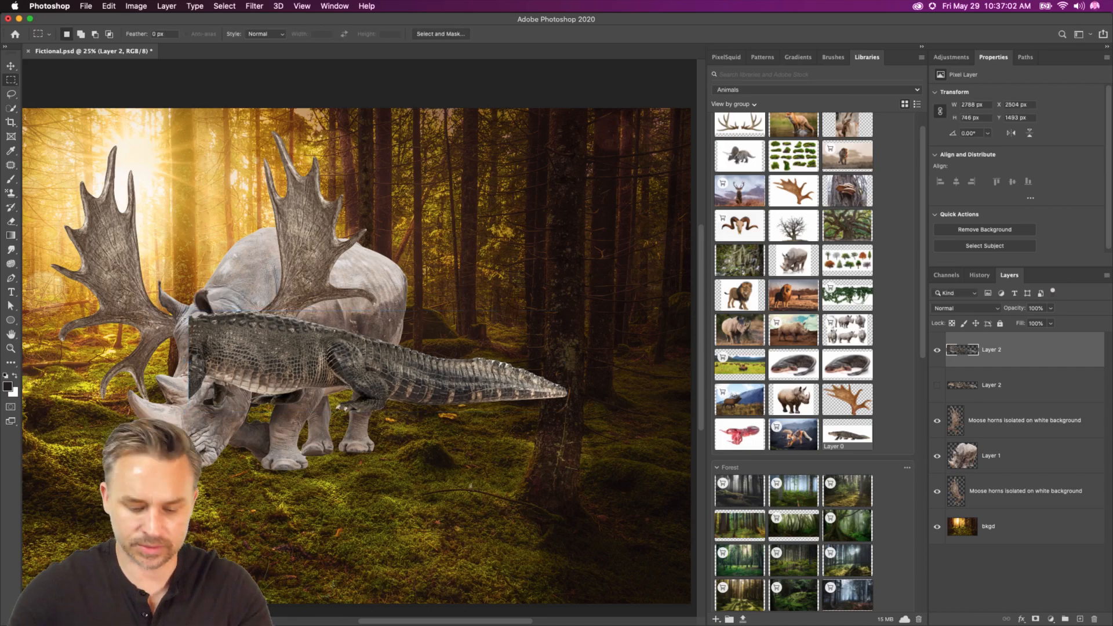
- Use Puppet Warp on the trimmed alligator to raise and bend its body over the curve of the rhino's back and rump
key(super+equal)
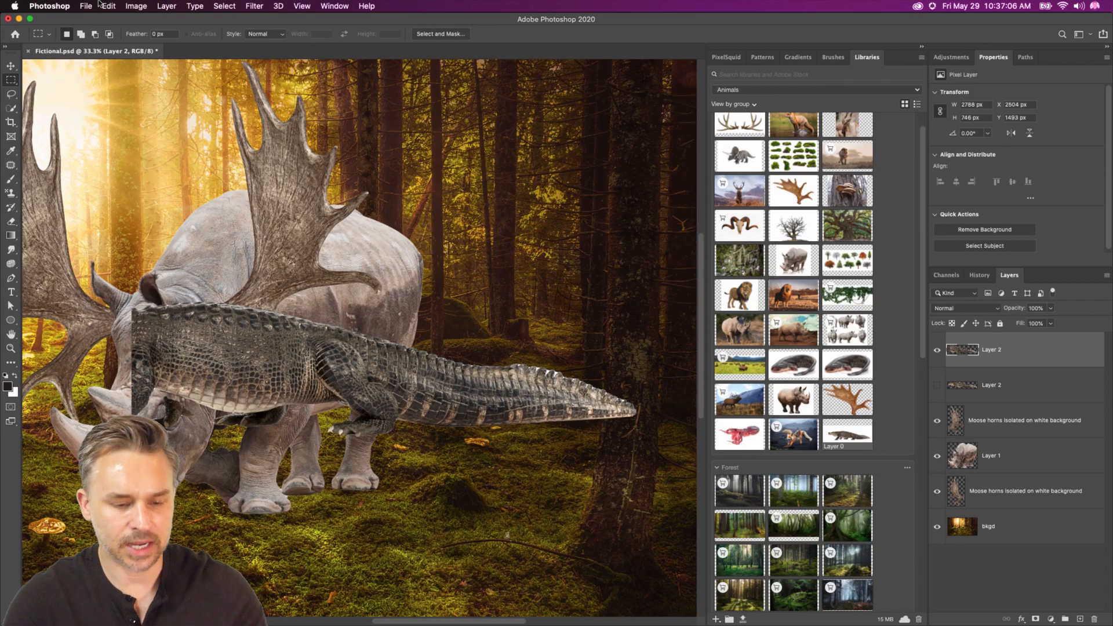
key(ctrl+alt+super+p)
click(102, 6)
click(102, 4)
click(585, 402)
click(473, 402)
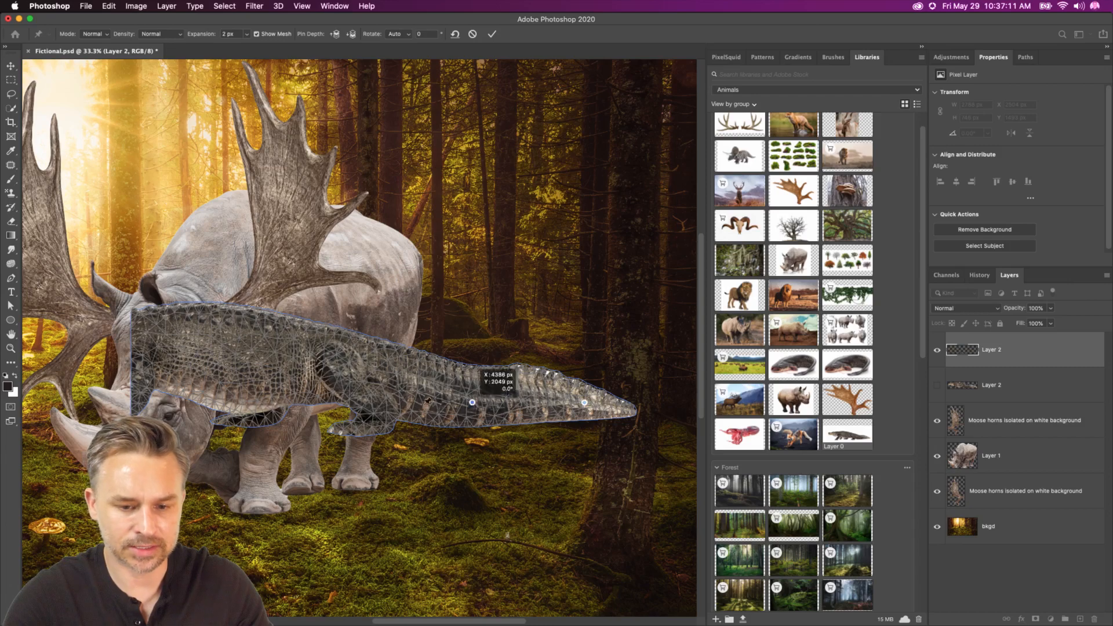
drag(380, 378, 403, 342)
drag(372, 257, 391, 236)
click(344, 270)
drag(344, 269, 327, 315)
click(326, 226)
drag(326, 227, 332, 198)
drag(263, 194, 222, 253)
drag(391, 235, 422, 270)
click(405, 265)
- Bend the alligator's tail downward behind the rhino's rear legs with its tip curving outward, and commit the warp
click(473, 403)
drag(473, 403, 444, 440)
drag(586, 402, 537, 424)
drag(444, 442, 443, 421)
drag(537, 424, 532, 415)
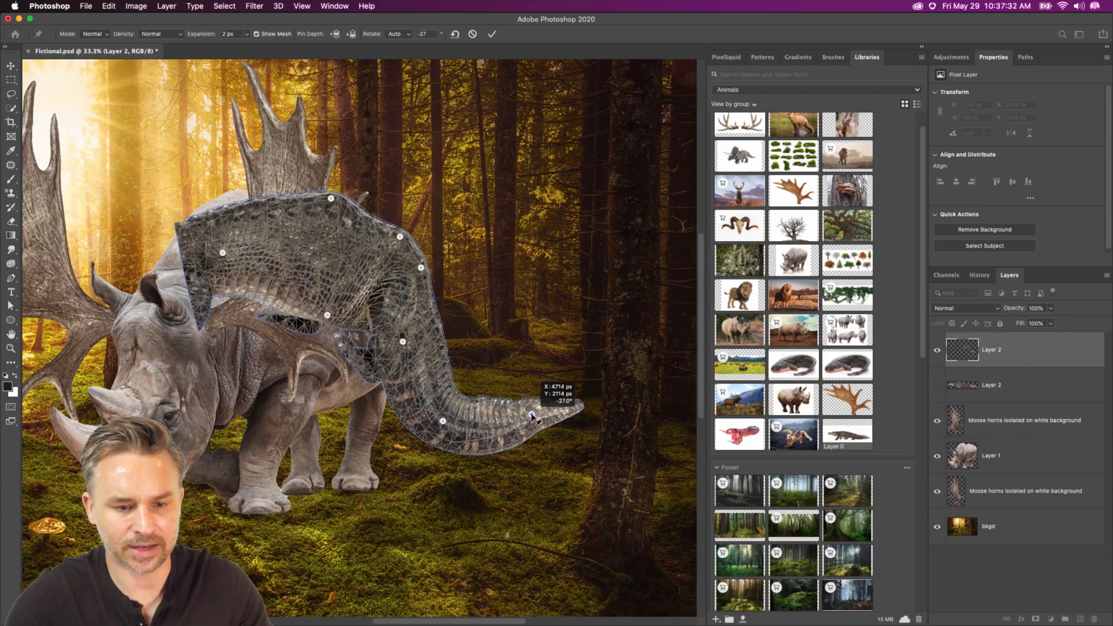
key(Return)
key(m)
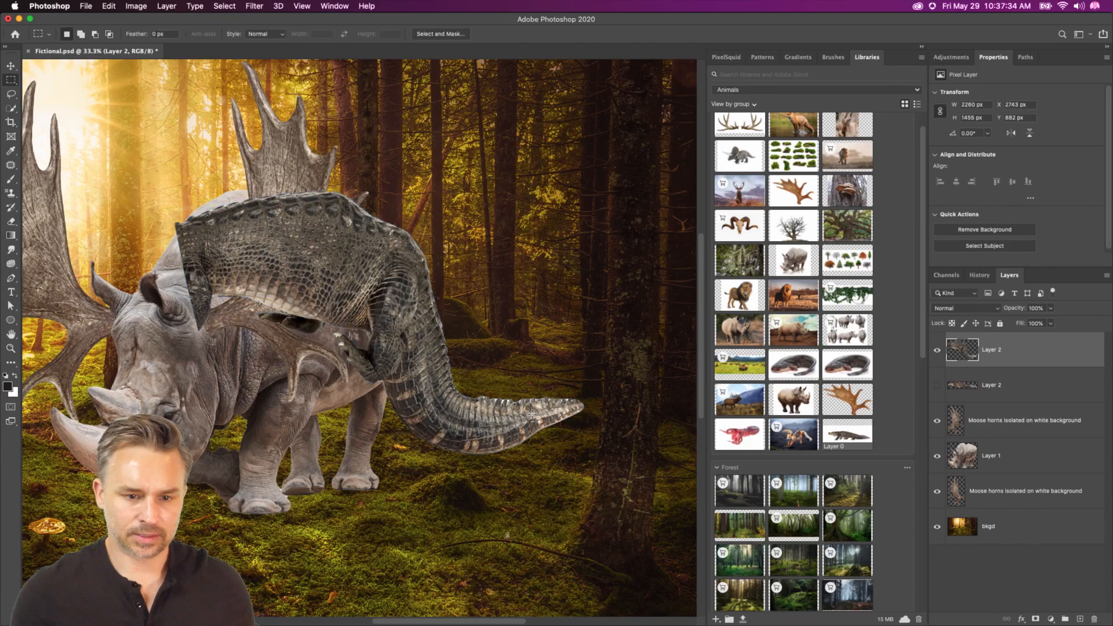
- Add a layer mask to the warped alligator layer and enlarge the Brush to about 600 px
click(1035, 619)
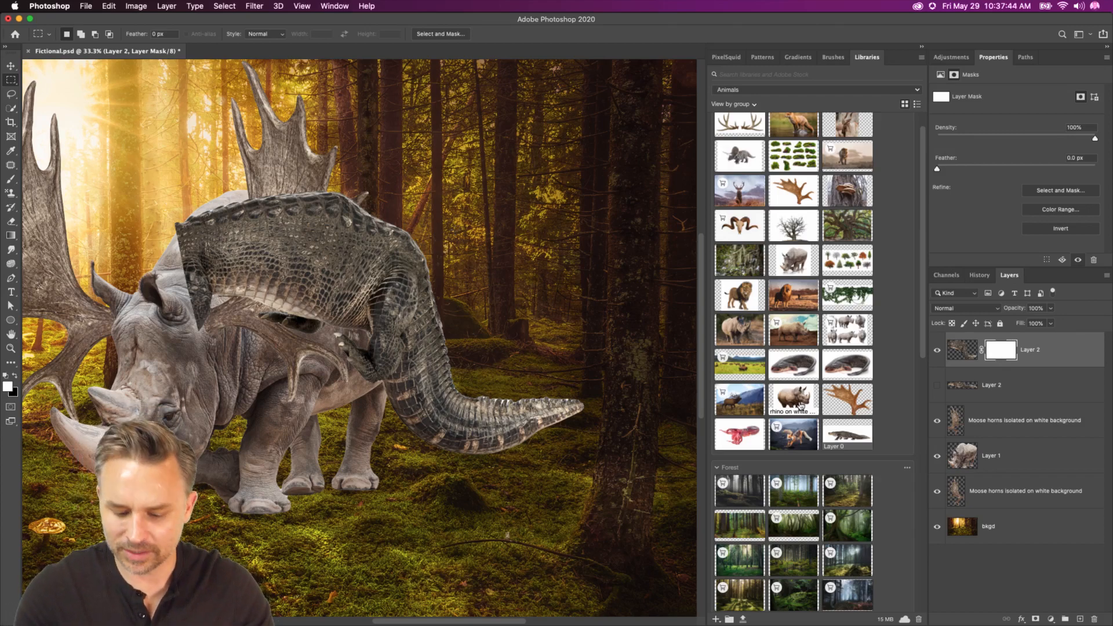
key(b)
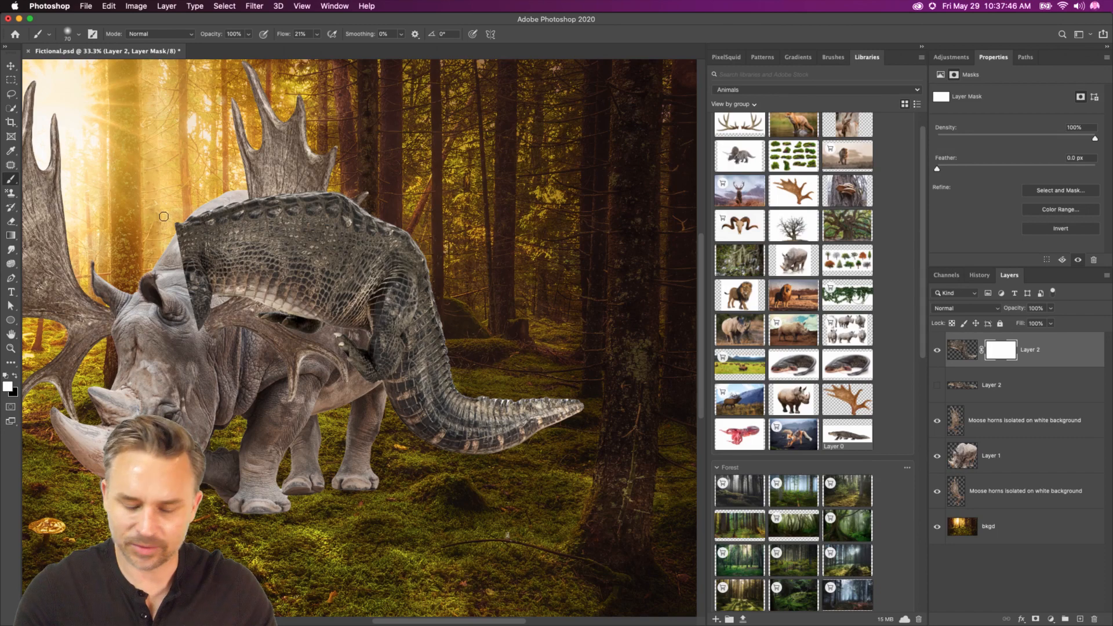
key(bracketright)
key(bracketright)
key(bracketright)
key(bracketright)
key(bracketright)
key(bracketright)
key(bracketright)
key(bracketright)
key(bracketright)
key(bracketright)
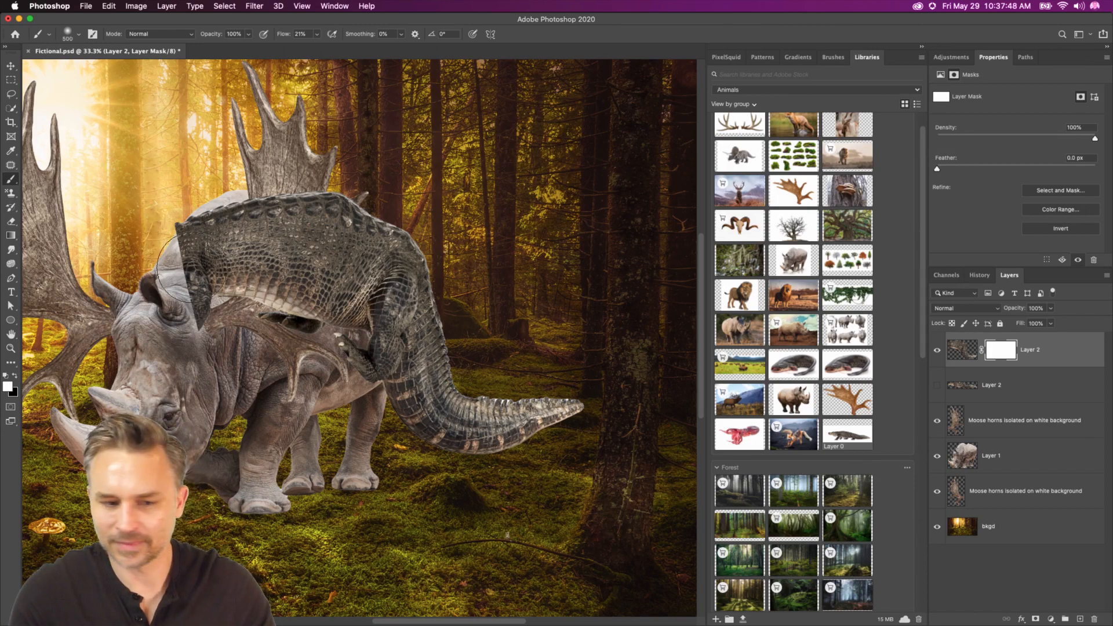
- Puppet Warp the alligator skin again, raising its upper edge over the rhino's back and stretching its lower edge down the flank
click(960, 352)
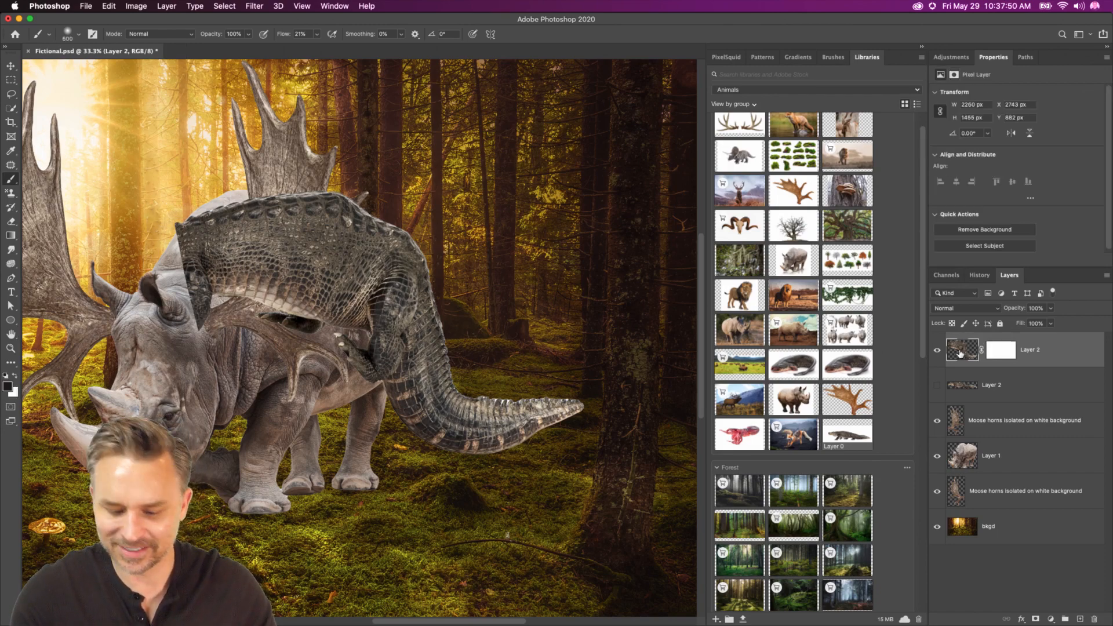
key(super+shift+p)
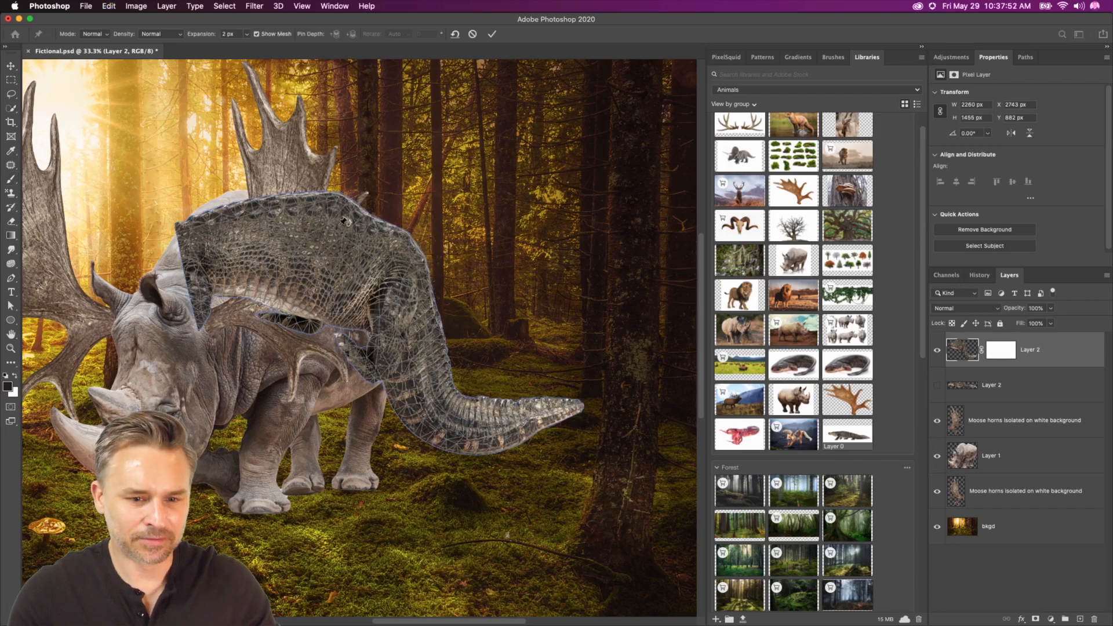
click(401, 249)
click(354, 320)
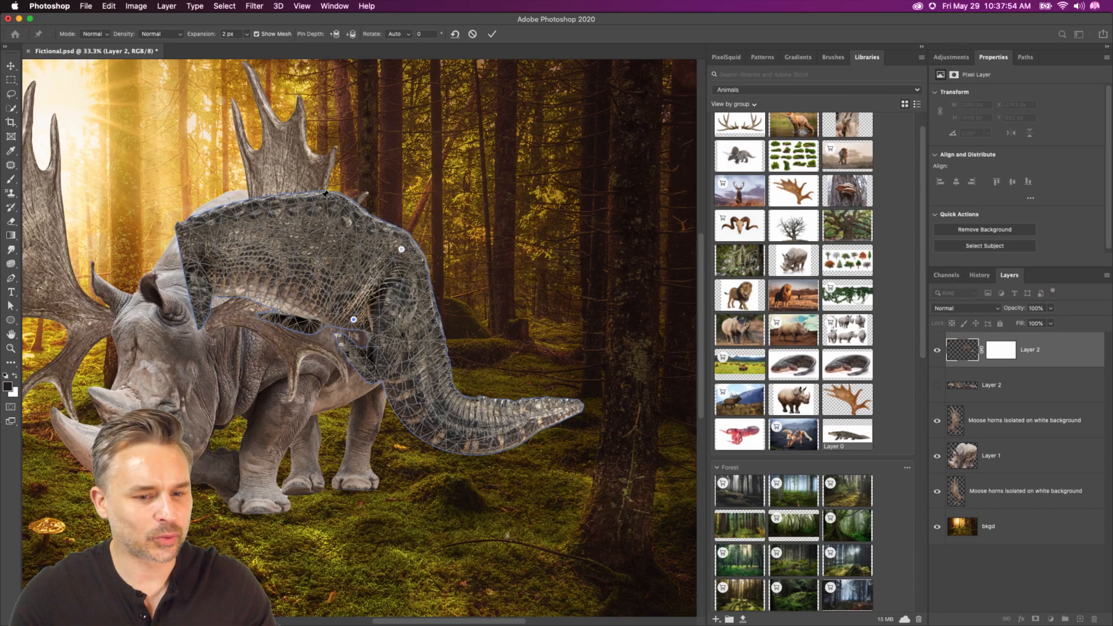
click(352, 221)
click(293, 211)
click(238, 215)
click(189, 233)
drag(238, 216, 295, 202)
drag(251, 281, 256, 349)
mouse_move(354, 320)
mouse_down()
mouse_move(365, 343)
mouse_move(356, 335)
mouse_up()
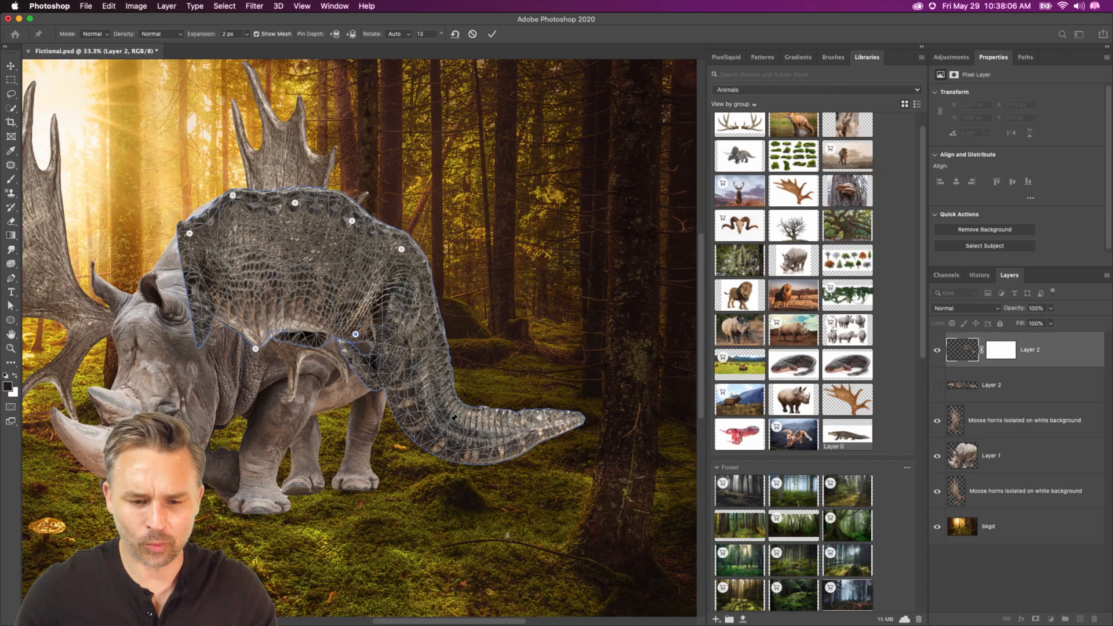
- Pull the alligator's tail bend and tip slightly upward and inward, and commit the warp
drag(459, 432, 452, 413)
click(521, 423)
drag(522, 423, 510, 408)
key(Return)
key(b)
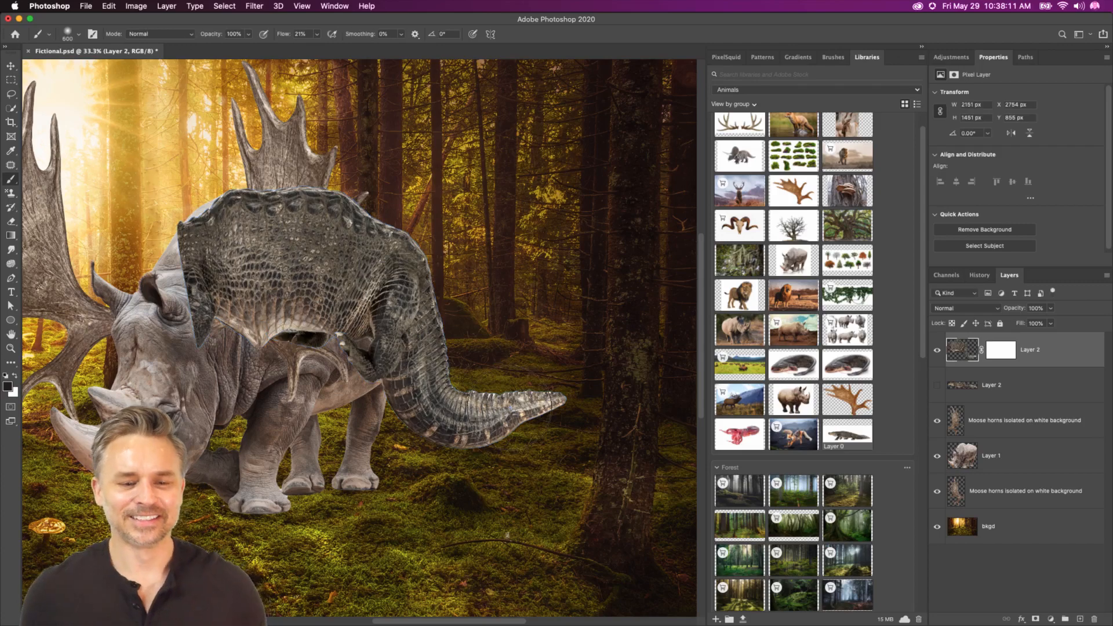
- Paint black on the alligator's layer mask to hide its front and underside and blend the scales into the rhino's back and rump
click(1008, 352)
key(x)
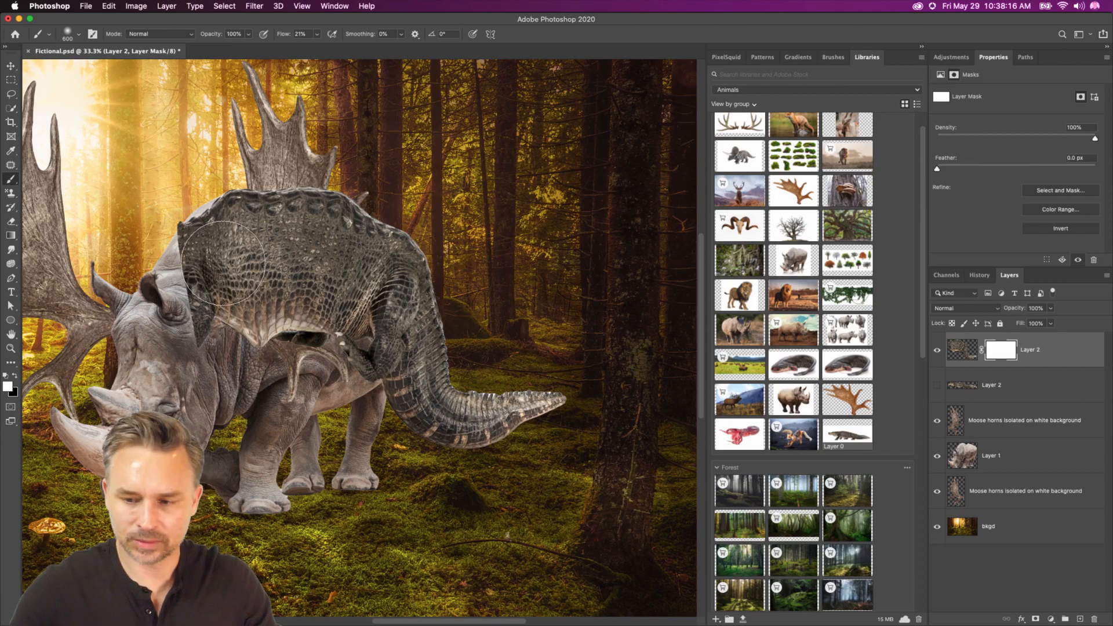
key(x)
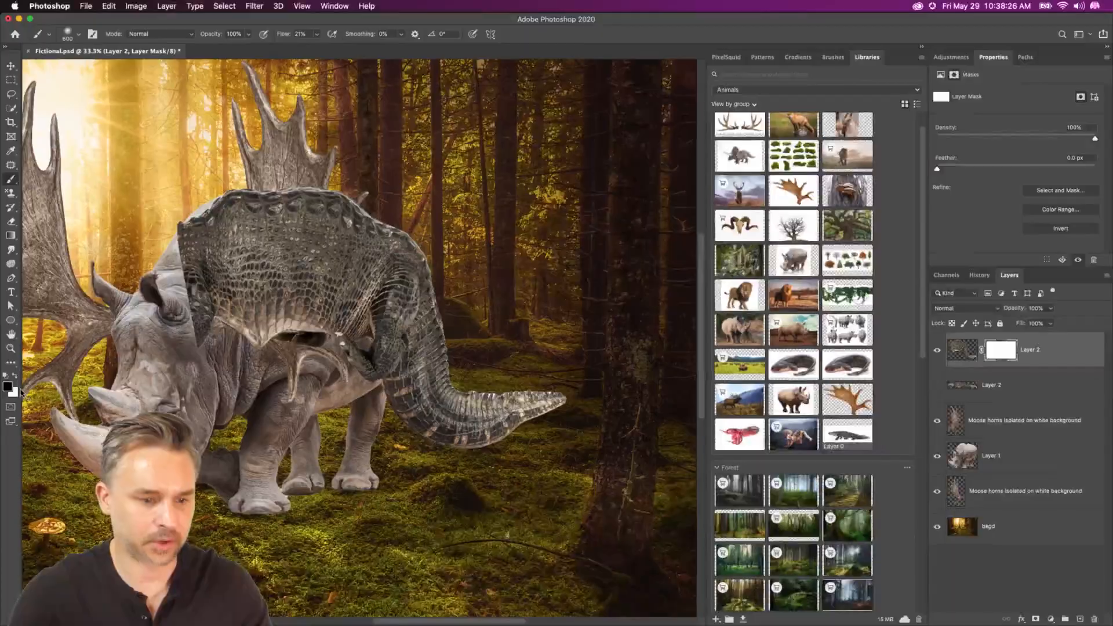
key(bracketright)
key(bracketright)
key(bracketright)
mouse_move(209, 273)
mouse_down()
mouse_move(217, 335)
mouse_move(203, 282)
mouse_move(241, 331)
mouse_move(189, 273)
mouse_move(213, 275)
mouse_move(230, 356)
mouse_move(332, 360)
mouse_move(273, 327)
mouse_move(249, 345)
mouse_move(251, 303)
mouse_move(178, 255)
mouse_move(199, 225)
mouse_move(210, 254)
mouse_up()
key(bracketleft)
key(bracketleft)
mouse_move(303, 301)
mouse_down()
mouse_move(288, 341)
mouse_move(339, 298)
mouse_move(356, 307)
mouse_move(361, 358)
mouse_move(329, 366)
mouse_move(366, 361)
mouse_move(346, 341)
mouse_move(371, 346)
mouse_move(357, 362)
mouse_move(391, 307)
mouse_move(351, 386)
mouse_up()
key(bracketleft)
key(bracketleft)
key(bracketleft)
key(bracketleft)
key(bracketleft)
key(bracketleft)
key(bracketleft)
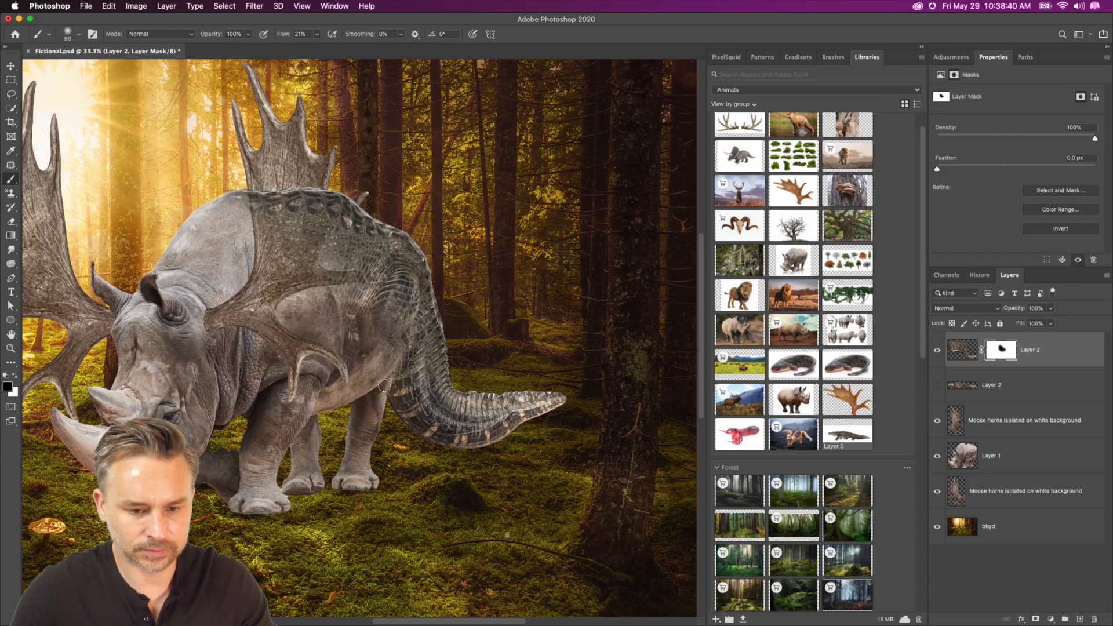
- Move the masked alligator layer beneath the near-side antler, directly above the rhino layer
key(super+2)
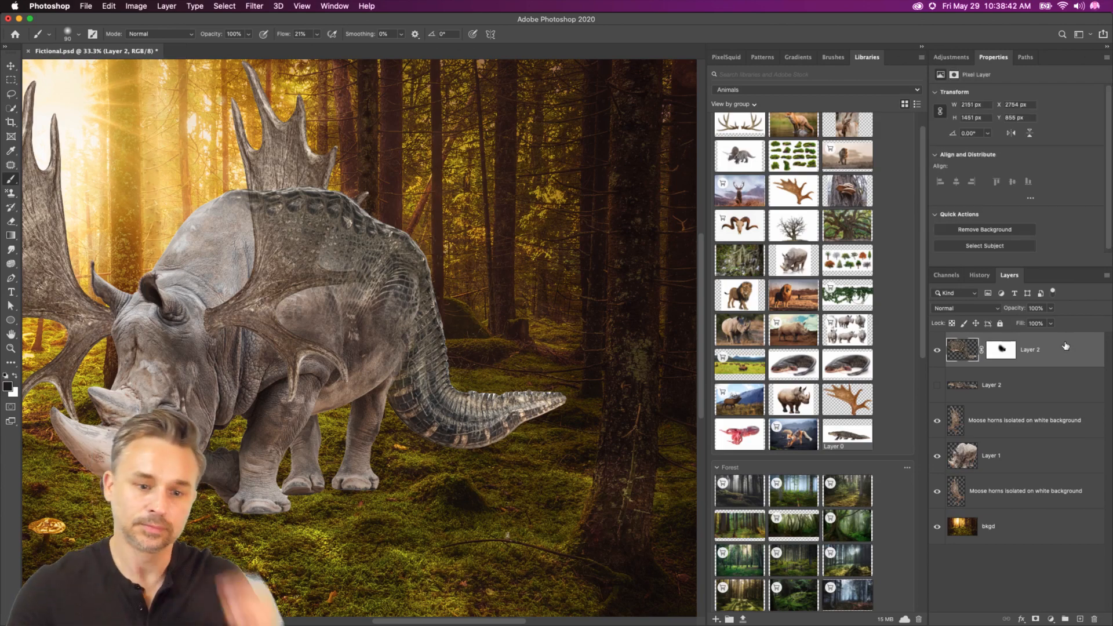
drag(1030, 354, 1029, 438)
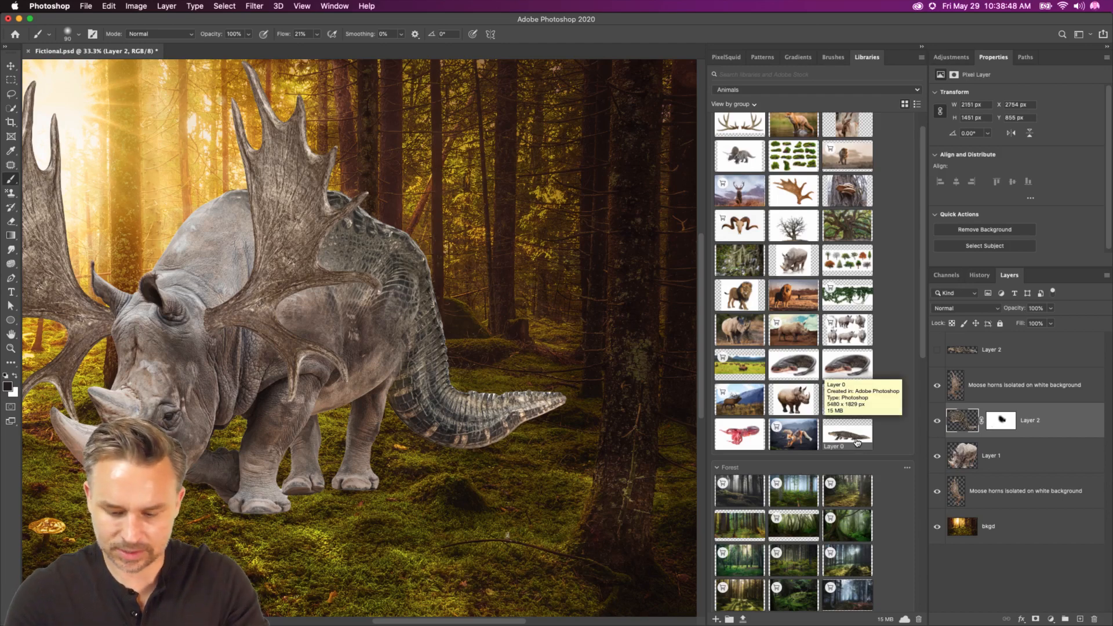
- Puppet Warp the masked alligator tail layer again, nudging its upper section to follow the rhino's back and rump, and commit
key(super+shift+p)
click(404, 260)
click(357, 240)
click(337, 284)
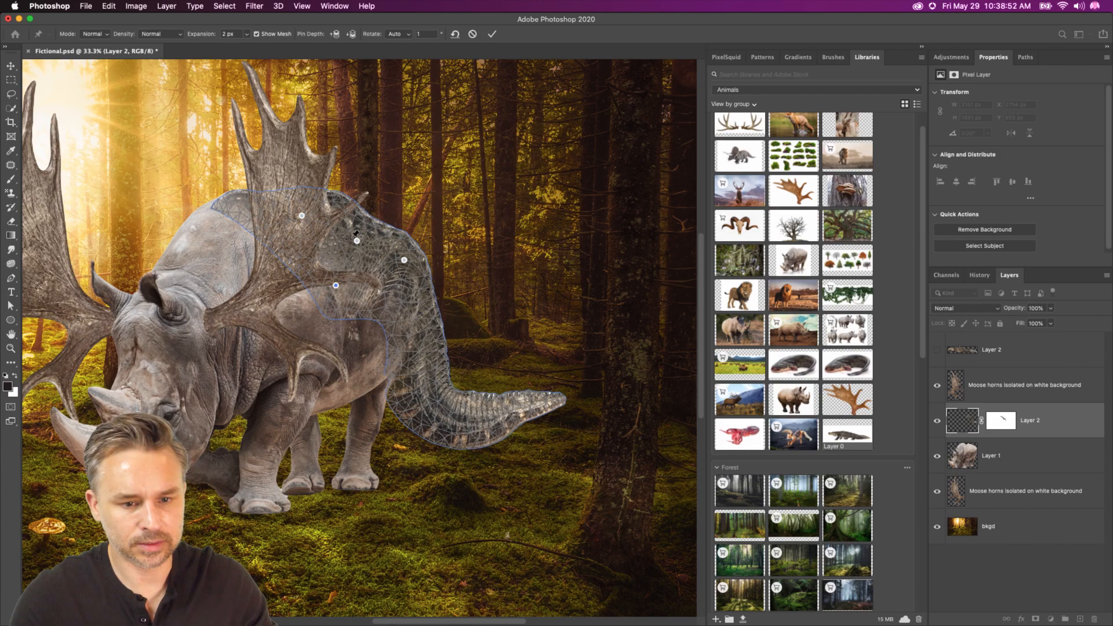
drag(357, 241, 359, 233)
click(369, 217)
click(376, 211)
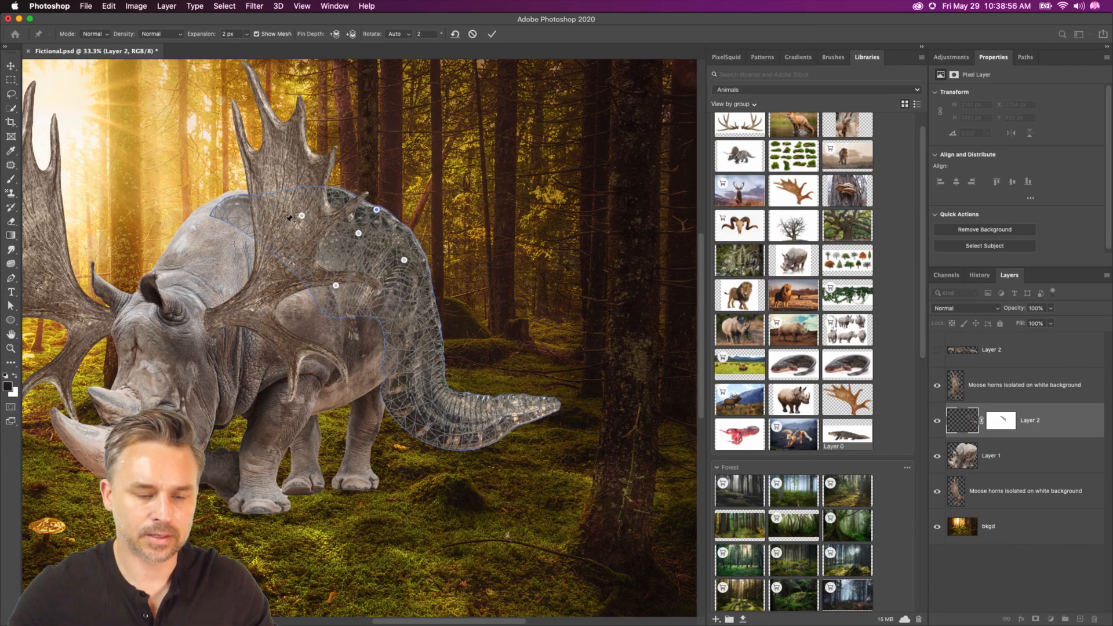
drag(243, 206, 242, 204)
key(Return)
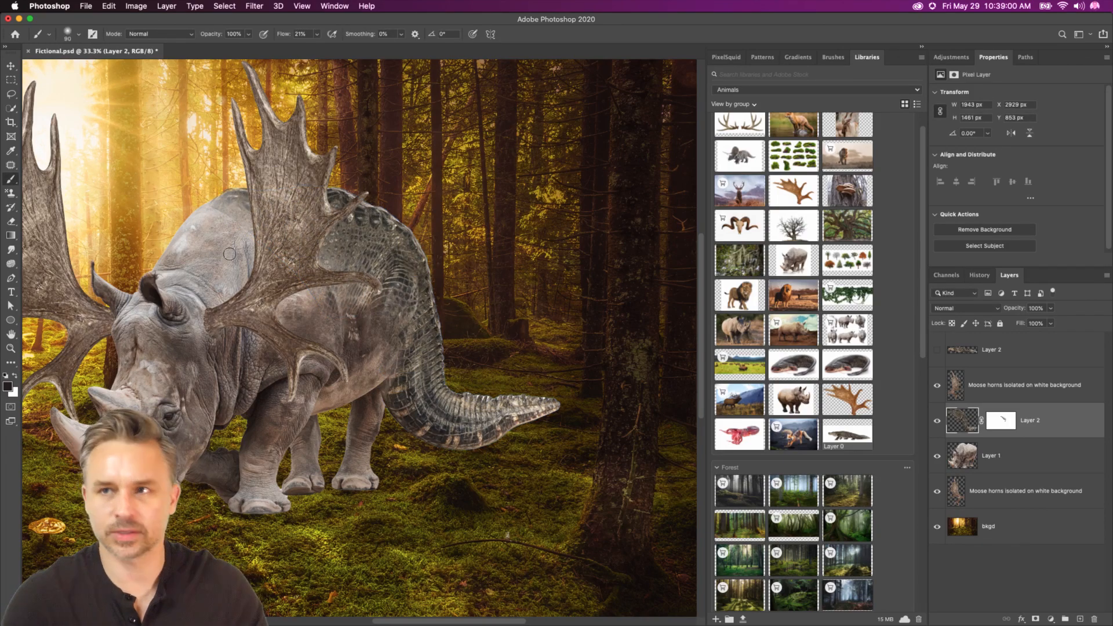
- Duplicate the spare full-alligator layer at the top of the stack, keeping the original hidden
drag(229, 254, 312, 236)
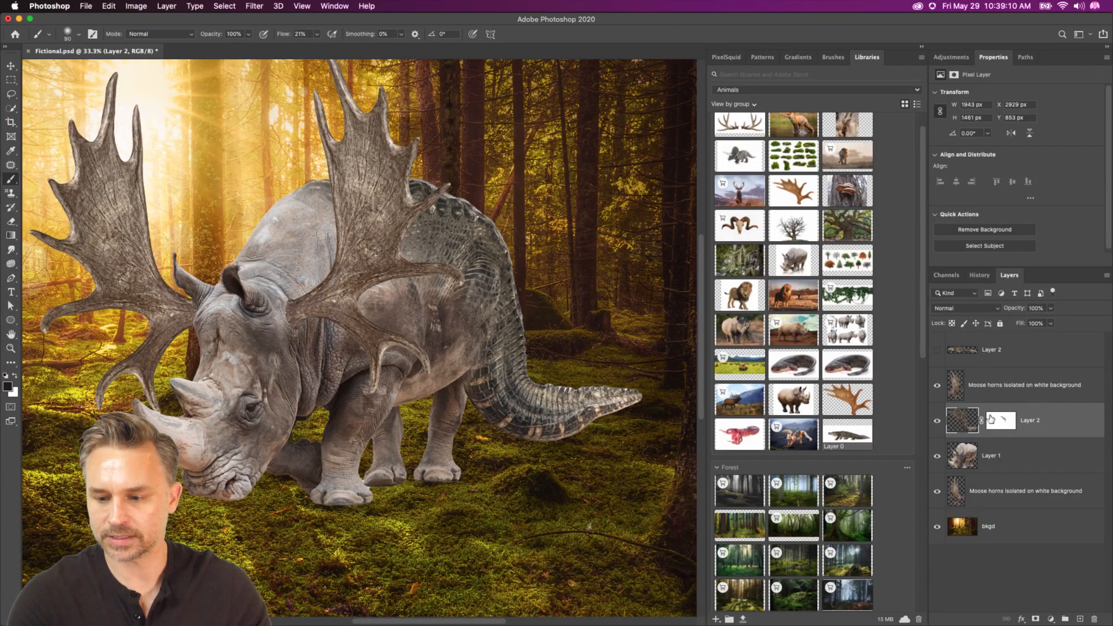
click(938, 350)
click(995, 352)
key(super+j)
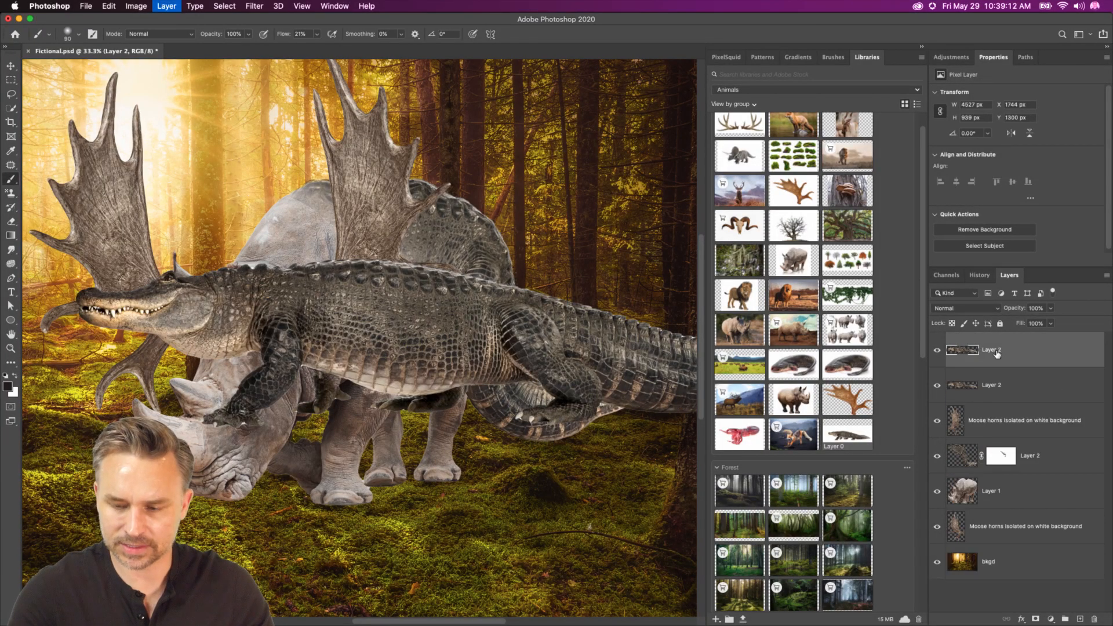
- Delete the head and tail from the alligator copy using rectangular selections
click(10, 80)
drag(60, 250, 208, 411)
key(BackSpace)
drag(418, 219, 254, 199)
drag(324, 235, 804, 617)
key(BackSpace)
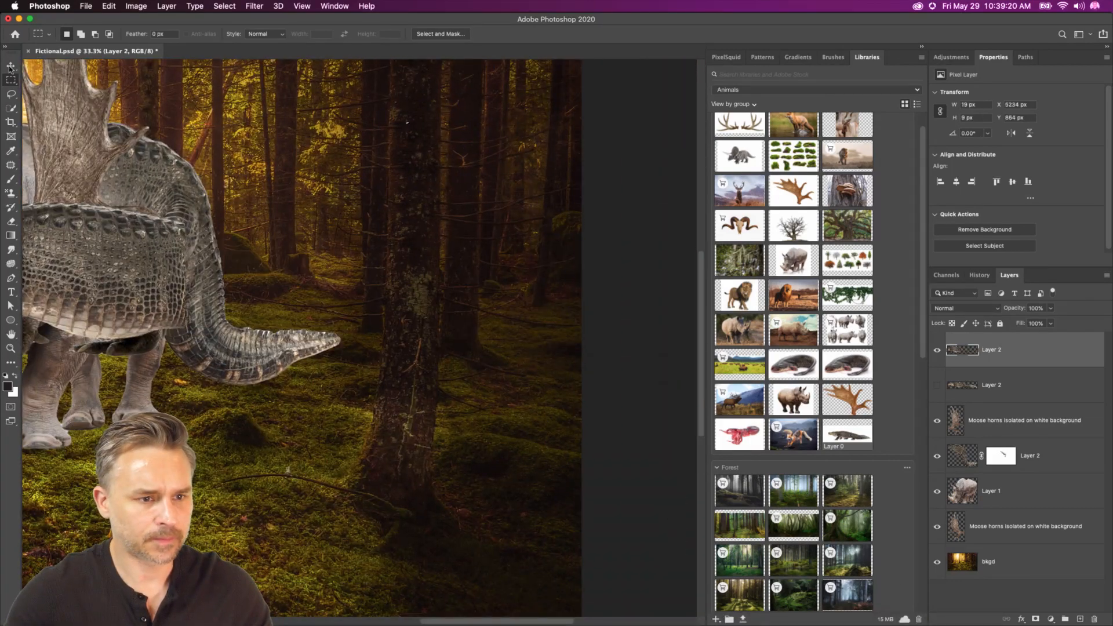
- Shift the alligator copy toward the rhino's head, delete the stray tail-tip remnant, and deselect
click(10, 67)
drag(311, 255, 262, 255)
click(9, 79)
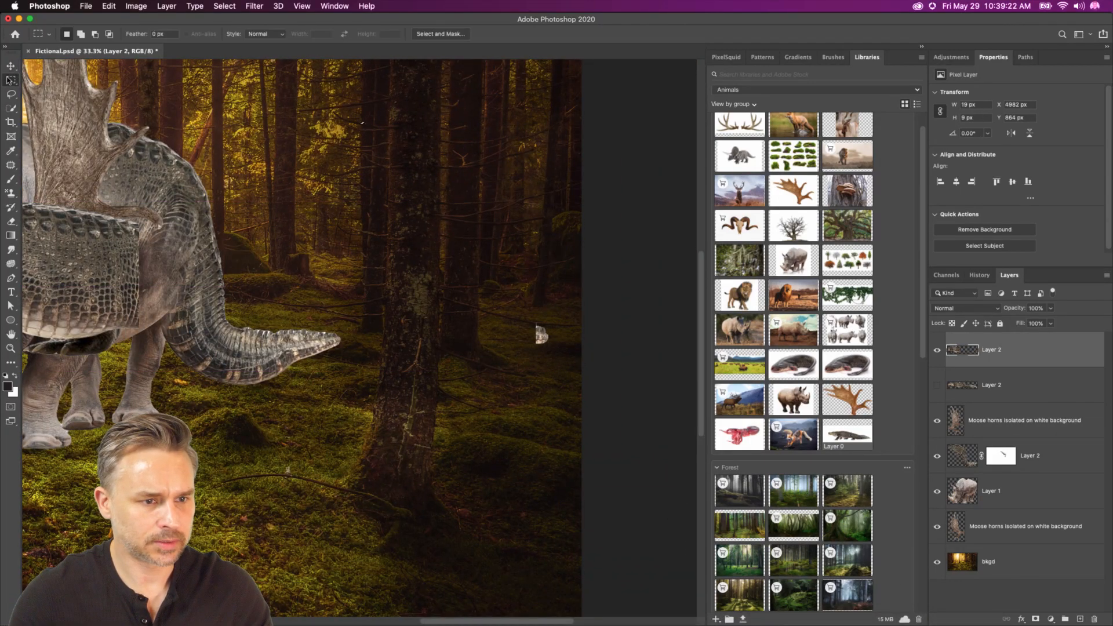
drag(468, 284, 615, 424)
key(BackSpace)
key(super+d)
- Position the cropped alligator torso over the rhino's shoulders and flank
drag(194, 268, 559, 292)
click(9, 66)
drag(312, 375, 350, 308)
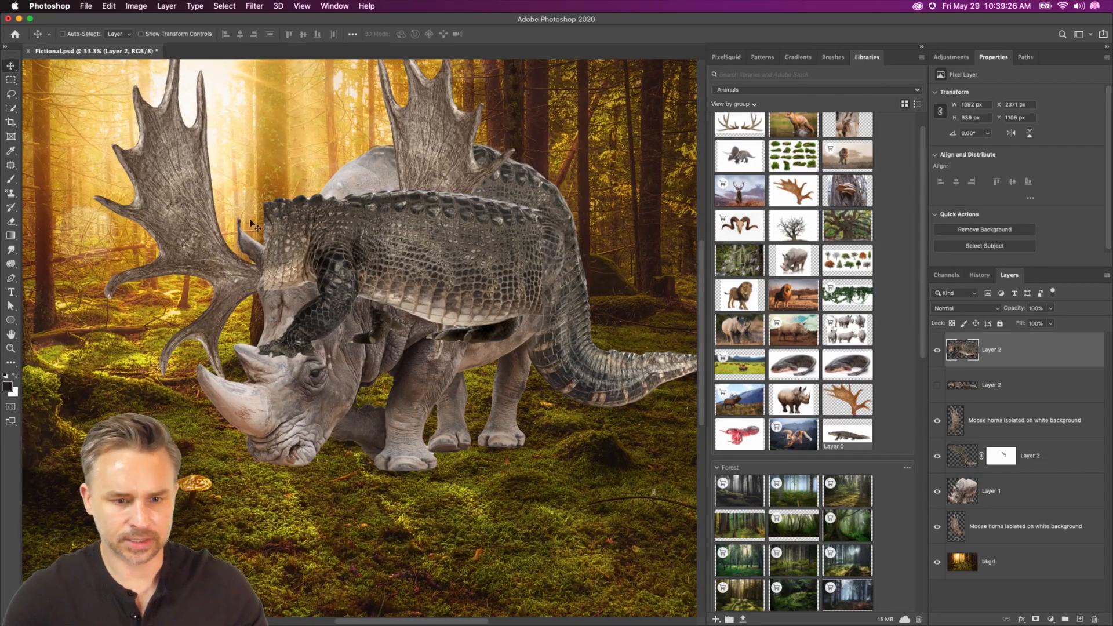
drag(250, 211, 262, 243)
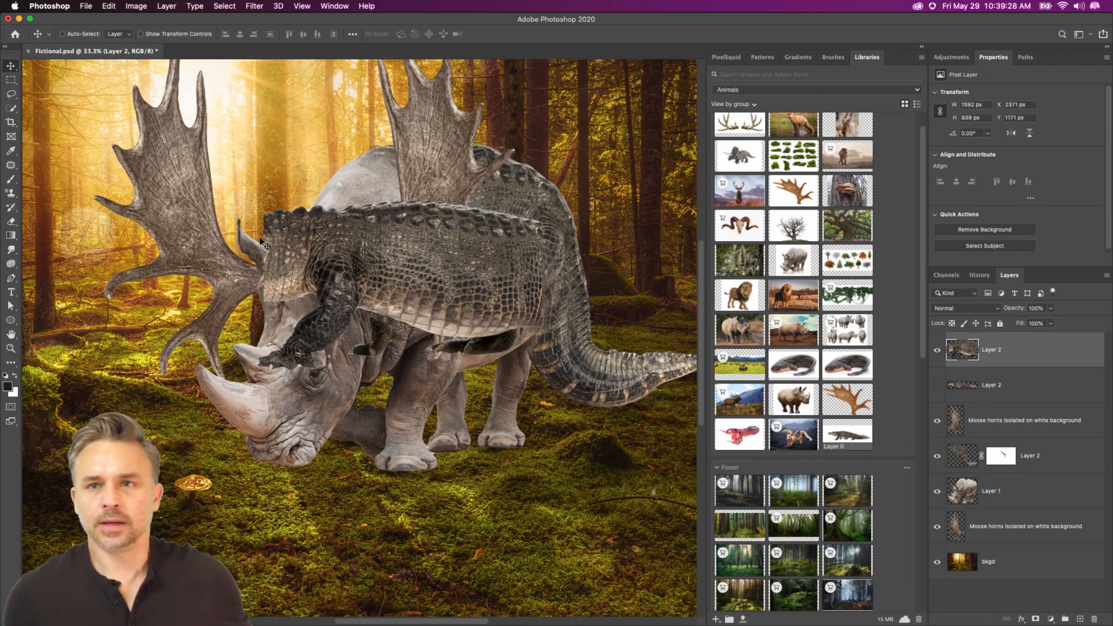
- Warp the alligator torso's upper edge into an arch that follows the rhino's neck and back
click(113, 8)
mouse_move(223, 260)
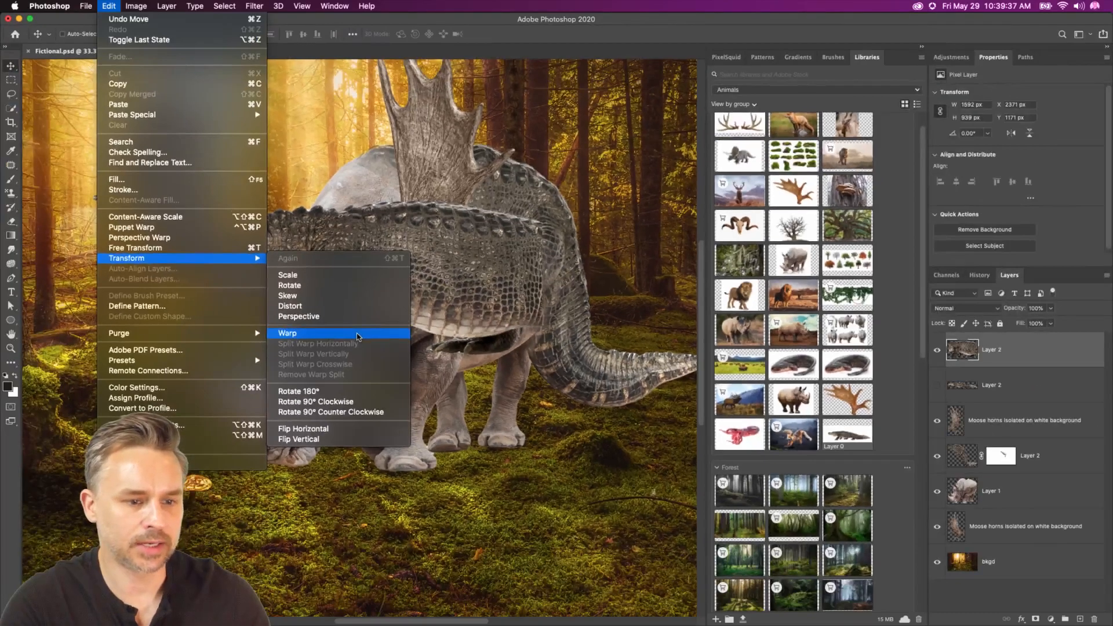
click(357, 335)
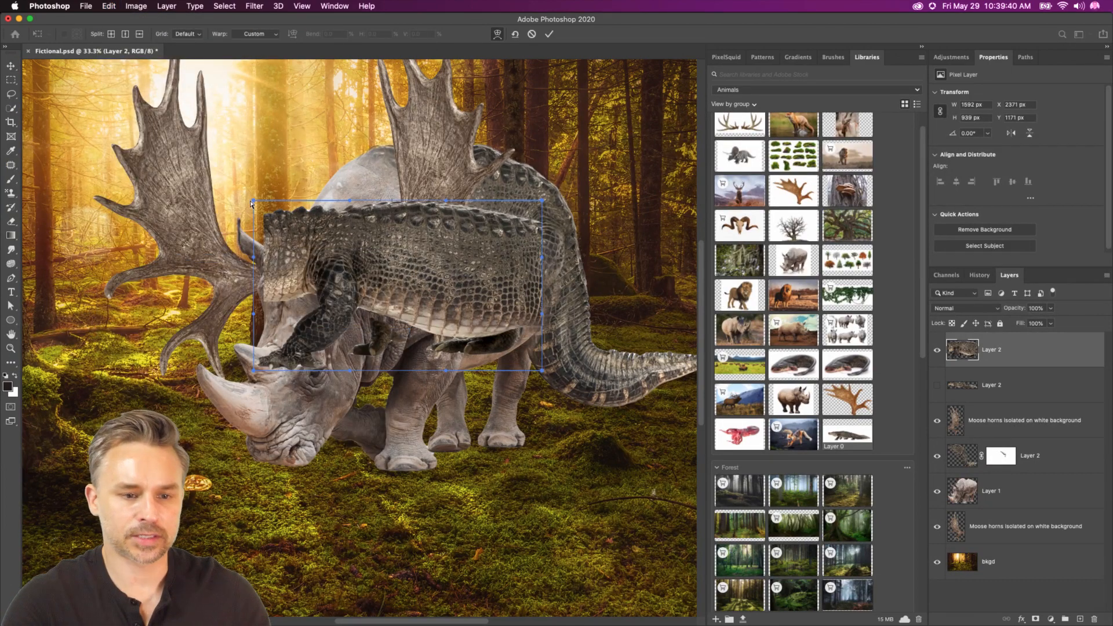
drag(253, 203, 246, 210)
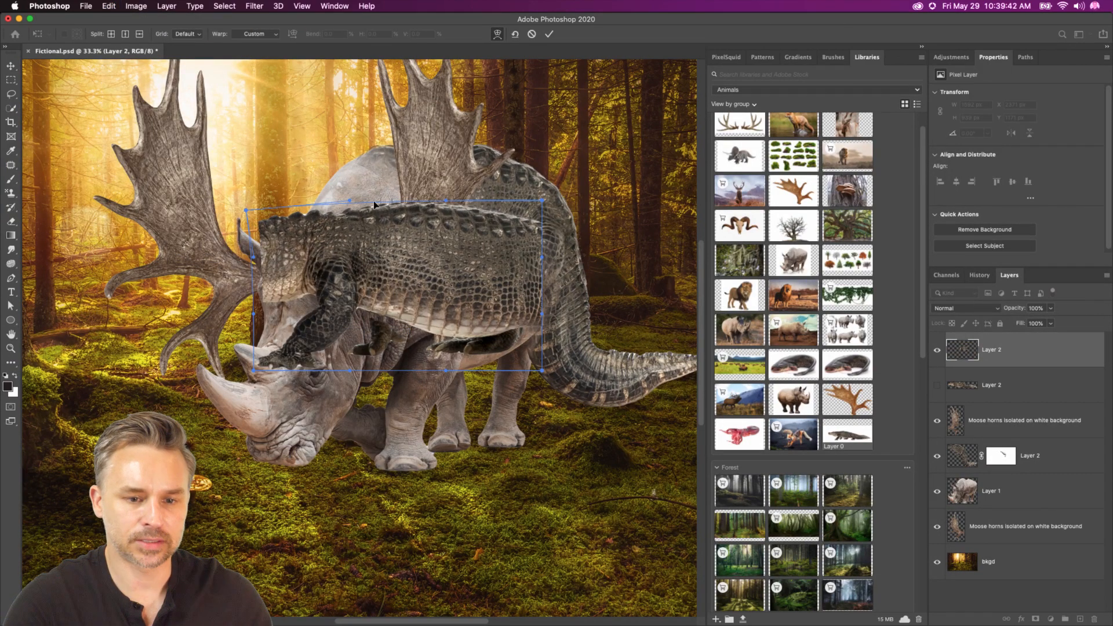
drag(447, 206, 468, 174)
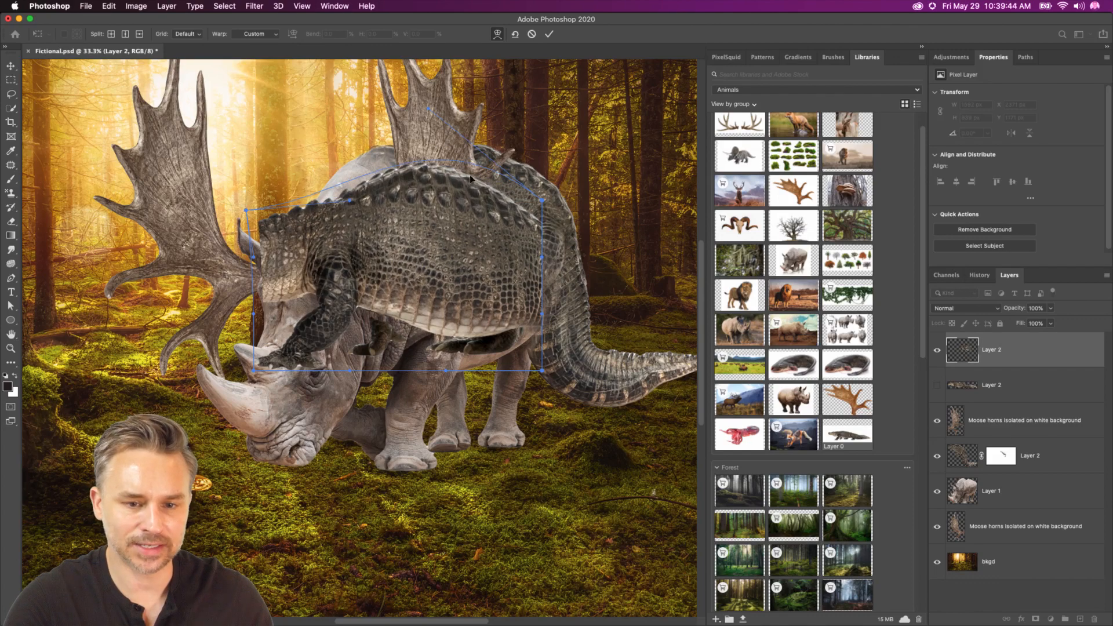
drag(546, 203, 536, 123)
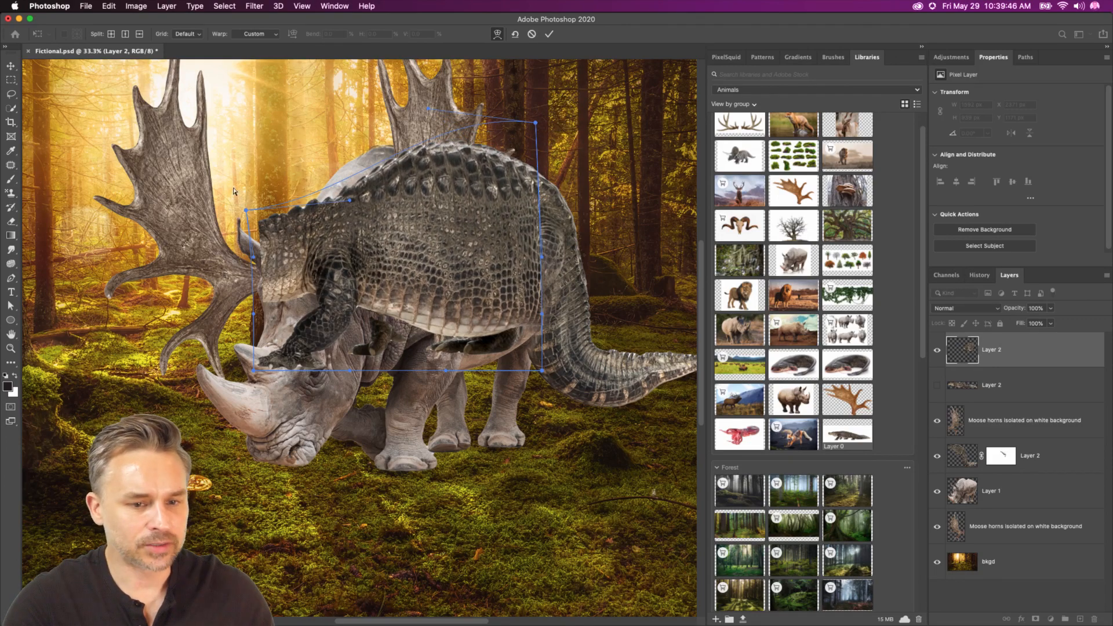
drag(246, 210, 251, 253)
drag(346, 200, 288, 130)
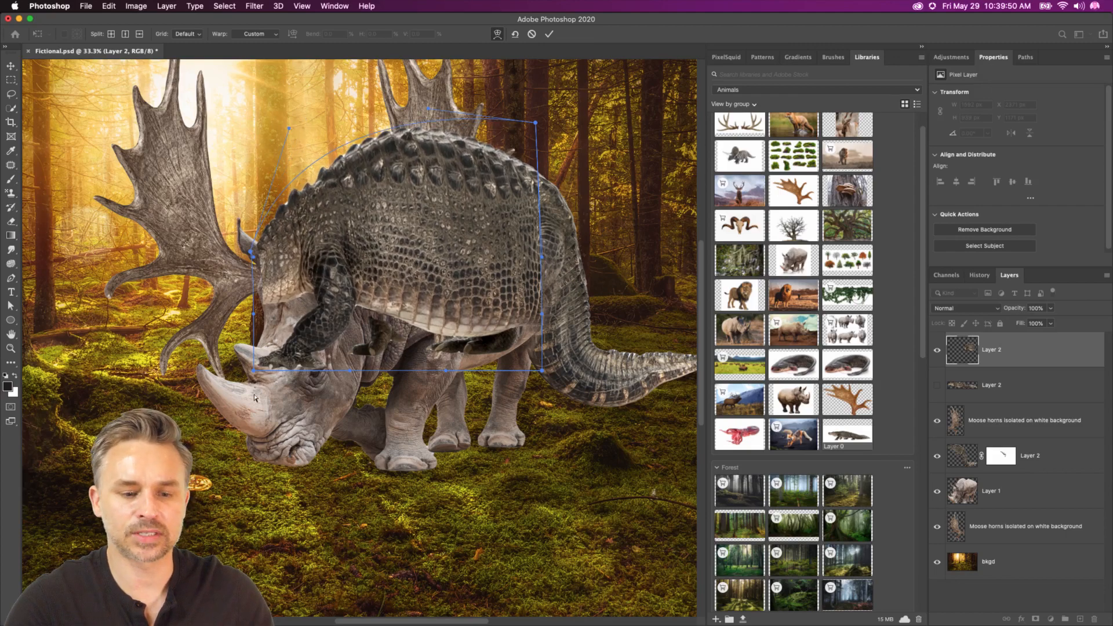
- Pull the torso warp's front lower corner down and inward, and its rear lower corner inward toward the rhino's belly
drag(256, 370, 302, 466)
drag(421, 380, 441, 419)
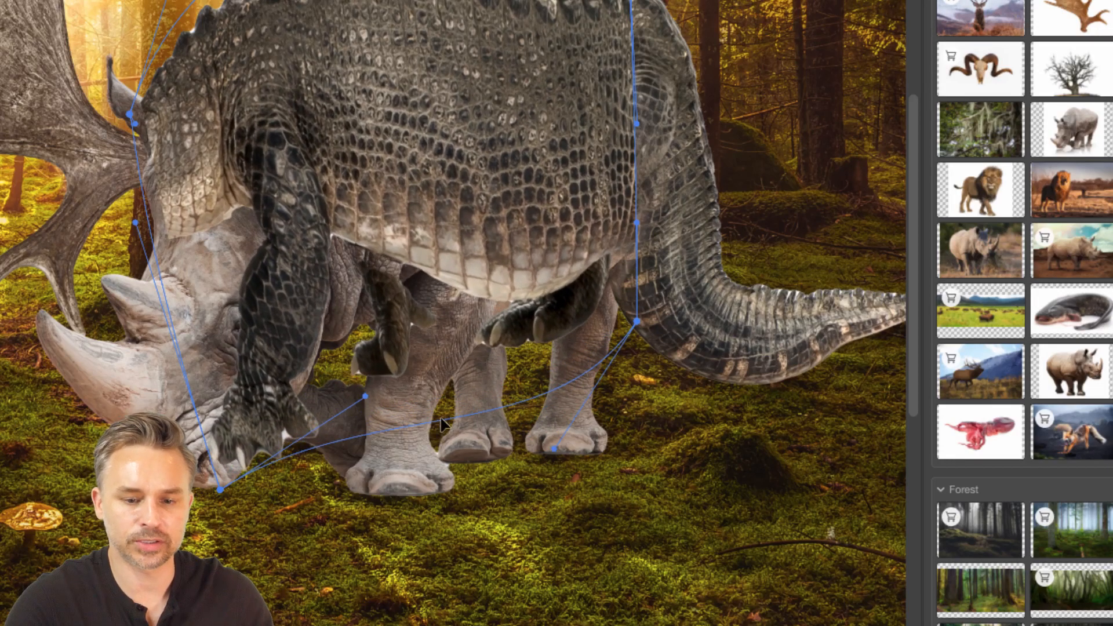
drag(639, 325, 591, 277)
- Split the torso warp vertically, bend the scales toward the rump to match the body's curve, and commit
right_click(402, 236)
click(408, 370)
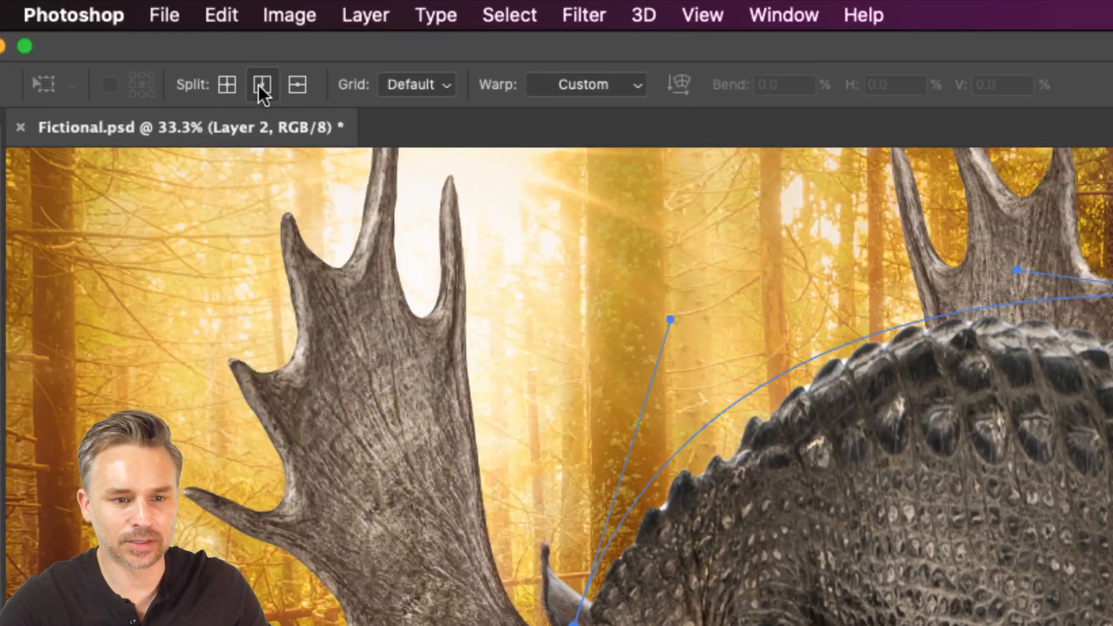
click(259, 86)
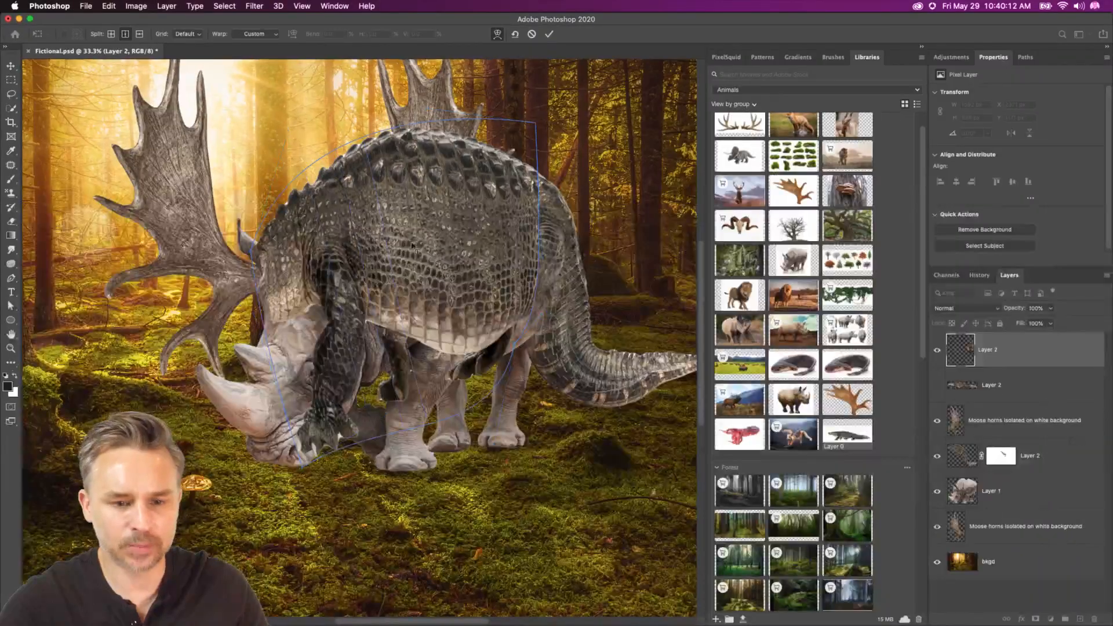
click(353, 252)
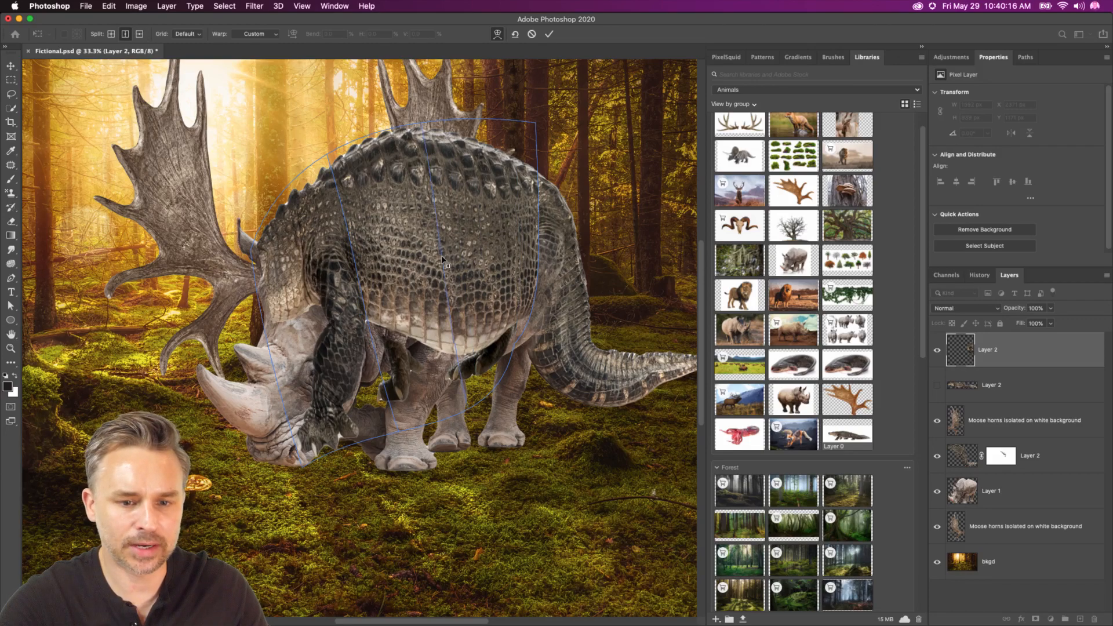
drag(441, 258, 502, 225)
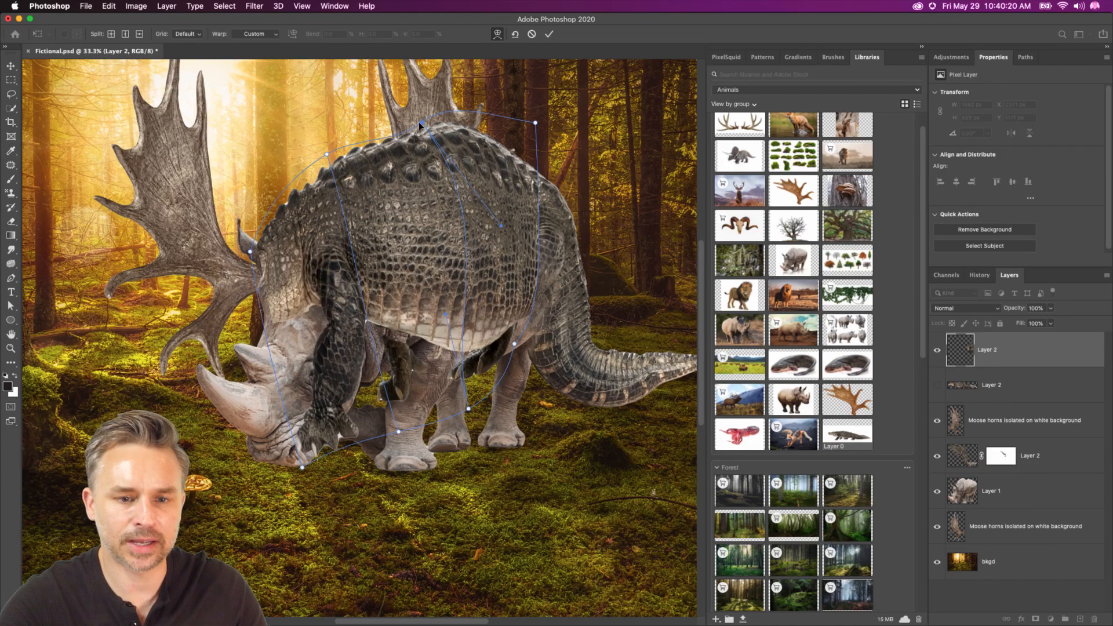
drag(453, 99, 456, 119)
drag(433, 235, 463, 242)
key(Return)
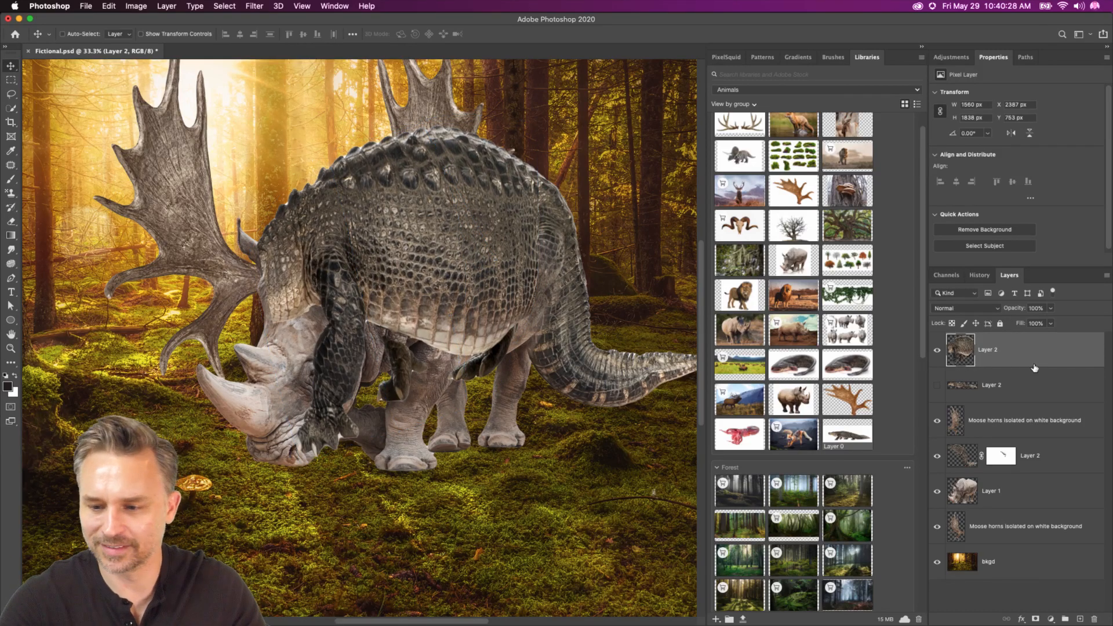
- Mask the warped torso layer, paint out its legs and belly, and move it directly above the rhino layer
click(1035, 619)
key(b)
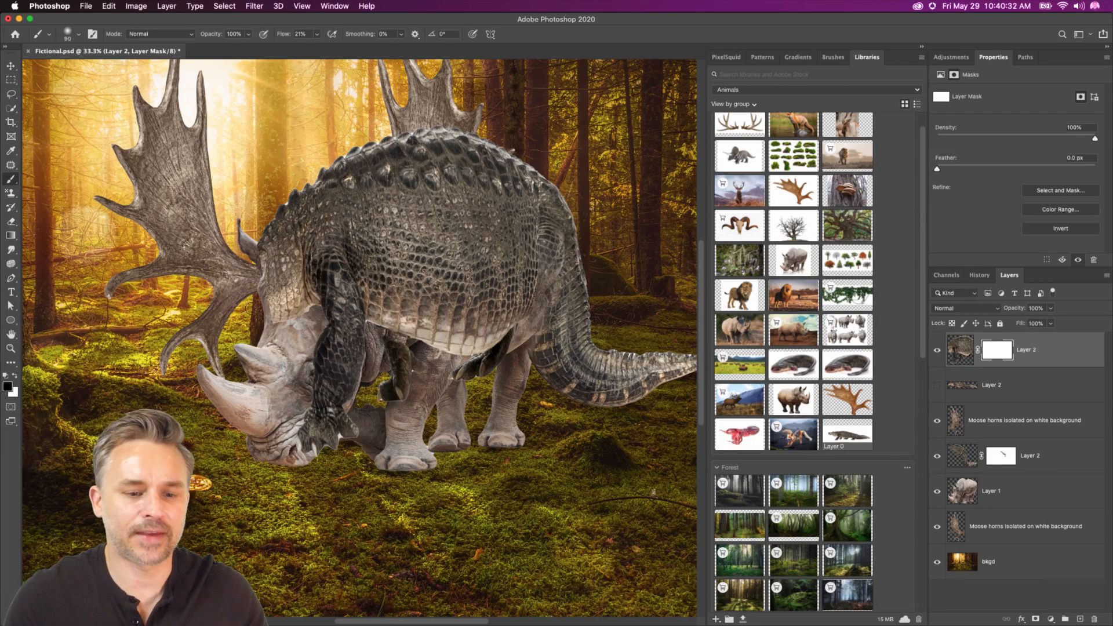
mouse_move(299, 330)
mouse_down()
mouse_move(350, 300)
mouse_move(332, 352)
mouse_move(306, 333)
mouse_move(308, 298)
mouse_move(327, 384)
mouse_move(315, 335)
mouse_move(264, 295)
mouse_move(317, 351)
mouse_move(244, 284)
mouse_move(306, 303)
mouse_move(320, 277)
mouse_move(300, 310)
mouse_move(306, 277)
mouse_move(285, 294)
mouse_move(249, 265)
mouse_move(209, 281)
mouse_move(267, 278)
mouse_move(325, 249)
mouse_move(290, 314)
mouse_move(356, 294)
mouse_move(357, 347)
mouse_move(391, 364)
mouse_move(446, 357)
mouse_move(324, 358)
mouse_move(464, 370)
mouse_move(370, 344)
mouse_move(620, 342)
mouse_move(452, 388)
mouse_up()
drag(1047, 358, 1047, 464)
- Try clipping the torso scales to the rhino layer, comparing clipped and unclipped, and release the clipping mask
alt+click(1038, 474)
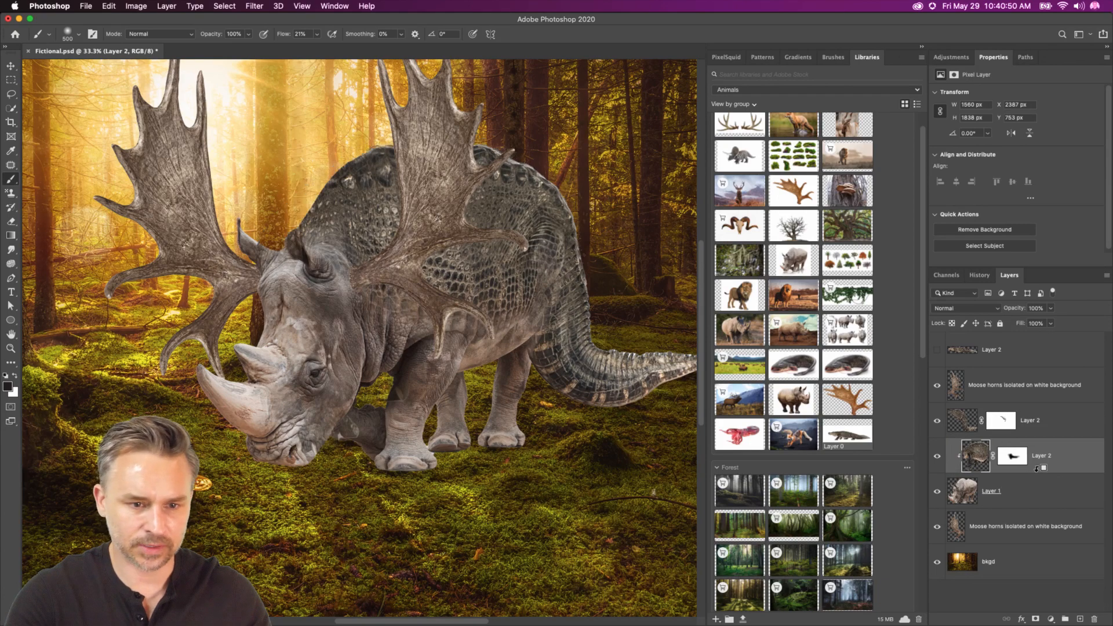
alt+click(1038, 470)
alt+click(1038, 470)
alt+click(1038, 470)
alt+click(1038, 470)
alt+click(1038, 471)
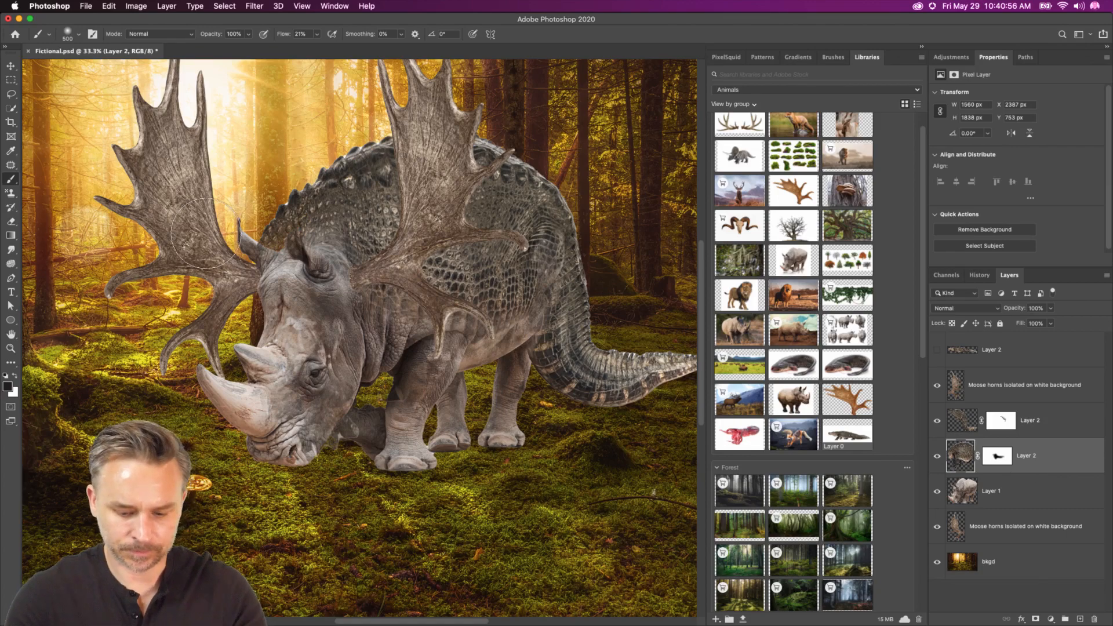
- Distort the torso scales by pulling the front corners inward toward the rhino's neck, and commit
click(109, 5)
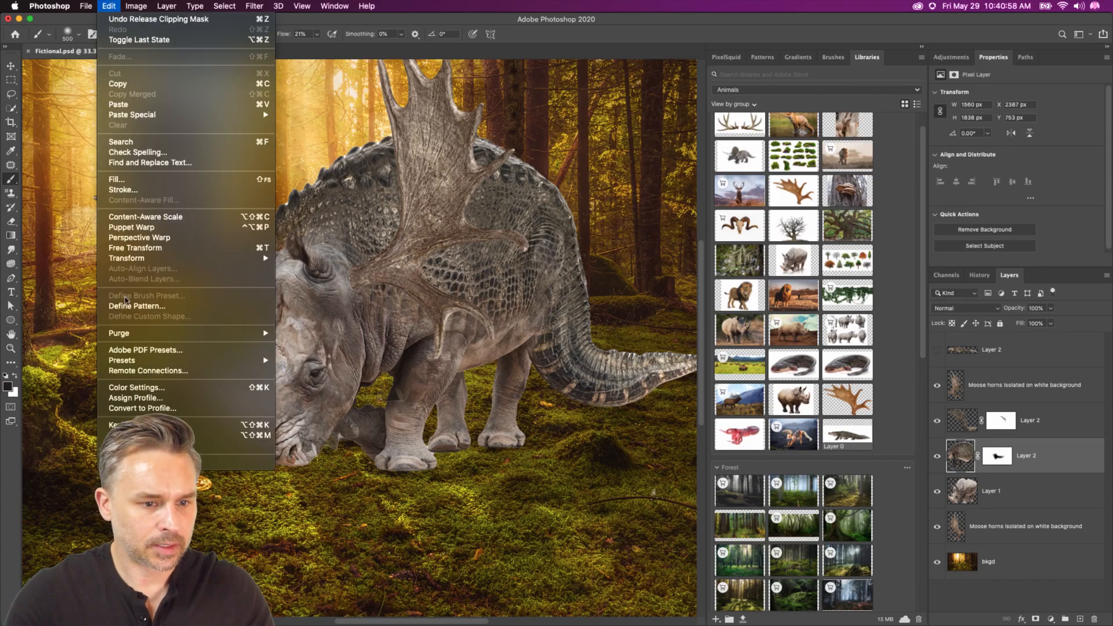
mouse_move(111, 258)
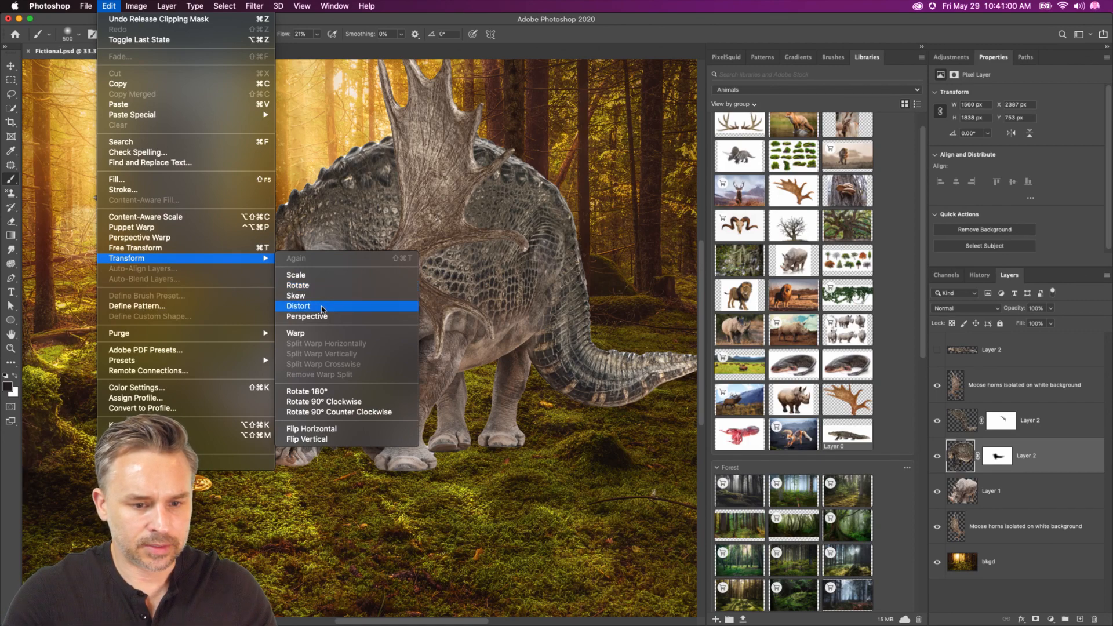
click(323, 306)
drag(257, 125, 279, 132)
drag(250, 458, 277, 443)
mouse_move(281, 133)
mouse_down()
mouse_move(289, 129)
mouse_move(276, 120)
mouse_up()
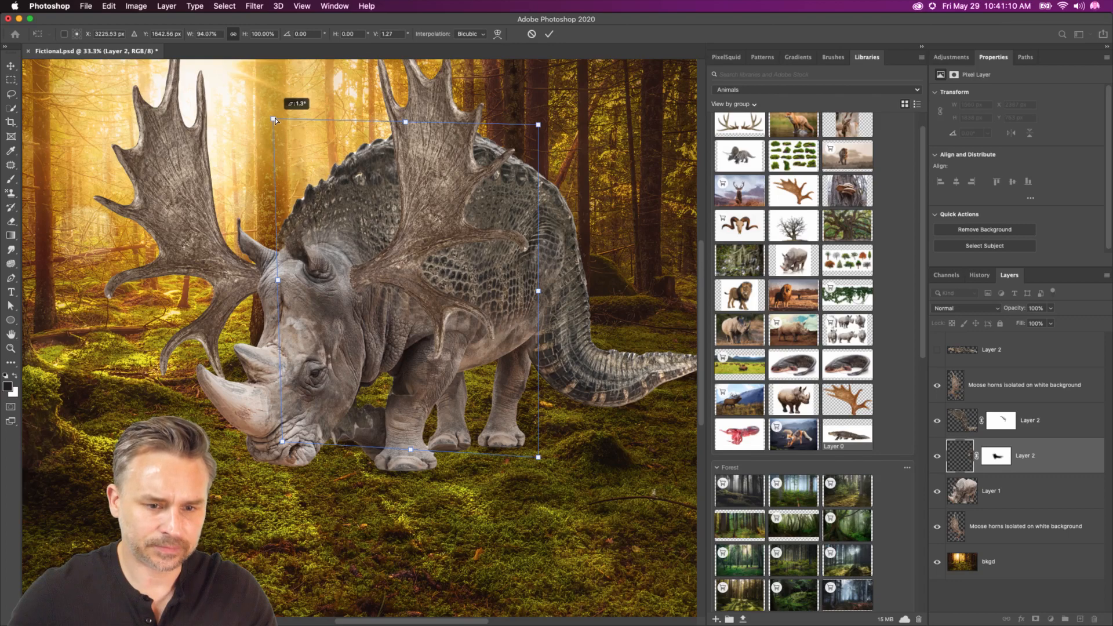
key(Return)
- Warp the torso scales with a vertical split near the front, lower the front upper corner behind the ear, and commit
scroll(273, 119, up, 5)
drag(346, 356, 337, 171)
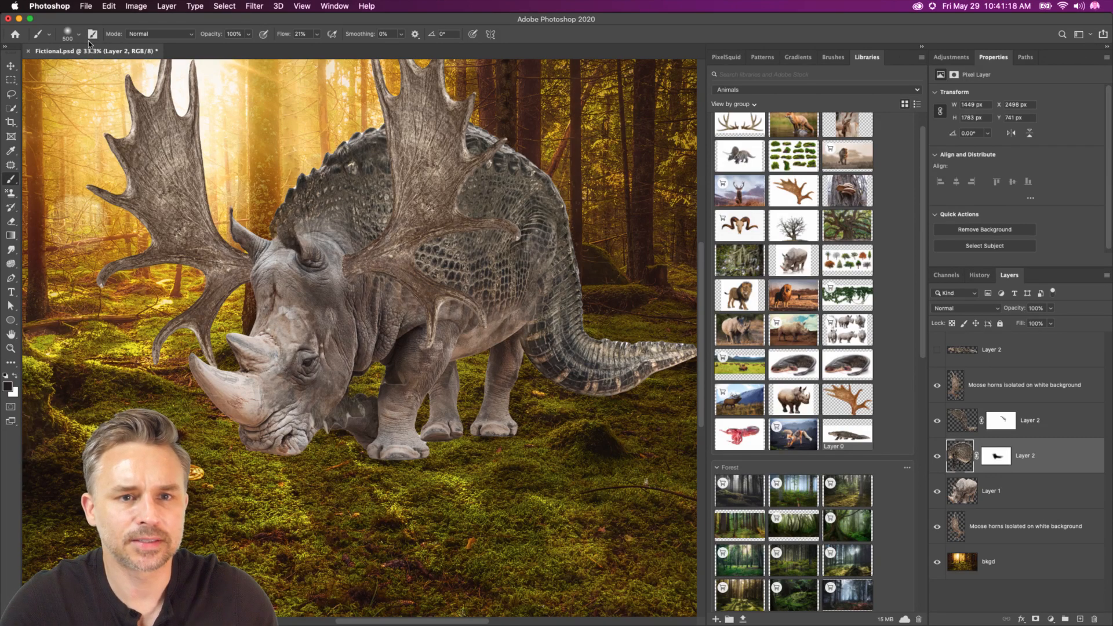
click(116, 7)
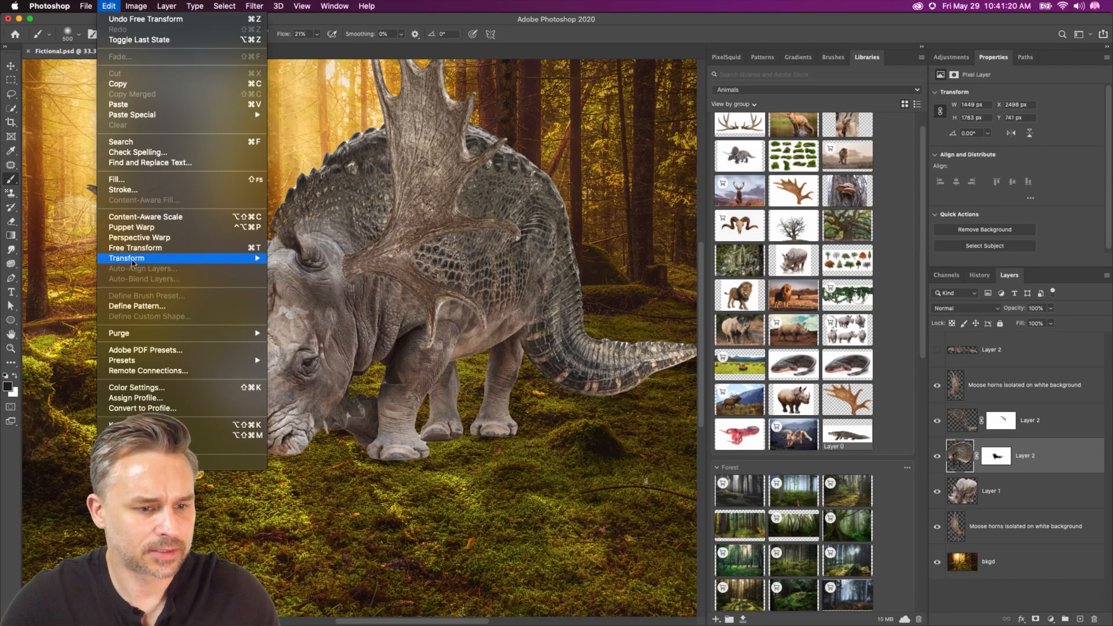
mouse_move(232, 258)
click(341, 338)
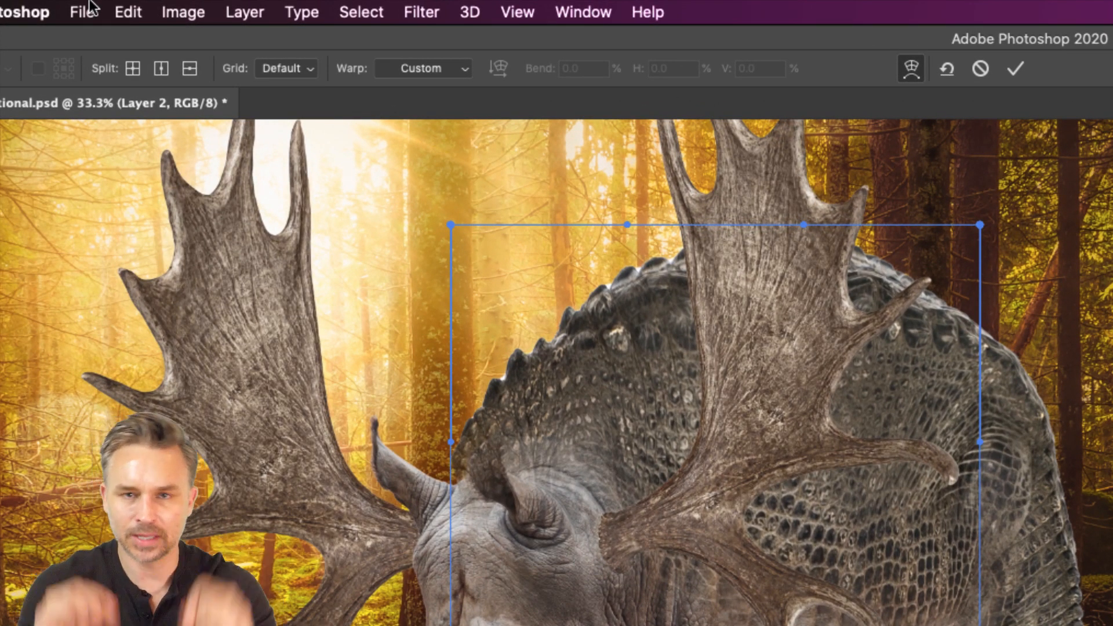
click(162, 67)
click(565, 434)
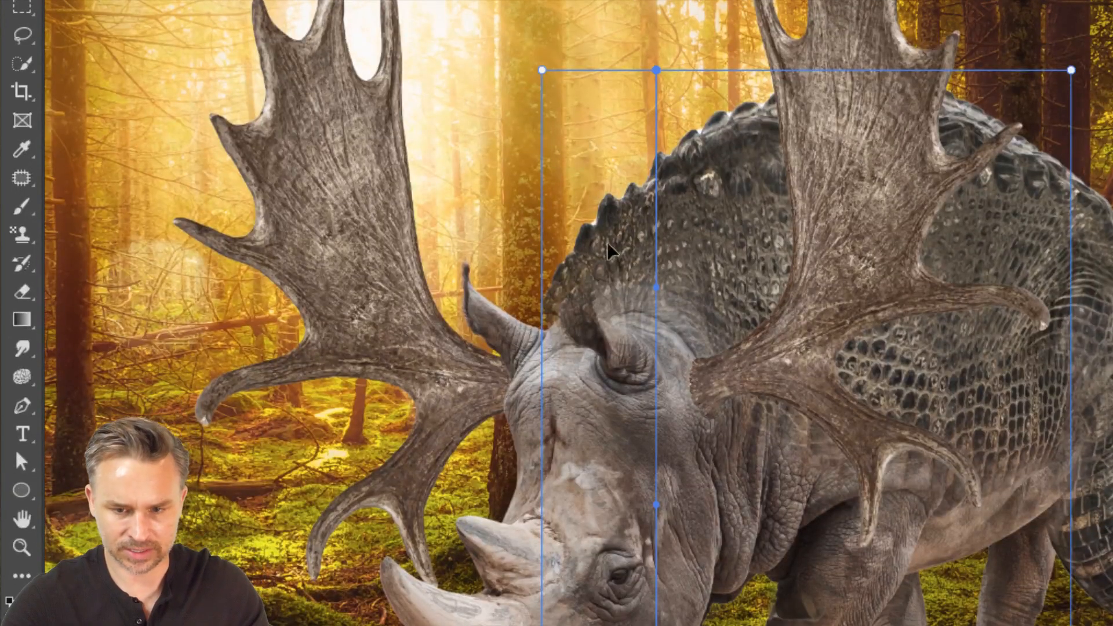
drag(541, 72, 551, 114)
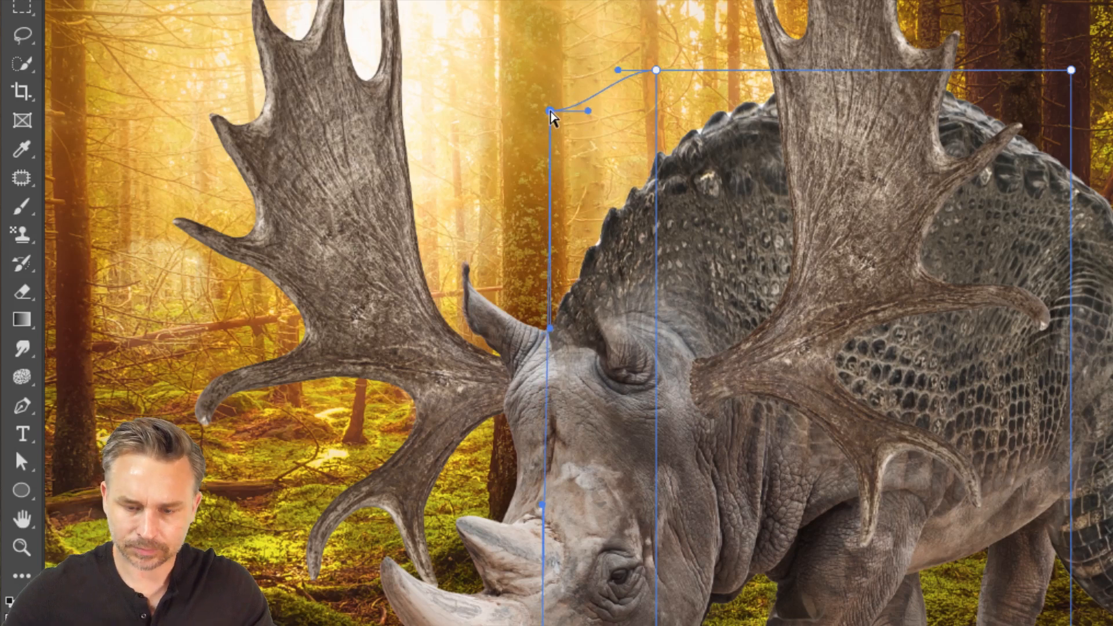
key(b)
key(ctrl+0)
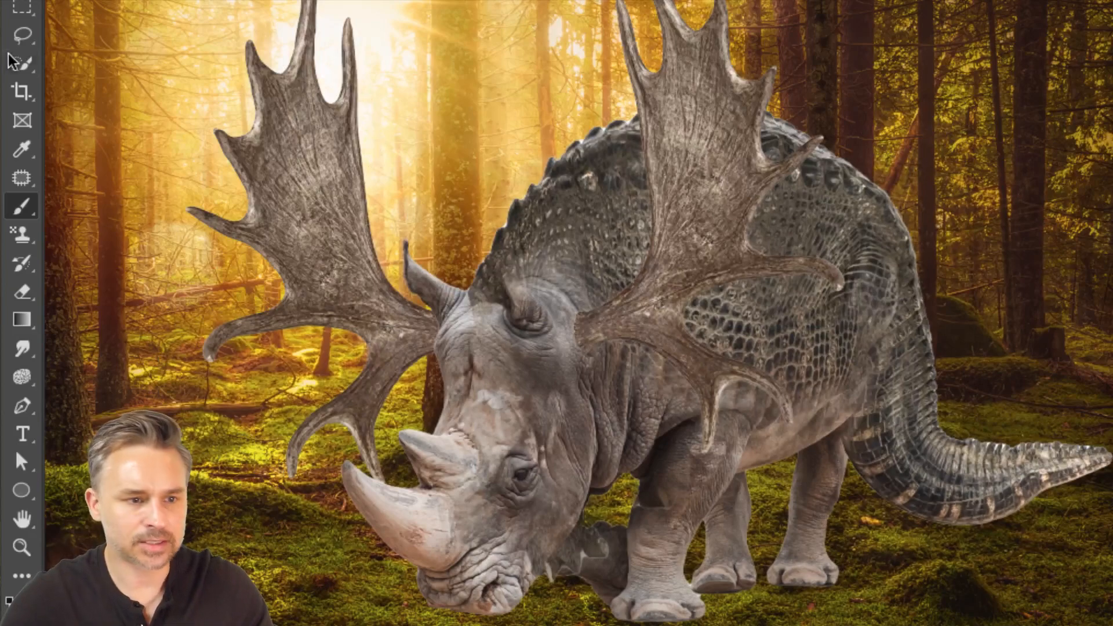
- Target the torso scales' mask with a size 700 brush and adjust the mask's midtones with Levels
click(22, 35)
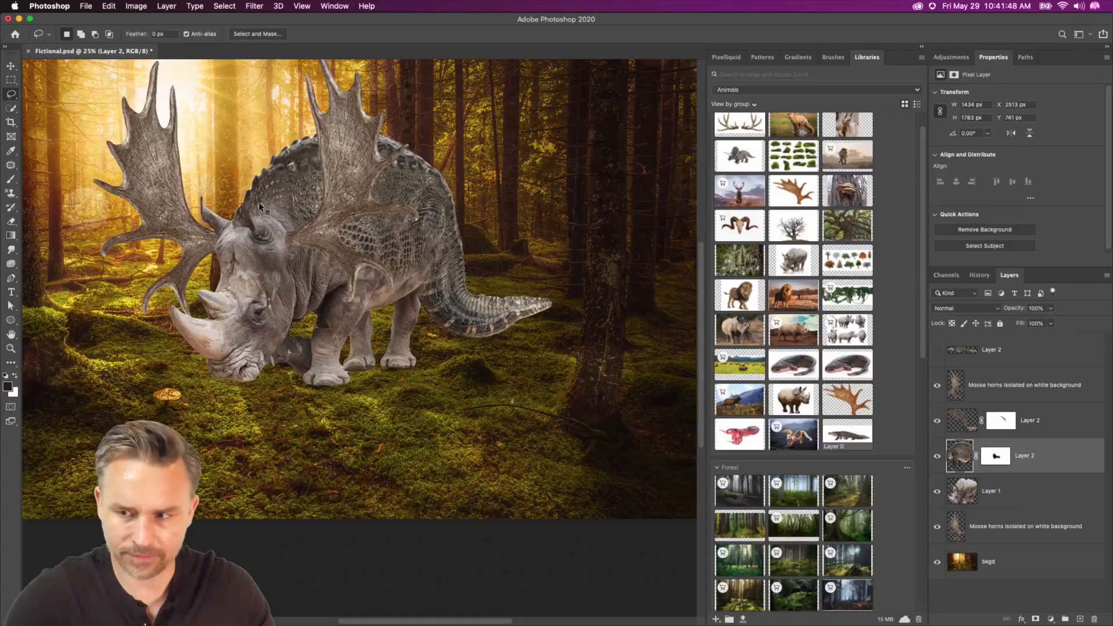
click(995, 456)
key(b)
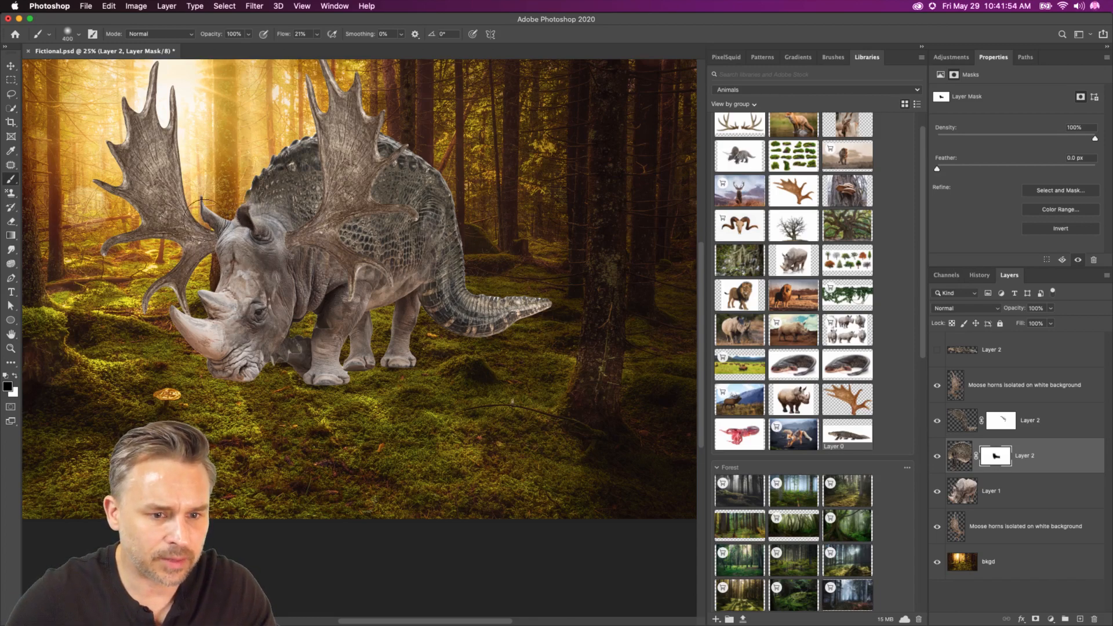
key(bracketright)
key(bracketright)
key(bracketright)
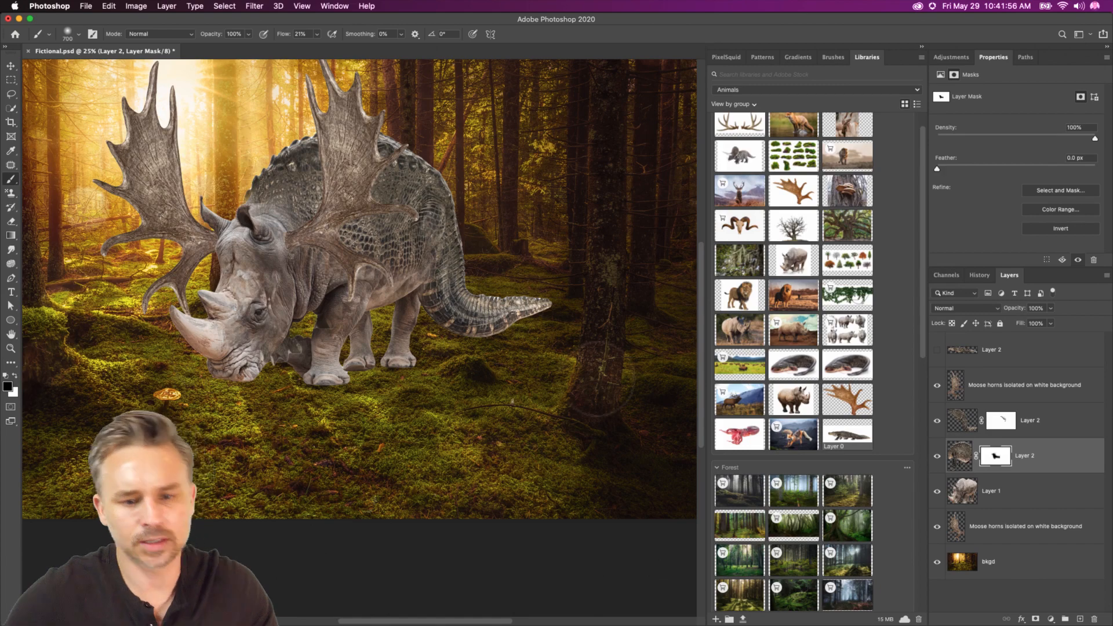
key(super+l)
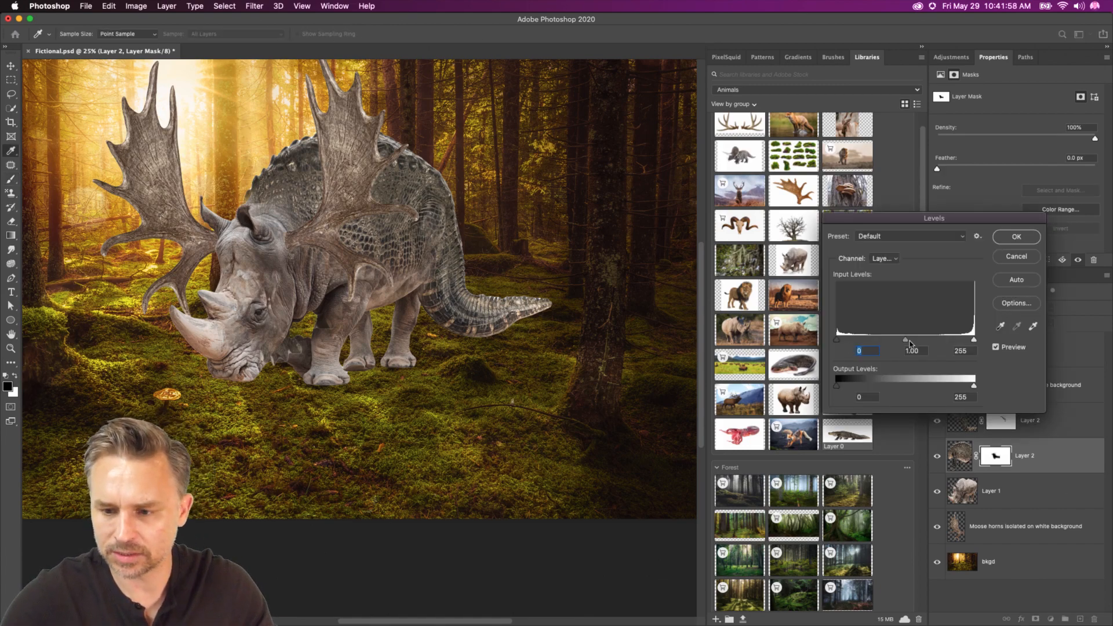
mouse_move(907, 341)
mouse_down()
mouse_move(890, 341)
mouse_move(951, 342)
mouse_move(914, 341)
mouse_up()
click(1016, 237)
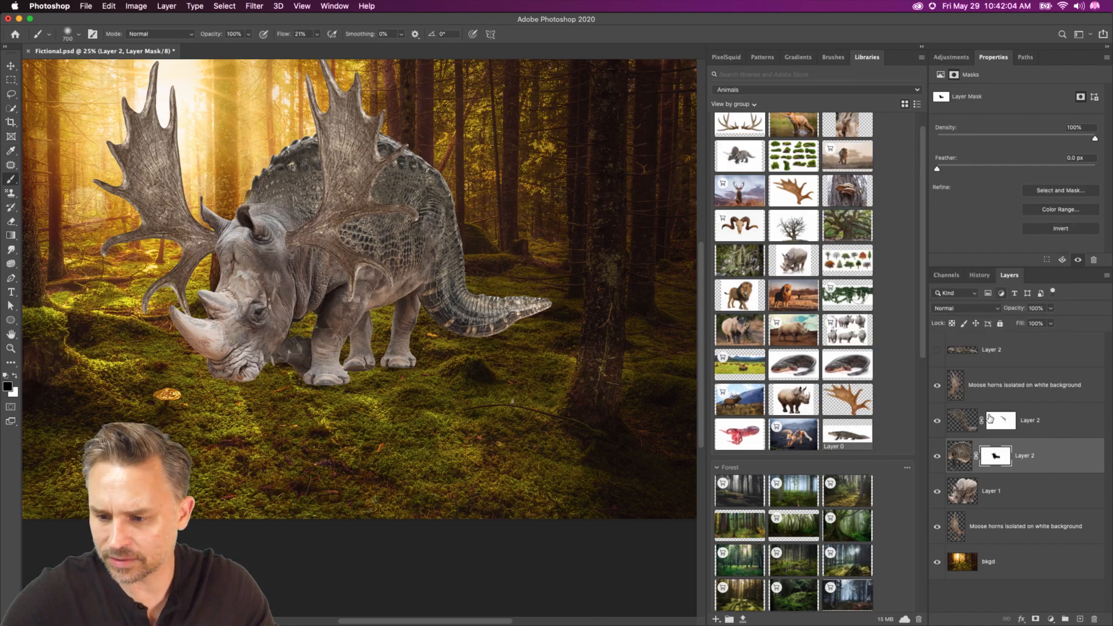
- Brighten the torso scales' image with Levels by setting the midtone input to 1.50
click(956, 452)
key(super+l)
mouse_move(905, 341)
mouse_down()
mouse_move(929, 342)
mouse_move(893, 341)
mouse_up()
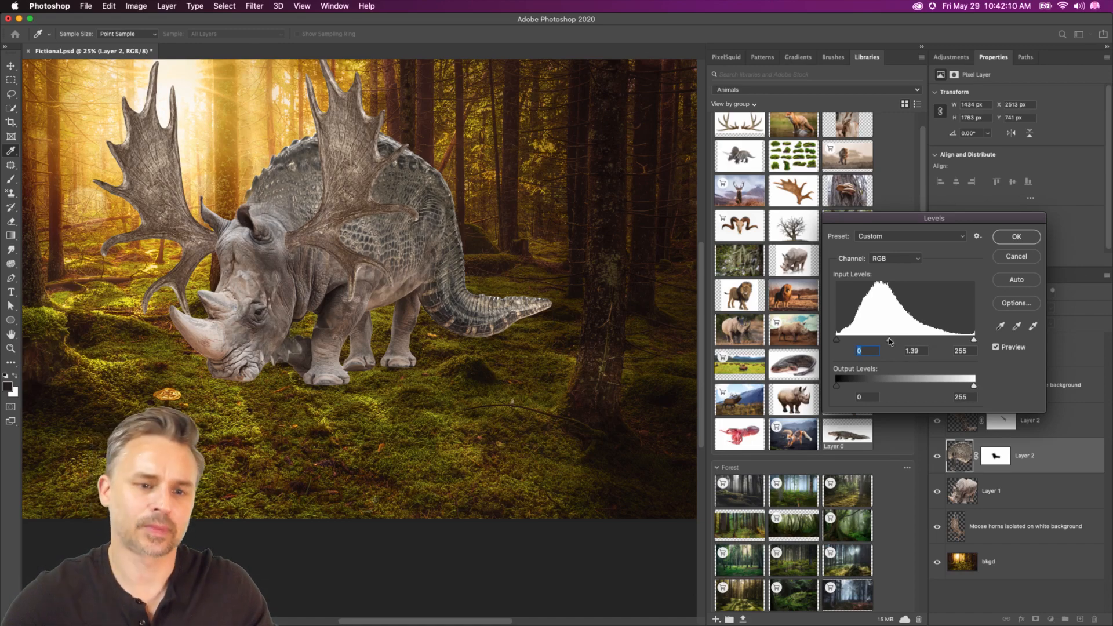
drag(887, 341, 885, 341)
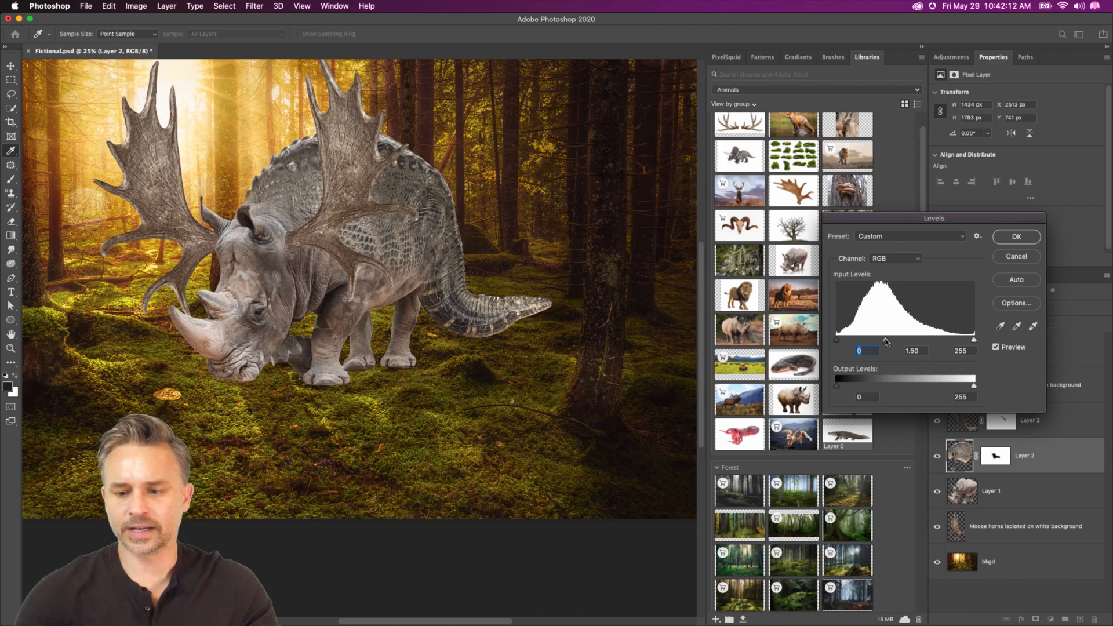
key(Return)
- Paint black on the torso scales' mask to remove leftover scales around the rhino's front leg and jaw
key(b)
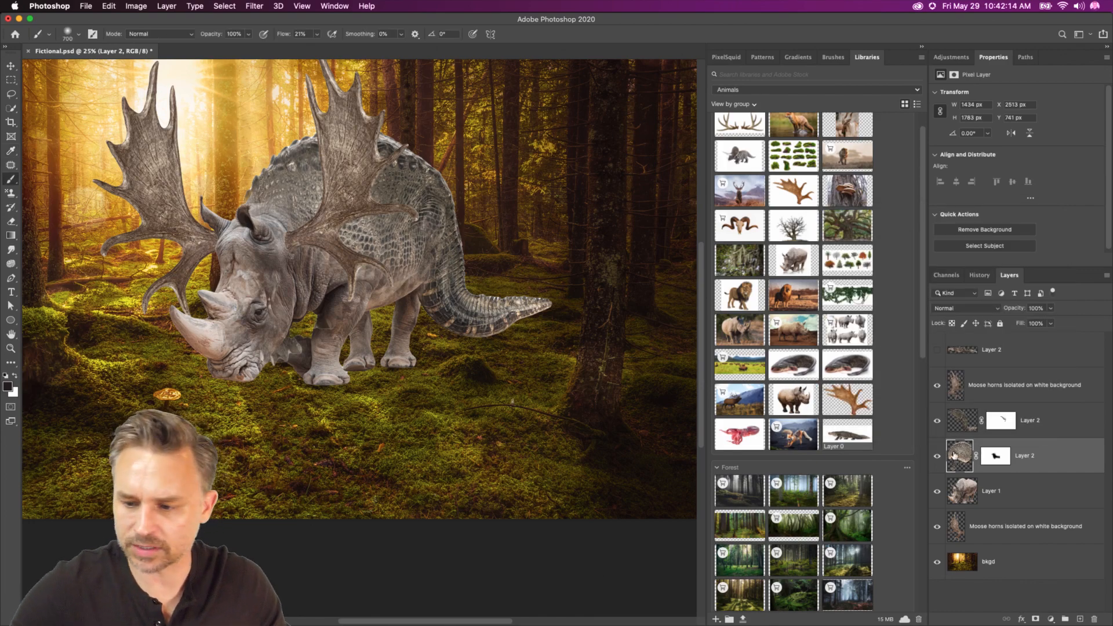
click(993, 456)
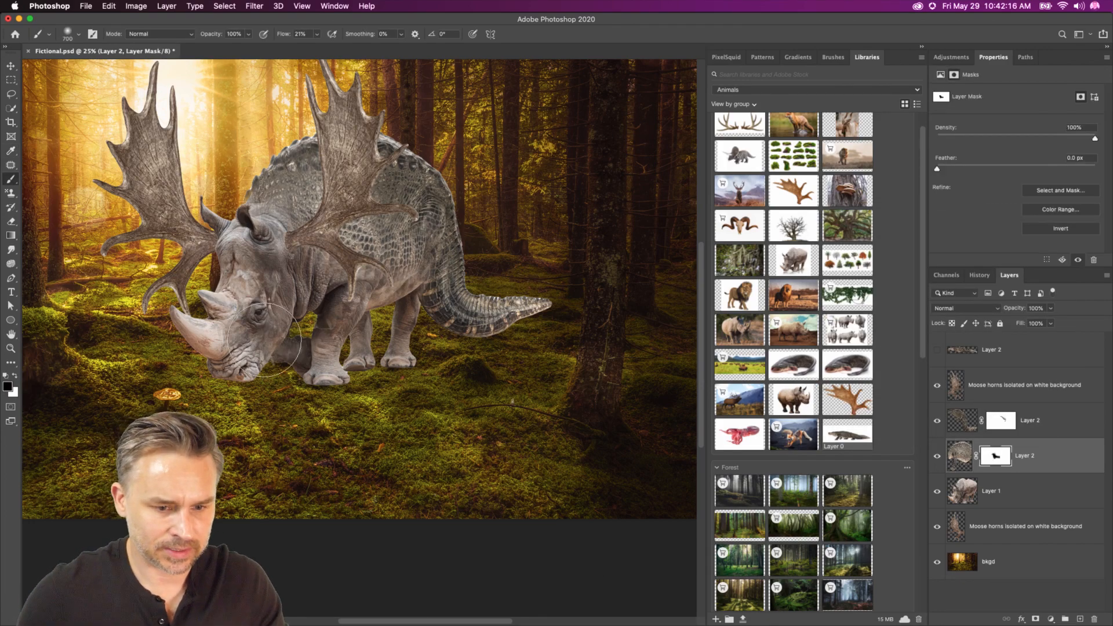
drag(278, 334, 435, 364)
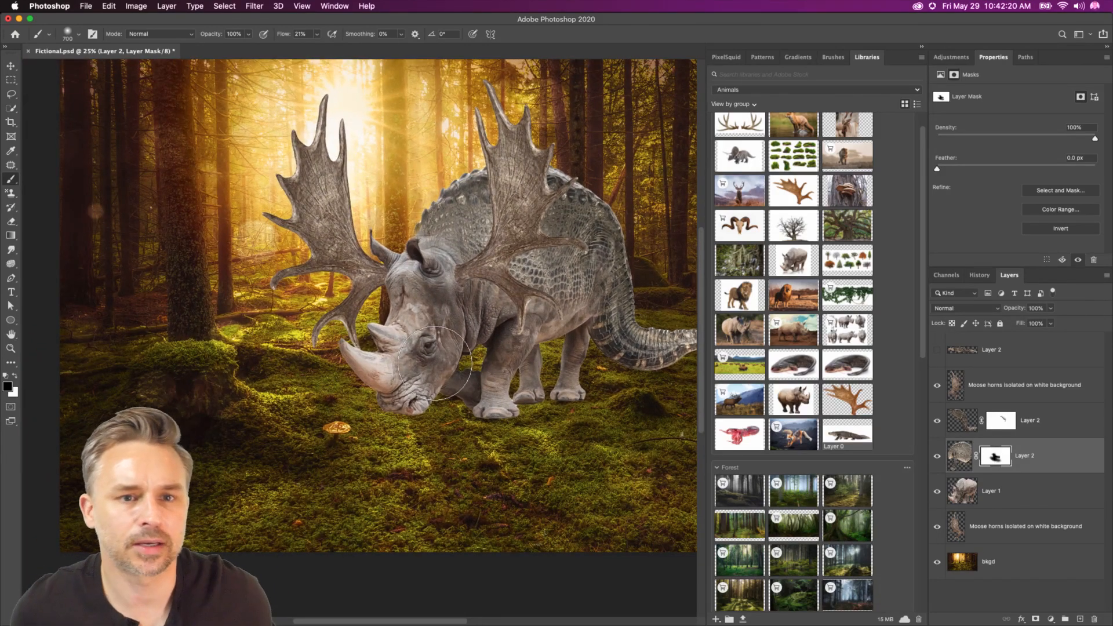
mouse_move(435, 364)
mouse_down()
mouse_move(373, 401)
mouse_move(365, 426)
mouse_up()
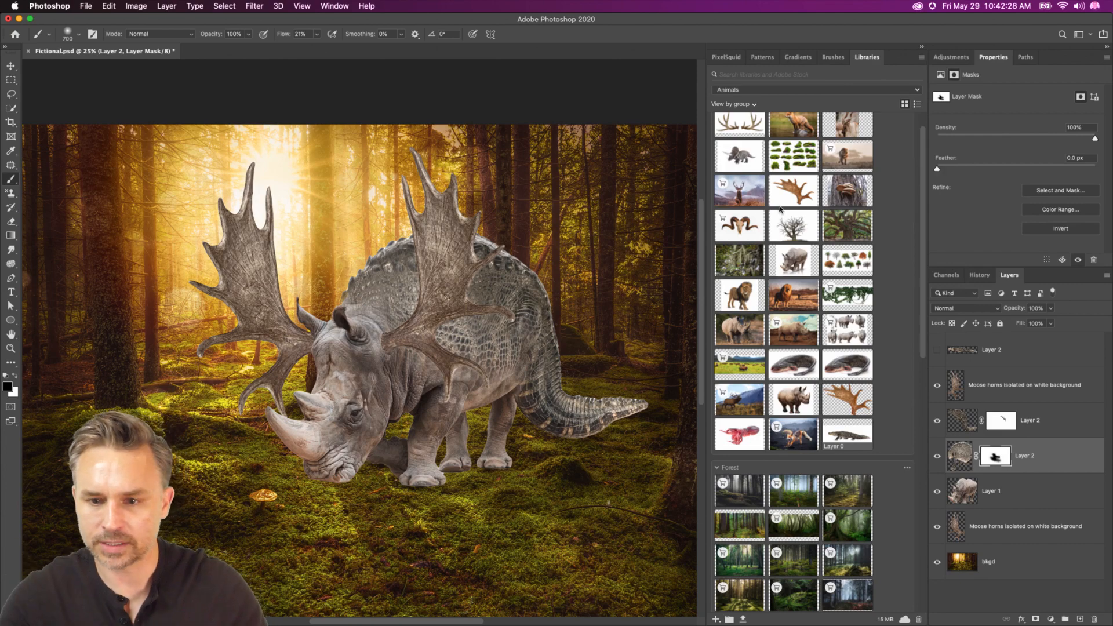
- Search the libraries for "branch" and place the "Branch with leaf" image over the rhino's head
scroll(791, 232, up, 1)
click(748, 88)
click(748, 87)
click(748, 75)
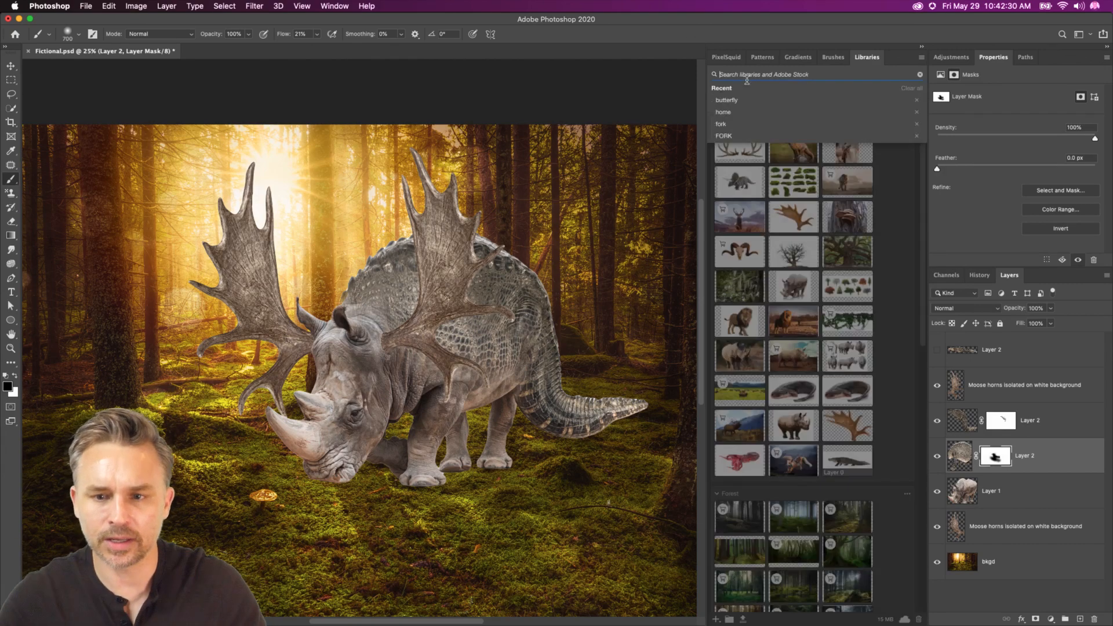
click(10, 81)
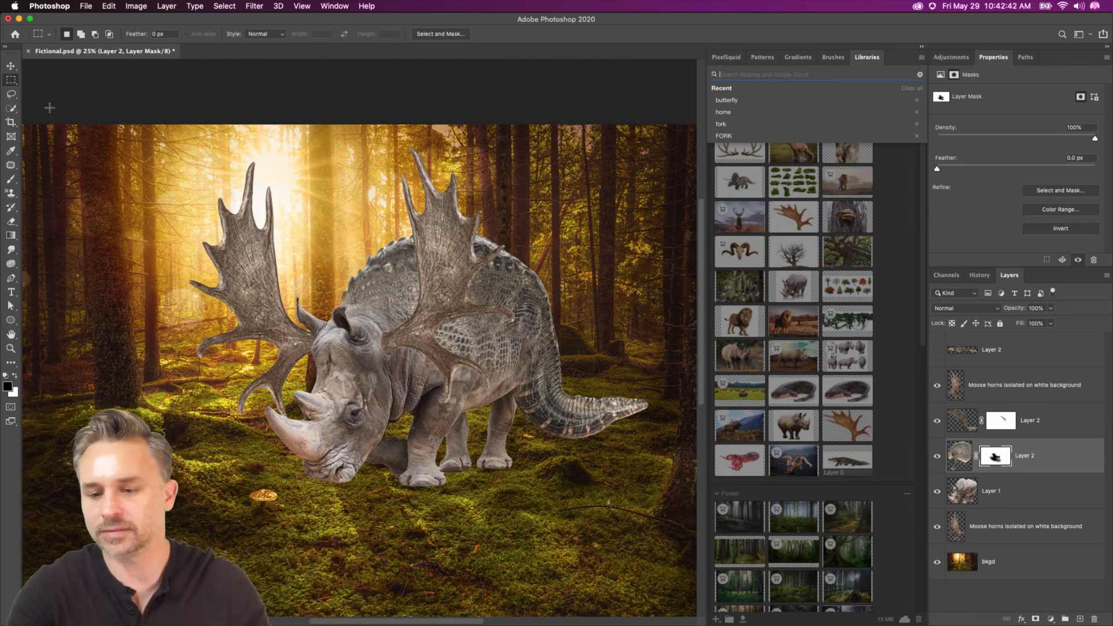
key(a)
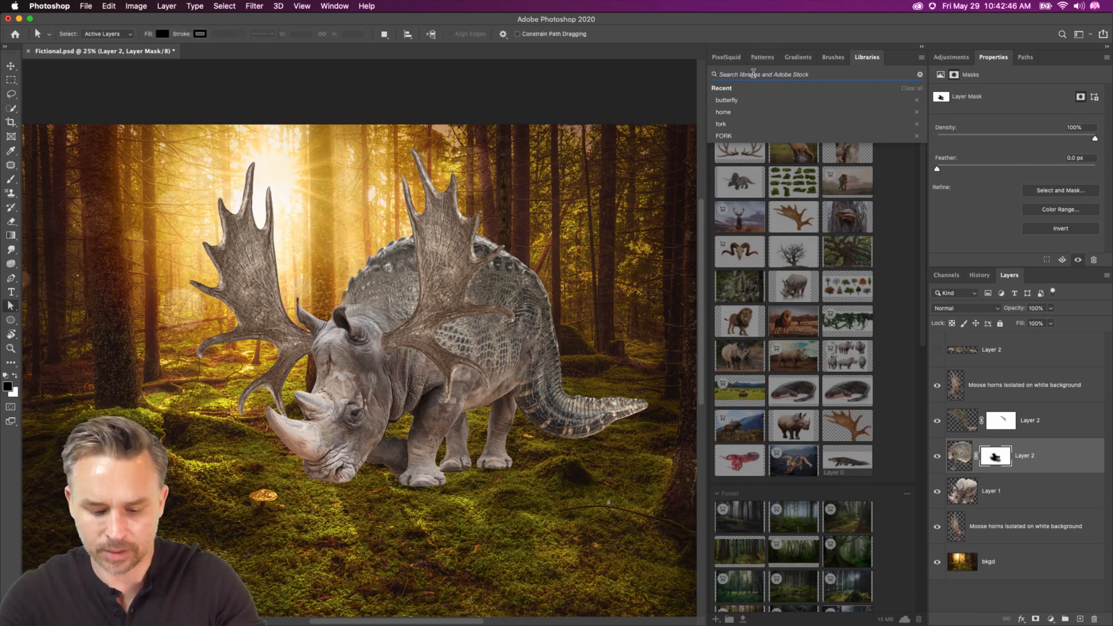
text(branch)
scroll(797, 335, down, 3)
scroll(797, 334, down, 2)
drag(852, 267, 378, 329)
key(Return)
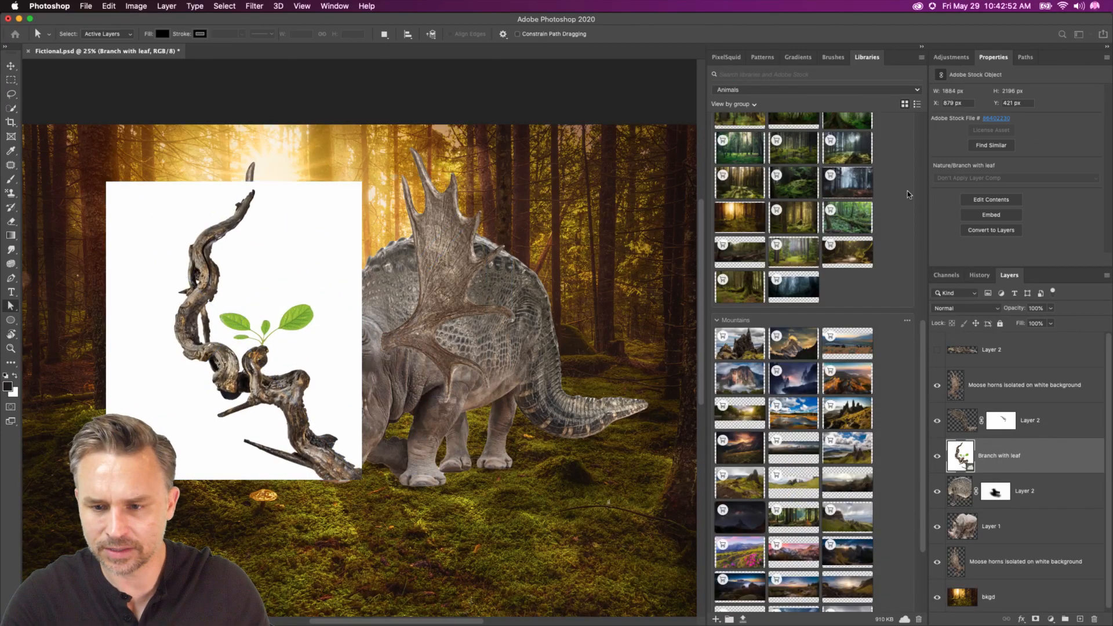
- Search the libraries for "branch" again and place the Grape Vine cutout across the rhino's lower head and front leg
click(759, 74)
text(branch)
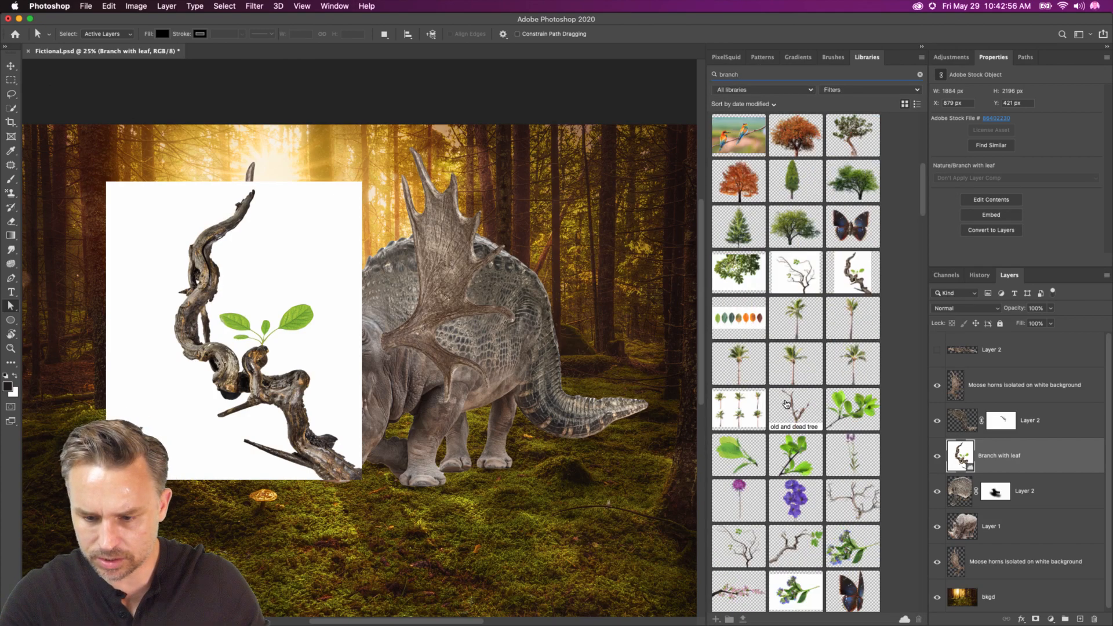
scroll(761, 406, down, 5)
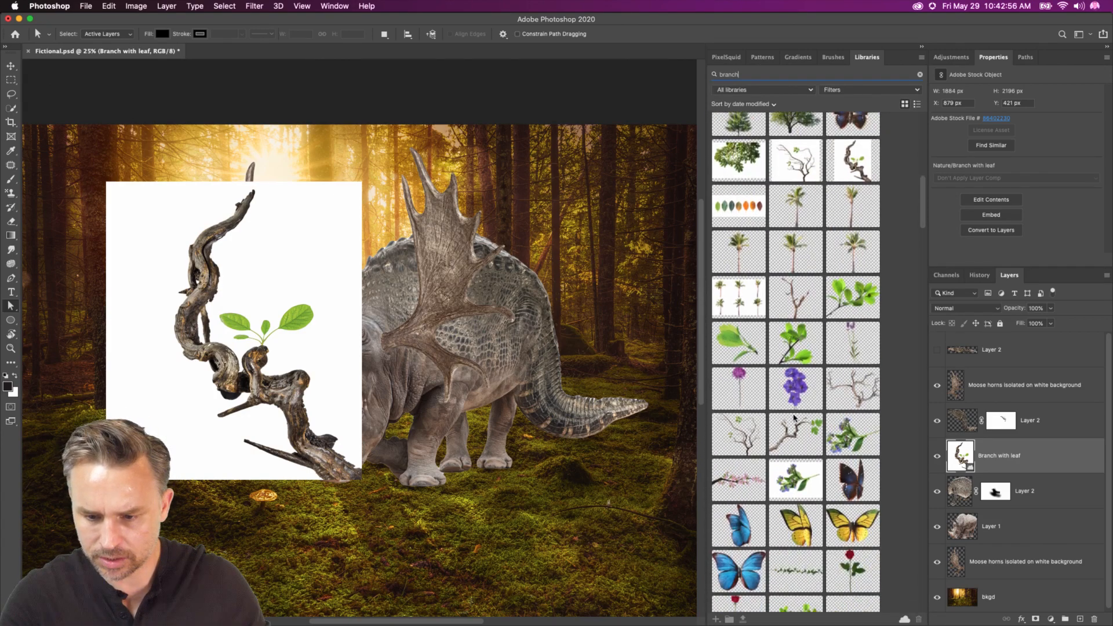
drag(795, 406, 286, 410)
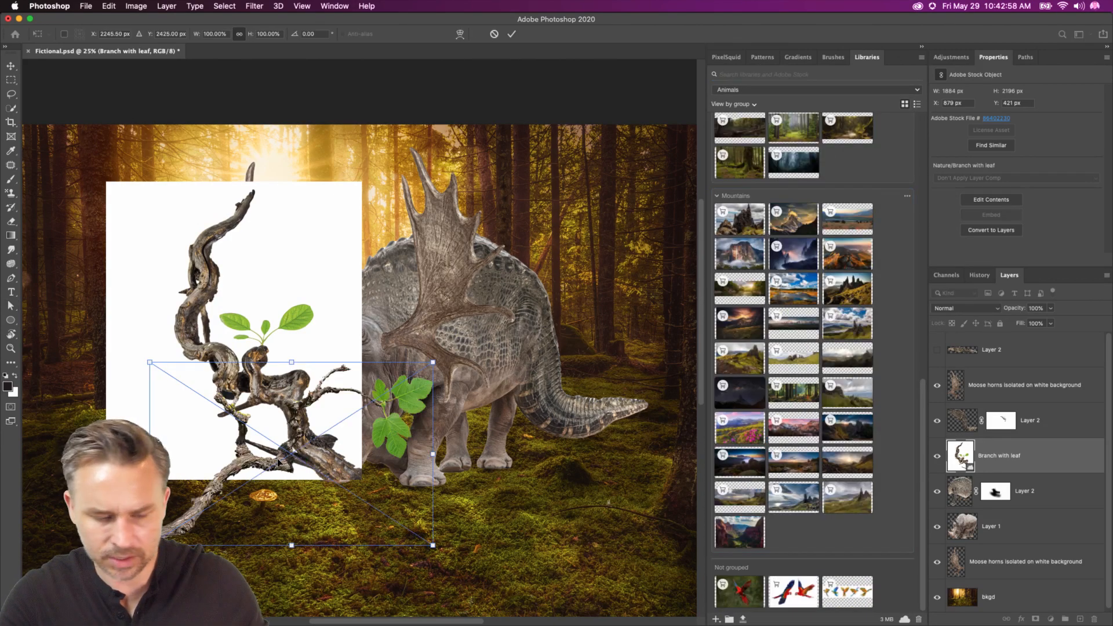
- Reuse the recent "branch" search and place the "close up of dry branch" cutout over the rhino's body
click(761, 74)
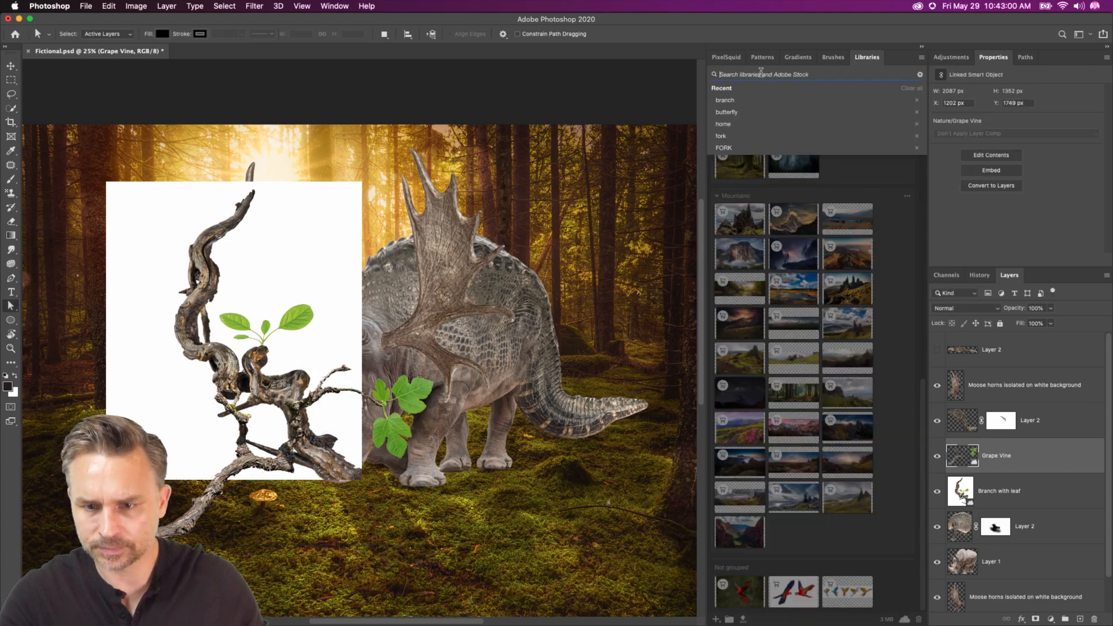
click(725, 99)
scroll(812, 405, down, 5)
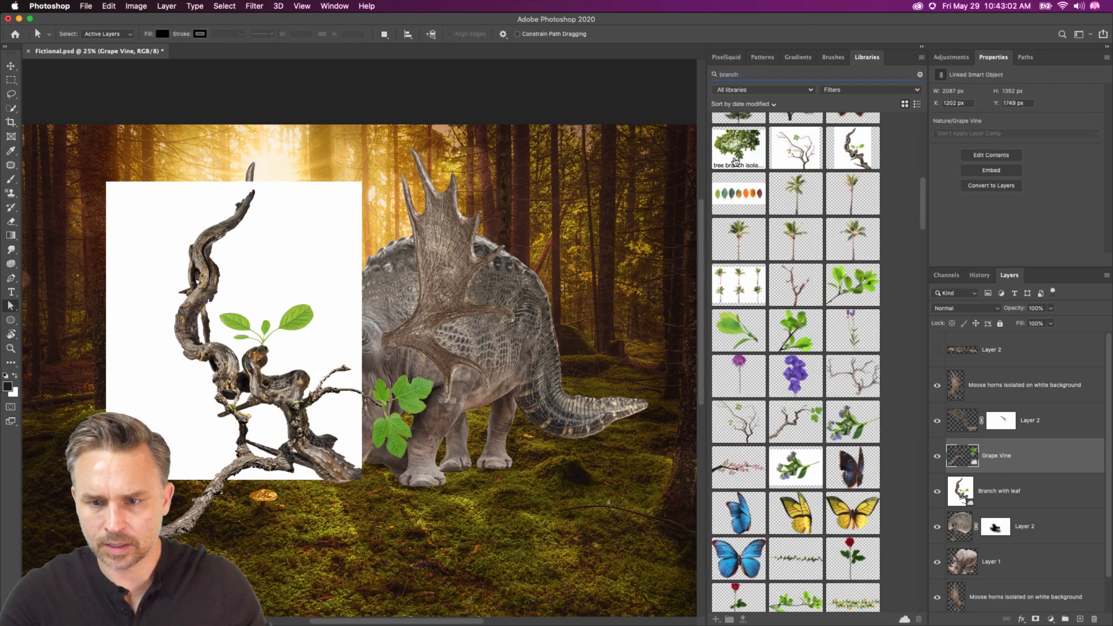
drag(852, 381, 574, 401)
key(Return)
- Find the flowering "leaves" cutout through another "branch" search and place it across the scene
click(808, 75)
text(branch)
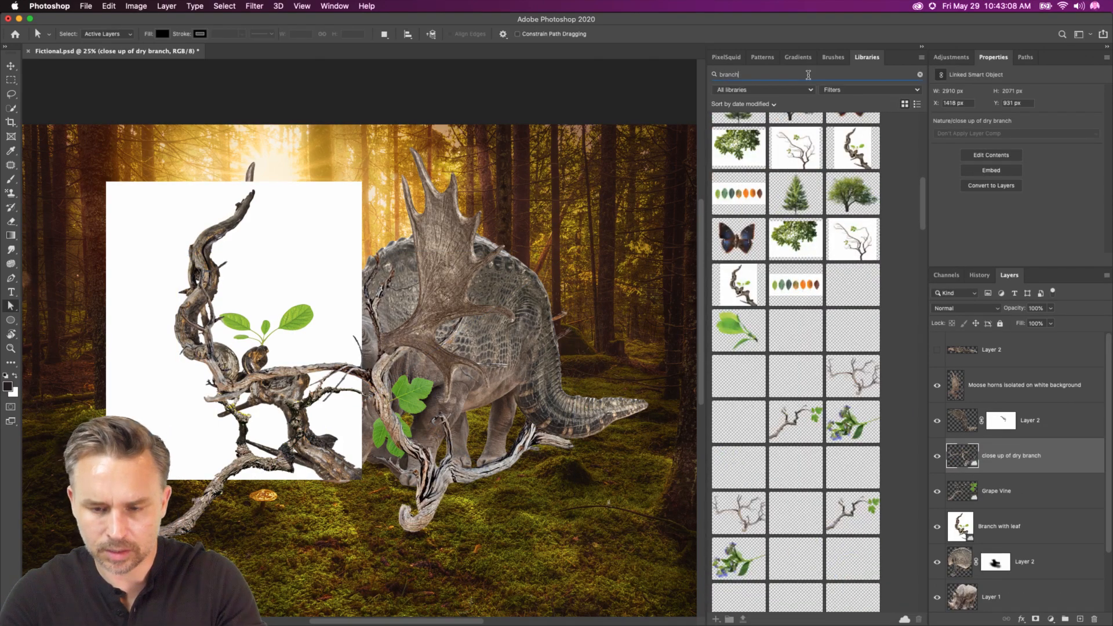
scroll(777, 366, down, 5)
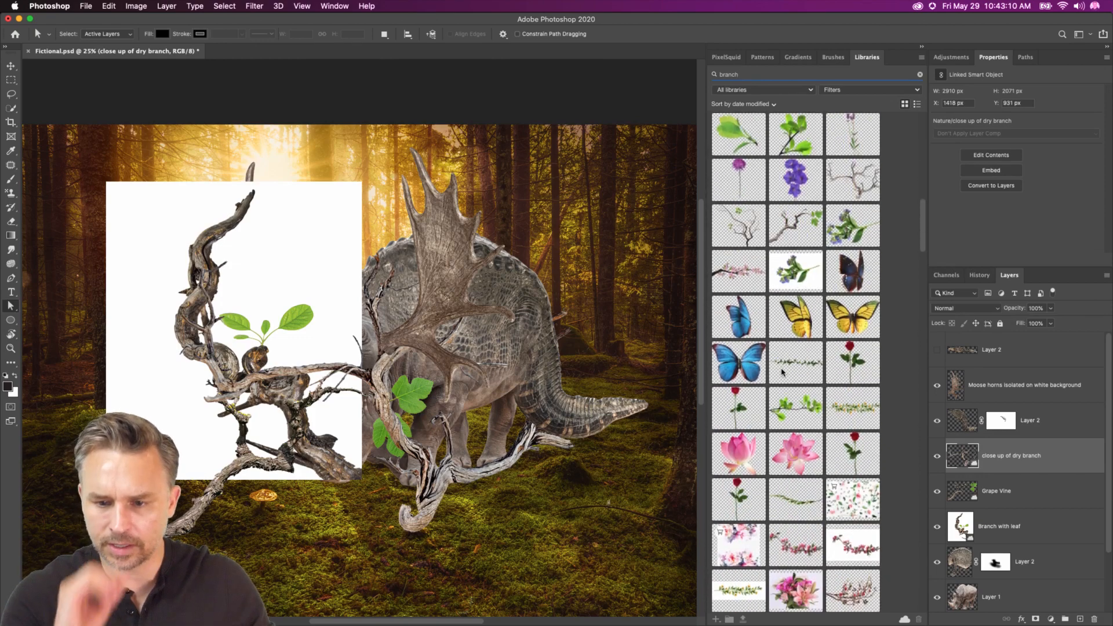
scroll(827, 290, down, 5)
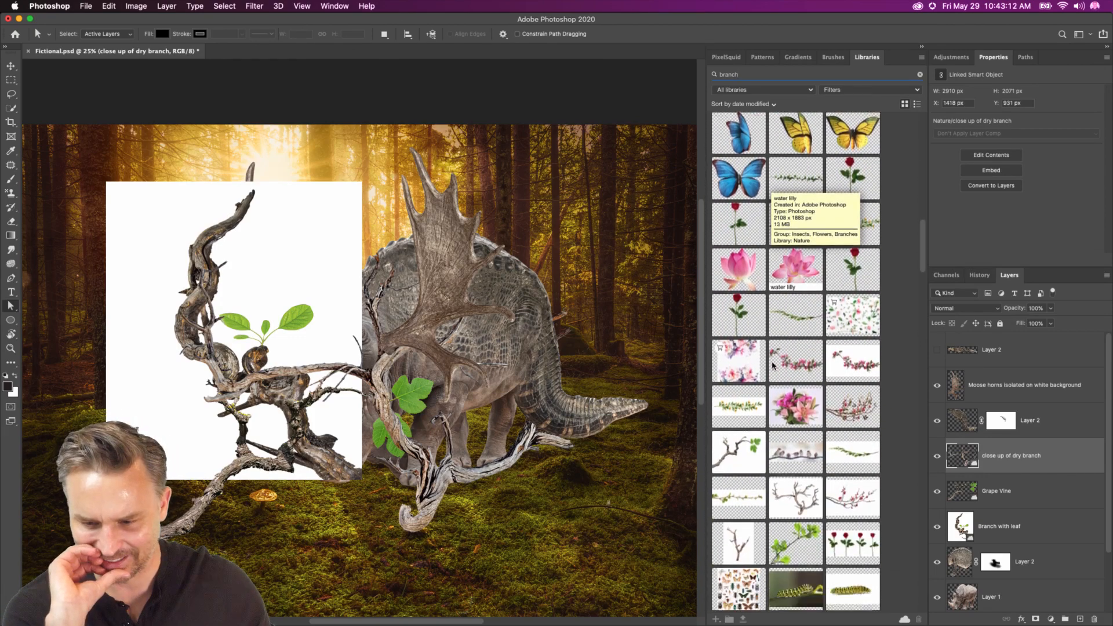
drag(835, 332, 337, 390)
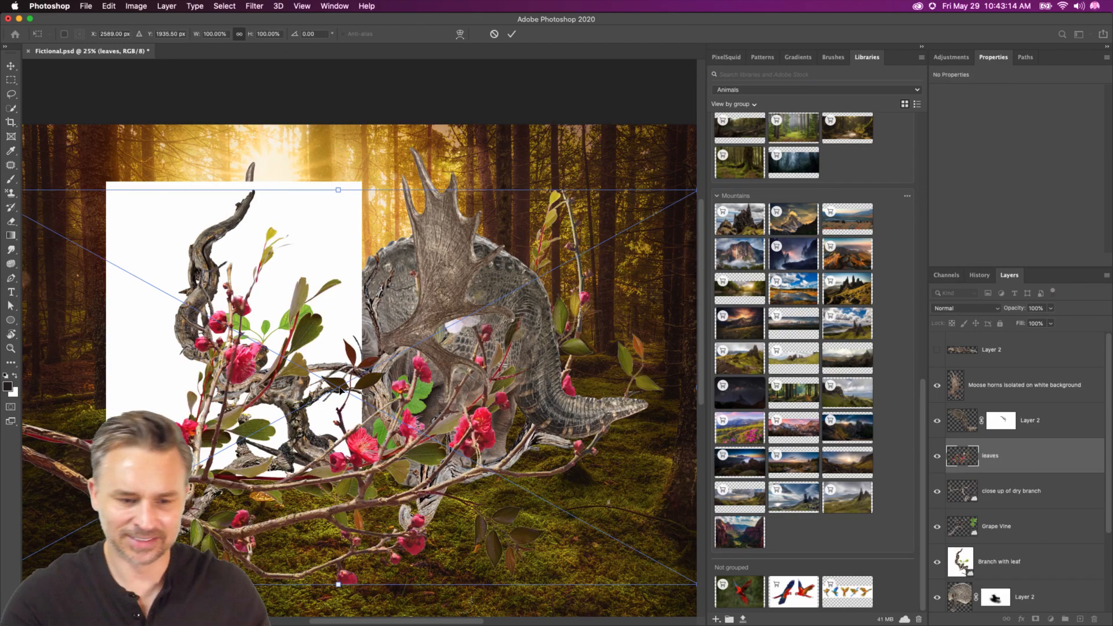
key(Return)
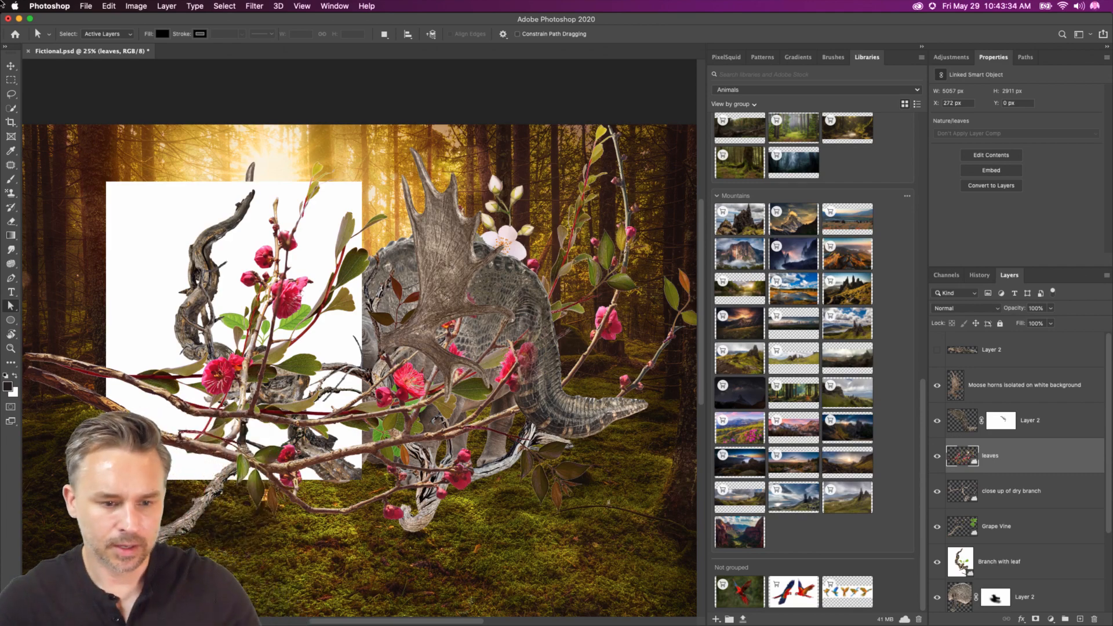
- Hide the leaves, "close up of dry branch" and Grape Vine layers
click(10, 65)
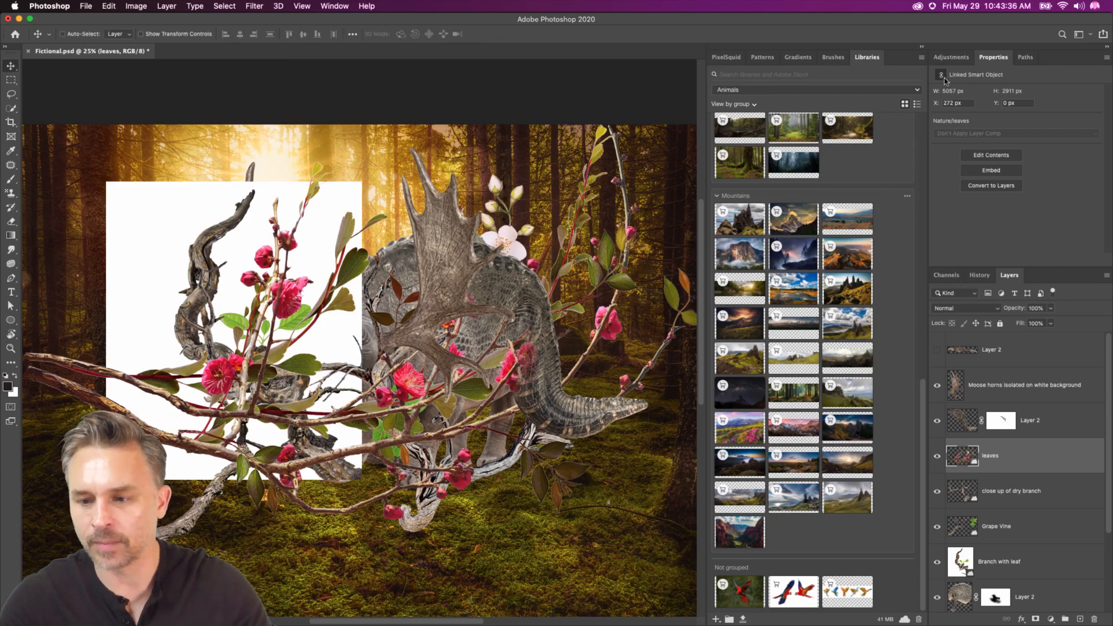
double_click(1070, 56)
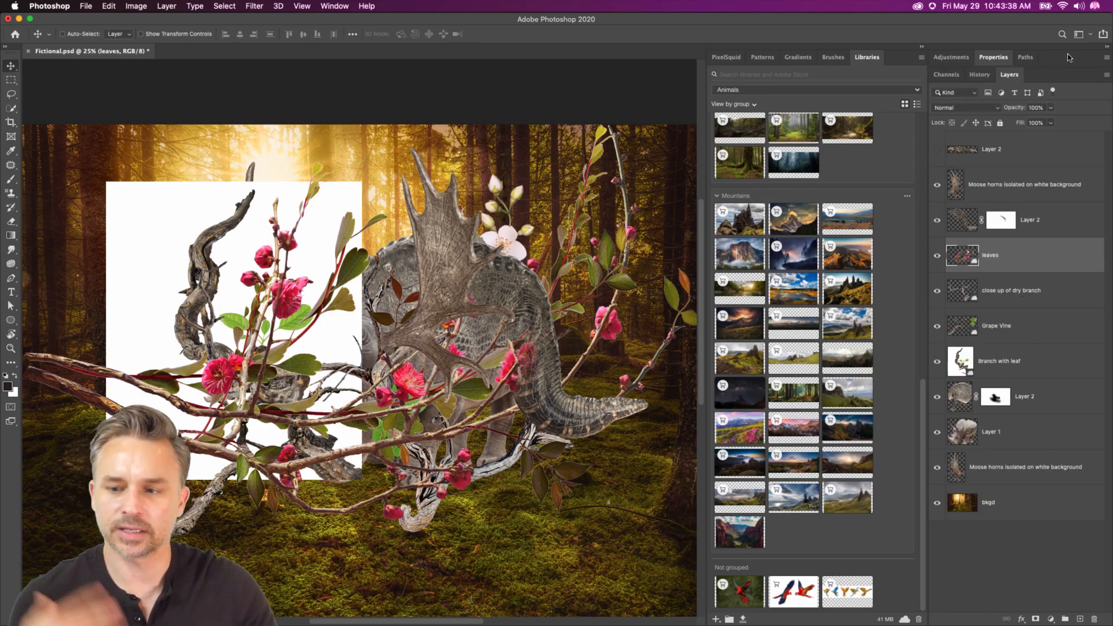
click(938, 256)
click(984, 296)
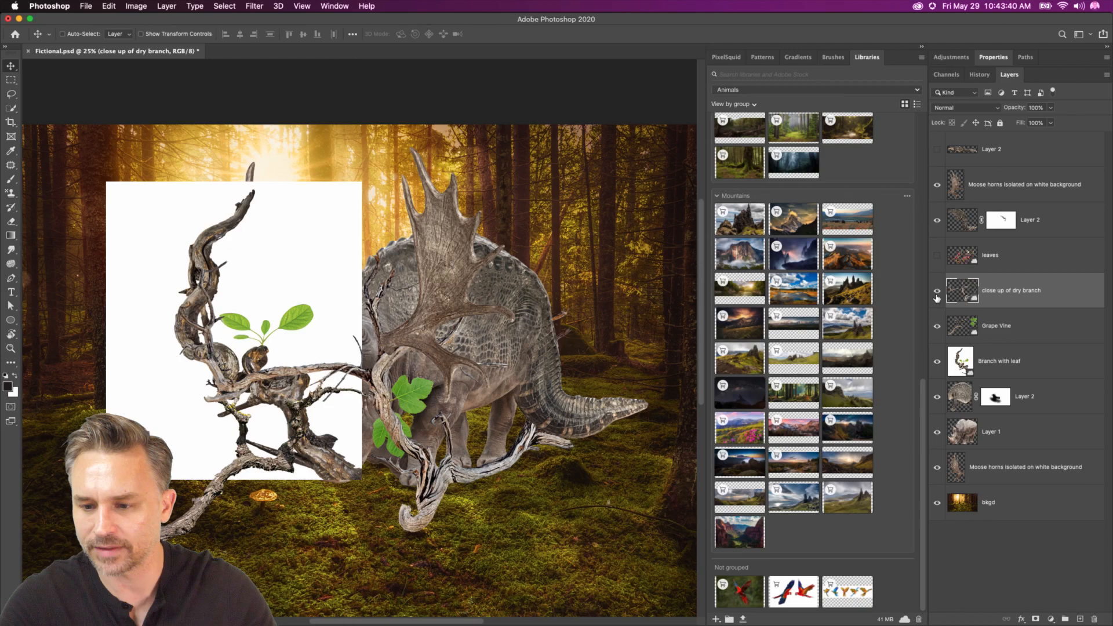
click(938, 326)
- Rasterize the "Branch with leaf" layer, remove its white background, and reposition the cutout at X 791 px, Y 535 px
click(1040, 364)
drag(306, 318, 352, 327)
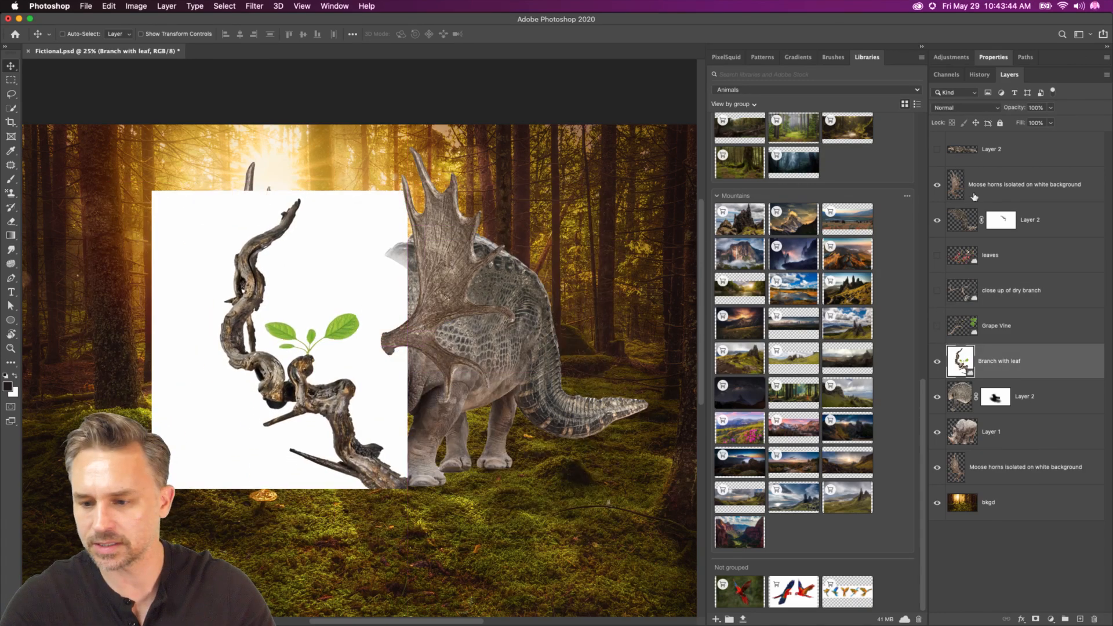
right_click(1046, 360)
click(929, 342)
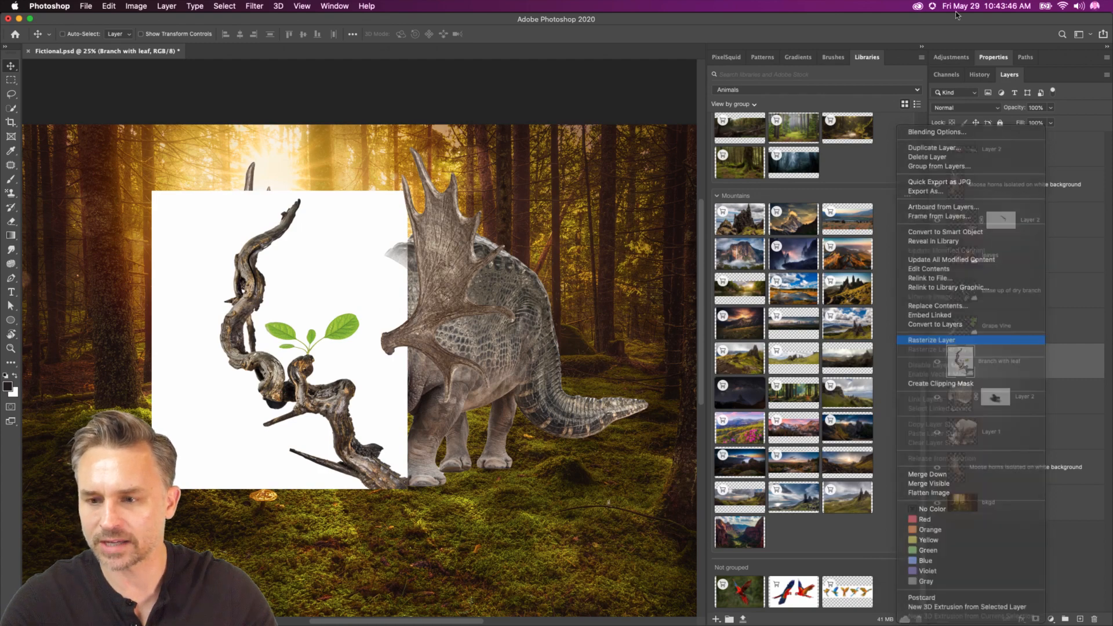
click(984, 57)
click(960, 230)
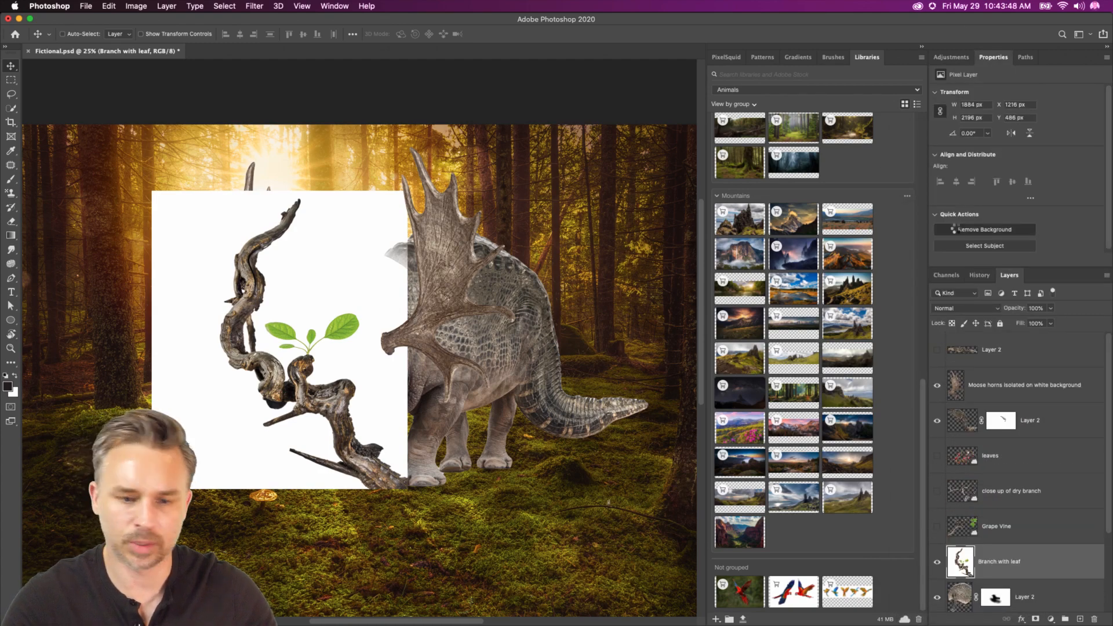
drag(278, 409, 496, 474)
- Try to select the leftover white patch between the leaf stems with the Quick Selection tool
key(super+plus)
key(super+plus)
key(super+plus)
key(super+plus)
key(super+plus)
key(super+plus)
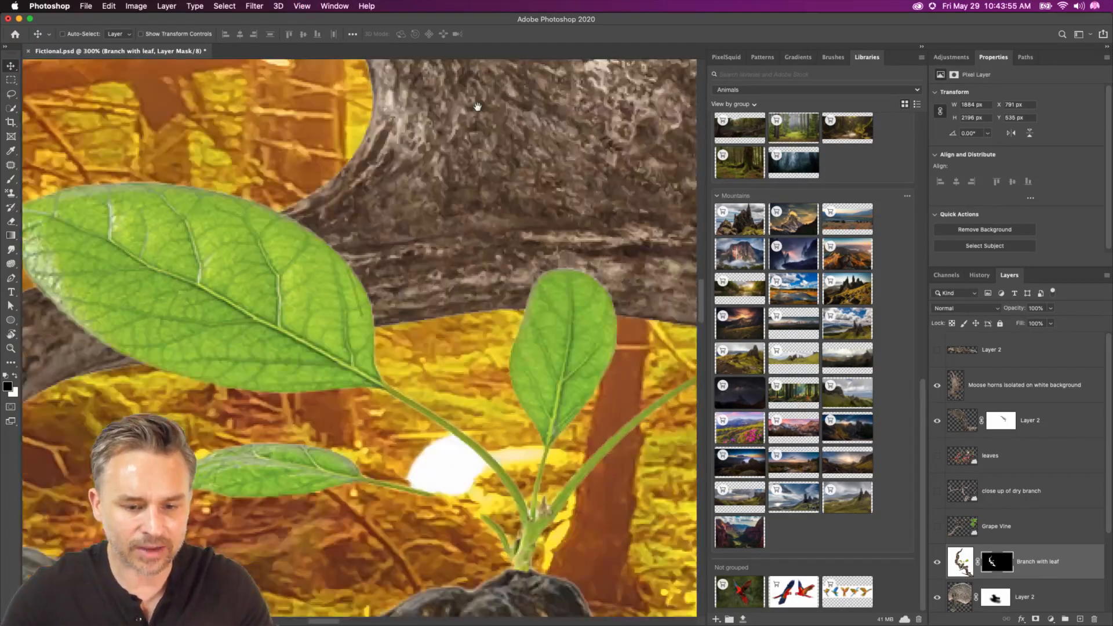
drag(477, 107, 439, 16)
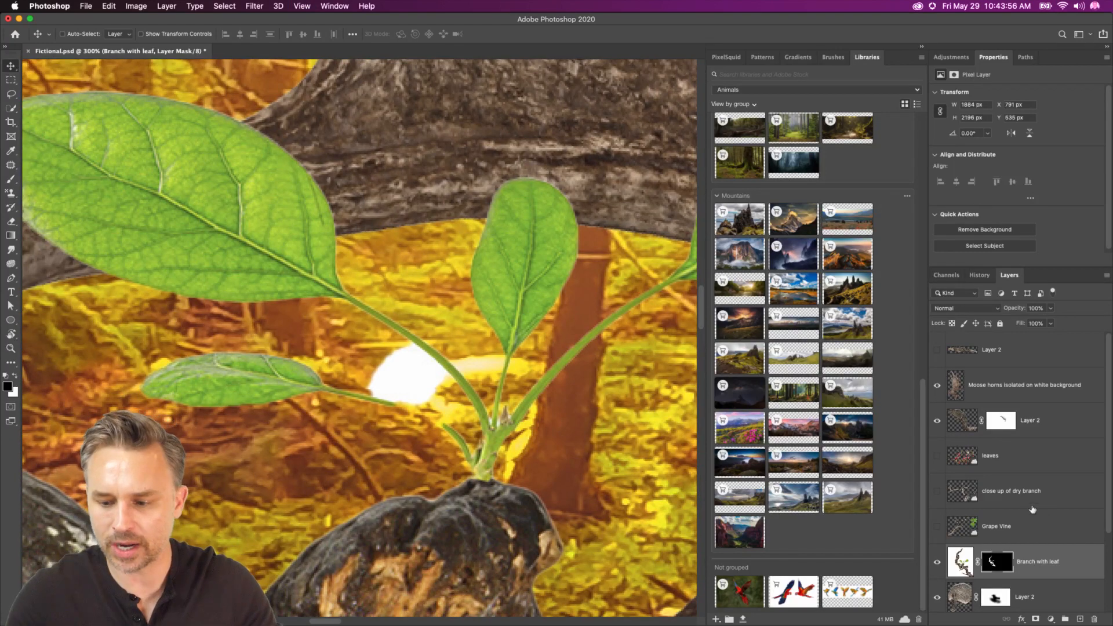
click(11, 109)
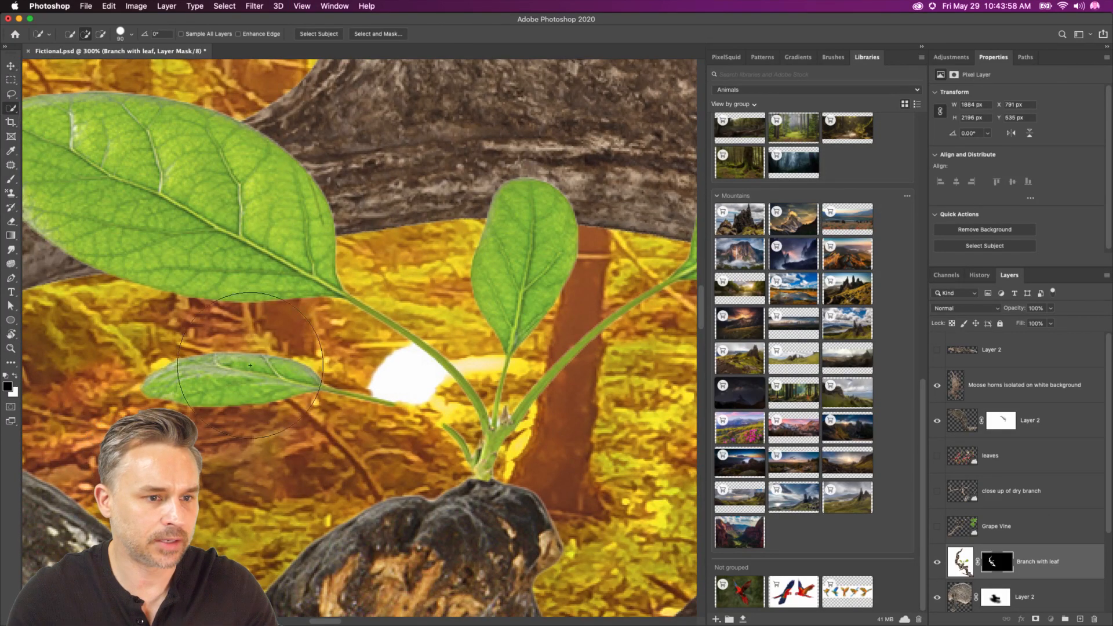
key([)
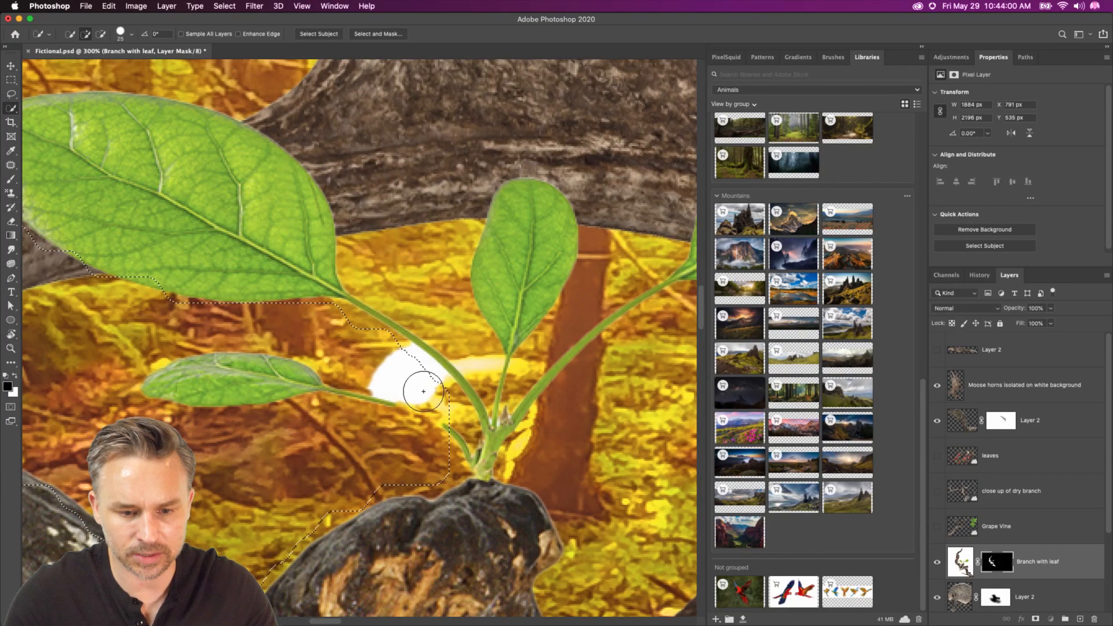
key(super+d)
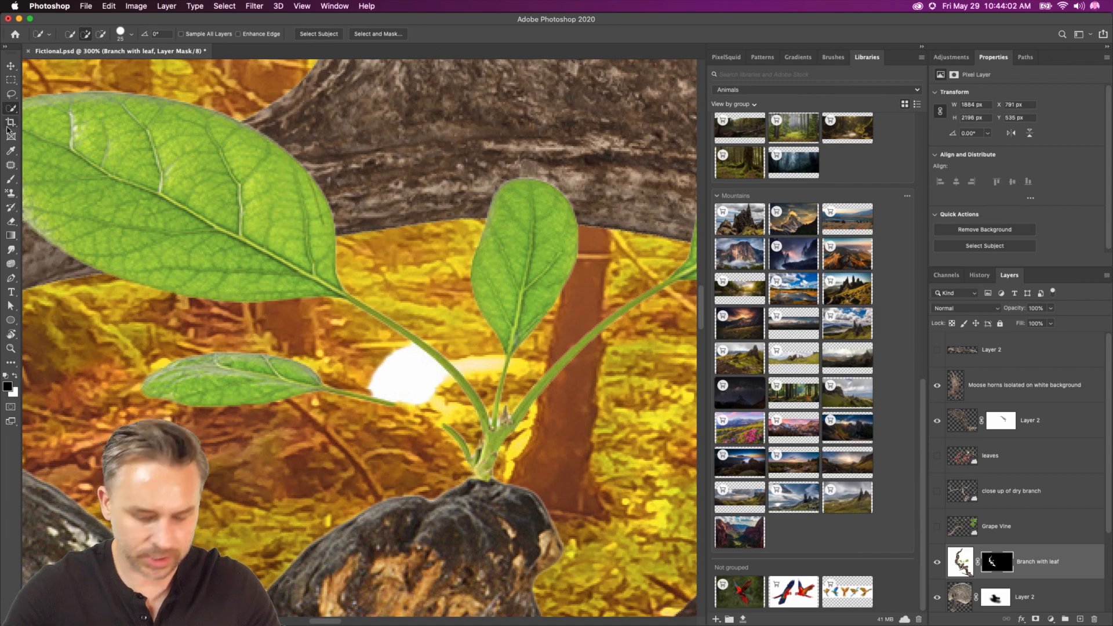
- Paint out the leftover white patch between the leaf stems on the "Branch with leaf" mask, using a 10 px black brush at 100% flow
key(b)
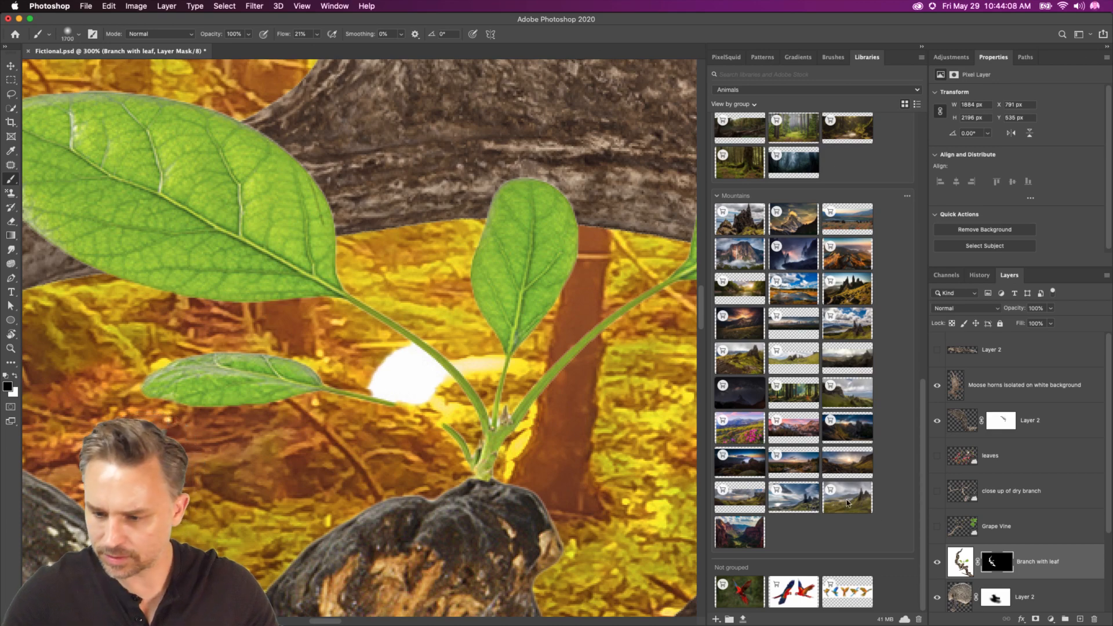
click(1012, 571)
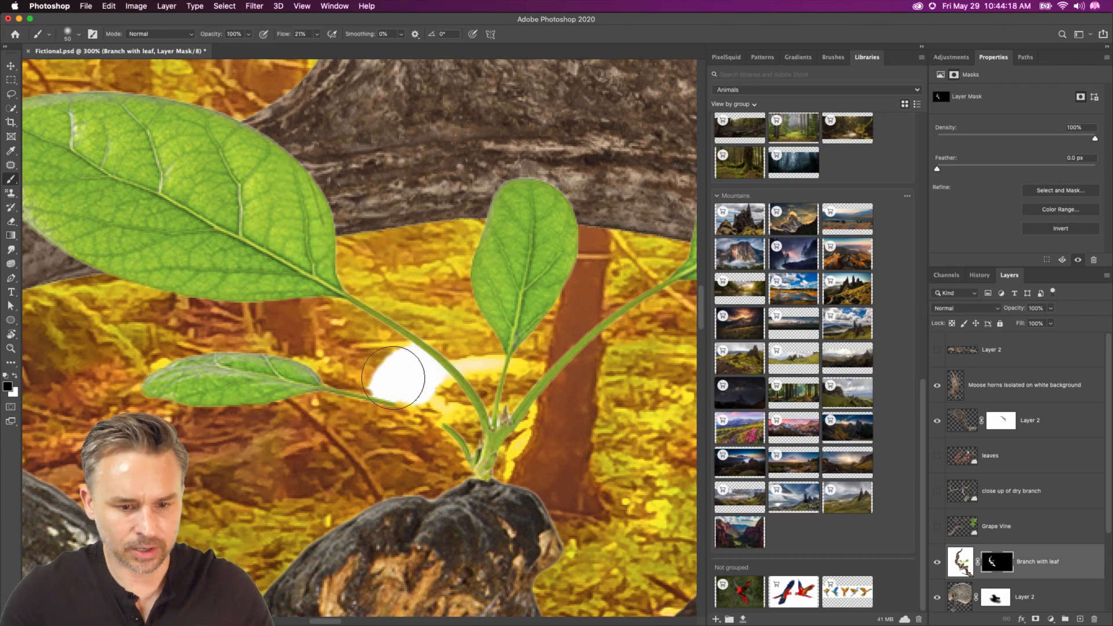
key(bracketright)
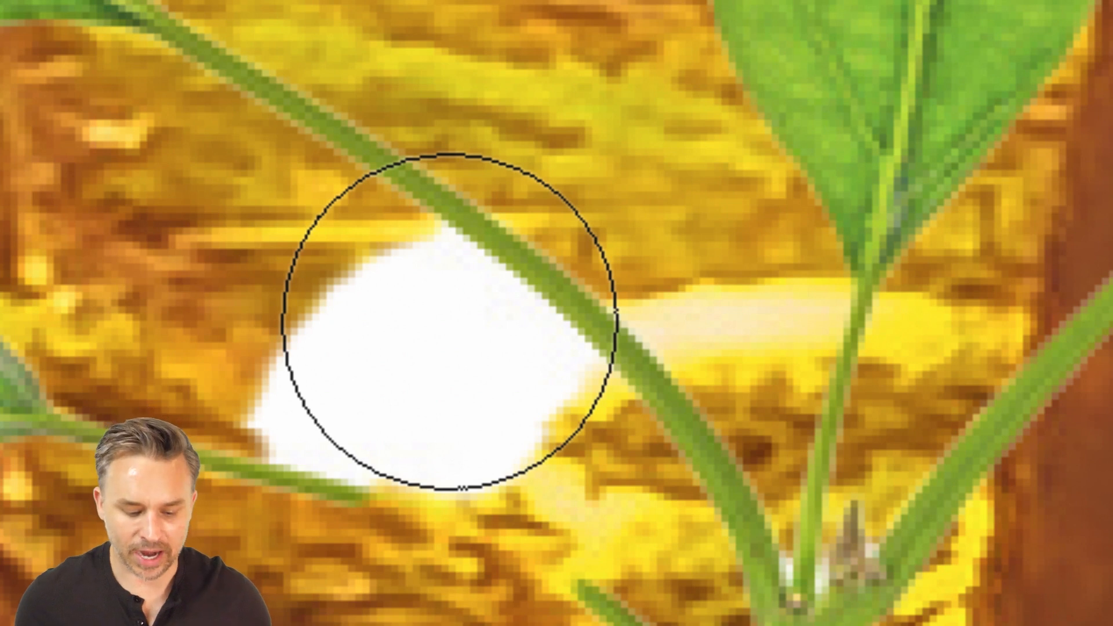
key(bracketright)
key(bracketright)
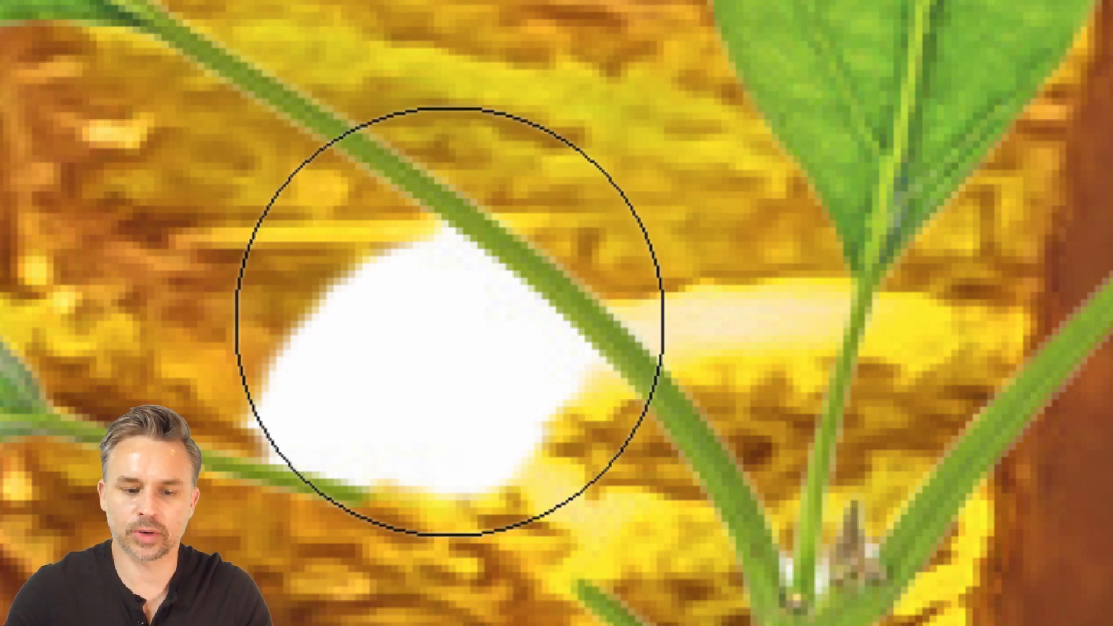
key(bracketright)
key(bracketright)
key(bracketright)
key(bracketright)
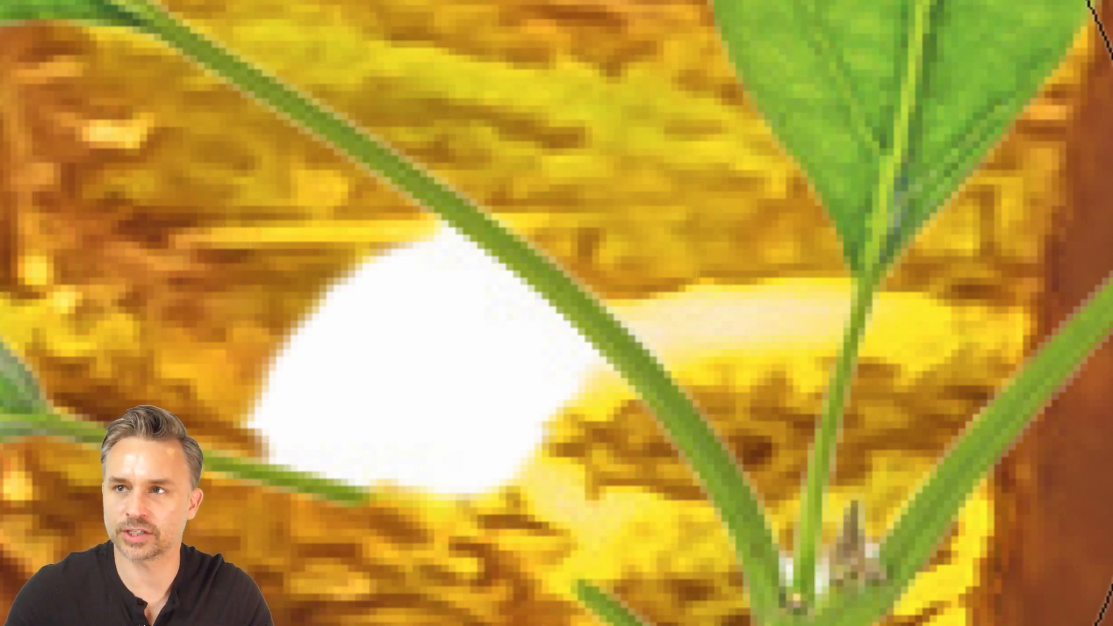
key(bracketleft)
key(bracketleft)
key(bracketleft)
key(bracketleft)
key(bracketleft)
key(bracketleft)
key(bracketleft)
key(bracketleft)
key(bracketleft)
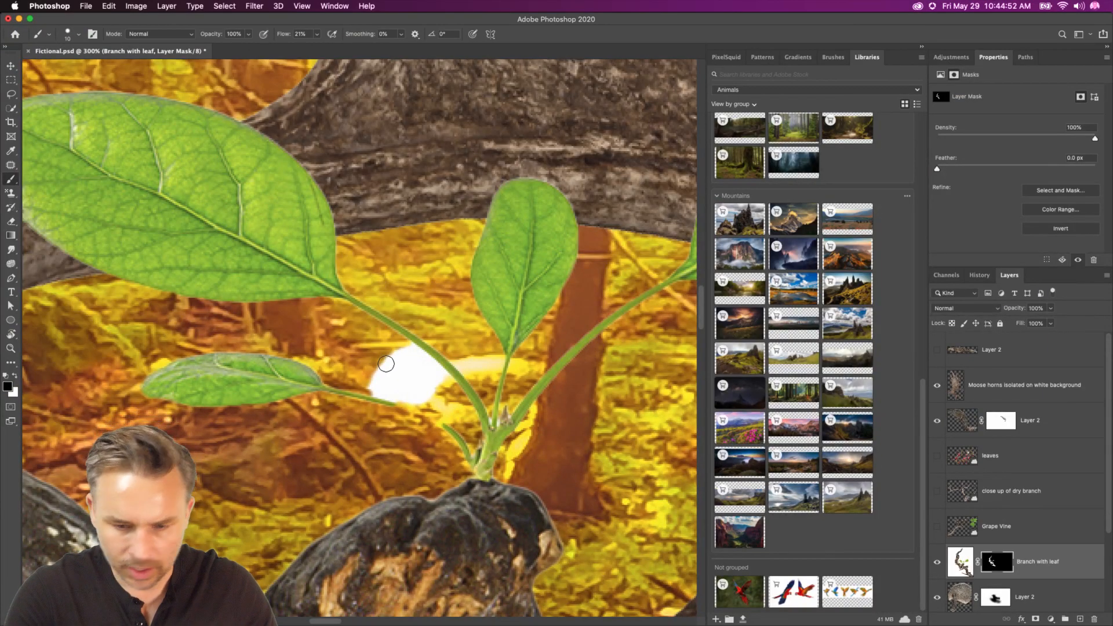
mouse_move(370, 352)
mouse_down()
mouse_move(435, 400)
mouse_move(377, 382)
mouse_move(362, 381)
mouse_move(423, 403)
mouse_move(348, 388)
mouse_move(455, 408)
mouse_move(279, 344)
mouse_up()
drag(280, 34, 369, 36)
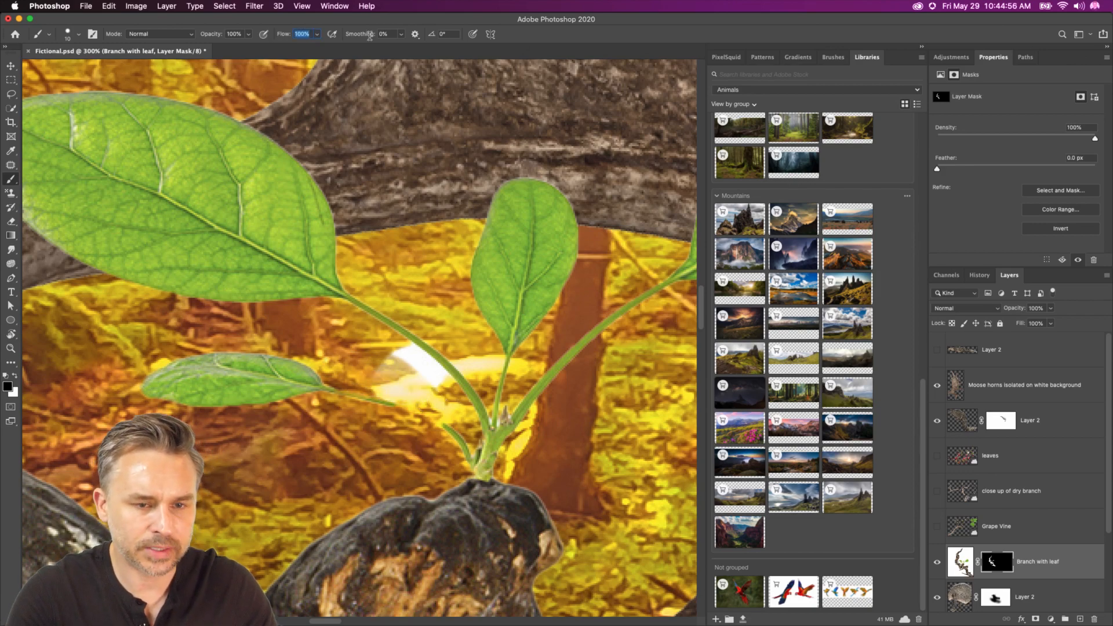
mouse_move(374, 349)
mouse_down()
mouse_move(451, 397)
mouse_move(393, 343)
mouse_move(431, 367)
mouse_up()
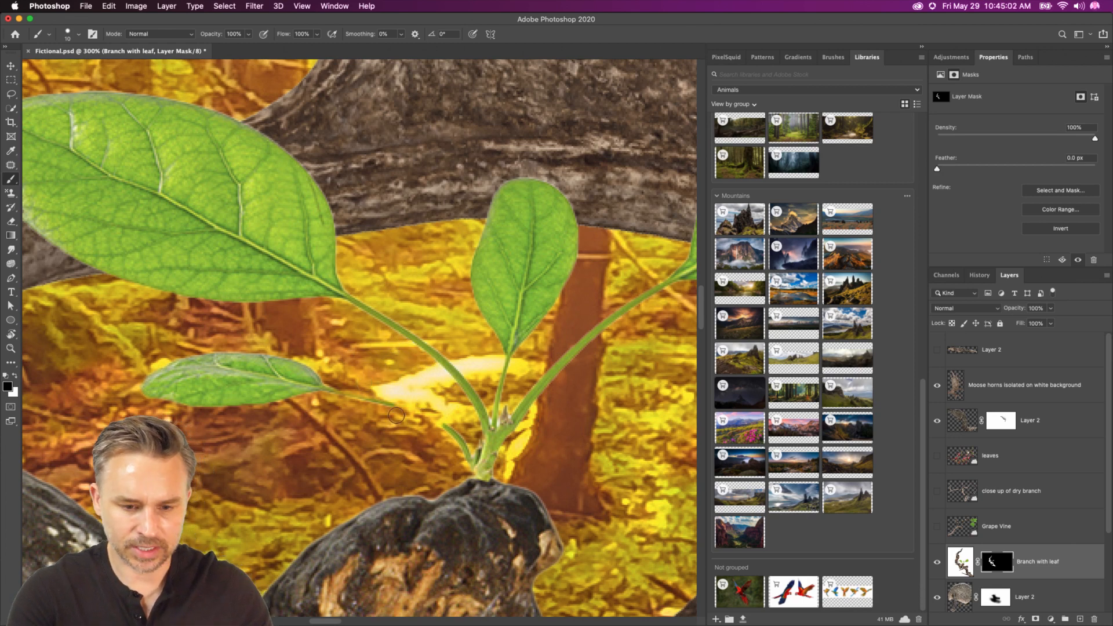
right_click(369, 236)
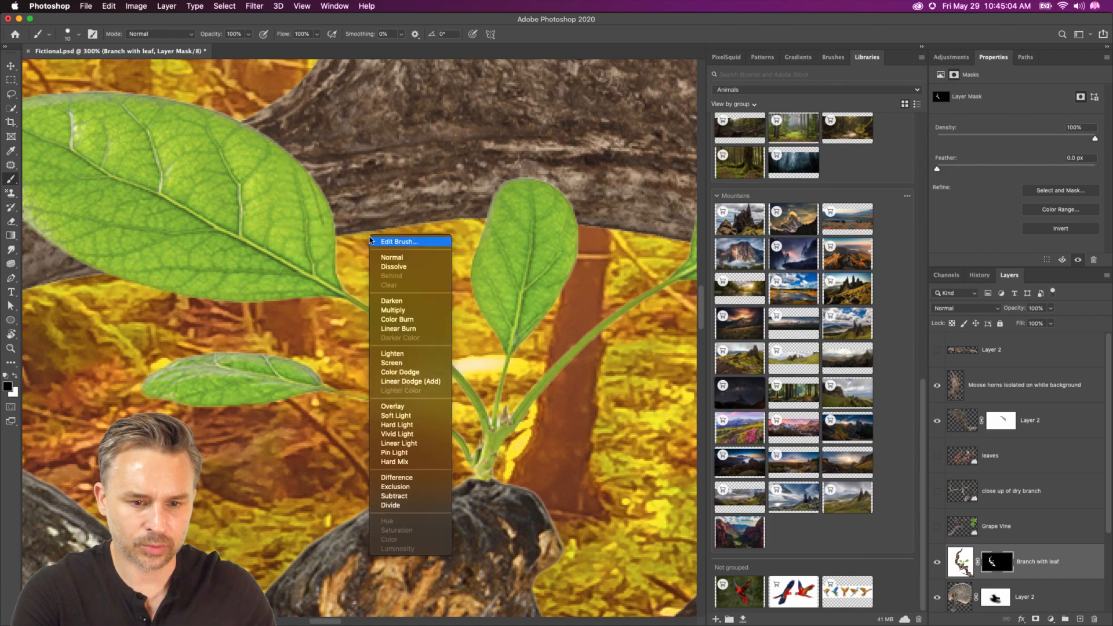
click(306, 198)
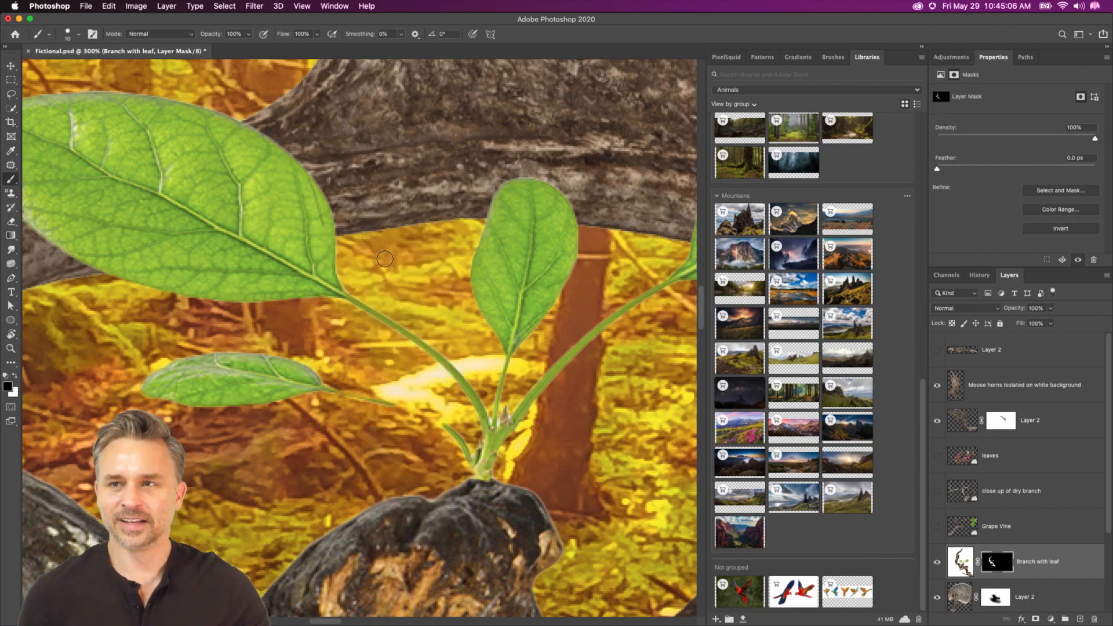
- Collapse the layer properties to give the layer list more room, and apply the mask of the "Branch with leaf" layer
key(super+minus)
key(super+minus)
key(super+minus)
key(super+minus)
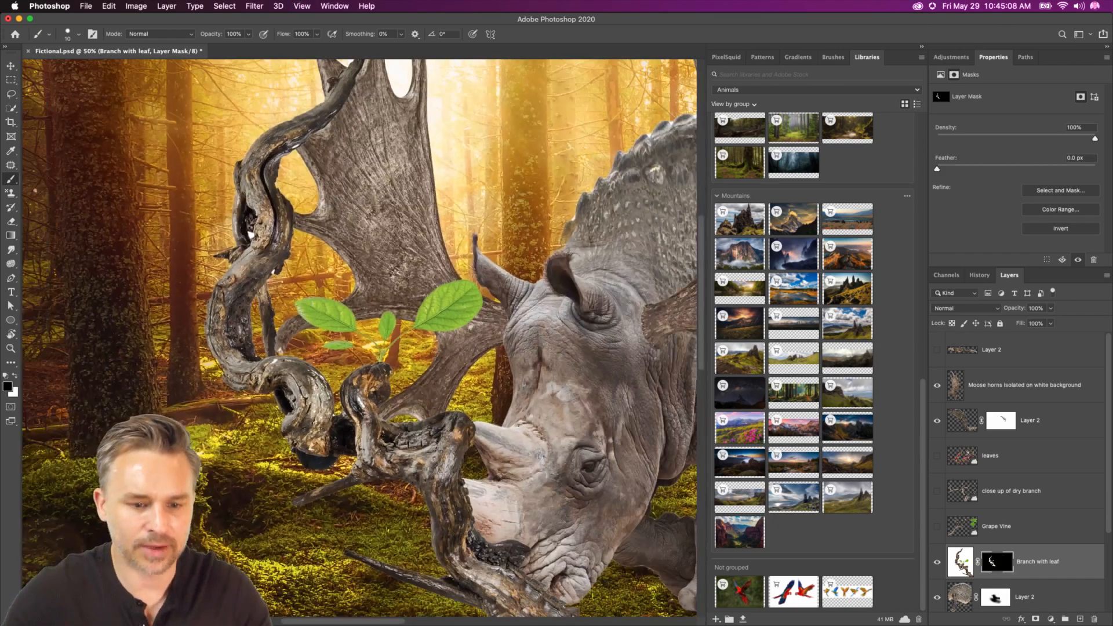
scroll(1054, 464, down, 3)
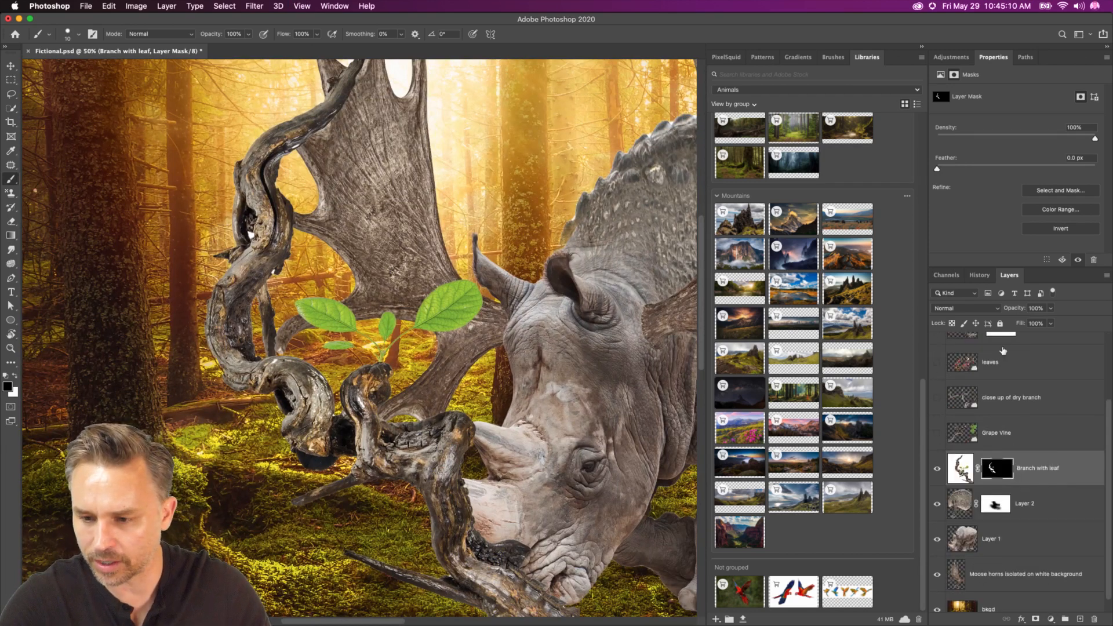
double_click(1055, 57)
click(967, 354)
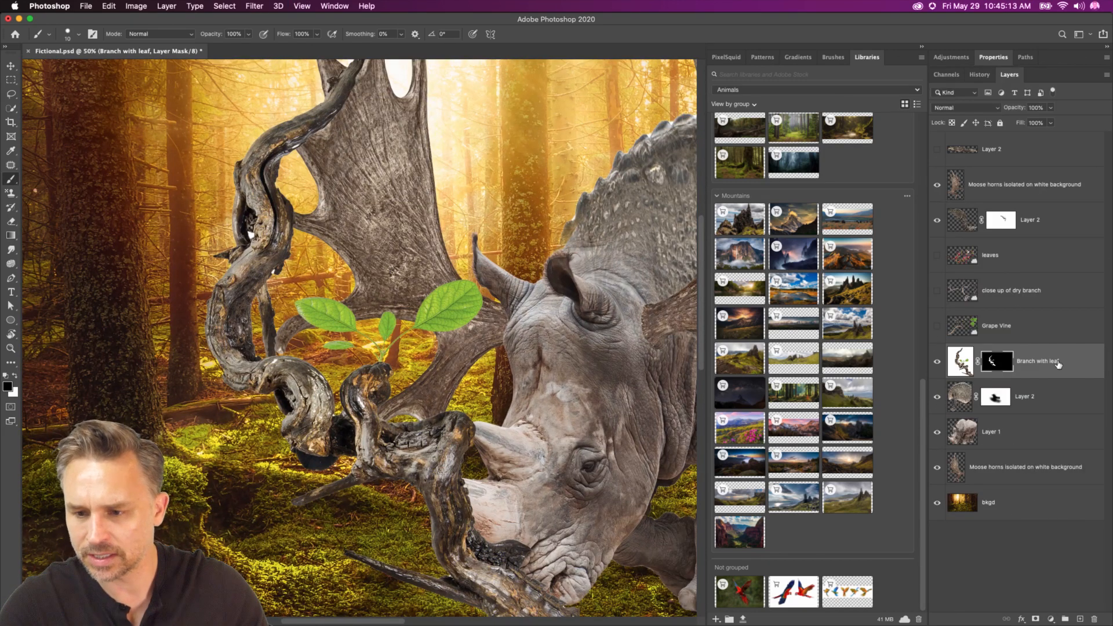
click(11, 66)
key(super+minus)
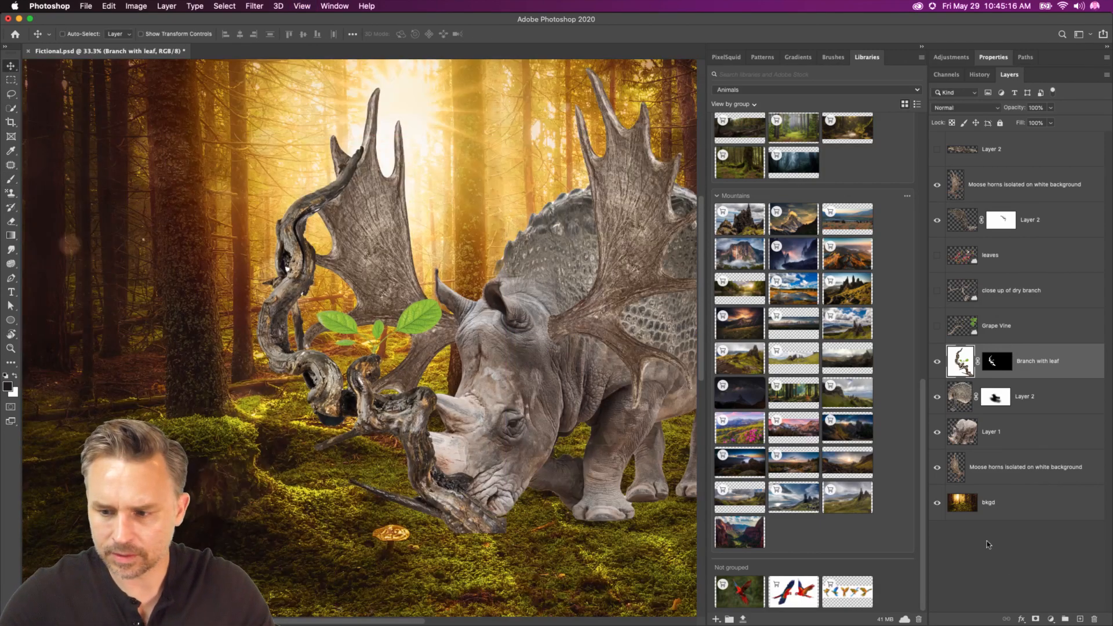
right_click(999, 363)
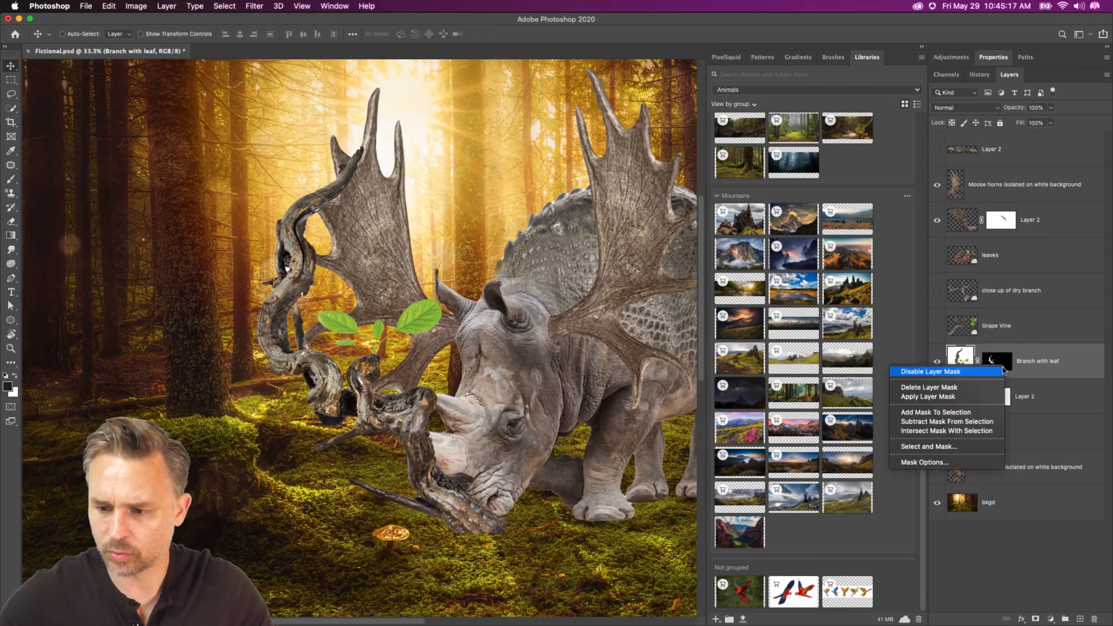
click(930, 398)
- Scale the branch to 65.64%, rotate it by 23.09°, and place it over the rhino's left-hand antler
drag(465, 252, 431, 359)
drag(223, 432, 190, 228)
key(super+t)
drag(222, 438, 266, 305)
drag(354, 264, 350, 374)
drag(223, 184, 274, 145)
drag(256, 309, 308, 304)
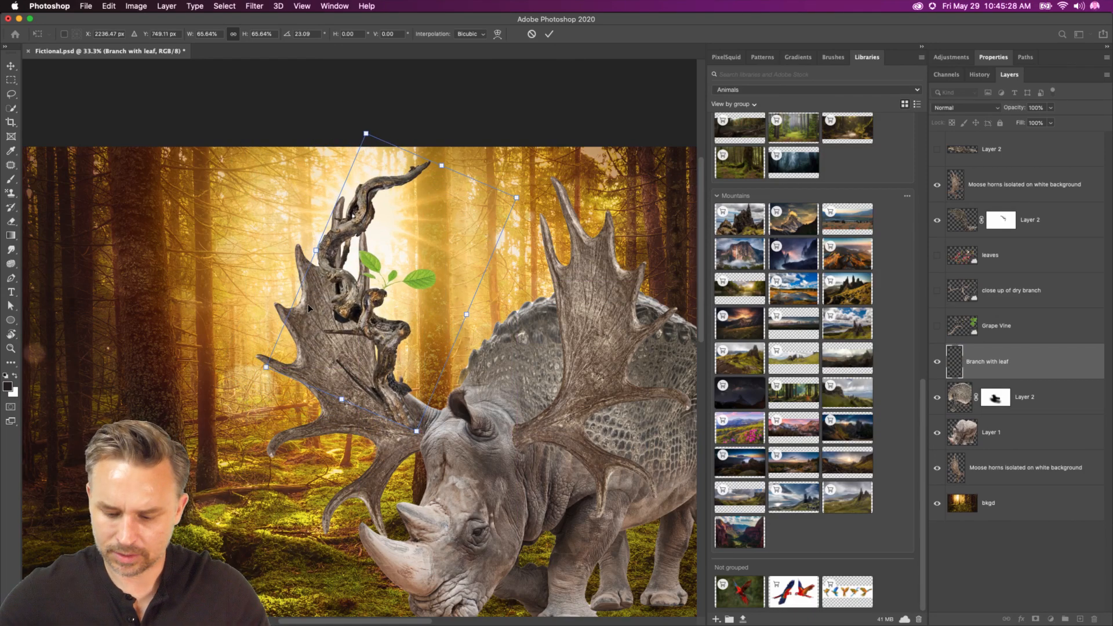
key(Return)
- Puppet-warp the branch with pins along its length, bending its middle and tip to follow the antler
key(super+shift+p)
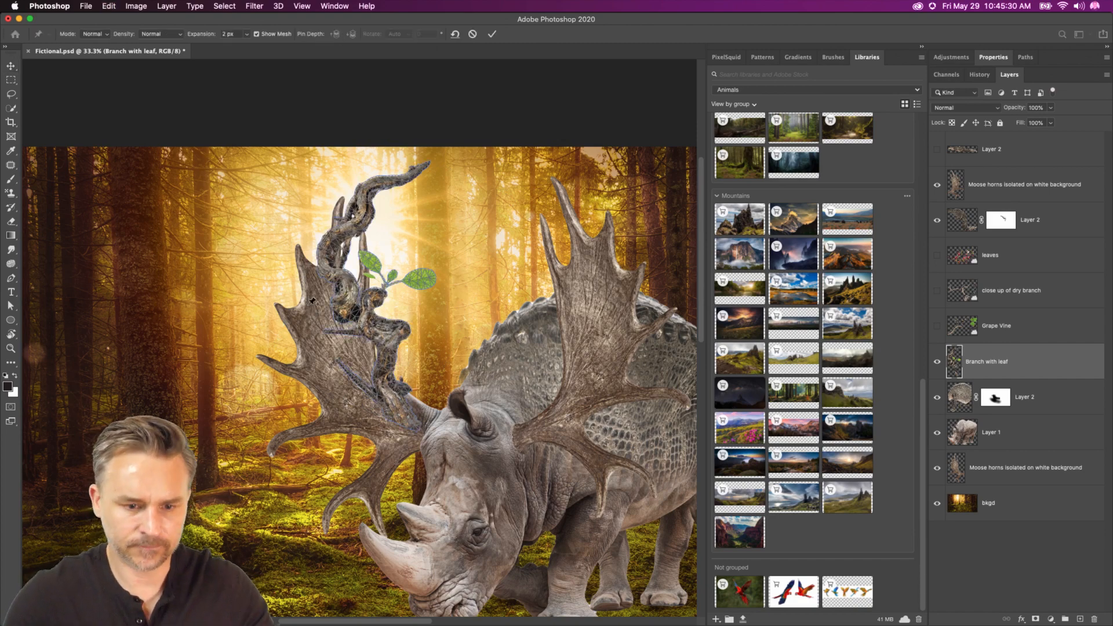
click(401, 400)
click(383, 322)
click(338, 233)
drag(383, 322, 359, 334)
drag(338, 232, 370, 216)
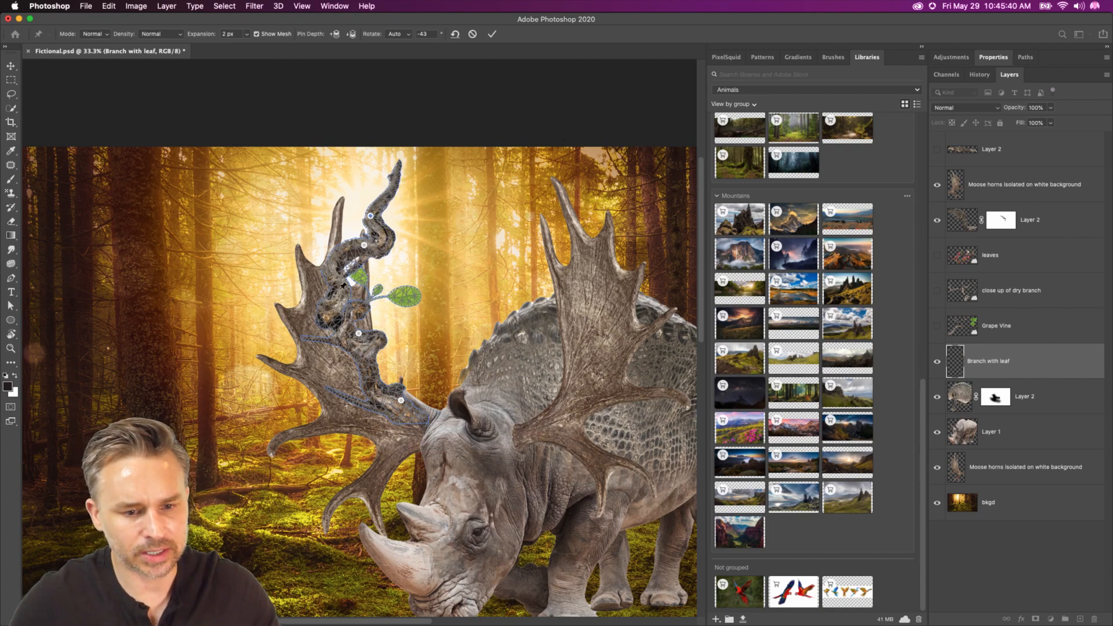
key(Return)
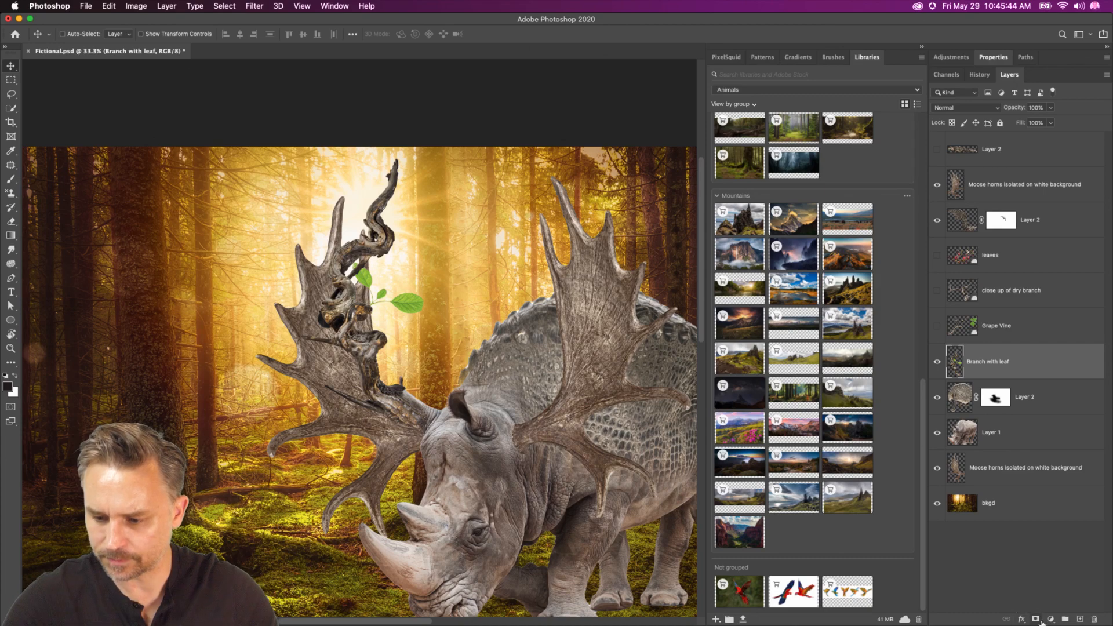
- Add a mask to the "Branch with leaf" layer and fade the branch into the antler's centre with a 175 px black brush at 20% flow
click(1037, 619)
key(b)
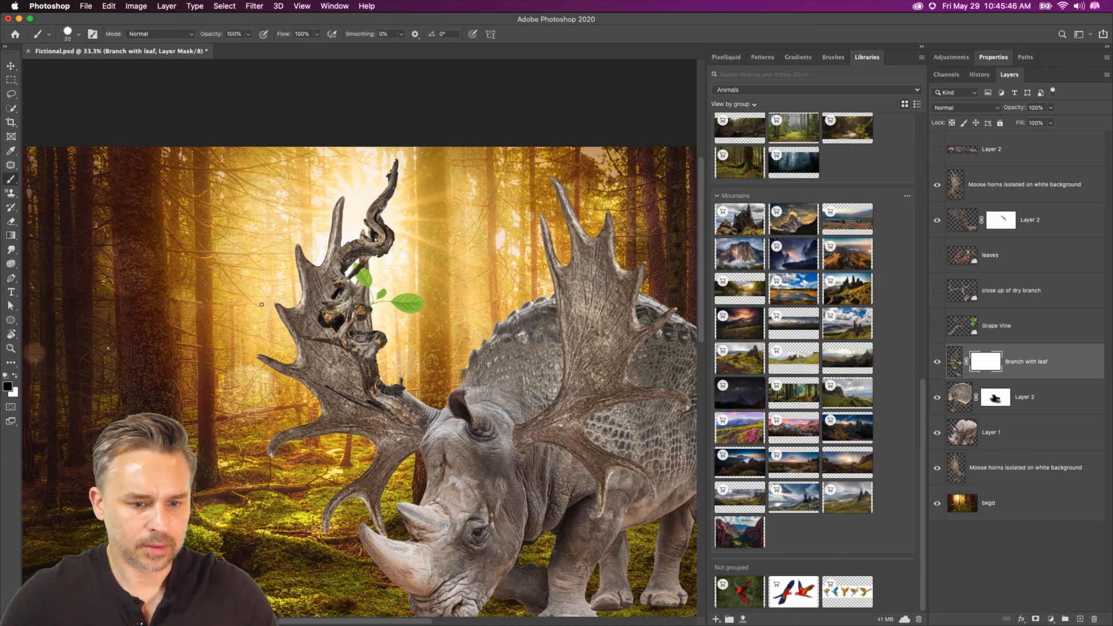
key(bracketright)
key(shift+4)
key(shift+4)
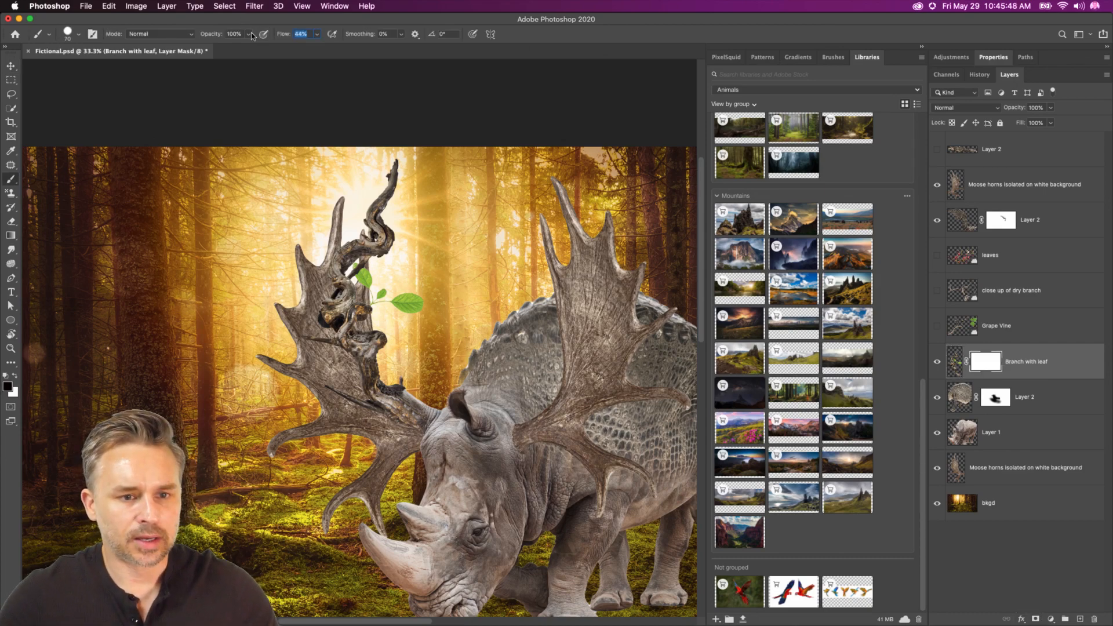
key(bracketright)
key(bracketright)
key(bracketright)
key(bracketright)
key(bracketright)
key(bracketright)
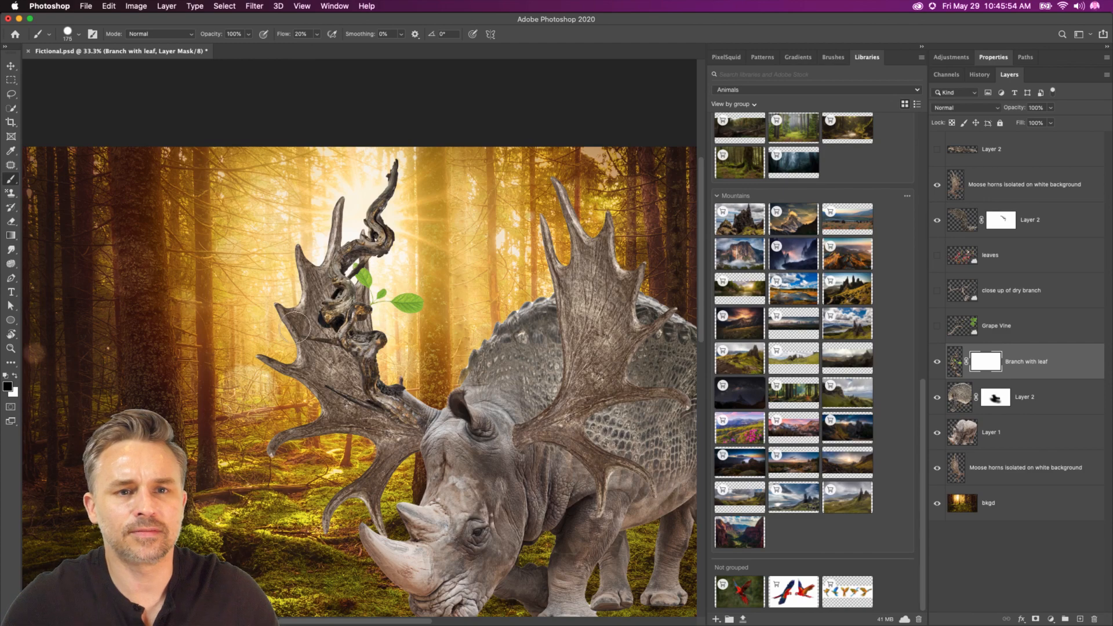
mouse_move(309, 307)
mouse_down()
mouse_move(329, 335)
mouse_move(321, 291)
mouse_move(322, 307)
mouse_move(330, 293)
mouse_move(341, 335)
mouse_up()
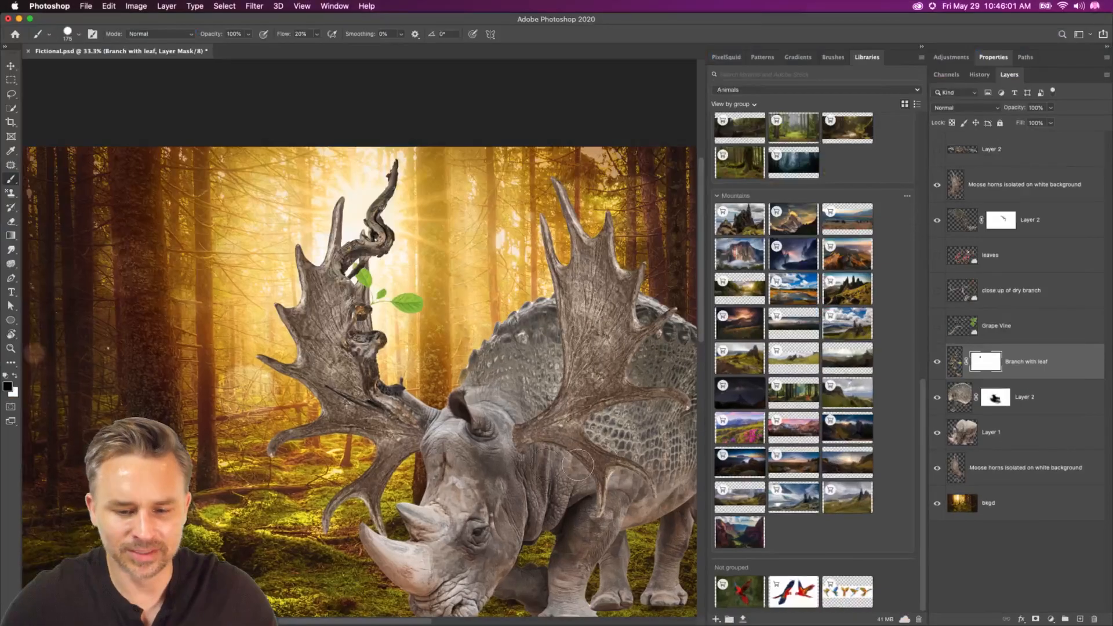
- Blend the lower end of the branch into the antler on its mask with a smaller 80 px brush
key([)
key([)
key([)
key([)
key([)
mouse_move(380, 389)
mouse_down()
mouse_move(400, 398)
mouse_move(383, 408)
mouse_up()
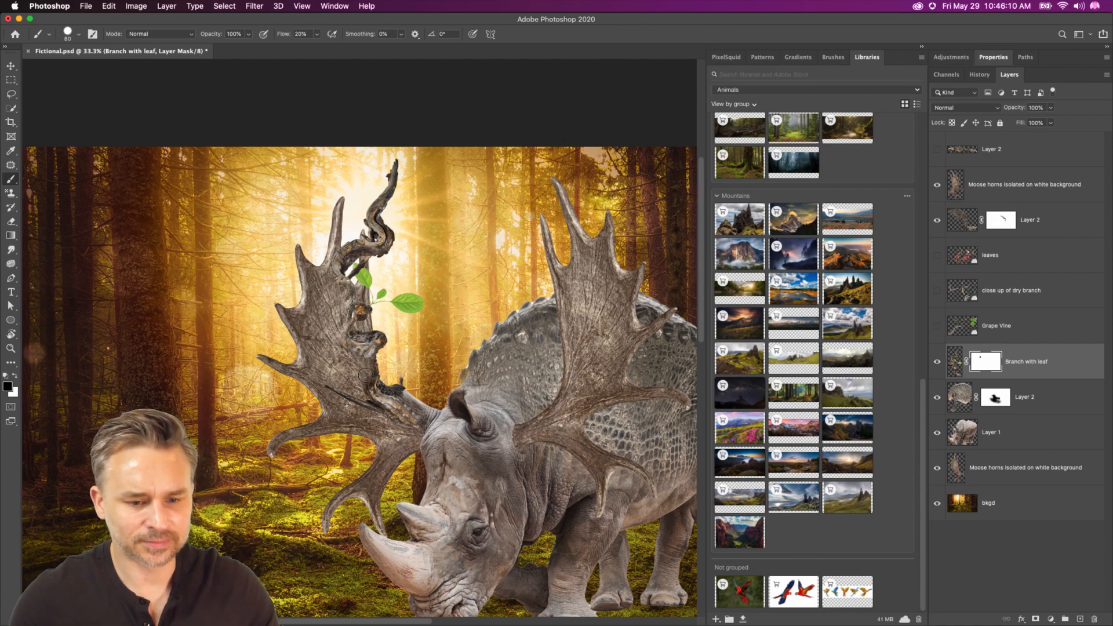
- Brighten the pixels of the "Branch with leaf" layer with Levels, setting the midtone input to 1.58
key(super+l)
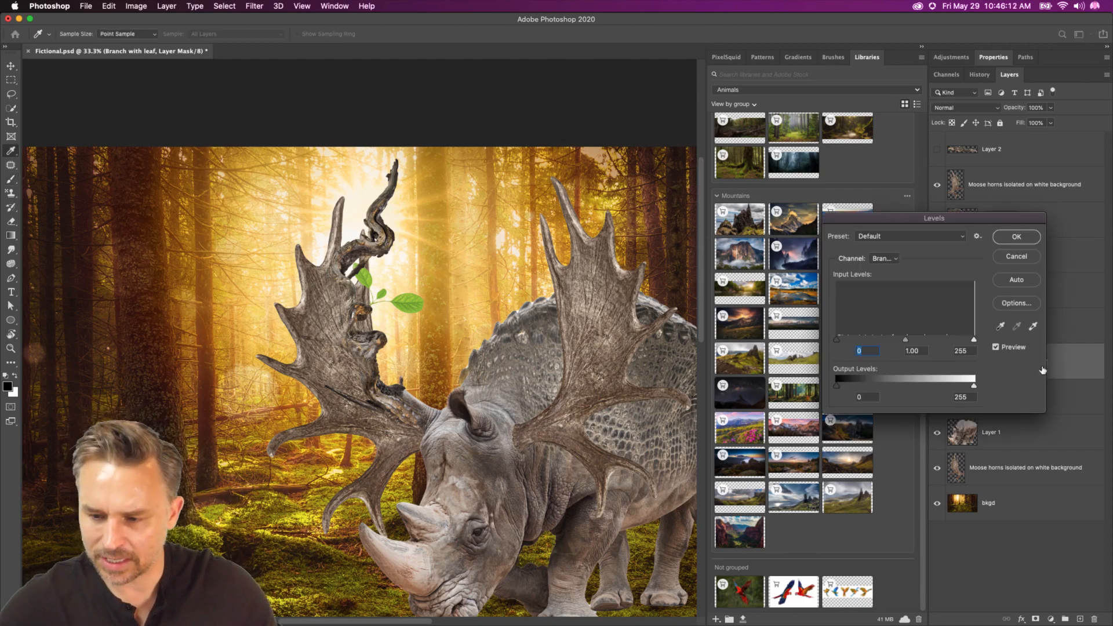
click(1018, 259)
click(951, 364)
key(super+l)
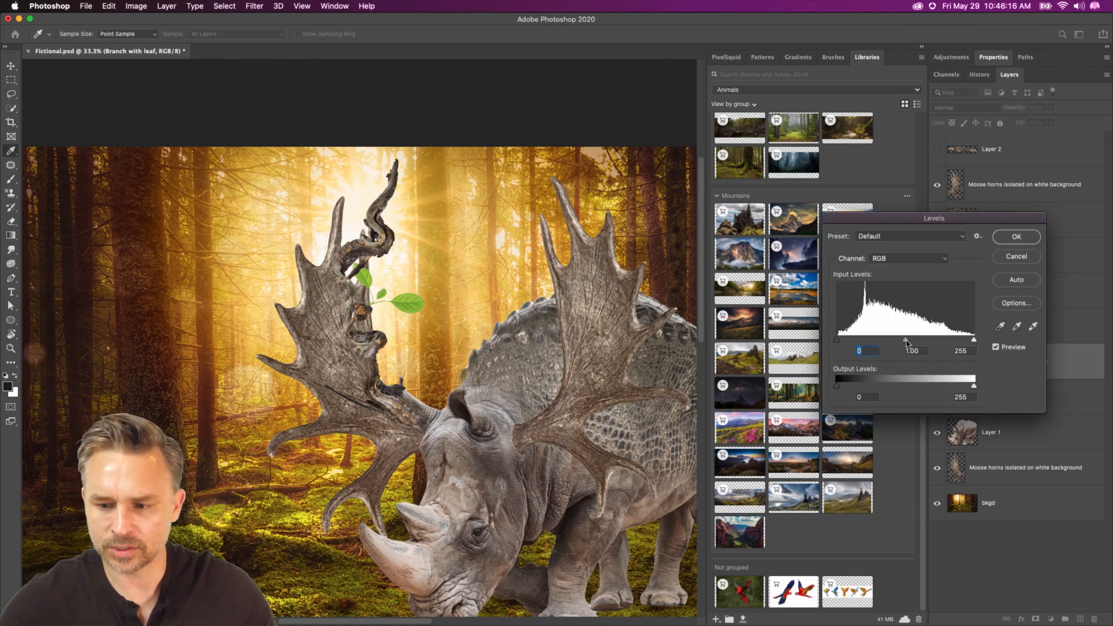
drag(903, 339, 884, 340)
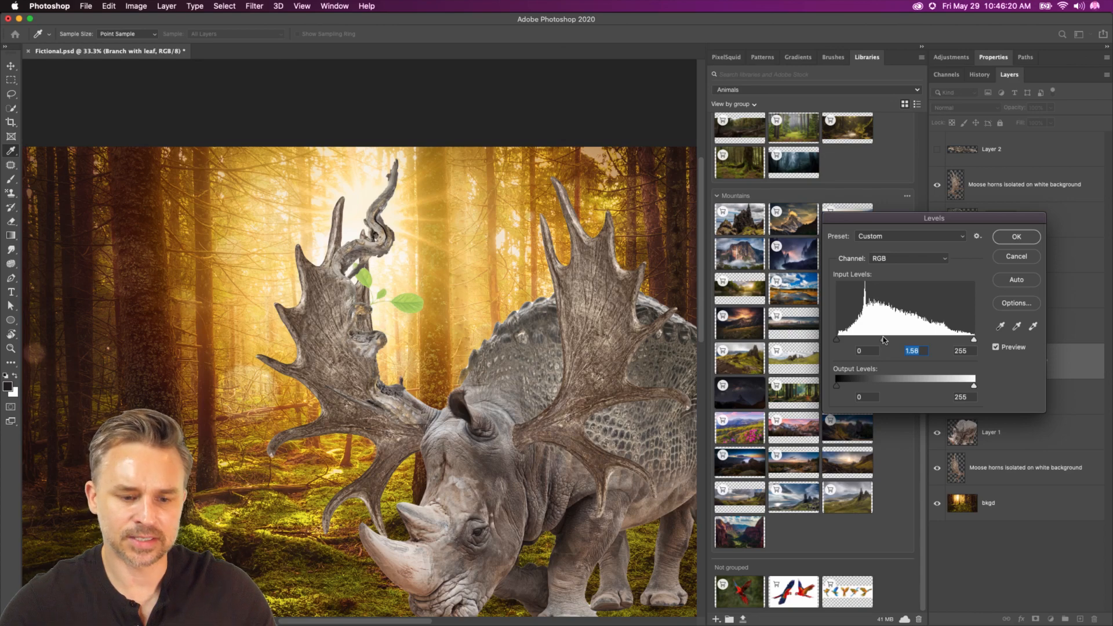
key(Return)
key(b)
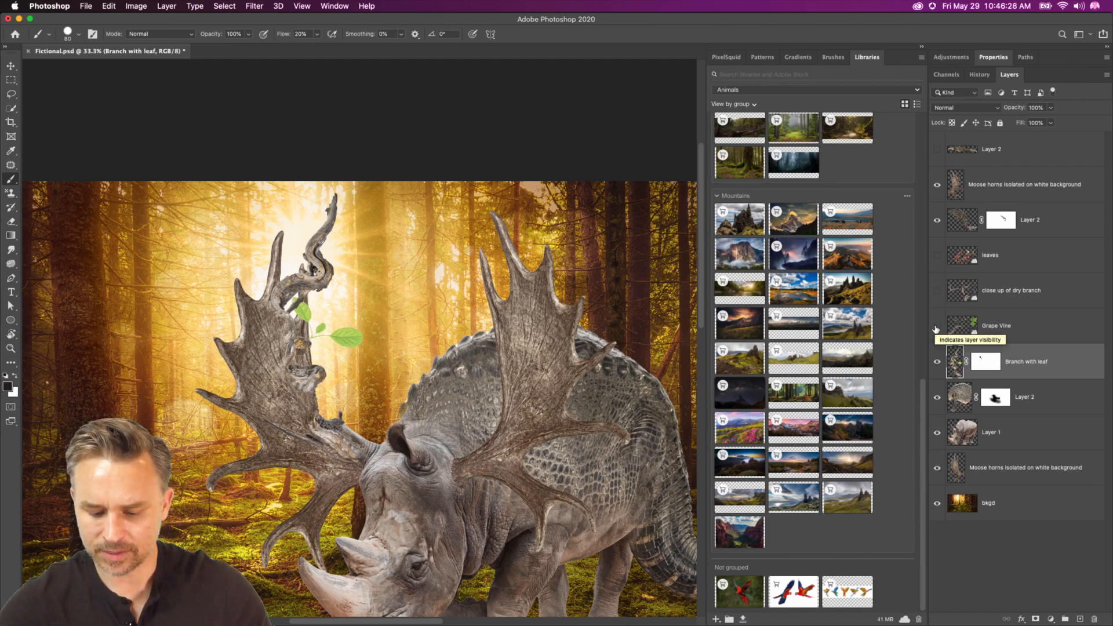
- Duplicate the "Branch with leaf" layer, flip the copy horizontally, and move it behind the right-hand antler
key(super+j)
key(super+t)
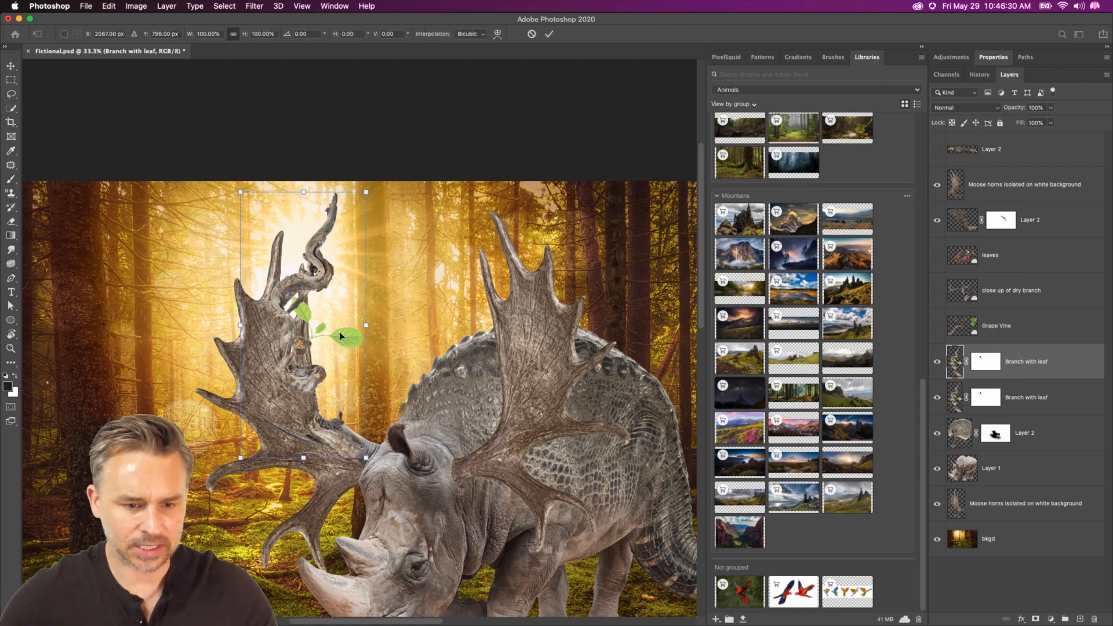
right_click(340, 335)
click(382, 518)
drag(293, 341, 456, 372)
key(Return)
- Delete the mask from the copied "Branch with leaf" layer and move that layer above the upper "Moose horns isolated on white background" layer
key(b)
right_click(993, 364)
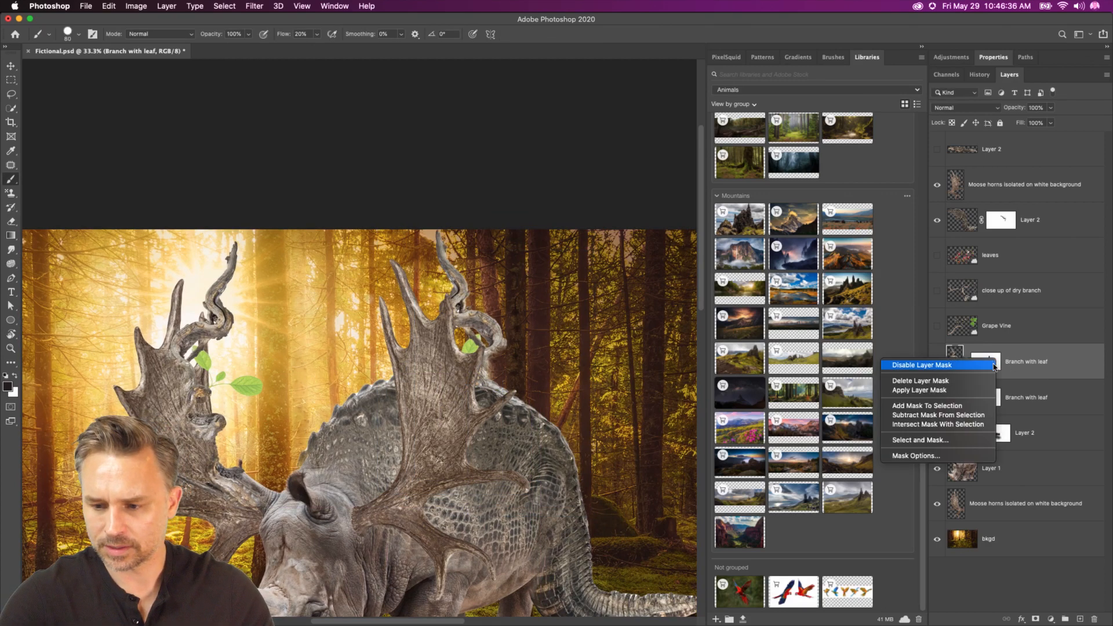
click(957, 381)
drag(1051, 361, 1023, 169)
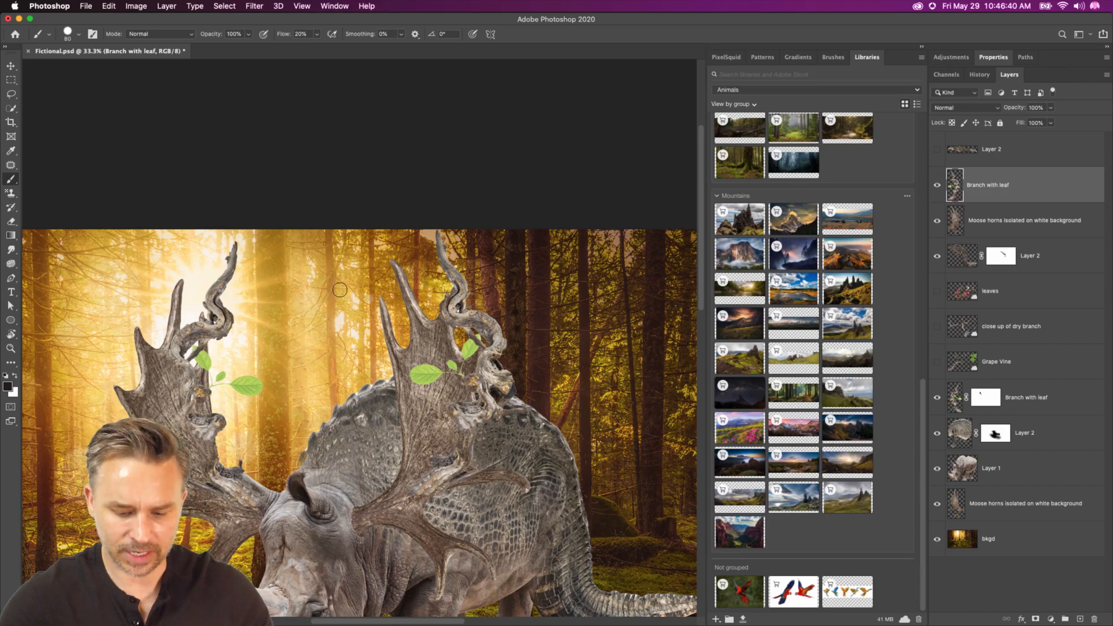
- Start a Puppet Warp on the copied branch, pinning it and bending its upper tip outward, away from the right antler
key(super+shift+p)
drag(463, 284, 520, 317)
drag(545, 413, 452, 457)
drag(529, 273, 553, 318)
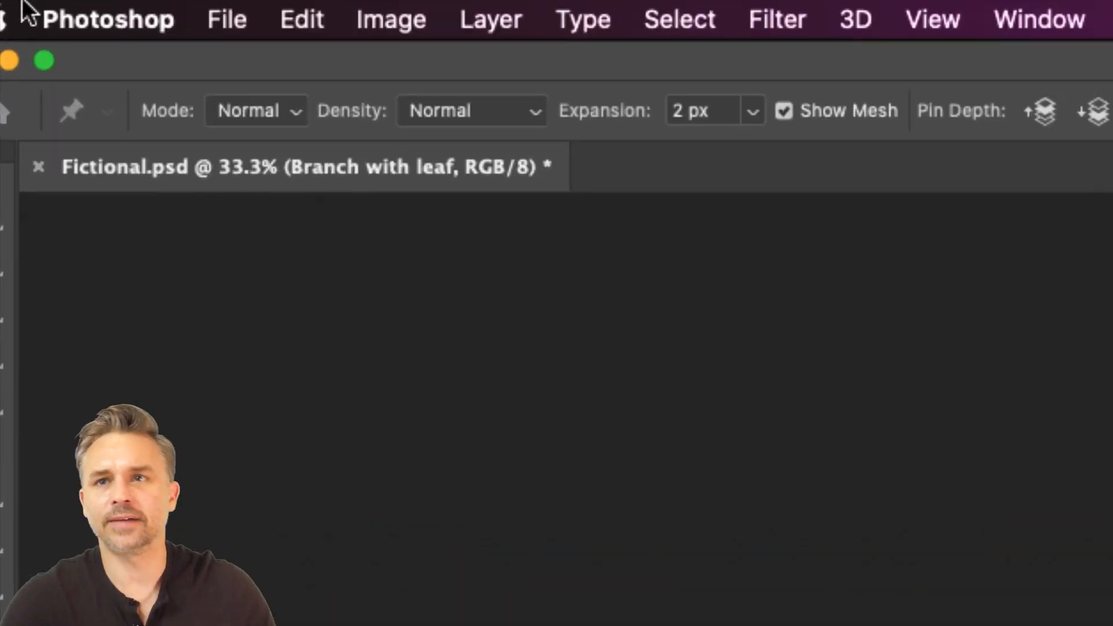
- Set the Puppet Warp mode to Distort and finish reshaping the branch against the right antler
click(236, 103)
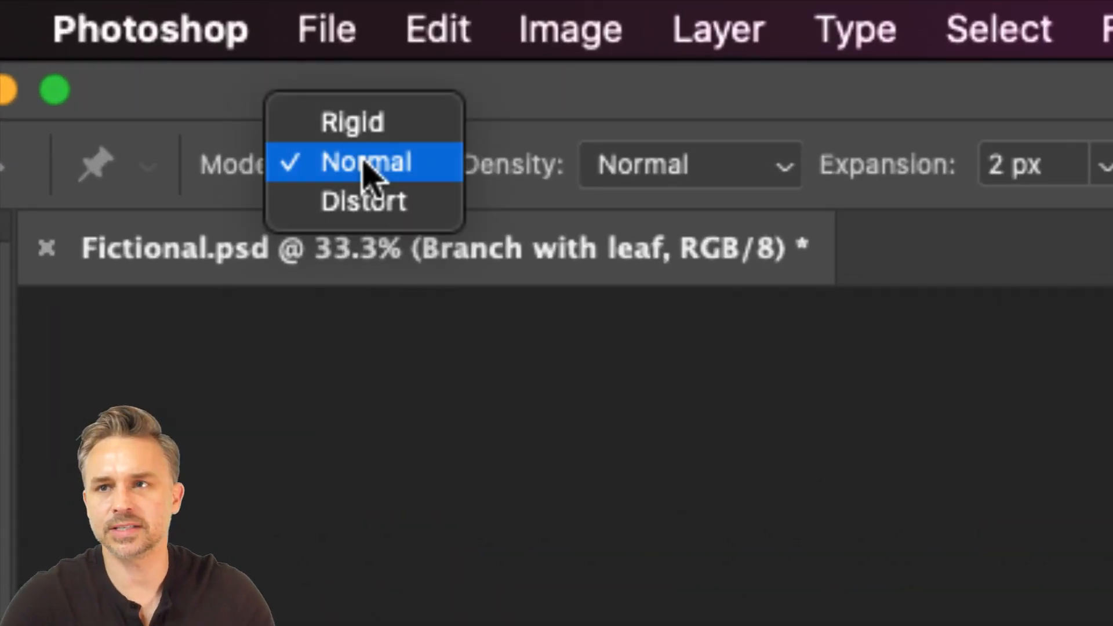
click(410, 206)
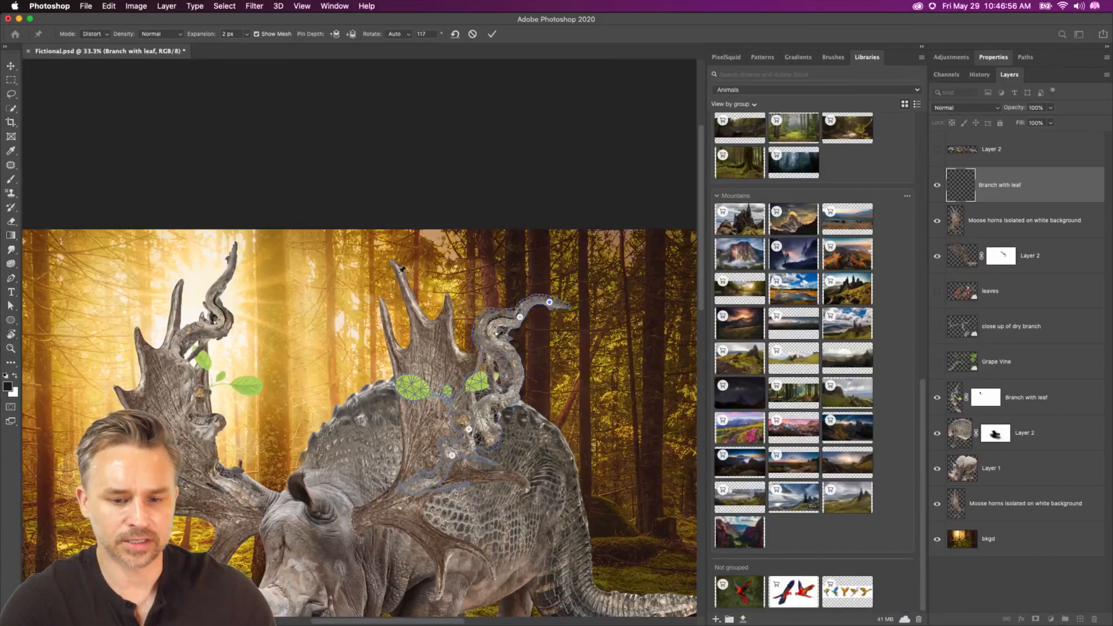
drag(532, 318, 486, 370)
drag(437, 474, 439, 476)
key(Return)
key(b)
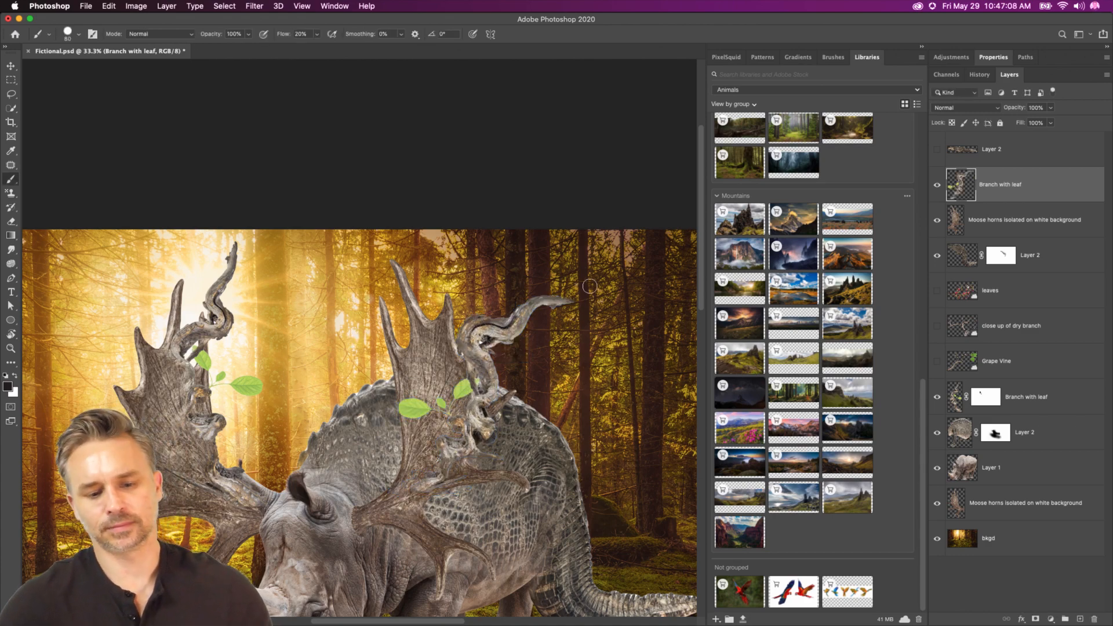
click(11, 94)
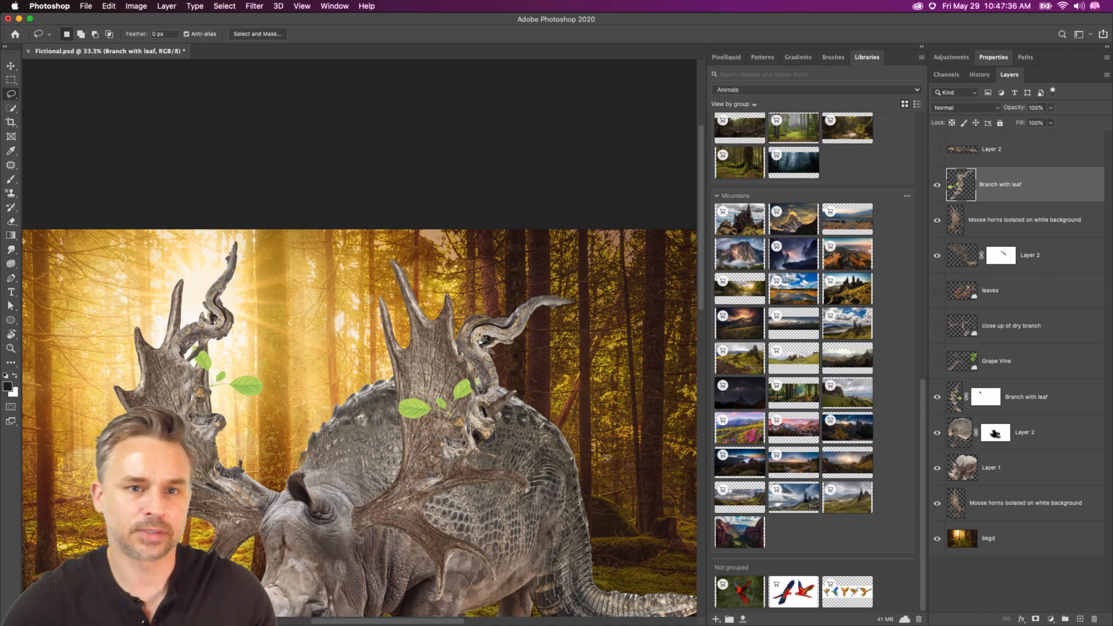
scroll(246, 247, down, 5)
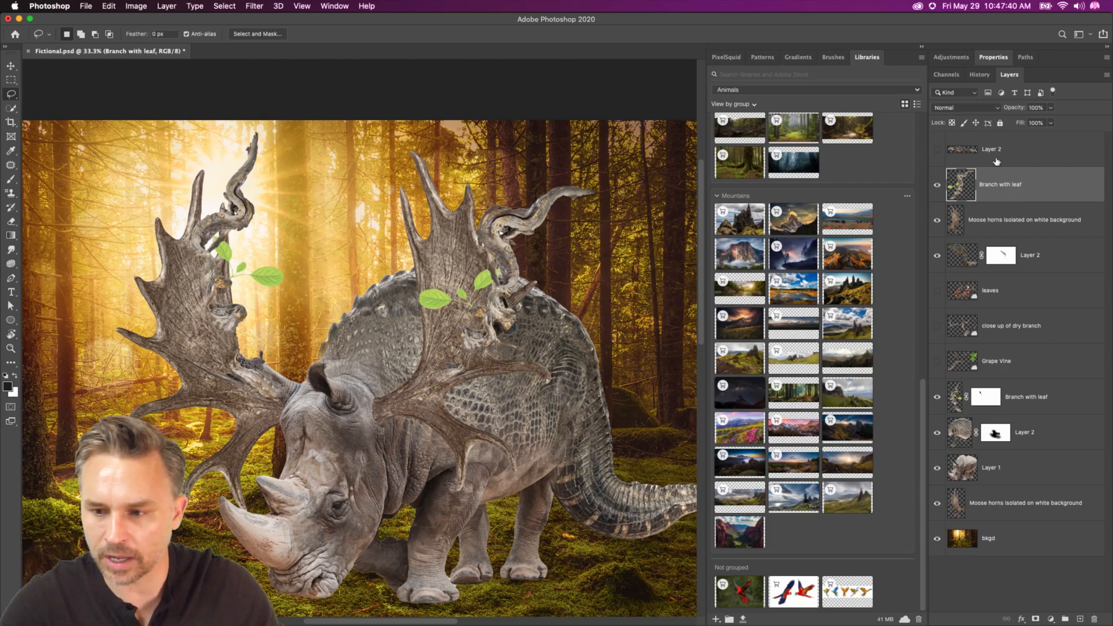
key(super+i)
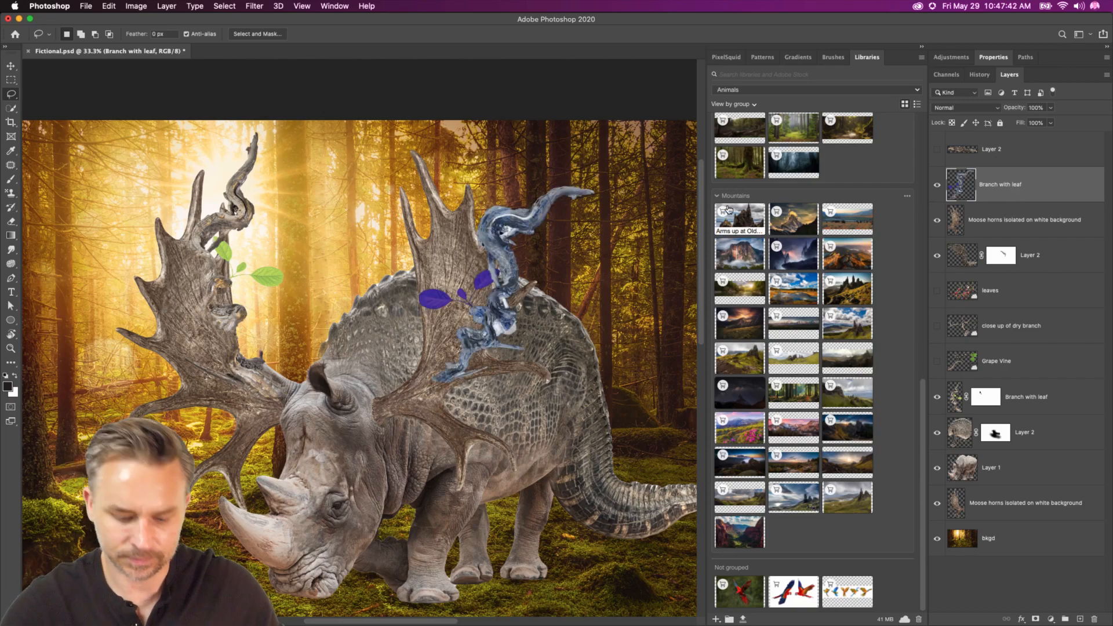
key(super+i)
- Desaturate the branch on the right antler with Hue/Saturation, setting Saturation to -30
key(super+u)
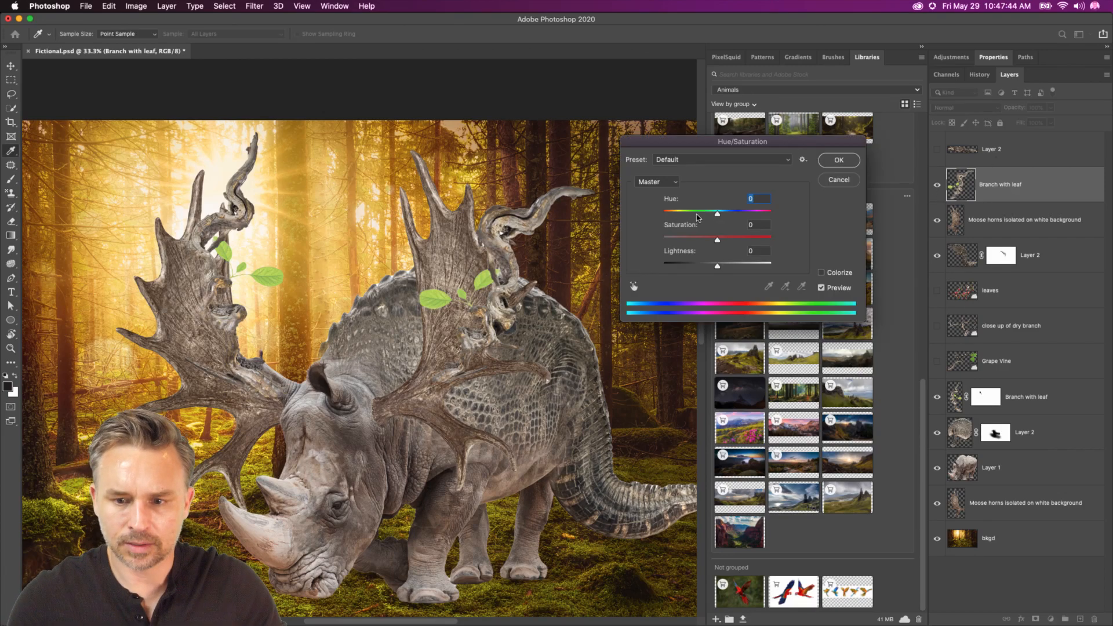
click(694, 242)
click(701, 239)
key(Return)
key(l)
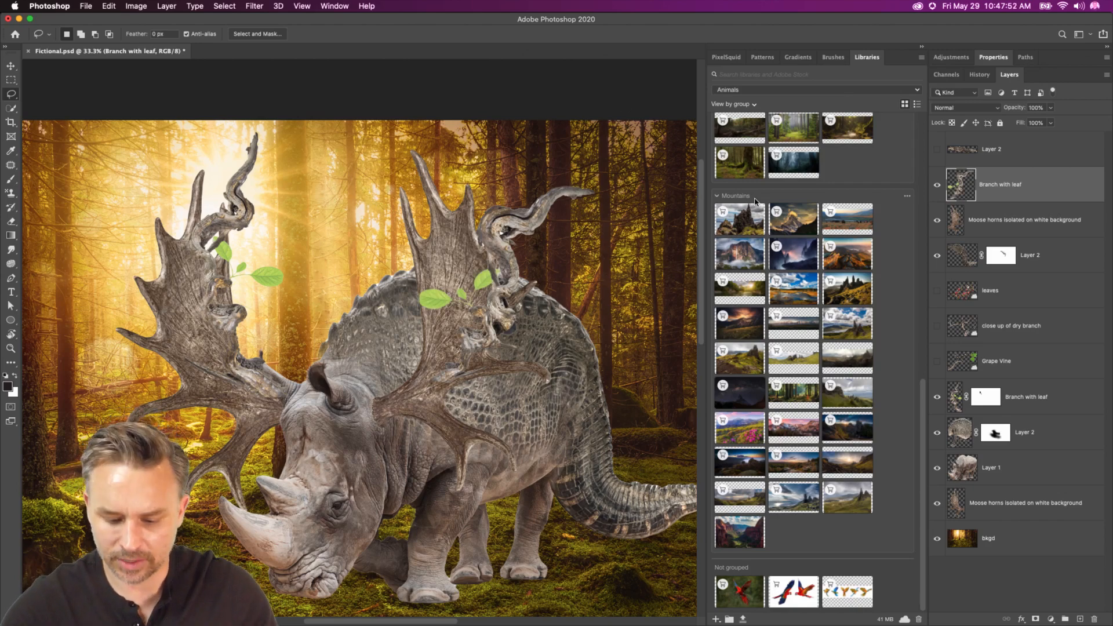
key(super+u)
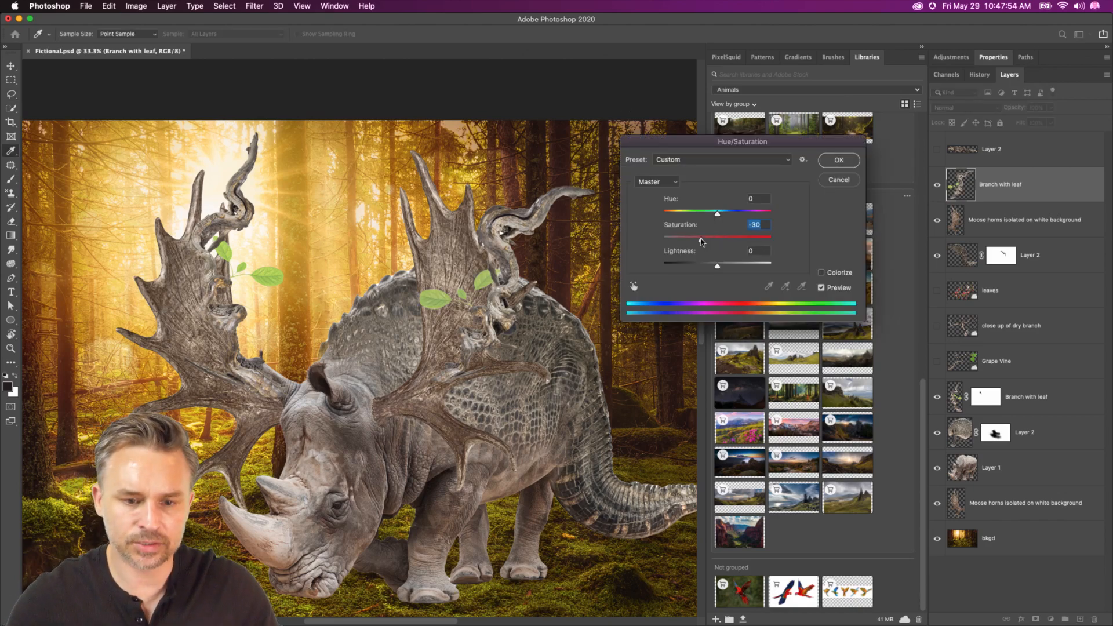
key(Return)
key(l)
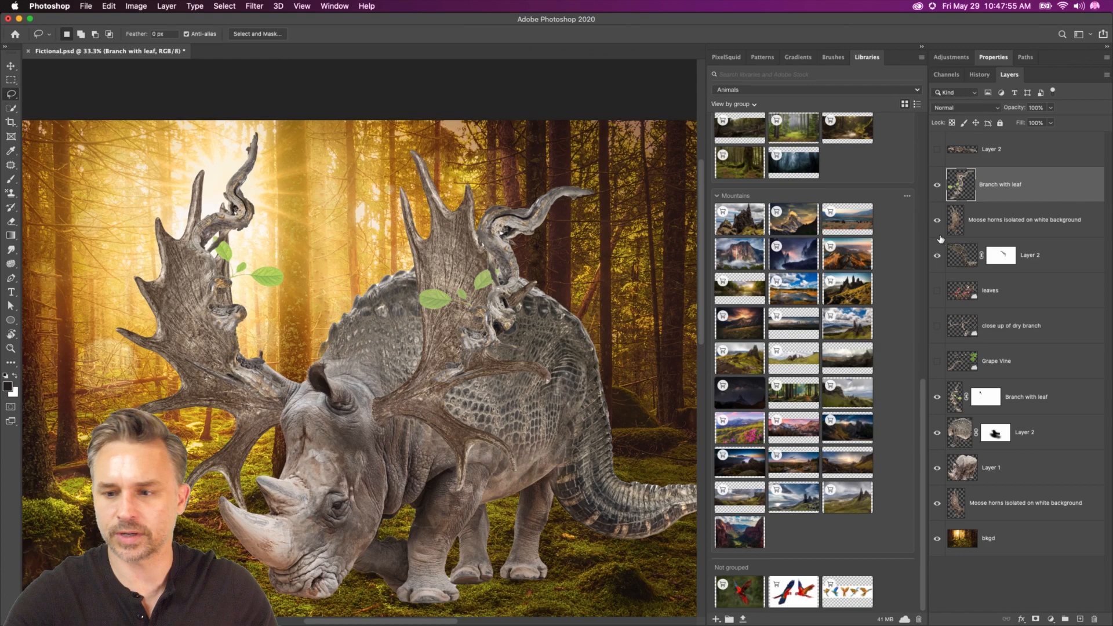
- Lower the saturation of the masked "Branch with leaf" layer on the left antler with Hue/Saturation
click(1018, 398)
key(super+u)
click(697, 242)
key(Return)
key(l)
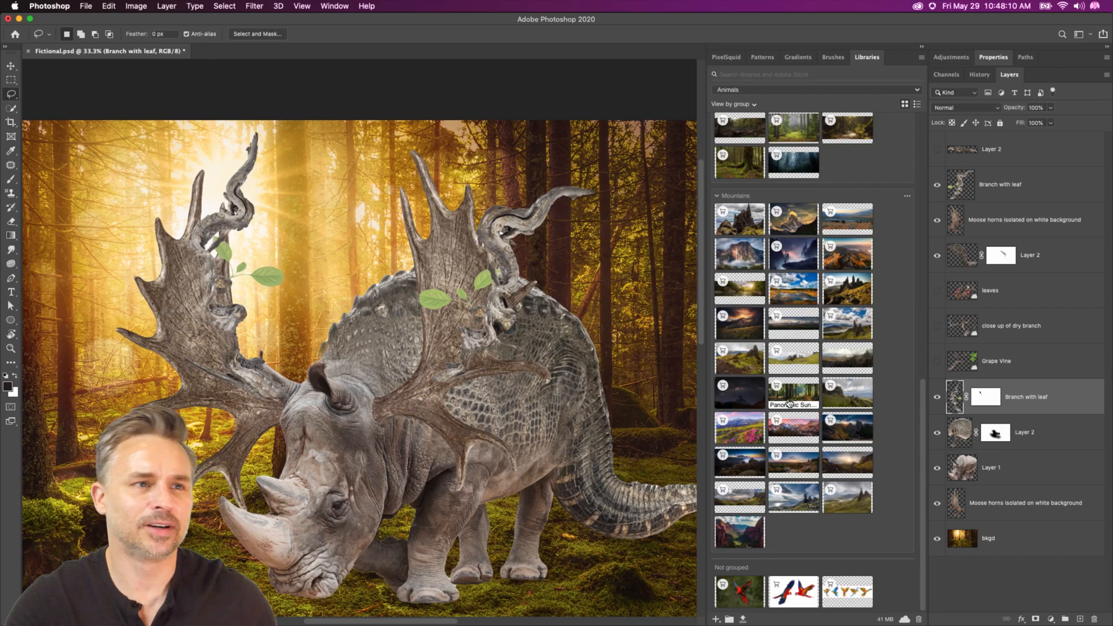
- Show the "close up of dry branch" layer, scale it to 66.52%, and position it over the left antler
scroll(430, 287, left, 3)
scroll(430, 286, down, 1)
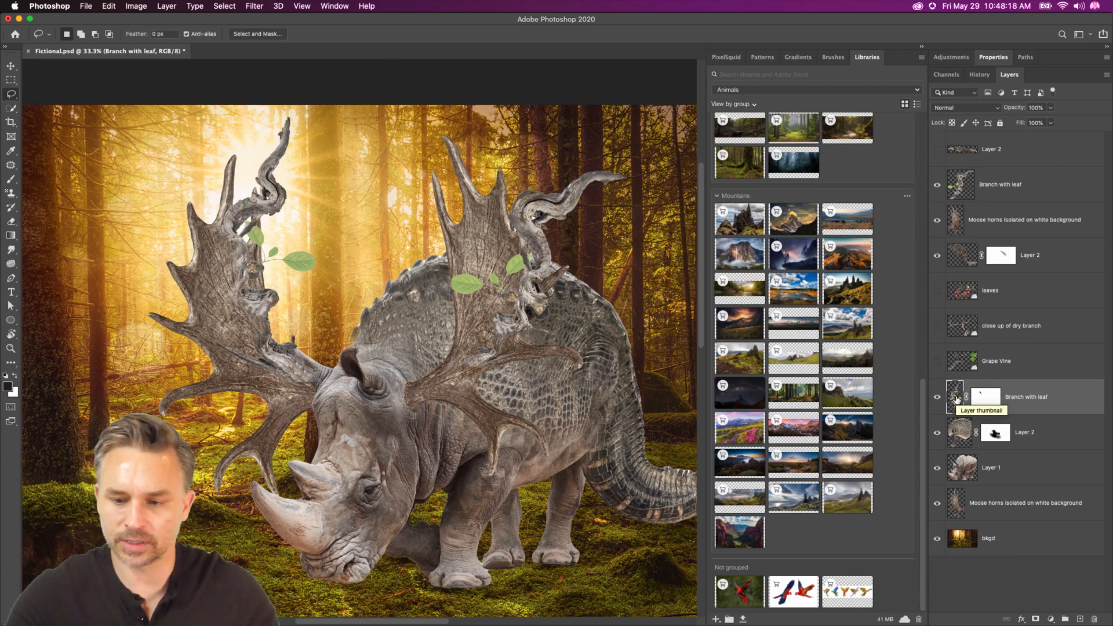
click(1000, 329)
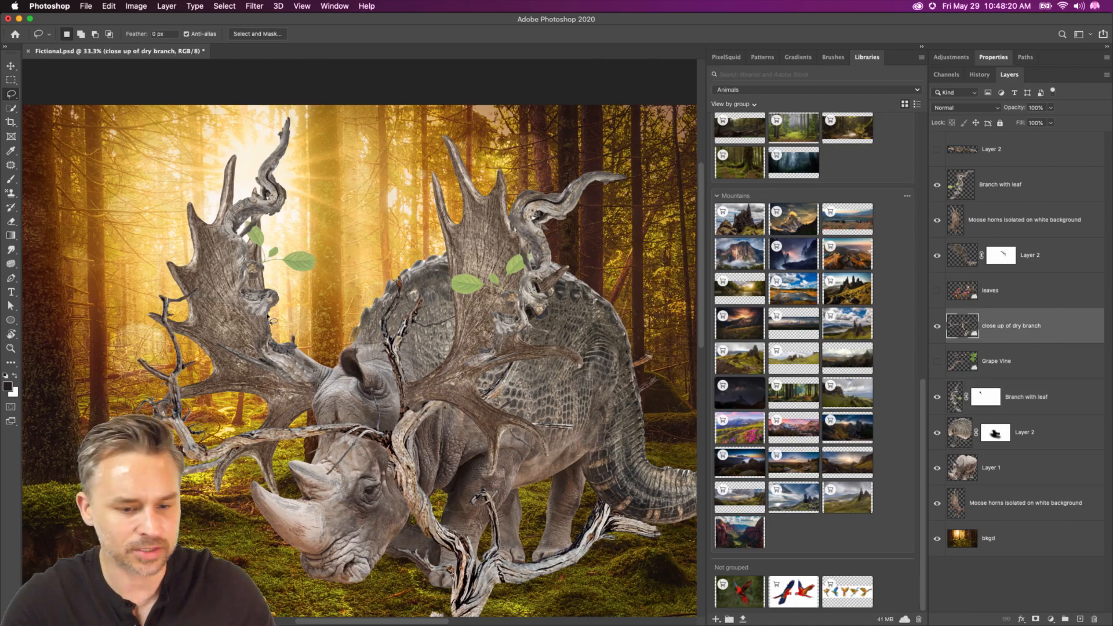
key(super+t)
drag(660, 273, 486, 399)
drag(248, 485, 166, 217)
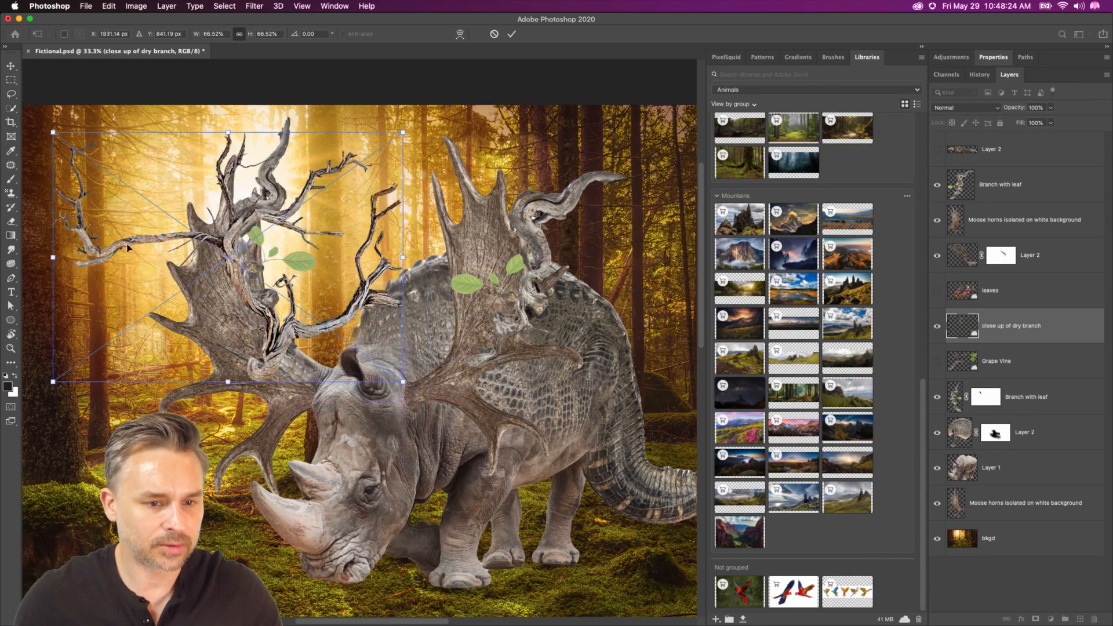
scroll(110, 302, left, 2)
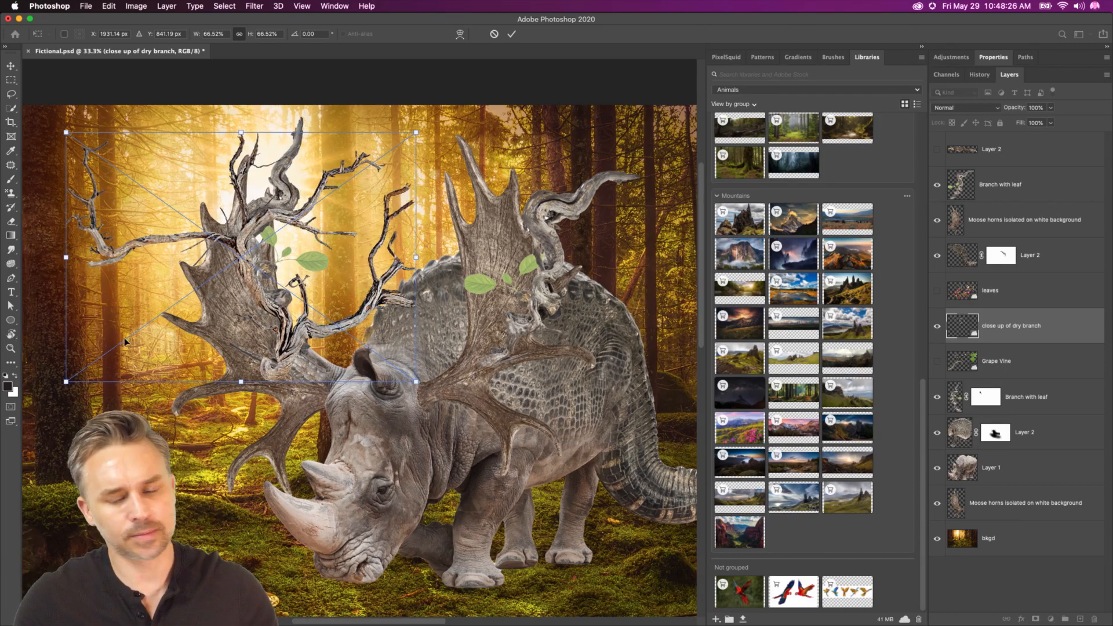
key(Return)
key(l)
- Rasterize the "close up of dry branch" layer and cut its lassoed left-hand limb onto a new layer
right_click(1031, 328)
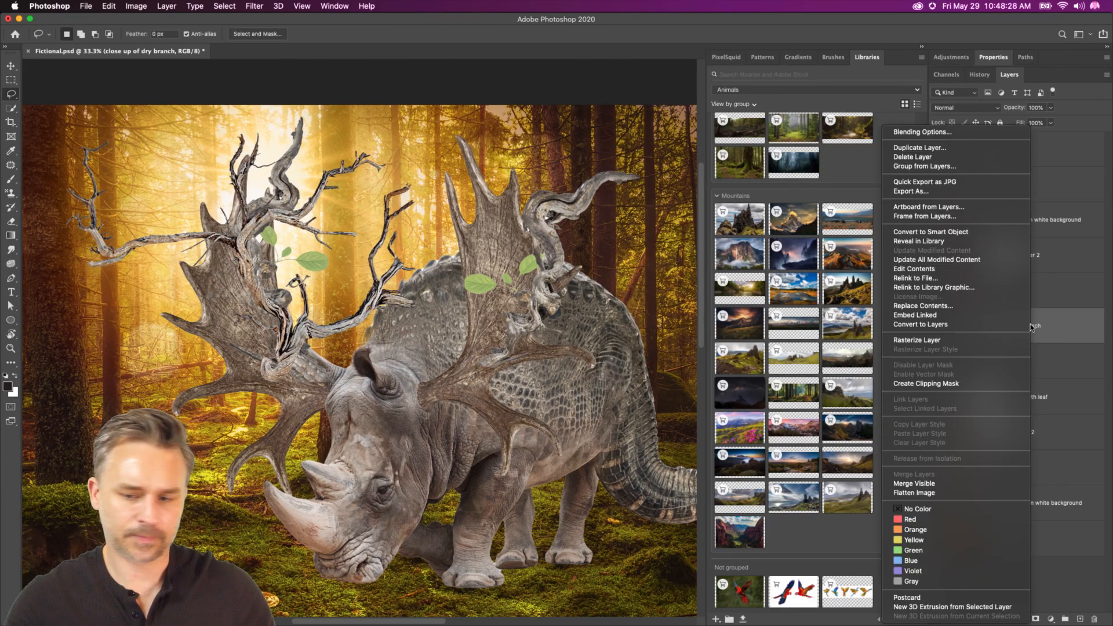
key(Escape)
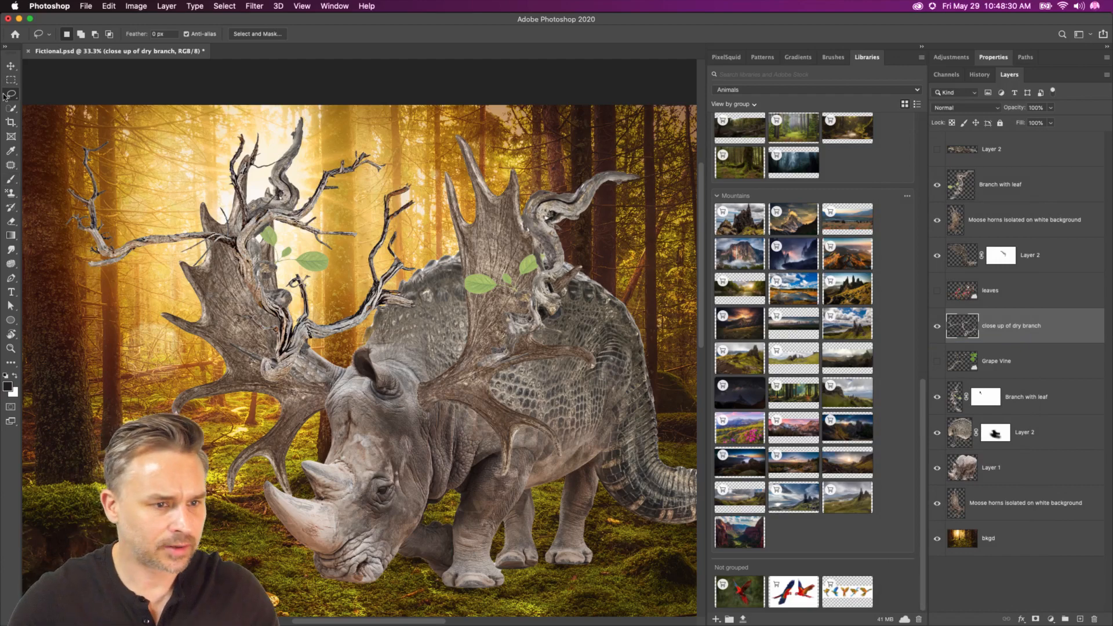
mouse_move(45, 132)
mouse_down()
mouse_move(165, 154)
mouse_move(229, 205)
mouse_up()
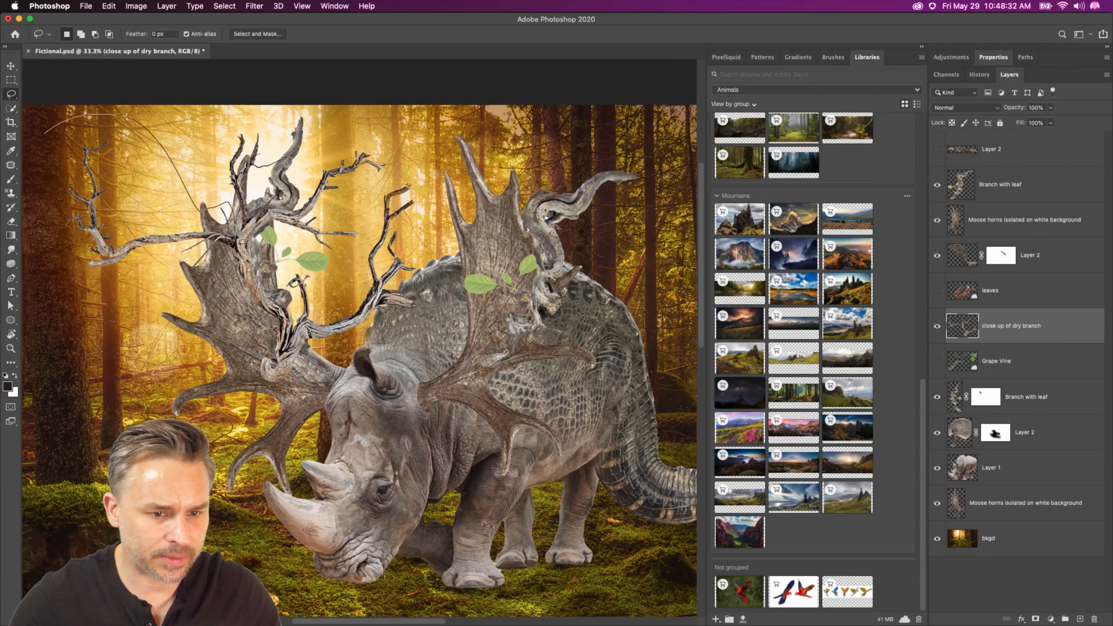
mouse_move(203, 340)
mouse_down()
mouse_move(66, 329)
mouse_move(45, 132)
mouse_up()
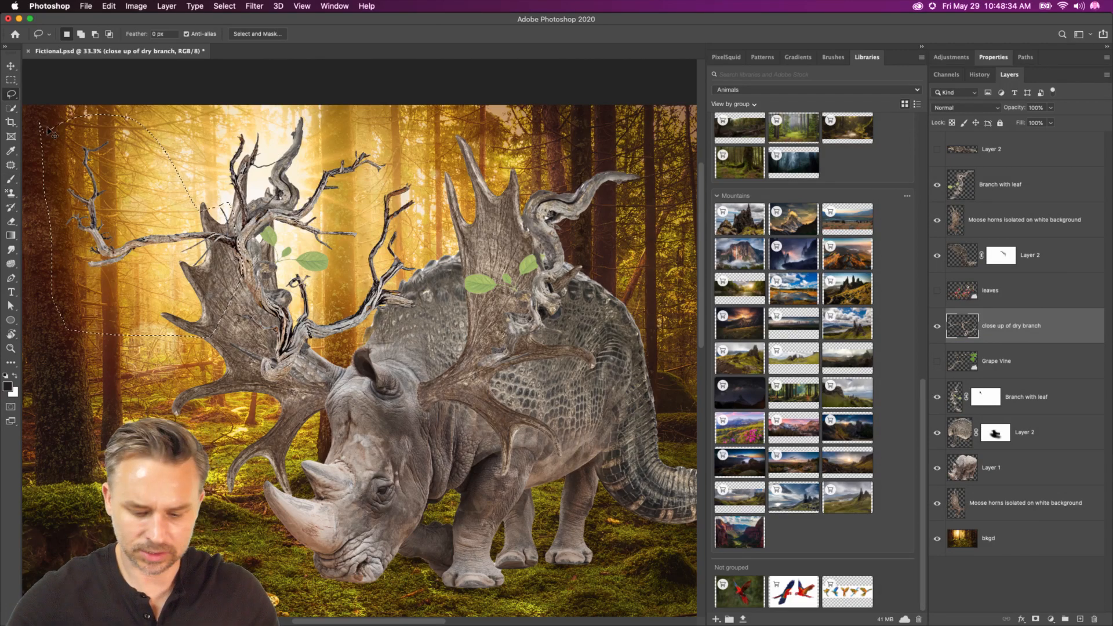
key(ctrl+j)
- Hide the cut-out limb layer and move the remaining dry branch lower over the left antler
click(11, 65)
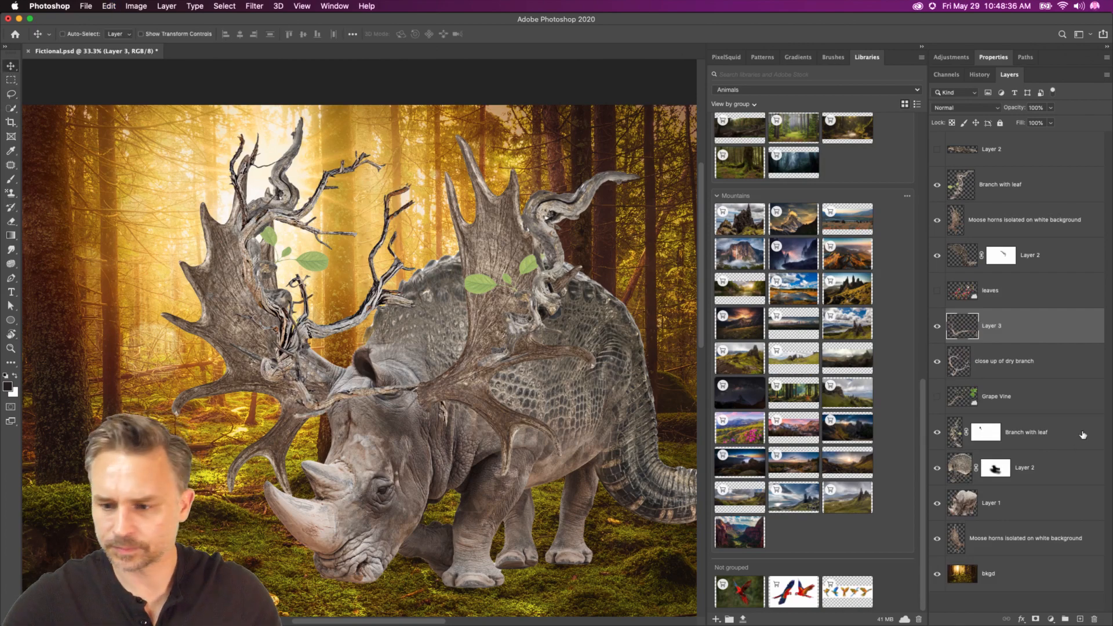
click(937, 326)
click(1016, 362)
drag(195, 254, 99, 234)
- Lasso the lower and right-hand limb of the dry branch, cut it onto its own layer, and hide that layer
click(11, 94)
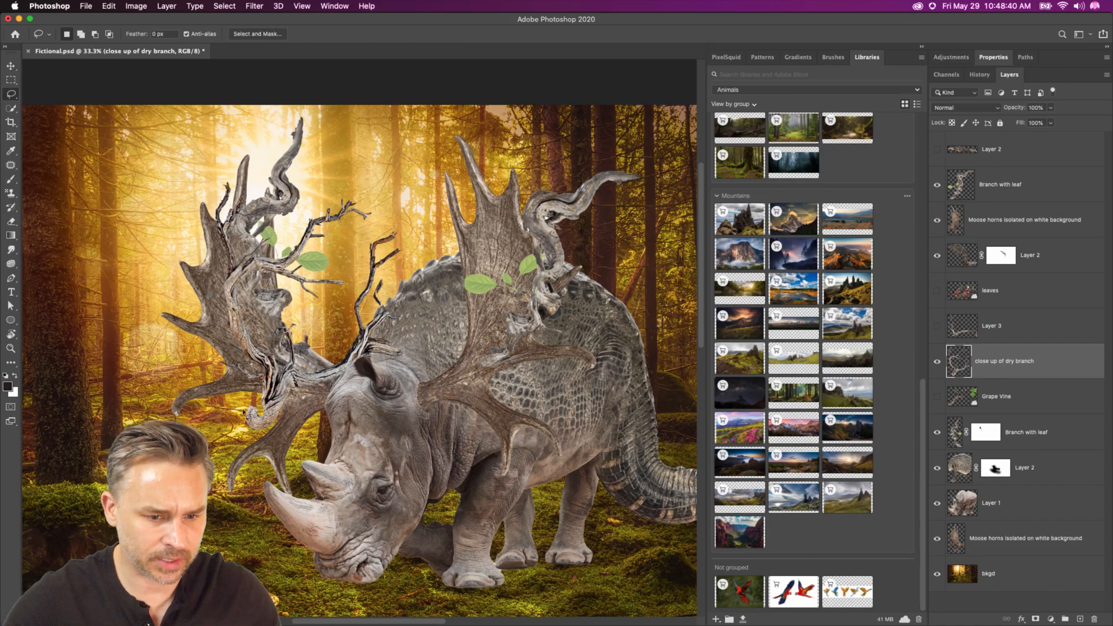
drag(276, 309, 336, 302)
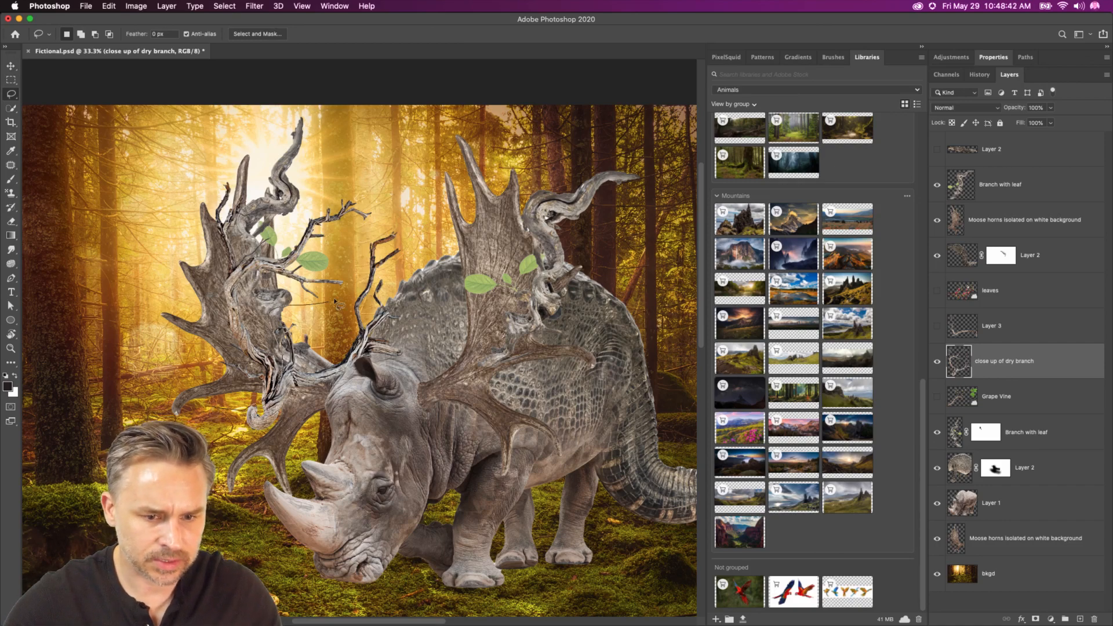
mouse_move(356, 256)
mouse_down()
mouse_move(421, 217)
mouse_move(388, 463)
mouse_move(261, 522)
mouse_move(174, 415)
mouse_up()
key(super+j)
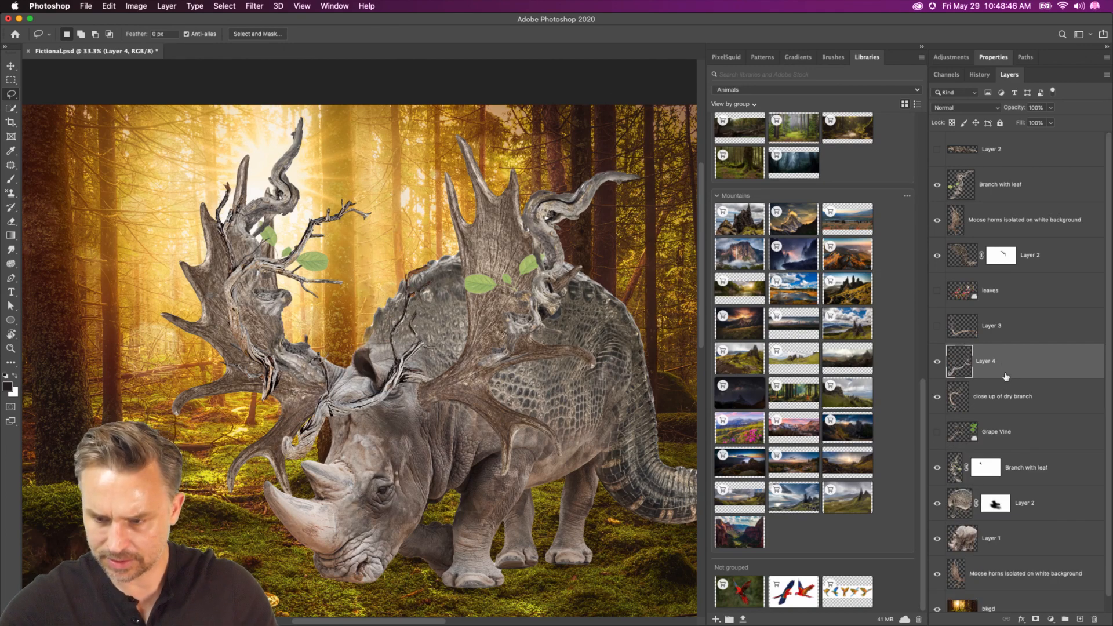
click(937, 362)
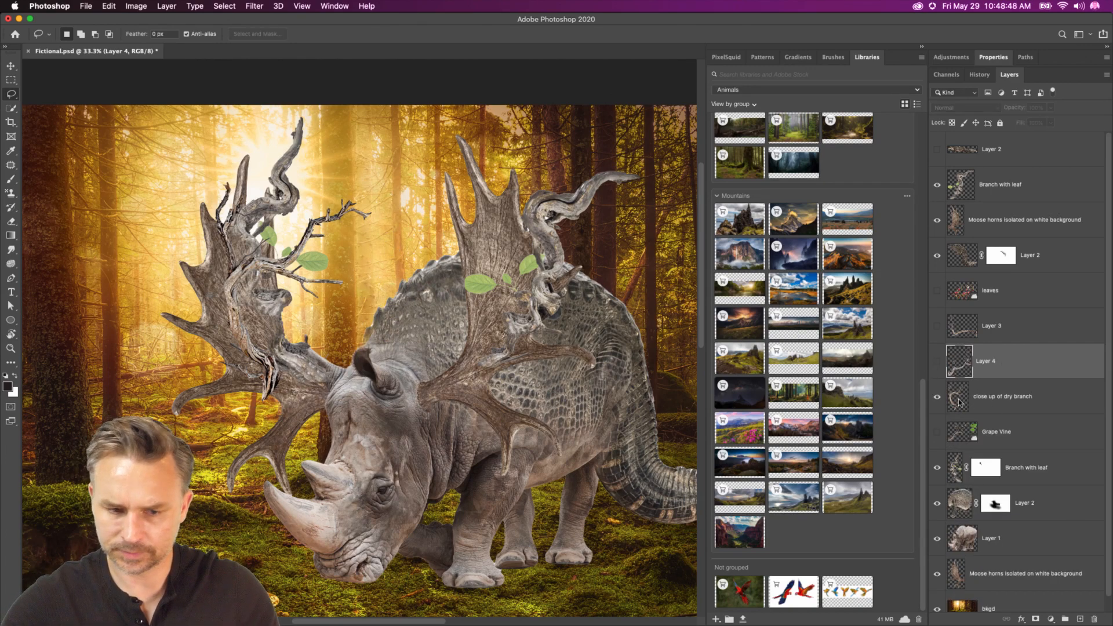
- Rotate the remaining dry branch to -42.06° at 96.90% scale and fit it onto the upper outer edge of the left antler
click(1003, 396)
key(v)
drag(203, 235, 163, 208)
key(super+t)
drag(97, 165, 76, 295)
drag(189, 316, 169, 287)
drag(255, 287, 234, 262)
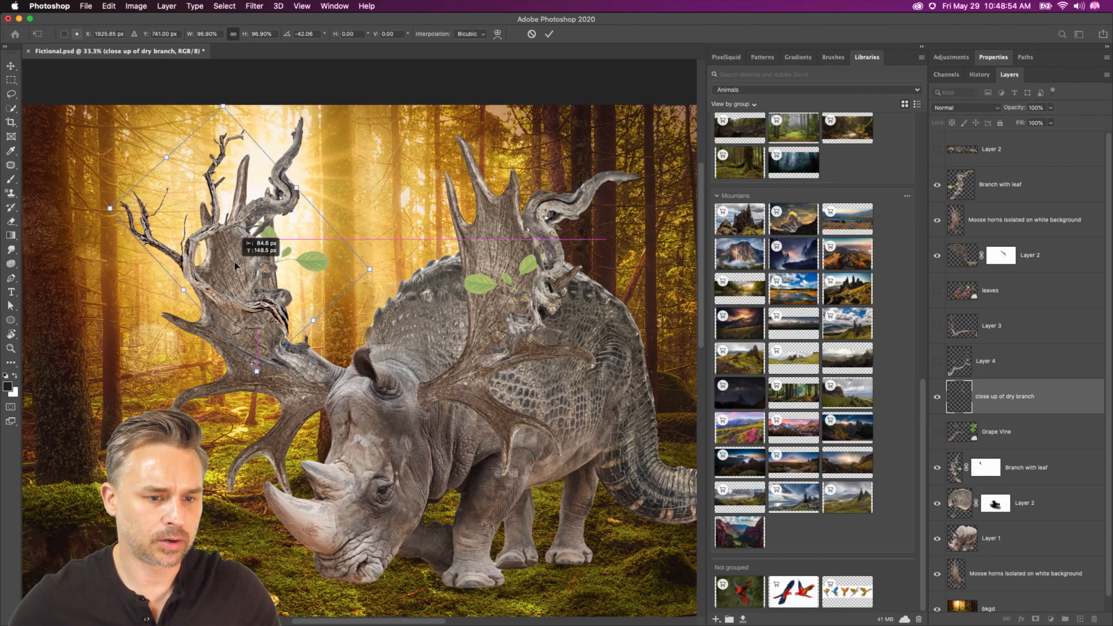
key(Return)
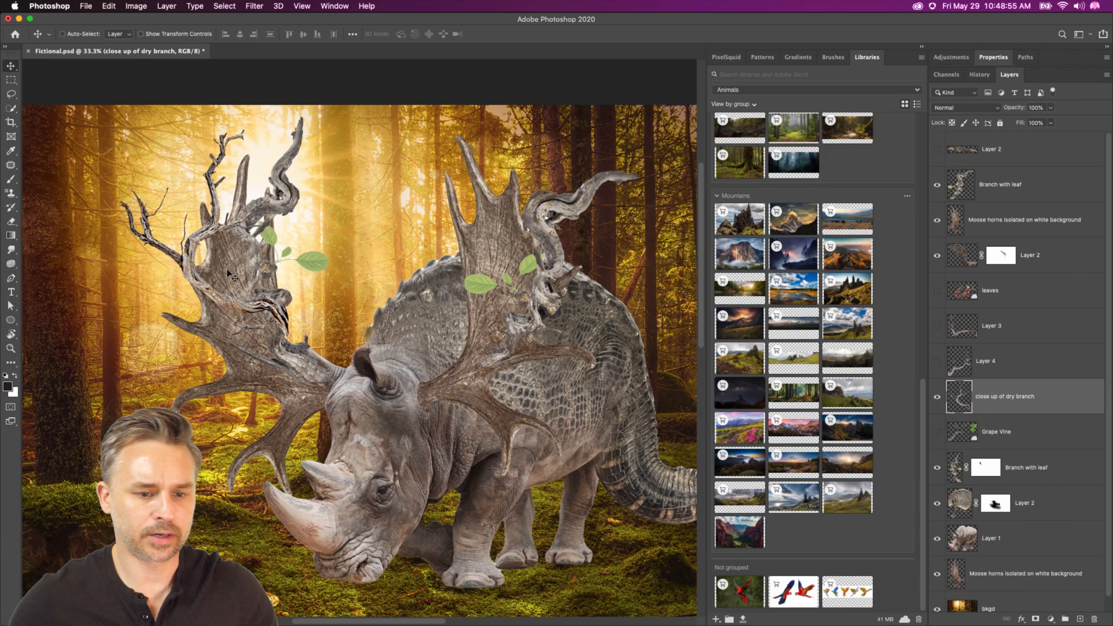
- Add a mask to the "close up of dry branch" layer and fade its base into the antler with a 250 px black brush at 20% flow
click(1037, 619)
key(b)
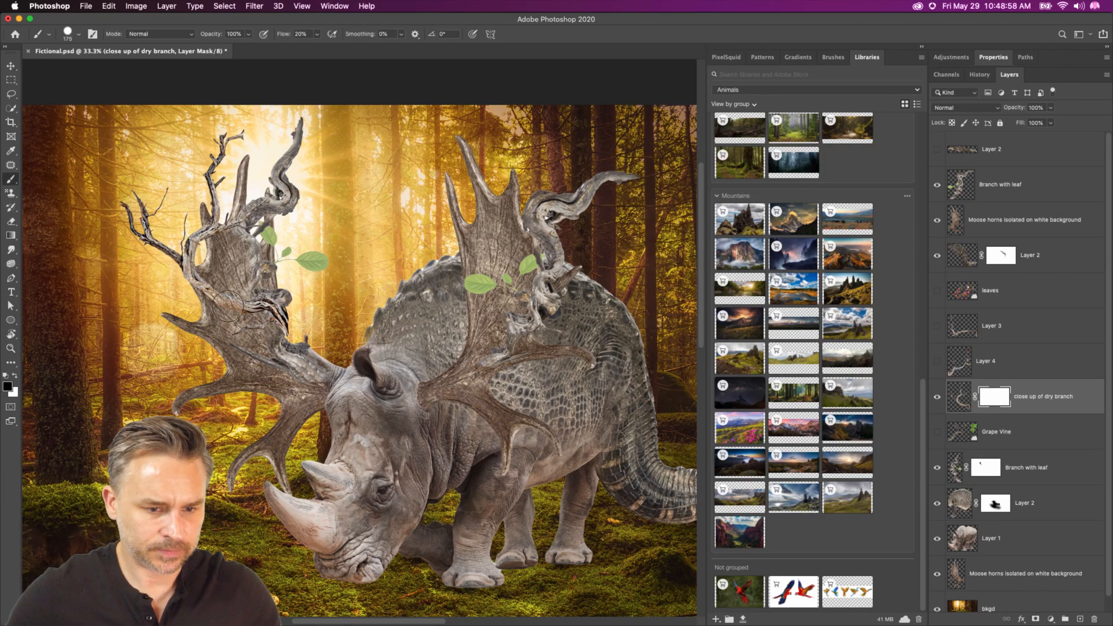
key(bracketright)
key(bracketright)
key(bracketright)
key(bracketright)
key(bracketright)
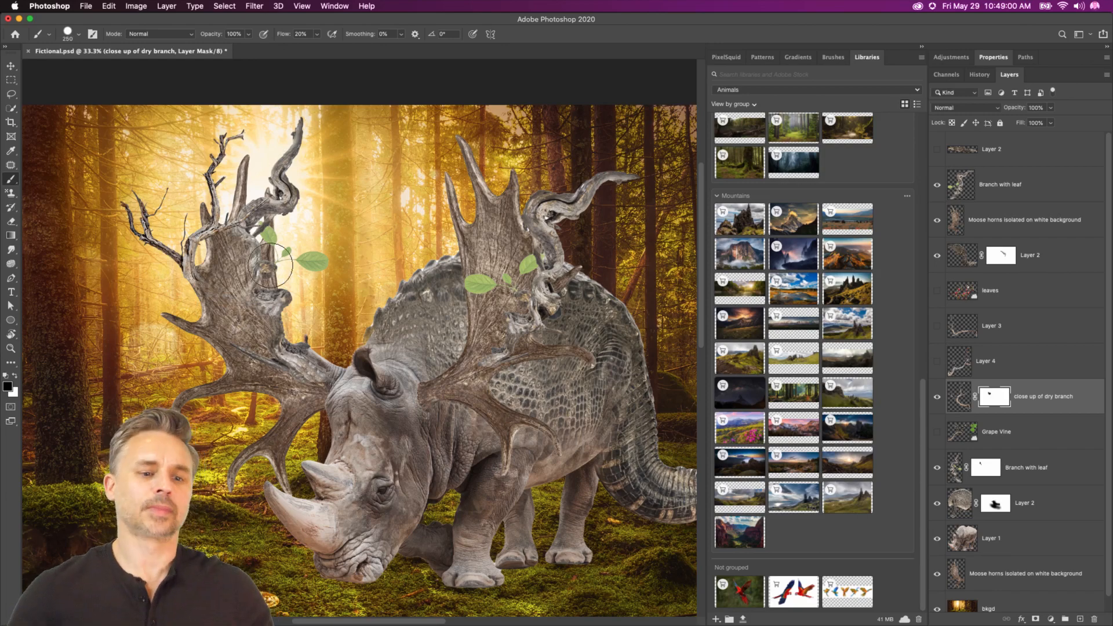
drag(241, 238, 253, 223)
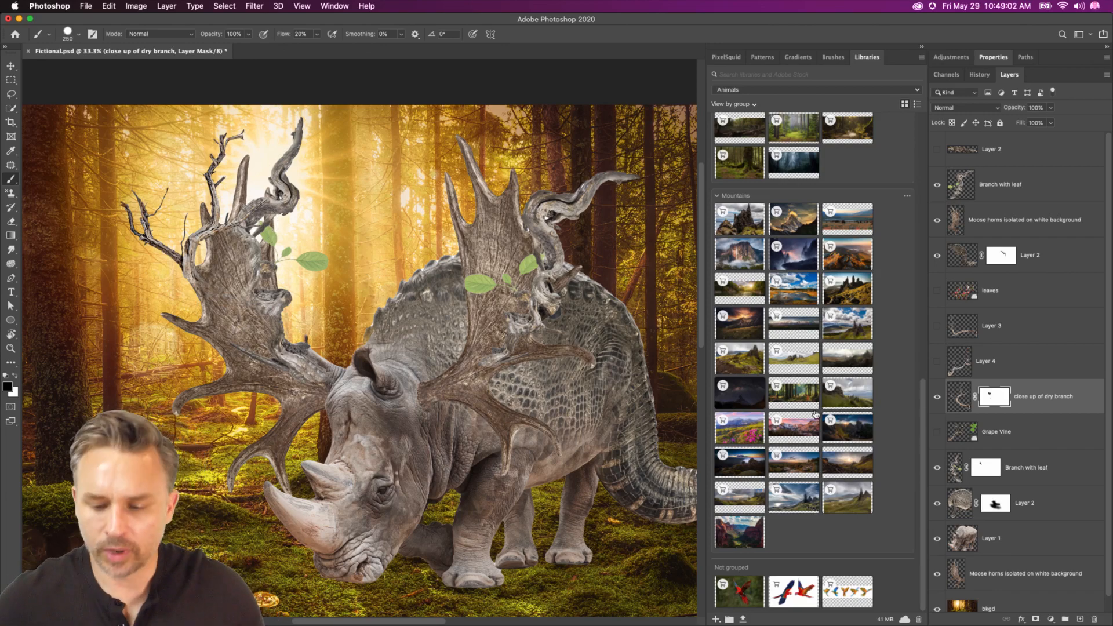
- Show "Layer 4", position its dry limb beside the right antler's branch, and move the layer above the top "Branch with leaf" layer
click(959, 364)
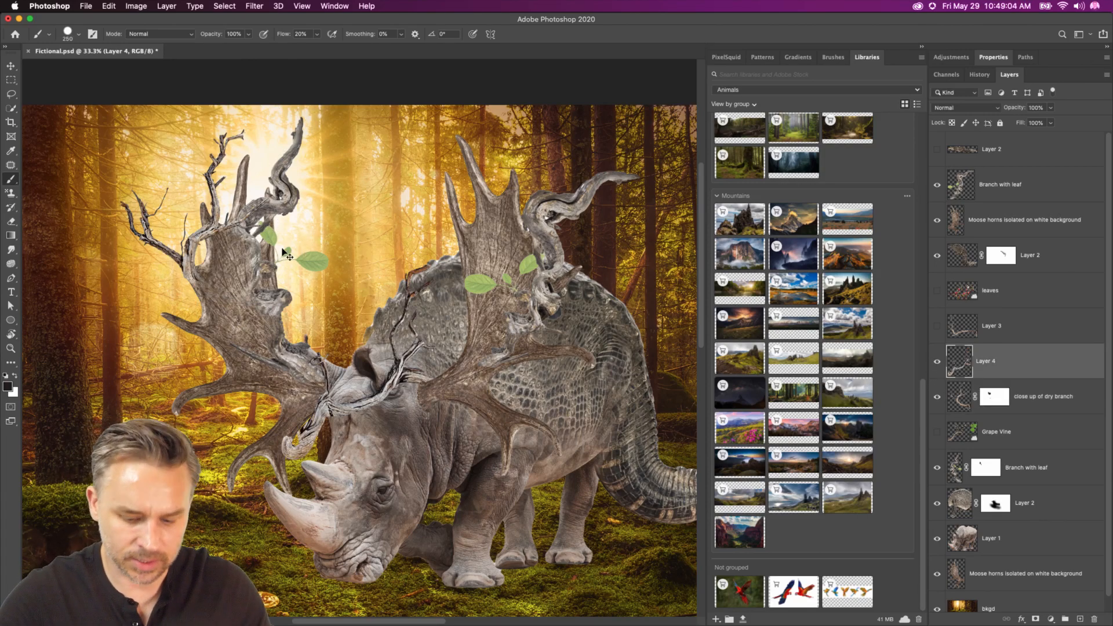
key(super+t)
drag(401, 327, 570, 180)
mouse_move(470, 244)
mouse_down()
mouse_move(434, 402)
mouse_move(481, 414)
mouse_move(485, 467)
mouse_move(502, 465)
mouse_up()
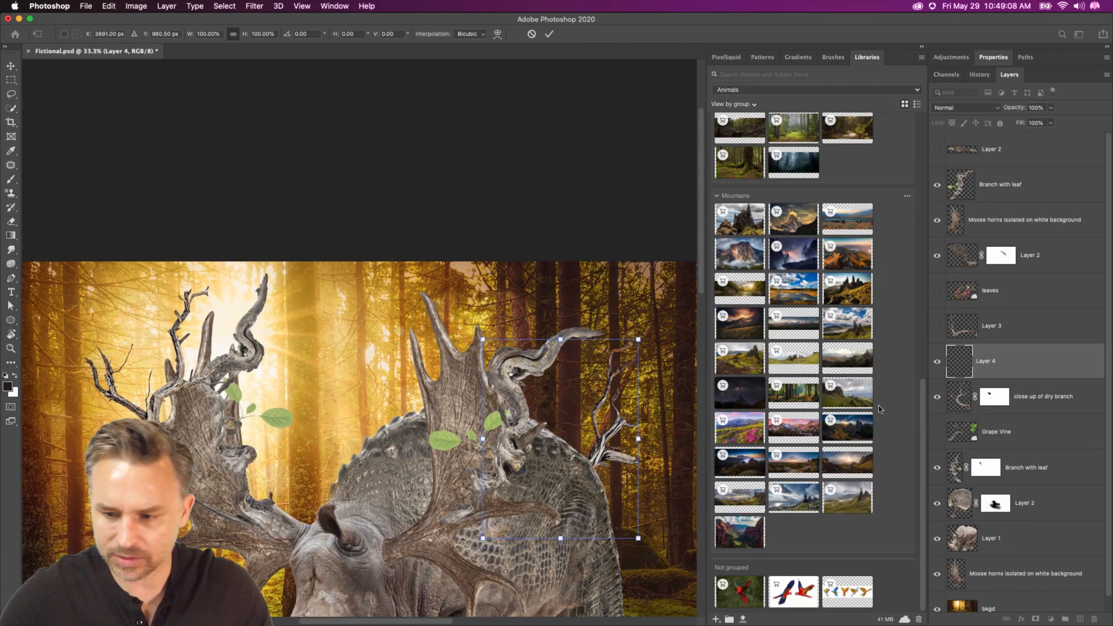
key(Return)
drag(1011, 372, 1011, 191)
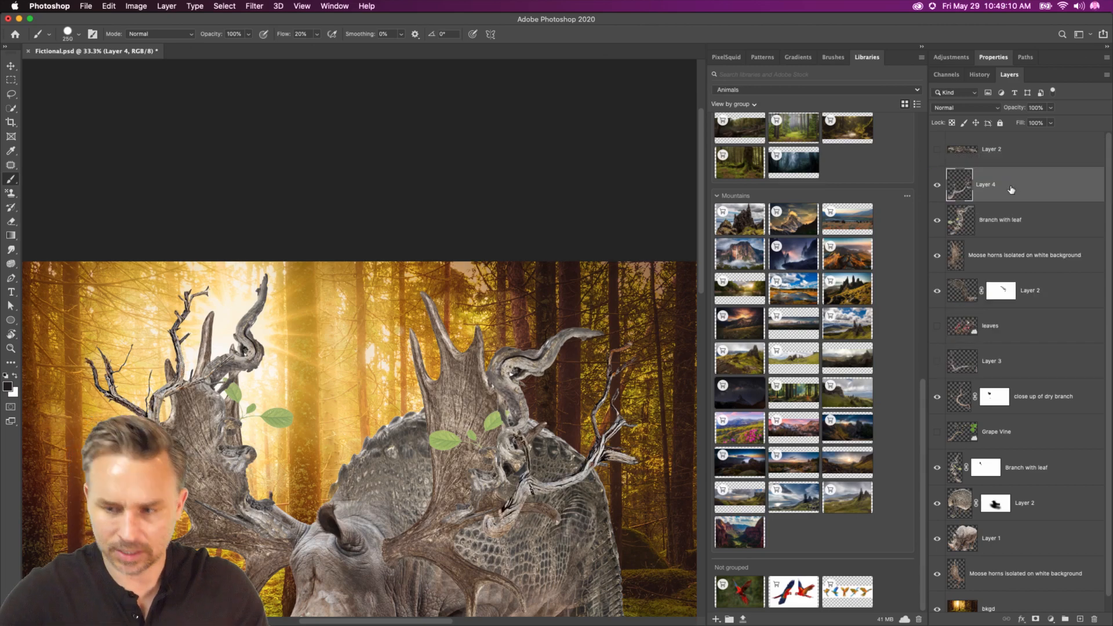
- Rotate the "Layer 4" dry limb to about 21° so it extends outward from the right antler's branch
key(super+t)
drag(459, 319, 497, 289)
drag(503, 408, 505, 433)
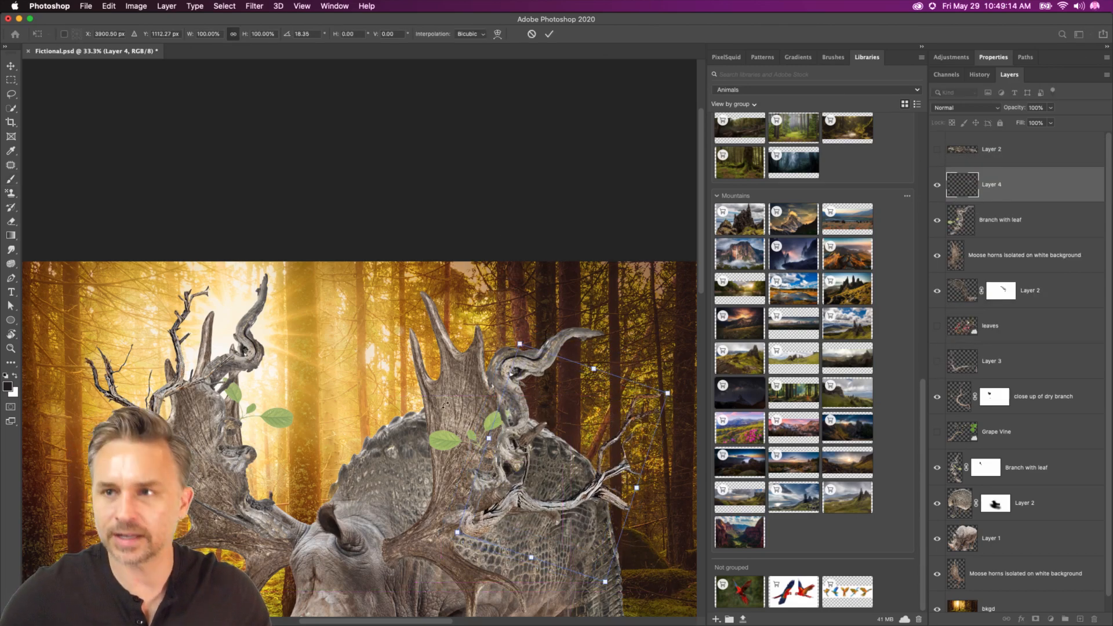
scroll(356, 397, down, 5)
key(Return)
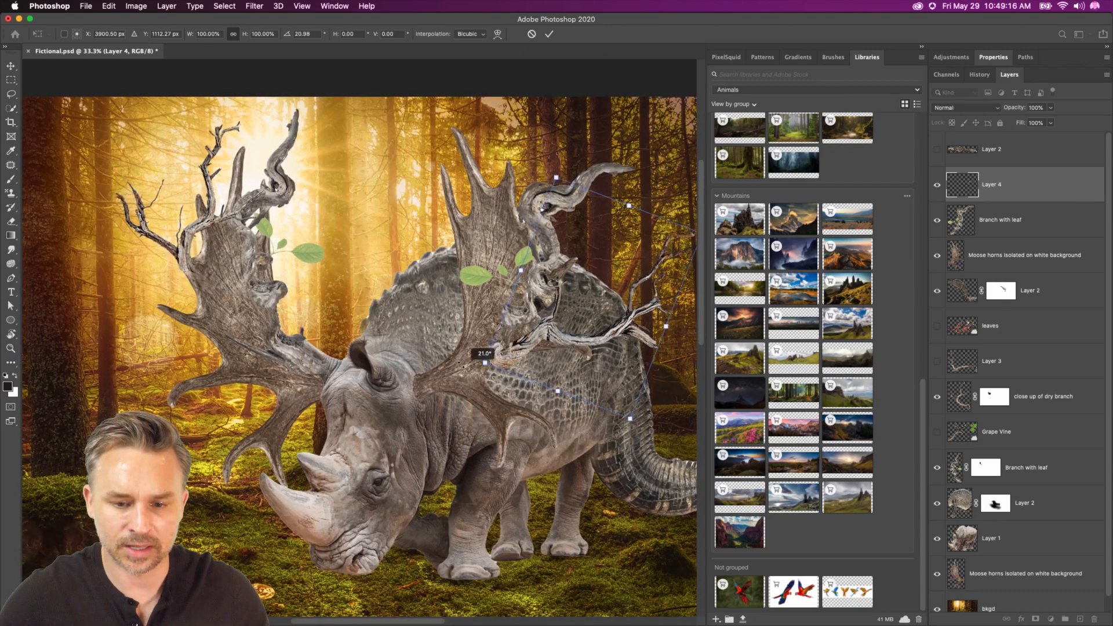
- Check which layers lie beneath several spots on the right antler and its branches
key(b)
click(9, 67)
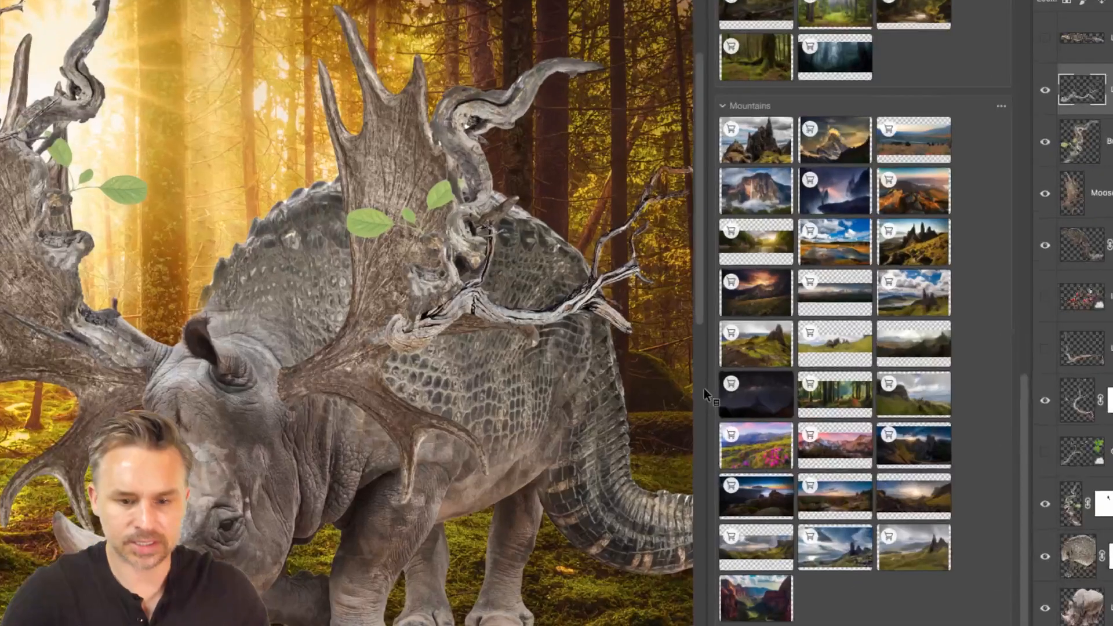
right_click(474, 311)
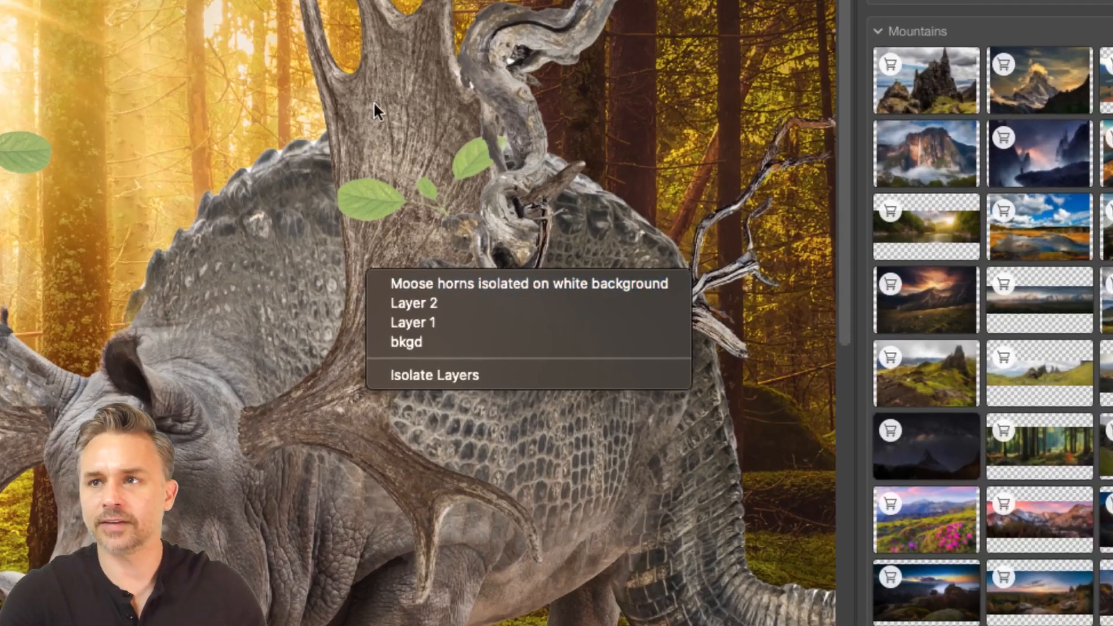
right_click(478, 229)
right_click(506, 297)
right_click(472, 254)
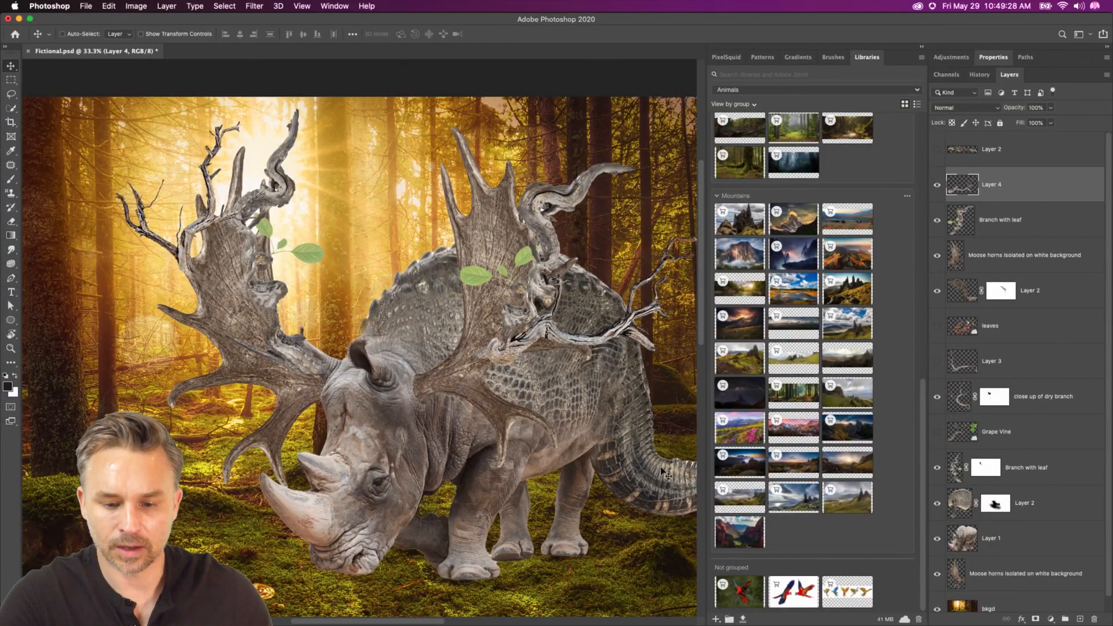
- Select the mask of the "Layer 2" below the top moose horns layer and compare the canvas with that layer hidden and shown
click(956, 503)
scroll(951, 472, down, 1)
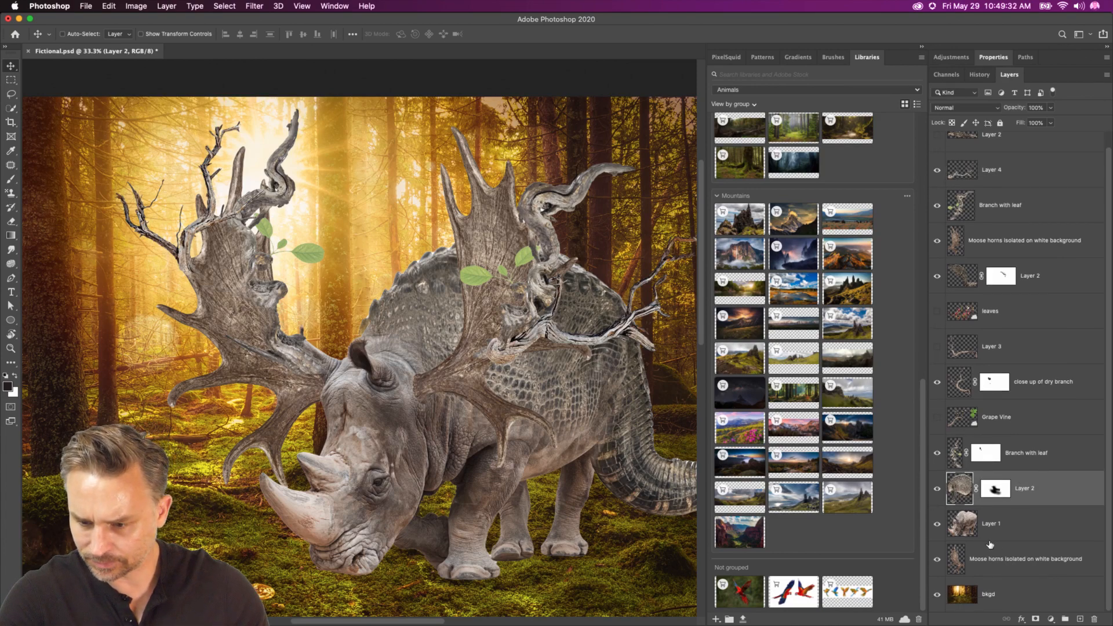
click(1042, 278)
click(1001, 276)
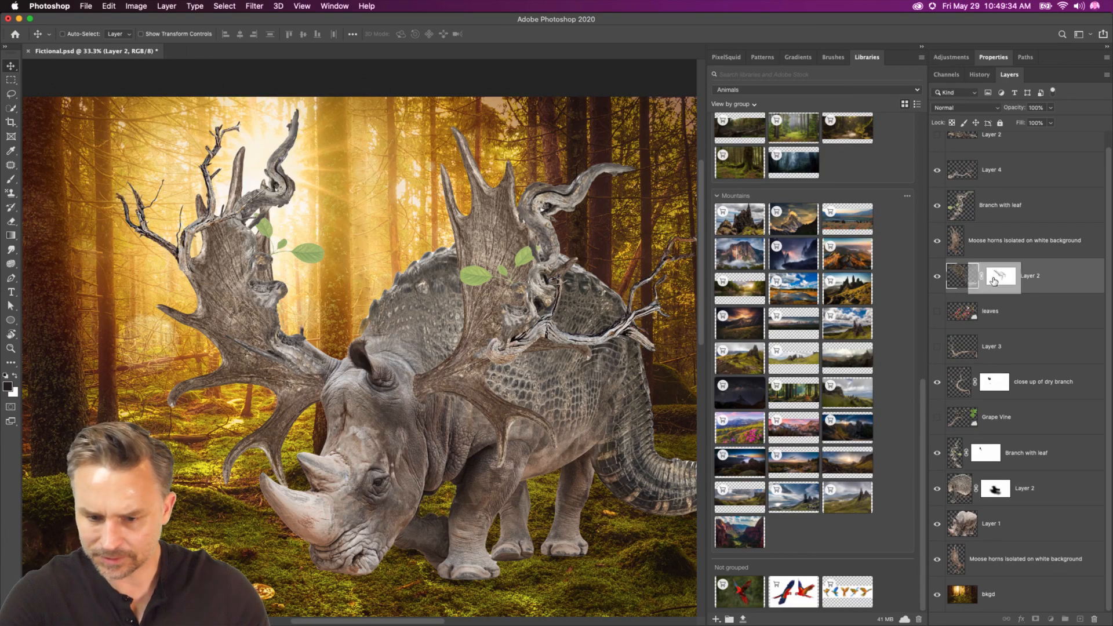
key(b)
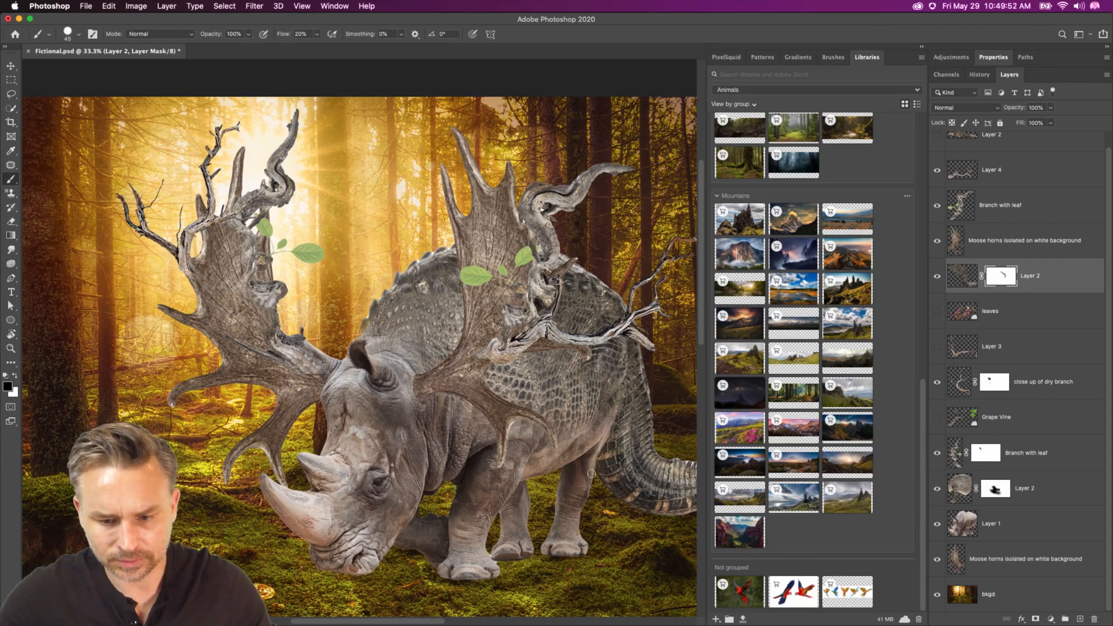
click(936, 277)
click(936, 277)
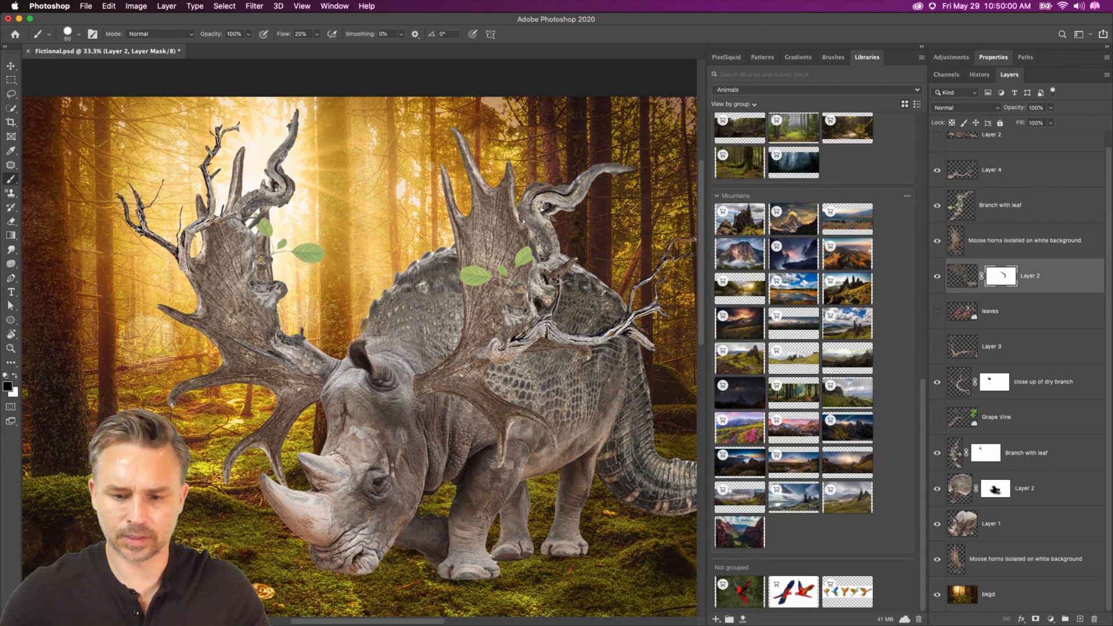
drag(447, 338, 415, 391)
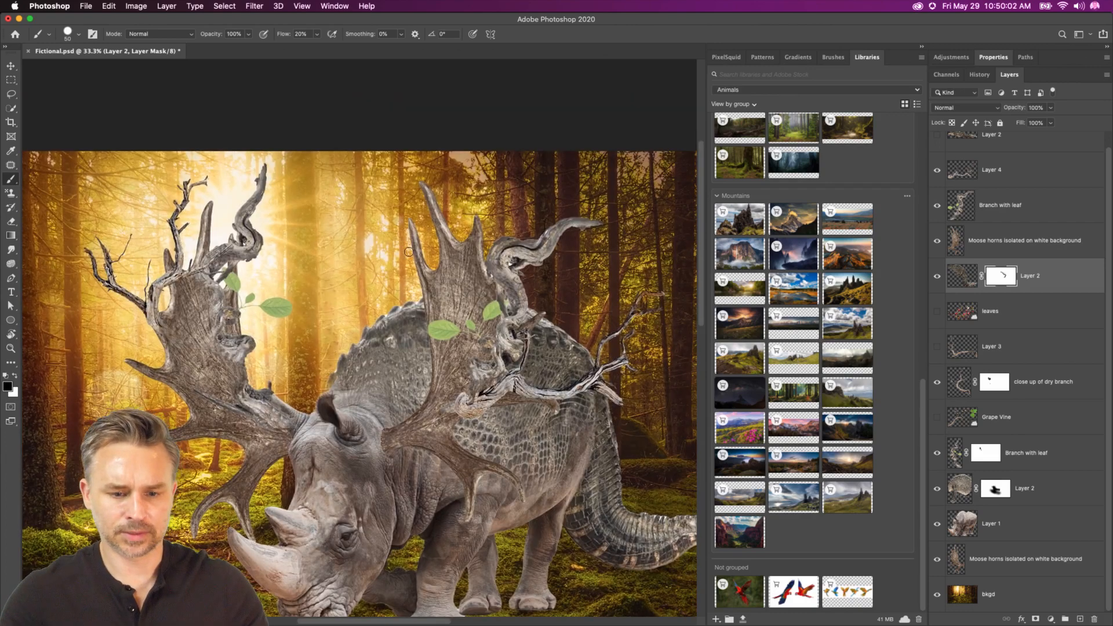
- Darken the top "Moose horns isolated on white background" layer with Levels, raising the shadow input level to about 10
key(super+minus)
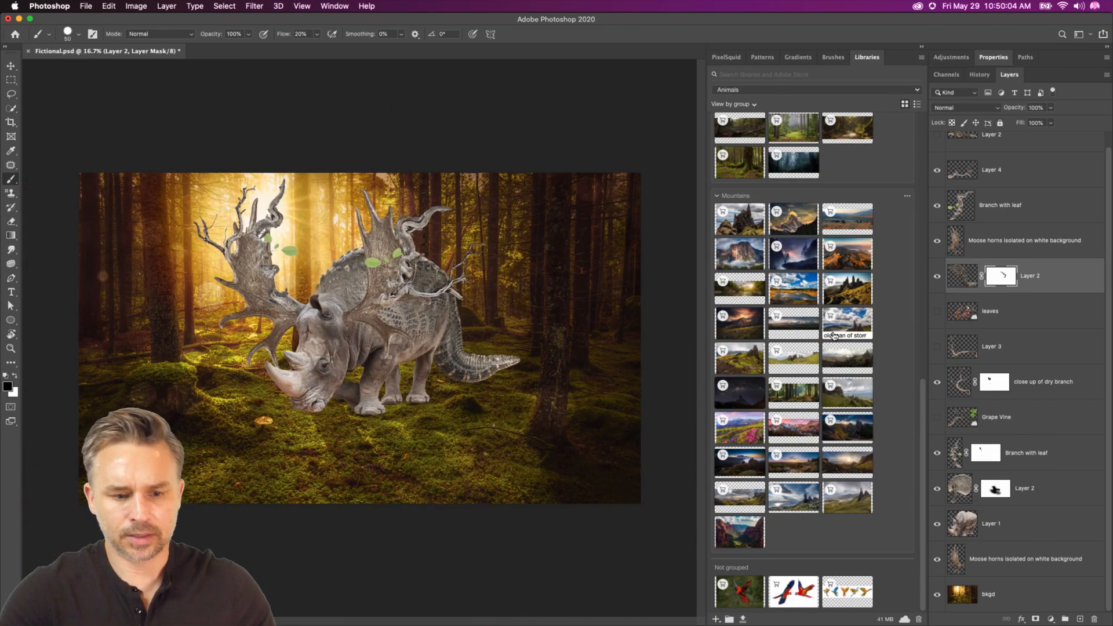
click(1012, 242)
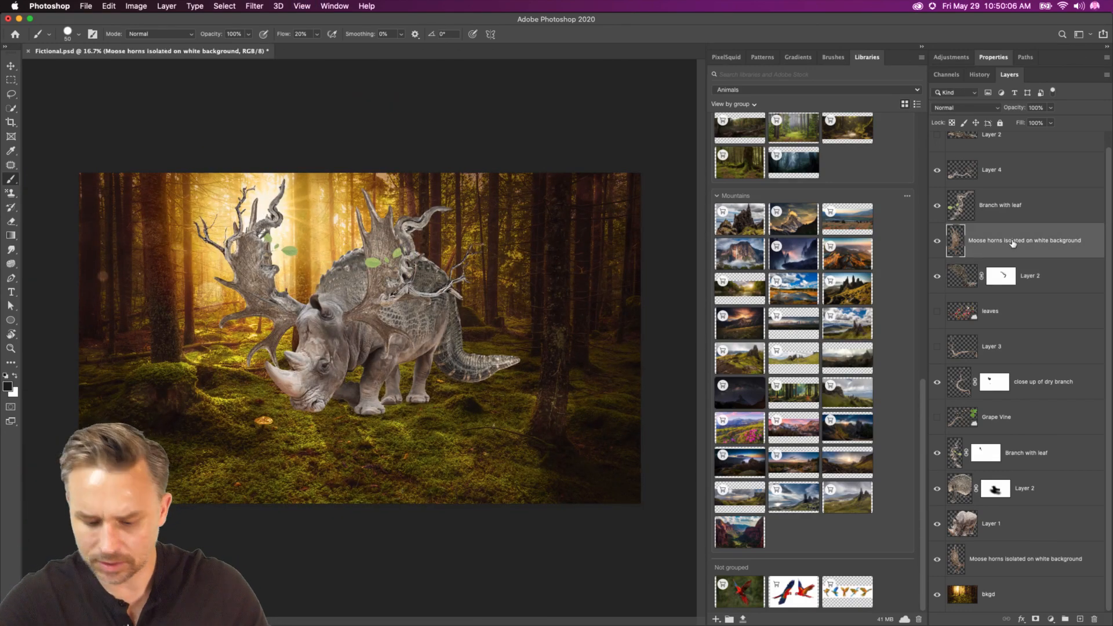
key(super+l)
mouse_move(837, 340)
mouse_down()
mouse_move(933, 340)
mouse_move(813, 340)
mouse_move(847, 342)
mouse_up()
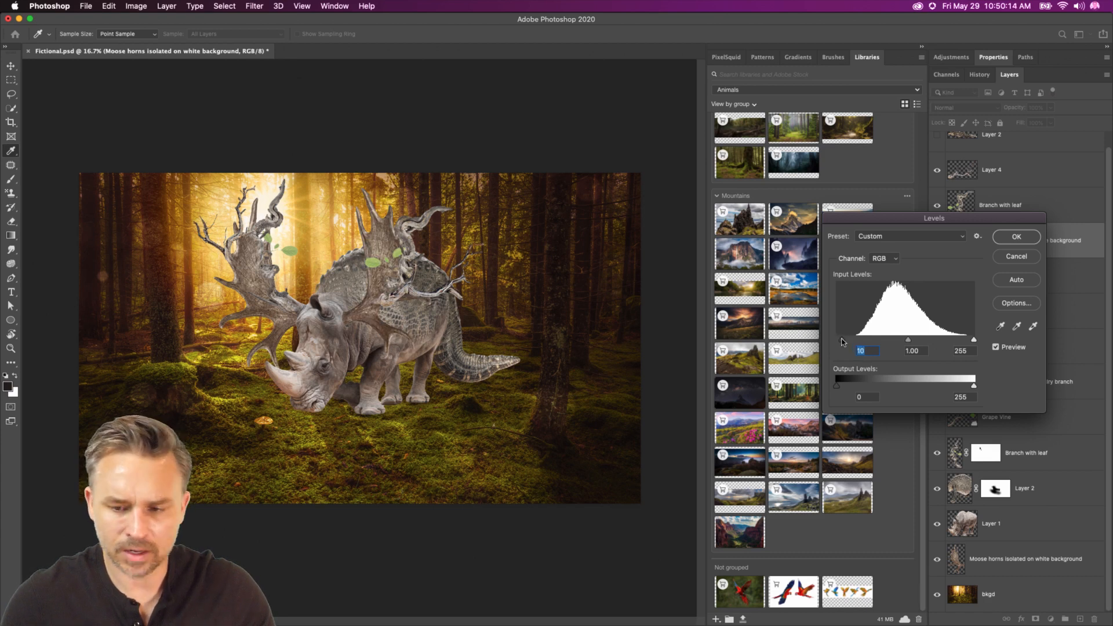
key(Return)
key(b)
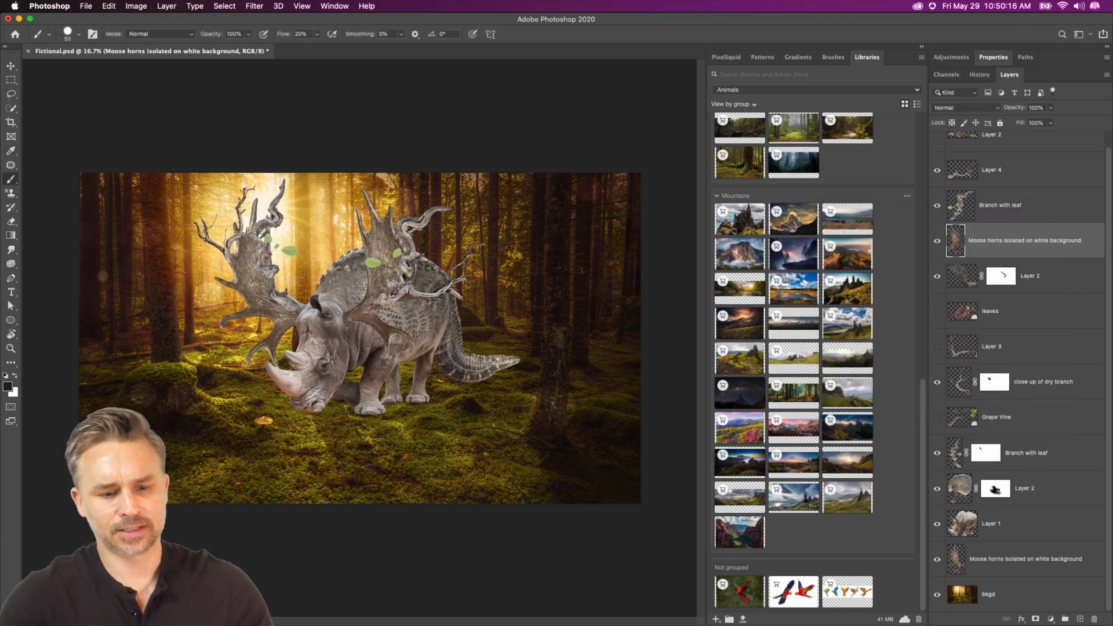
- Show "Layer 3" and move its dry limb over to the lower outer part of the left antler
key(super+plus)
key(super+plus)
drag(230, 230, 270, 279)
click(937, 346)
click(992, 347)
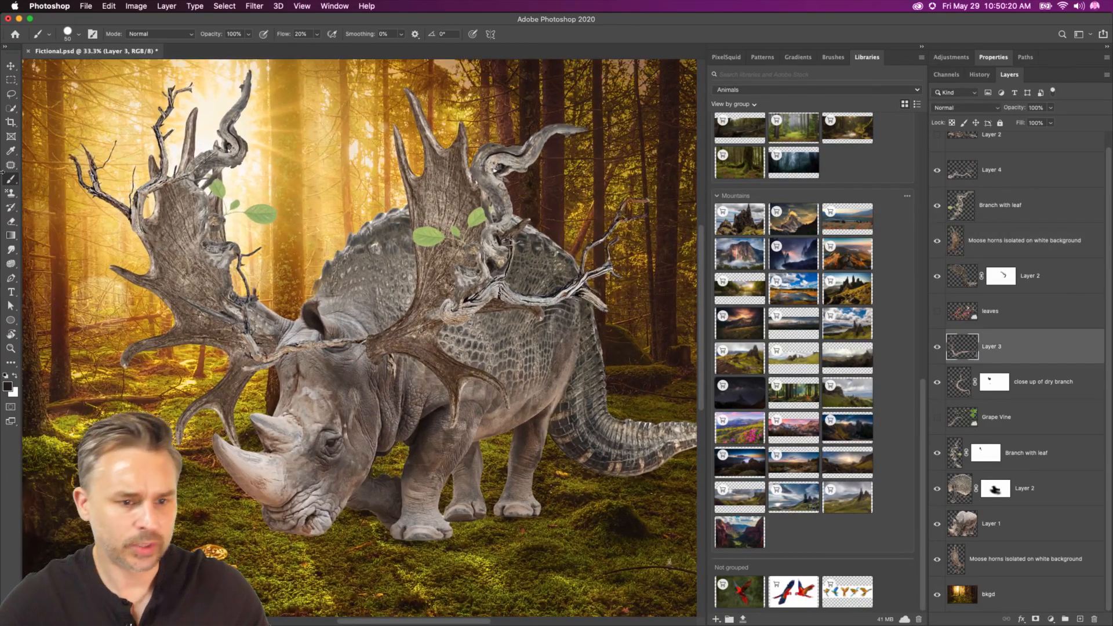
click(9, 64)
drag(244, 303, 79, 237)
- Rotate the "Layer 3" limb and align its base with the left antler's lower outer tine
key(super+t)
drag(41, 141, 57, 121)
drag(106, 207, 77, 221)
drag(193, 283, 185, 290)
key(Return)
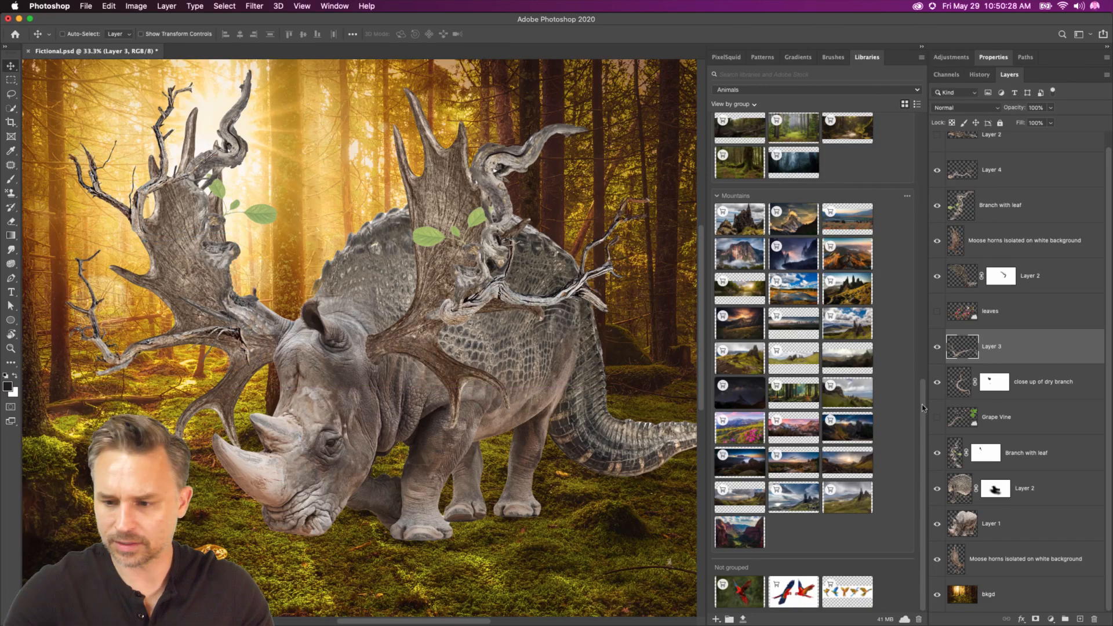
- Add a mask to "Layer 3" and fade the limb's base into the antler with a 150 px black brush at 20% flow
click(1035, 619)
key(b)
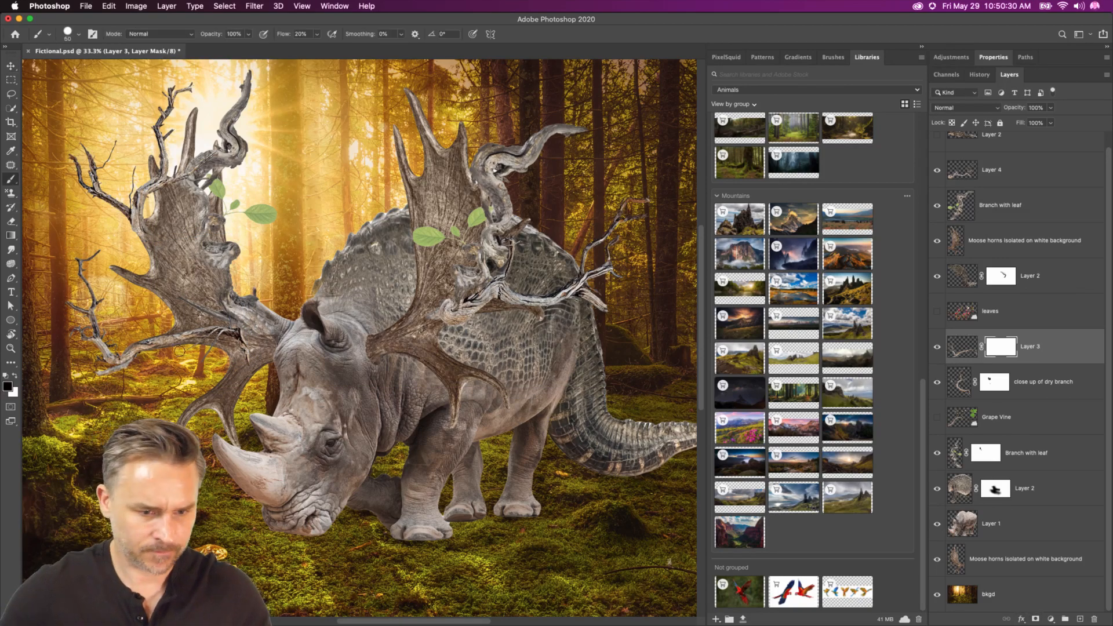
mouse_move(189, 332)
mouse_down()
mouse_move(222, 342)
mouse_move(255, 349)
mouse_move(153, 351)
mouse_up()
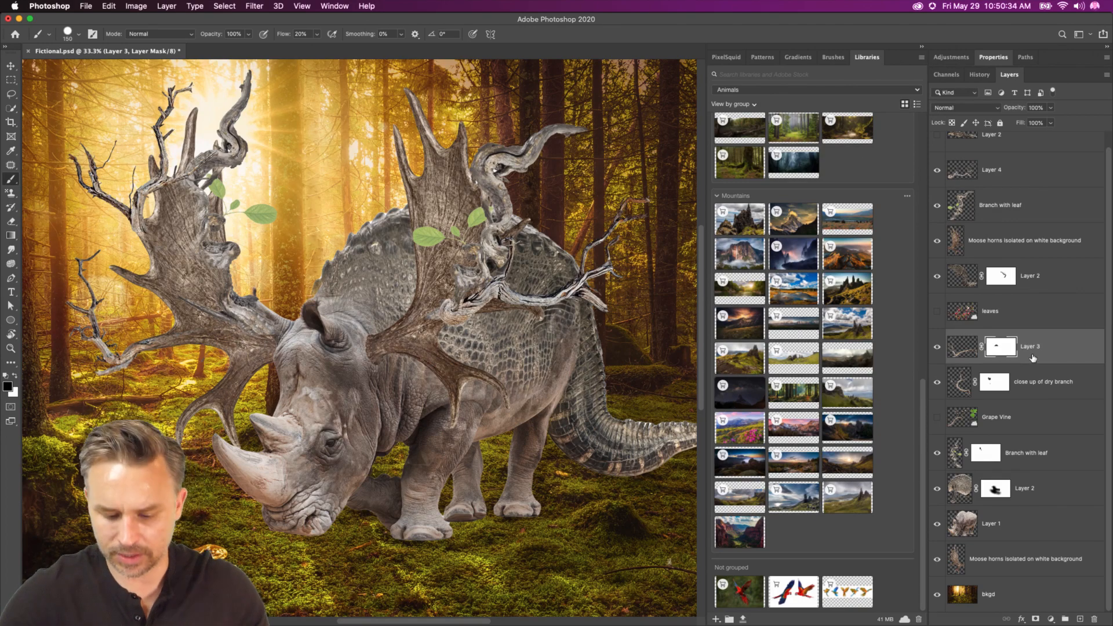
- Duplicate "Layer 3", flip the copy horizontally, move it to the right antler, and place its layer above "Layer 4"
key(super+j)
key(super+t)
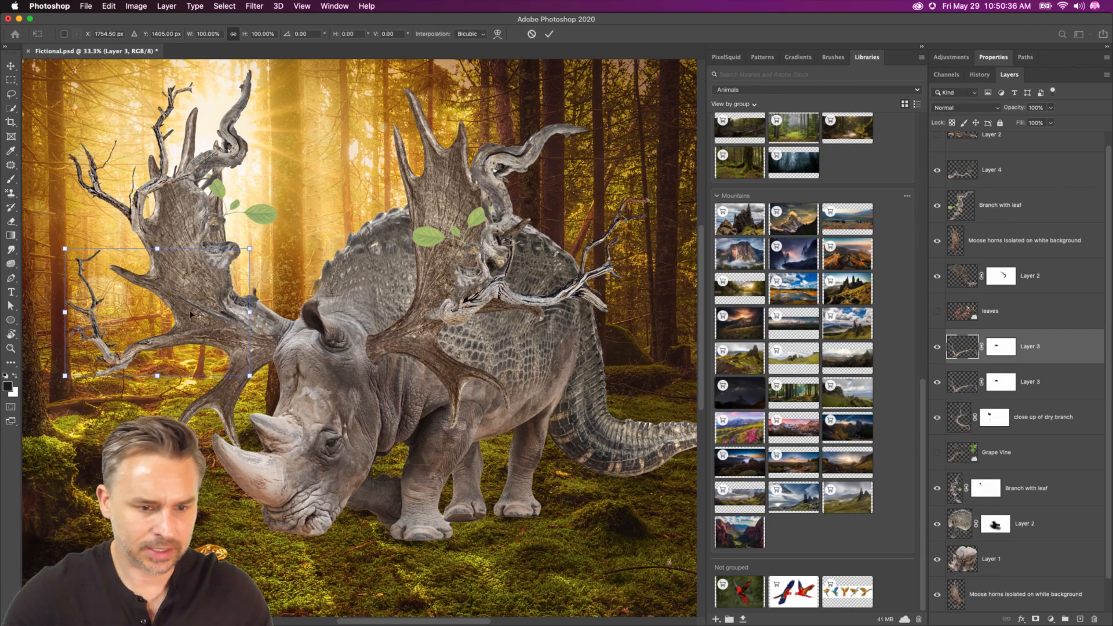
right_click(88, 309)
click(108, 485)
drag(203, 322, 507, 203)
key(Return)
key(b)
drag(1047, 348, 1036, 181)
scroll(308, 119, up, 1)
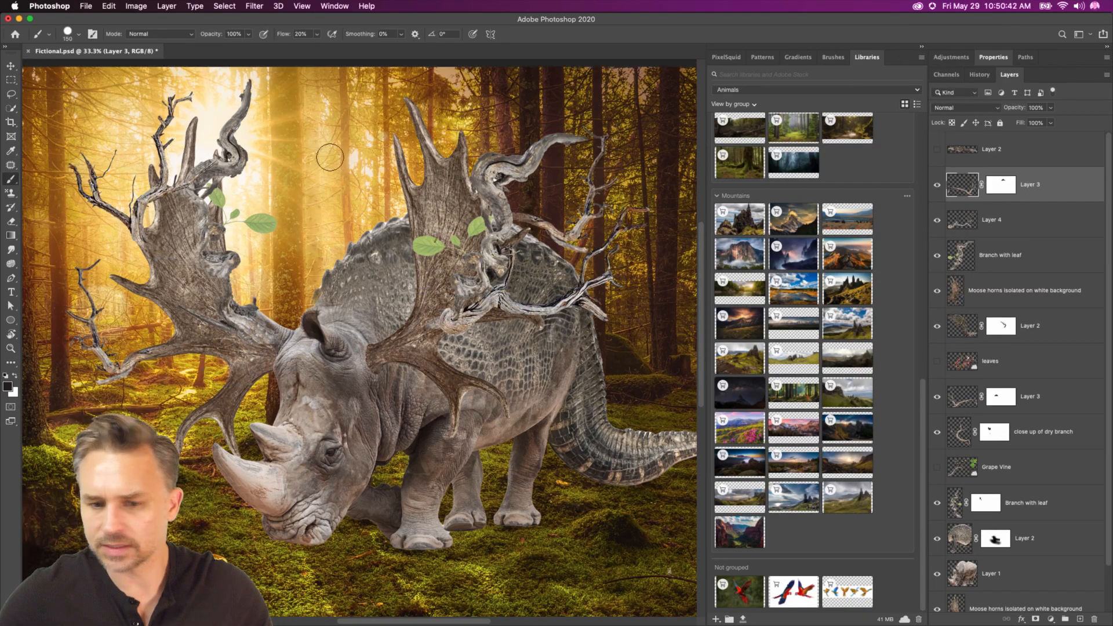
- Rotate the copied "Layer 3" limb upright, fit it onto the right antler's upper tines, and select its mask
key(super+t)
drag(350, 147, 397, 317)
drag(523, 203, 400, 177)
key(Return)
click(990, 186)
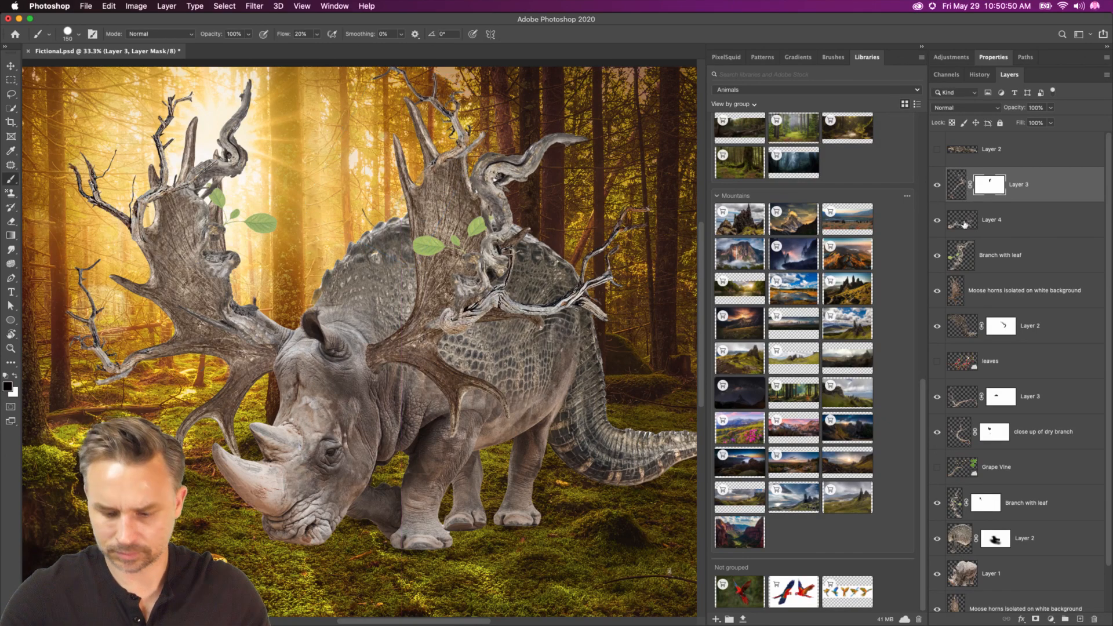
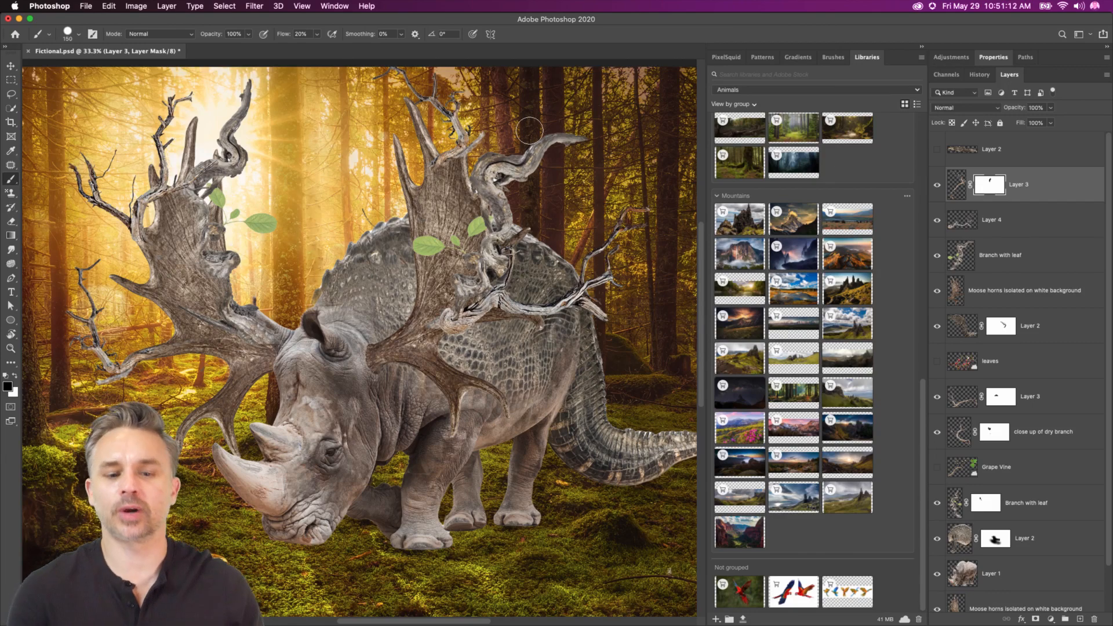
- Add a mask to "Layer 4" and blend the limb's base into the right antler with a 250 px black brush at 20% flow
key(v)
key(super)
super+click(441, 327)
click(938, 221)
click(938, 221)
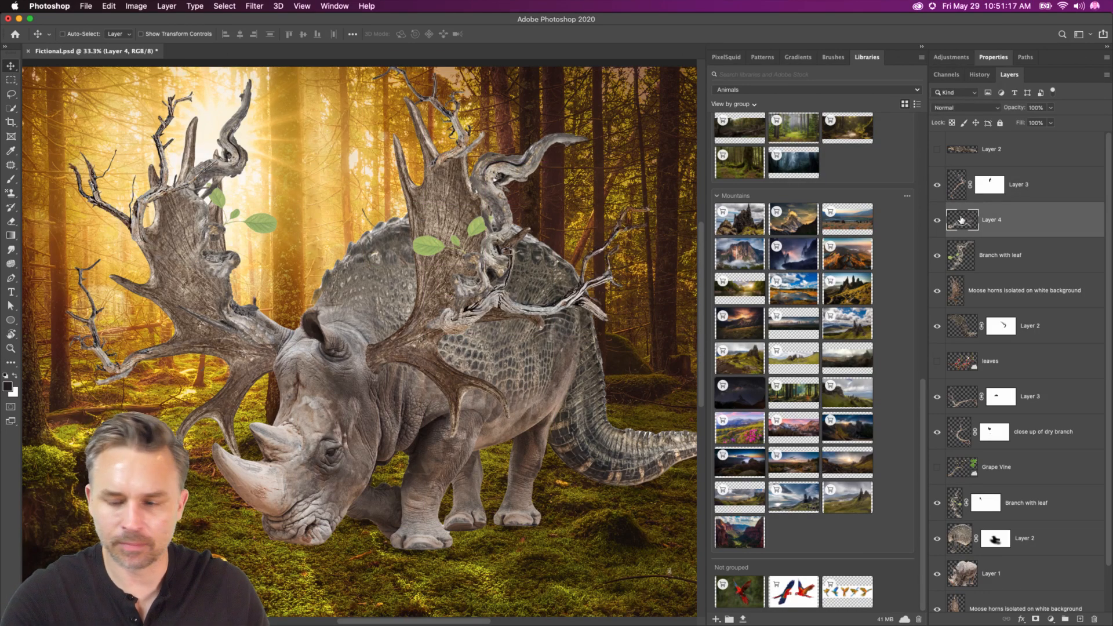
click(1035, 620)
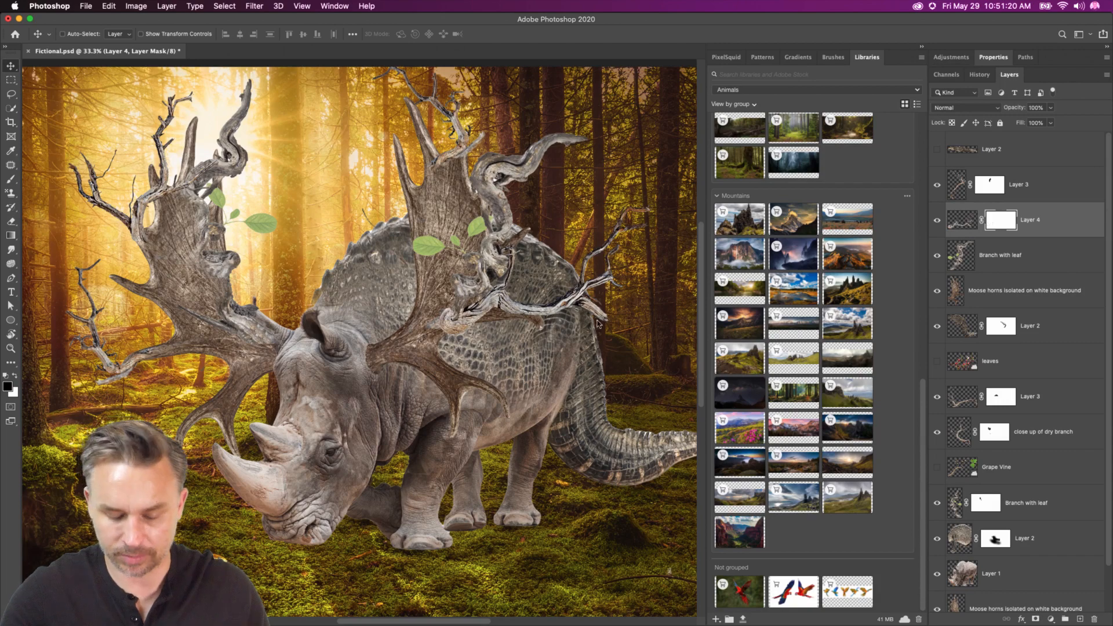
key(b)
mouse_move(445, 325)
mouse_down()
mouse_move(462, 308)
mouse_move(376, 345)
mouse_move(452, 294)
mouse_up()
- Darken the midtones of the "Layer 4" limb image with Levels
key(super+2)
key(super+l)
mouse_move(905, 341)
mouse_down()
mouse_move(893, 341)
mouse_move(919, 344)
mouse_up()
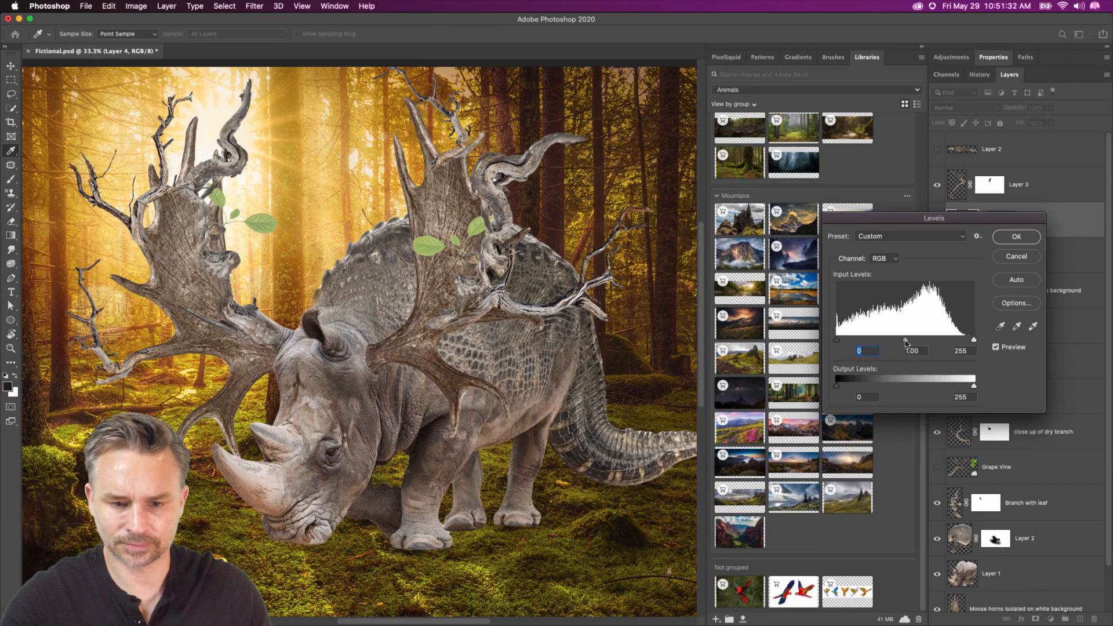
click(1017, 237)
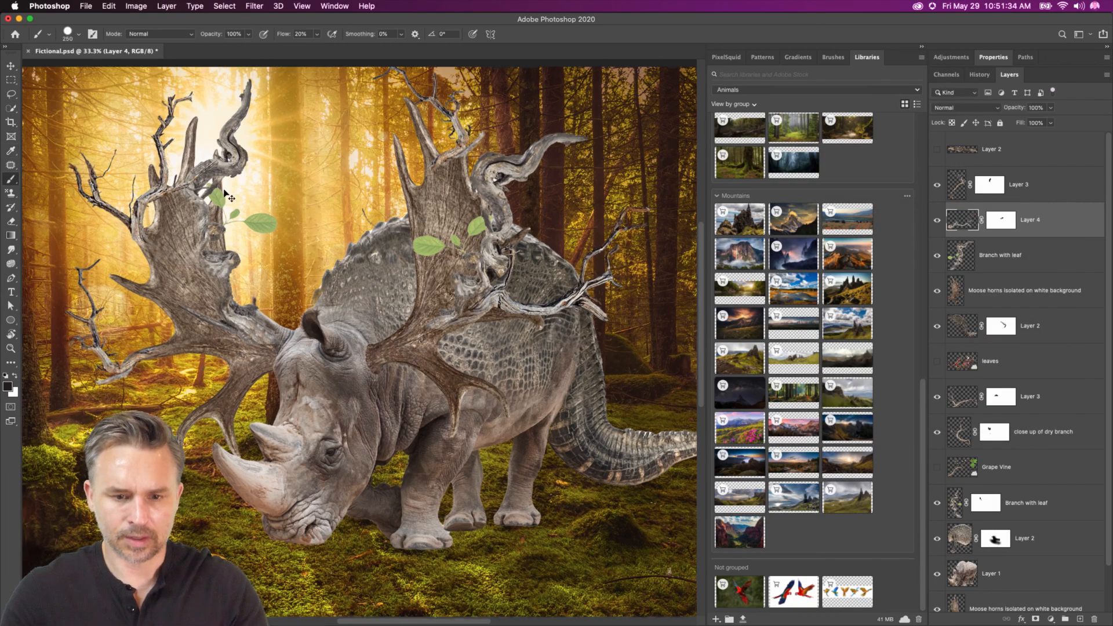
- Duplicate "Layer 4", rotate the copy to about -35°, and move it up to the top of the right antler
key(super+minus)
key(super+minus)
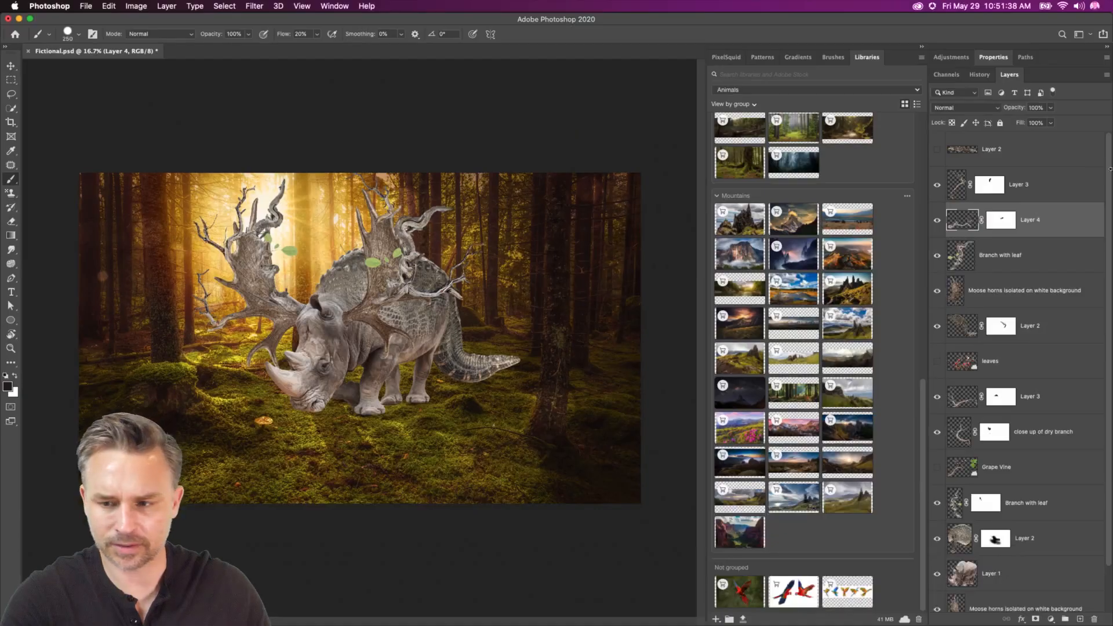
key(super+j)
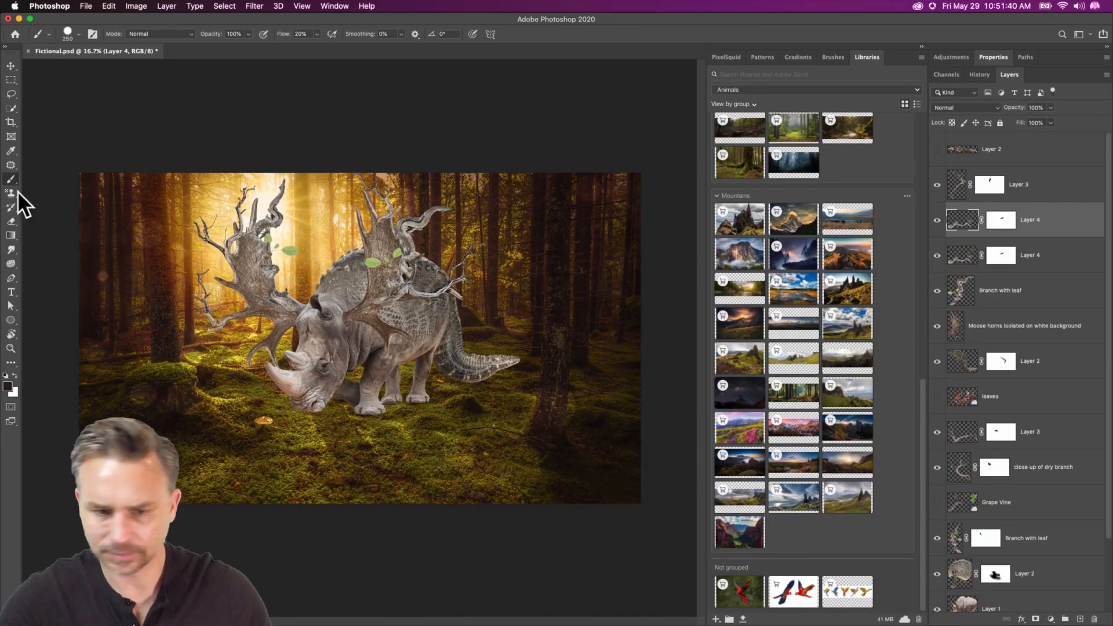
key(super+t)
drag(337, 212, 319, 278)
drag(413, 309, 376, 247)
- Flip the copied limb vertically and rotate it to extend outward along the right antler's upper curved branch
right_click(412, 223)
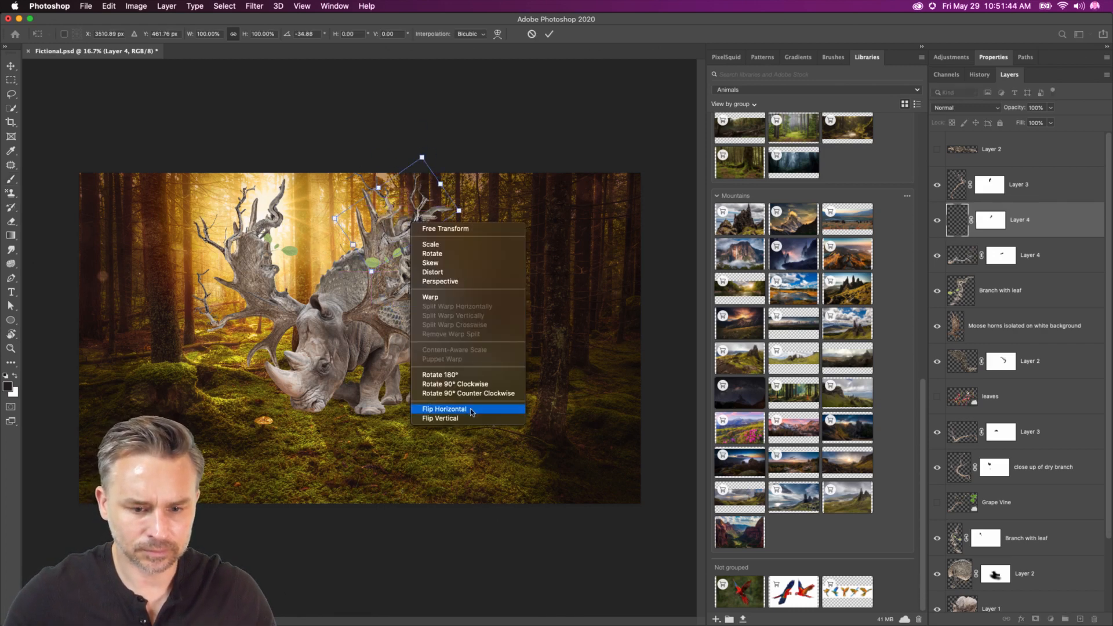
click(441, 418)
mouse_move(307, 185)
mouse_down()
mouse_move(360, 200)
mouse_move(355, 270)
mouse_up()
key(Return)
key(b)
click(11, 66)
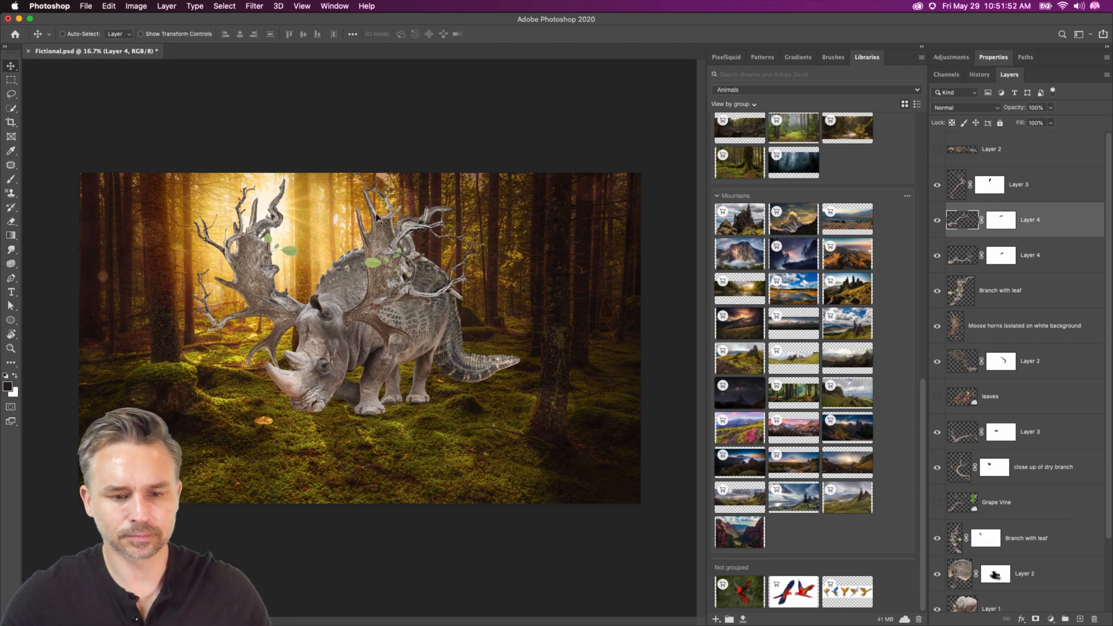
- Fine-tune the copied limb's rotation and position so it follows the right antler's upper curved branch
key(super+equal)
key(super+equal)
scroll(377, 219, up, 5)
drag(510, 261, 506, 252)
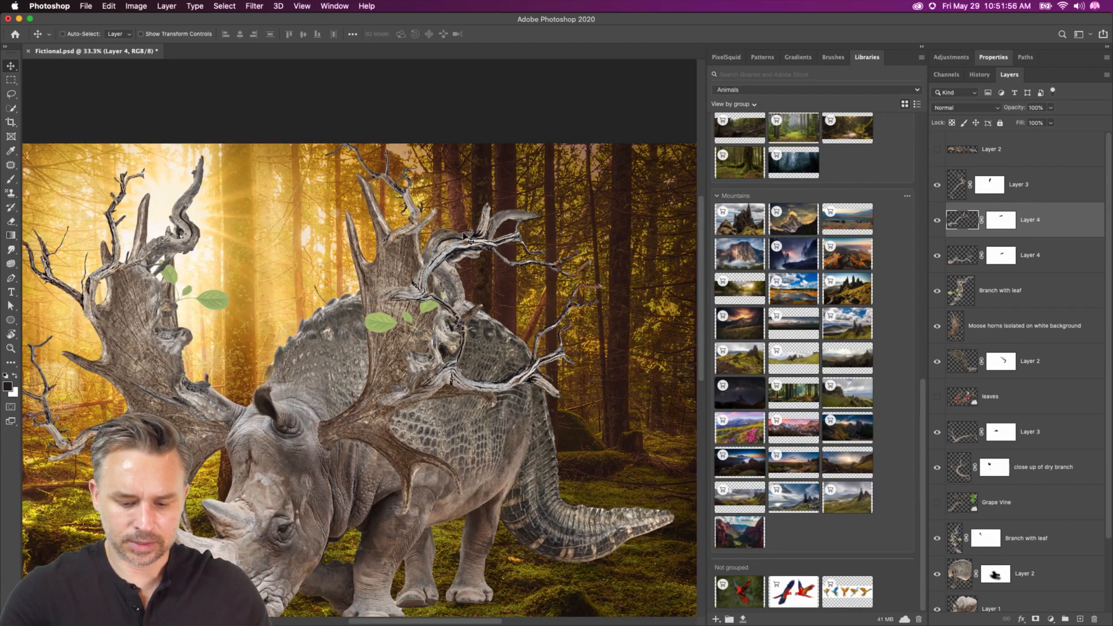
key(super+t)
drag(336, 187, 329, 213)
key(Return)
drag(415, 257, 412, 262)
- Mask out the base of the copied "Layer 4" limb over the antler with a 125 px black brush at 20% flow
click(1000, 221)
key(b)
mouse_move(458, 336)
mouse_down()
mouse_move(381, 289)
mouse_move(421, 274)
mouse_up()
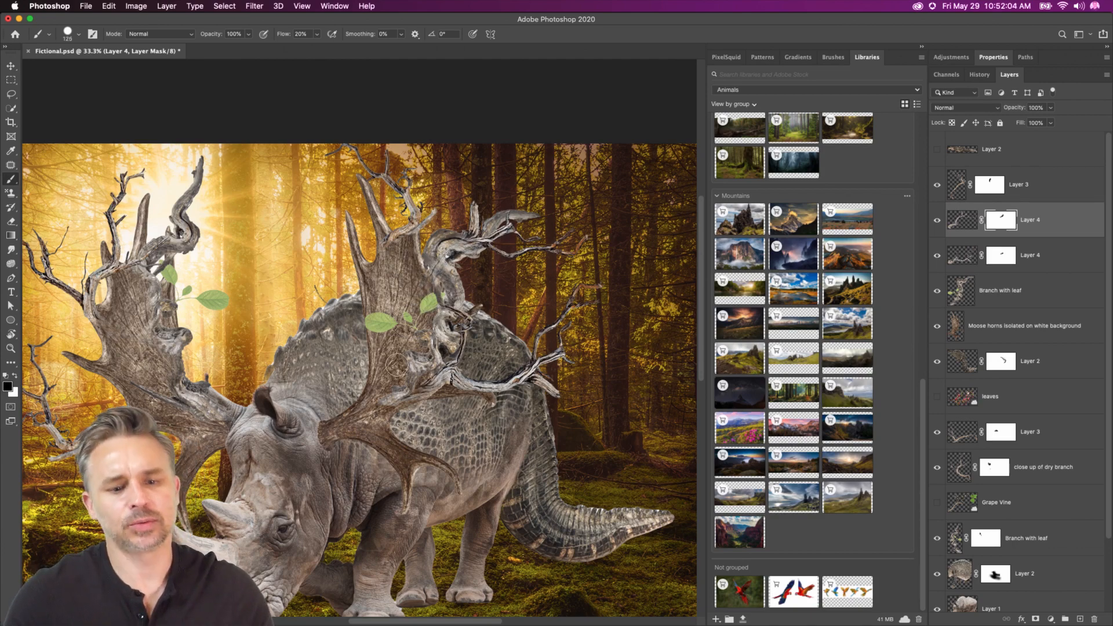
- Show the "leaves" layer, move it directly above the top "Layer 3", and scale it down to about 46%
key(super+minus)
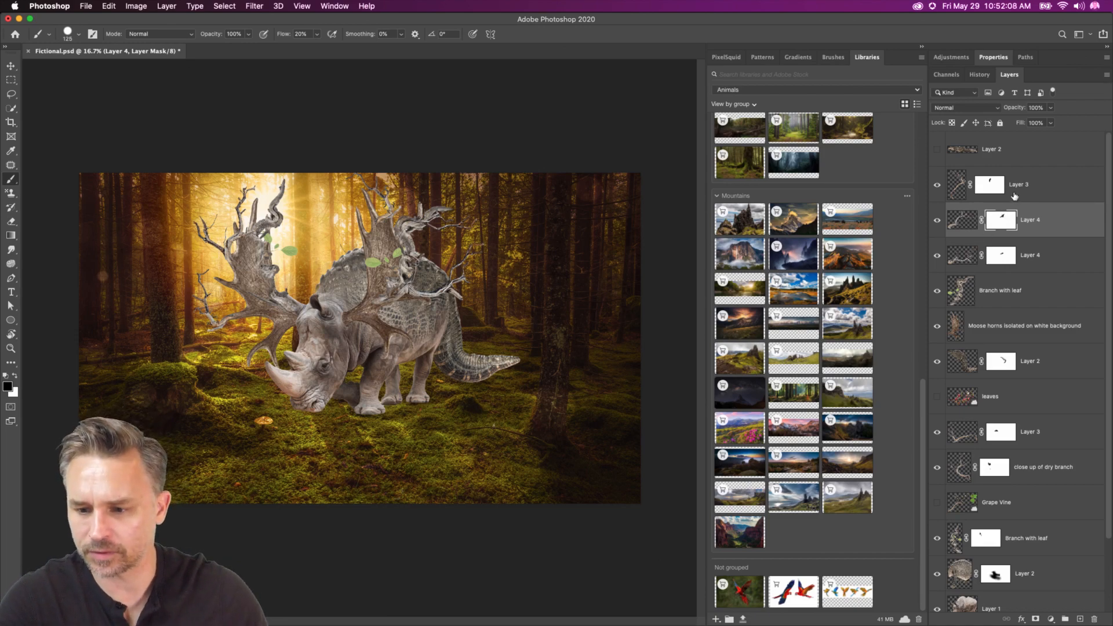
drag(989, 397, 994, 193)
key(super+t)
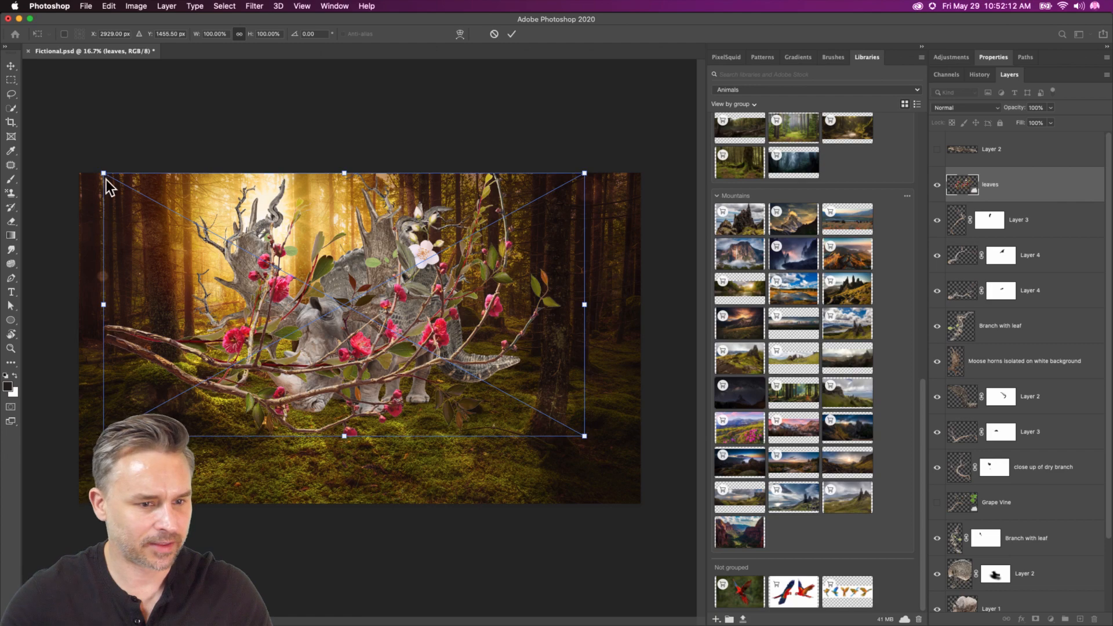
drag(103, 173, 331, 328)
- Flip the flowering branches horizontally, then move and rotate them so they fan upward over the left antler
right_click(430, 387)
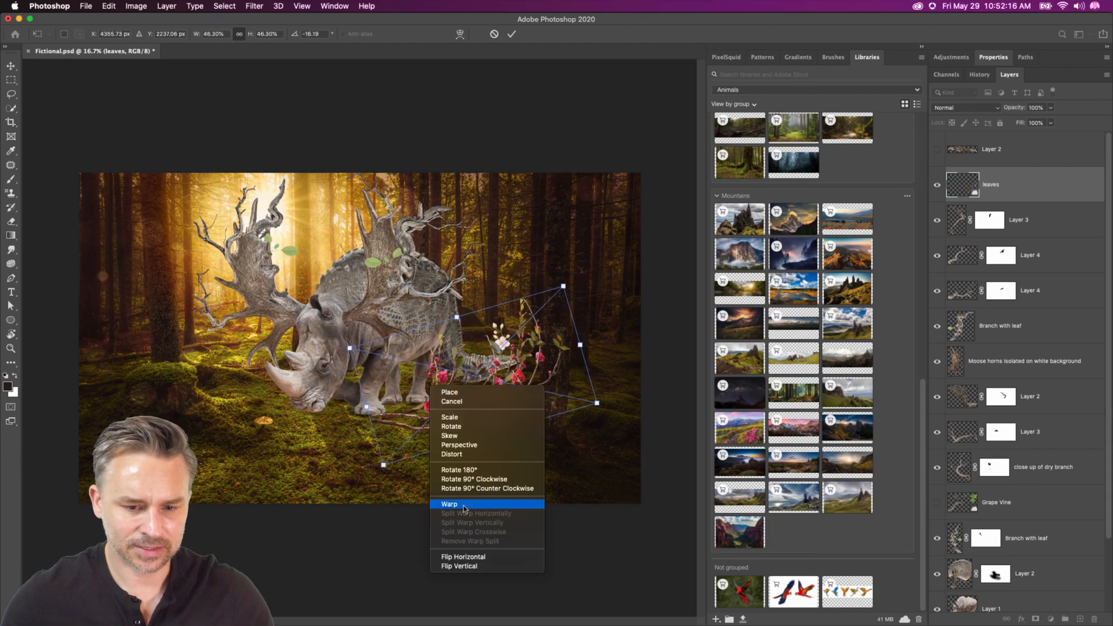
click(462, 557)
drag(369, 319, 237, 223)
drag(270, 315, 387, 395)
key(Return)
key(b)
key(super+plus)
key(super+plus)
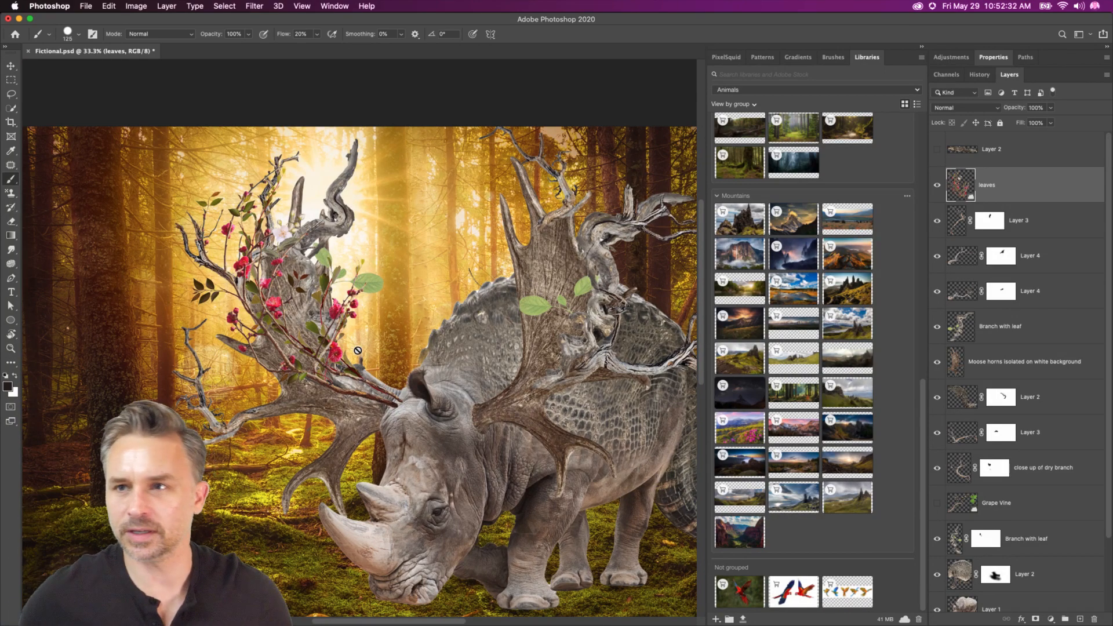
- Lower the saturation of the "leaves" layer to -18 with a Hue/Saturation adjustment
key(super+u)
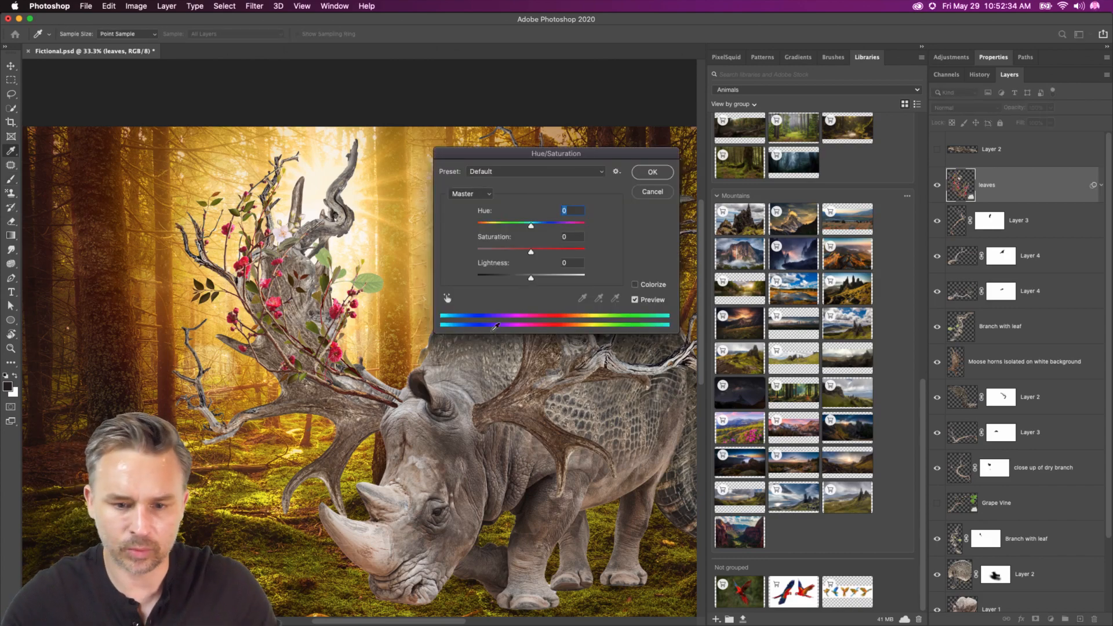
click(513, 253)
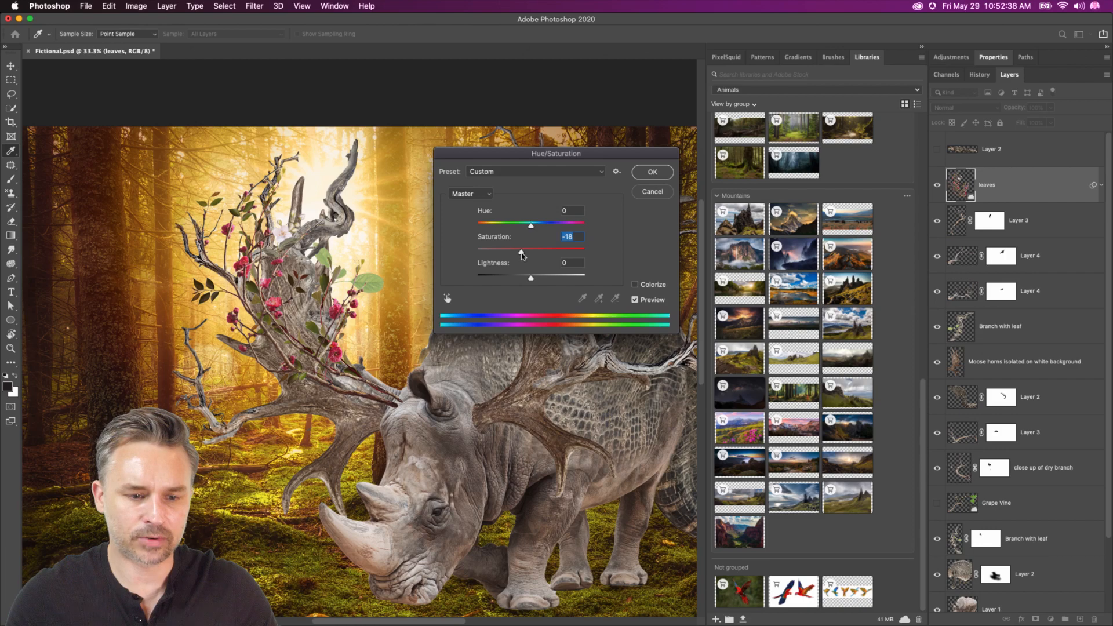
key(Return)
mouse_move(403, 288)
mouse_down()
mouse_move(489, 507)
mouse_move(418, 227)
mouse_up()
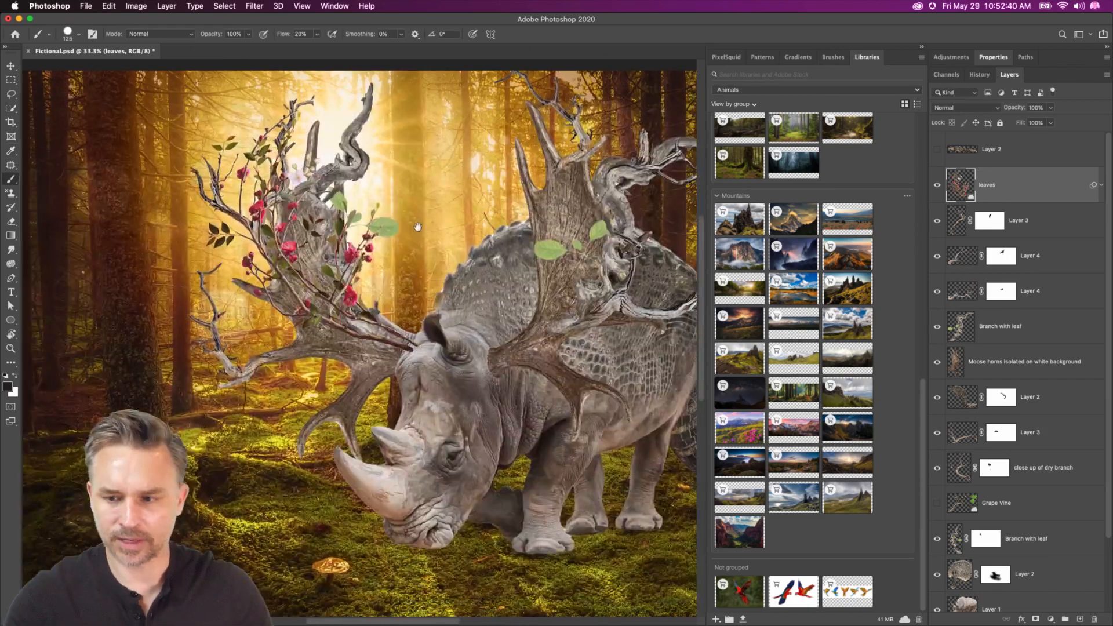
- Narrow and shrink the flowering branches with Free Transform so they sit inside the left antler
key(super+minus)
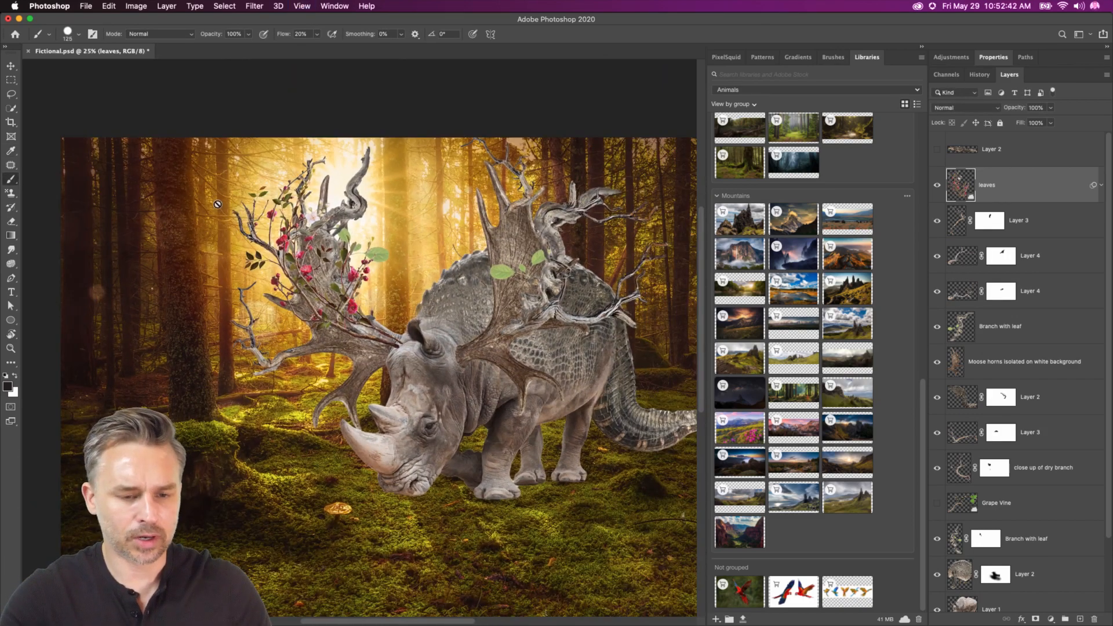
key(super+t)
drag(168, 239, 253, 217)
key(Return)
key(b)
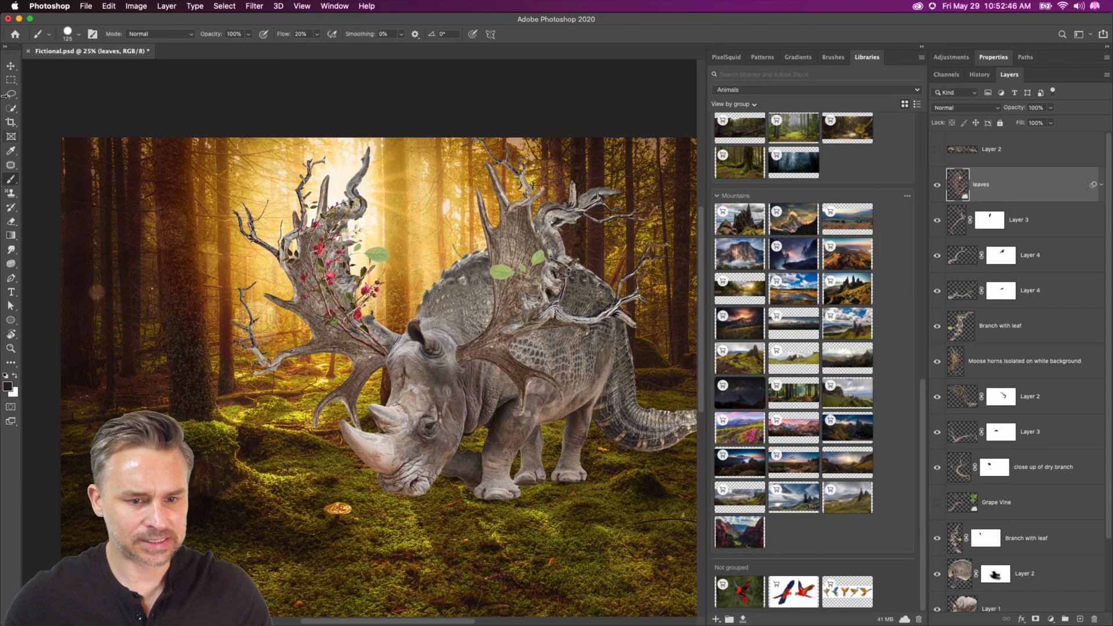
click(11, 66)
drag(284, 261, 359, 260)
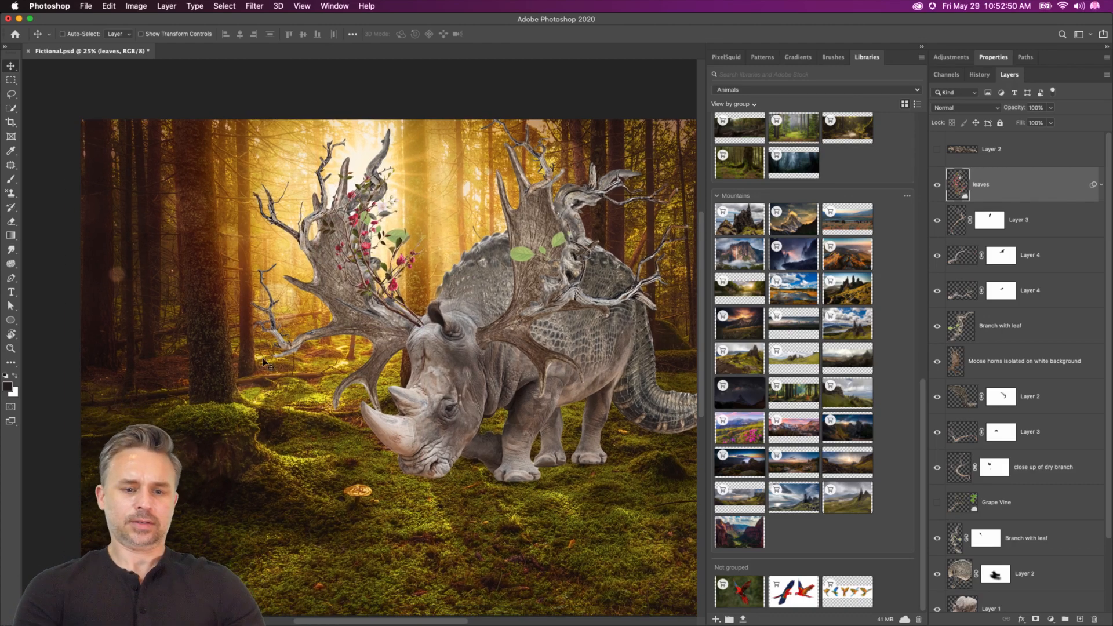
- Hide the "leaves" layer and open the Patagonian lichen image from the library's Animals group
key(super+minus)
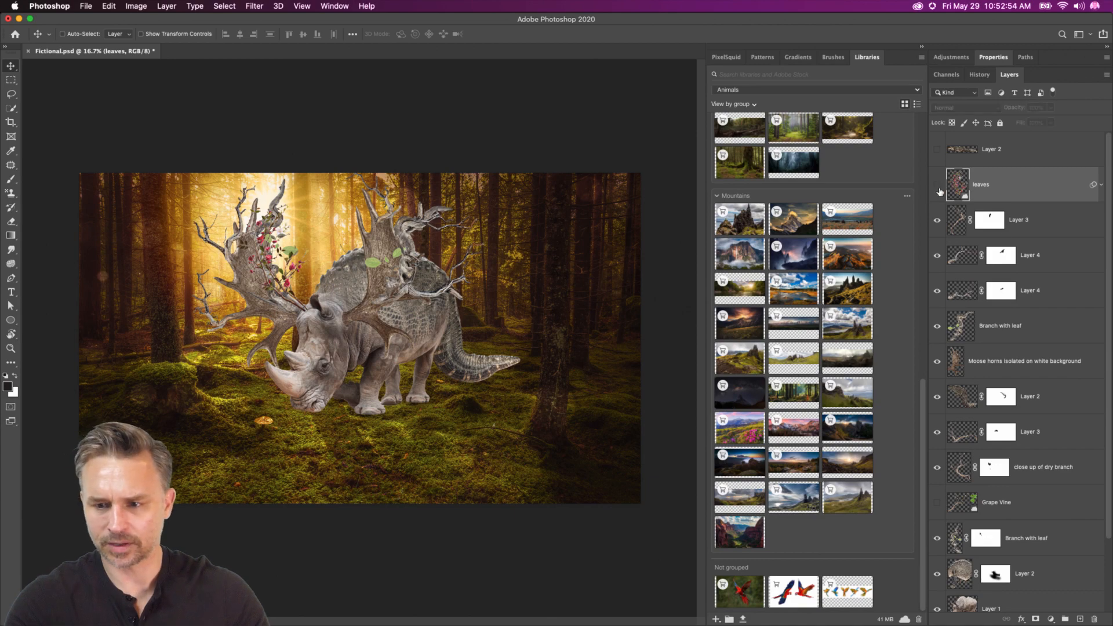
key(alt+[)
scroll(752, 189, up, 10)
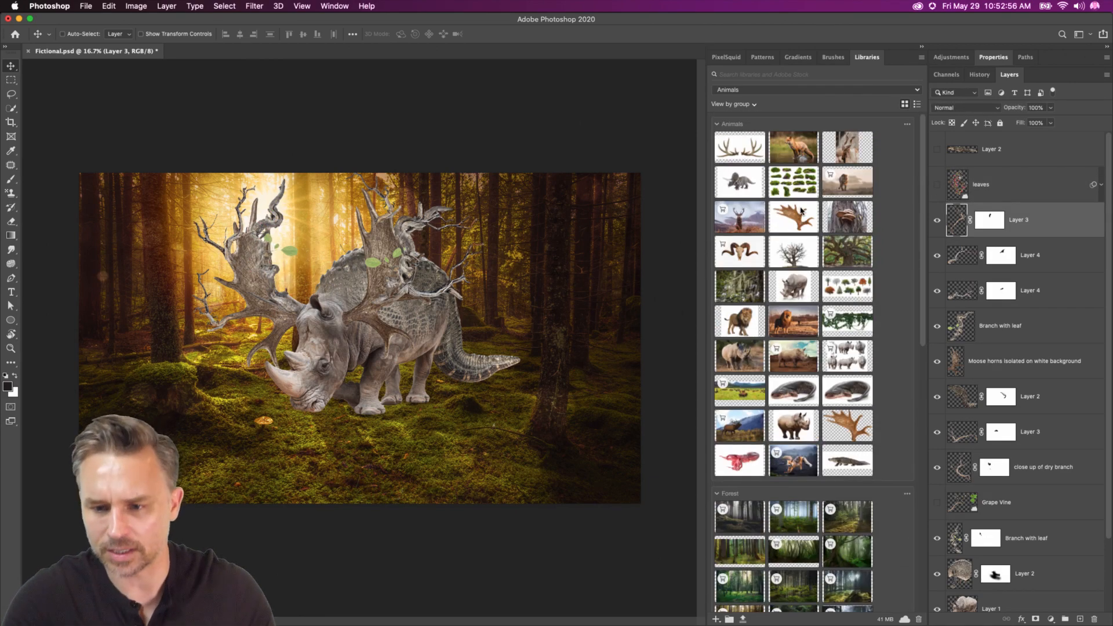
double_click(743, 282)
key(super+equal)
key(super+equal)
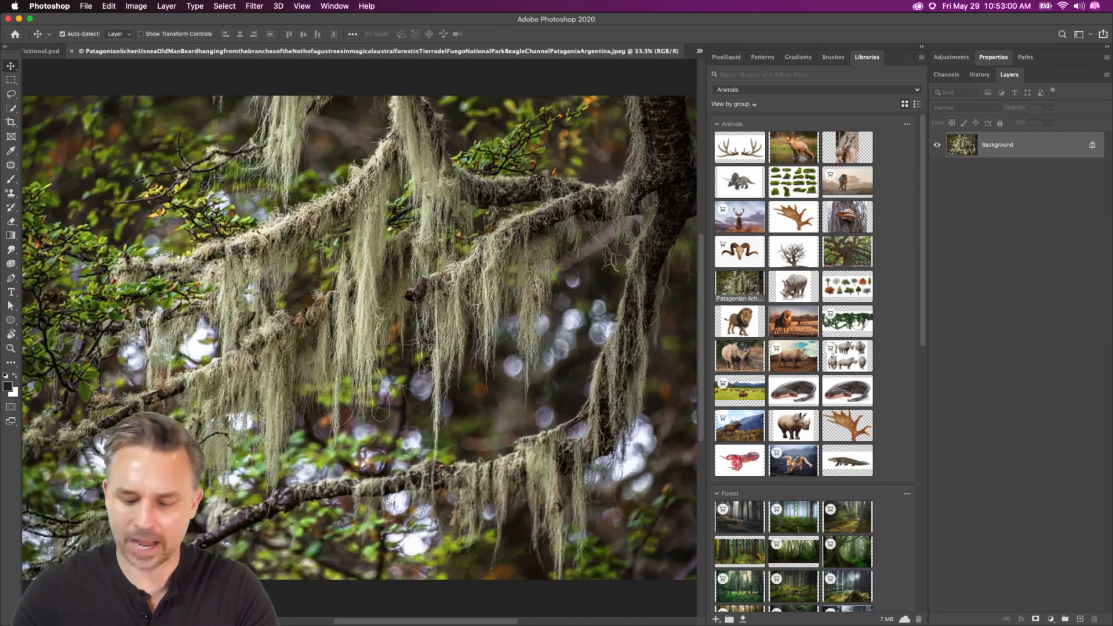
- Convert the lichen photo's background to a regular layer and mask it down to the moss-covered branches
key(super+minus)
click(1094, 144)
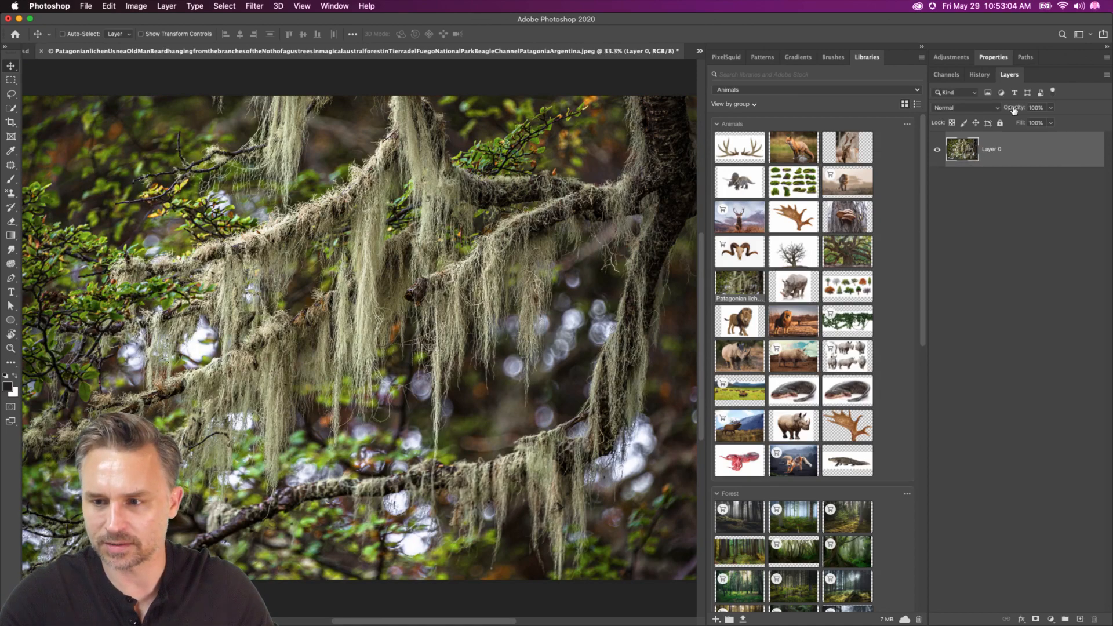
click(962, 229)
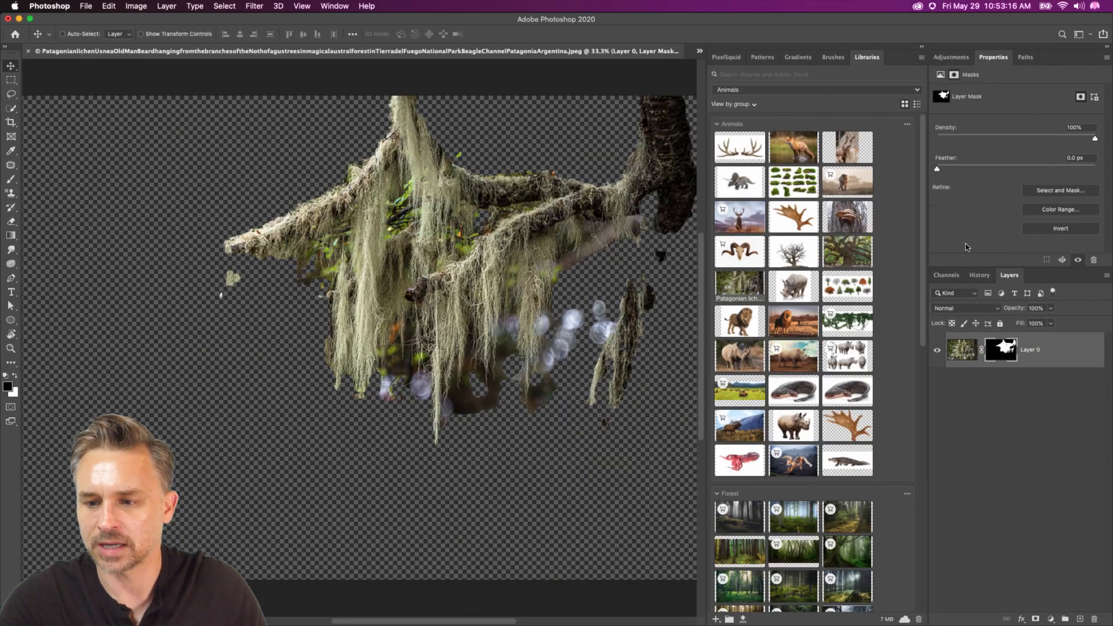
- In Select and Mask, erase the stray patches near the left branch tip and background below the strands with a 150 px brush
click(1058, 194)
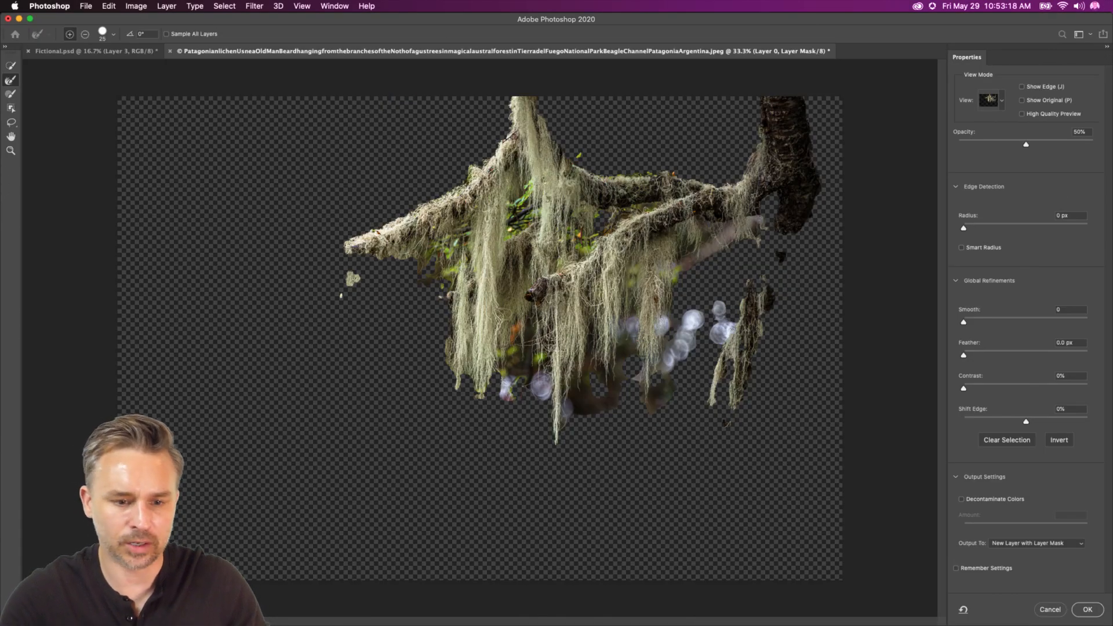
key(super+equal)
key(super+equal)
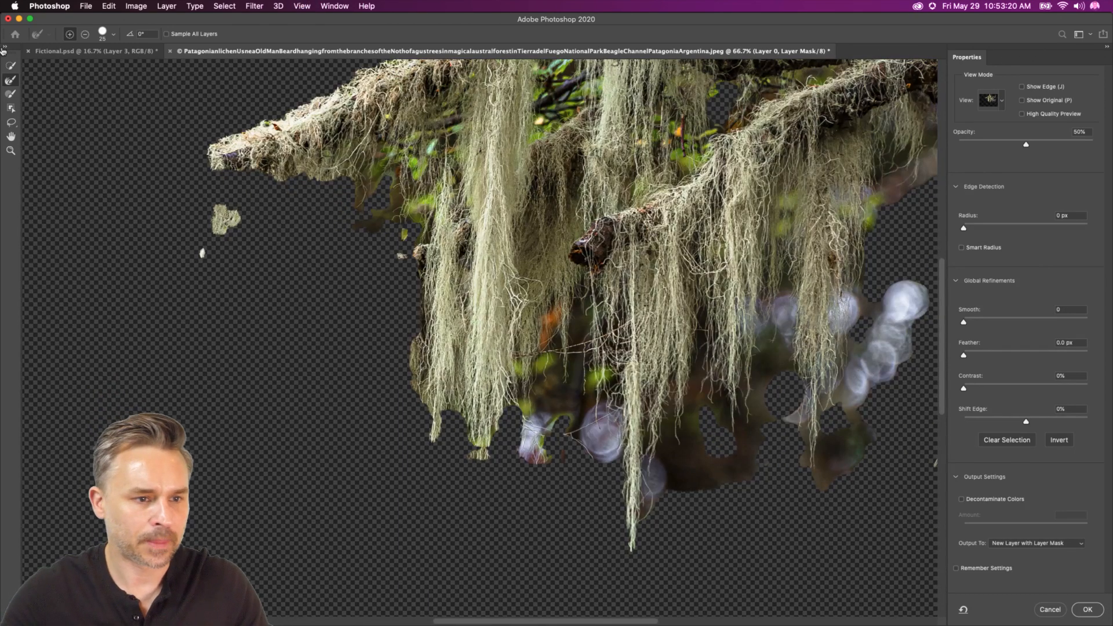
click(8, 96)
click(225, 225)
key(super+z)
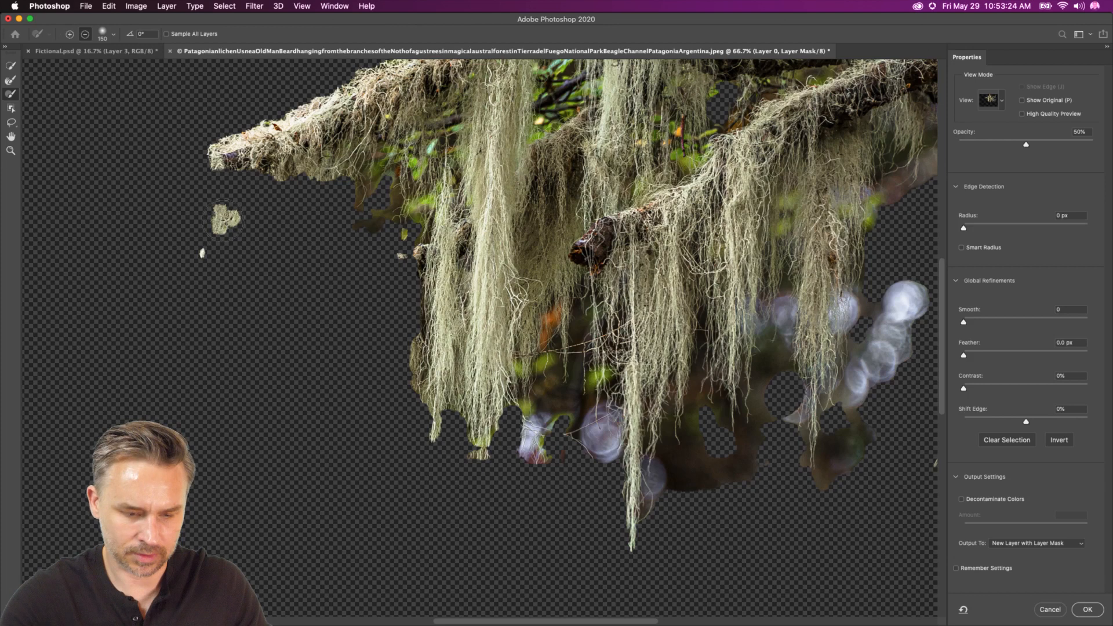
click(226, 220)
click(201, 262)
click(209, 156)
mouse_move(376, 245)
mouse_down()
mouse_move(355, 224)
mouse_move(374, 213)
mouse_up()
mouse_move(574, 429)
mouse_down()
mouse_move(537, 465)
mouse_move(560, 413)
mouse_move(556, 429)
mouse_move(585, 454)
mouse_move(591, 436)
mouse_move(592, 461)
mouse_move(601, 411)
mouse_move(600, 468)
mouse_move(674, 463)
mouse_up()
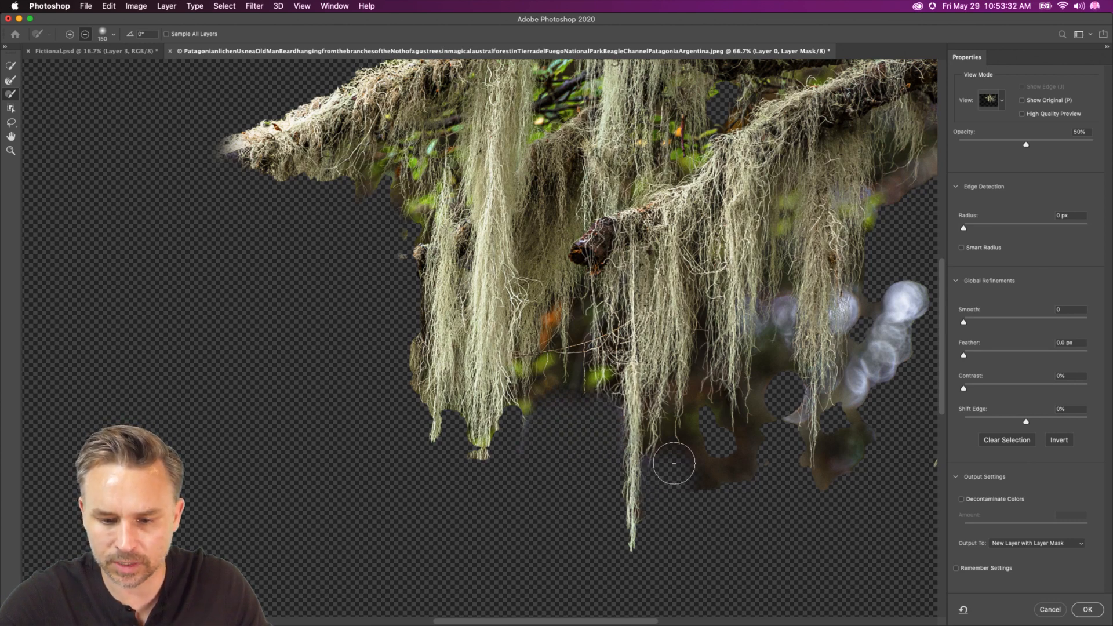
- Refine the edges of the central and right hanging moss strands with the Refine Edge Brush at up to 125 px
click(5, 83)
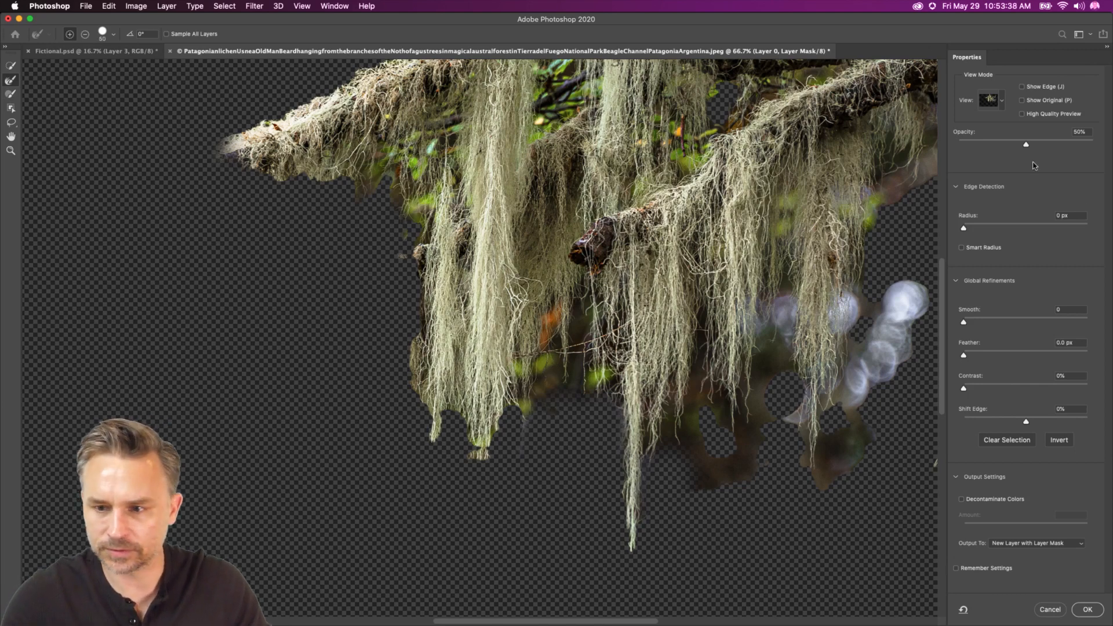
mouse_move(548, 413)
mouse_down()
mouse_move(551, 332)
mouse_move(536, 412)
mouse_move(572, 341)
mouse_move(569, 382)
mouse_move(581, 308)
mouse_move(597, 429)
mouse_move(610, 445)
mouse_move(611, 424)
mouse_move(658, 429)
mouse_move(670, 444)
mouse_move(703, 333)
mouse_move(695, 385)
mouse_move(696, 294)
mouse_move(704, 487)
mouse_move(720, 296)
mouse_move(756, 487)
mouse_move(756, 247)
mouse_move(758, 357)
mouse_move(785, 216)
mouse_move(816, 286)
mouse_move(857, 213)
mouse_move(880, 220)
mouse_up()
key(space)
drag(749, 261, 654, 307)
mouse_move(812, 168)
mouse_down()
mouse_move(712, 213)
mouse_move(678, 255)
mouse_move(748, 208)
mouse_move(816, 221)
mouse_up()
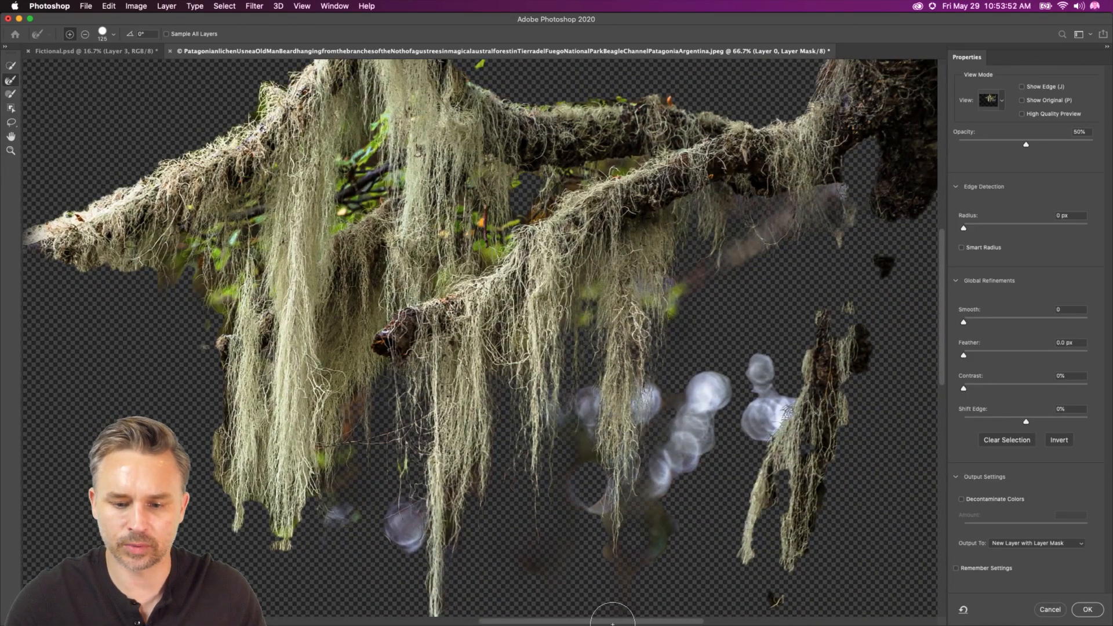
- Refine the long central moss strand and the edges of the left strands with the 125 px Refine Edge Brush
drag(450, 538, 510, 418)
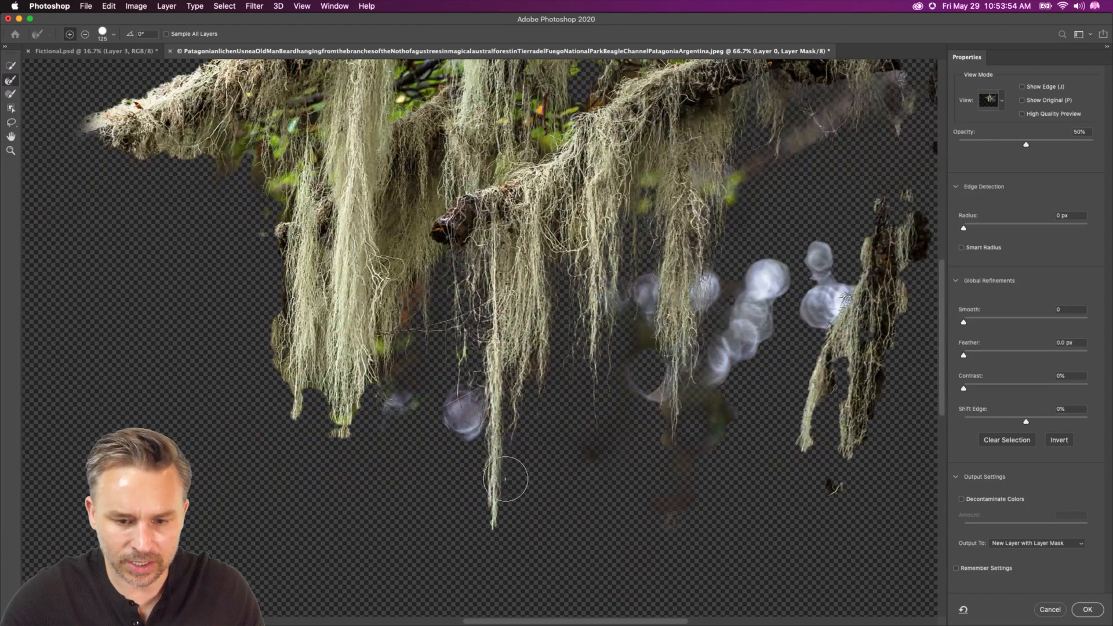
mouse_move(416, 283)
mouse_down()
mouse_move(384, 288)
mouse_move(336, 397)
mouse_up()
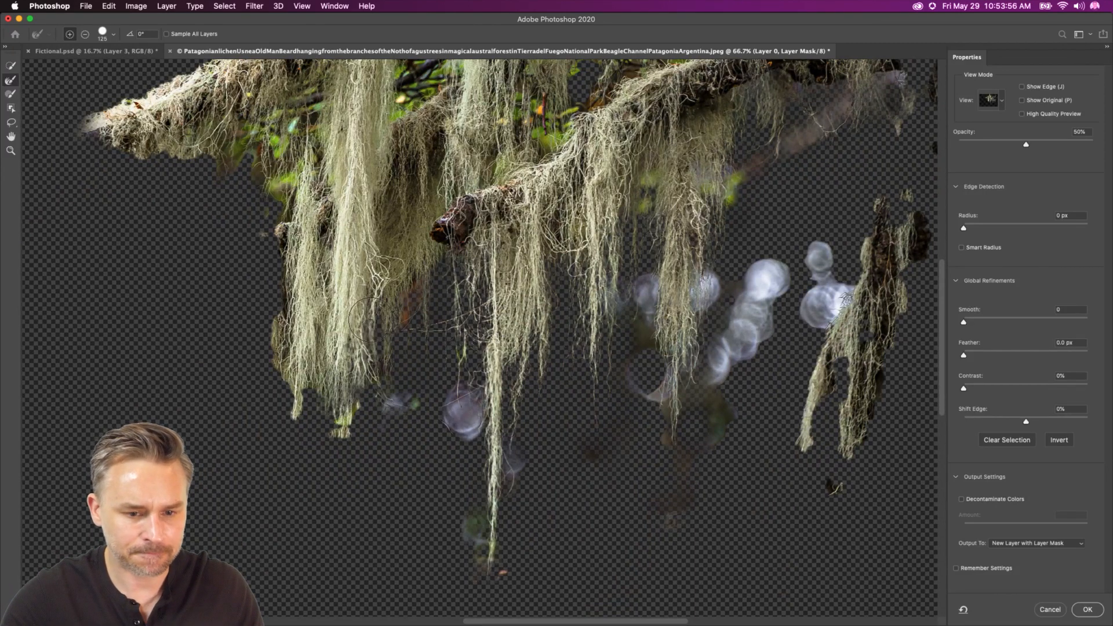
mouse_move(284, 373)
mouse_down()
mouse_move(272, 279)
mouse_move(221, 133)
mouse_move(284, 154)
mouse_up()
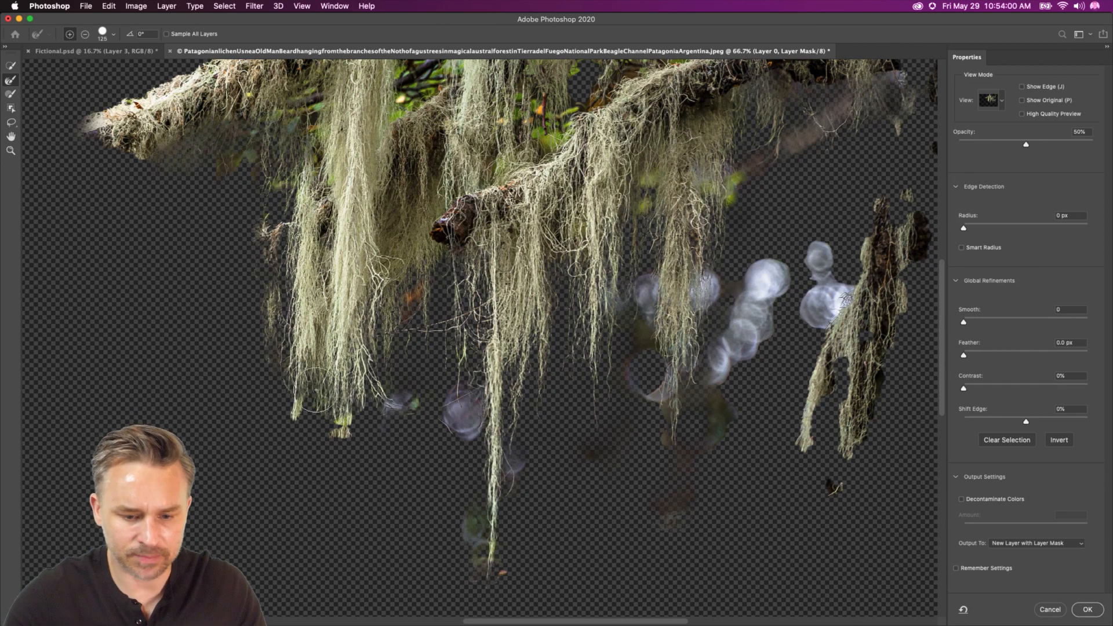
- Erase the light circles, dark background remnants and detached mossy piece around the strands with a 150 px subtracting brush
click(11, 94)
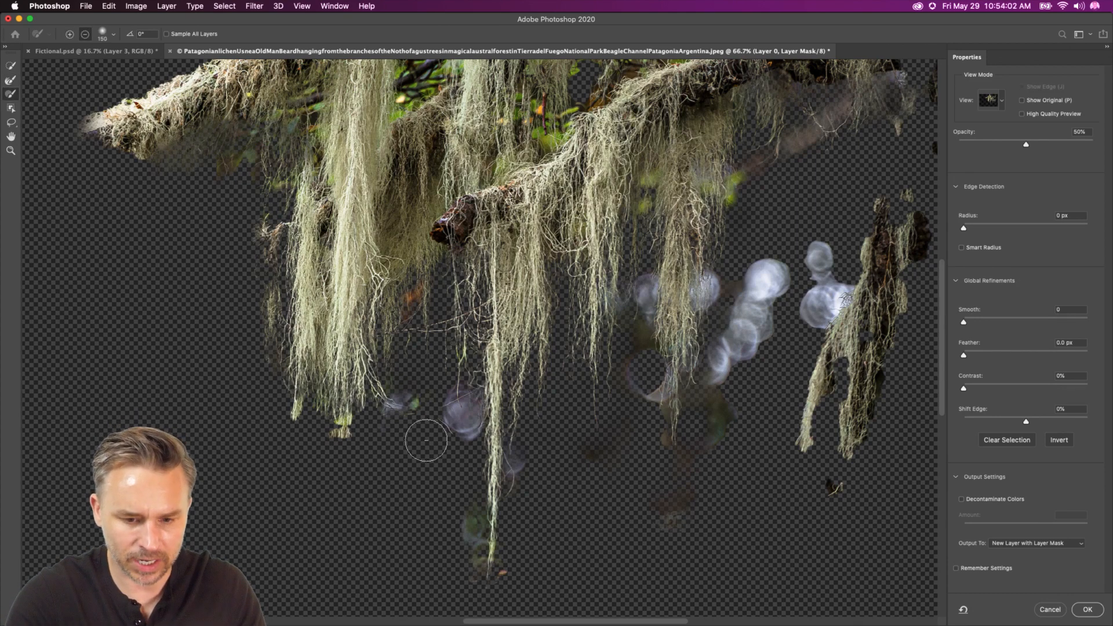
mouse_move(449, 418)
mouse_down()
mouse_move(462, 405)
mouse_move(452, 572)
mouse_move(472, 542)
mouse_move(470, 571)
mouse_up()
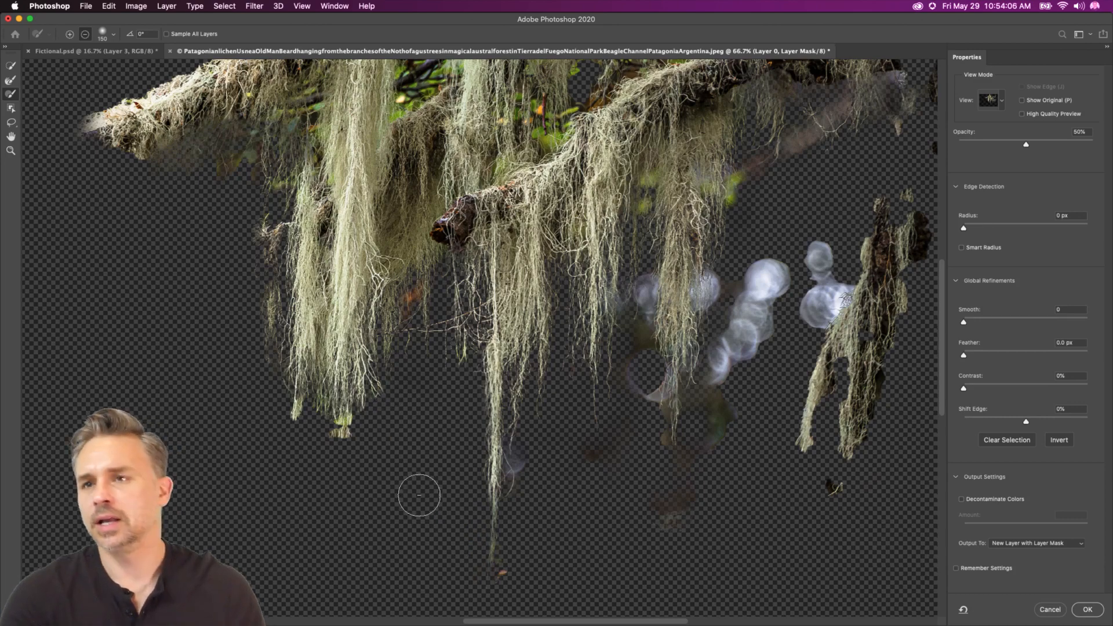
scroll(418, 495, up, 5)
drag(632, 435, 623, 430)
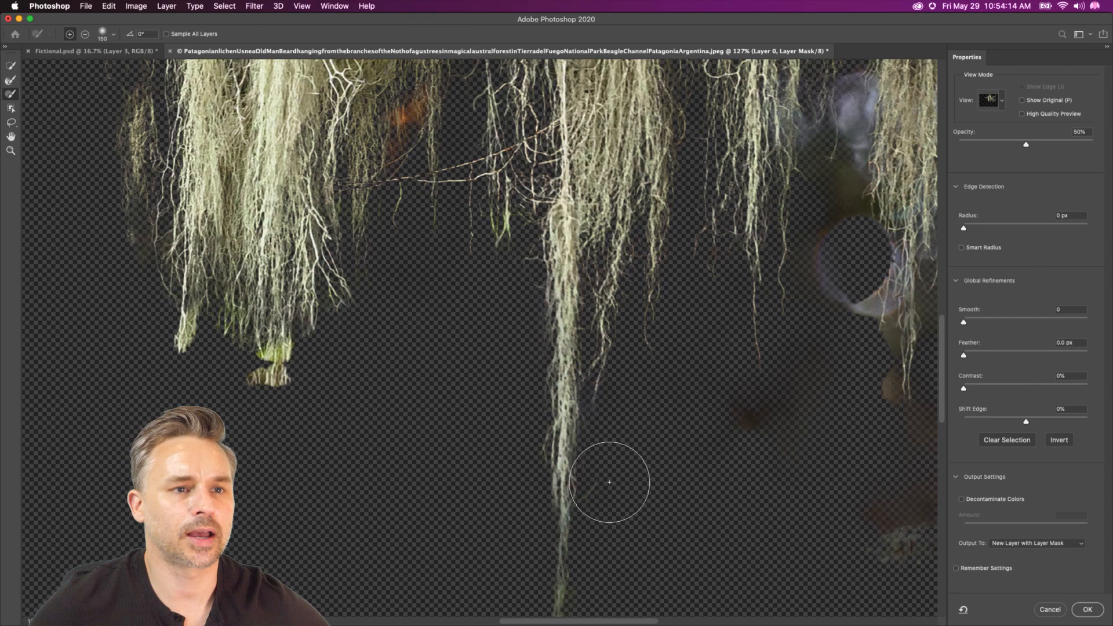
mouse_move(806, 397)
mouse_down()
mouse_move(629, 460)
mouse_move(561, 455)
mouse_move(442, 492)
mouse_move(542, 490)
mouse_move(532, 489)
mouse_move(557, 256)
mouse_move(579, 301)
mouse_move(587, 157)
mouse_move(554, 163)
mouse_up()
mouse_move(551, 504)
mouse_down()
mouse_move(497, 461)
mouse_move(450, 382)
mouse_move(501, 463)
mouse_move(566, 524)
mouse_up()
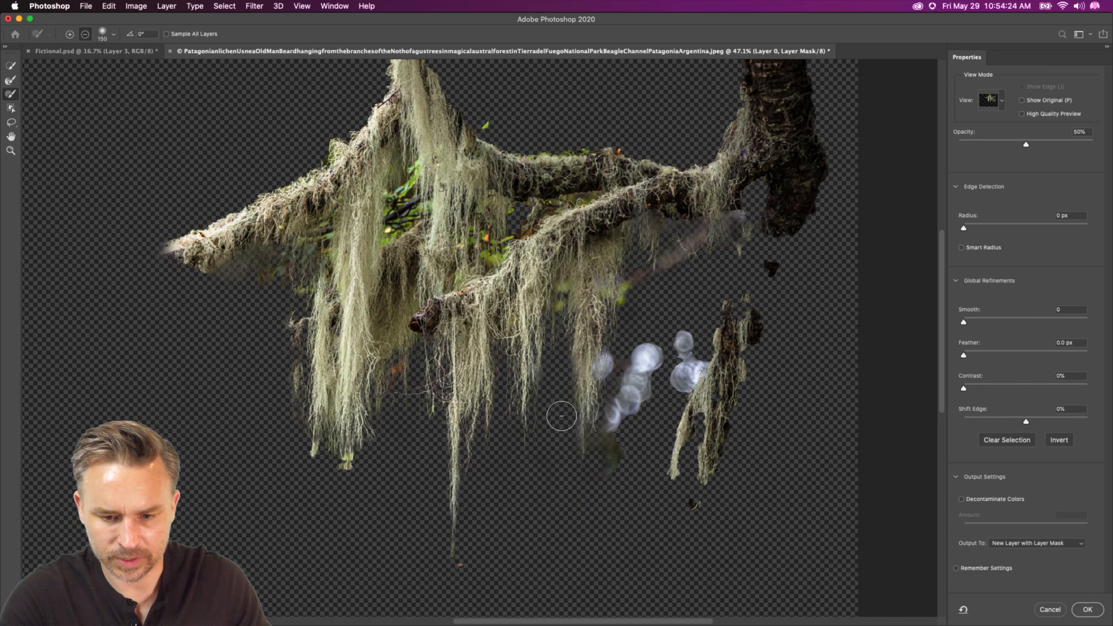
mouse_move(623, 301)
mouse_down()
mouse_move(604, 505)
mouse_move(662, 291)
mouse_move(627, 425)
mouse_move(653, 313)
mouse_move(672, 386)
mouse_move(683, 361)
mouse_move(673, 445)
mouse_move(727, 296)
mouse_move(649, 511)
mouse_move(693, 427)
mouse_move(688, 531)
mouse_move(724, 335)
mouse_move(711, 499)
mouse_up()
mouse_move(725, 328)
mouse_down()
mouse_move(739, 293)
mouse_move(737, 400)
mouse_move(757, 297)
mouse_up()
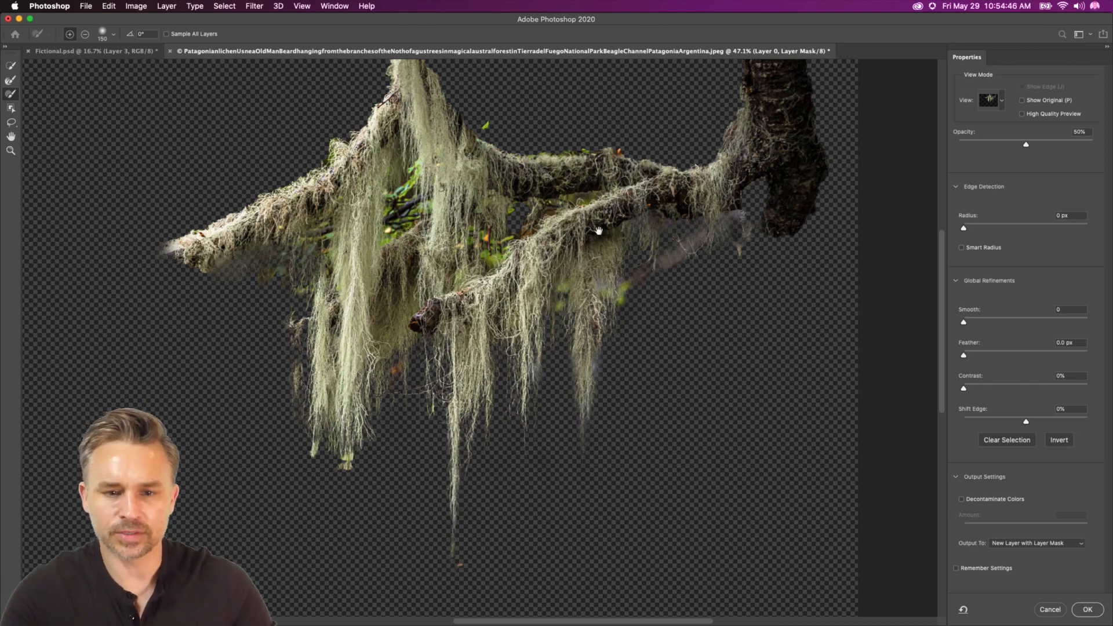
- Enlarge the subtracting brush to 500 px and erase the tree trunk on the right and the upper part of the branches
drag(599, 231, 600, 319)
key(bracketright)
key(bracketright)
key(bracketright)
key(bracketright)
key(bracketright)
key(bracketright)
mouse_move(702, 179)
mouse_down()
mouse_move(736, 158)
mouse_move(797, 202)
mouse_move(727, 177)
mouse_move(742, 150)
mouse_move(813, 194)
mouse_move(738, 174)
mouse_up()
mouse_move(797, 339)
mouse_down()
mouse_move(712, 265)
mouse_move(731, 406)
mouse_move(684, 206)
mouse_move(676, 442)
mouse_up()
mouse_move(345, 139)
mouse_down()
mouse_move(493, 159)
mouse_move(213, 203)
mouse_move(535, 127)
mouse_move(258, 179)
mouse_move(545, 160)
mouse_move(613, 219)
mouse_up()
- Trim the top edge of the branches with a 175 px subtracting brush and set Shift Edge to -21%
key(bracketleft)
key(bracketleft)
key(bracketleft)
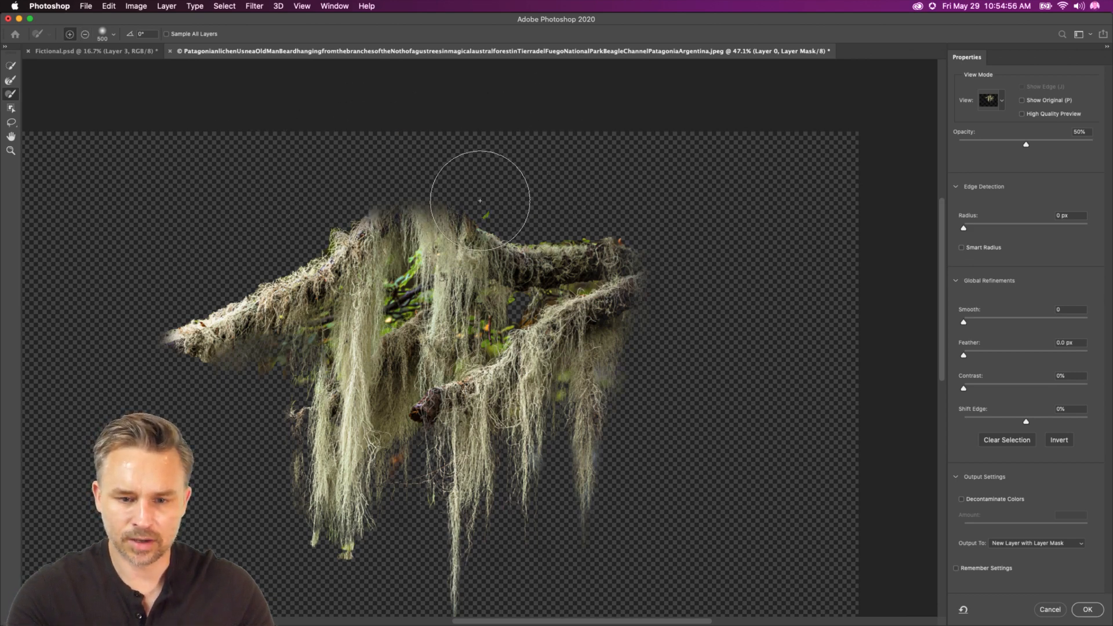
scroll(485, 199, left, 2)
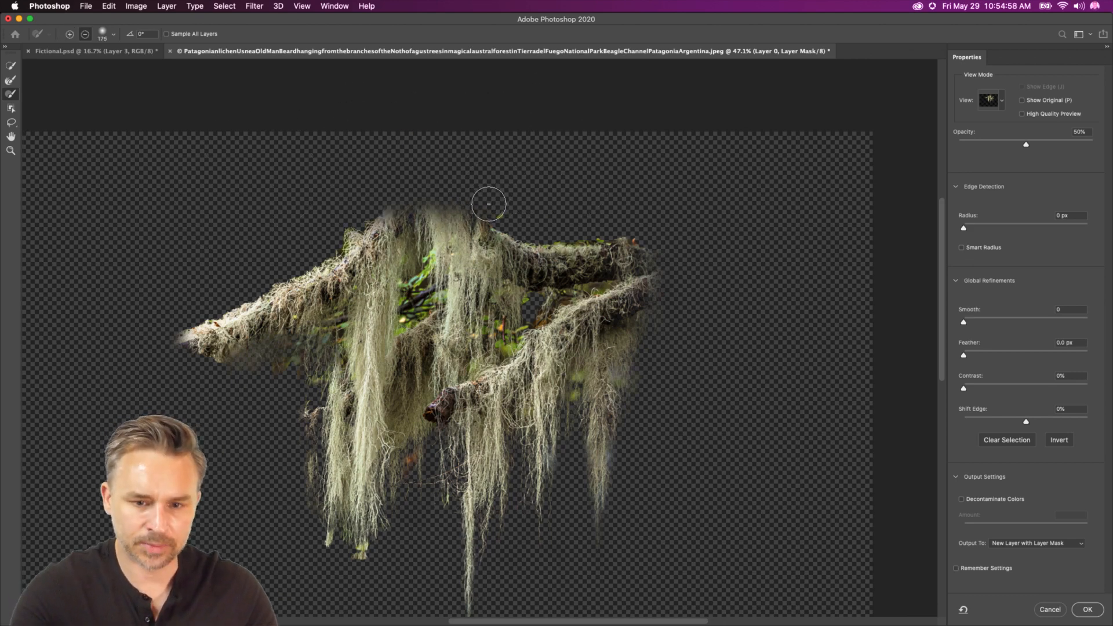
drag(485, 193, 315, 204)
mouse_move(315, 220)
mouse_down()
mouse_move(402, 199)
mouse_move(299, 242)
mouse_move(379, 201)
mouse_move(666, 227)
mouse_up()
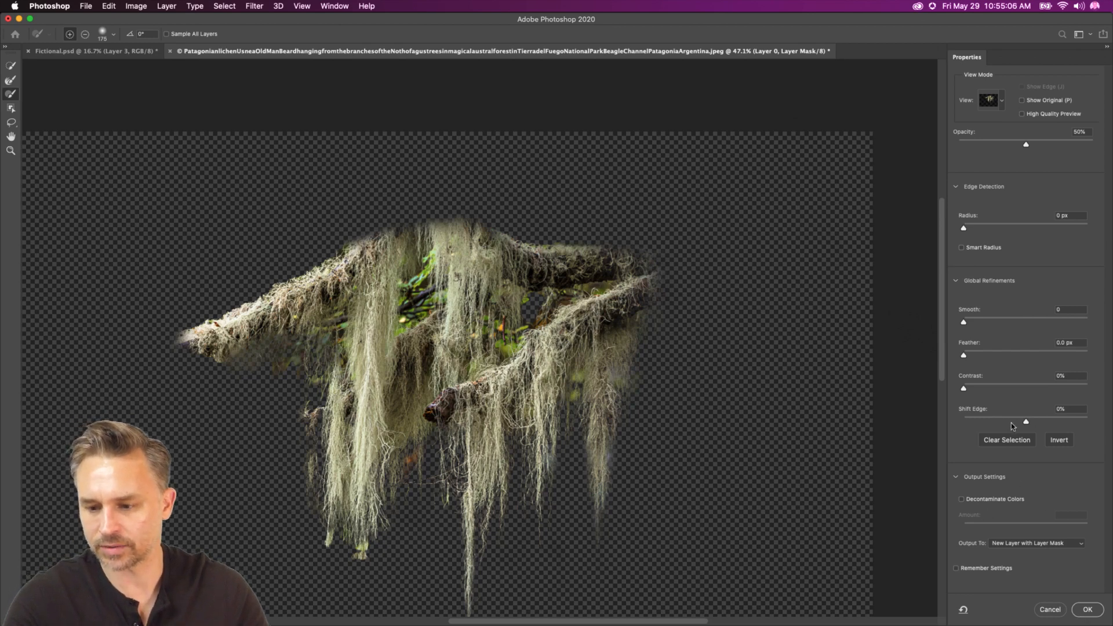
click(1013, 423)
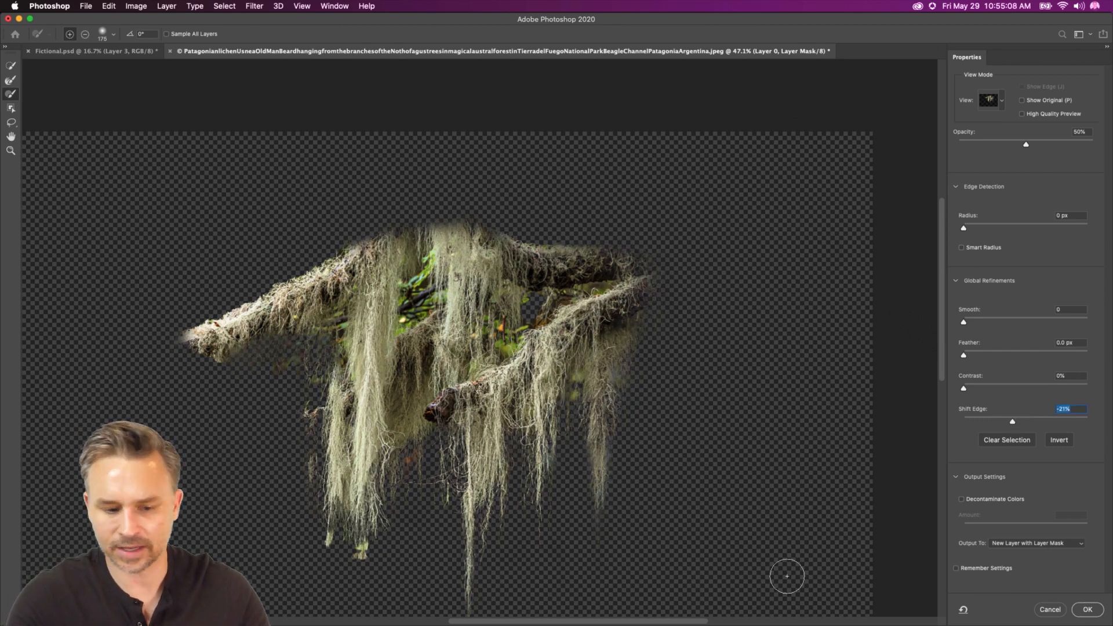
- Erase the green remnants below the left moss strands and output the result as a new layer with layer mask
key(z)
alt+click(357, 562)
click(10, 95)
drag(315, 537, 368, 567)
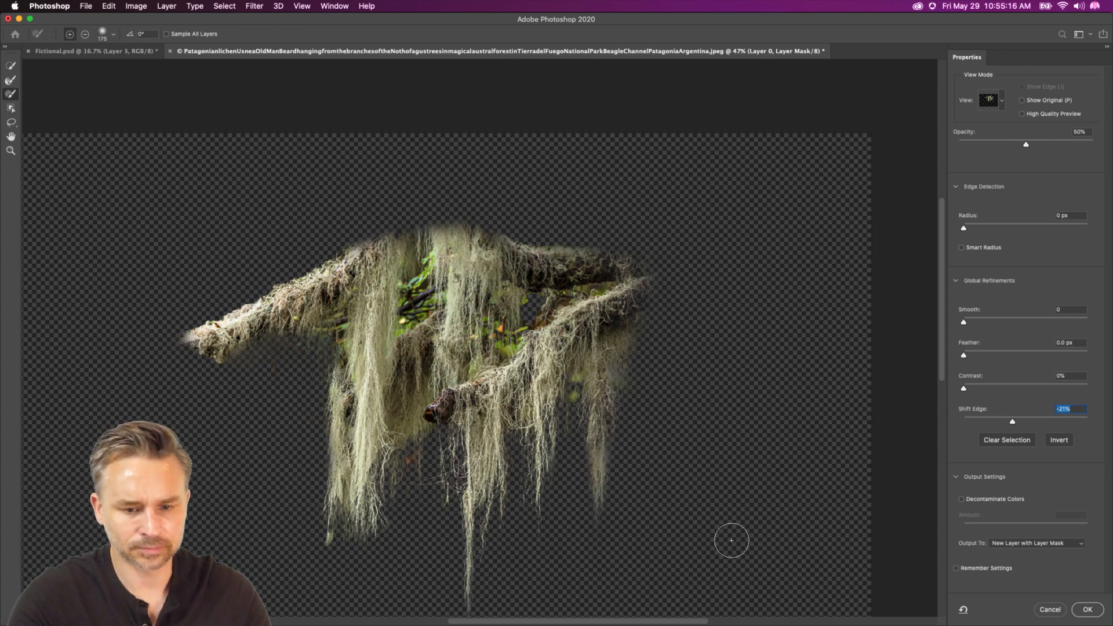
click(1094, 612)
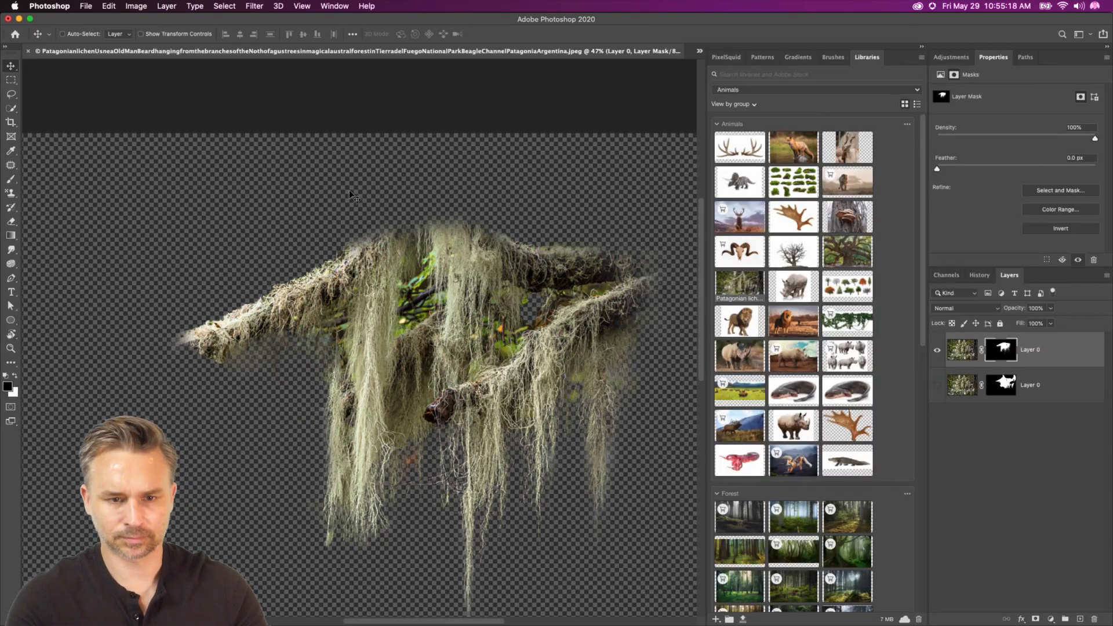
- Copy the masked moss layer from the lichen photo into Fictional.psd above the antler branch layers
key(F2)
drag(1001, 351, 290, 319)
click(164, 113)
key(F3)
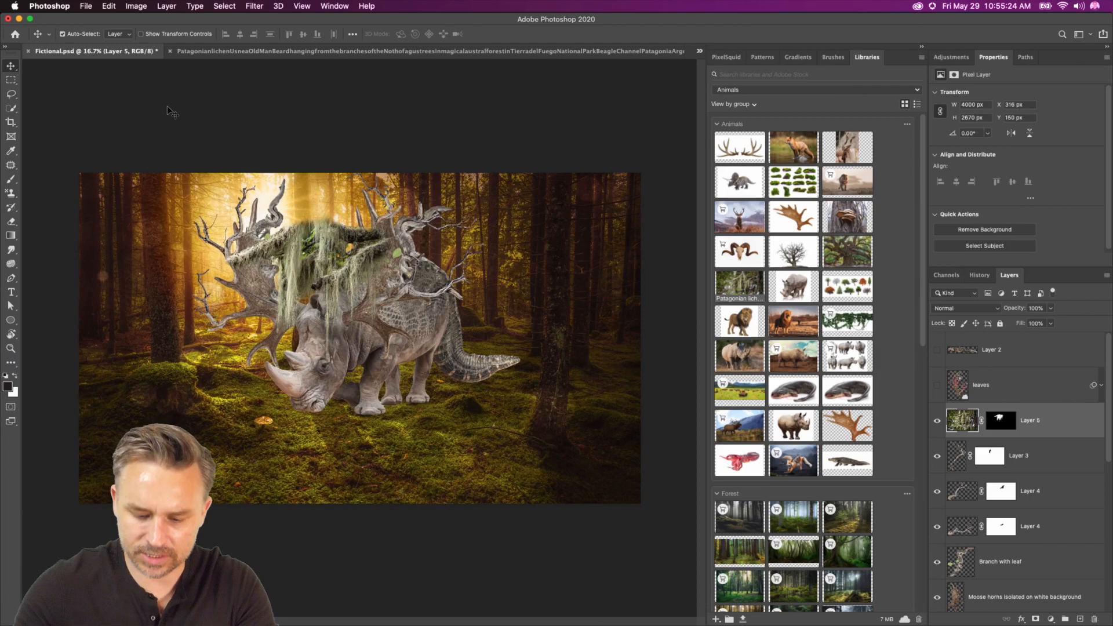
- Apply the layer mask of the imported moss layer permanently
key(super+equal)
key(super+equal)
key(super+equal)
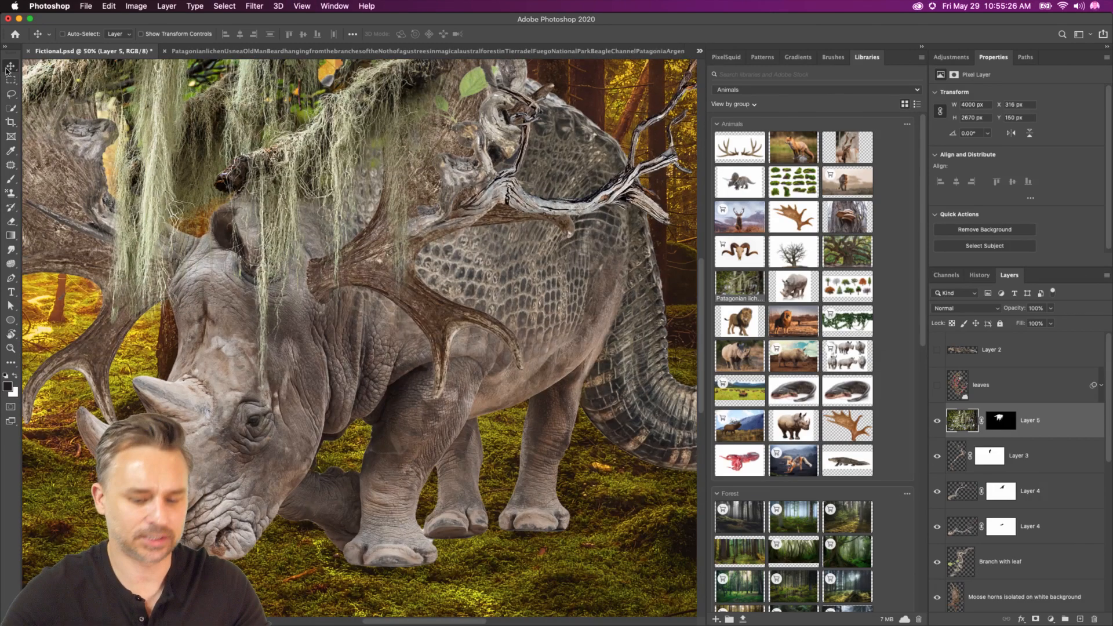
right_click(1002, 429)
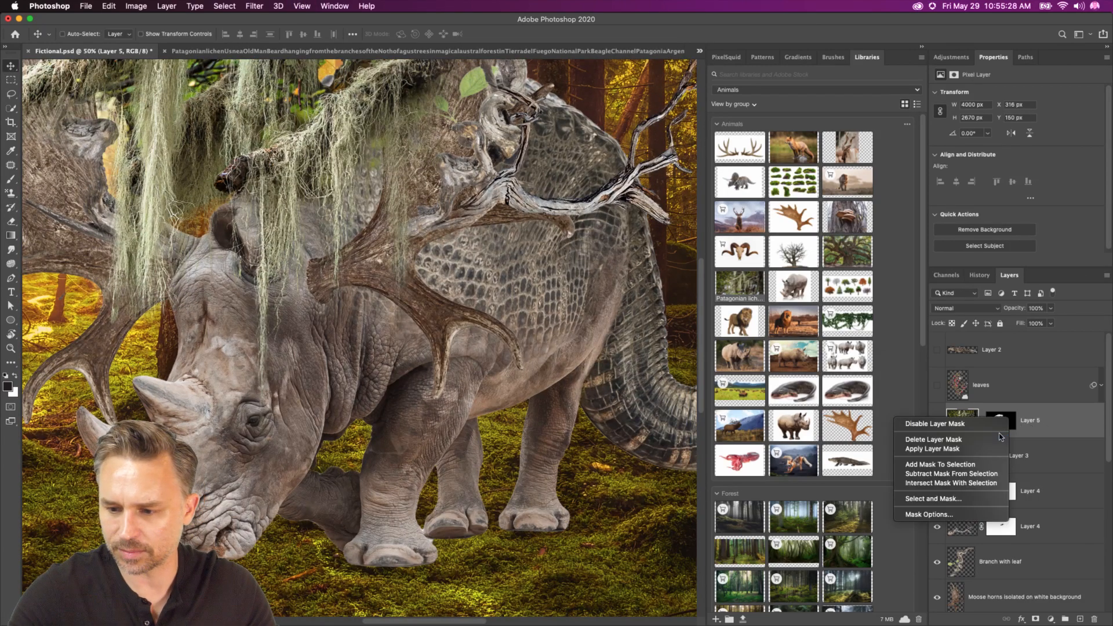
click(933, 448)
- Scale the moss layer to 57.63% and position it across the rhino's front horn and snout
key(super+minus)
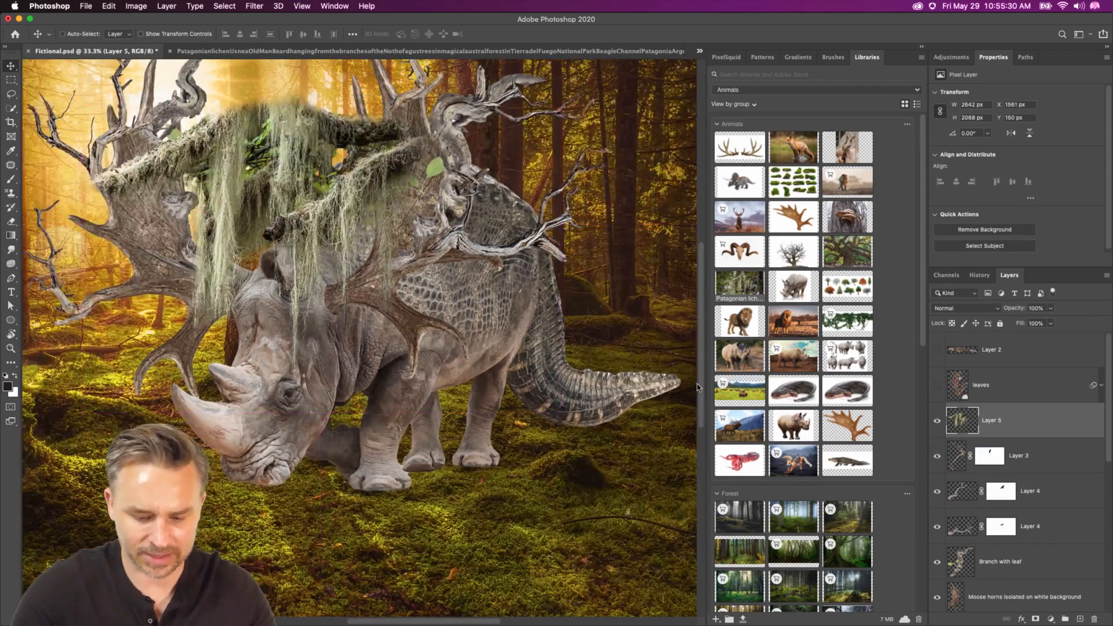
key(super+t)
drag(554, 416, 180, 200)
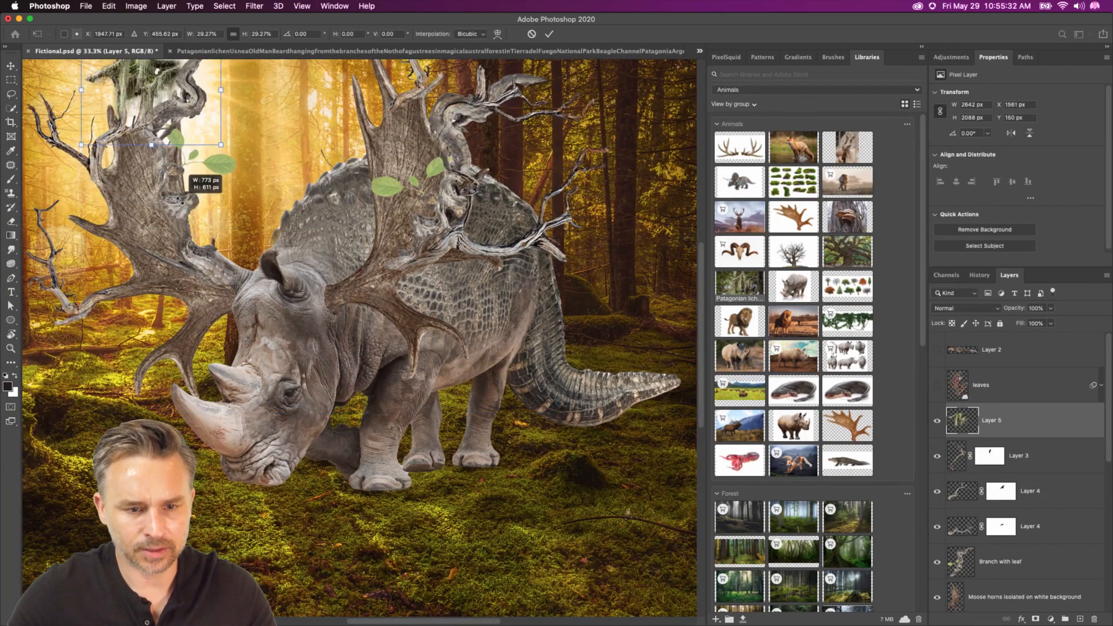
drag(168, 121, 213, 376)
drag(264, 454, 401, 563)
drag(262, 480, 250, 430)
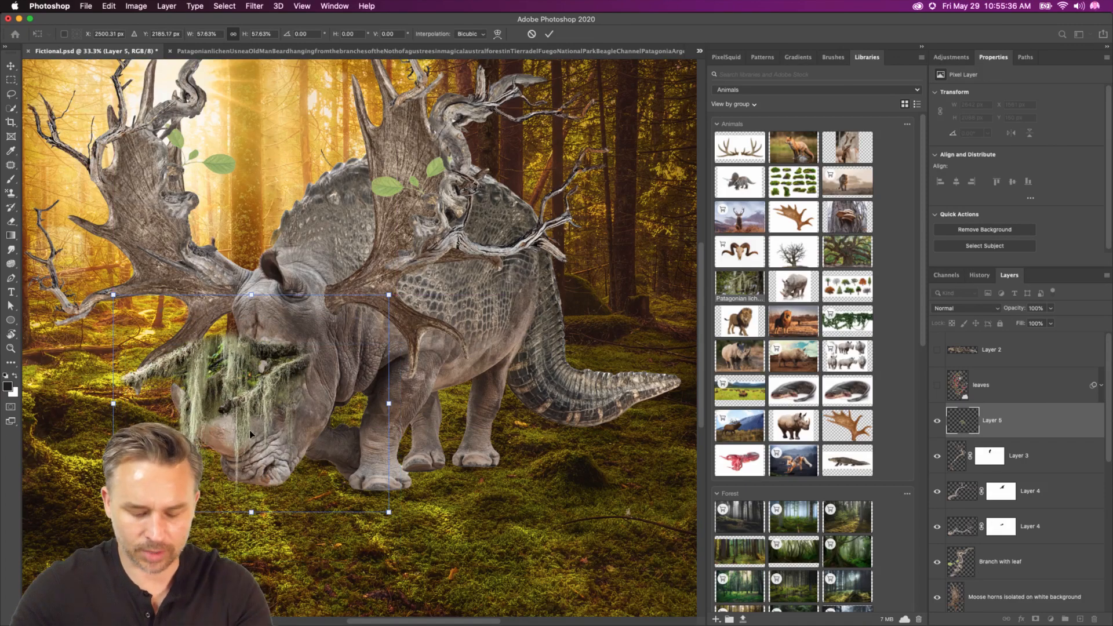
key(Return)
scroll(250, 430, up, 3)
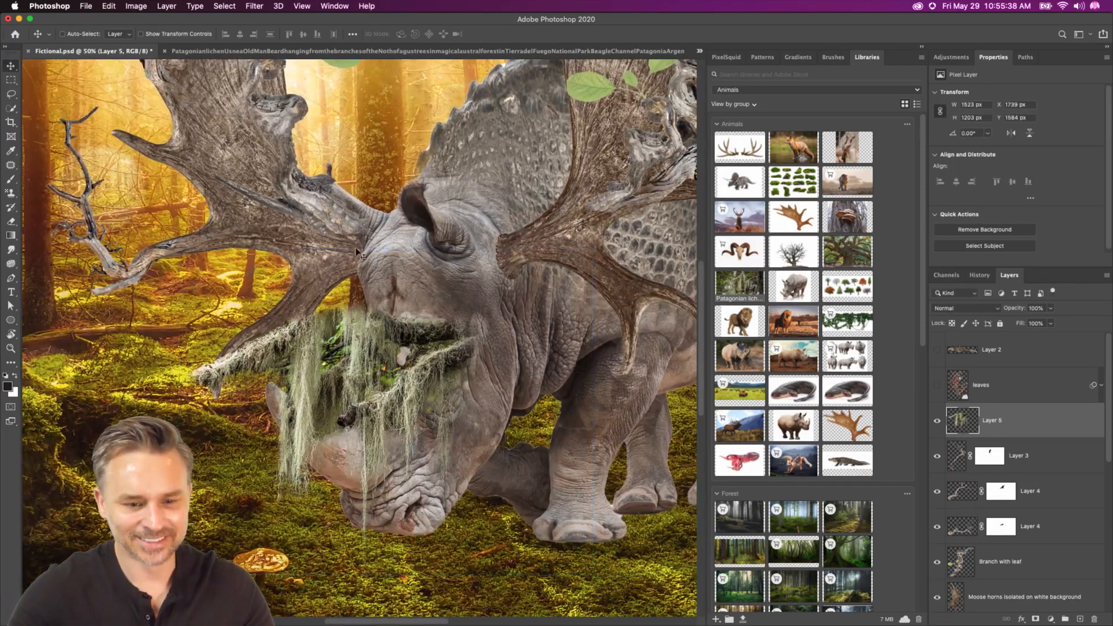
drag(330, 380, 379, 417)
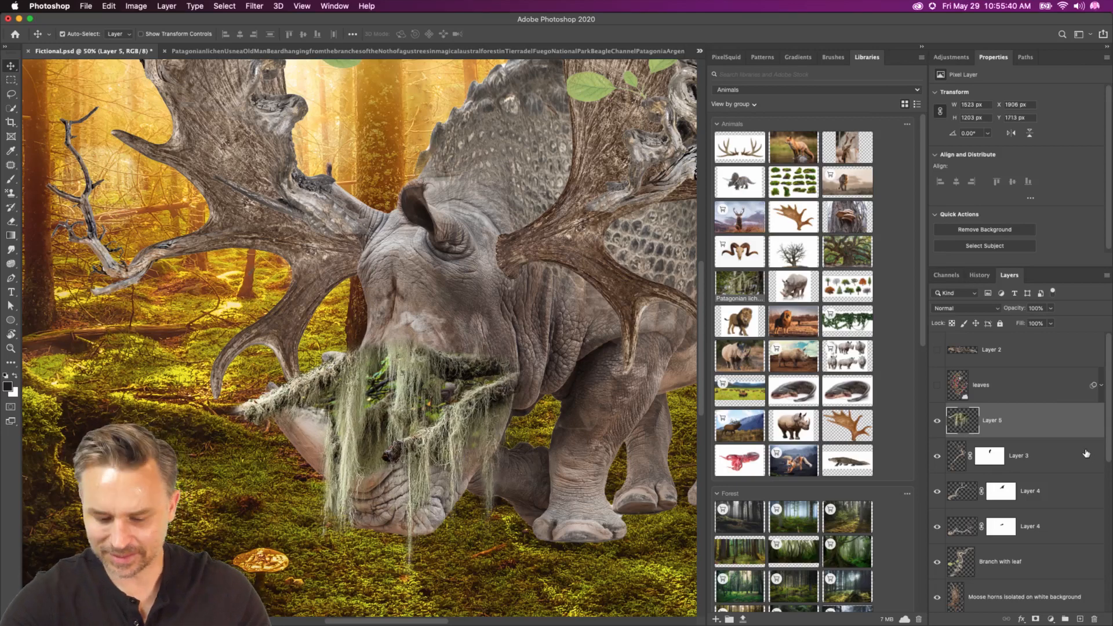
- Duplicate the moss layer, keeping the original hidden as a backup, and add a layer mask to the copy
key(super+j)
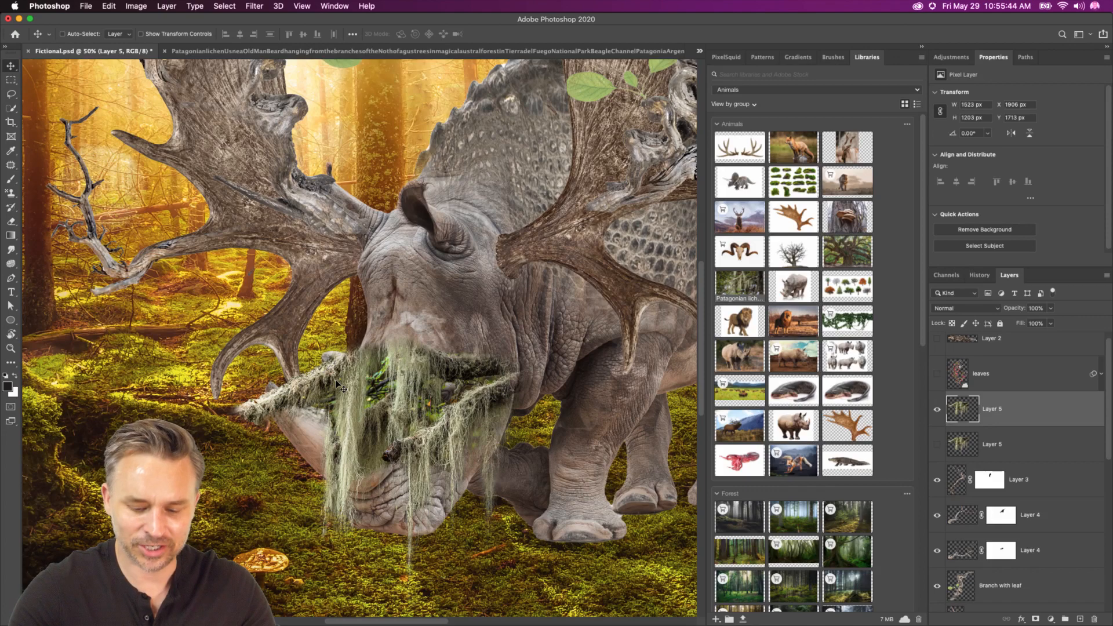
click(1035, 619)
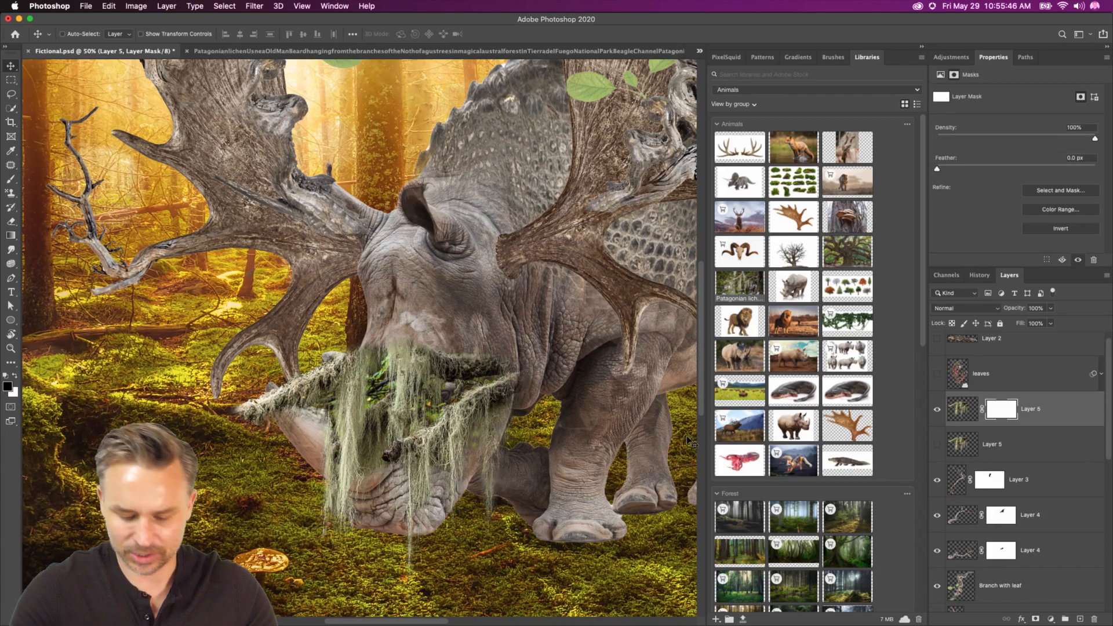
- Mask out the centre of the moss with a black brush at 98% flow, leaving two separate pieces, and apply the mask
key(b)
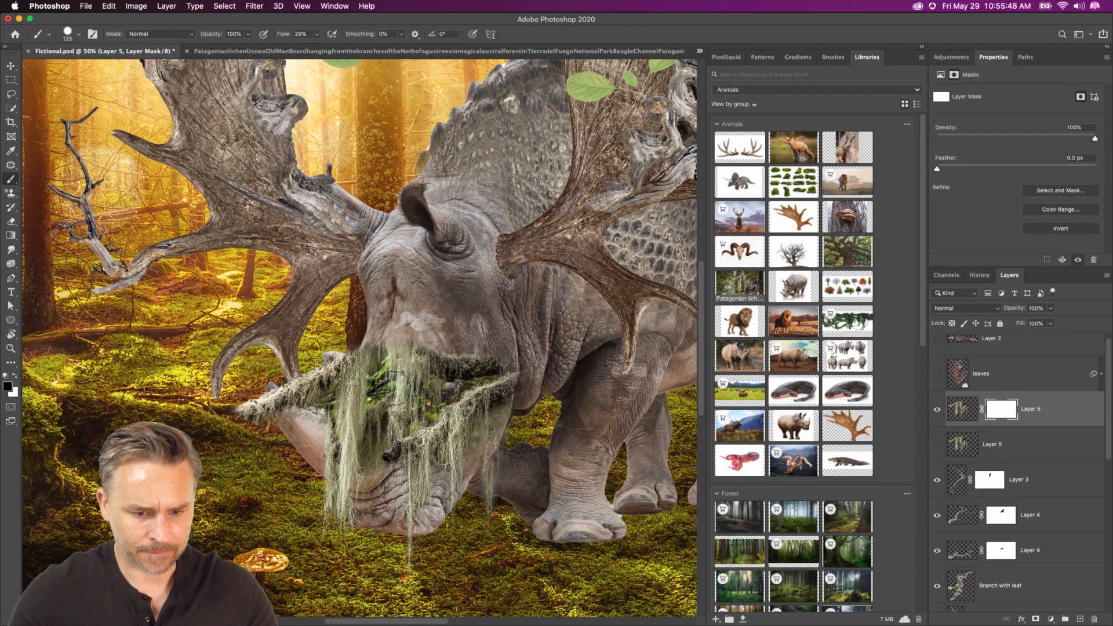
mouse_move(395, 411)
mouse_down()
mouse_move(401, 371)
mouse_move(418, 360)
mouse_up()
drag(281, 34, 326, 34)
mouse_move(444, 335)
mouse_down()
mouse_move(419, 364)
mouse_move(404, 470)
mouse_move(403, 327)
mouse_move(375, 460)
mouse_move(430, 371)
mouse_move(486, 347)
mouse_move(425, 407)
mouse_up()
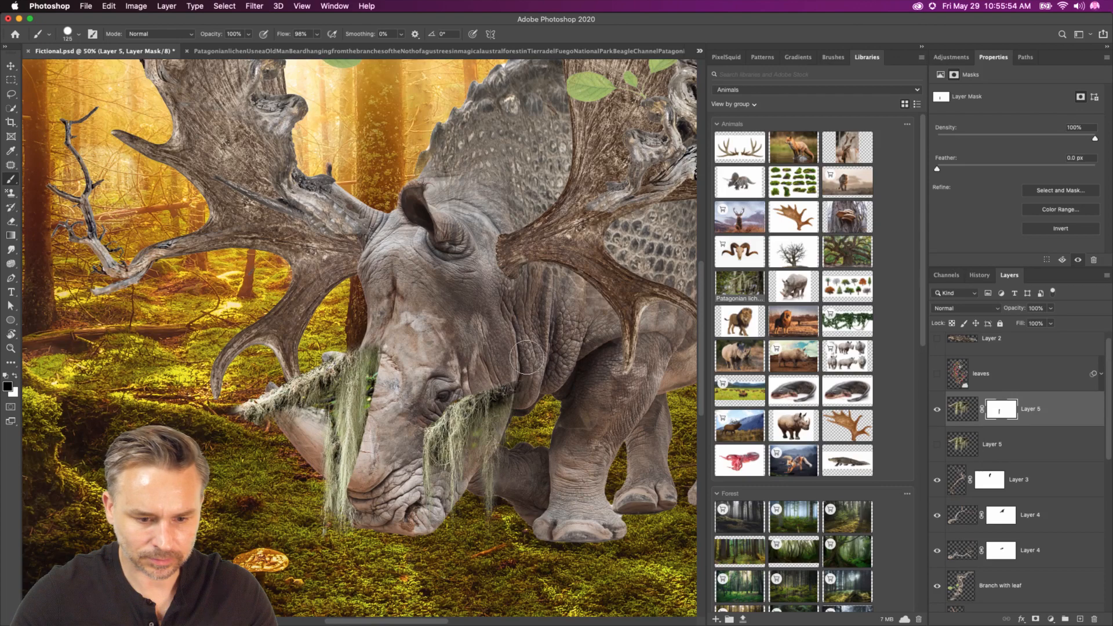
key(super+z)
mouse_move(418, 327)
mouse_down()
mouse_move(422, 355)
mouse_move(473, 337)
mouse_move(417, 377)
mouse_move(398, 485)
mouse_move(415, 385)
mouse_move(419, 402)
mouse_move(486, 360)
mouse_up()
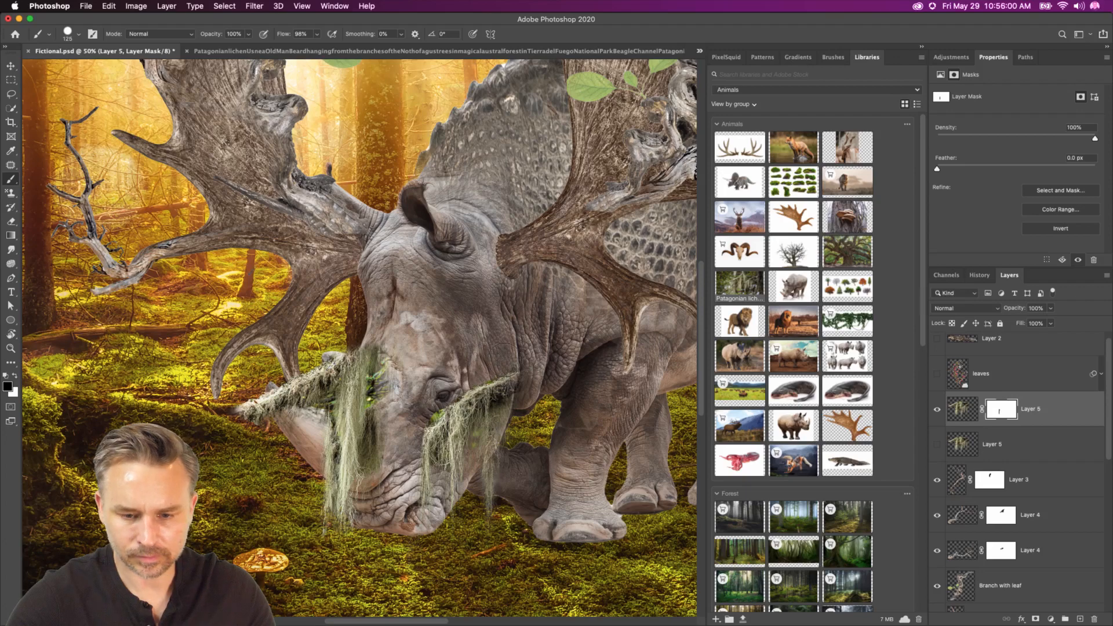
right_click(1006, 409)
click(984, 449)
- Lasso the right moss piece, cut it onto its own layer, and place it over the rhino's front leg
key(l)
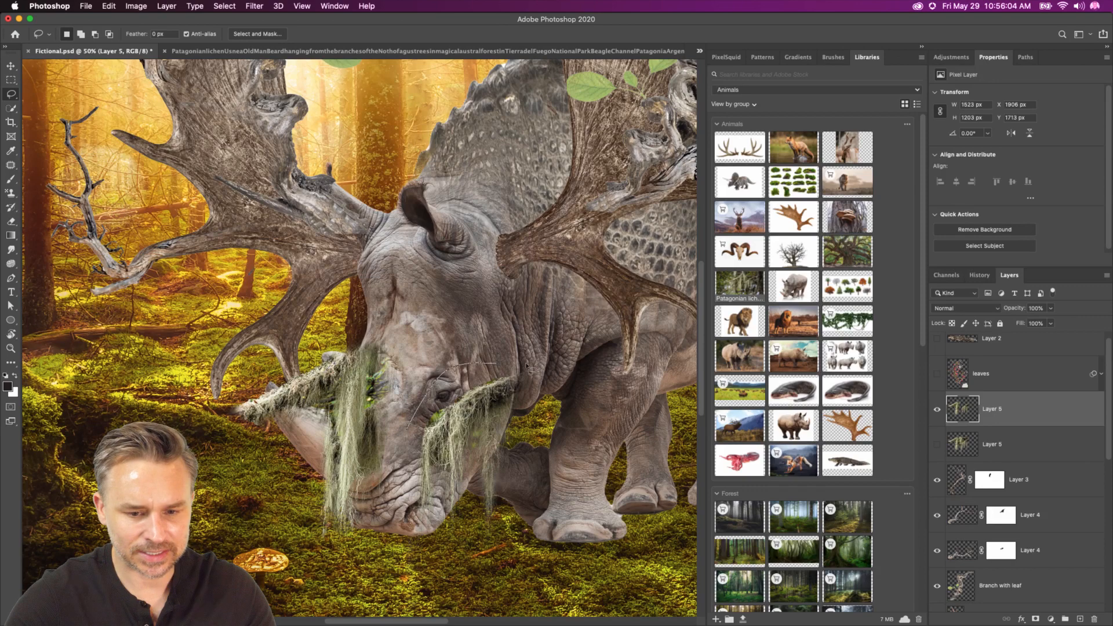
mouse_move(404, 535)
mouse_down()
mouse_move(433, 393)
mouse_move(527, 358)
mouse_move(574, 416)
mouse_up()
drag(377, 487, 408, 462)
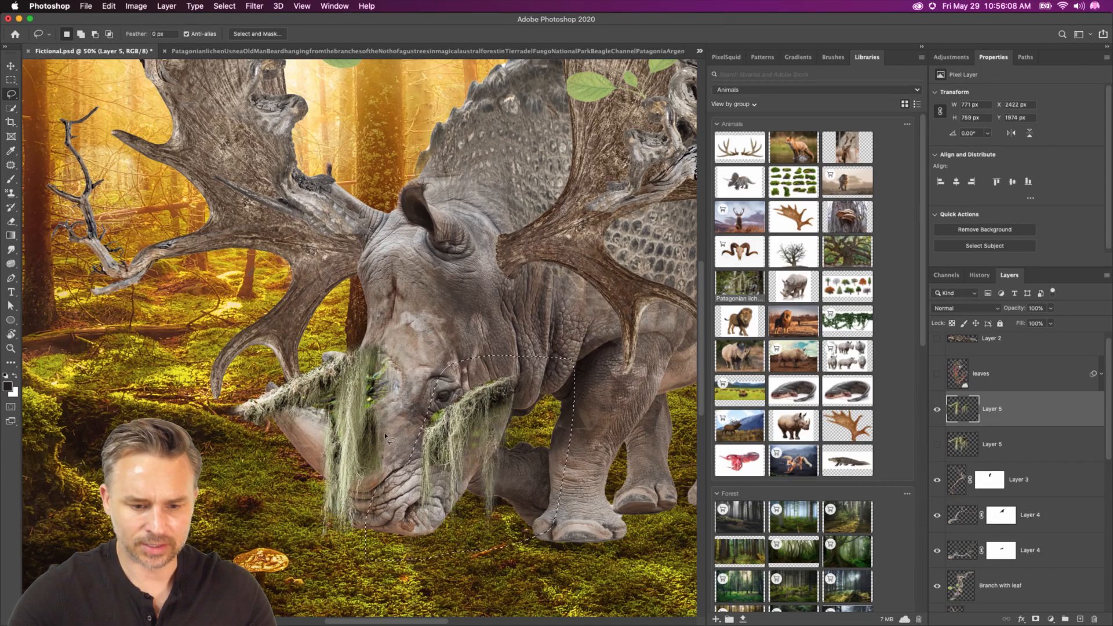
key(super+x)
key(super+v)
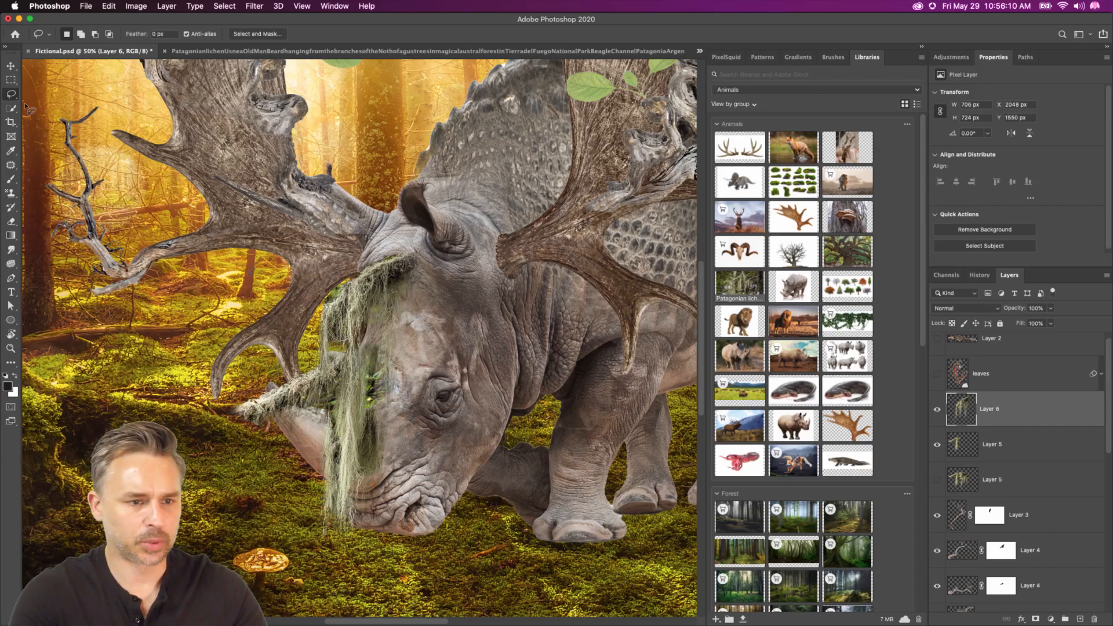
click(11, 66)
drag(429, 335, 609, 422)
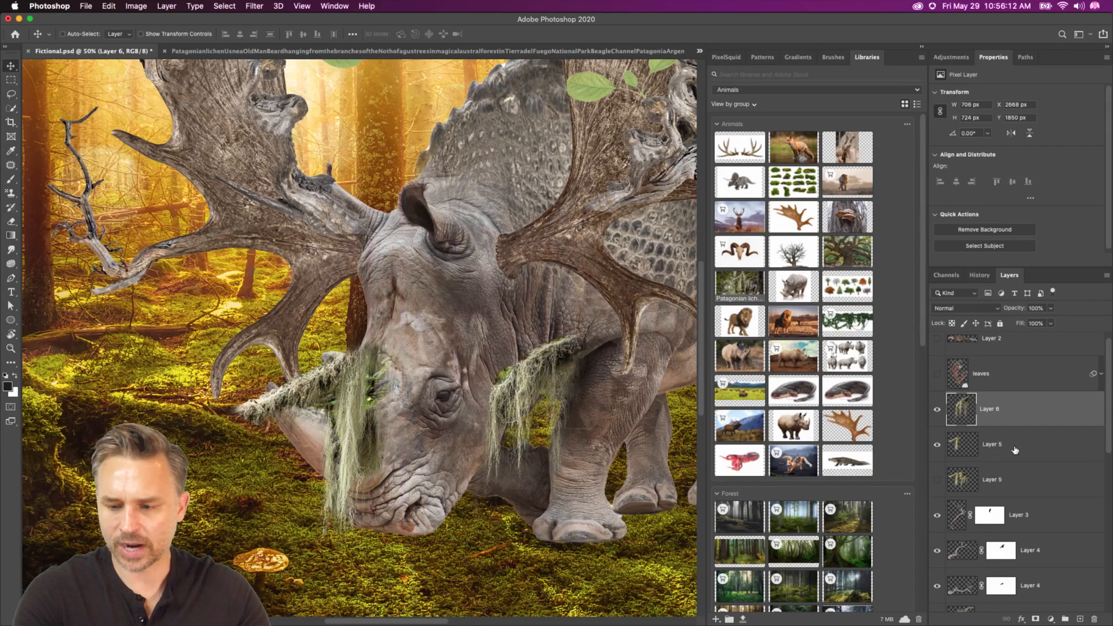
- Flip the separated moss piece horizontally and move it onto the rhino's front horn, with the other moss piece hidden
click(985, 445)
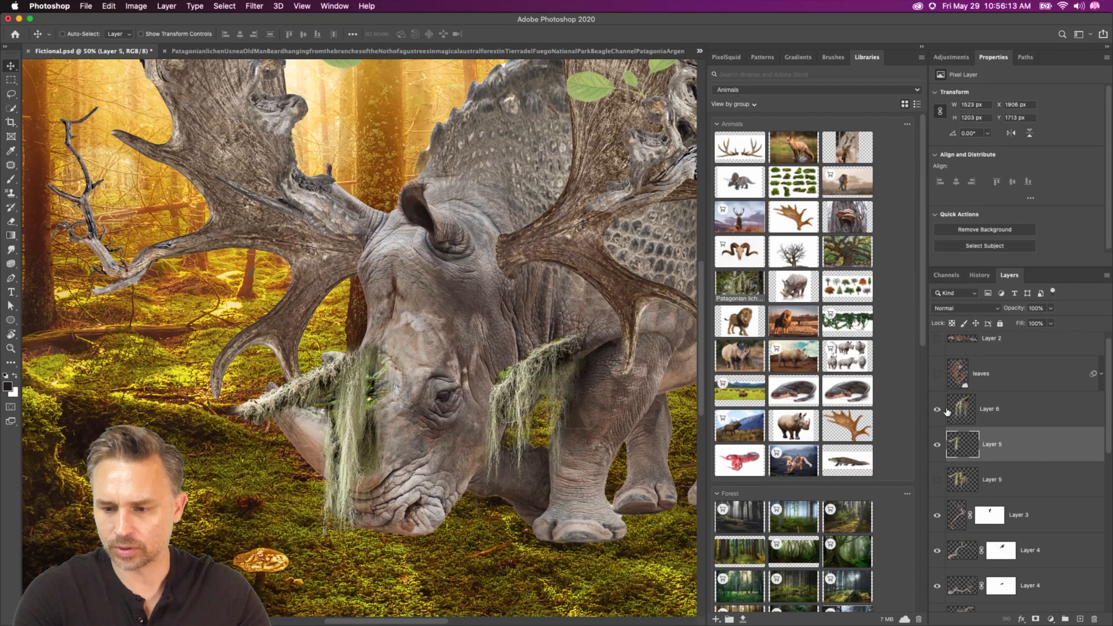
click(996, 413)
key(super+t)
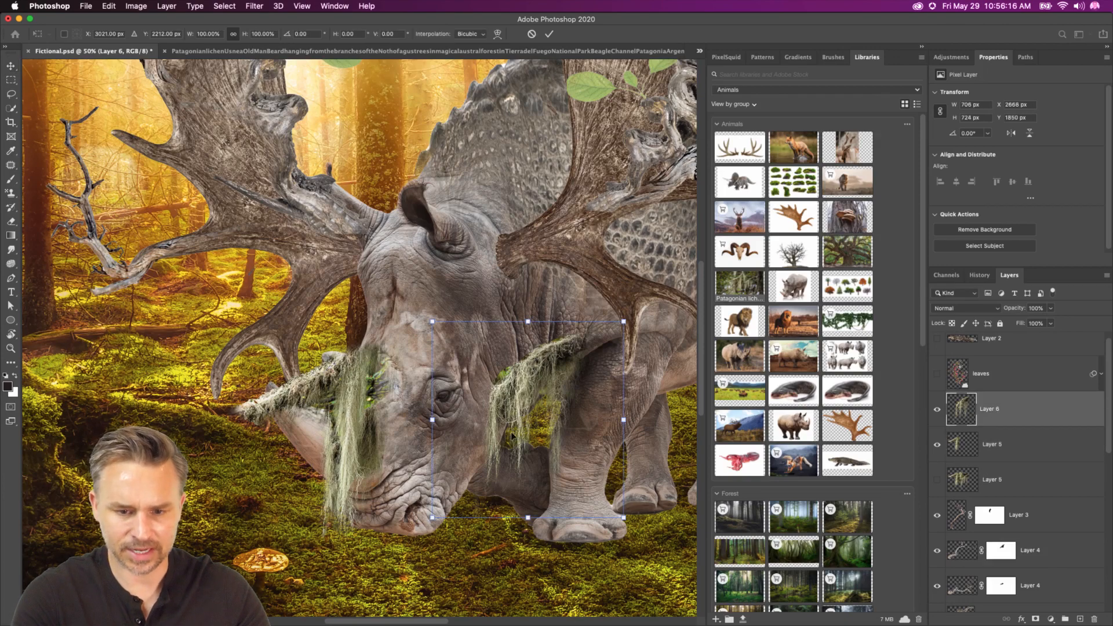
right_click(532, 396)
click(555, 587)
drag(501, 276, 511, 253)
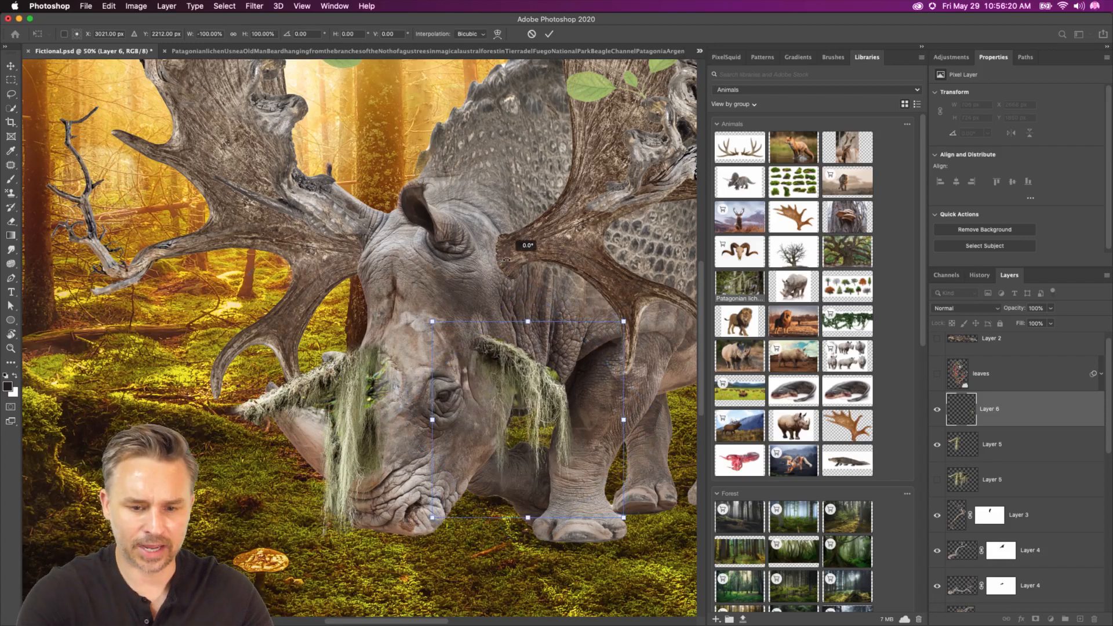
key(Return)
click(940, 446)
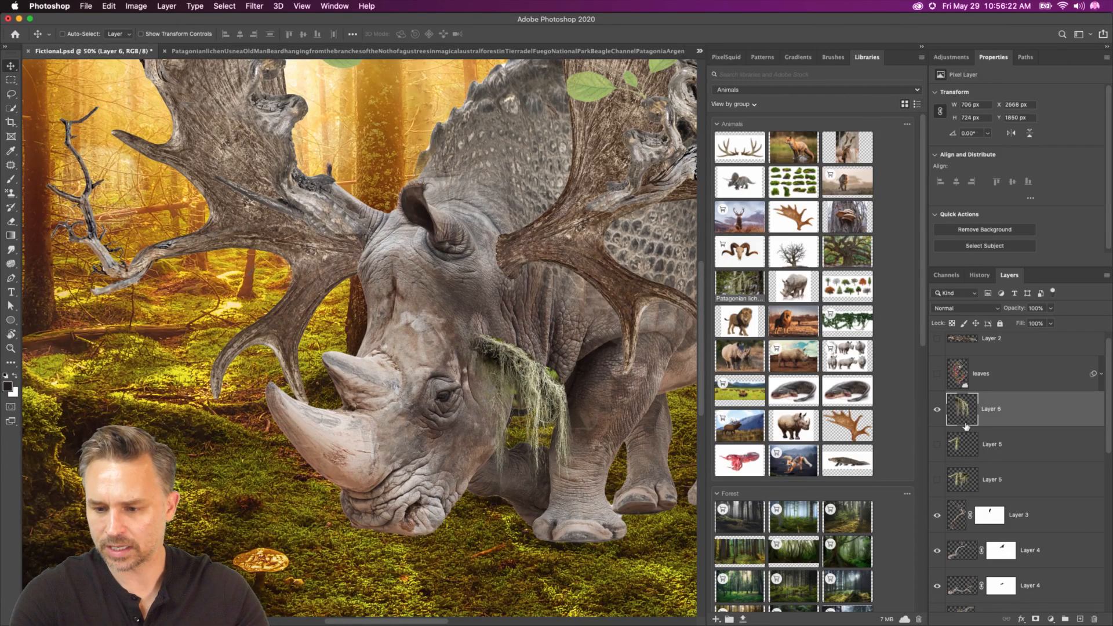
drag(577, 342, 391, 400)
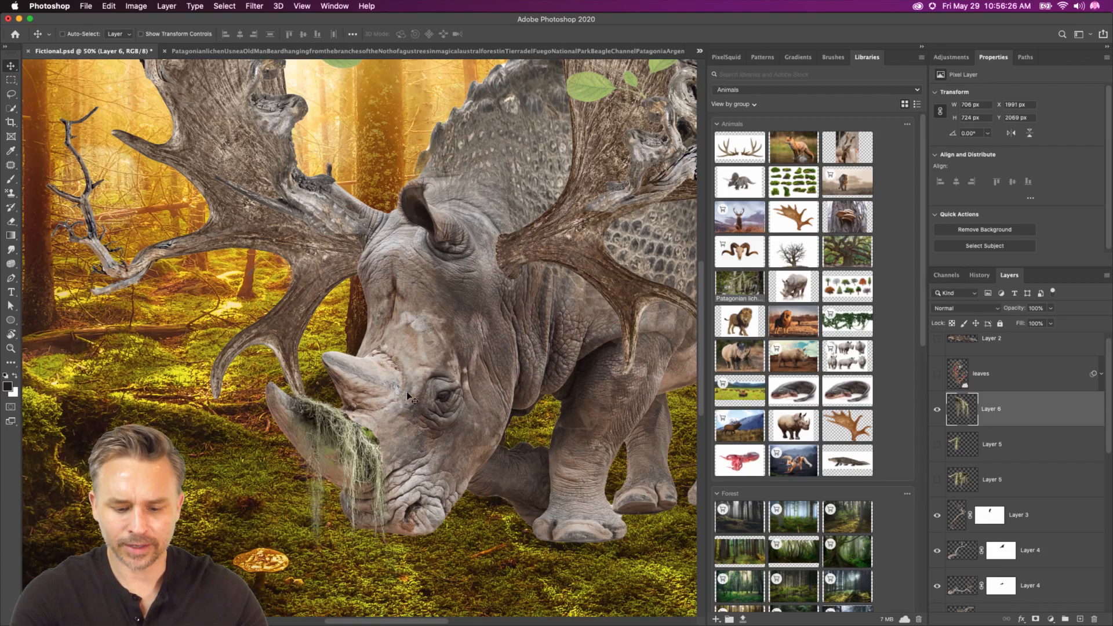
- Bend the moss with Puppet Warp so it follows the upper curve of the front horn
key(super+shift+p)
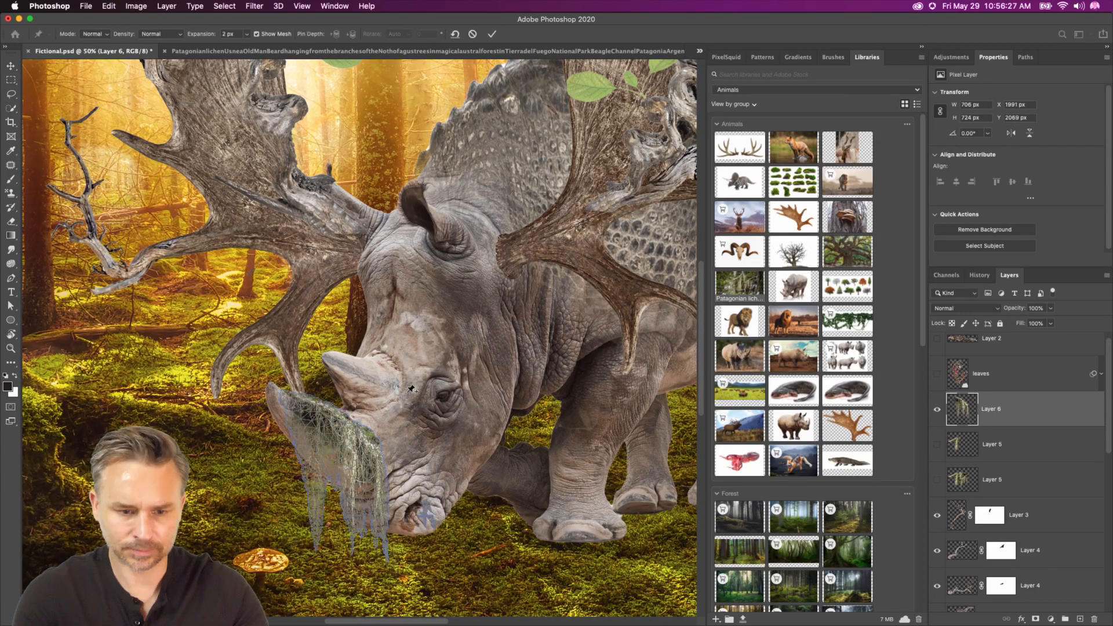
click(369, 440)
drag(369, 441, 308, 414)
drag(334, 465, 311, 464)
key(Return)
drag(325, 413, 325, 414)
click(986, 309)
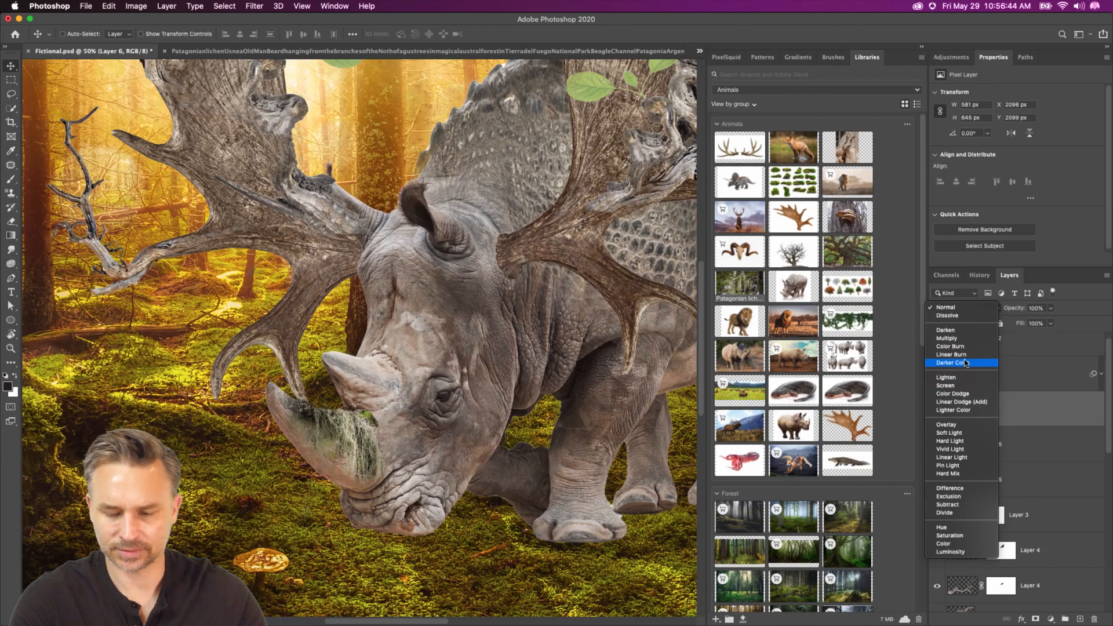
click(966, 312)
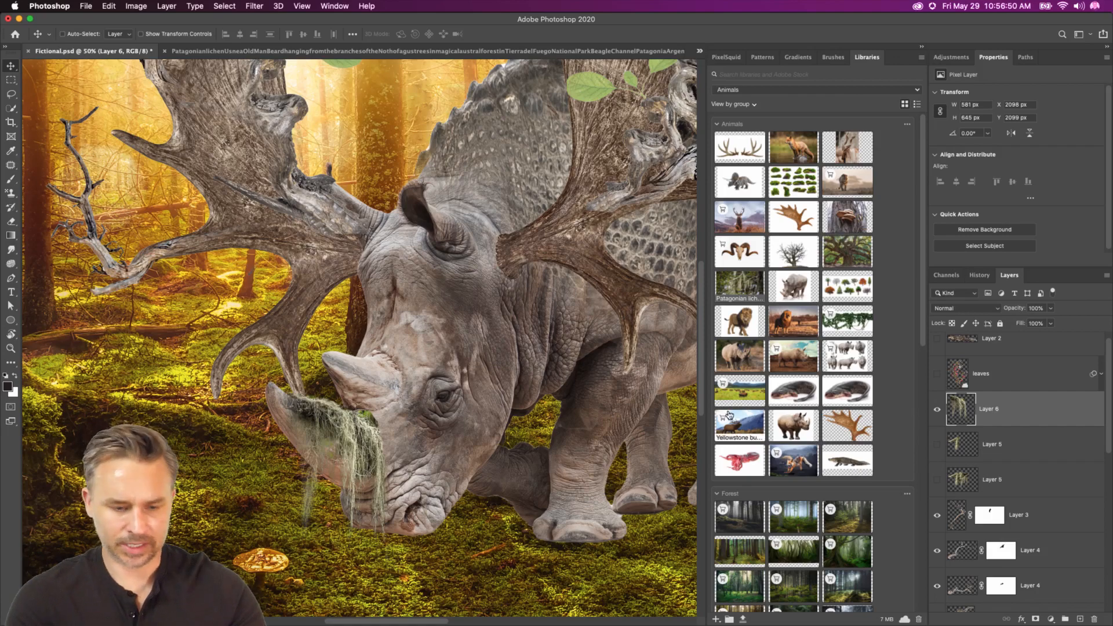
- Distort the horn moss by pulling the lower-left corner of its bounding box inward and upward
click(109, 6)
mouse_move(124, 260)
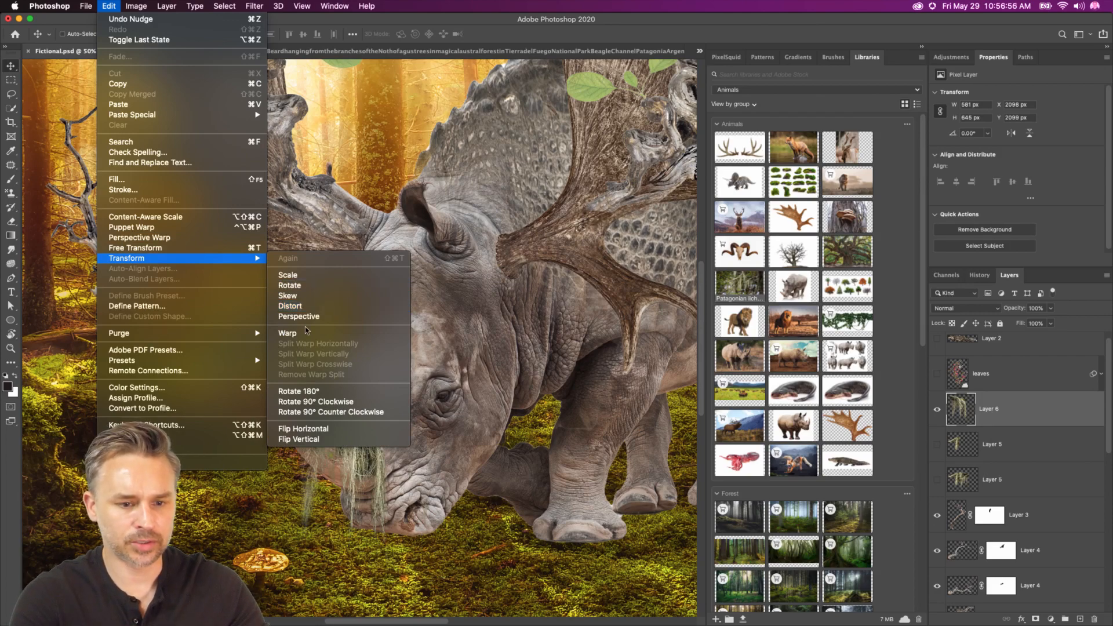
click(307, 306)
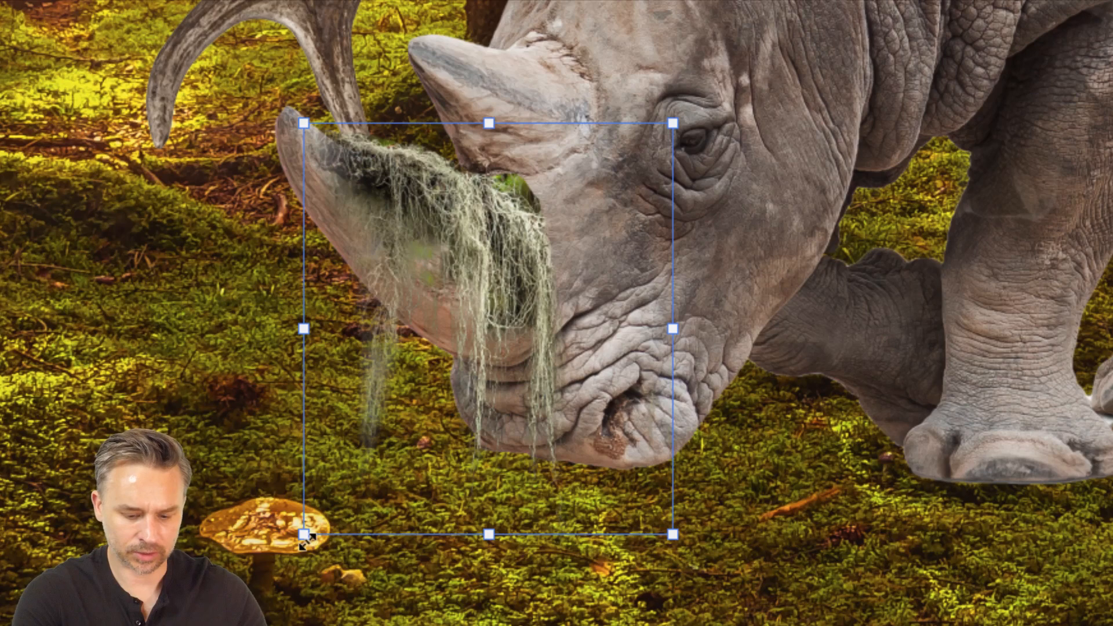
drag(306, 539, 354, 514)
key(Return)
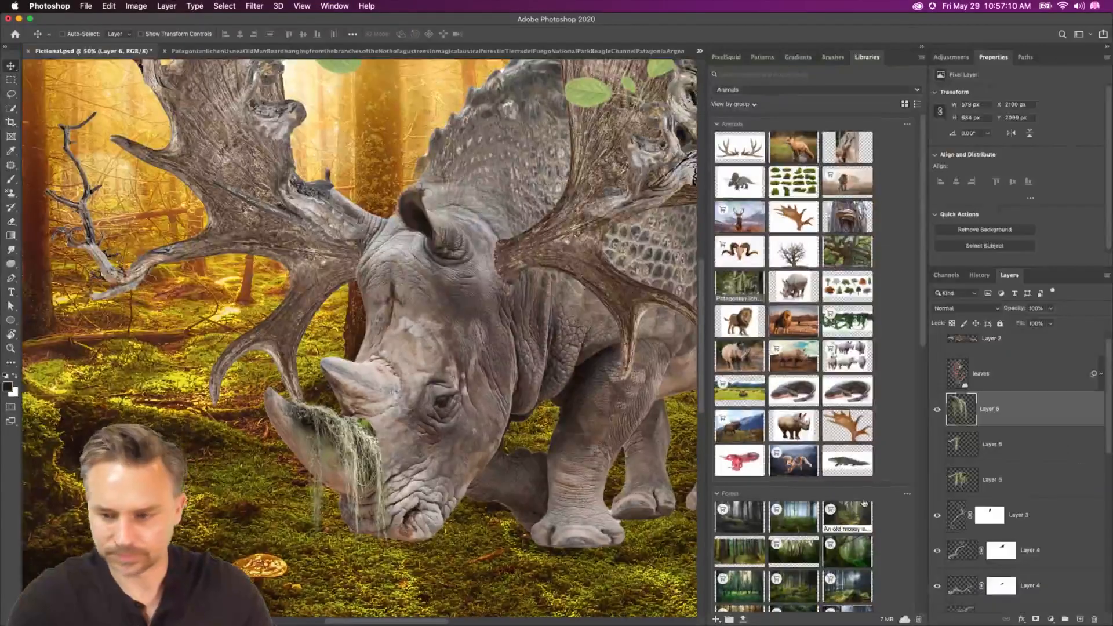
click(11, 222)
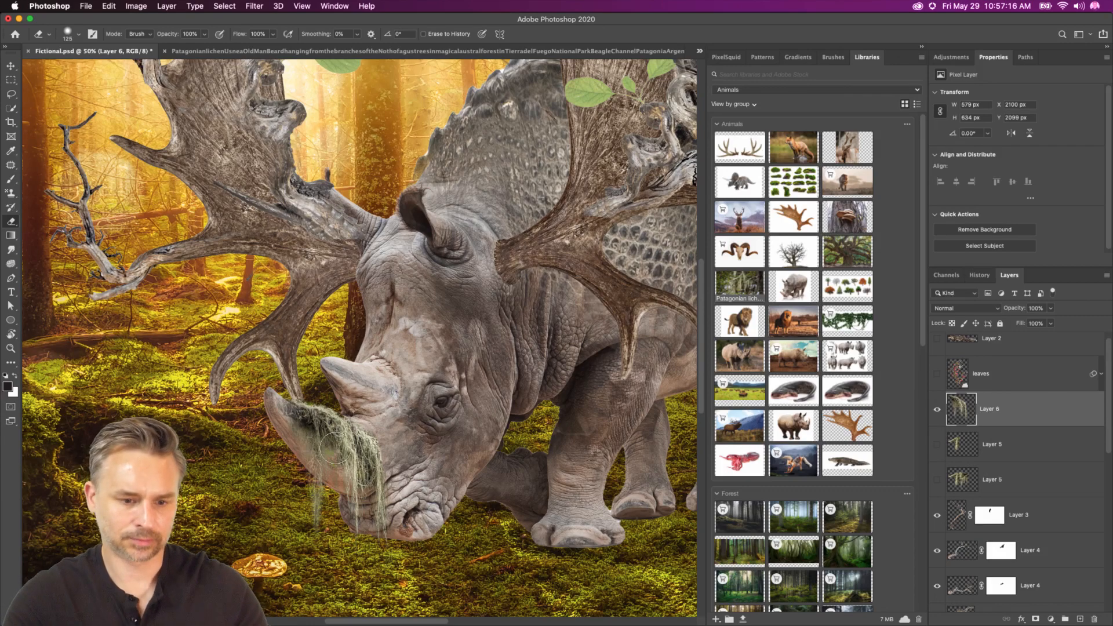
click(1035, 619)
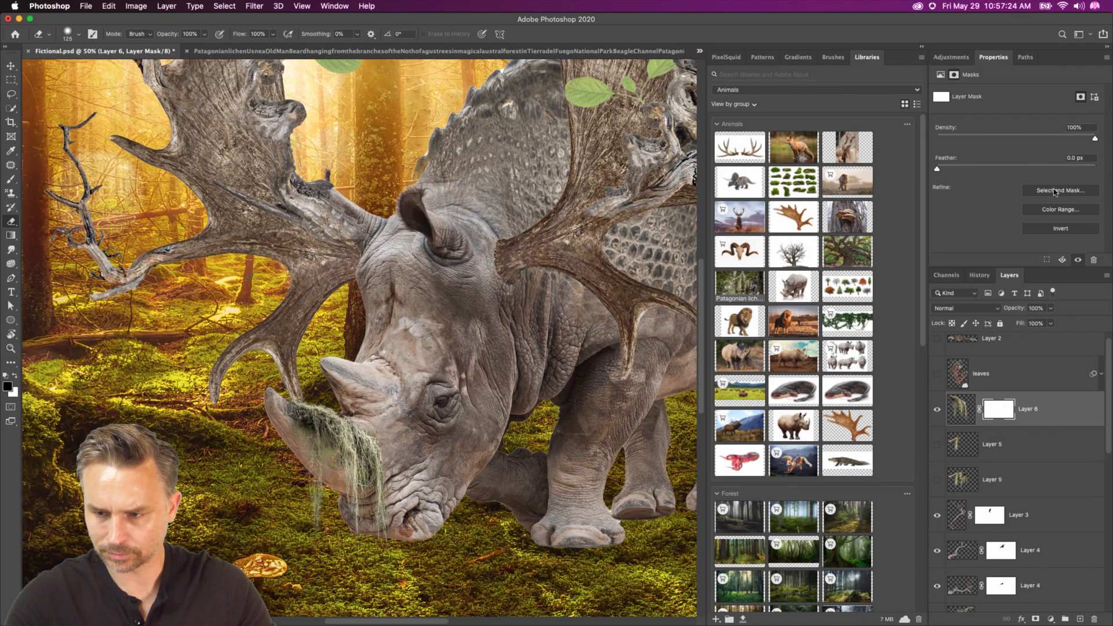
key(super+z)
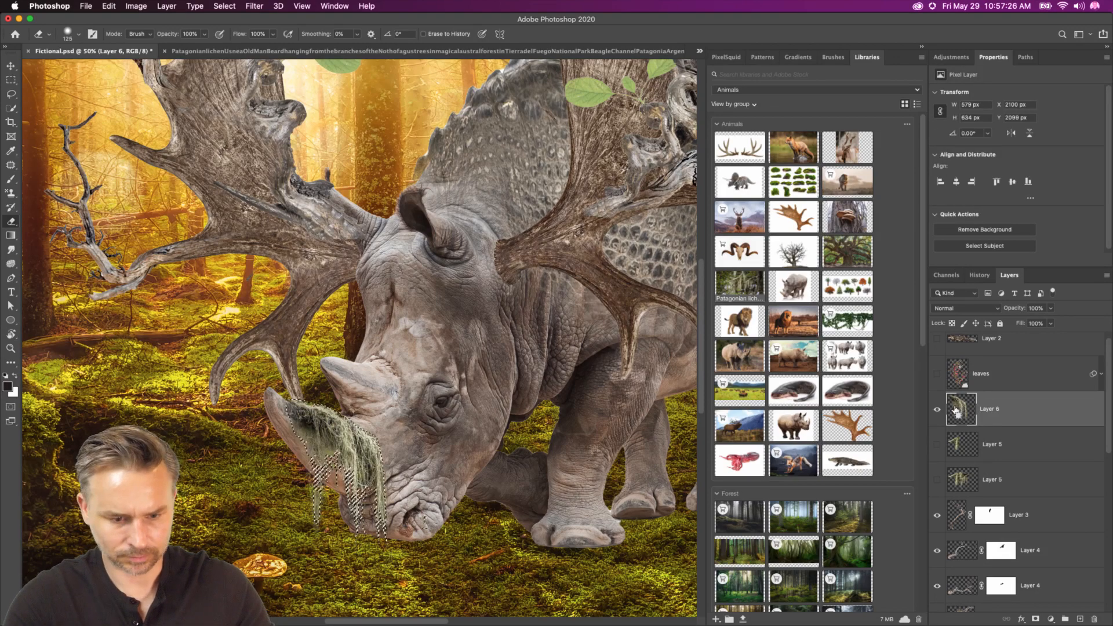
- Mask the horn moss from its loaded selection and clean its left edge with the Refine Edge brush in Select and Mask
alt+click(1035, 619)
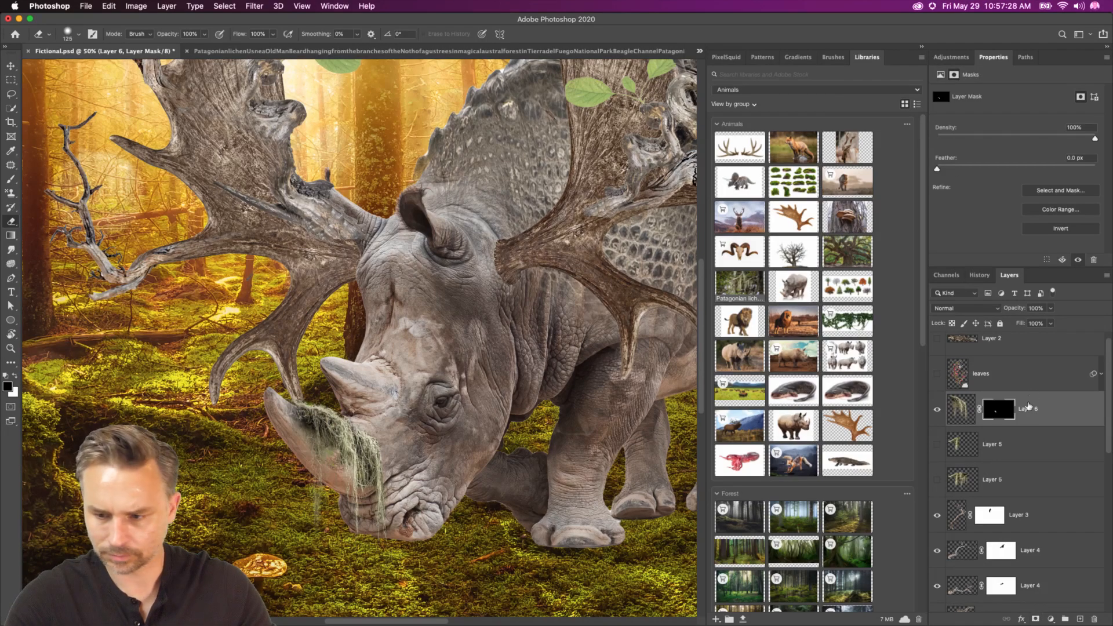
click(1051, 192)
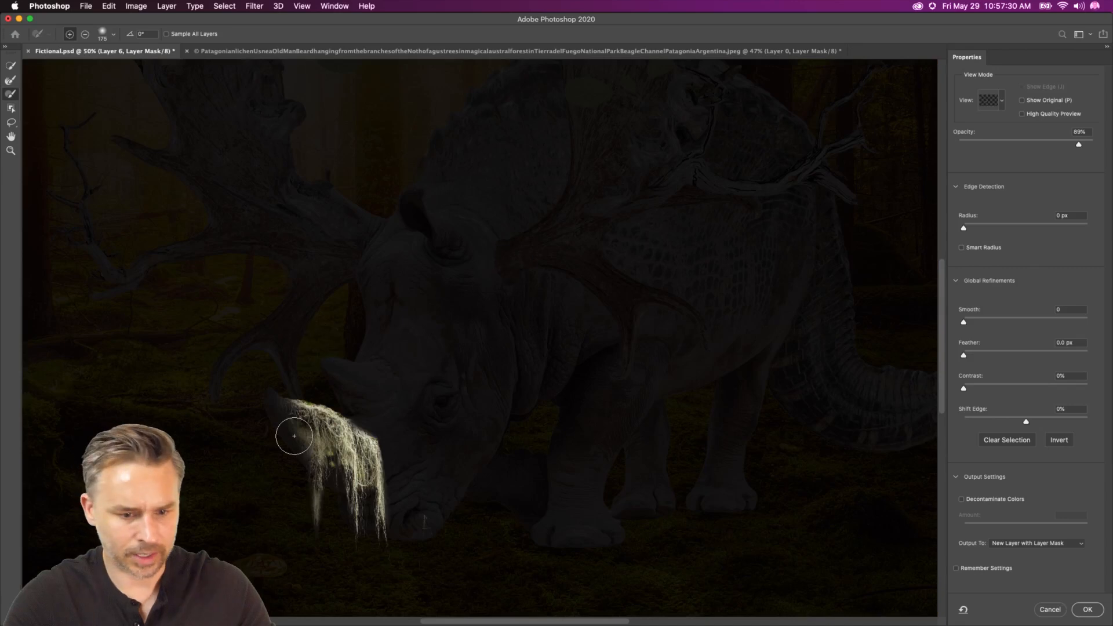
key(super+plus)
drag(301, 437, 583, 308)
mouse_move(314, 386)
mouse_down()
mouse_move(416, 391)
mouse_move(416, 370)
mouse_move(322, 375)
mouse_up()
key(bracketleft)
key(bracketleft)
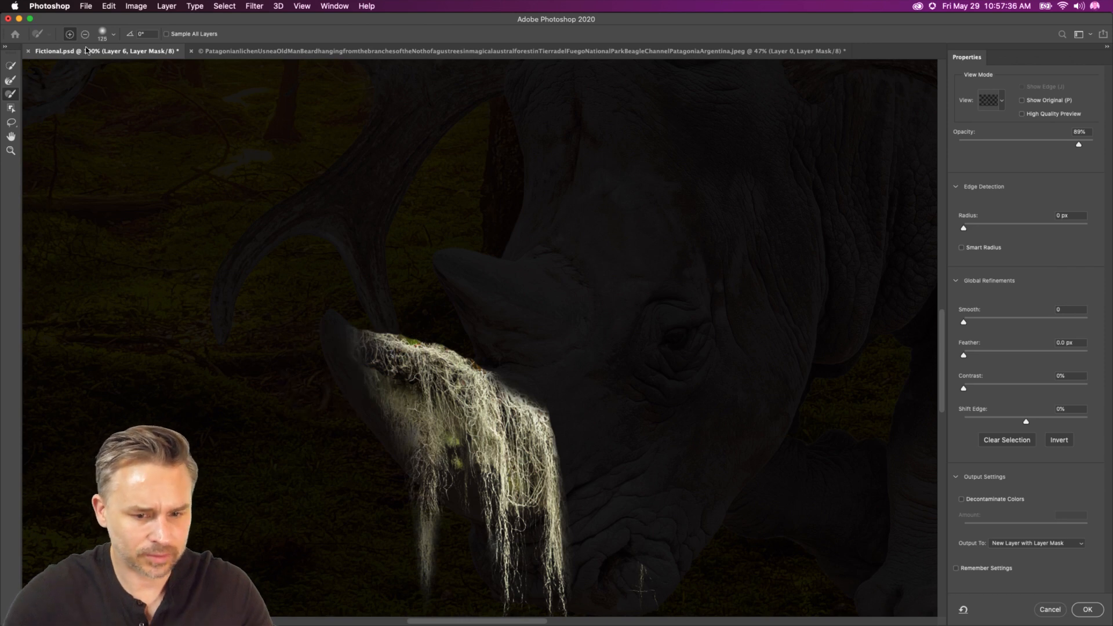
click(10, 80)
mouse_move(324, 386)
mouse_down()
mouse_move(419, 398)
mouse_move(352, 369)
mouse_move(470, 410)
mouse_up()
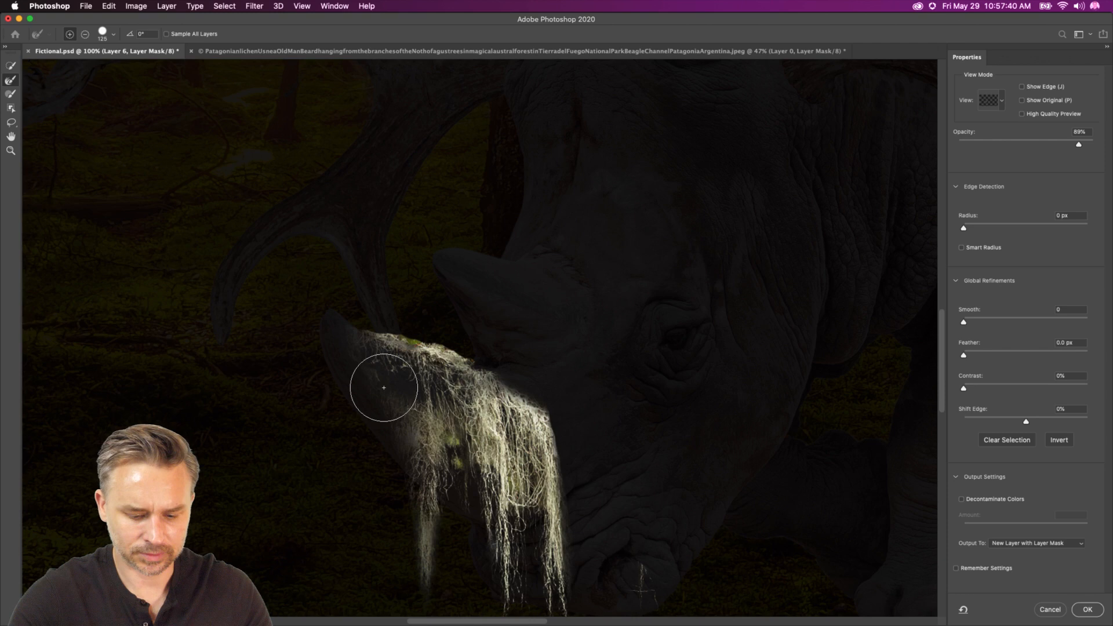
- Switch the preview to Overlay, refine the rest of the moss and its hanging strands, and output to a new layer with layer mask
click(1003, 101)
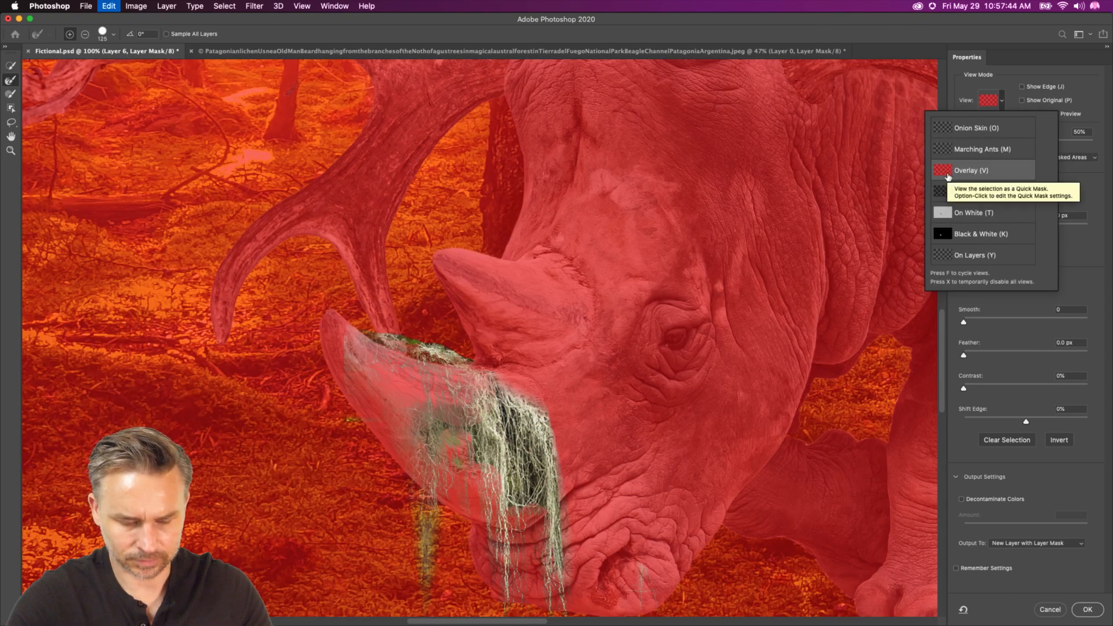
click(949, 174)
mouse_move(384, 386)
mouse_down()
mouse_move(411, 399)
mouse_move(401, 405)
mouse_move(432, 398)
mouse_move(447, 418)
mouse_move(442, 362)
mouse_move(441, 390)
mouse_move(482, 416)
mouse_up()
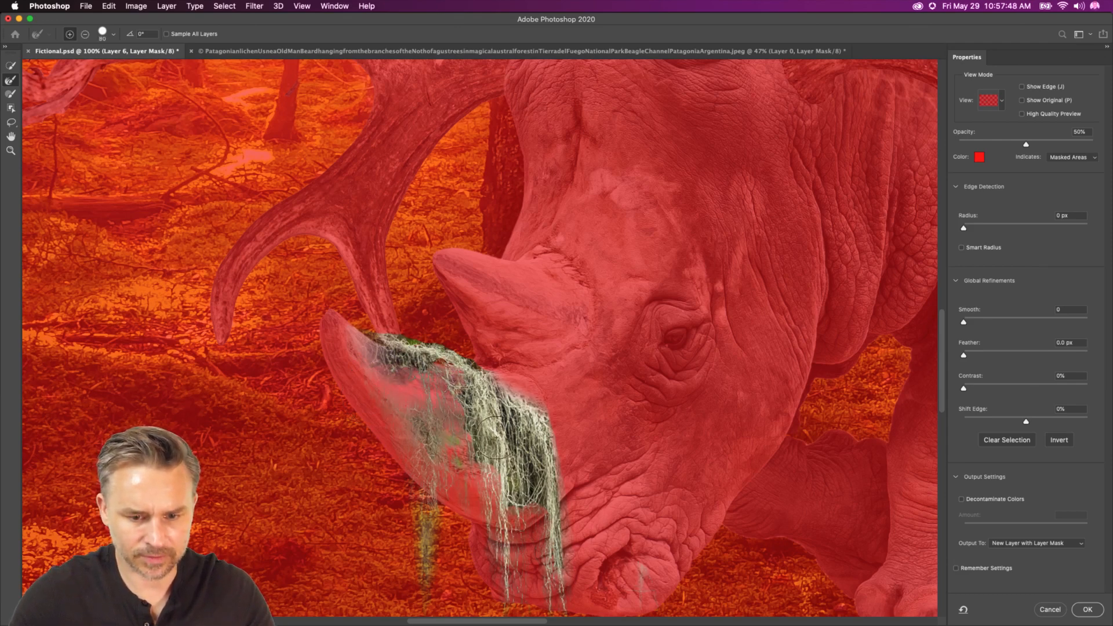
drag(527, 483, 523, 578)
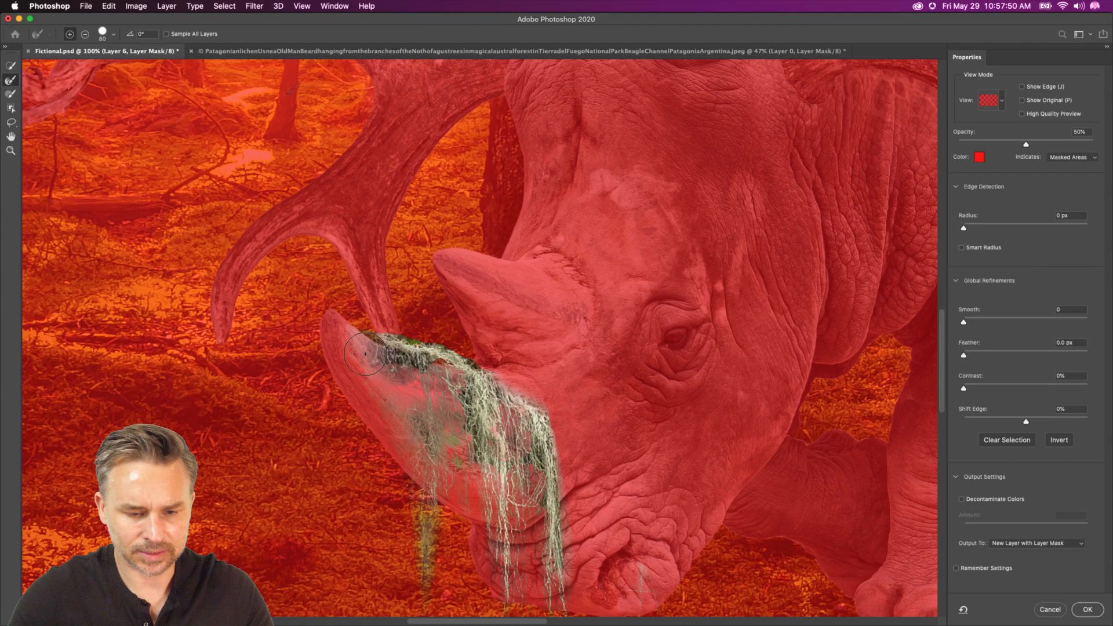
key(Return)
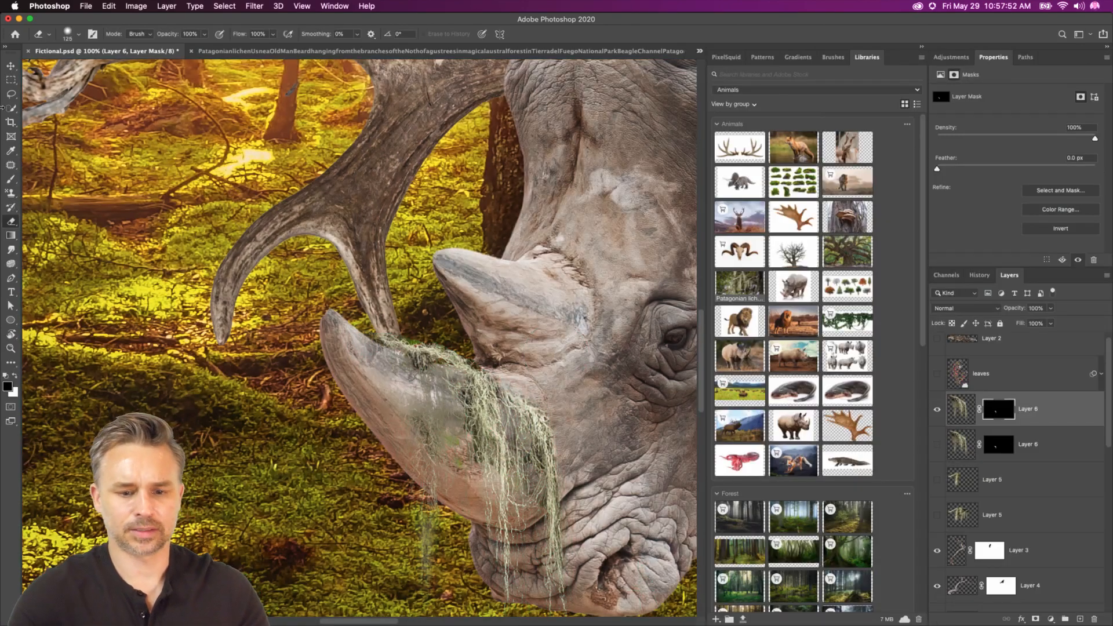
- Create an empty layer directly beneath the refined moss layer and sample a dark colour near the rhino's eye
click(11, 66)
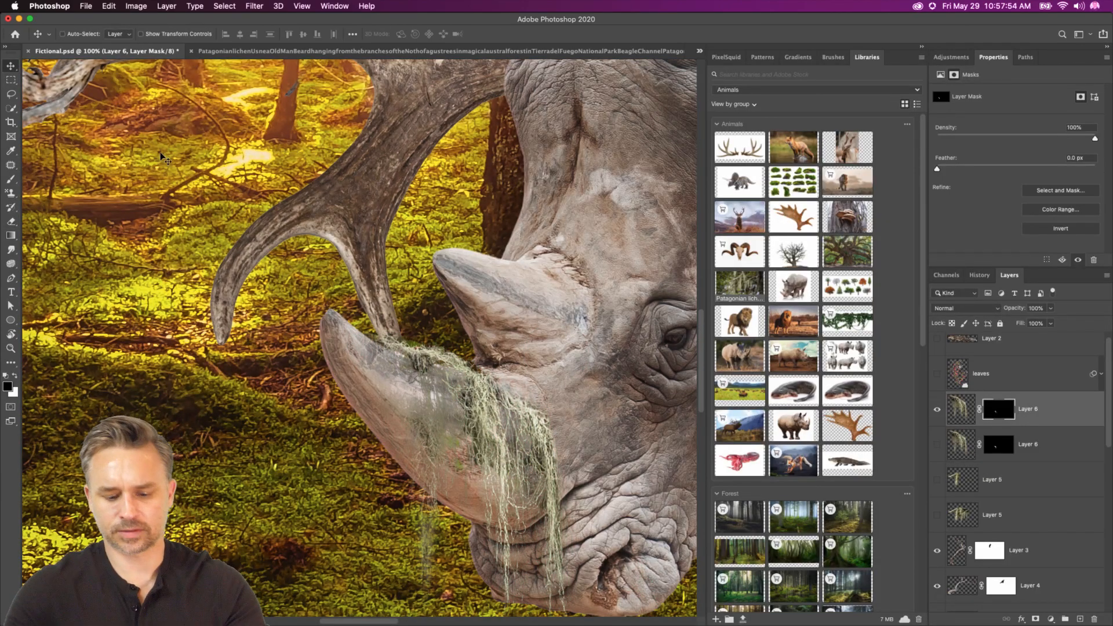
key(super+minus)
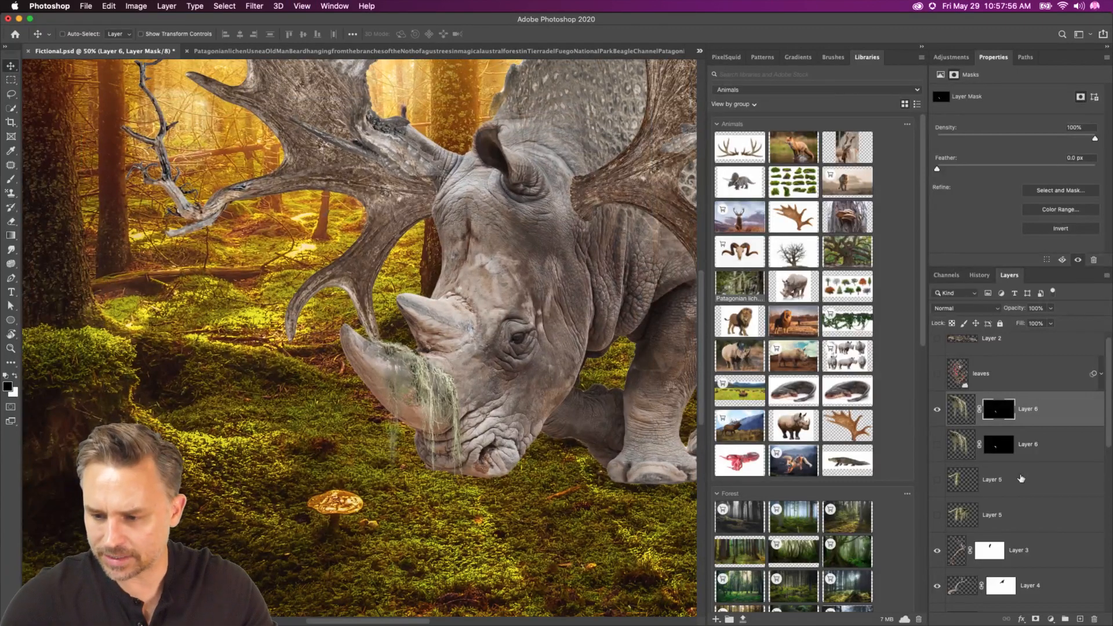
key(alt+bracketleft)
click(1081, 618)
key(b)
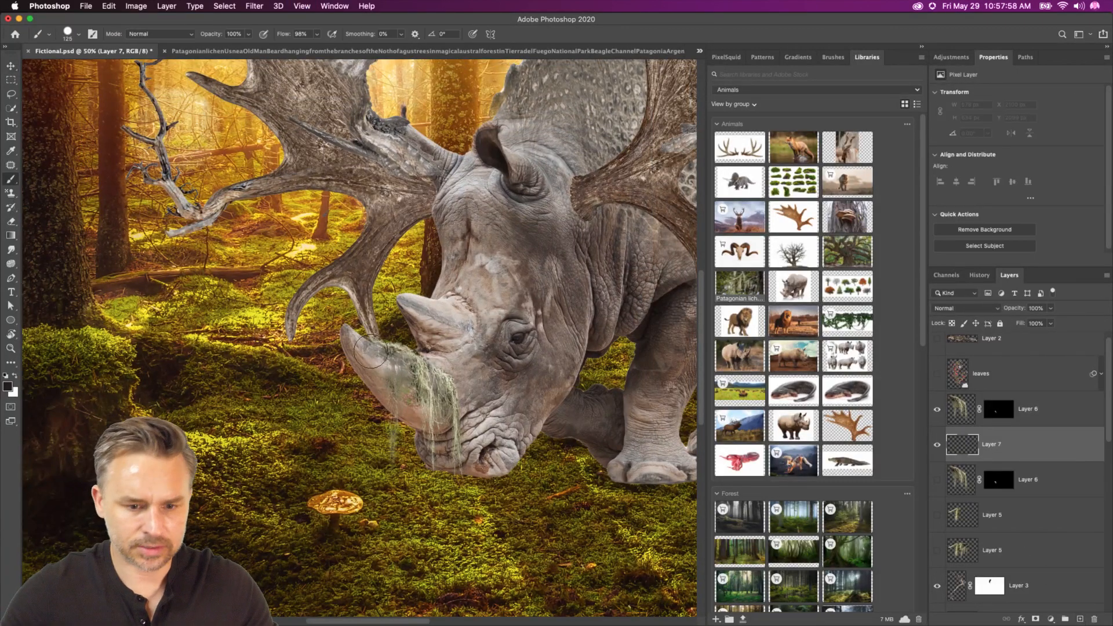
key(i)
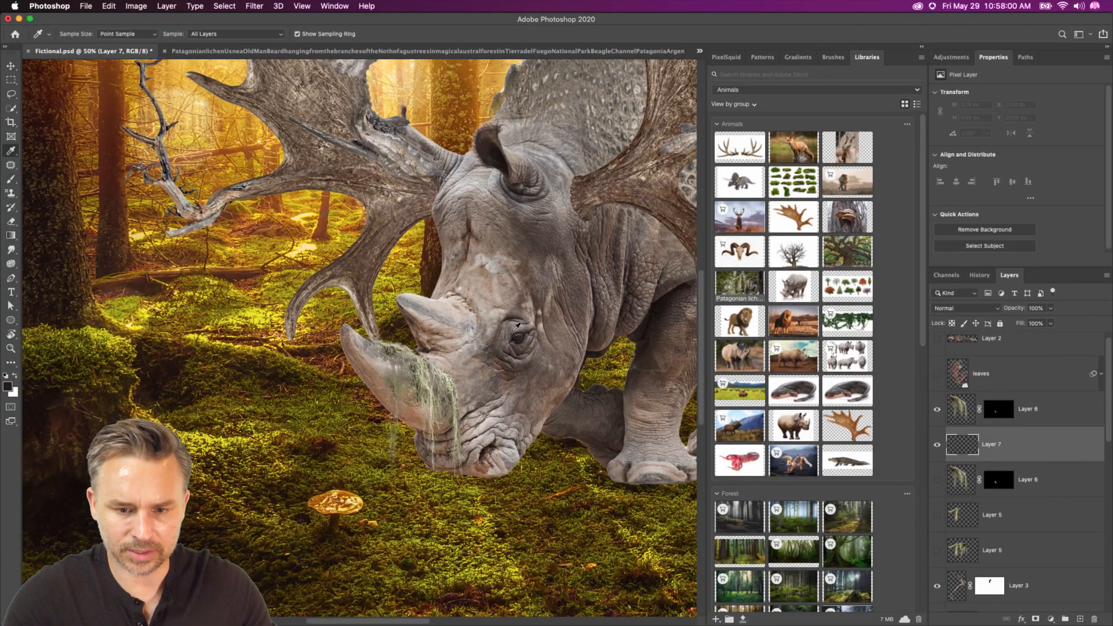
click(514, 341)
key(b)
mouse_move(394, 366)
mouse_down()
mouse_move(427, 414)
mouse_move(411, 428)
mouse_up()
key(super+z)
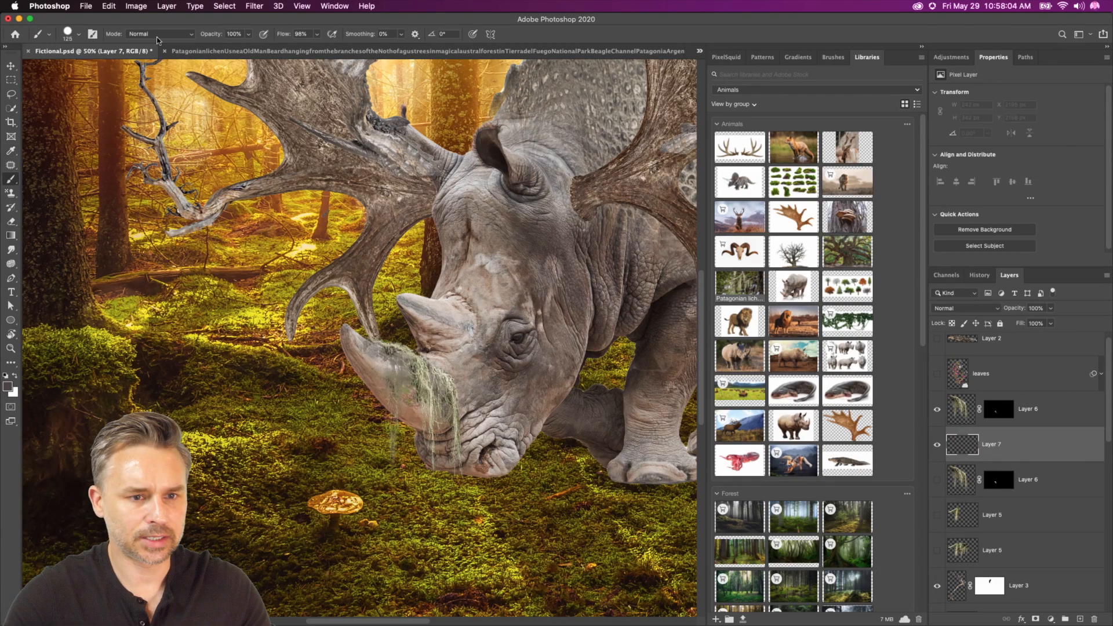
- Set up a Soft Round brush at 80 px with 15% flow and paint a shadow under the moss on the front horn
click(80, 36)
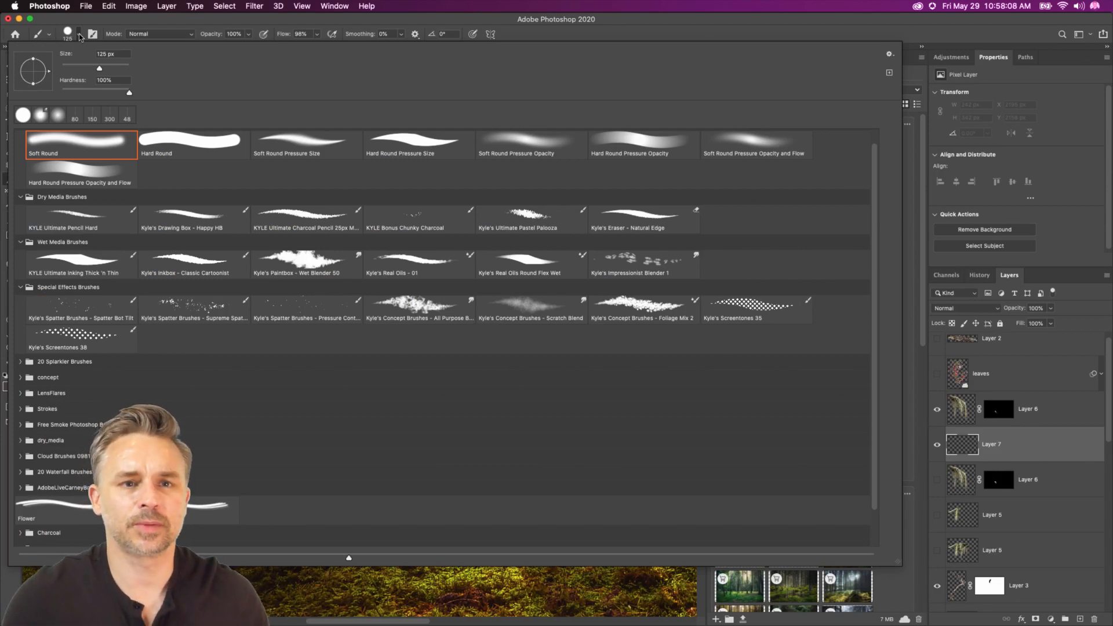
double_click(106, 147)
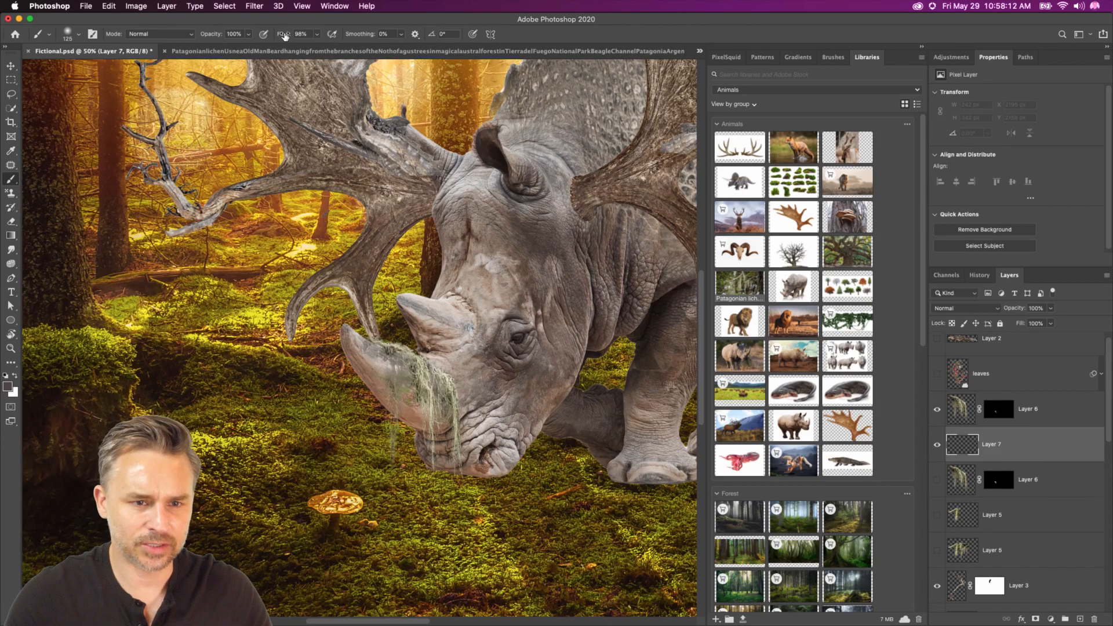
mouse_move(384, 374)
mouse_down()
mouse_move(415, 408)
mouse_move(415, 374)
mouse_move(413, 403)
mouse_up()
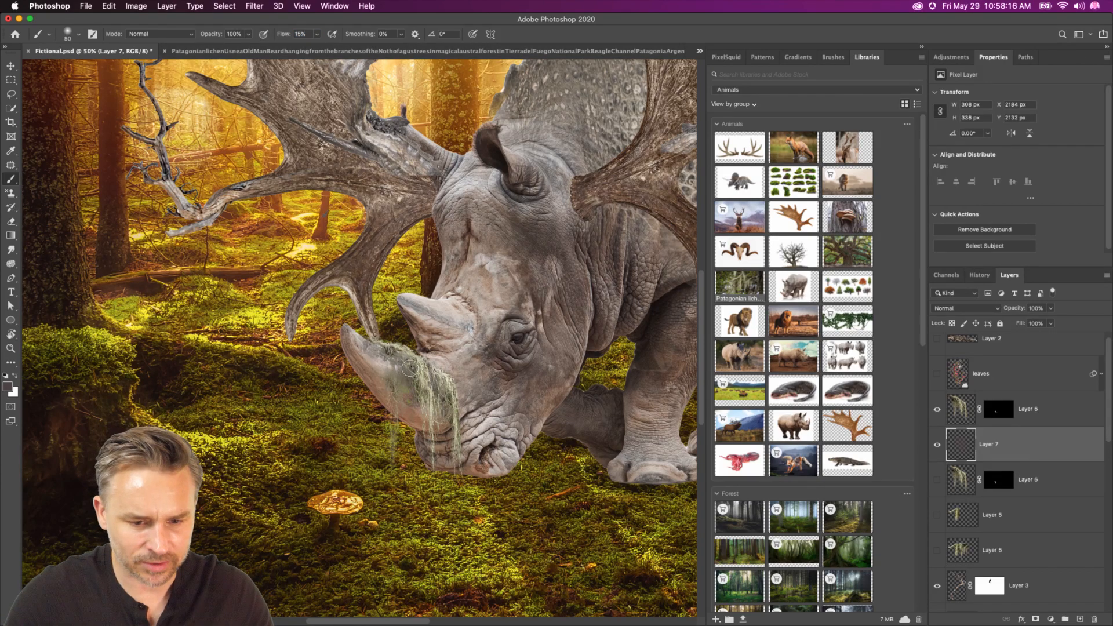
- Choose a darker foreground colour and deepen the painted shadow along the horn beneath the moss
click(8, 385)
mouse_move(616, 317)
mouse_down()
mouse_move(618, 348)
mouse_move(603, 371)
mouse_up()
key(Return)
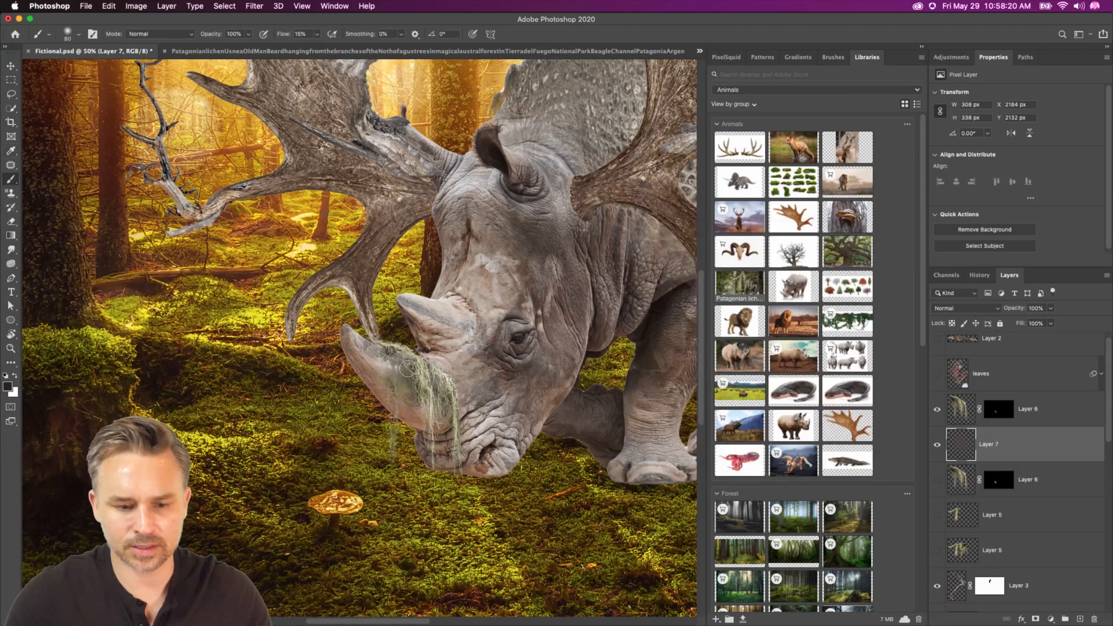
key(Return)
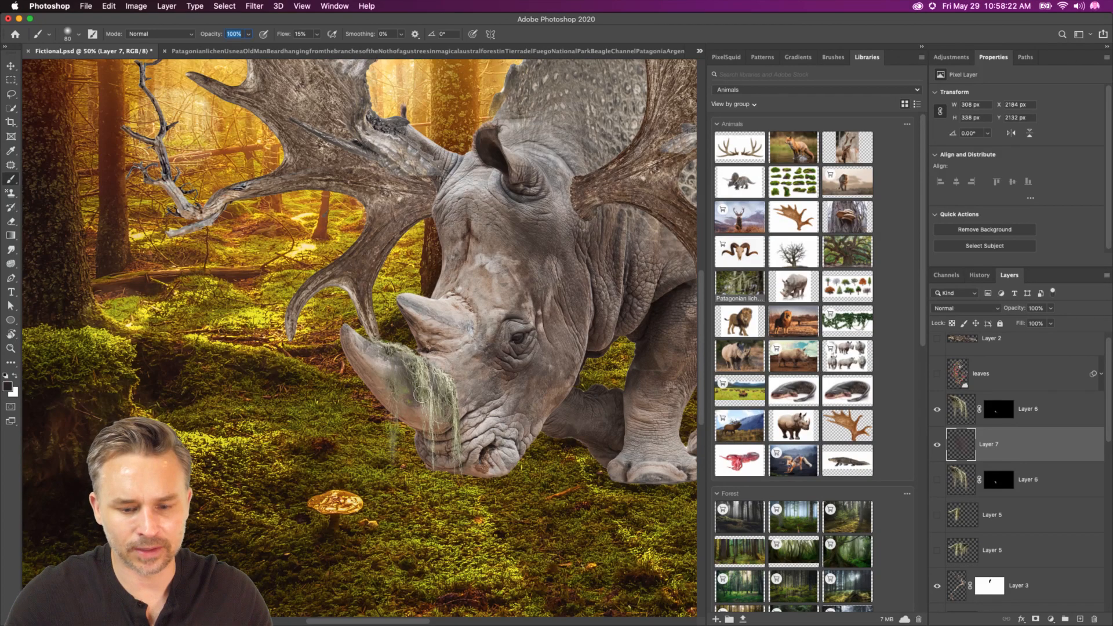
drag(417, 391, 436, 414)
mouse_move(395, 354)
mouse_down()
mouse_move(436, 396)
mouse_move(385, 392)
mouse_move(423, 413)
mouse_move(393, 413)
mouse_move(444, 425)
mouse_move(422, 420)
mouse_up()
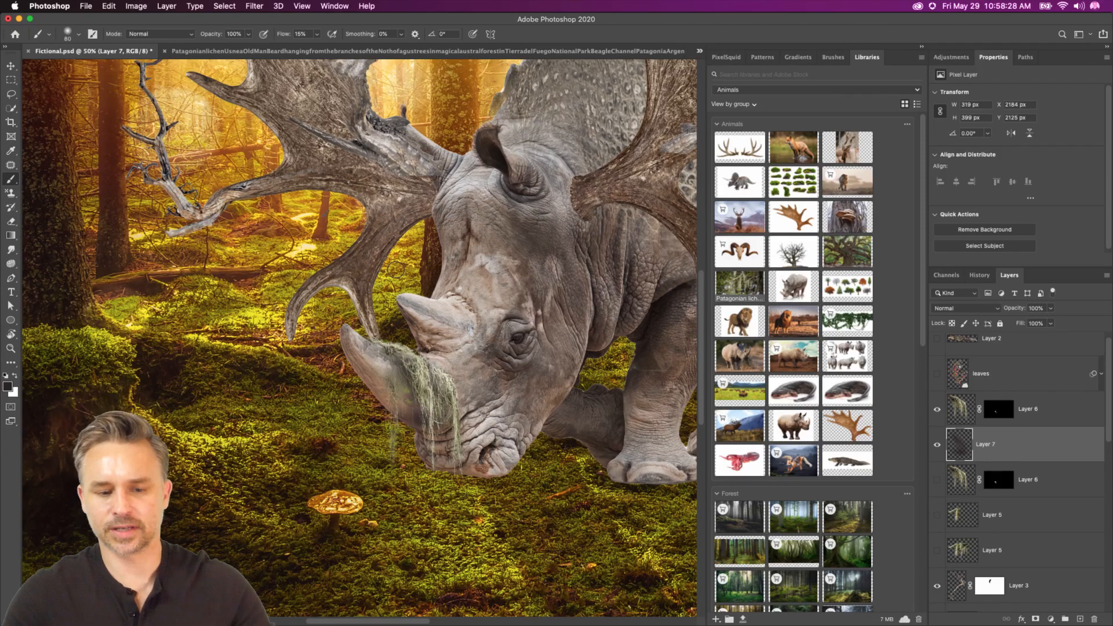
key(BackSpace)
key(super+z)
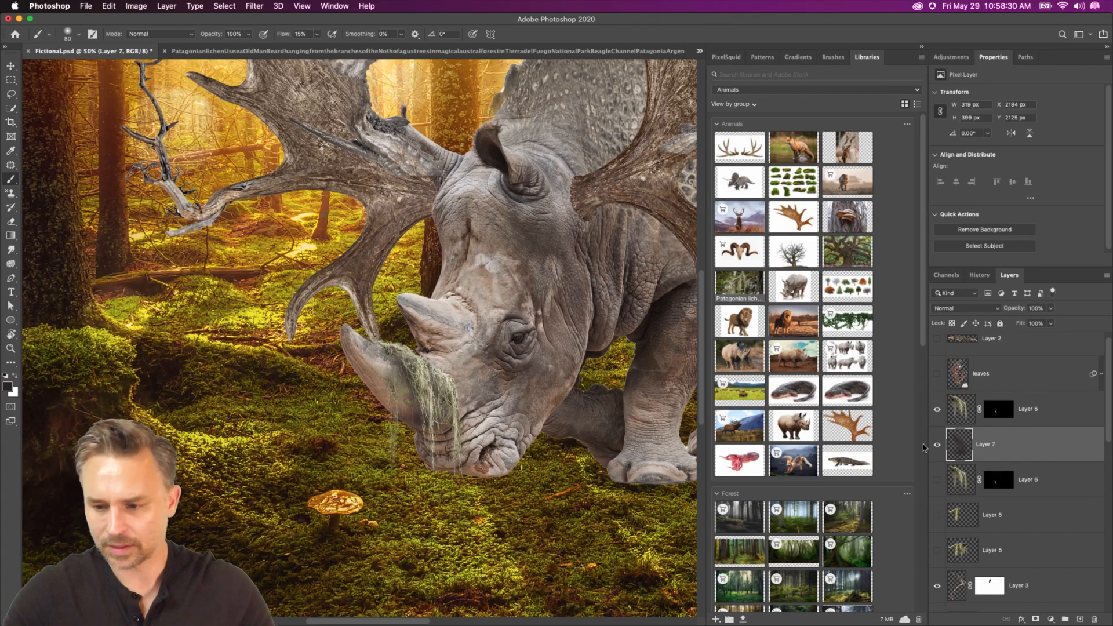
- Show and select the separated moss on the upper Layer 5, keeping the unrefined Layer 6 copy hidden
click(937, 515)
click(963, 515)
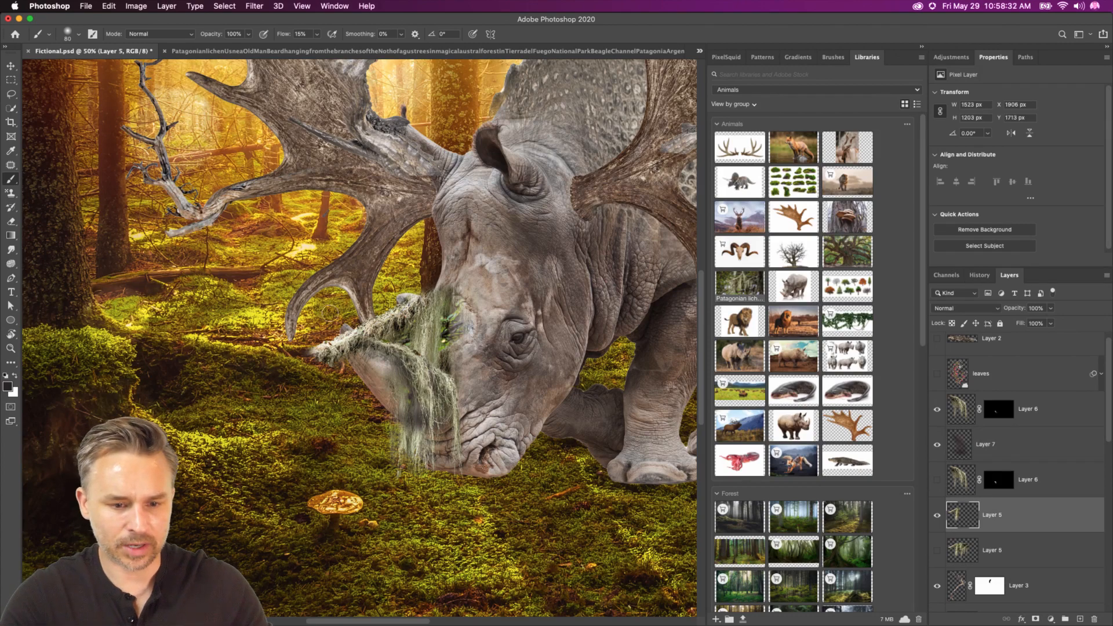
click(937, 515)
click(937, 481)
click(937, 480)
click(937, 514)
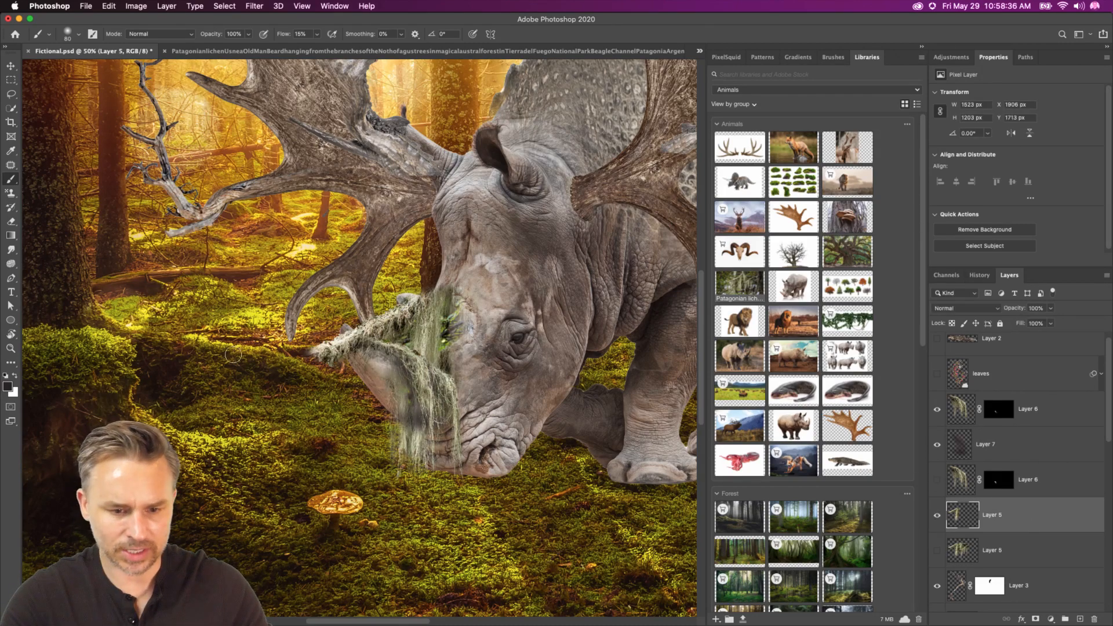
- Flip the Layer 5 moss horizontally and move it up and to the left, above the front horn
key(super+t)
right_click(372, 342)
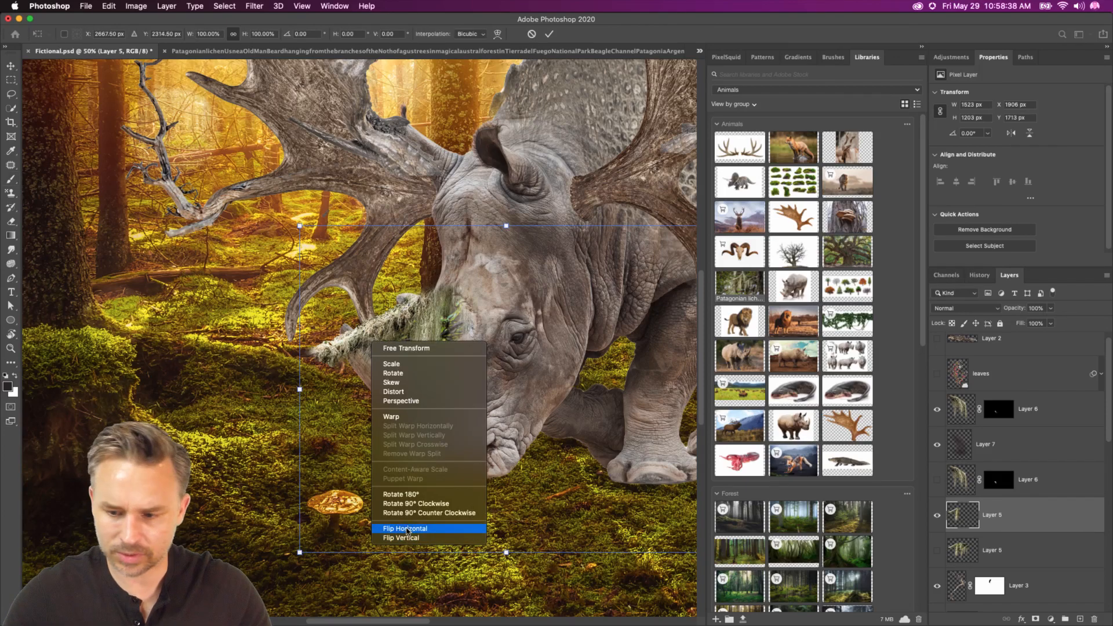
click(406, 529)
drag(435, 327, 244, 256)
- Delete the stray area left of the flipped moss with a rectangular selection, deselect, and move the moss down onto the front horn
click(11, 80)
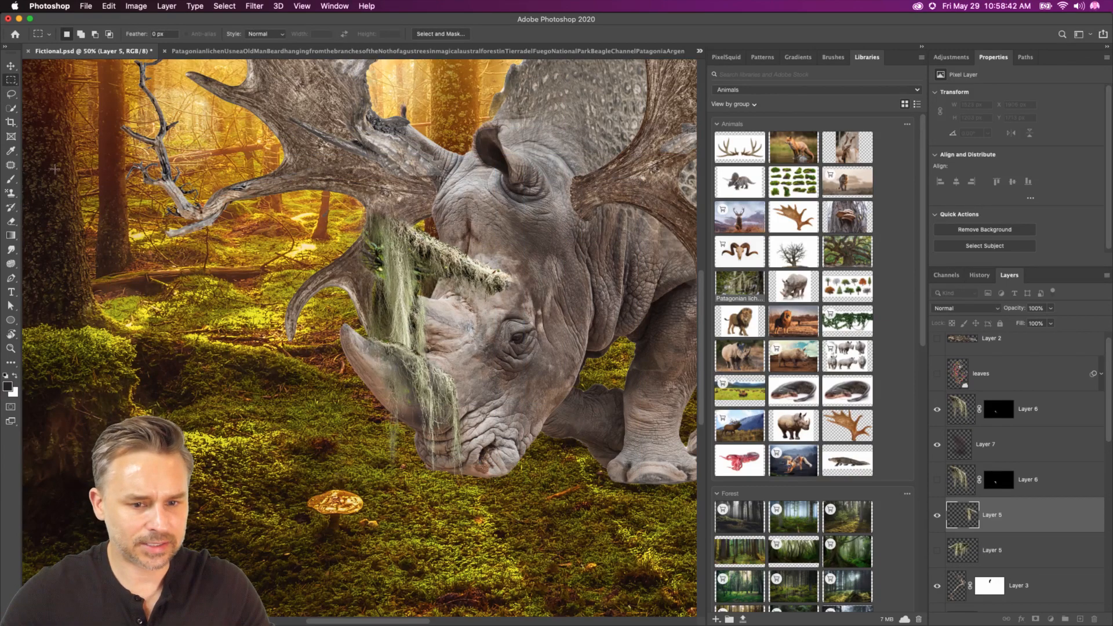
drag(46, 83, 329, 566)
key(BackSpace)
key(super+d)
click(10, 65)
drag(452, 302, 459, 441)
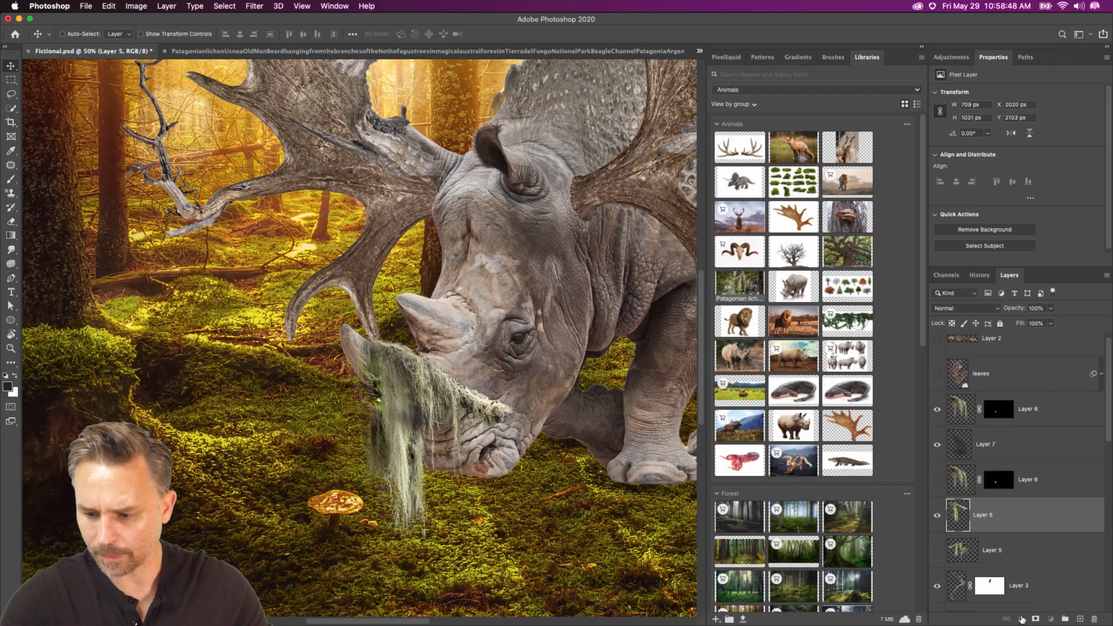
- Mask the second moss from its own outline, refine its left and lower edges in Select and Mask, and output to a new masked layer
super+click(958, 518)
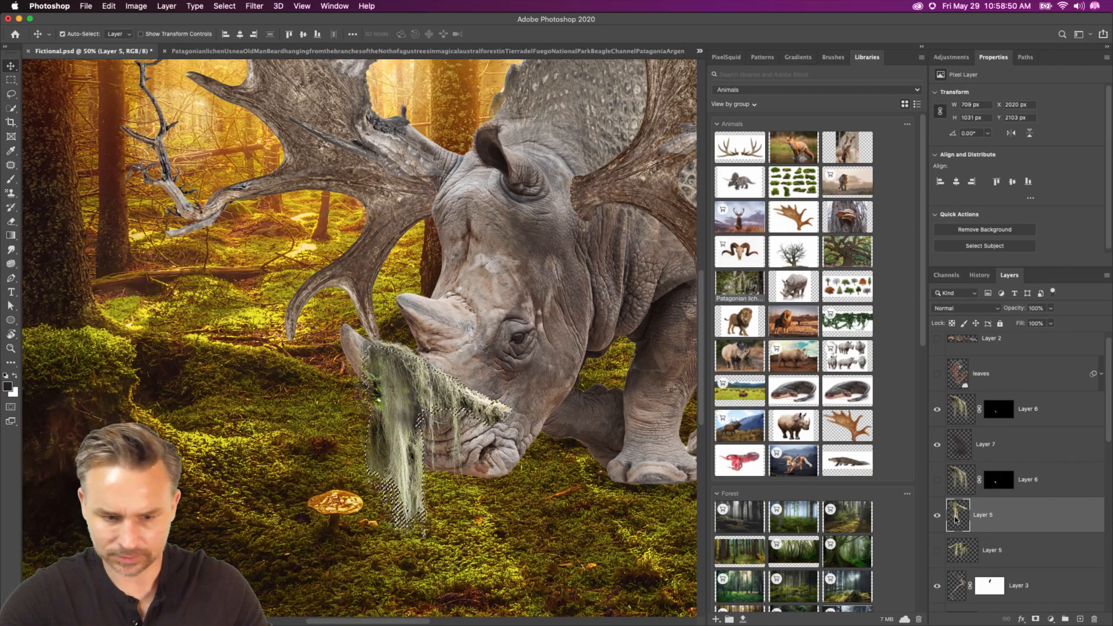
click(1036, 619)
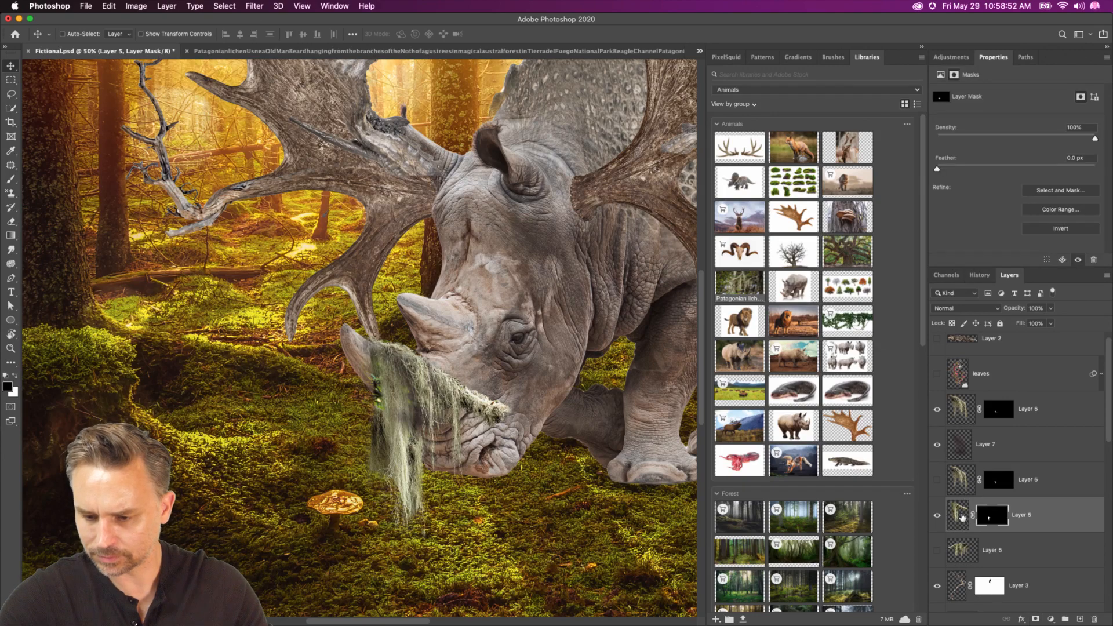
click(1060, 191)
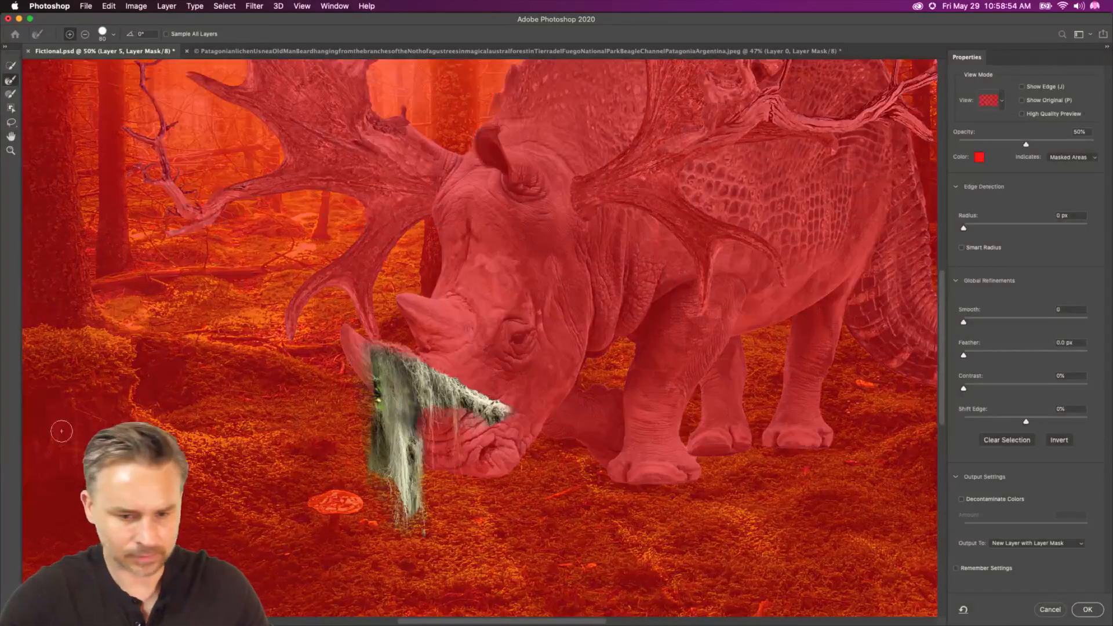
mouse_move(374, 464)
mouse_down()
mouse_move(375, 438)
mouse_move(378, 473)
mouse_move(375, 369)
mouse_move(419, 448)
mouse_move(417, 534)
mouse_up()
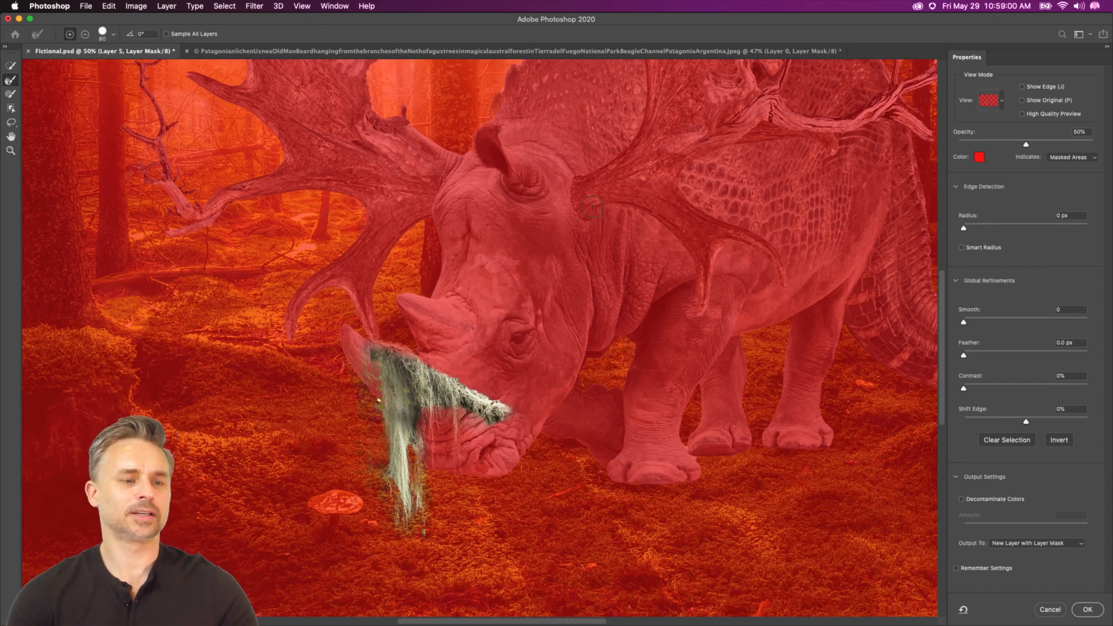
click(1088, 611)
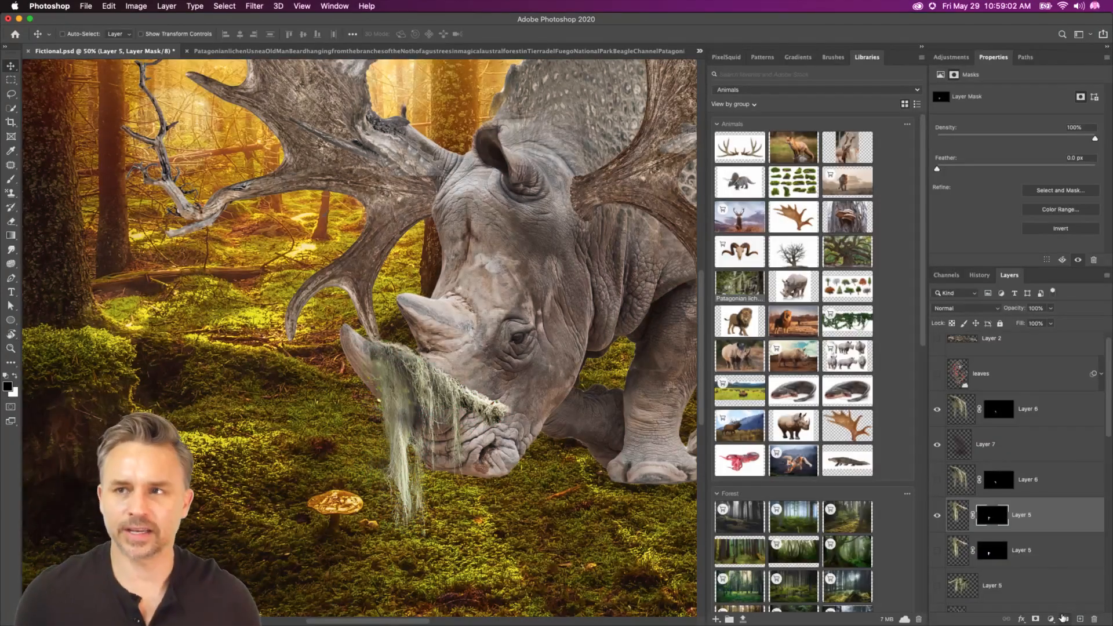
- Enlarge the layer list and canvas area, and restack the refined second moss layer directly above bkgd, behind the rhino
scroll(1013, 435, down, 3)
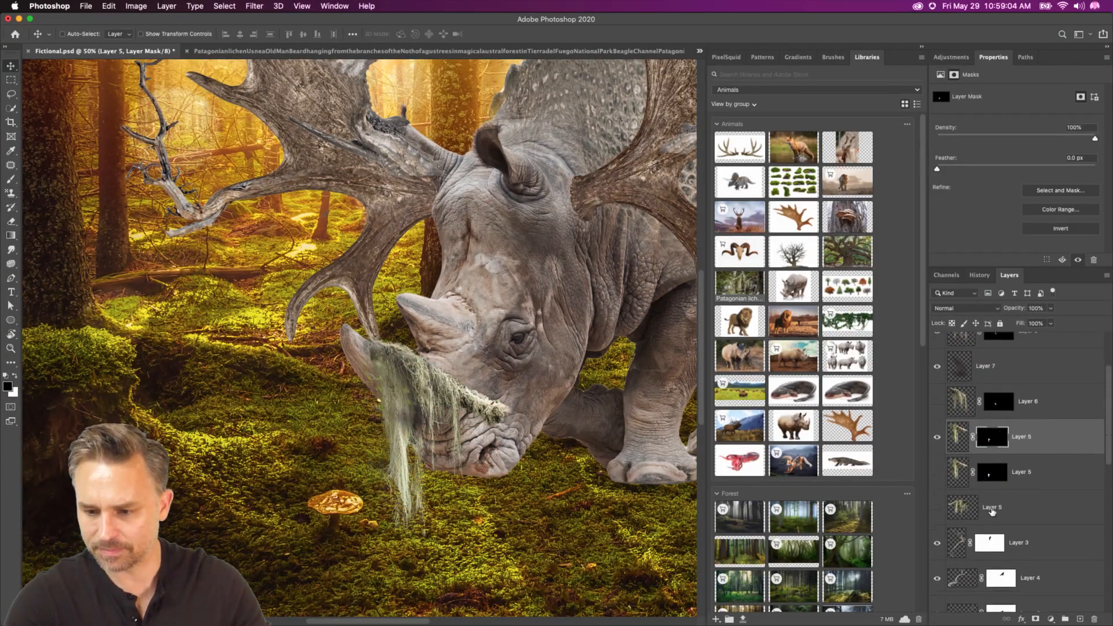
double_click(1059, 60)
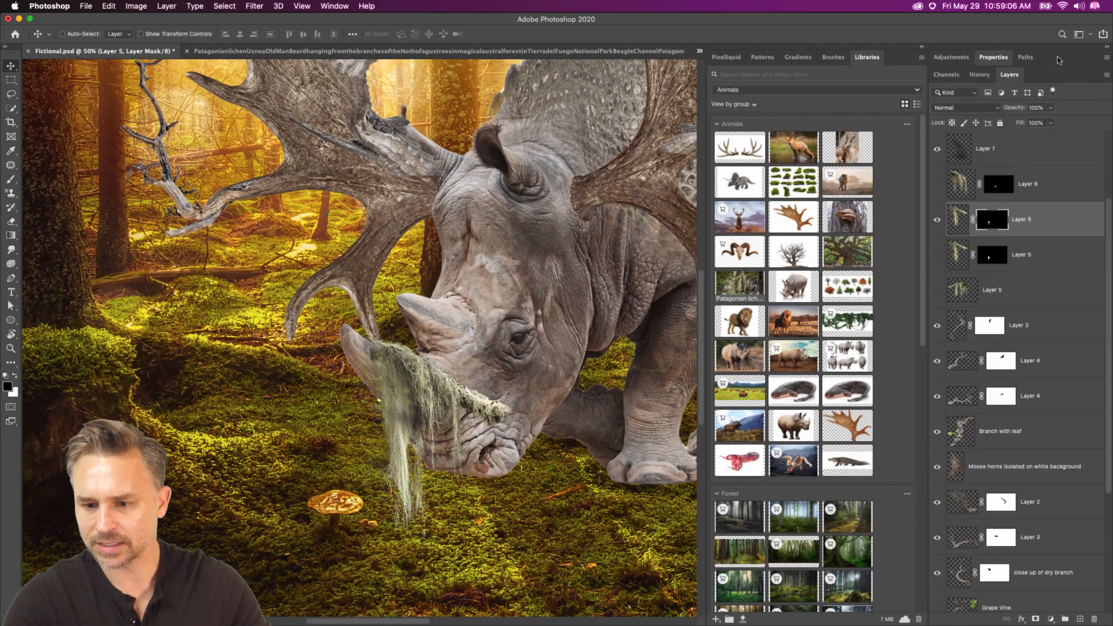
click(922, 49)
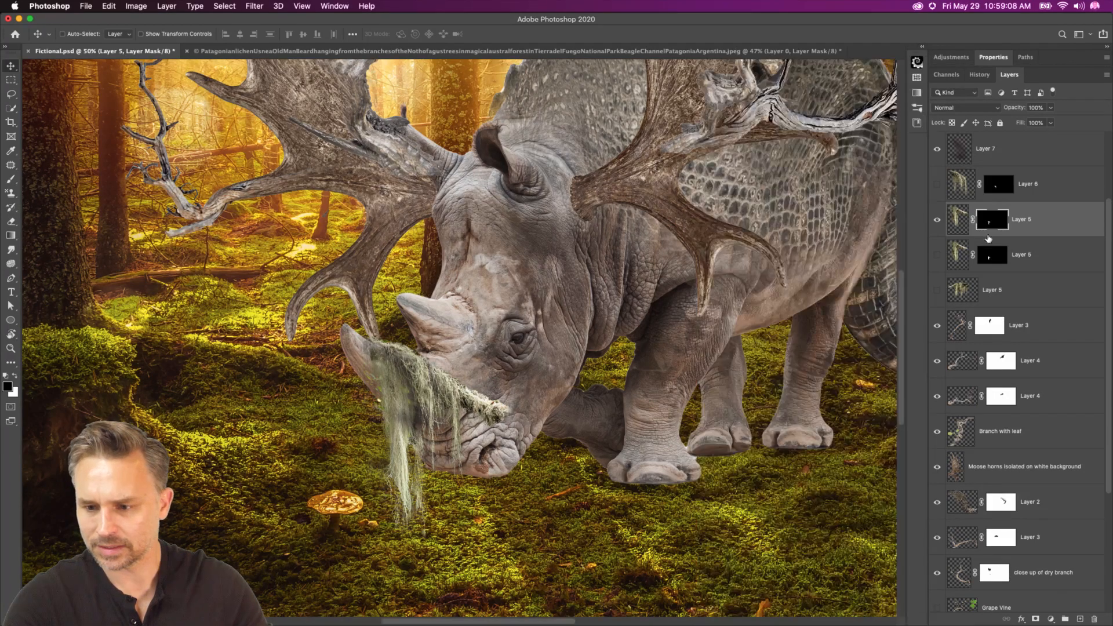
key(super+shift+bracketleft)
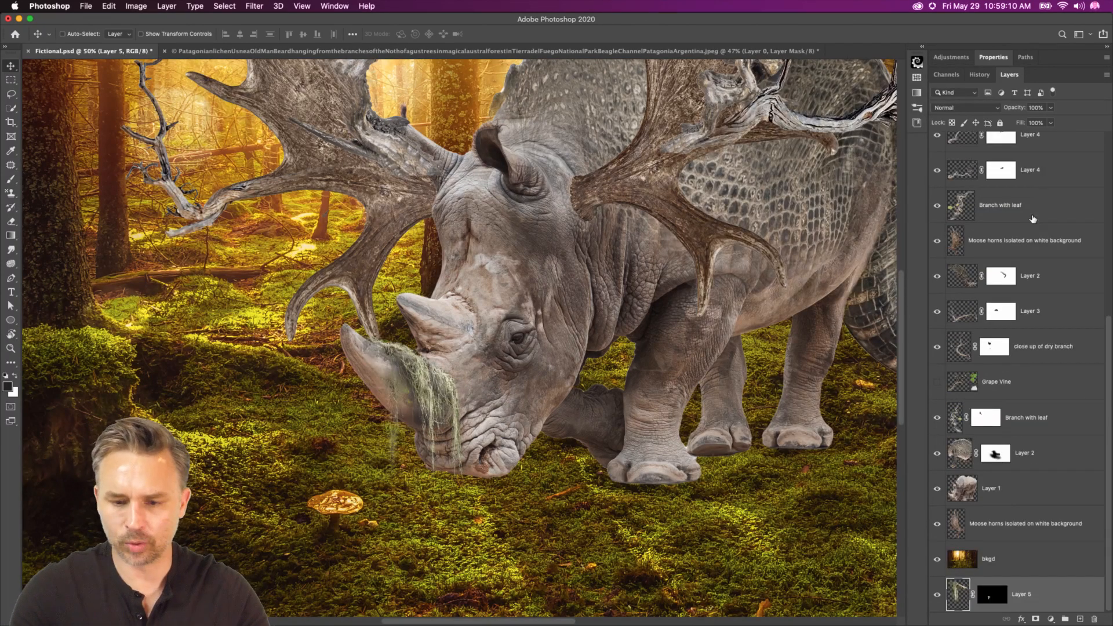
drag(1039, 596, 1029, 543)
- Shift the moss behind the horn slightly to the left and shorten it by transforming its lower-left corner upward
mouse_move(355, 396)
mouse_down()
mouse_move(325, 366)
mouse_move(347, 406)
mouse_up()
key(super+t)
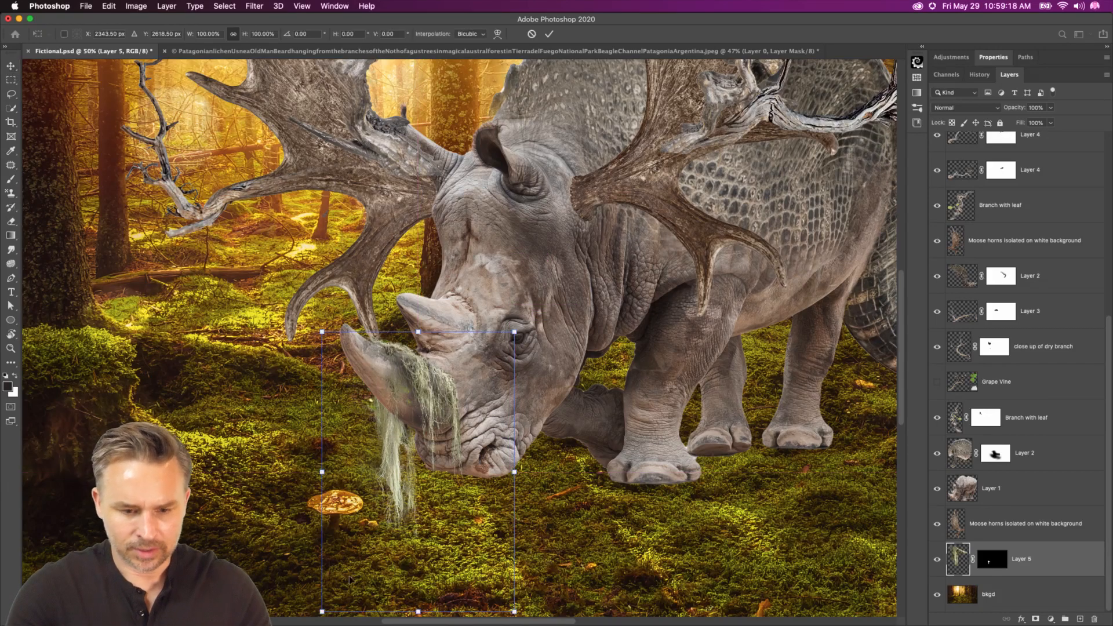
drag(321, 611, 324, 525)
key(Return)
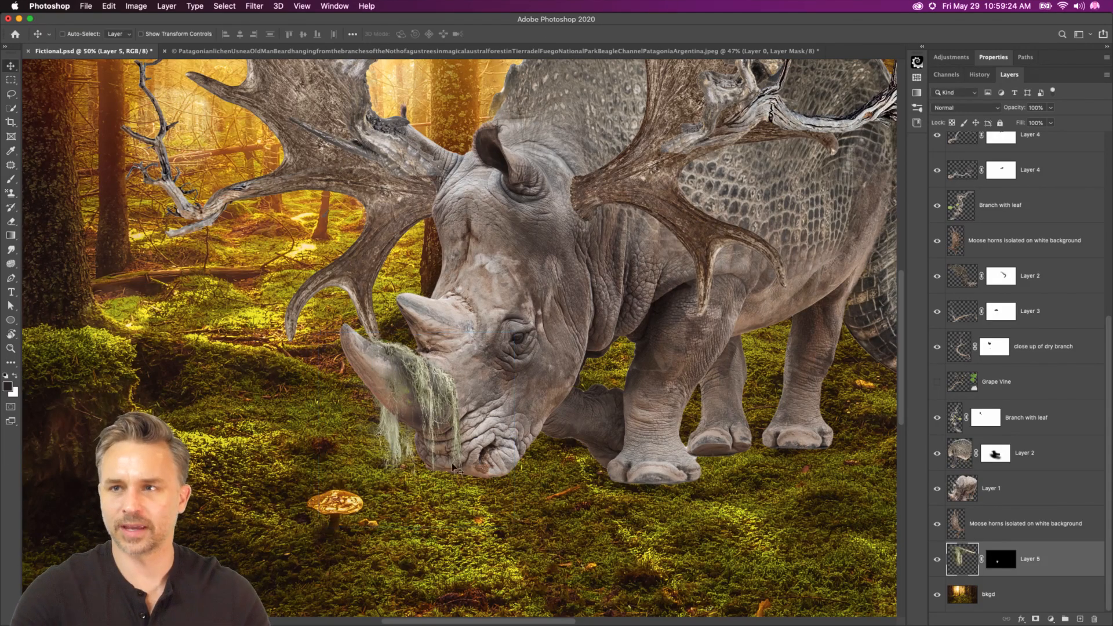
- Darken Layer 5's hanging lichen with Hue/Saturation at saturation +5 and lightness -40, and Levels with black input 41
key(super+u)
drag(718, 237, 697, 268)
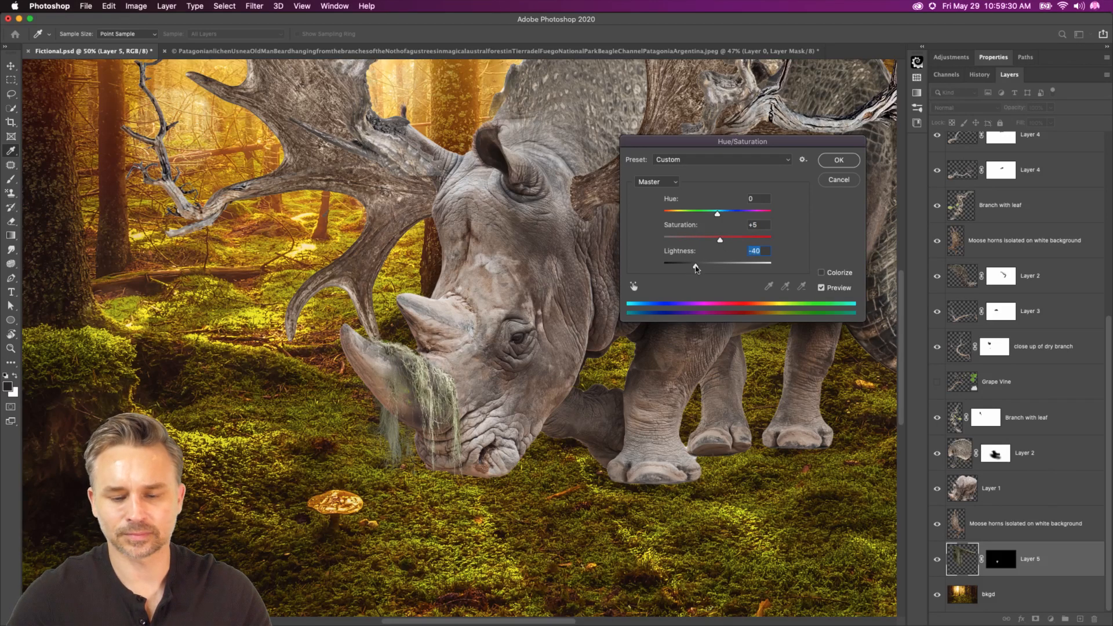
key(Return)
key(super+l)
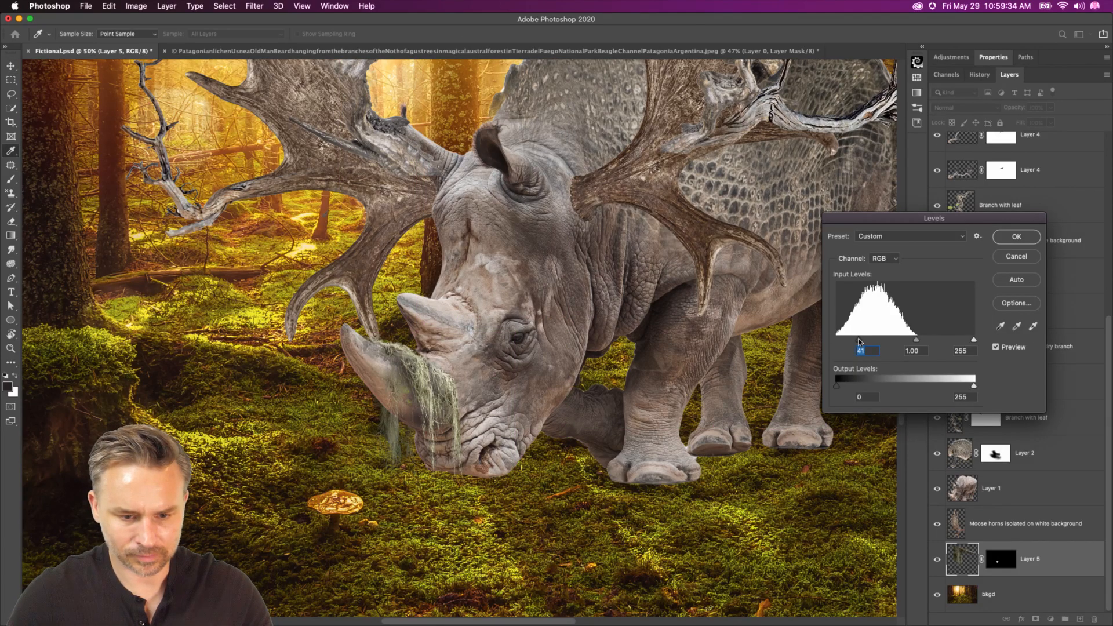
key(Return)
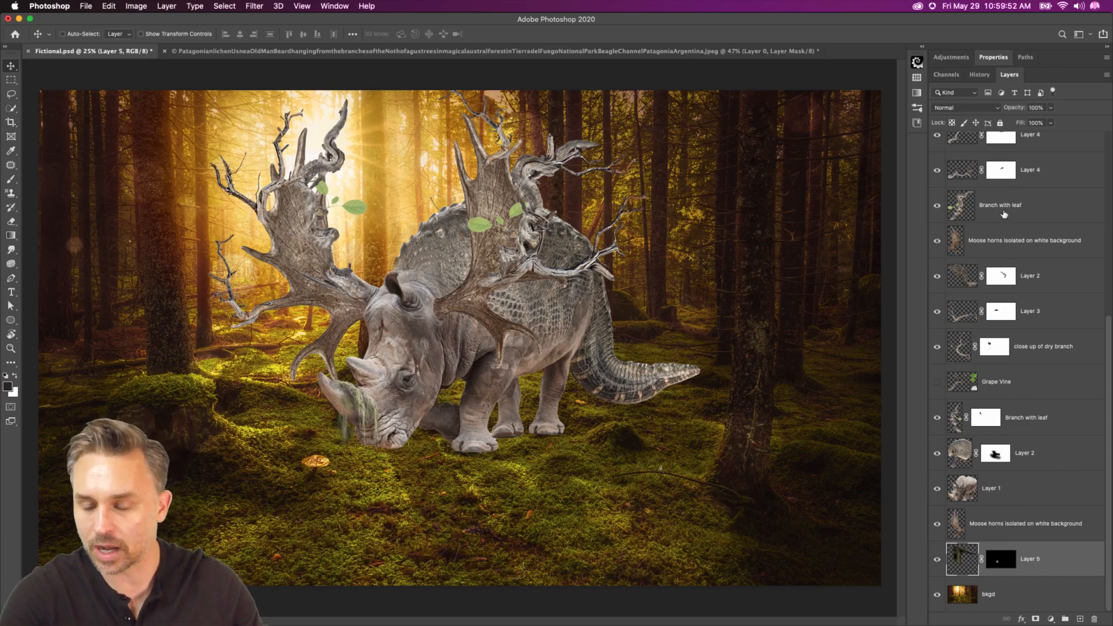
- Add a new empty layer above the front antler's moose horns layer and clip it to that layer
scroll(1007, 206, up, 4)
scroll(972, 219, up, 4)
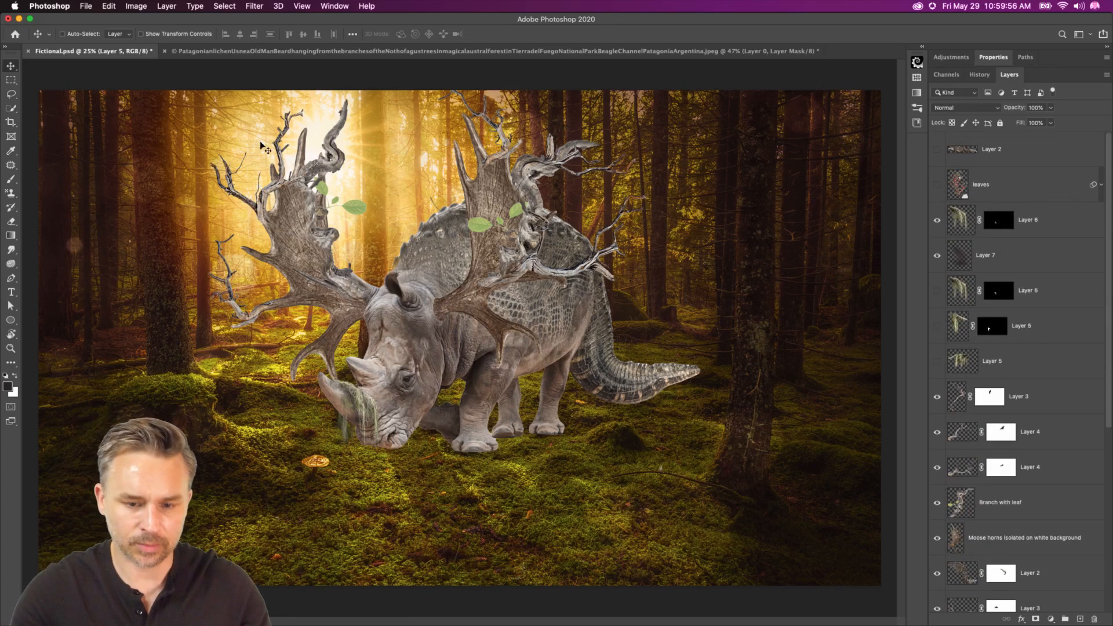
key(super+equal)
scroll(249, 164, up, 3)
scroll(249, 164, left, 2)
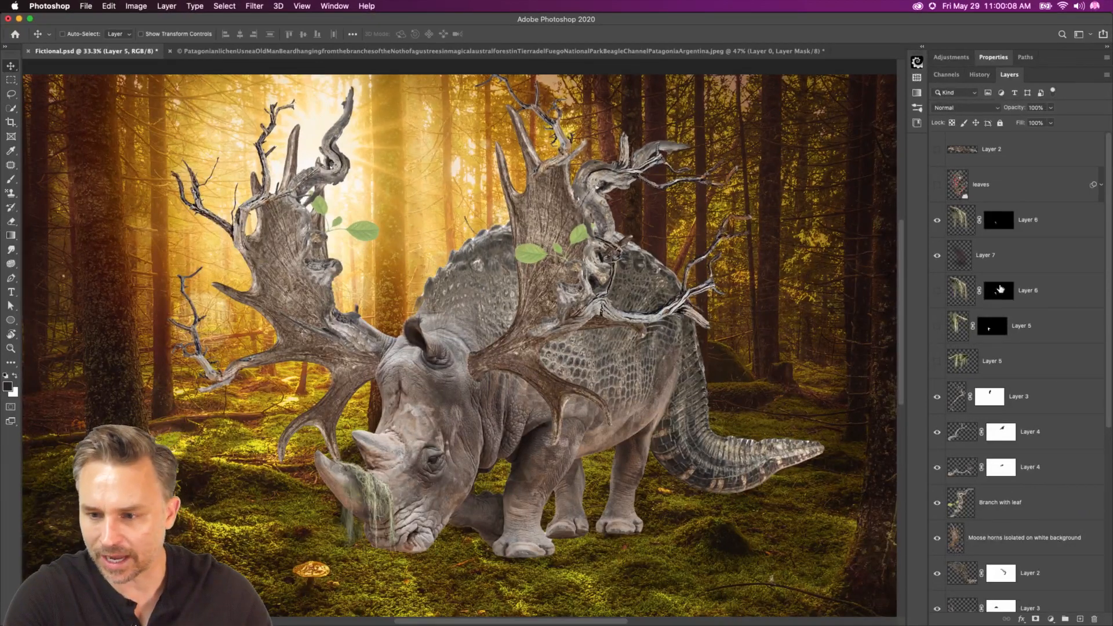
super+click(525, 359)
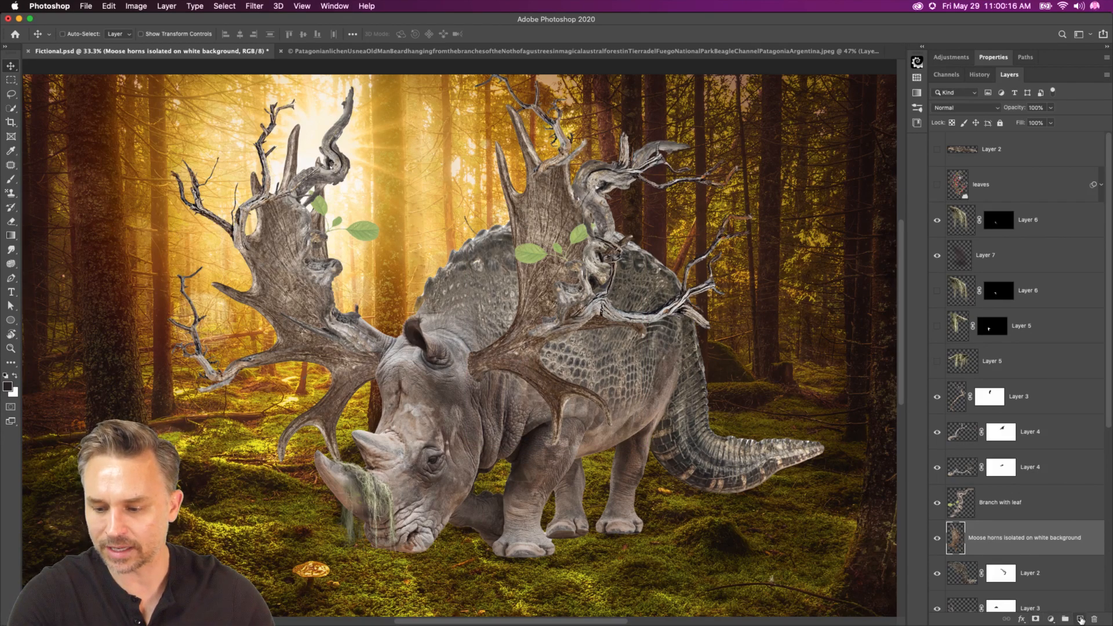
click(1080, 619)
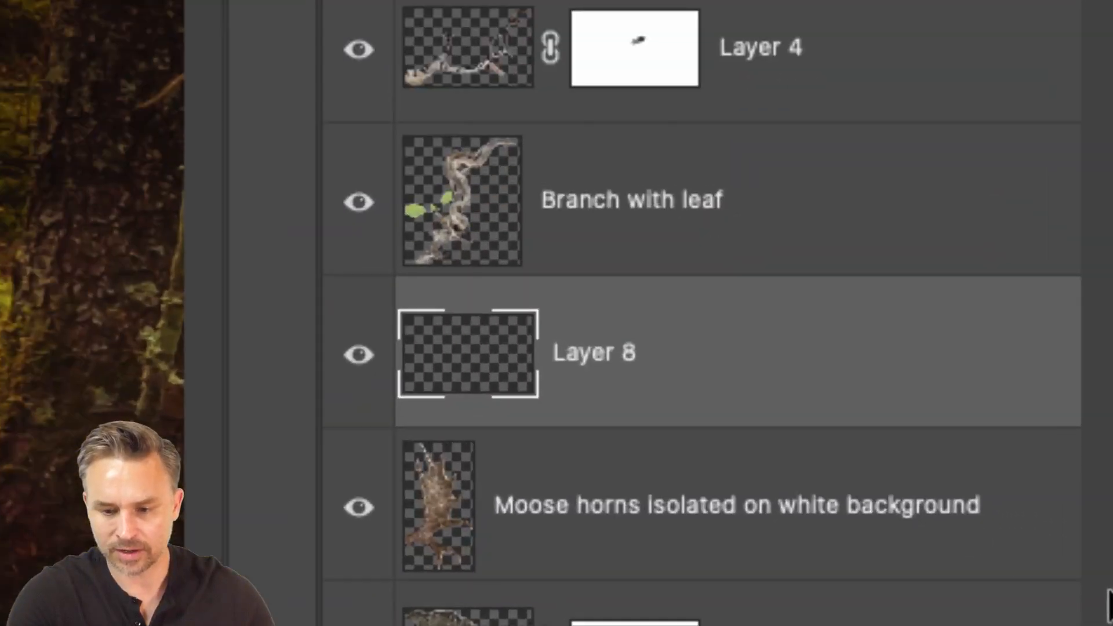
alt+click(777, 418)
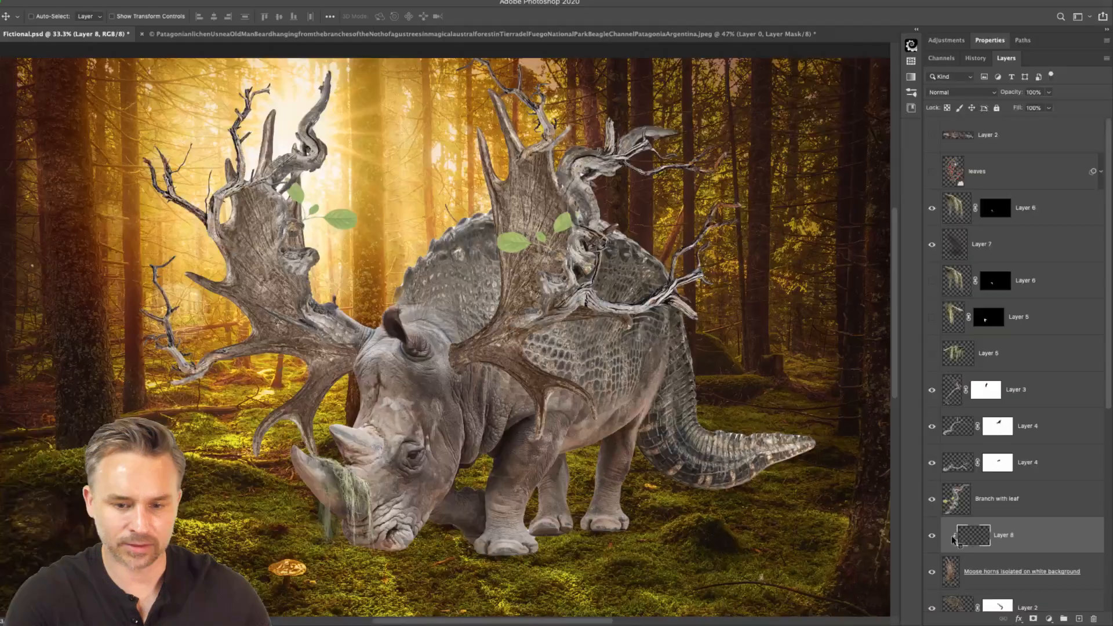
- Paint soft dark shading on the base of the front antler with a 175 px brush at 15% flow, and compare before and after
key(b)
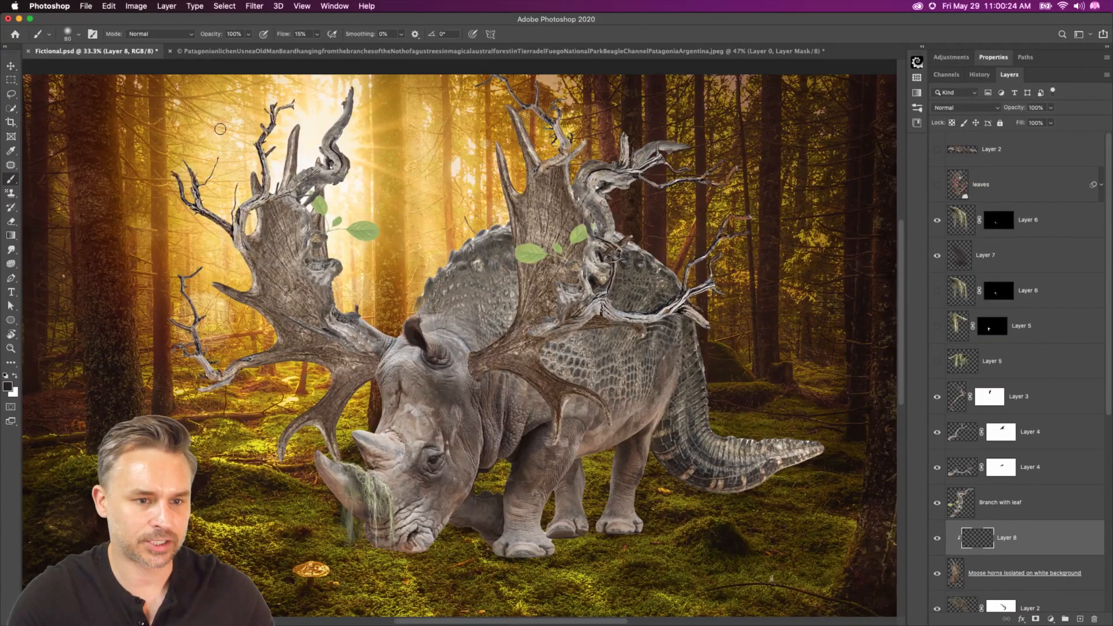
key(bracketright)
key(bracketright)
key(bracketright)
key(bracketright)
key(bracketright)
mouse_move(478, 381)
mouse_down()
mouse_move(532, 399)
mouse_move(515, 380)
mouse_move(475, 380)
mouse_move(508, 368)
mouse_move(538, 408)
mouse_up()
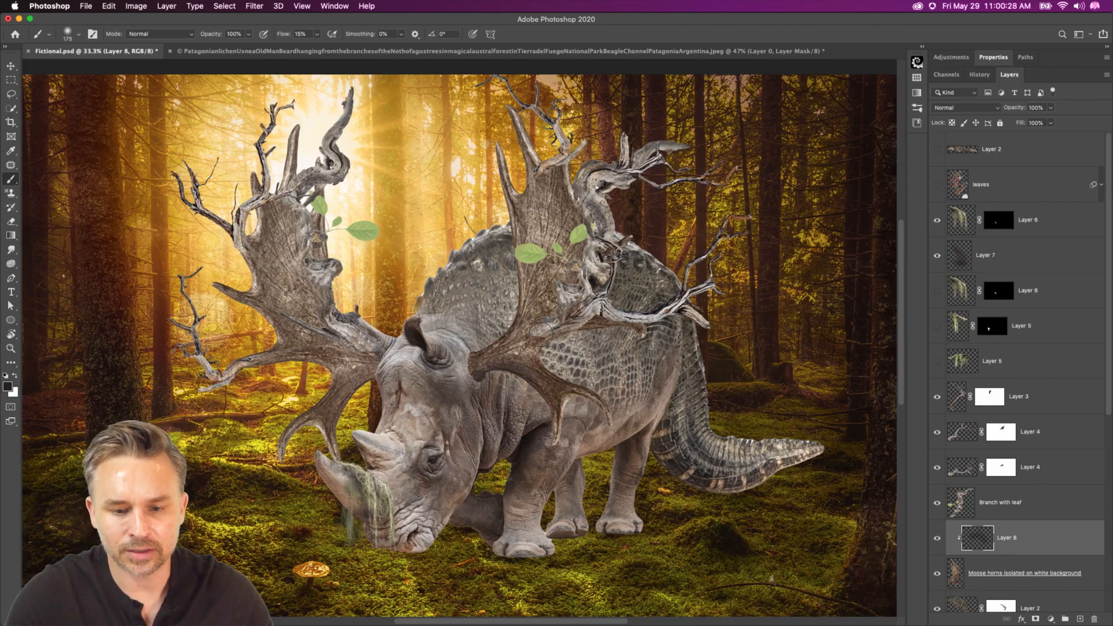
mouse_move(545, 348)
mouse_down()
mouse_move(530, 348)
mouse_move(625, 336)
mouse_move(530, 392)
mouse_move(517, 450)
mouse_up()
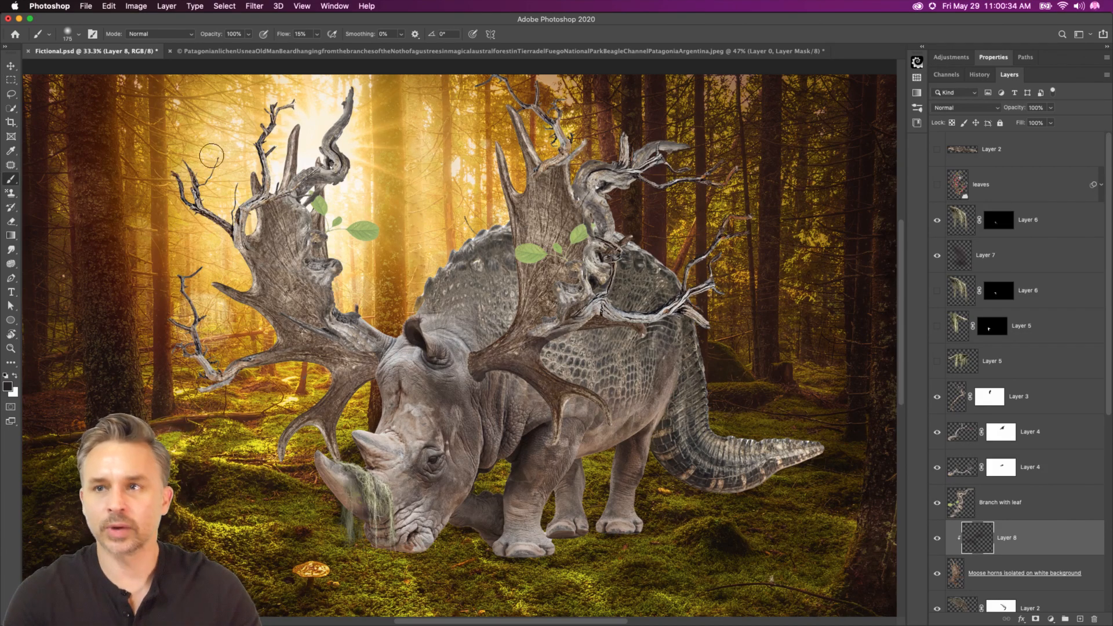
click(936, 539)
click(936, 539)
click(936, 539)
click(936, 540)
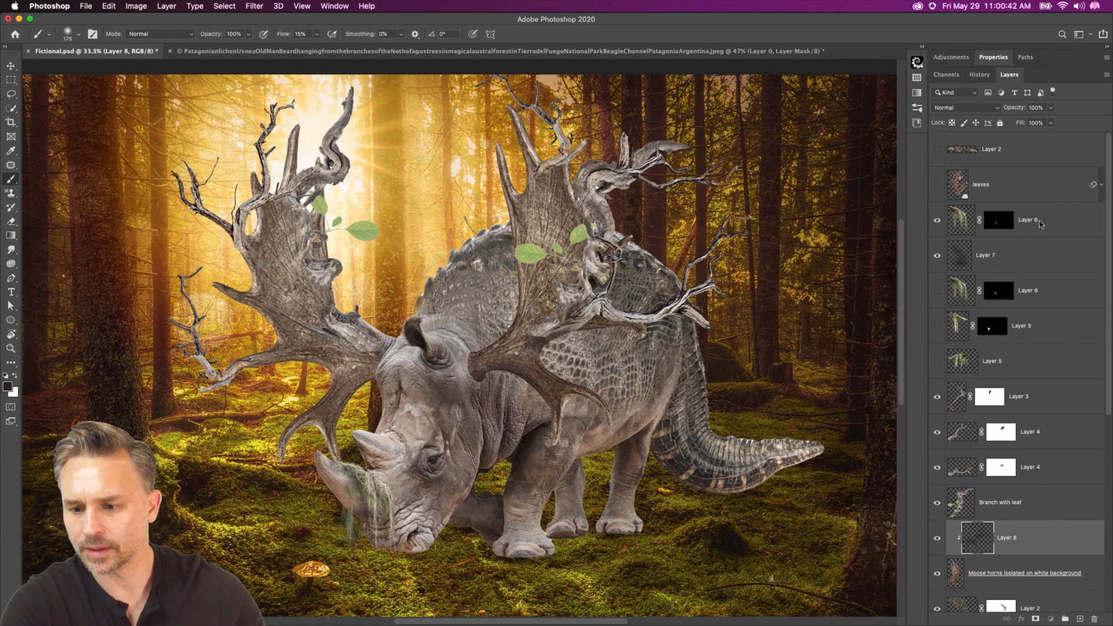
- Group all creature layers from the upper visible Layer 6 down to Layer 5 and name the group RHINOSAURUS
click(1039, 221)
scroll(1027, 302, down, 5)
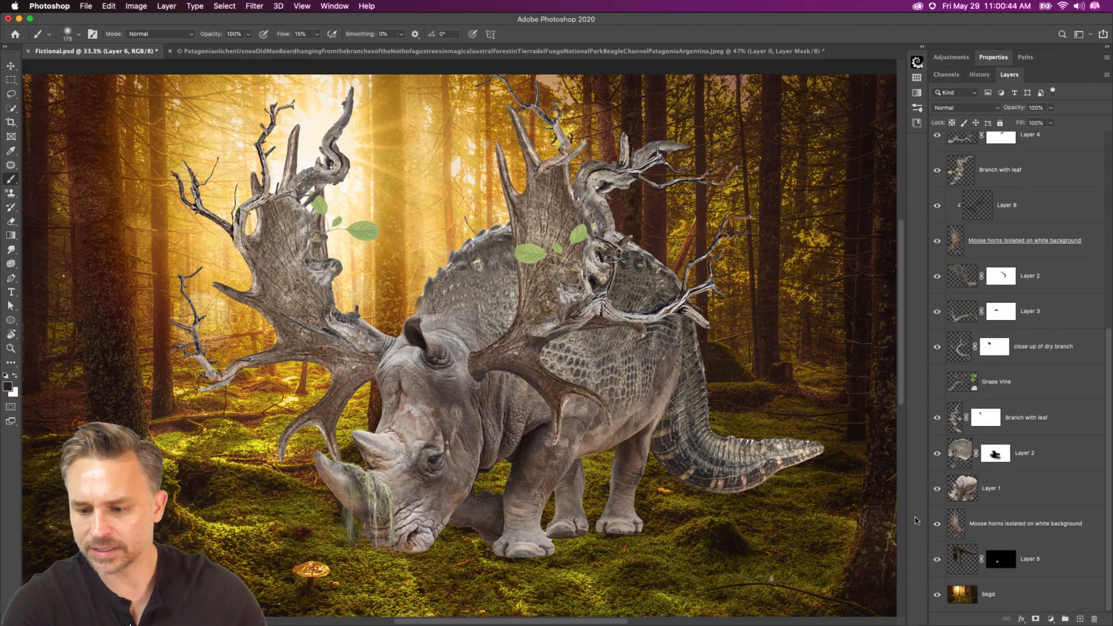
key(super+alt+a)
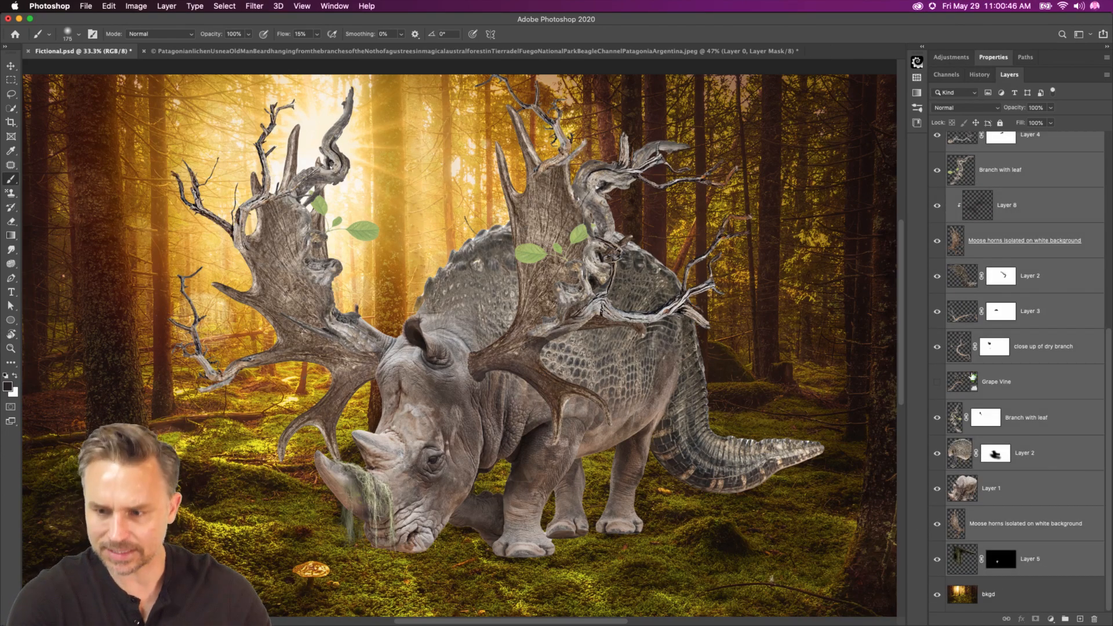
key(super+g)
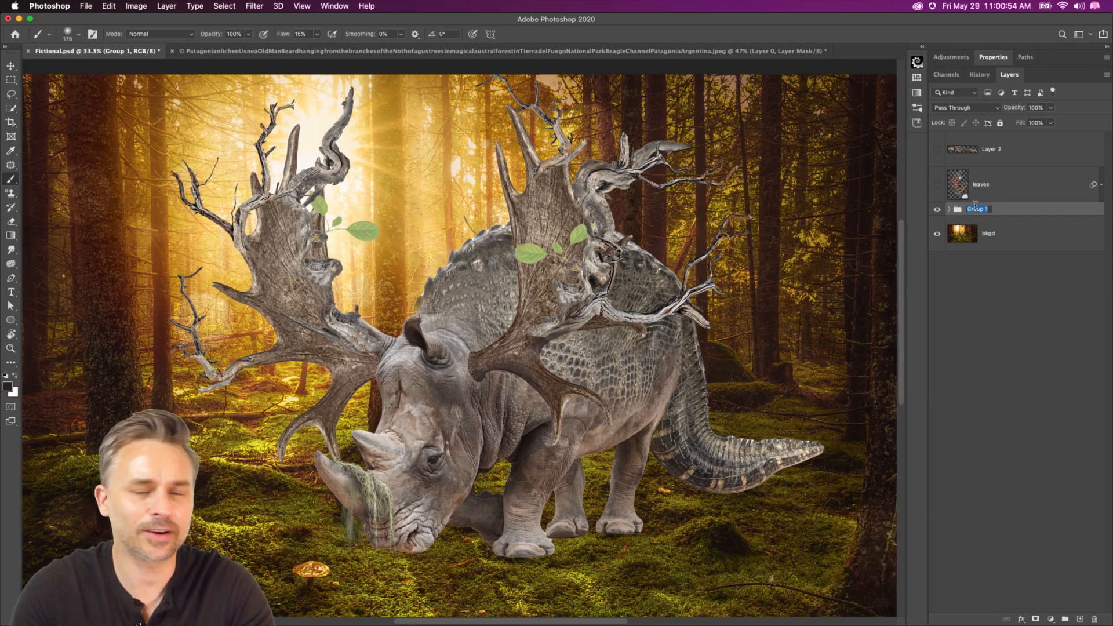
text(Rh)
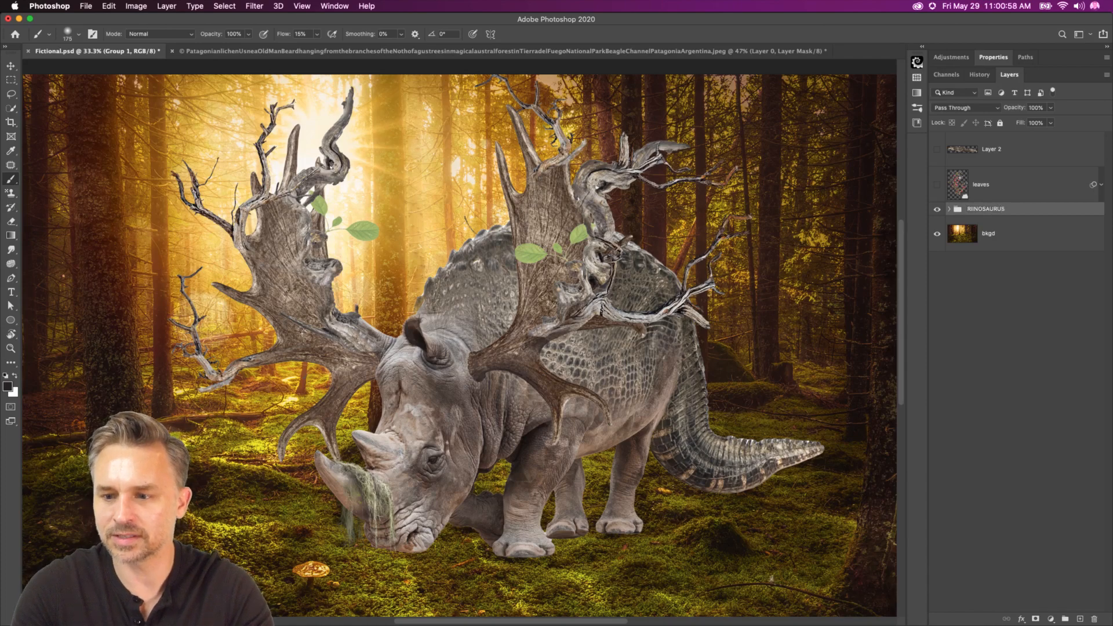
key(Return)
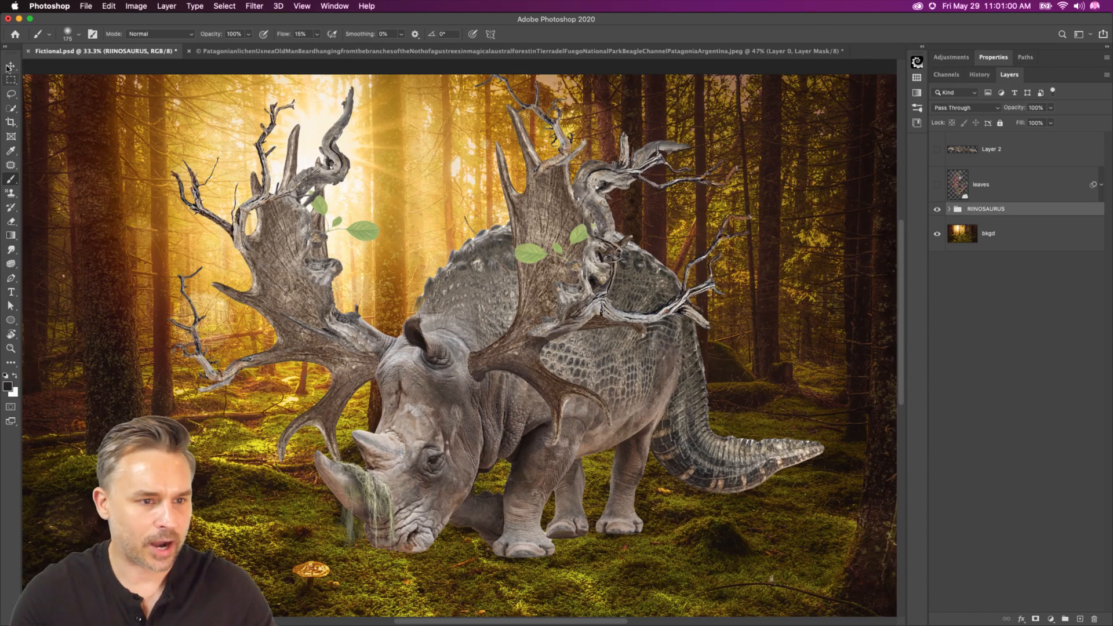
key(v)
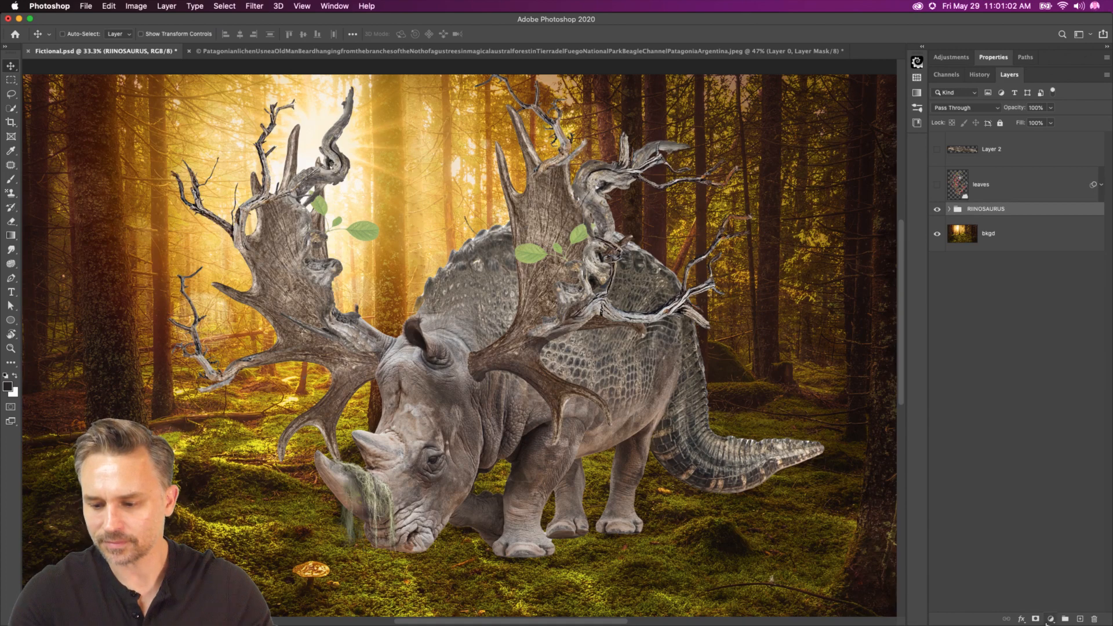
click(1051, 620)
click(1030, 458)
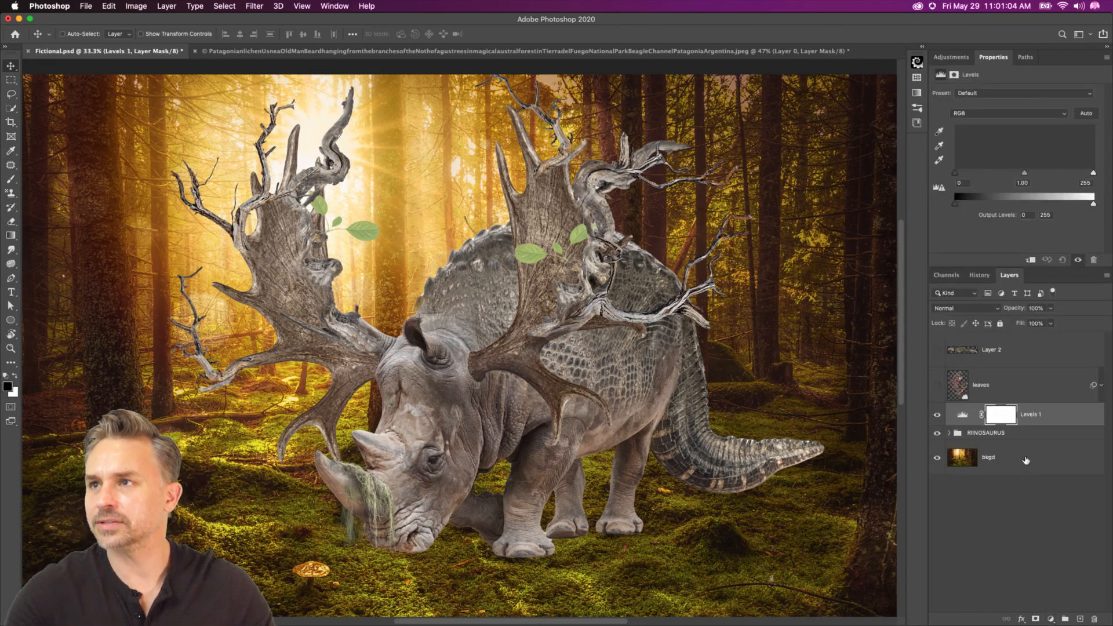
drag(1011, 404, 1094, 620)
click(1036, 619)
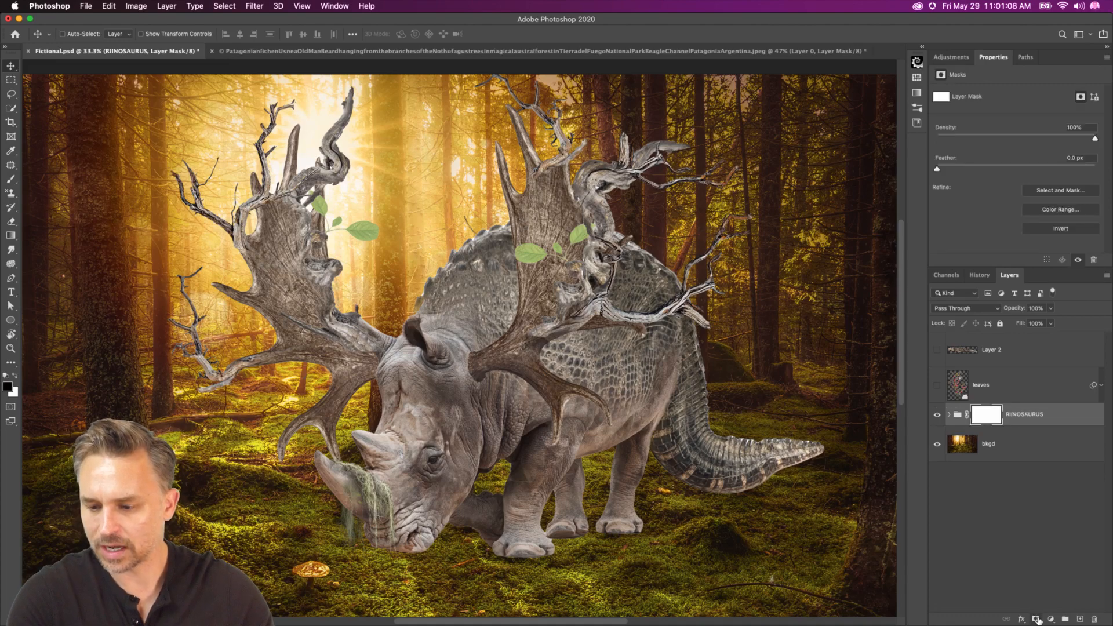
key(super+z)
- Add a Curves adjustment clipped to the creature group and pull its RGB midtones down to darken the creature
click(1052, 619)
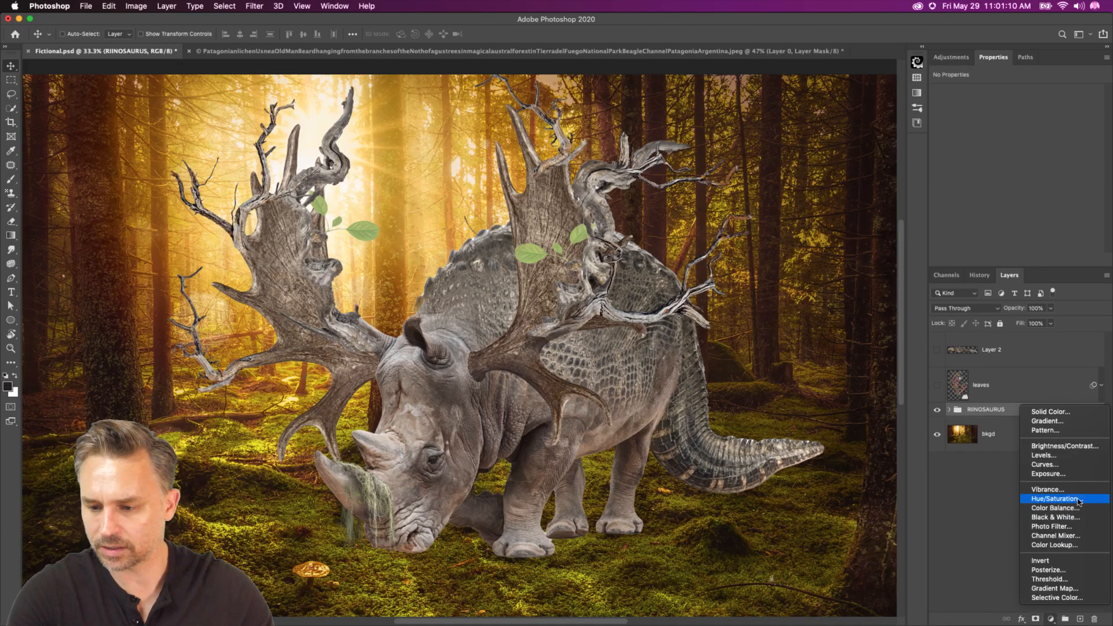
click(1097, 471)
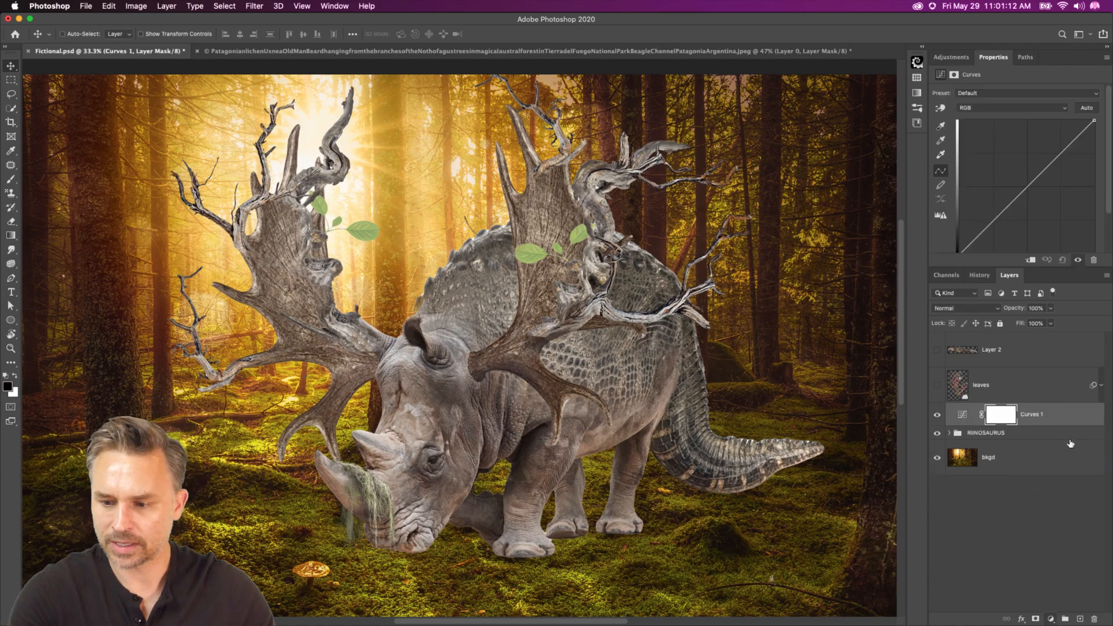
alt+click(1050, 423)
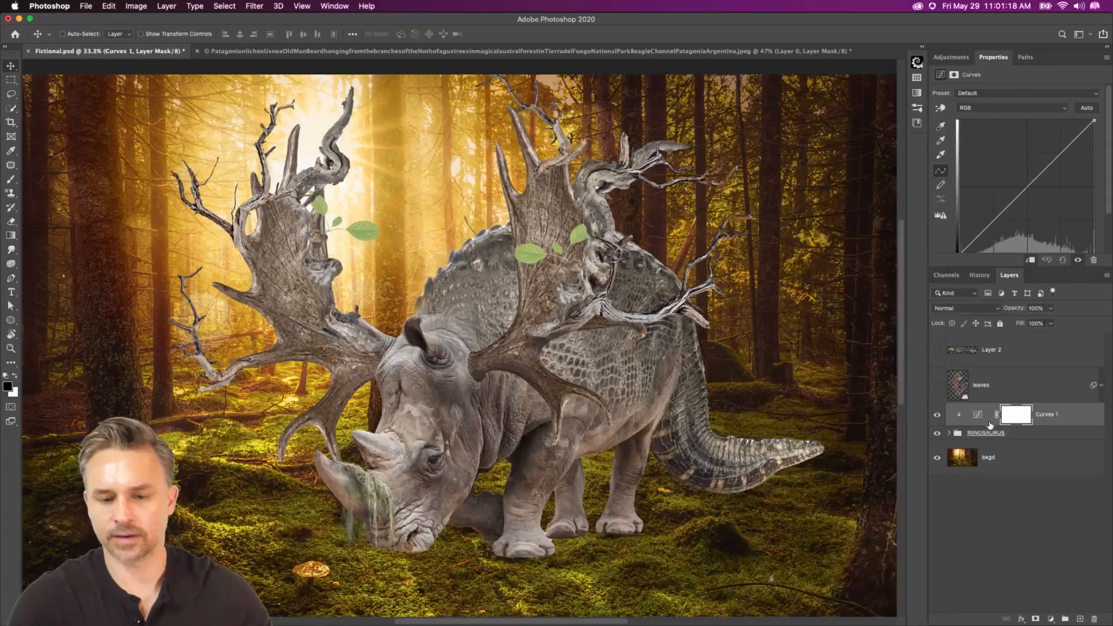
drag(1008, 208, 1023, 212)
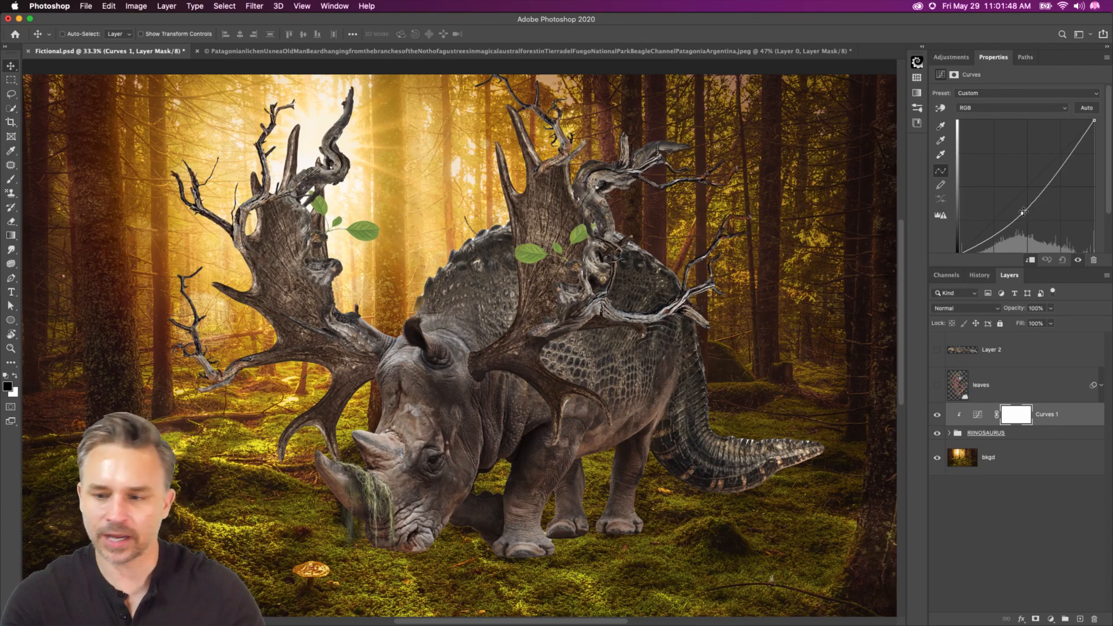
- Raise the green channel's midtones slightly in the Curves adjustment and check its red channel
click(977, 110)
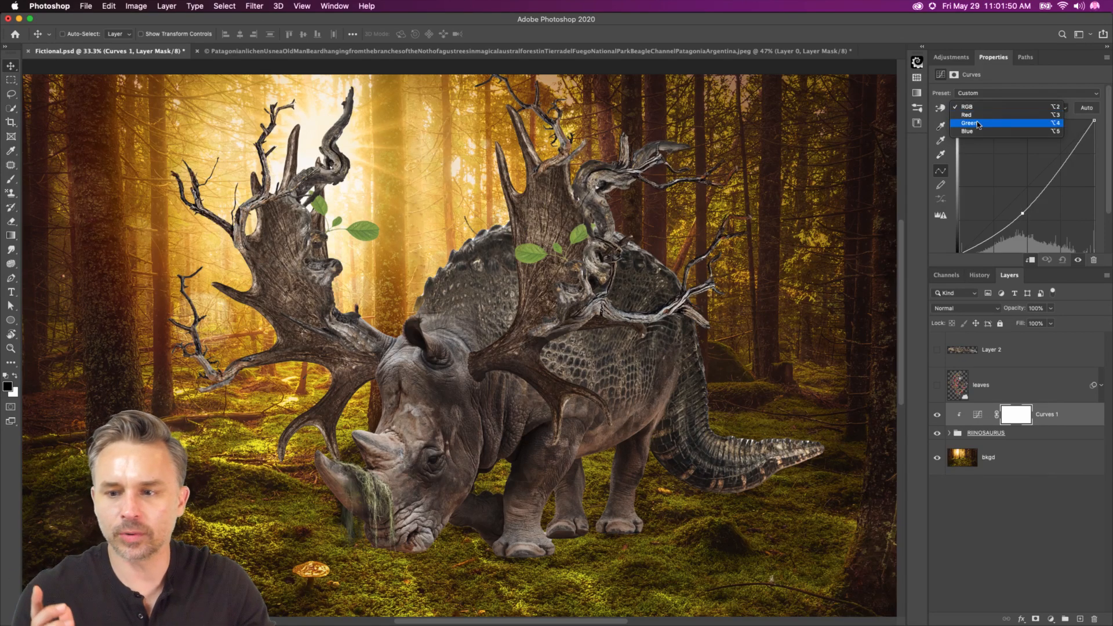
click(978, 122)
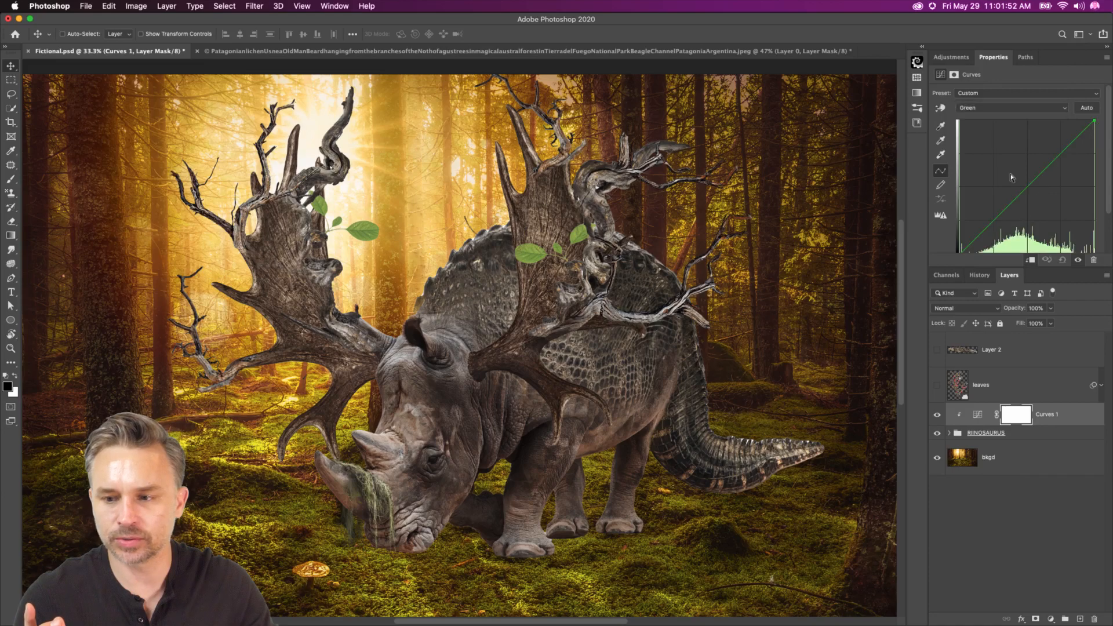
mouse_move(1036, 180)
mouse_down()
mouse_move(1056, 196)
mouse_move(1030, 166)
mouse_move(1039, 174)
mouse_up()
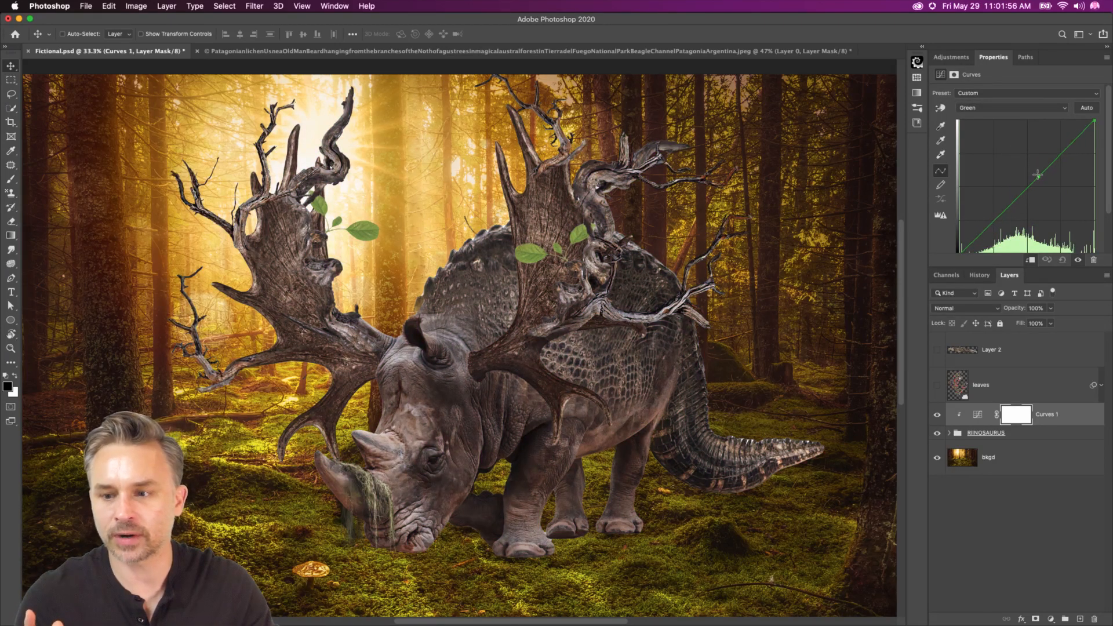
click(992, 112)
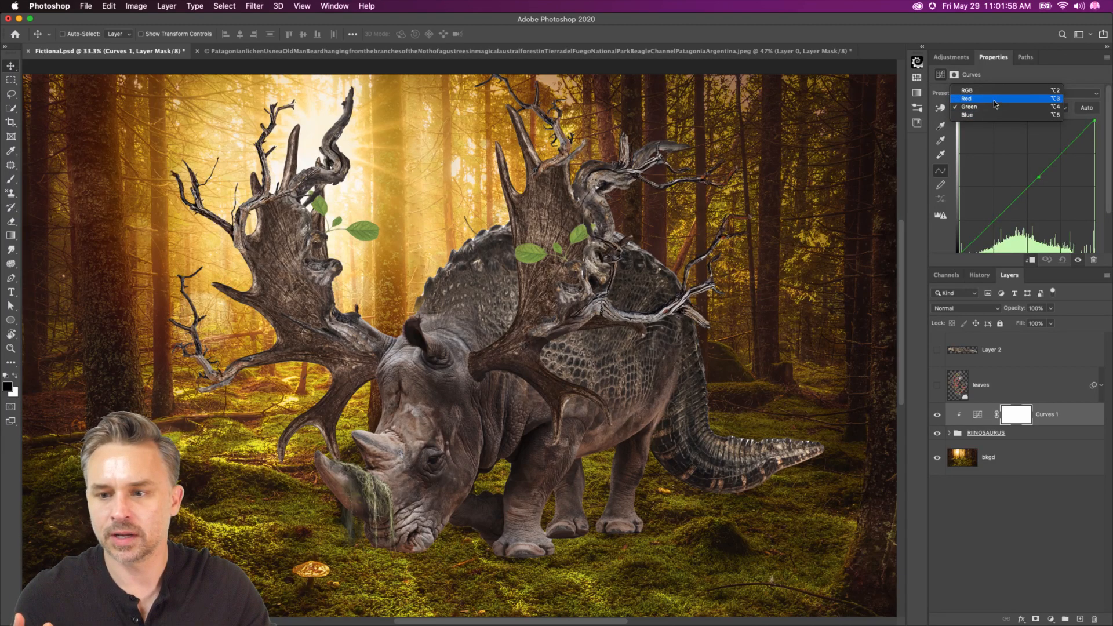
click(994, 98)
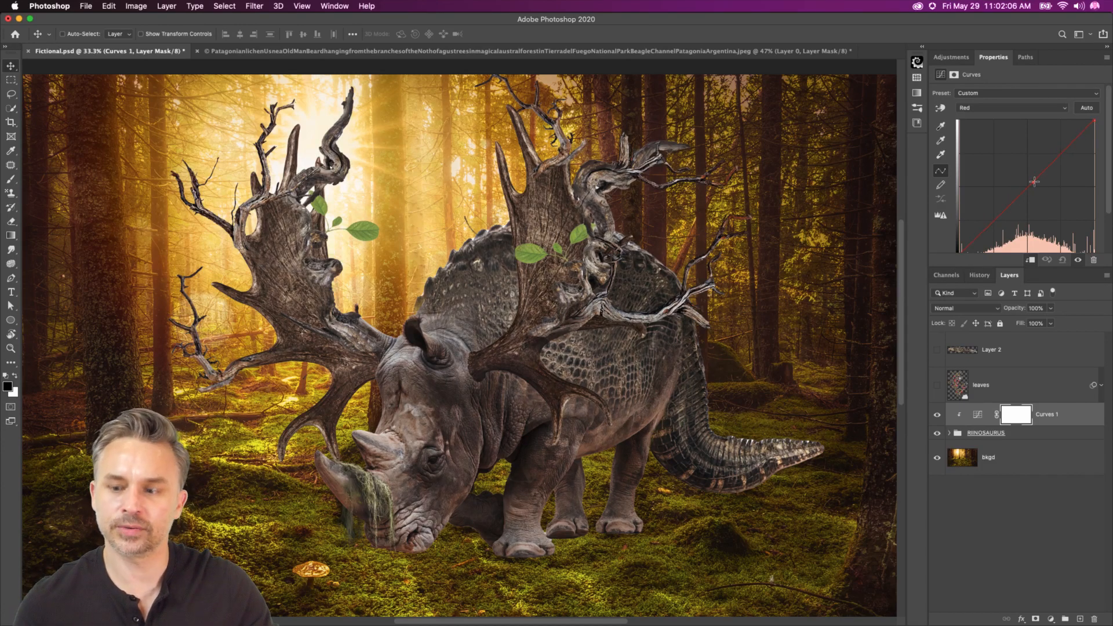
click(1067, 415)
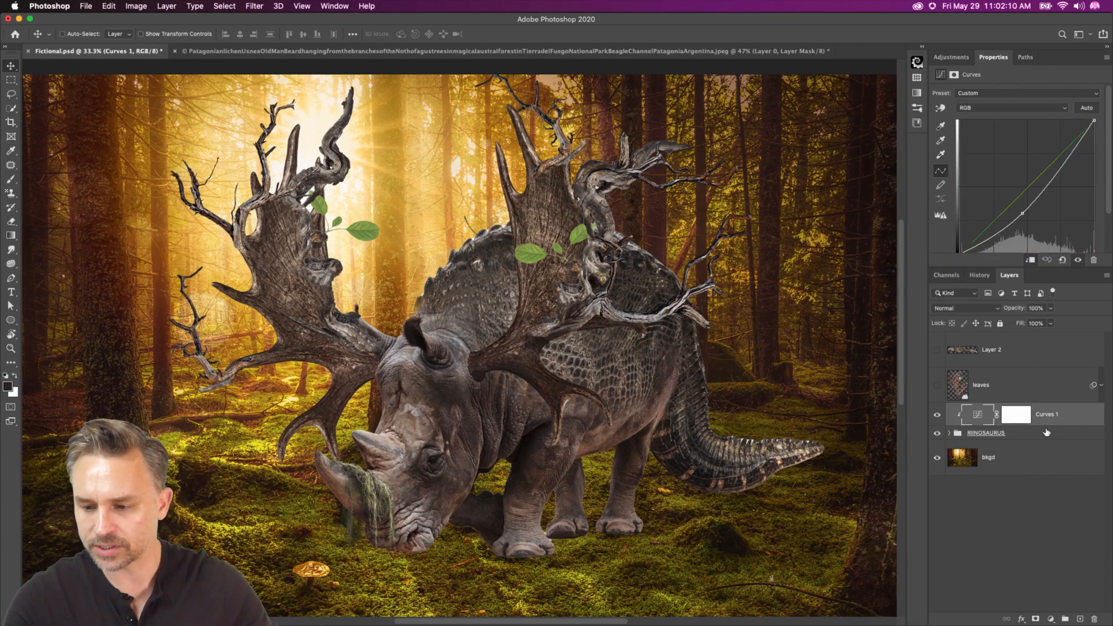
click(1051, 619)
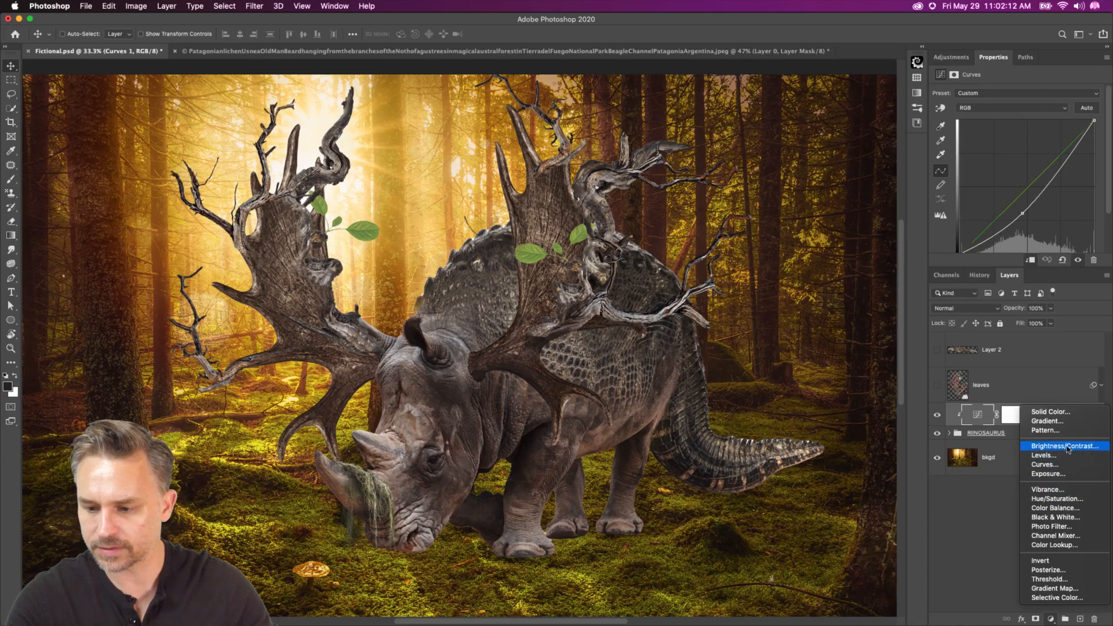
click(1065, 473)
key(super+z)
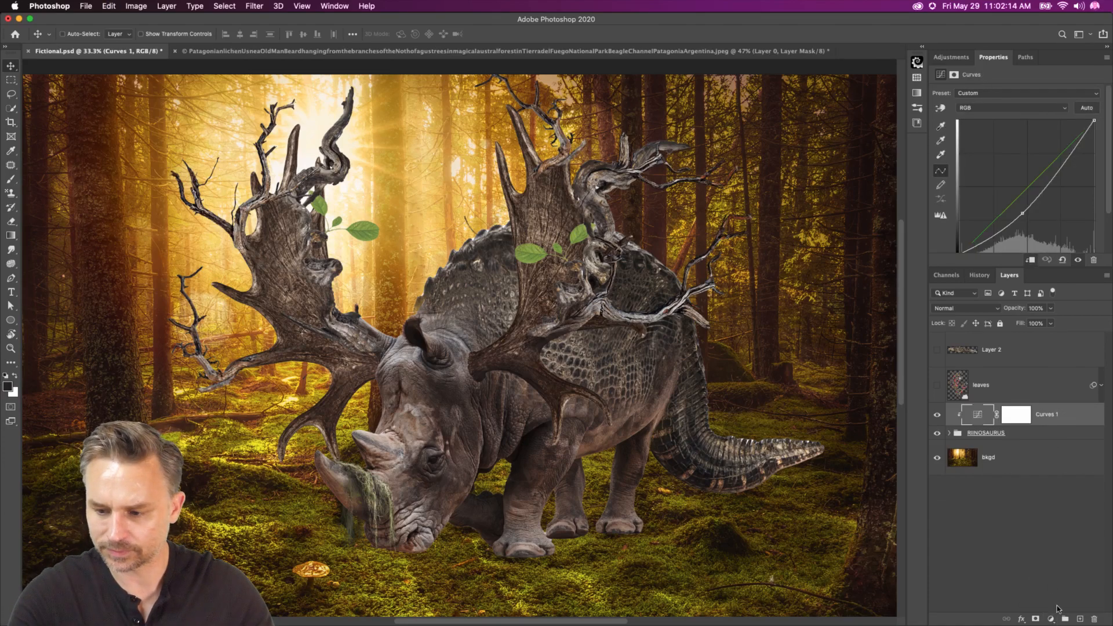
- Add a second Curves adjustment clipped to the creature group and hide the first Curves adjustment
click(1051, 618)
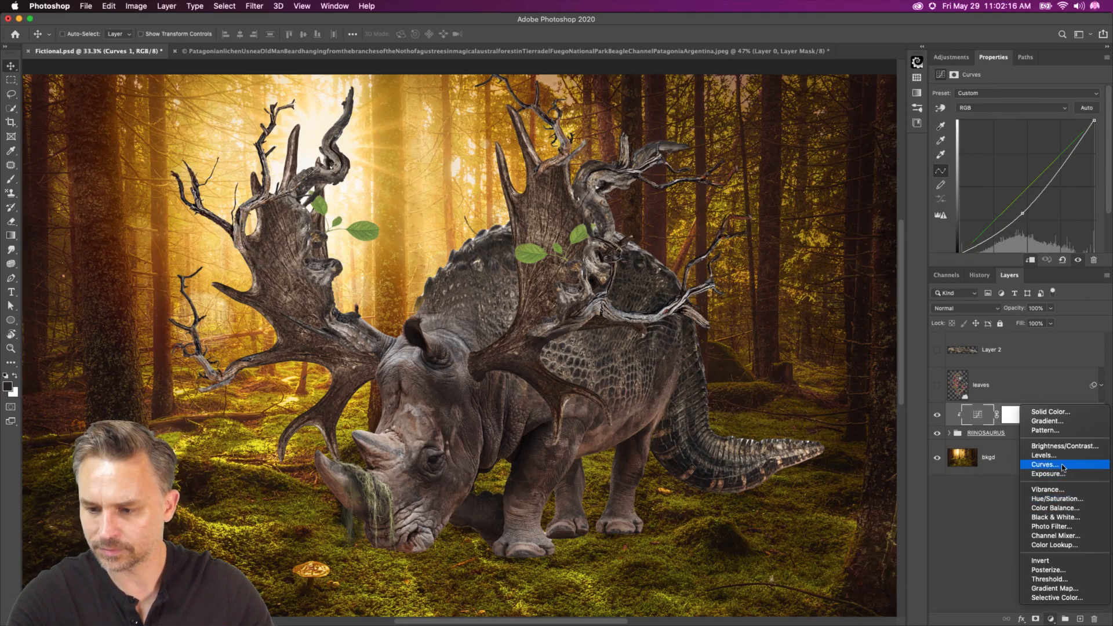
click(983, 426)
click(936, 441)
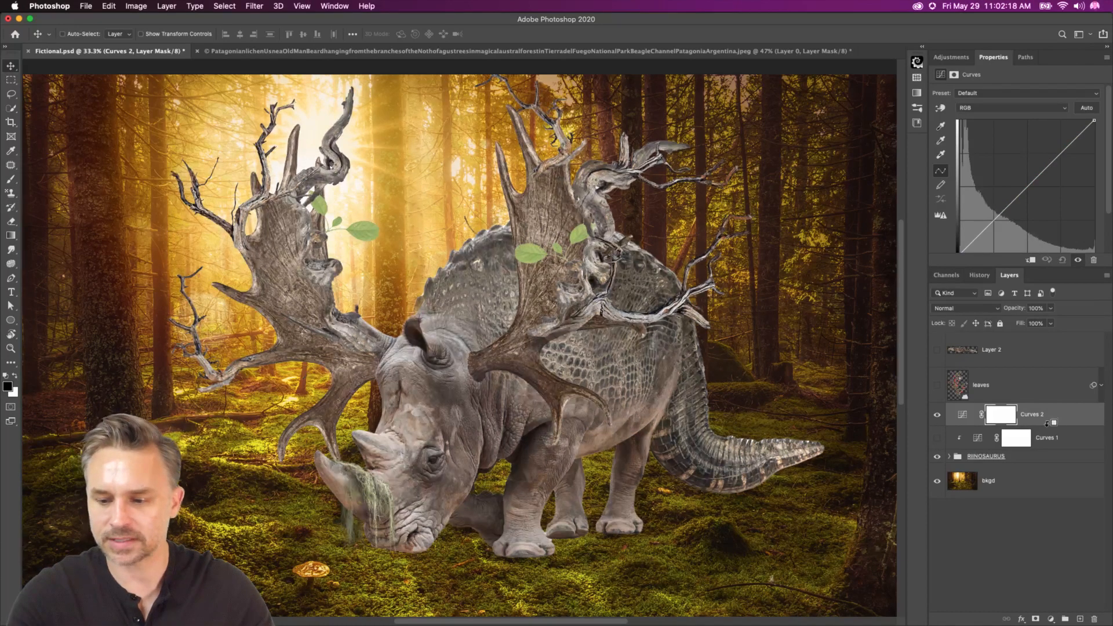
alt+click(1048, 430)
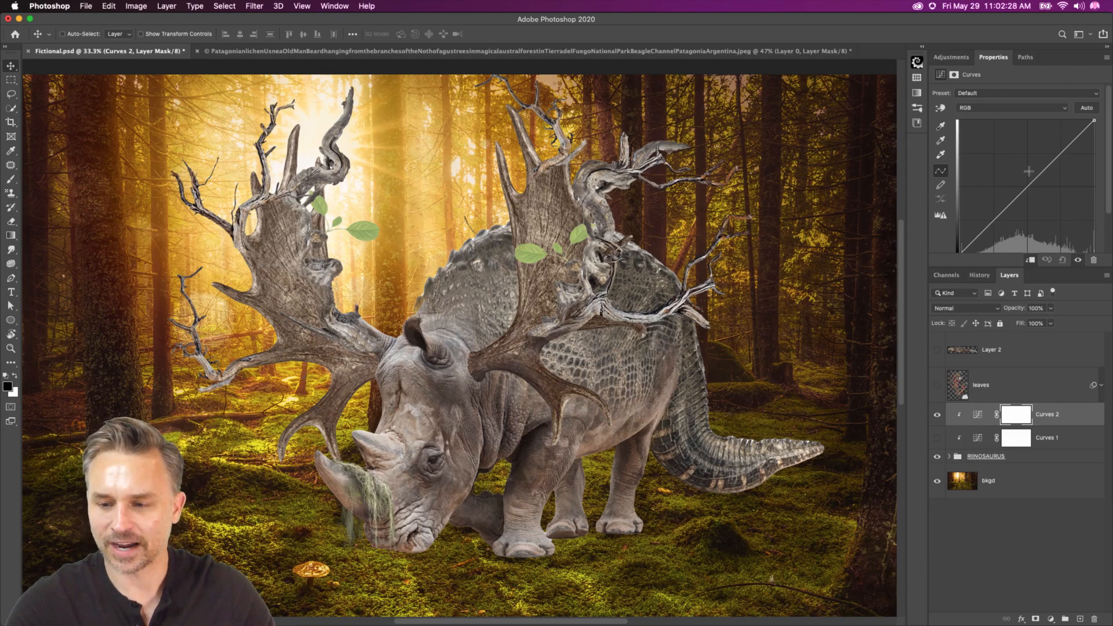
- Try darkening the creature by pulling the Curves 2 RGB curve down at two points, and reset the adjustment
mouse_move(993, 221)
mouse_down()
mouse_move(1005, 210)
mouse_move(1009, 218)
mouse_up()
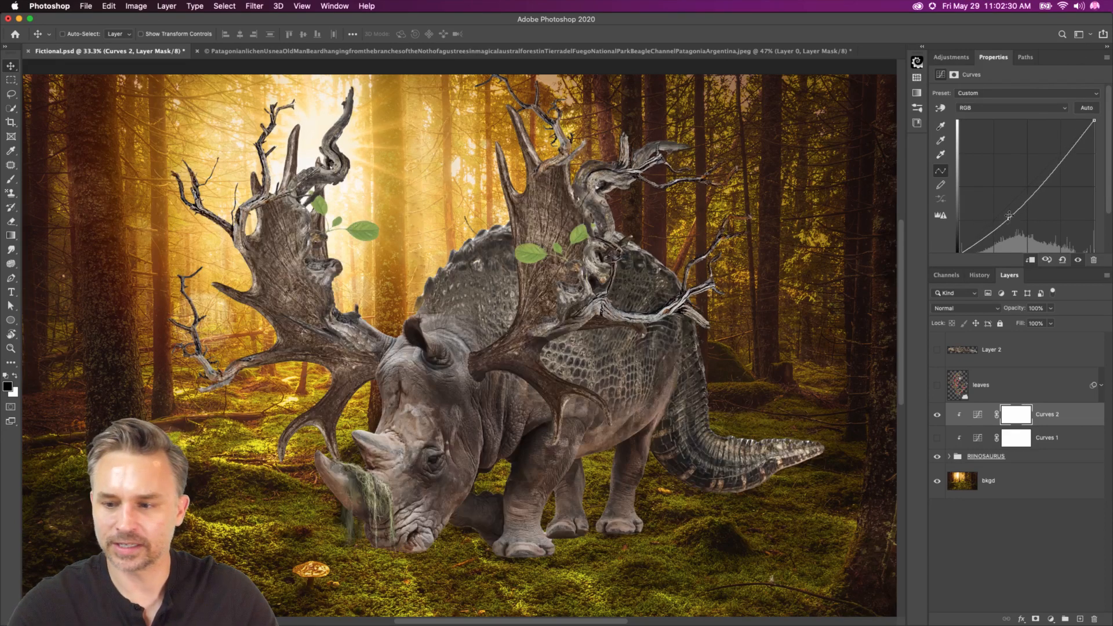
drag(1061, 159, 1067, 165)
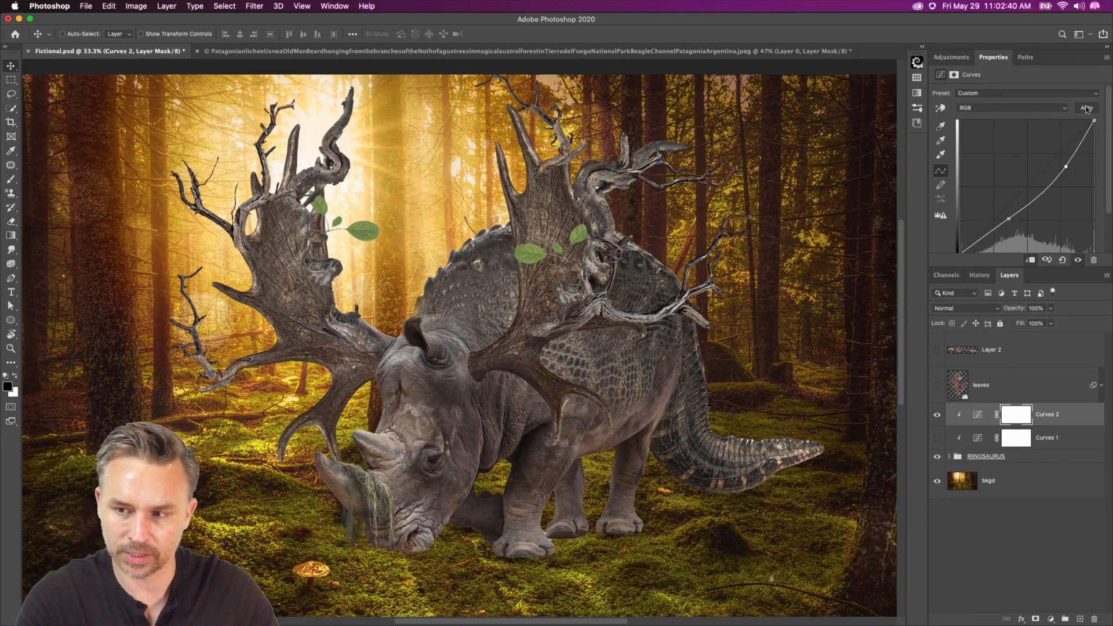
click(1062, 259)
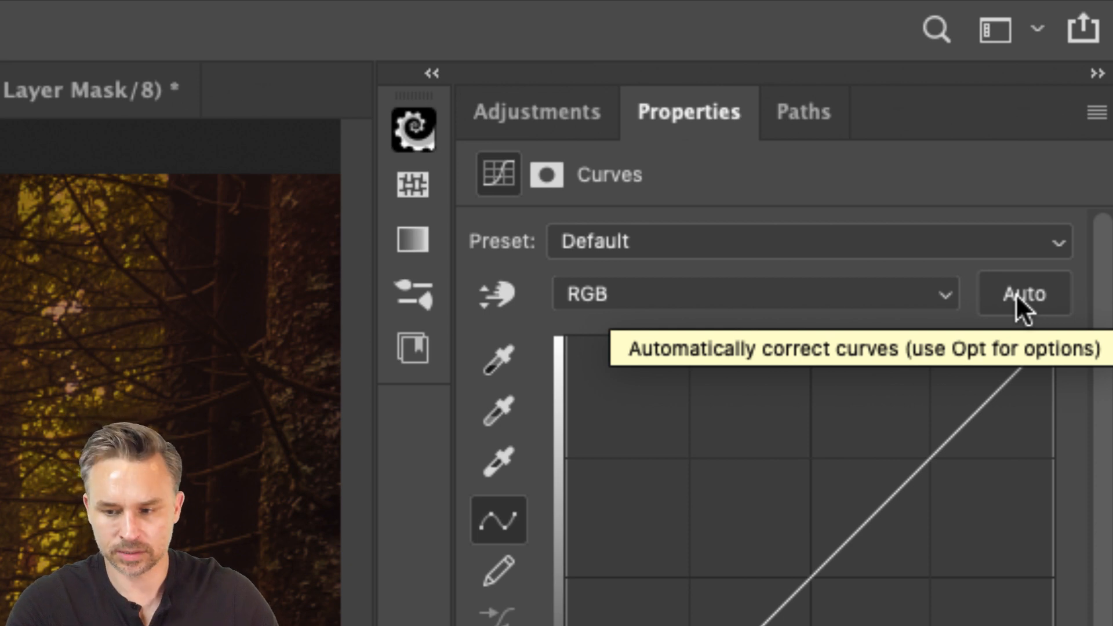
- Try the monochromatic contrast, per-channel contrast and Find Dark & Light Colors auto correction algorithms on Curves 2 and inspect the target shadow colour
scroll(1016, 294, down, 3)
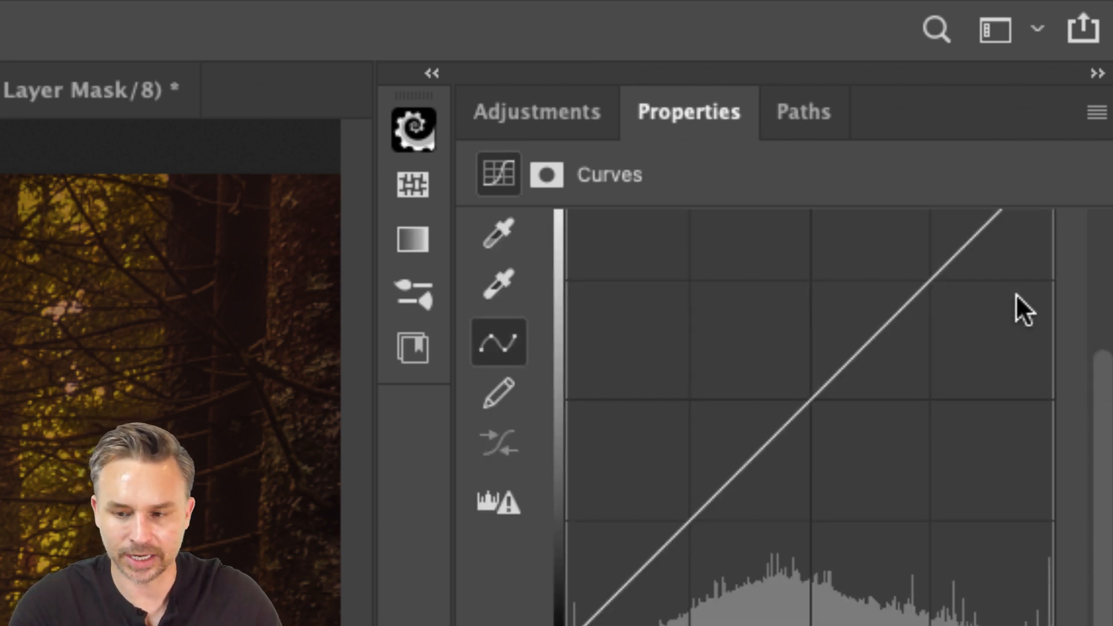
scroll(1016, 293, up, 3)
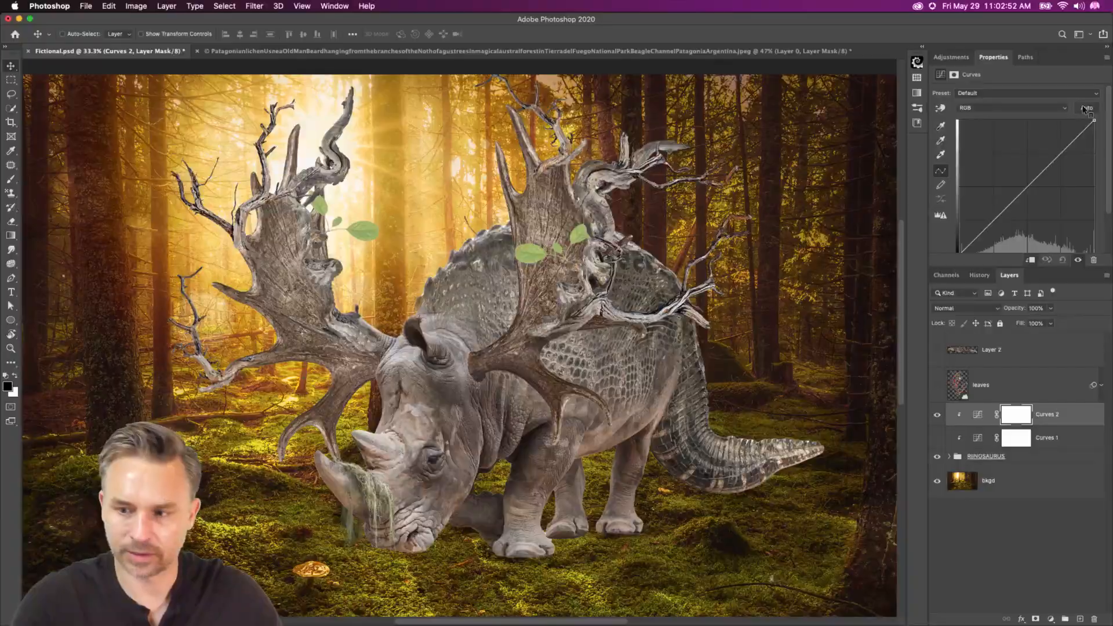
alt+click(1082, 113)
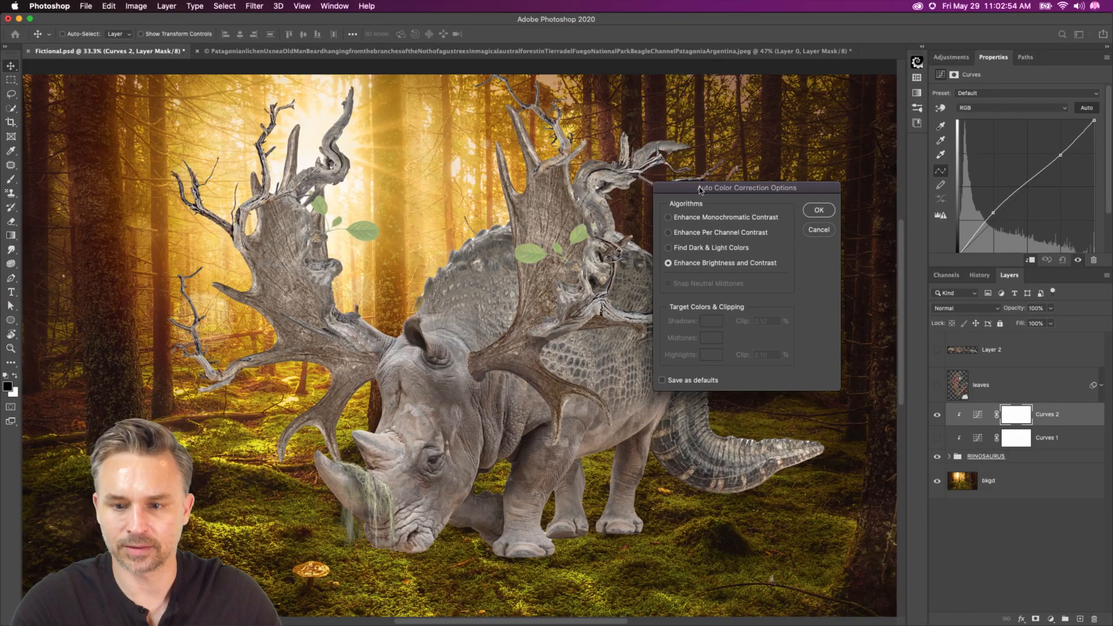
drag(700, 189, 737, 189)
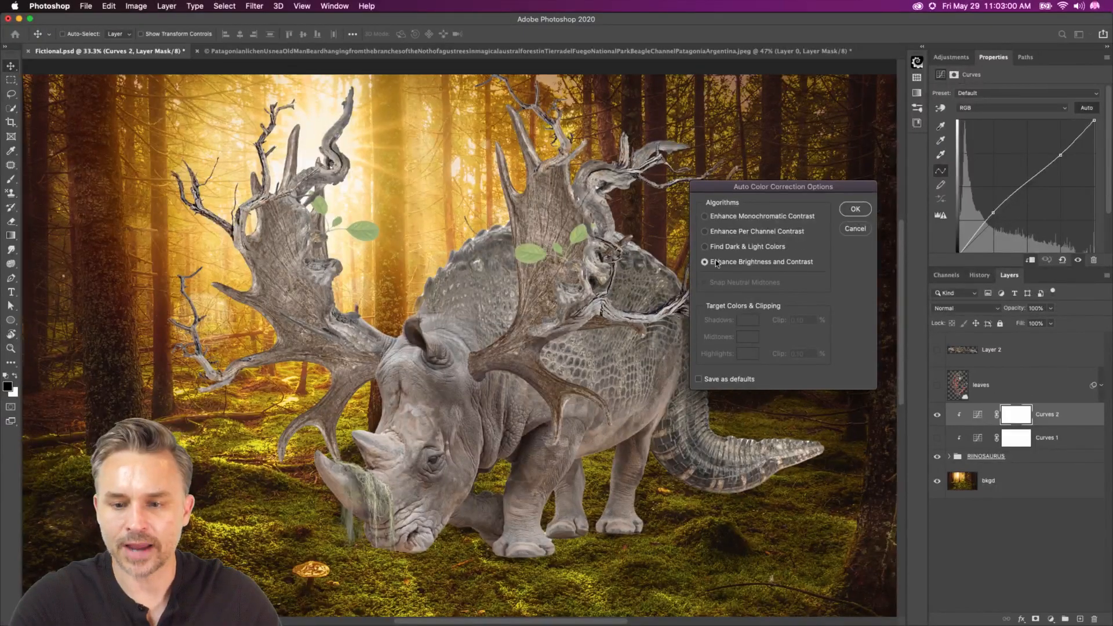
click(704, 217)
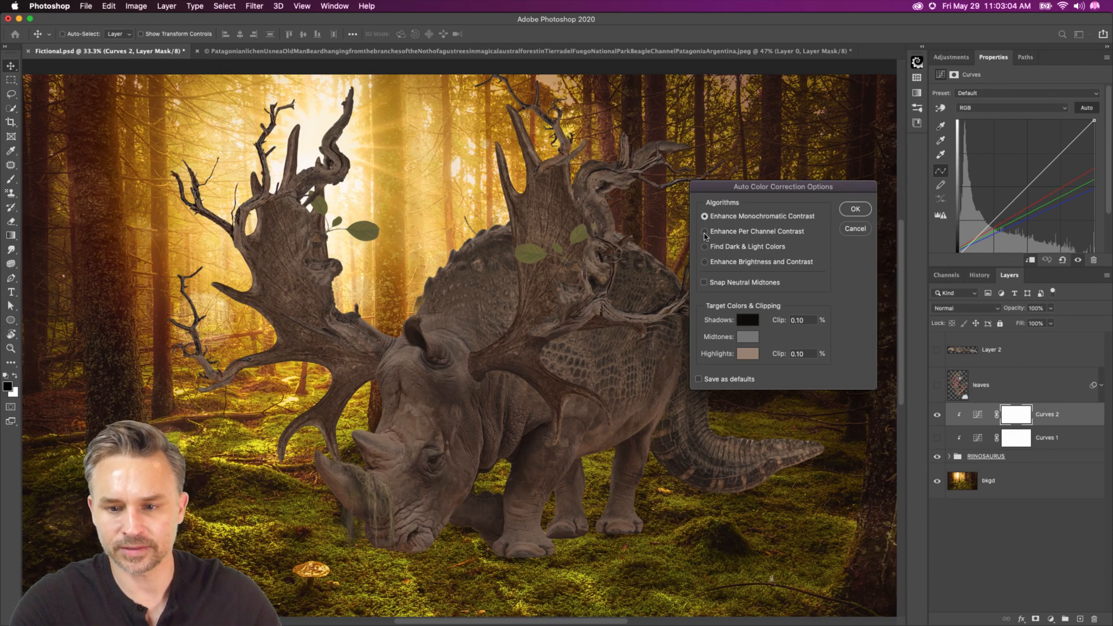
click(705, 231)
click(705, 248)
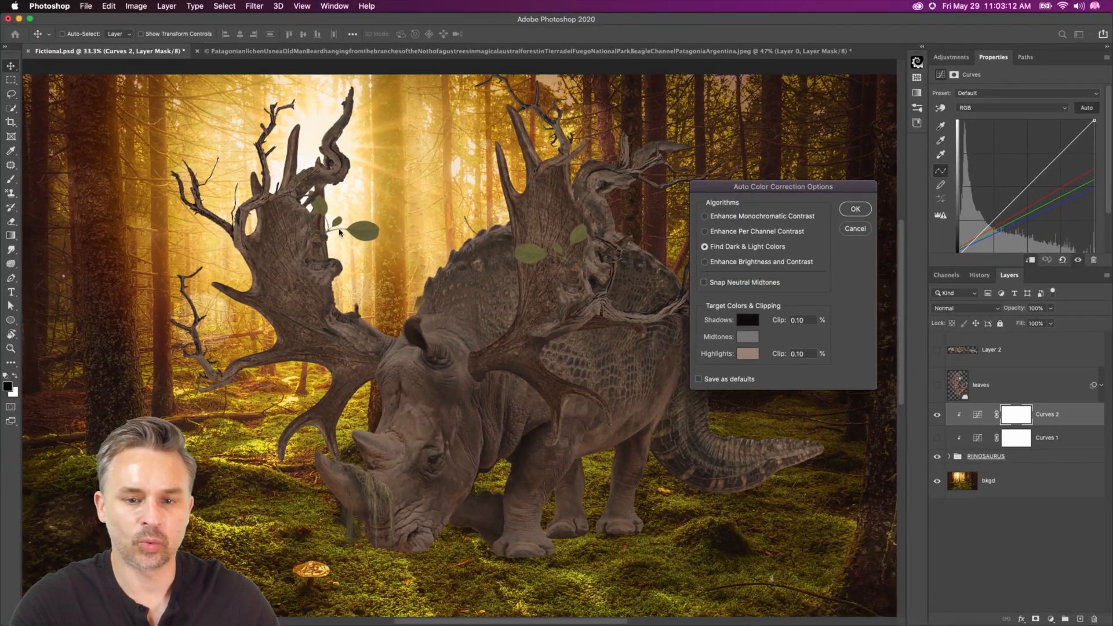
click(747, 320)
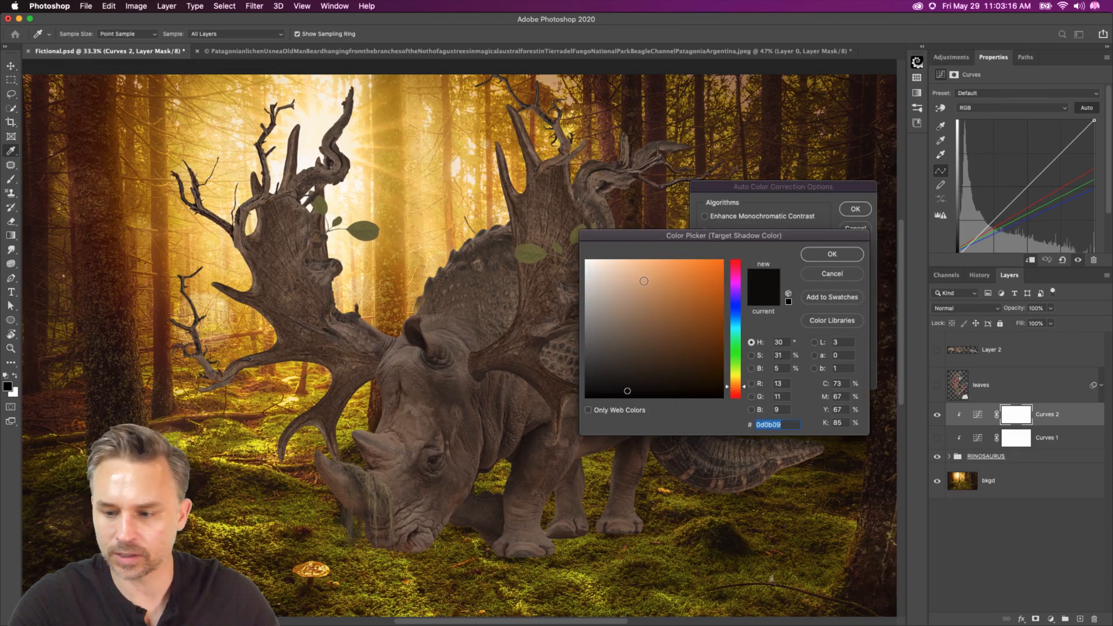
click(847, 255)
click(855, 209)
- Target the Curves 2 adjustment instead of its mask and set its auto colour correction algorithm to Find Dark & Light Colors
click(977, 414)
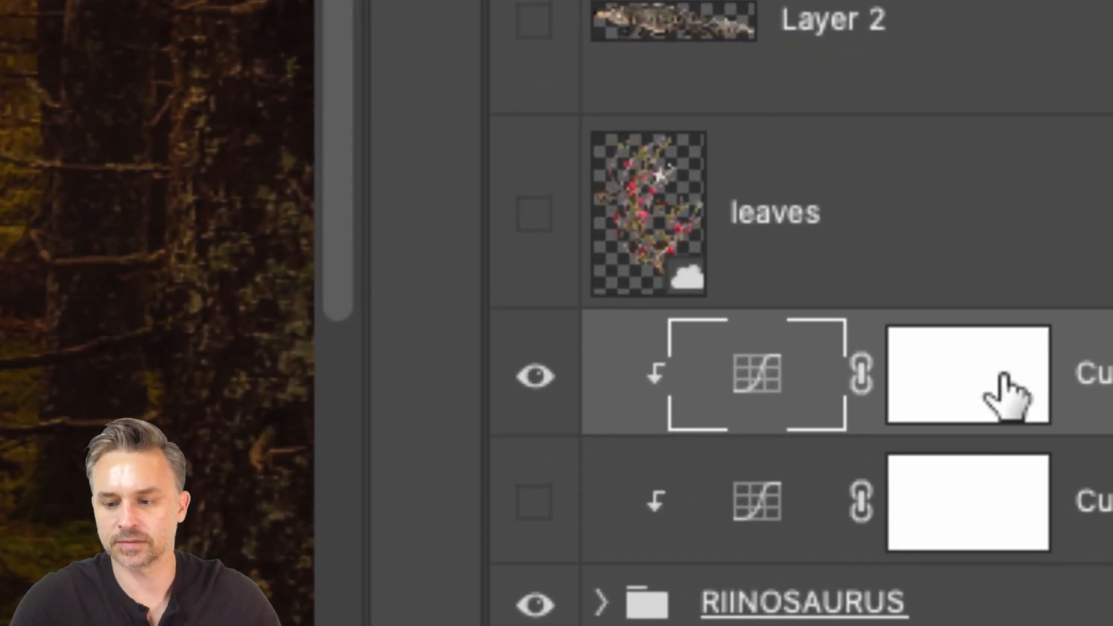
click(987, 392)
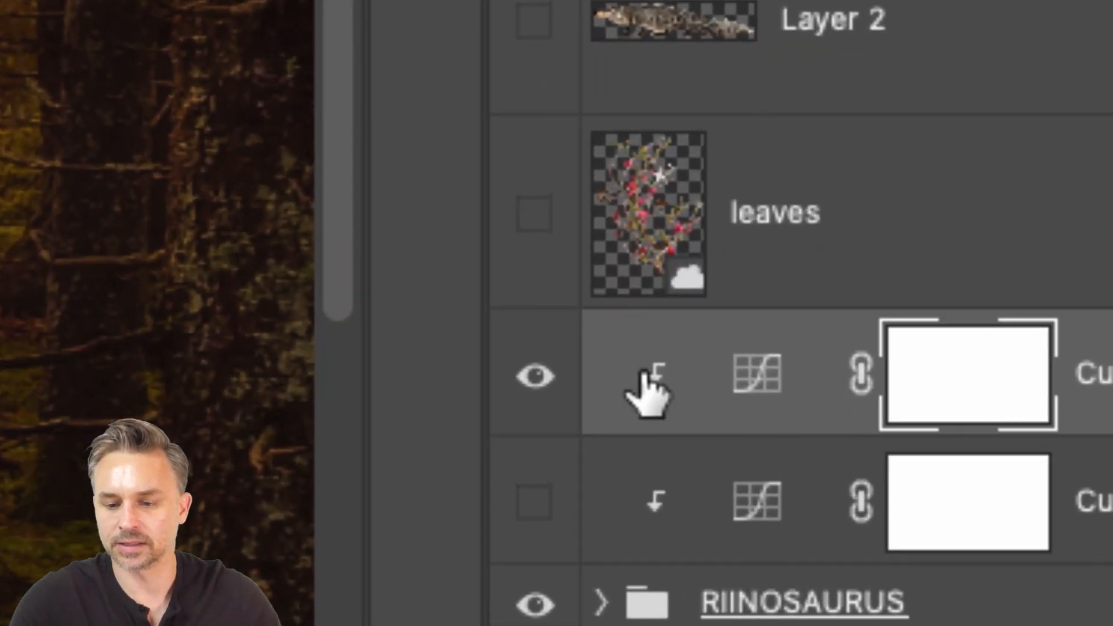
click(758, 377)
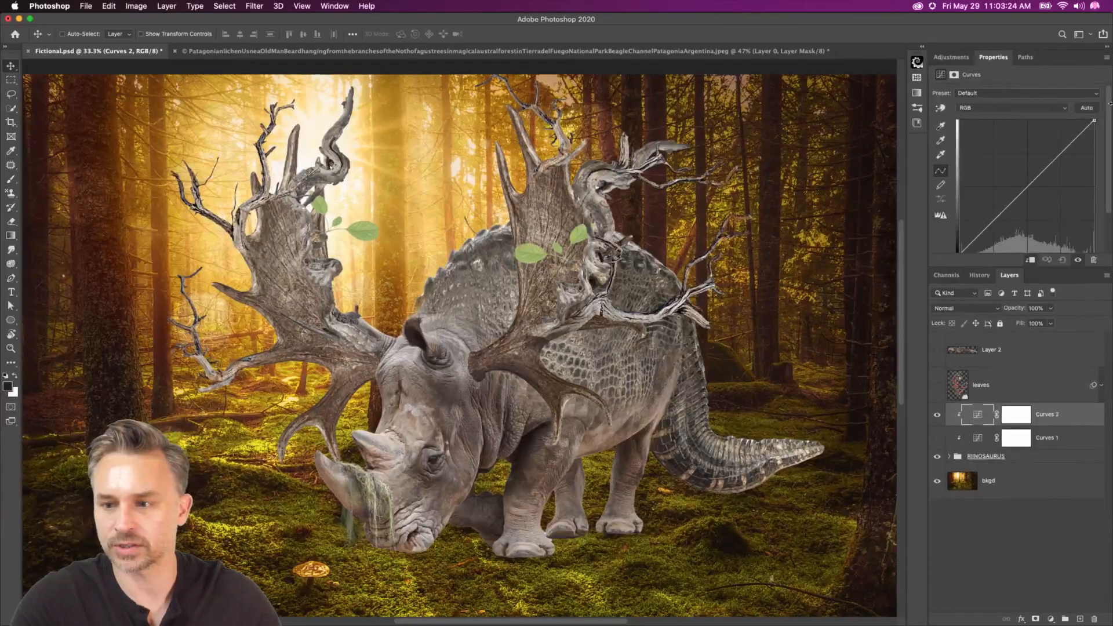
alt+click(1086, 110)
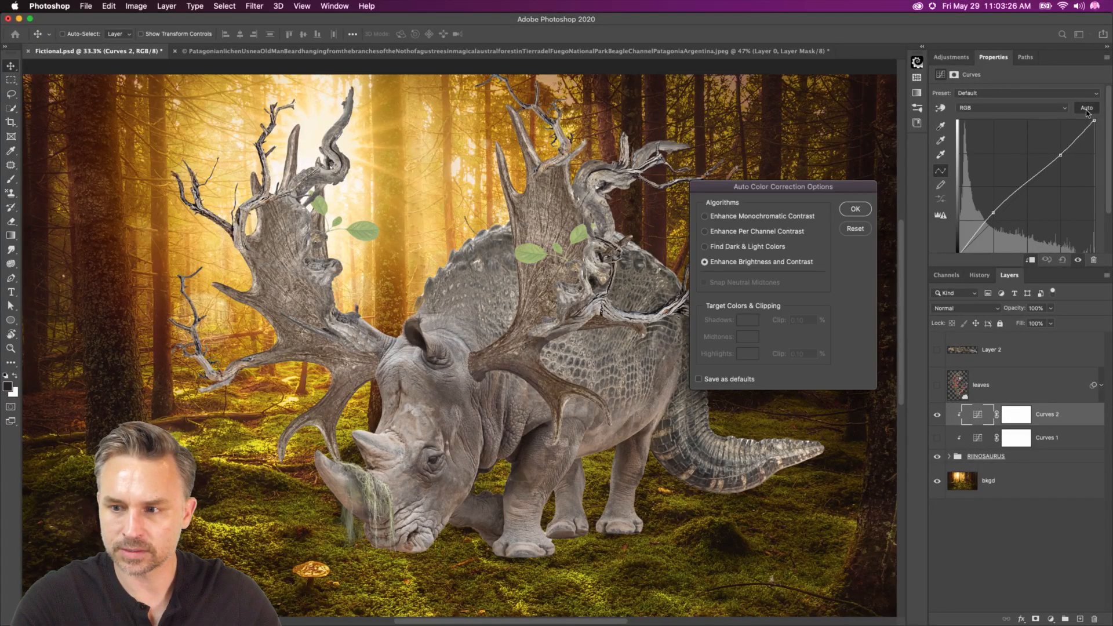
click(705, 246)
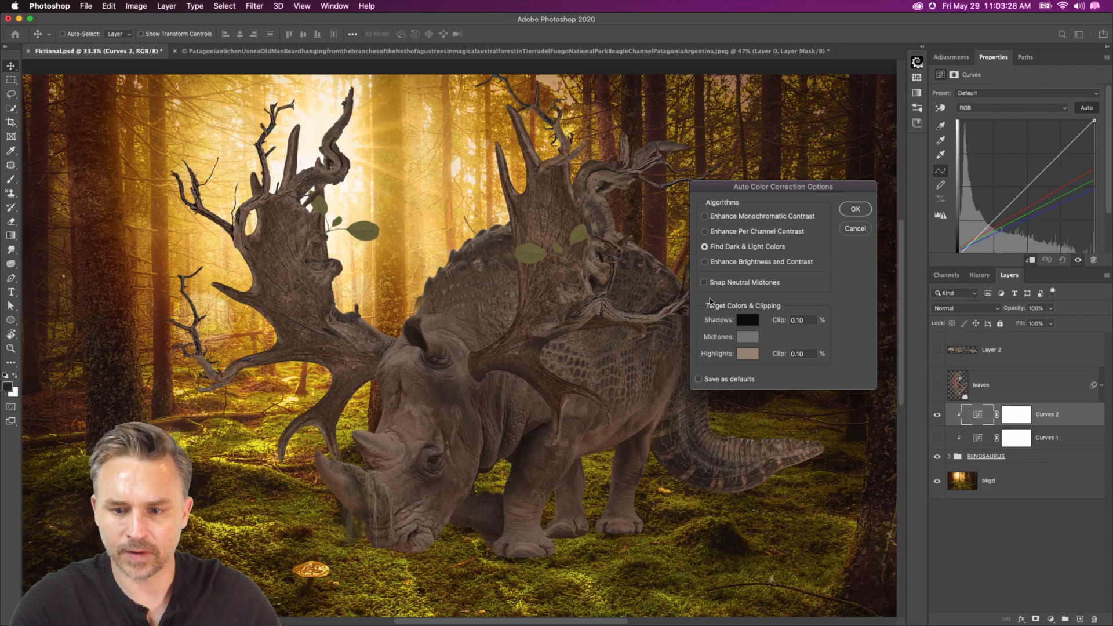
- Set the target shadow colour to a very dark reddish brown sampled from the forest's tree trunks, and darken it slightly
click(747, 320)
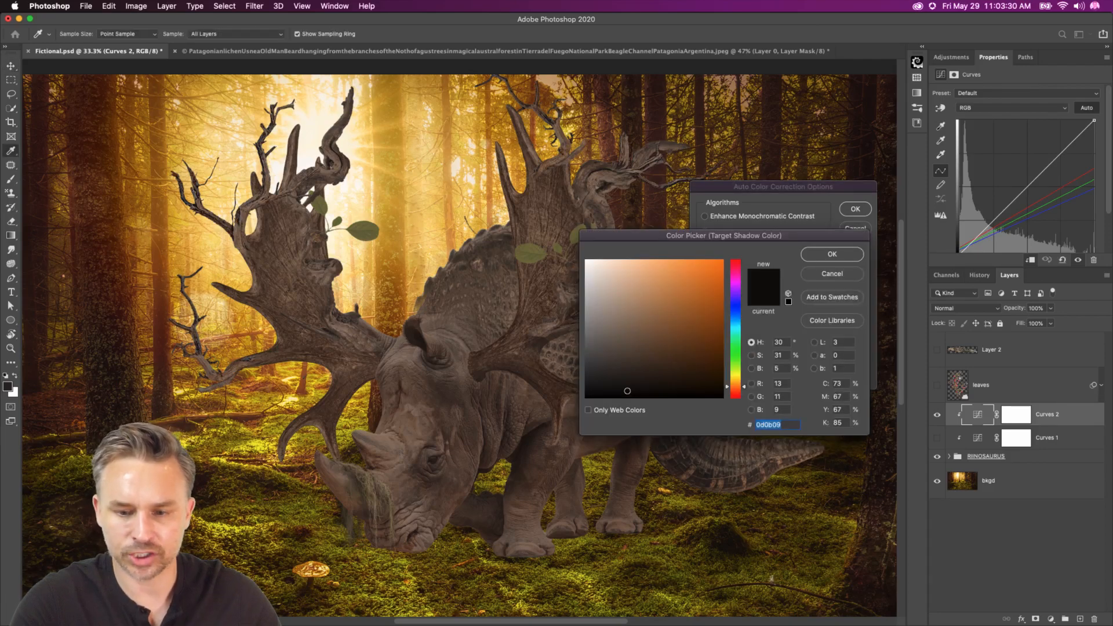
click(114, 399)
click(114, 399)
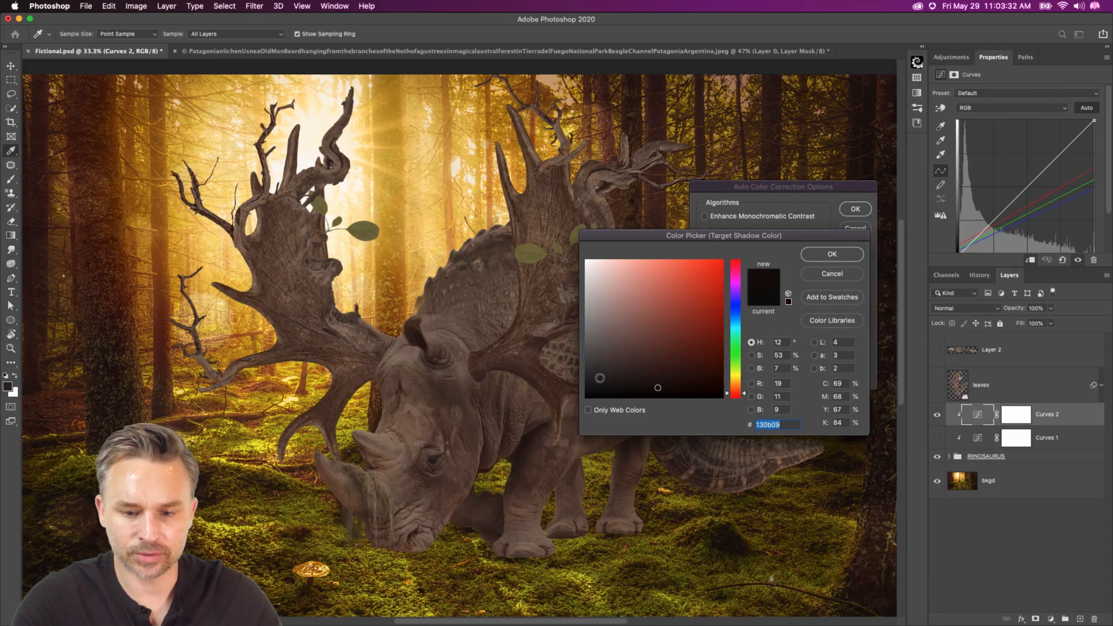
mouse_move(634, 376)
mouse_down()
mouse_move(617, 383)
mouse_move(625, 388)
mouse_up()
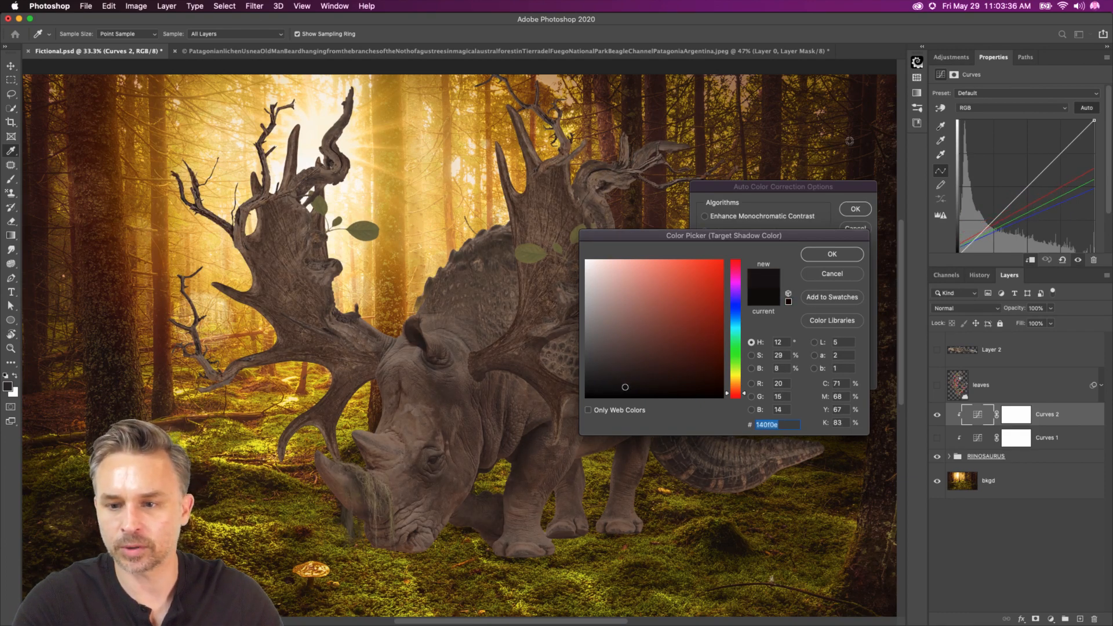
click(871, 145)
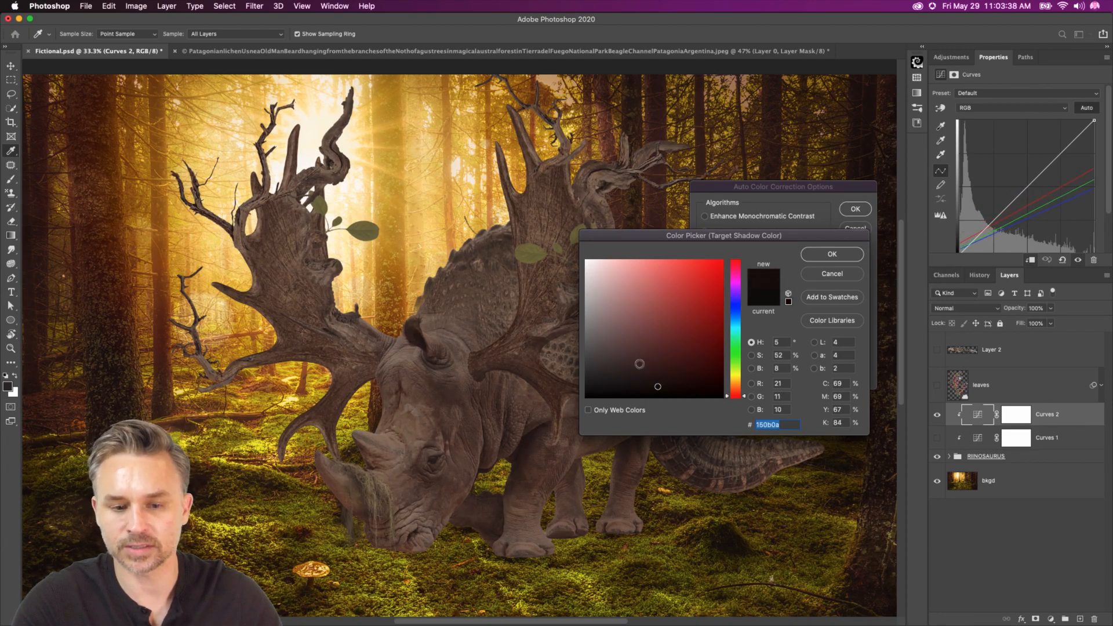
click(834, 274)
click(747, 319)
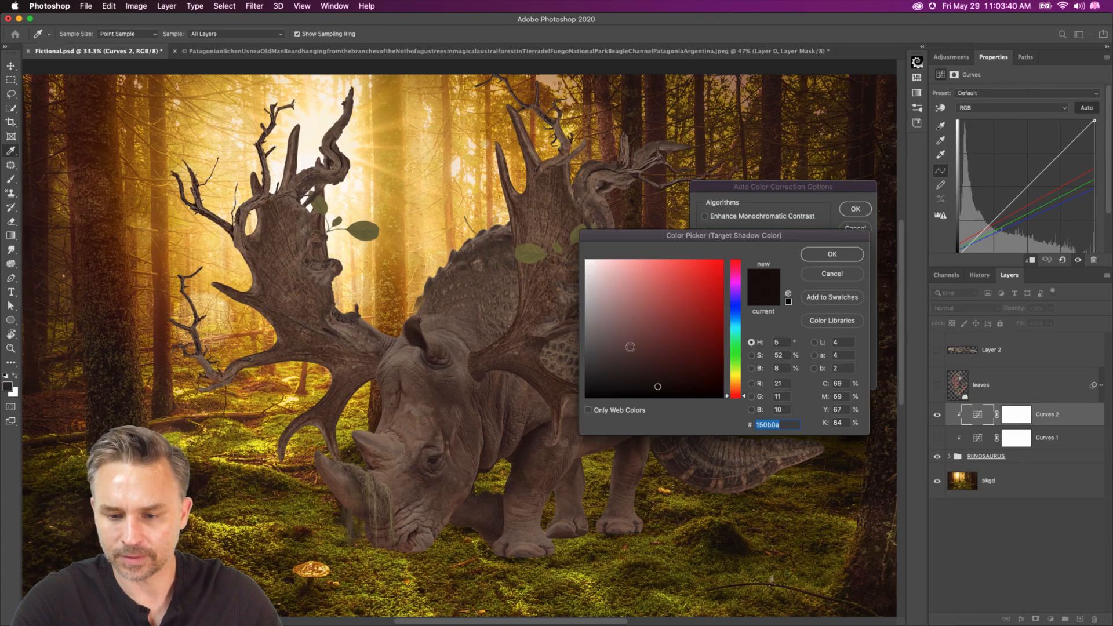
drag(658, 386, 660, 389)
click(820, 256)
- Set the target highlight colour to a warm tan based on the sunlight glow and apply the correction without saving the colours as defaults
click(747, 353)
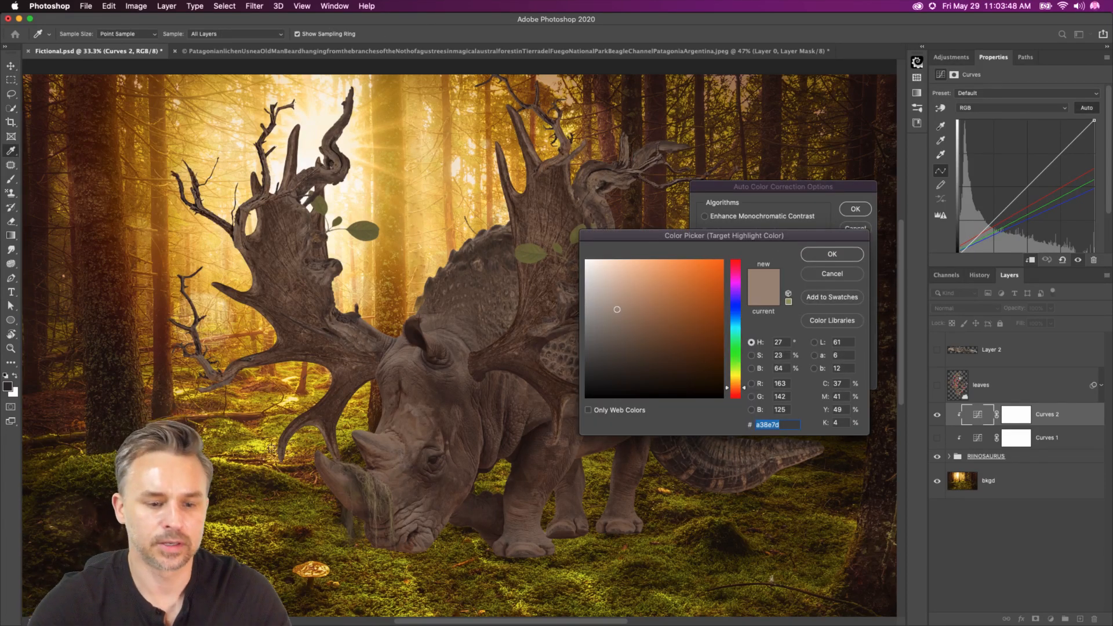
click(699, 374)
click(395, 279)
click(414, 215)
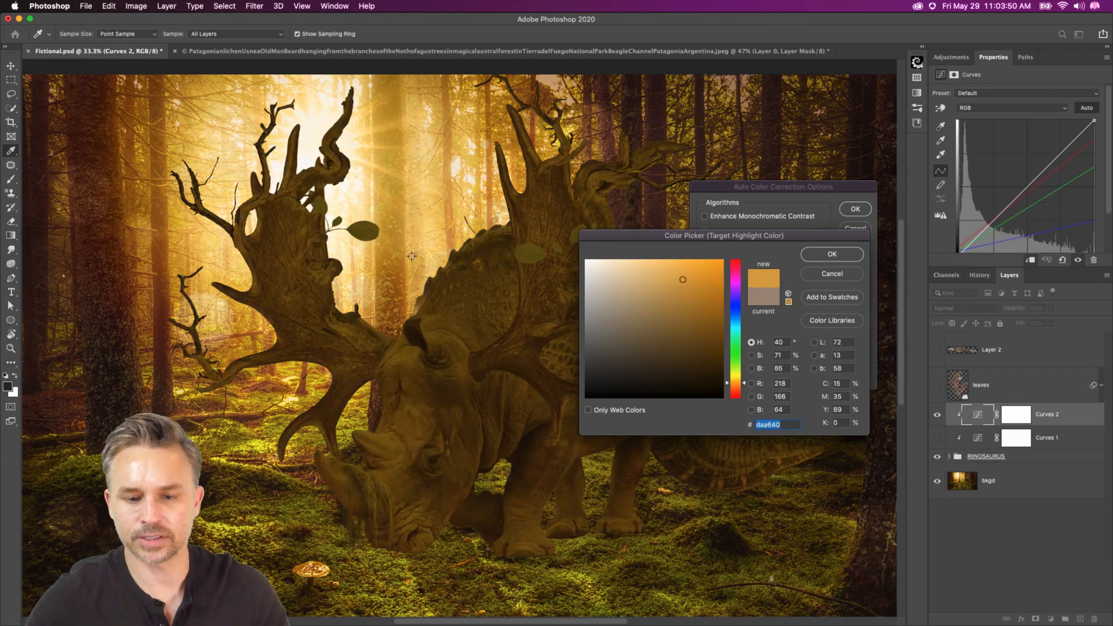
click(337, 167)
drag(337, 167, 344, 208)
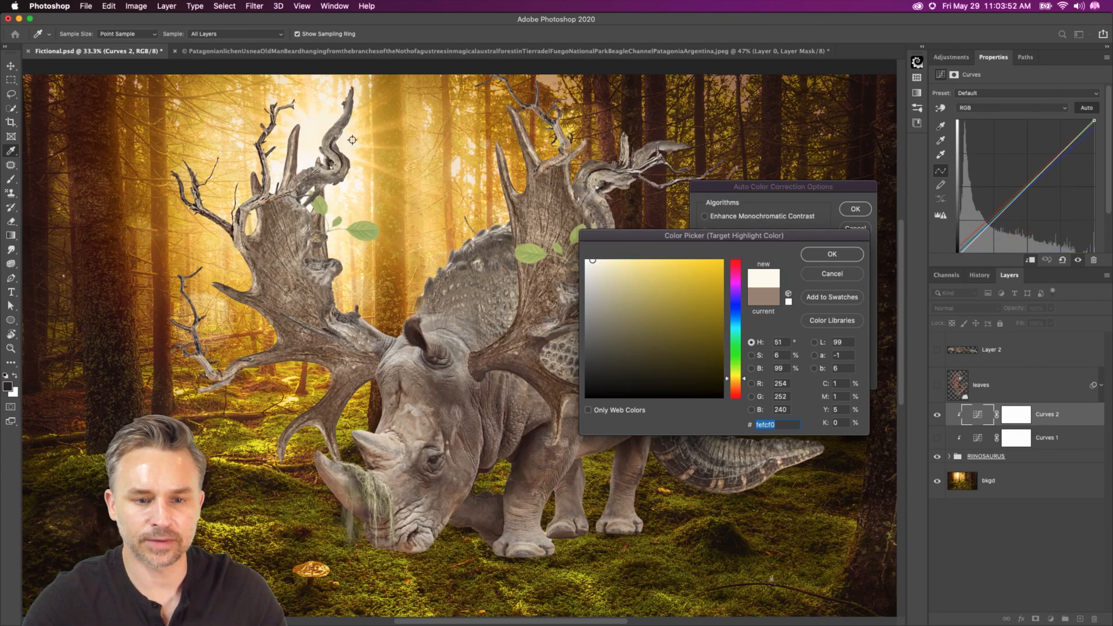
click(331, 130)
click(352, 152)
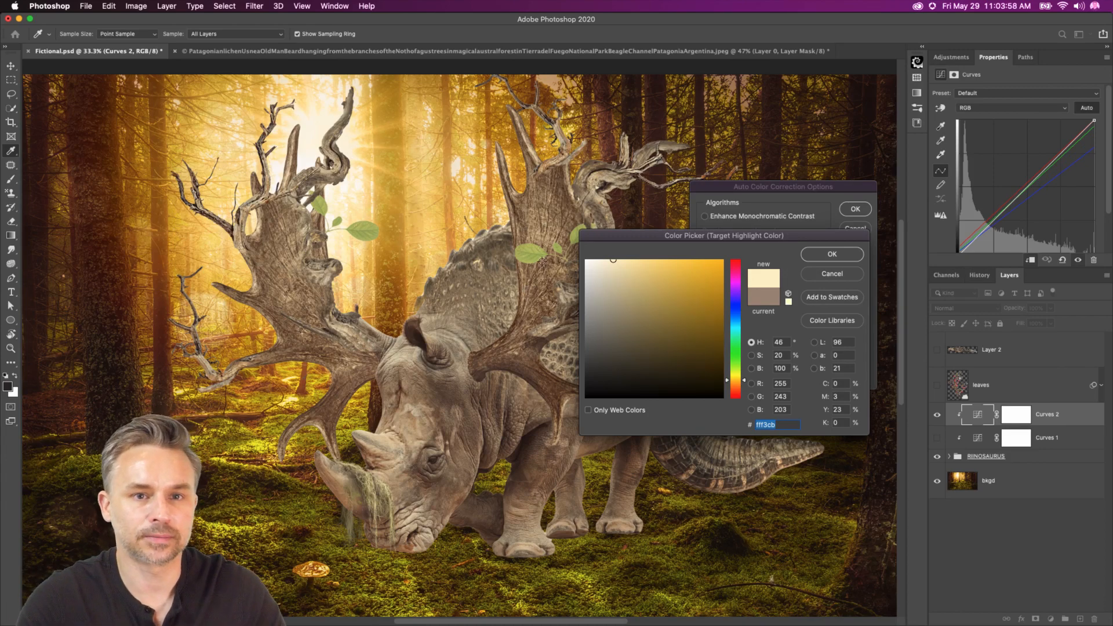
click(345, 200)
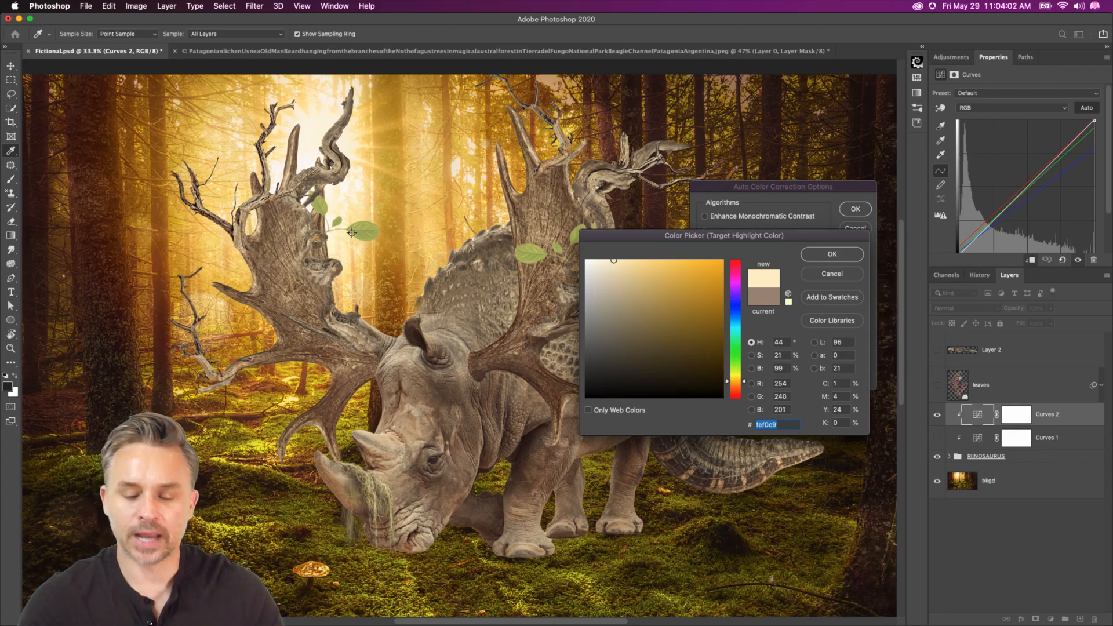
drag(616, 264, 635, 300)
click(827, 260)
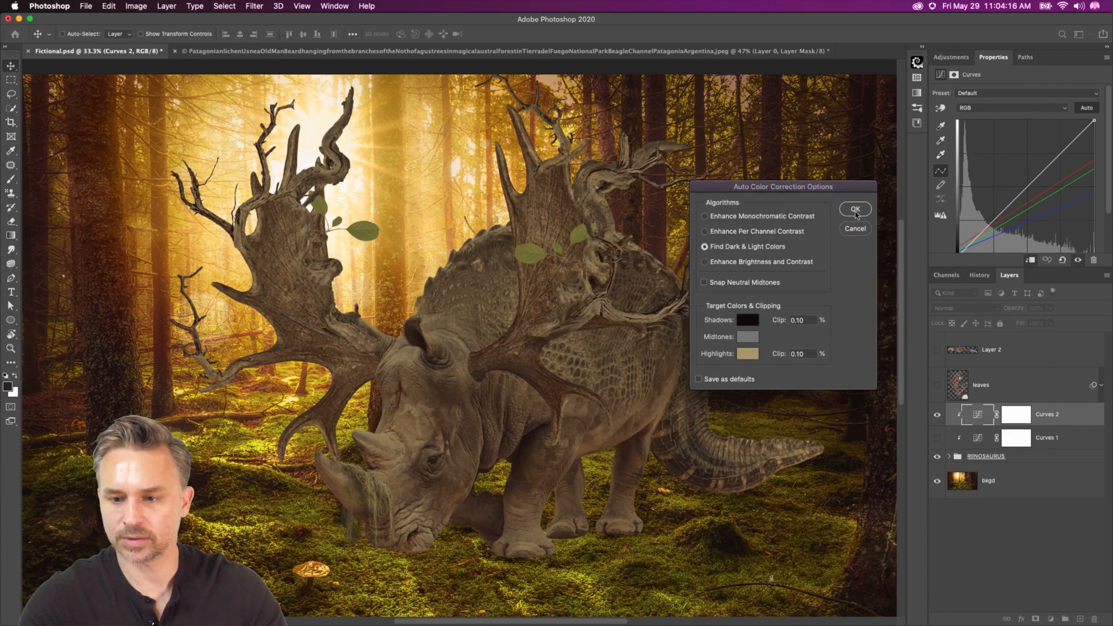
click(852, 210)
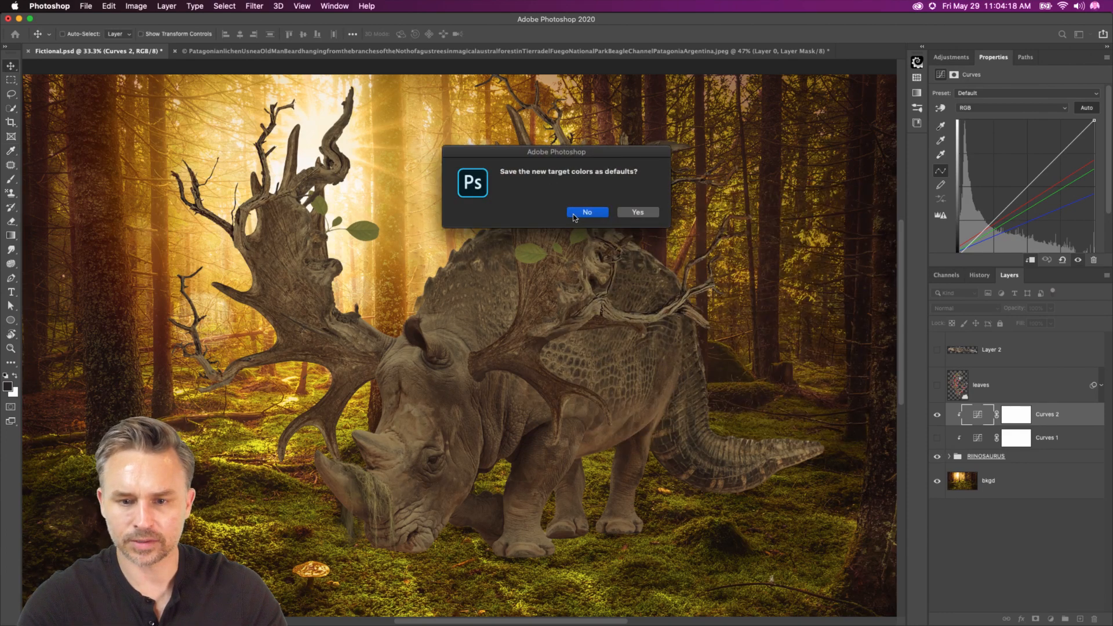
click(574, 216)
- Show the Curves 1 adjustment together with Curves 2 so both affect the creature
click(937, 415)
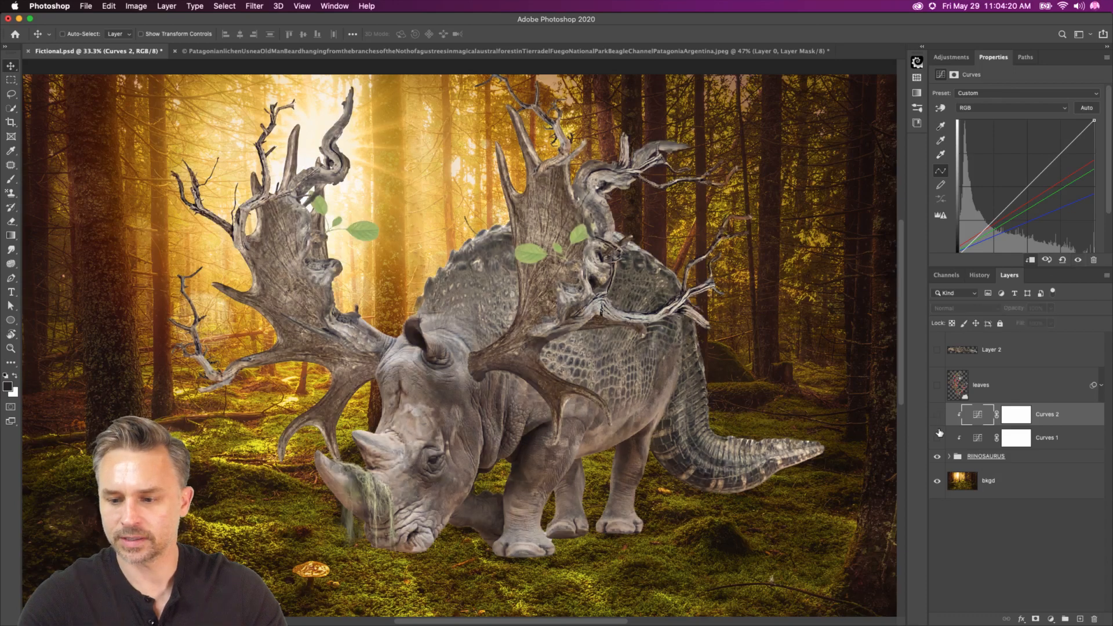
click(938, 437)
click(937, 415)
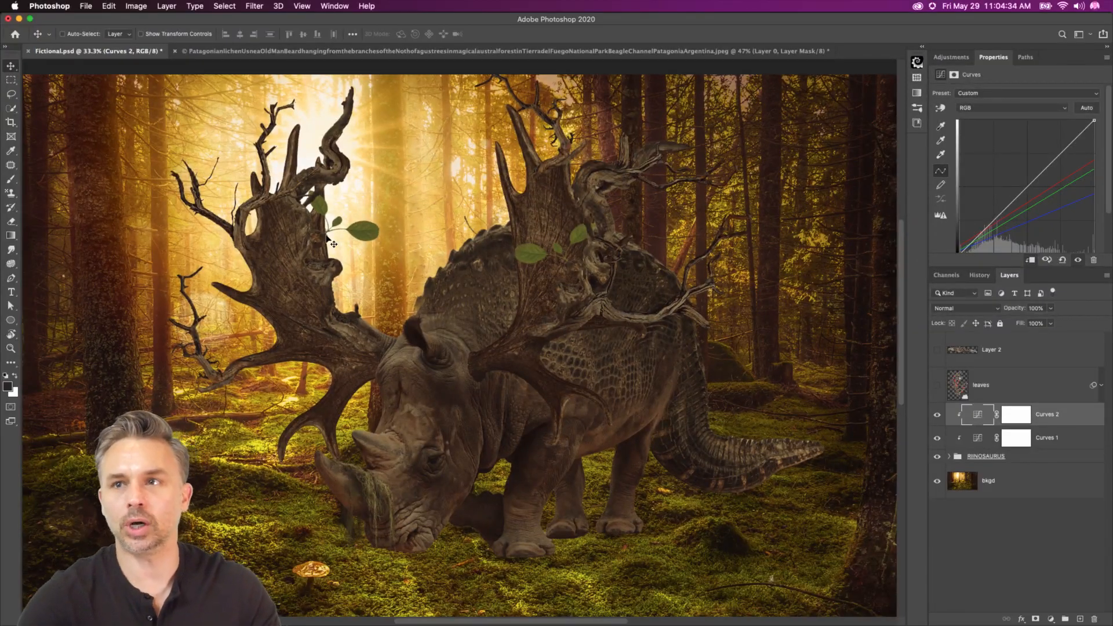
- Select the creature group and hide both Curves adjustments clipped to it
scroll(834, 439, down, 5)
scroll(834, 438, right, 2)
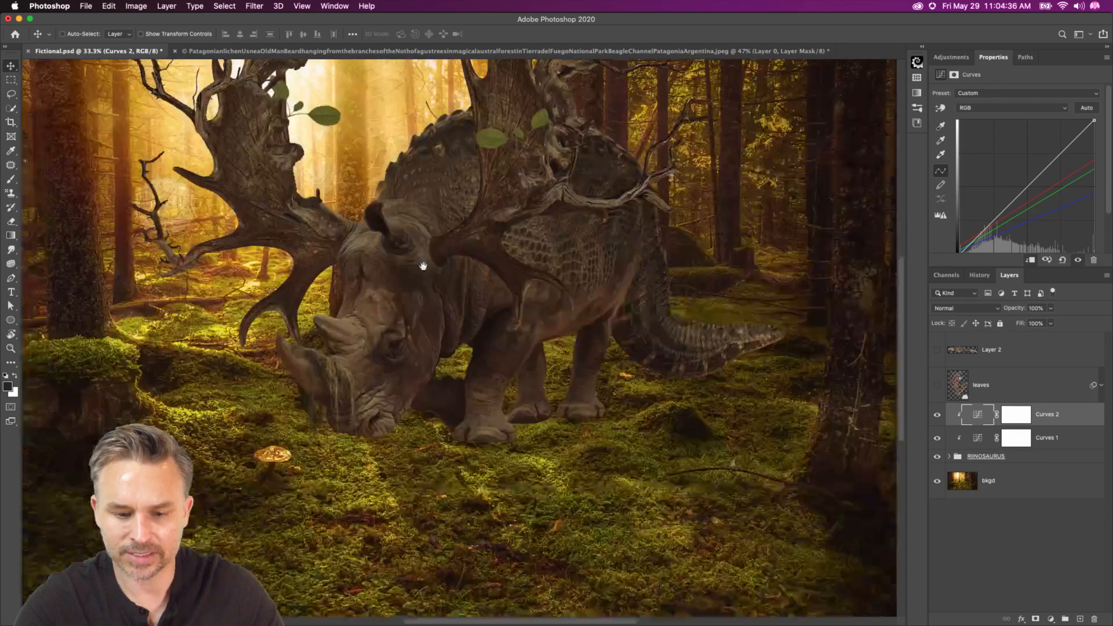
click(1029, 456)
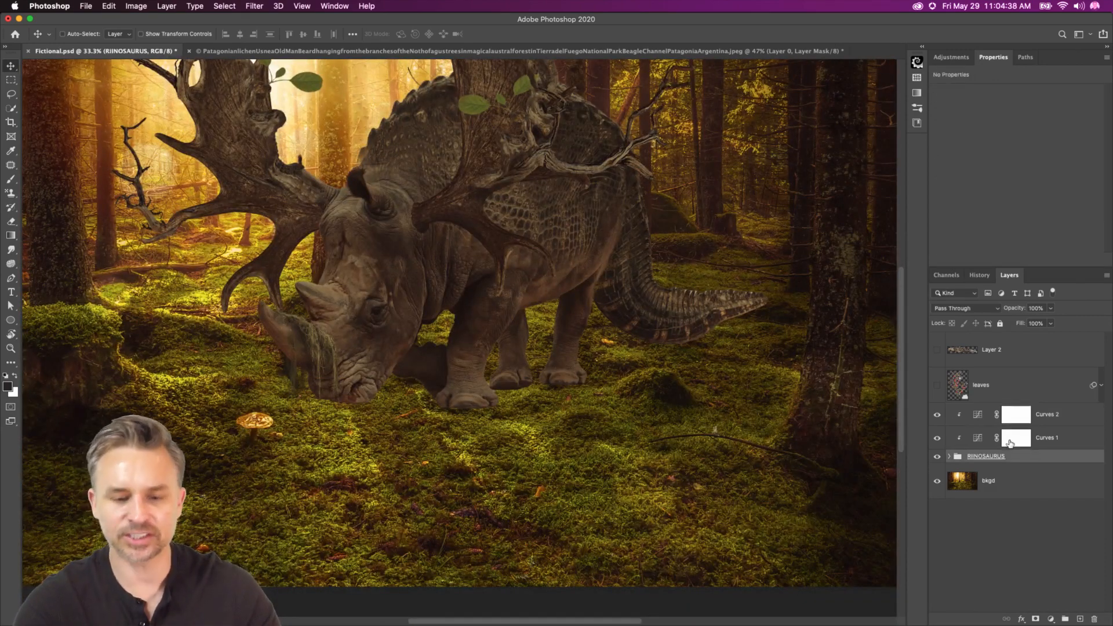
click(1046, 414)
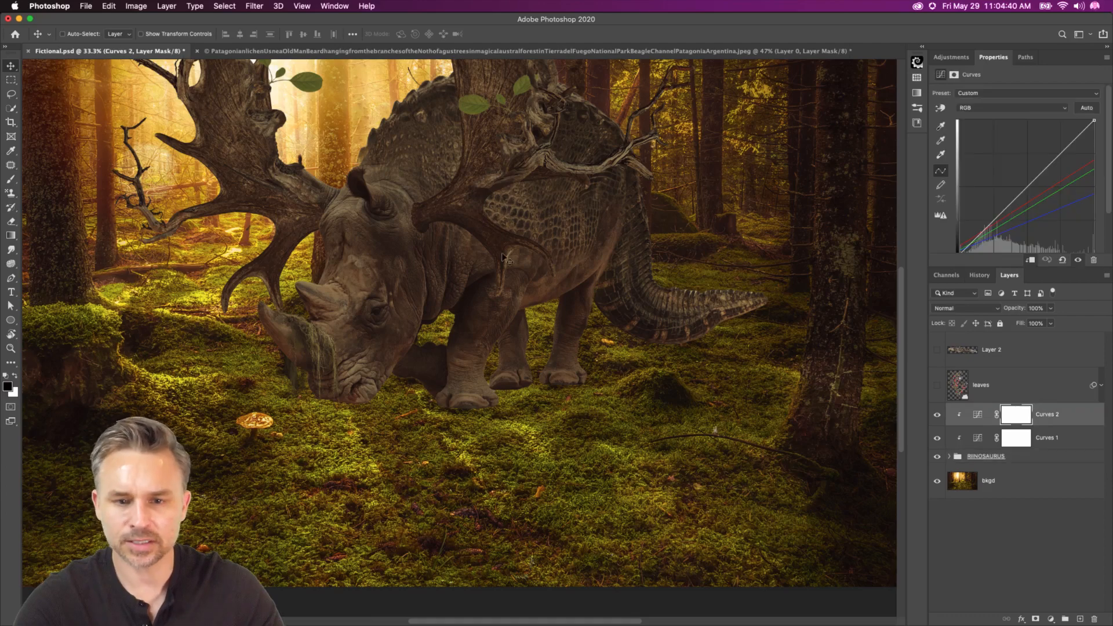
key(super+equal)
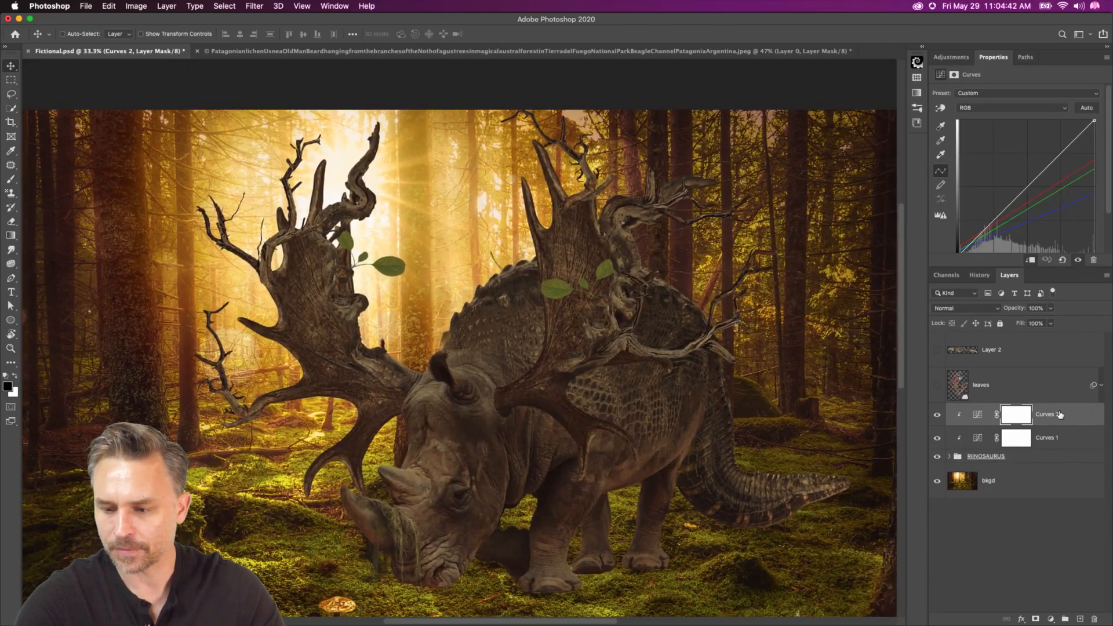
click(1045, 455)
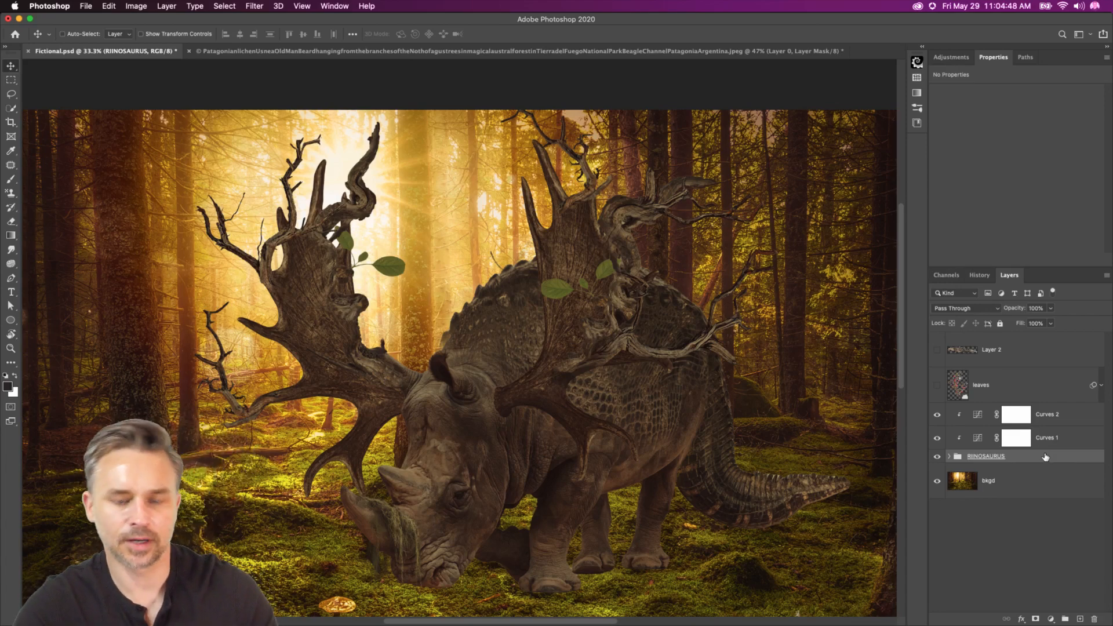
drag(938, 415, 938, 438)
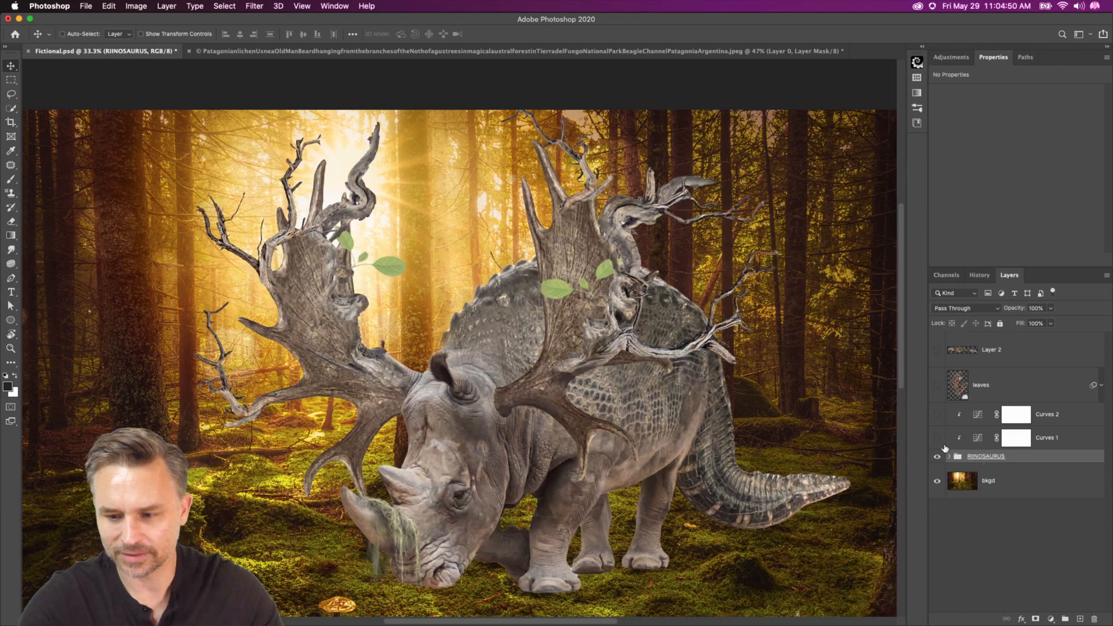
- Add a new layer clipped to the creature group and fill it with a golden yellow sampled from the forest glow
click(1080, 619)
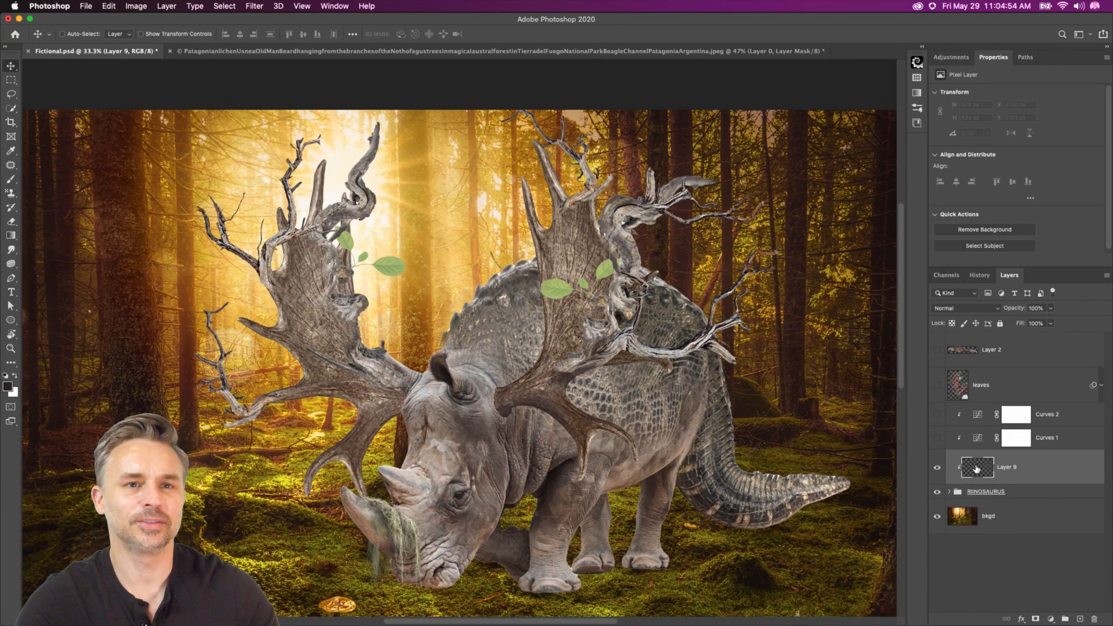
key(super+a)
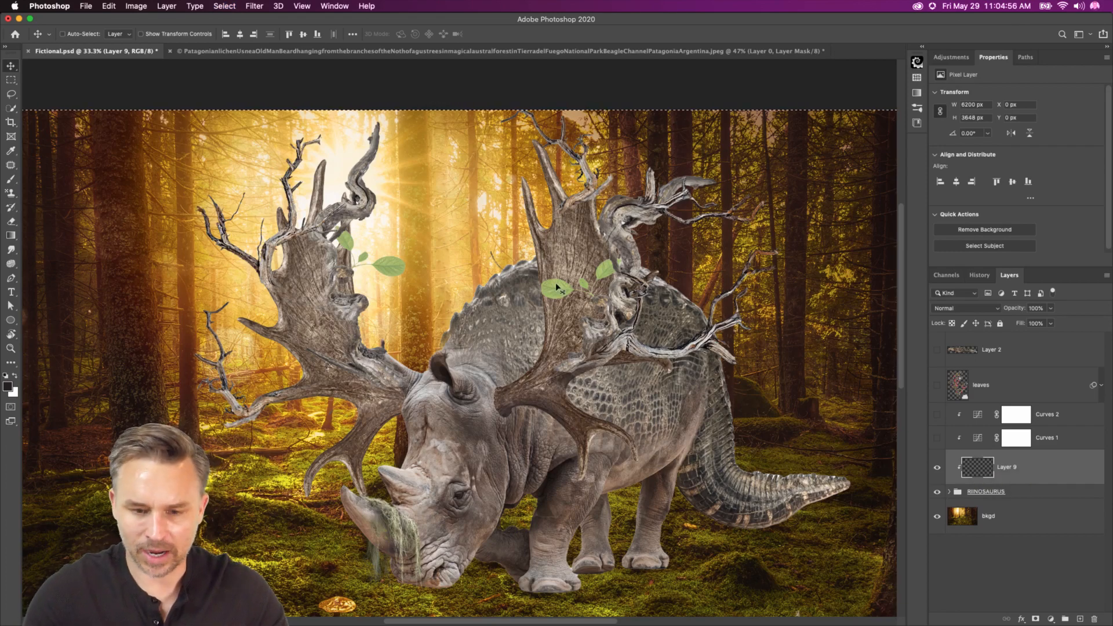
key(i)
click(380, 236)
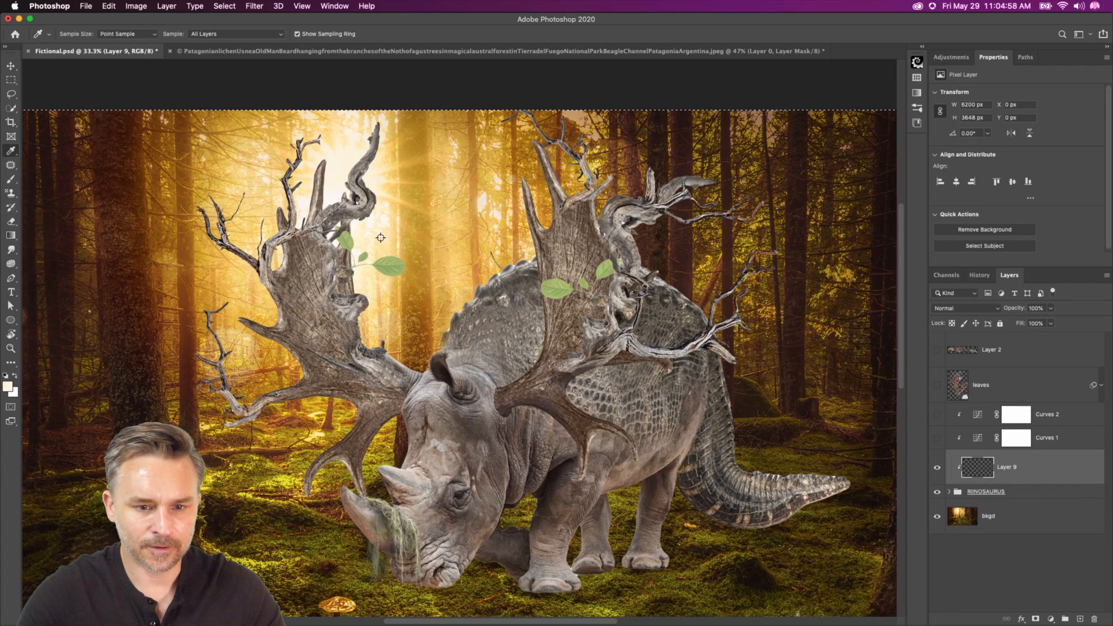
click(420, 255)
drag(418, 283, 415, 247)
key(shift+BackSpace)
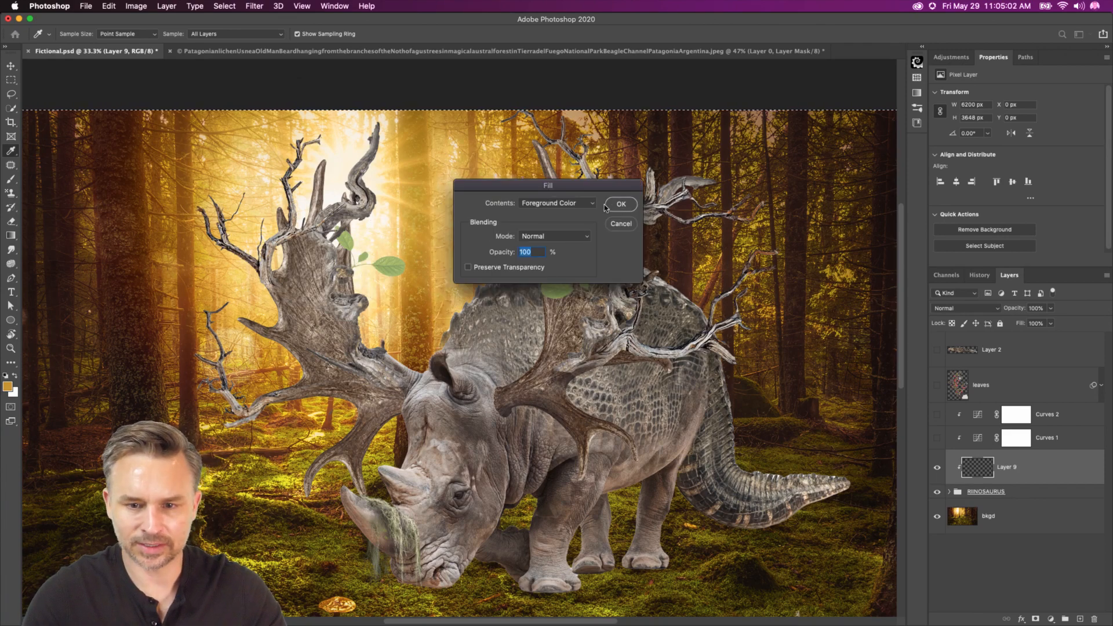
key(Return)
key(super+d)
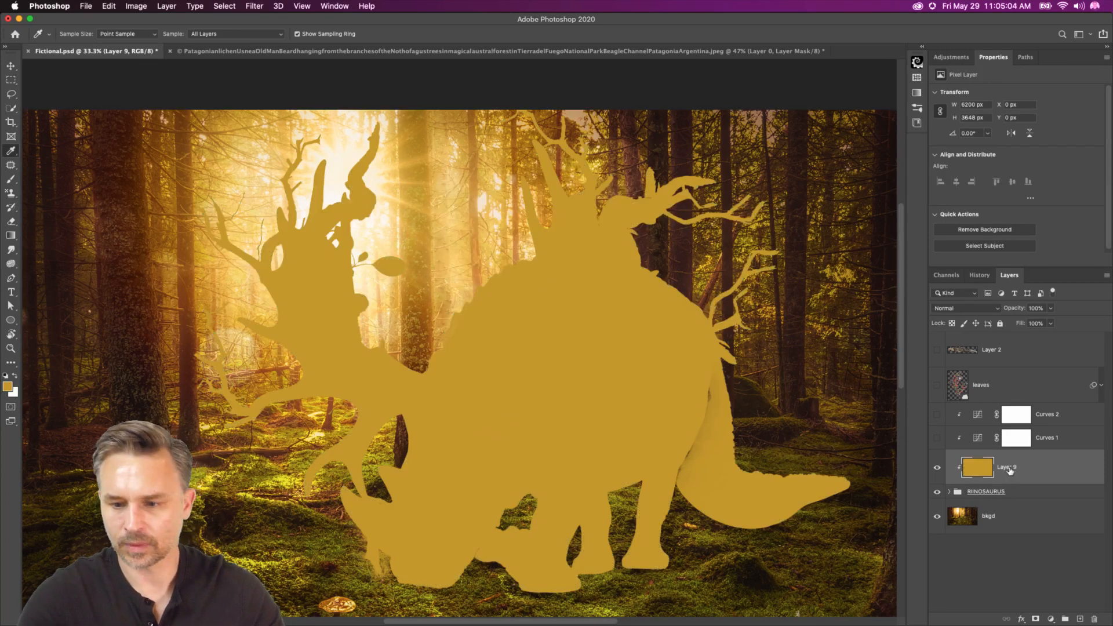
- Set the golden fill layer's blend mode to Soft Light and compare the creature with and without it
click(967, 309)
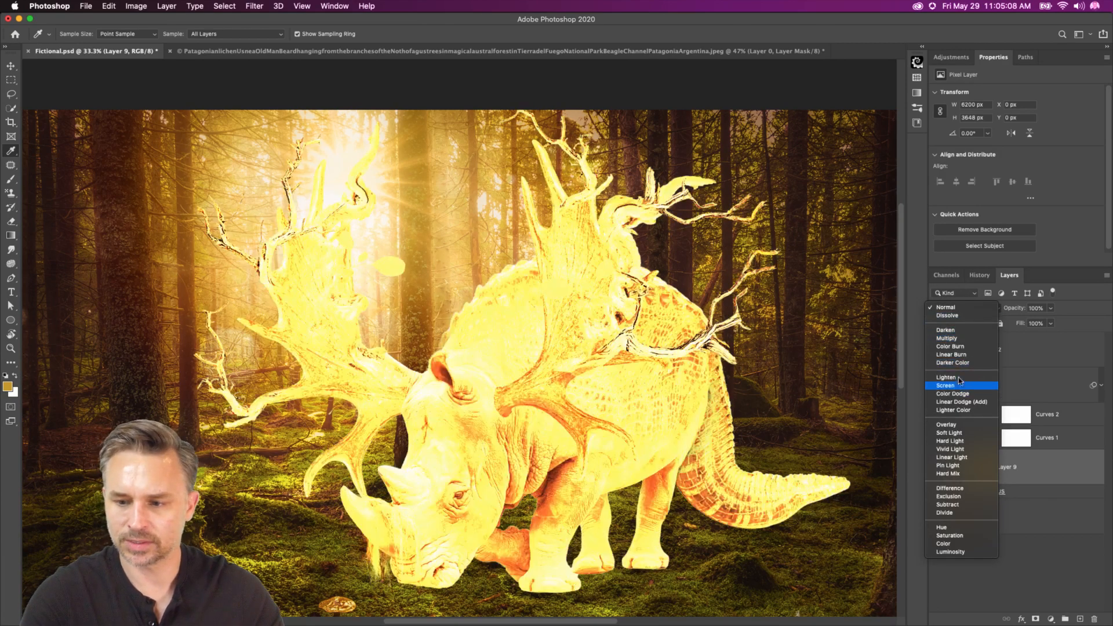
click(963, 433)
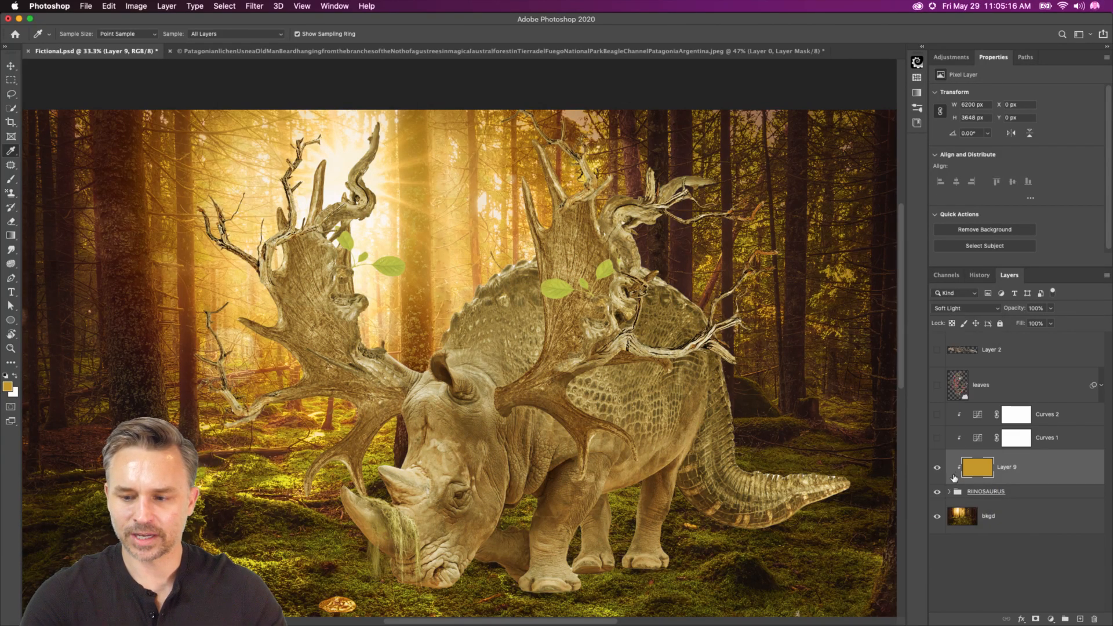
click(941, 472)
click(940, 472)
click(940, 472)
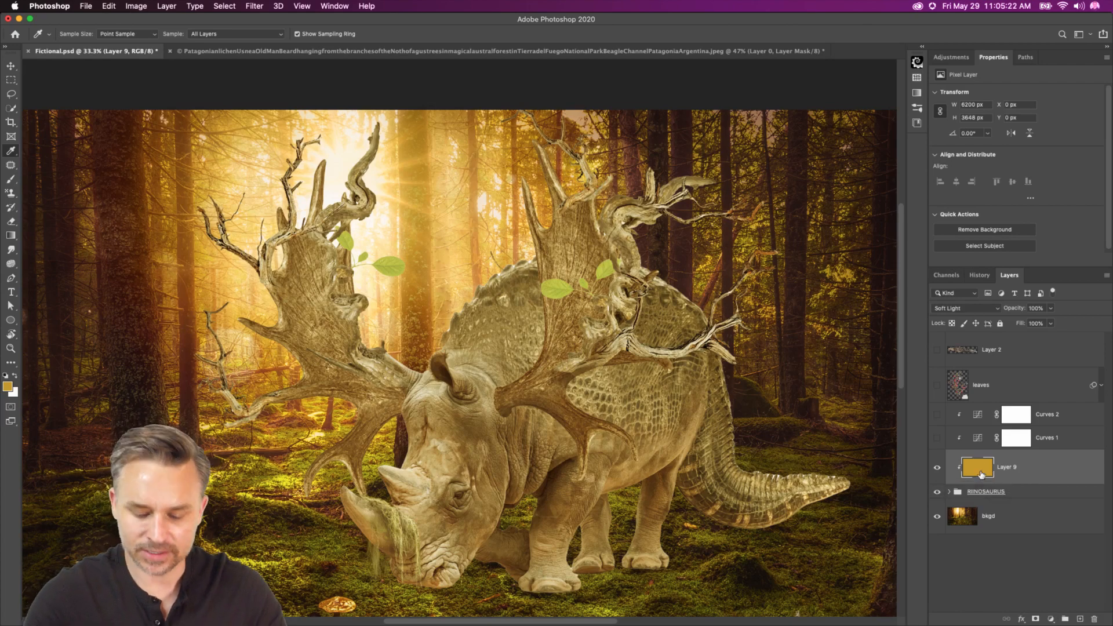
- Enlarge the brush to 700 px and dab dark golden brown 785c01 on the fill layer over the creature's body
key(b)
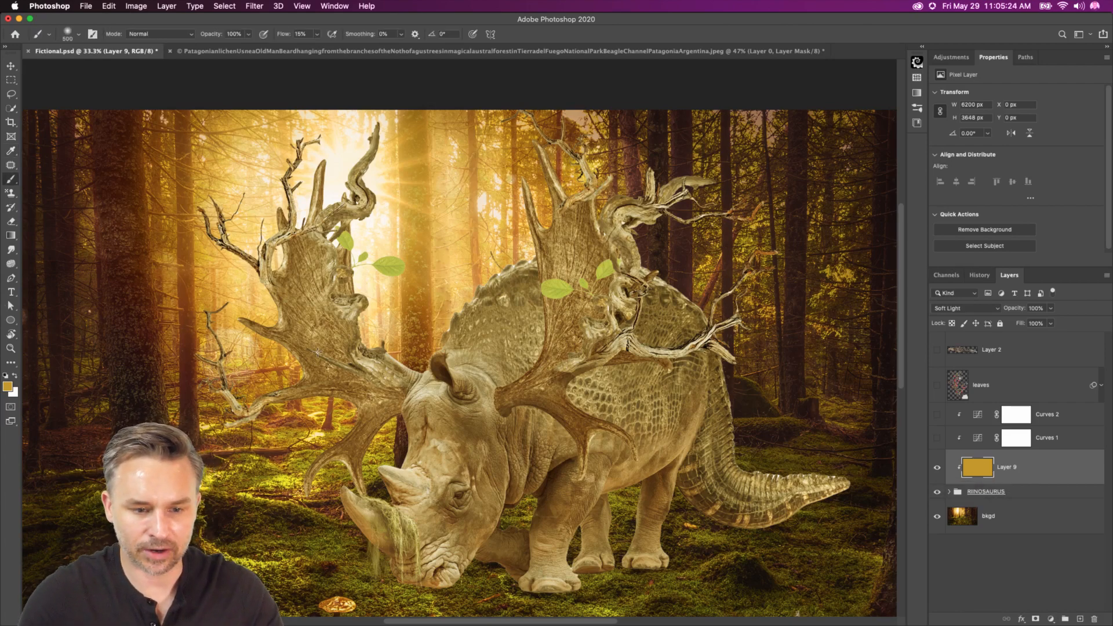
key(bracketright)
key(bracketright)
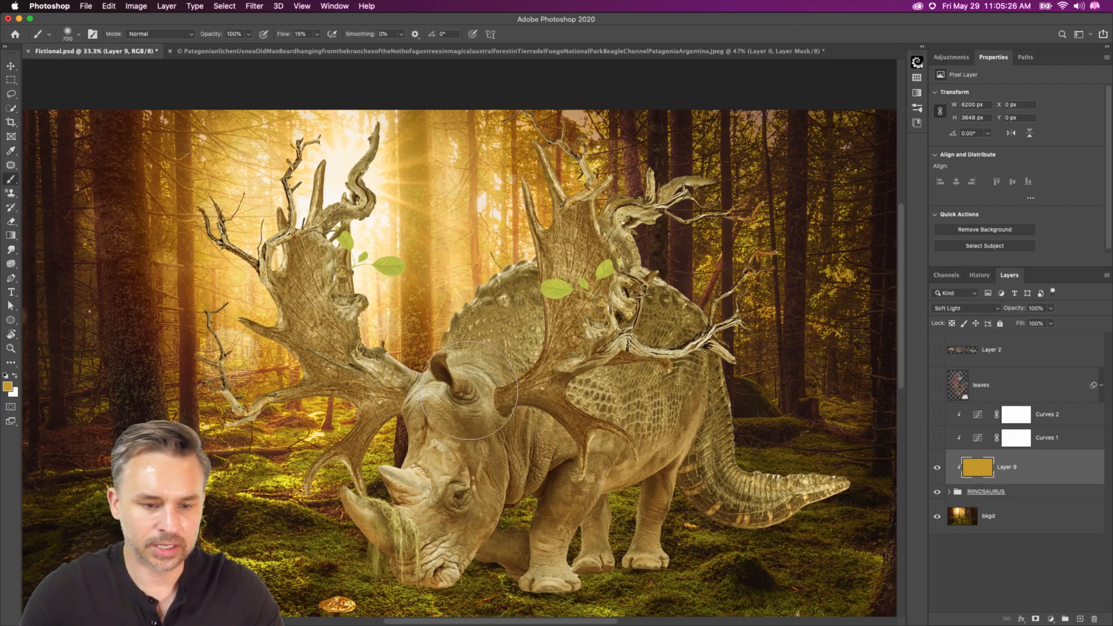
click(7, 387)
click(722, 332)
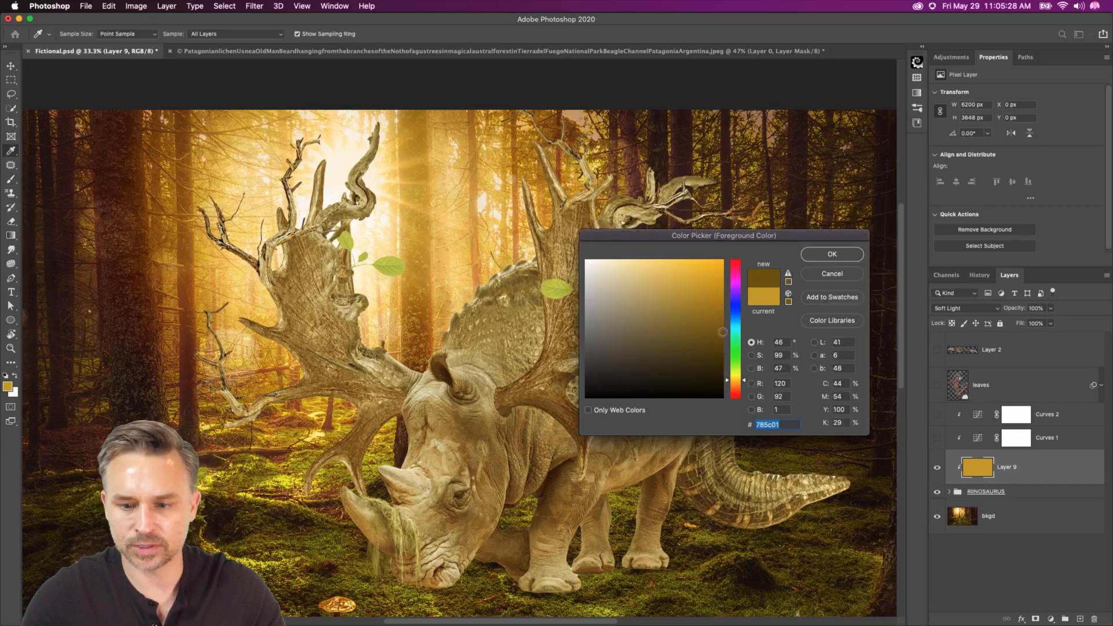
key(Return)
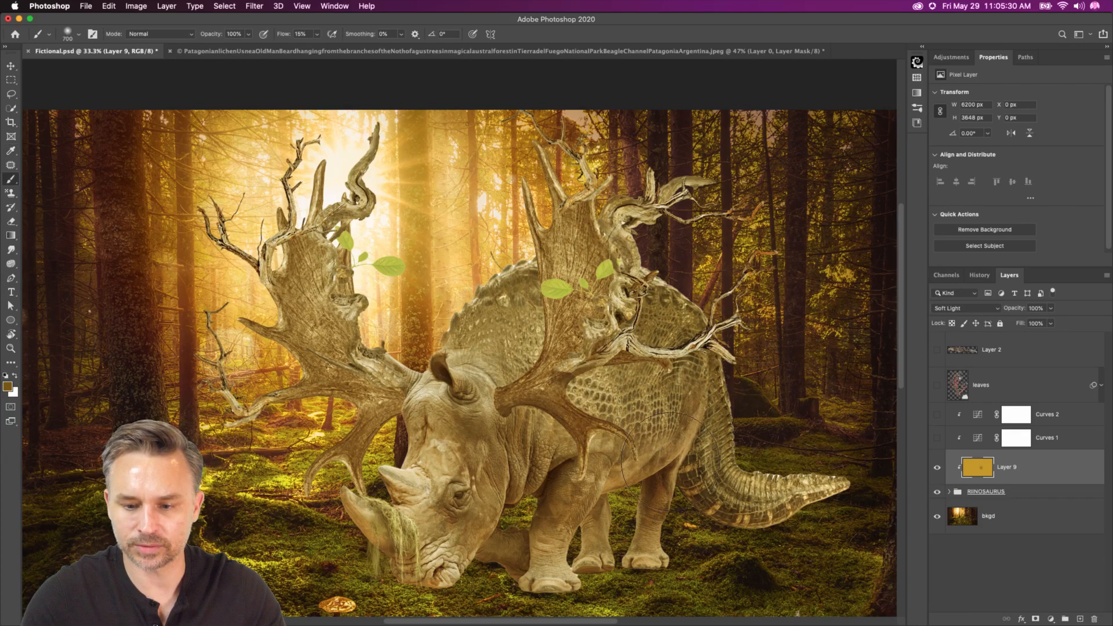
- Paint bright yellow on the fill layer over the creature's back, flank and tail, and undo the last stroke
click(7, 387)
drag(708, 331, 724, 259)
click(739, 370)
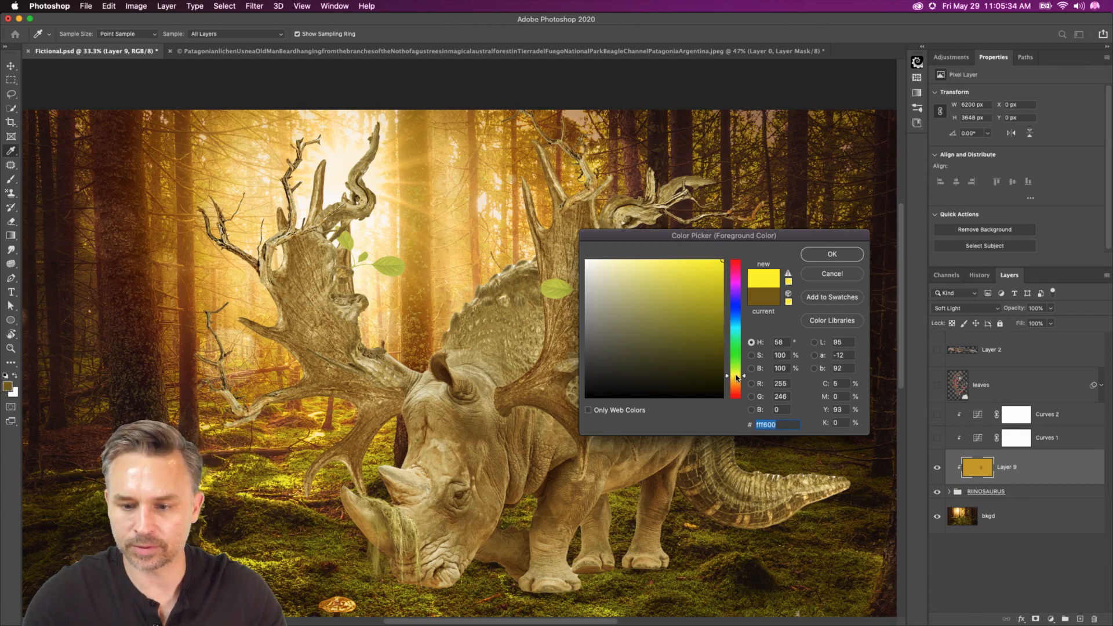
key(Return)
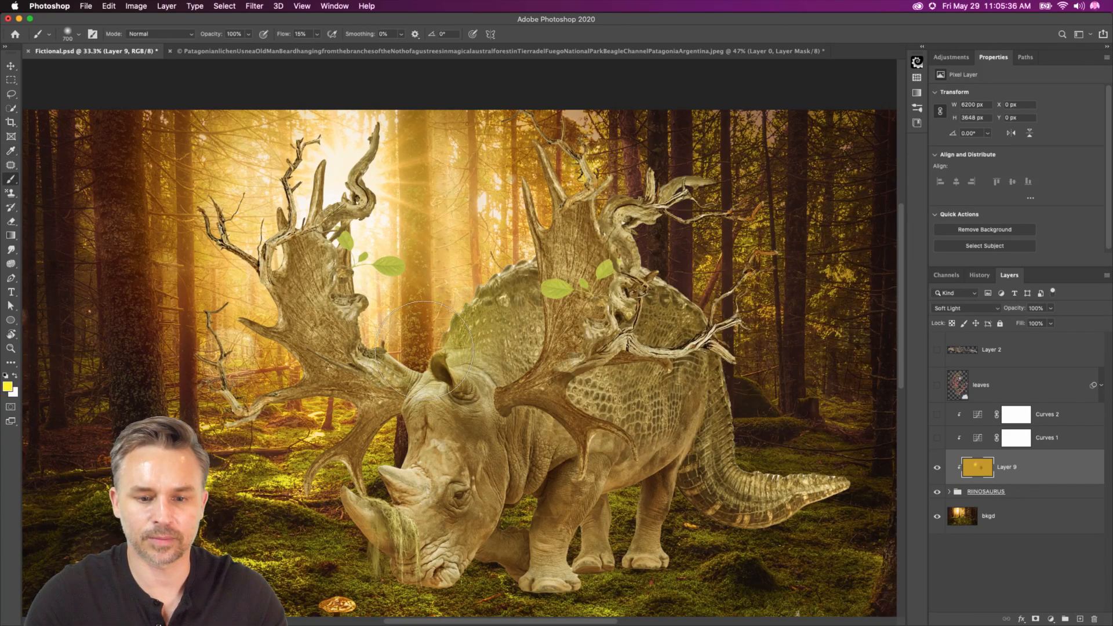
mouse_move(703, 378)
mouse_down()
mouse_move(733, 344)
mouse_move(696, 279)
mouse_move(722, 425)
mouse_move(711, 404)
mouse_up()
key(super+z)
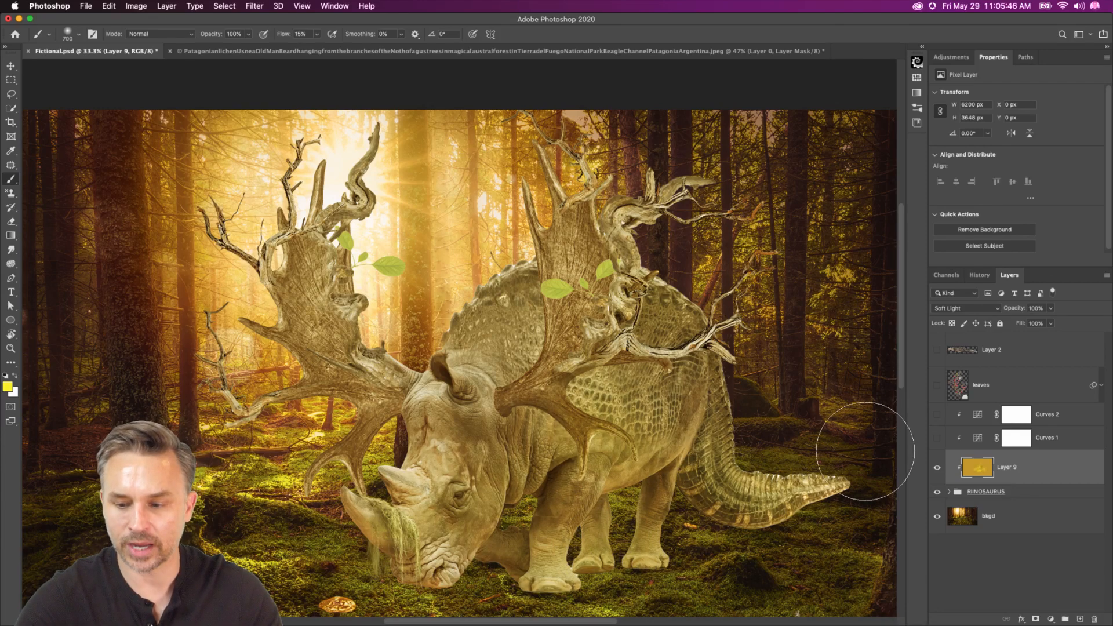
- Temporarily show both Curves adjustments to check how they combine with the golden Soft Light layer
click(937, 439)
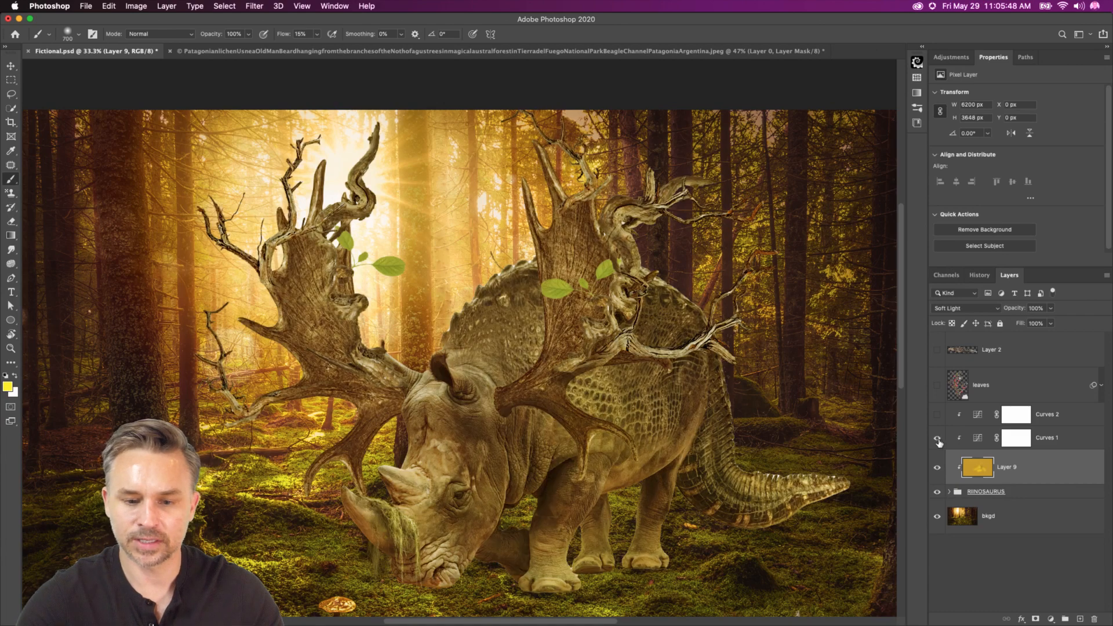
click(938, 415)
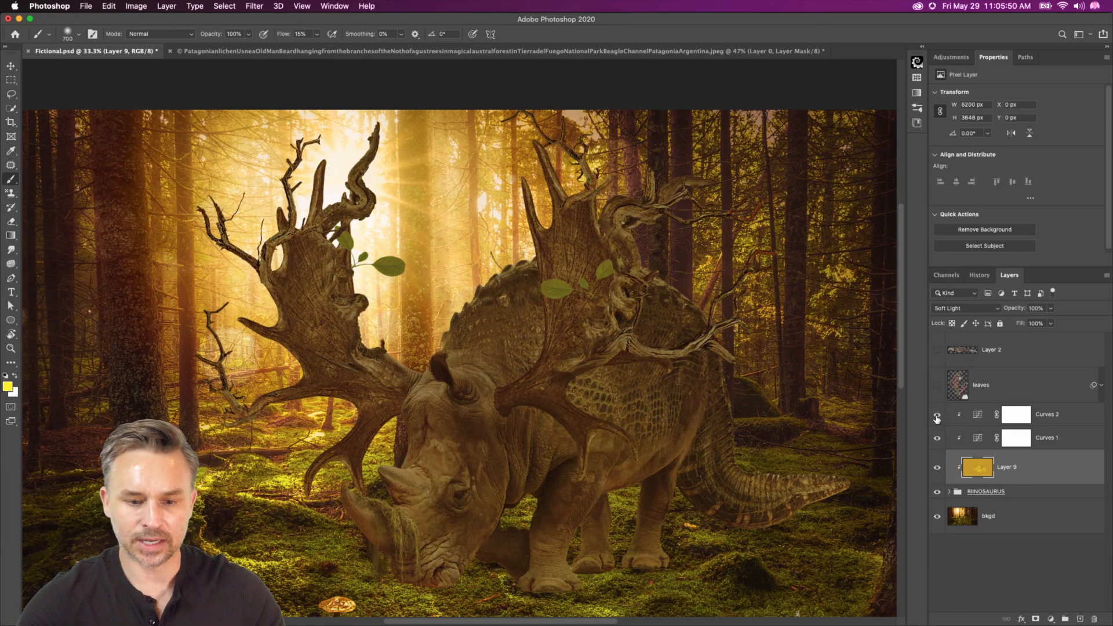
click(937, 439)
- Add a layer mask to the golden layer and paint black on it to reduce the tint over the creature's shoulder and flank
click(1035, 620)
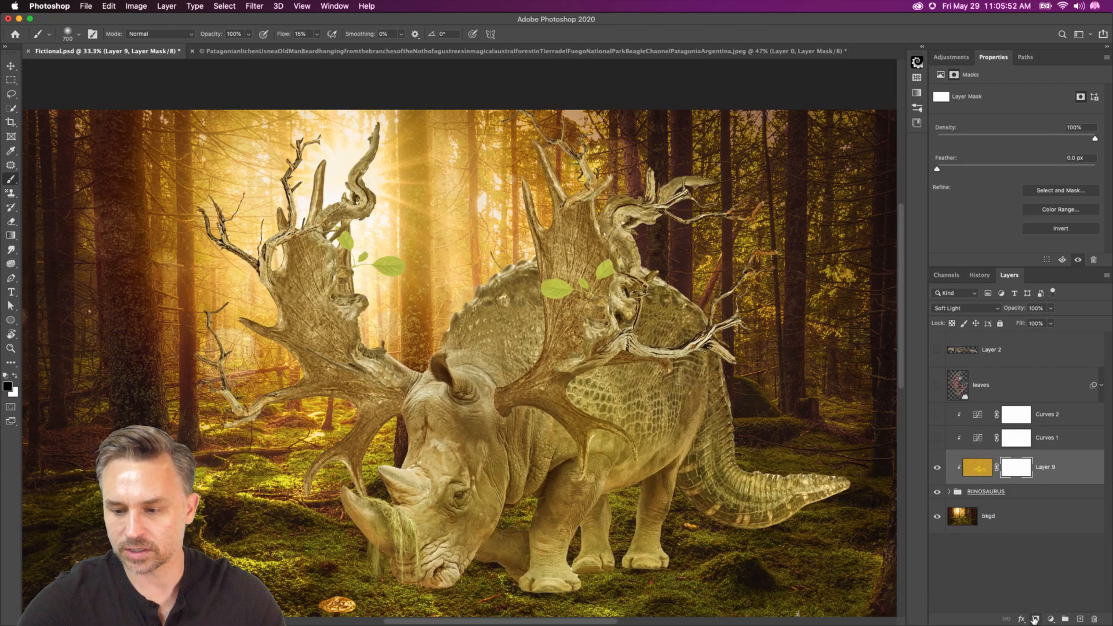
key(super+i)
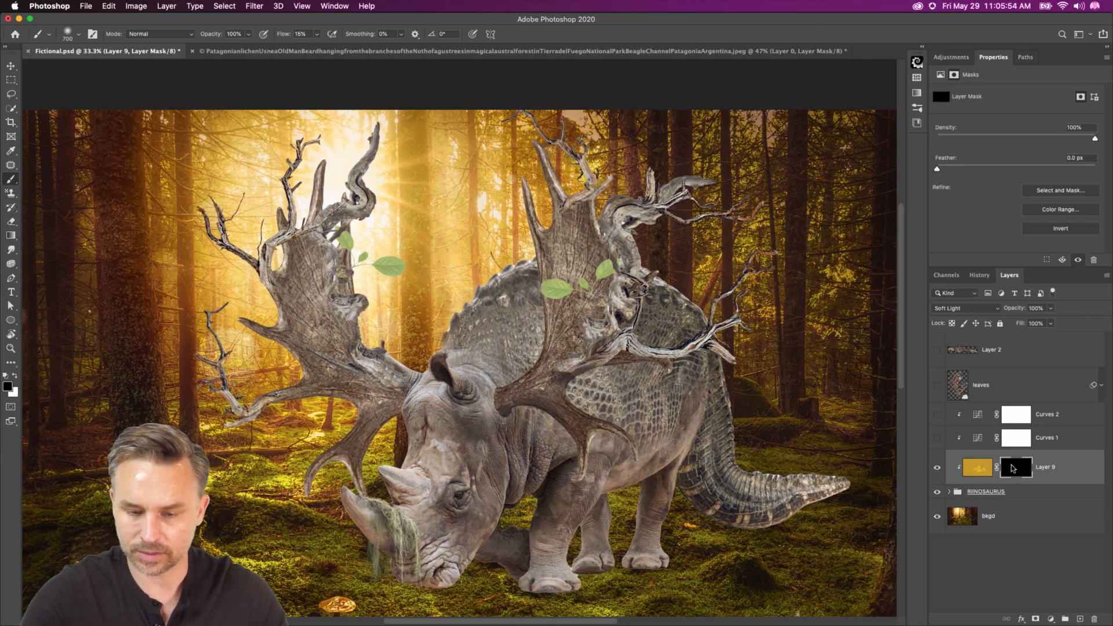
key(super+i)
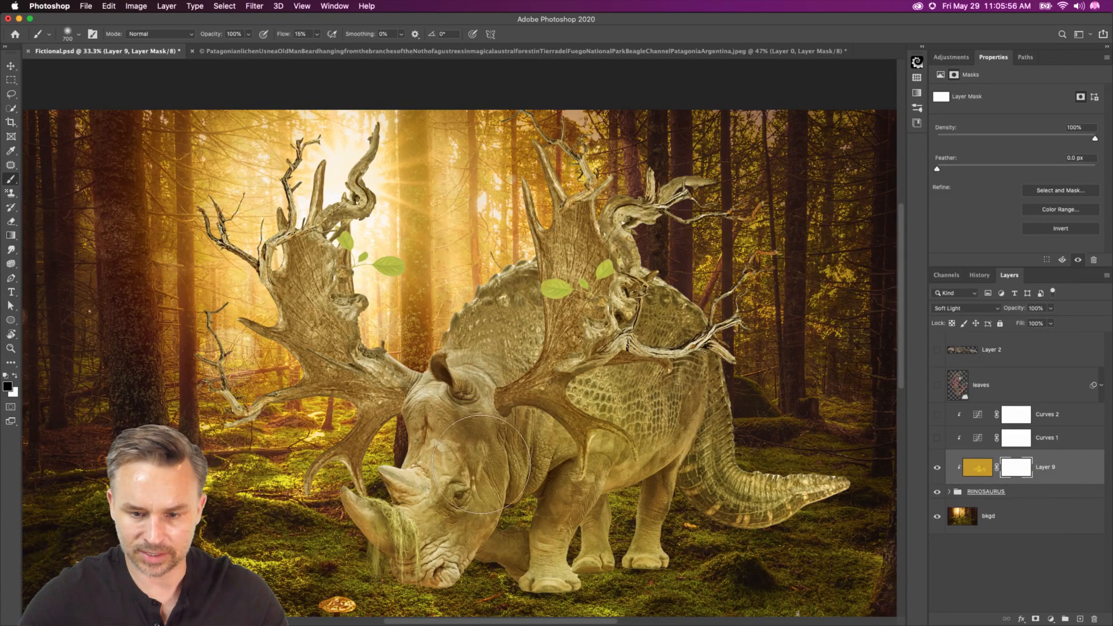
mouse_move(616, 394)
mouse_down()
mouse_move(539, 458)
mouse_move(593, 480)
mouse_move(697, 426)
mouse_move(591, 431)
mouse_move(751, 554)
mouse_move(509, 488)
mouse_move(540, 428)
mouse_move(439, 468)
mouse_up()
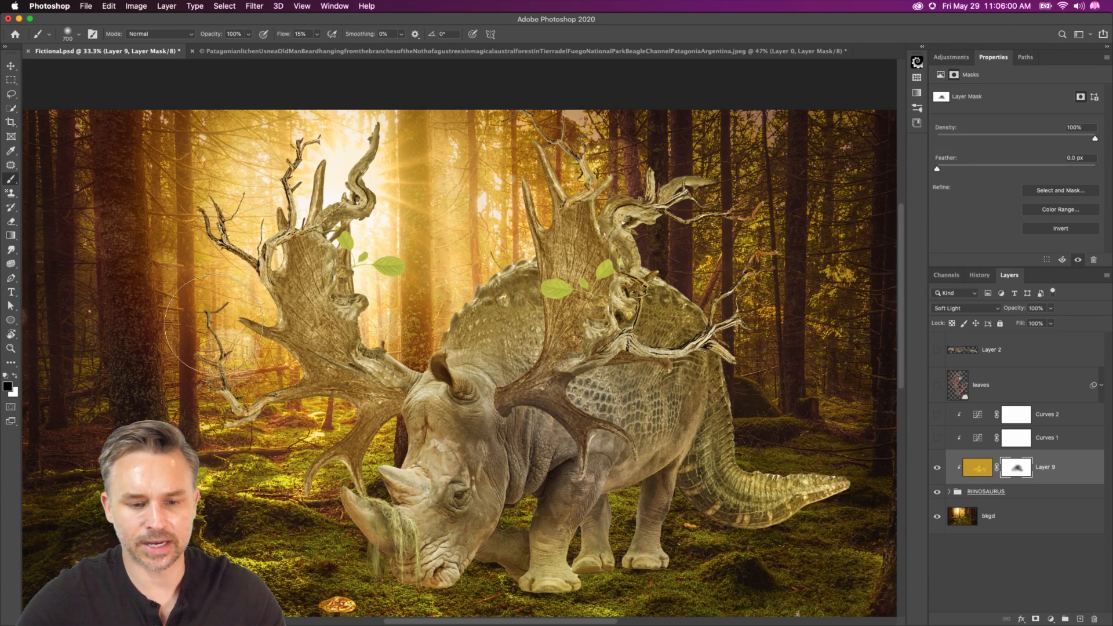
- Show both Curves adjustments and paint black on Curves 1's mask with a 500 px brush over the sunlit upper back
click(936, 438)
click(936, 415)
click(1007, 439)
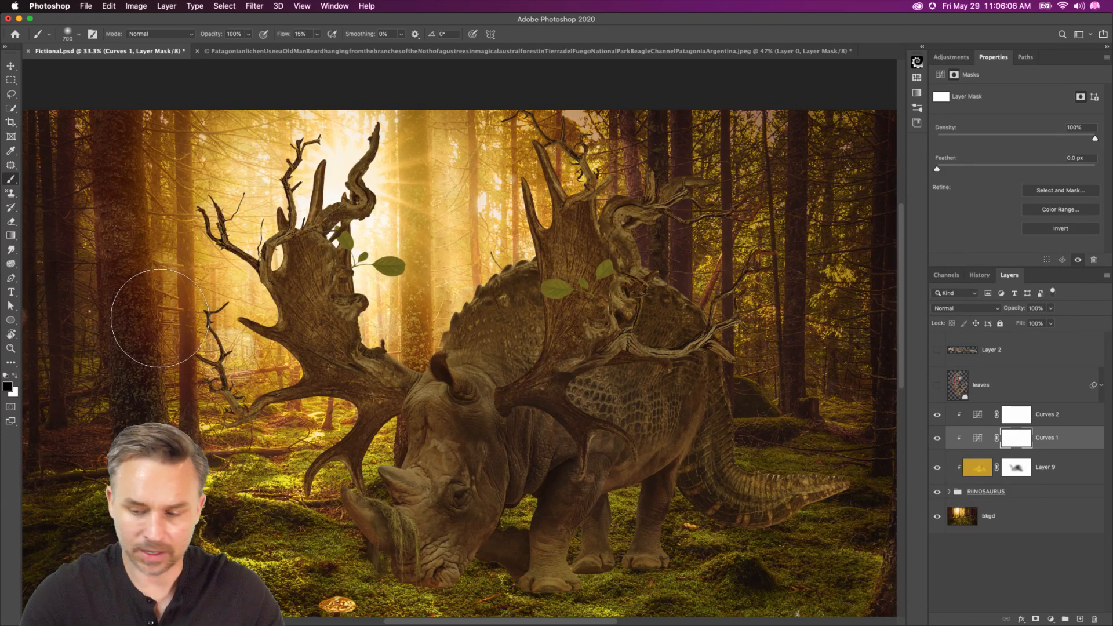
key(bracketleft)
key(bracketleft)
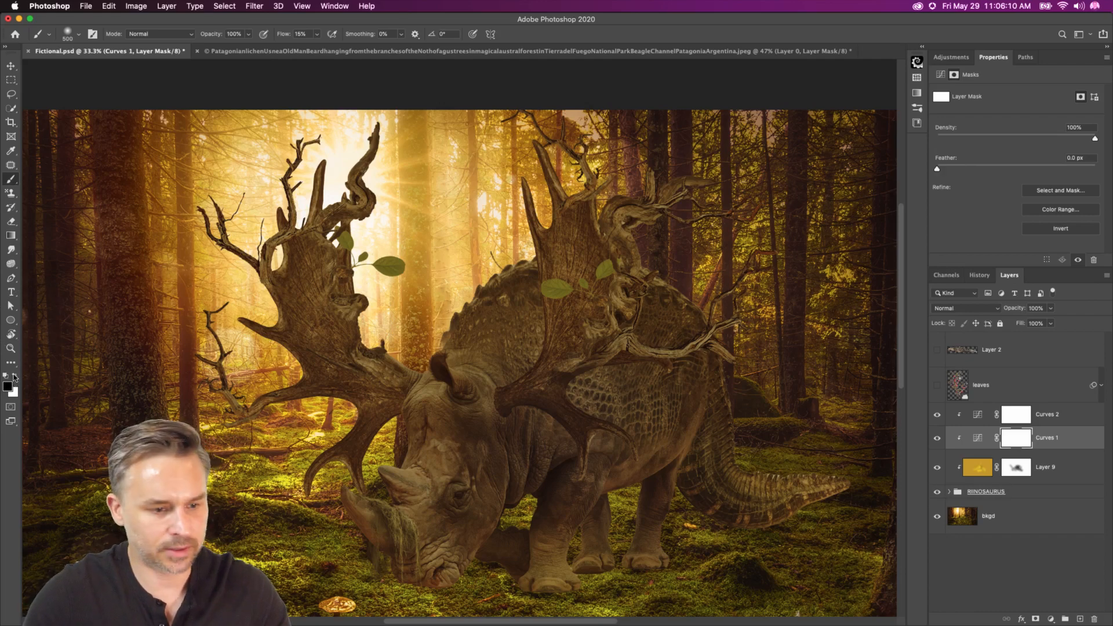
drag(429, 327, 472, 290)
- Compare the creature with Curves 2 hidden and shown, and select the Curves 2 mask
click(936, 415)
key(super+z)
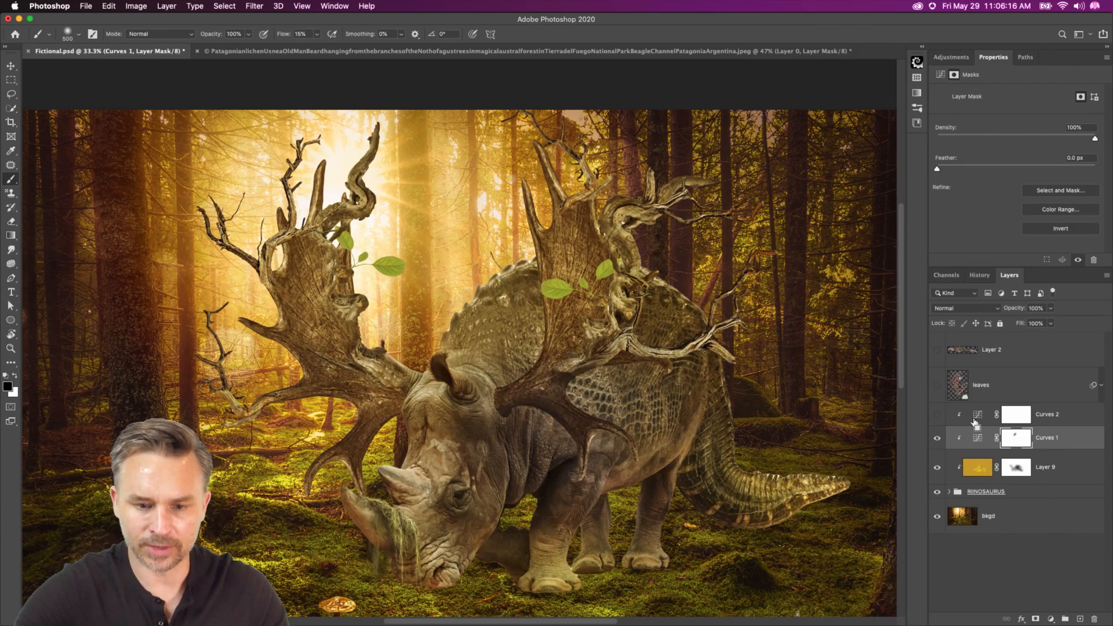
click(936, 416)
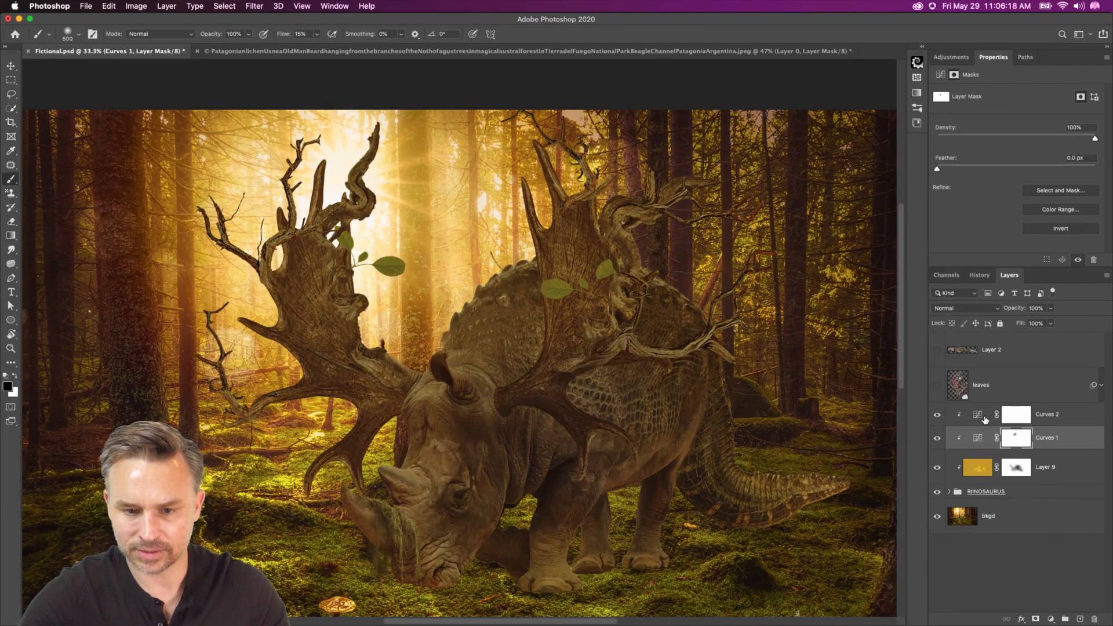
click(1006, 417)
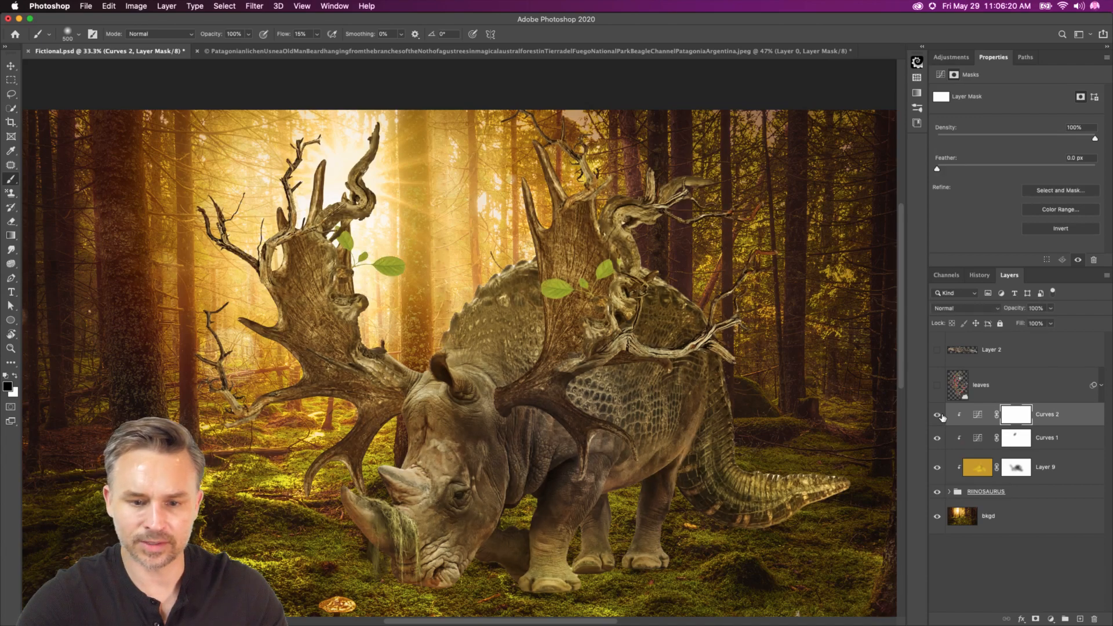
click(939, 415)
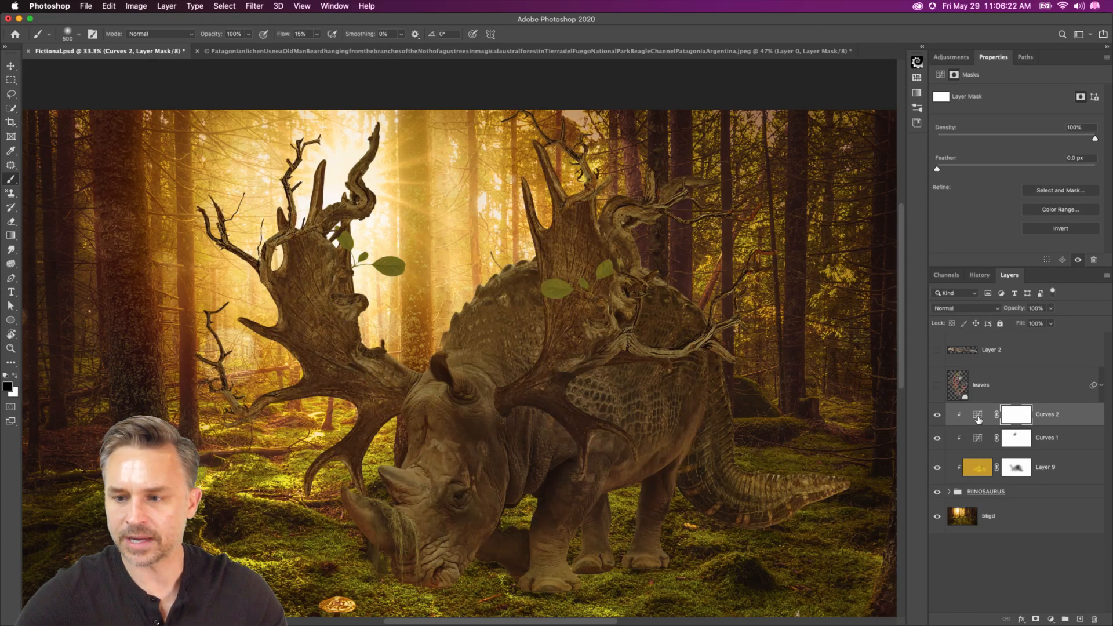
- Reset the mask colours to default and paint black on Curves 2's mask over the sunlit upper back behind the head
click(978, 417)
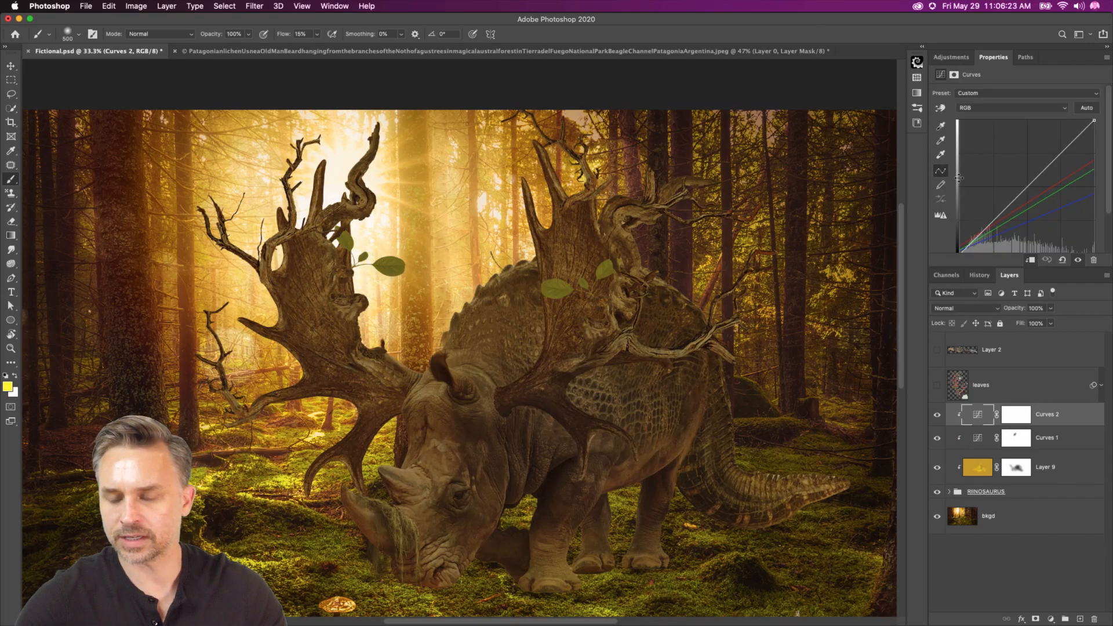
click(1025, 423)
key(d)
mouse_move(453, 318)
mouse_down()
mouse_move(484, 266)
mouse_move(464, 337)
mouse_move(510, 377)
mouse_move(463, 342)
mouse_move(481, 283)
mouse_move(446, 328)
mouse_up()
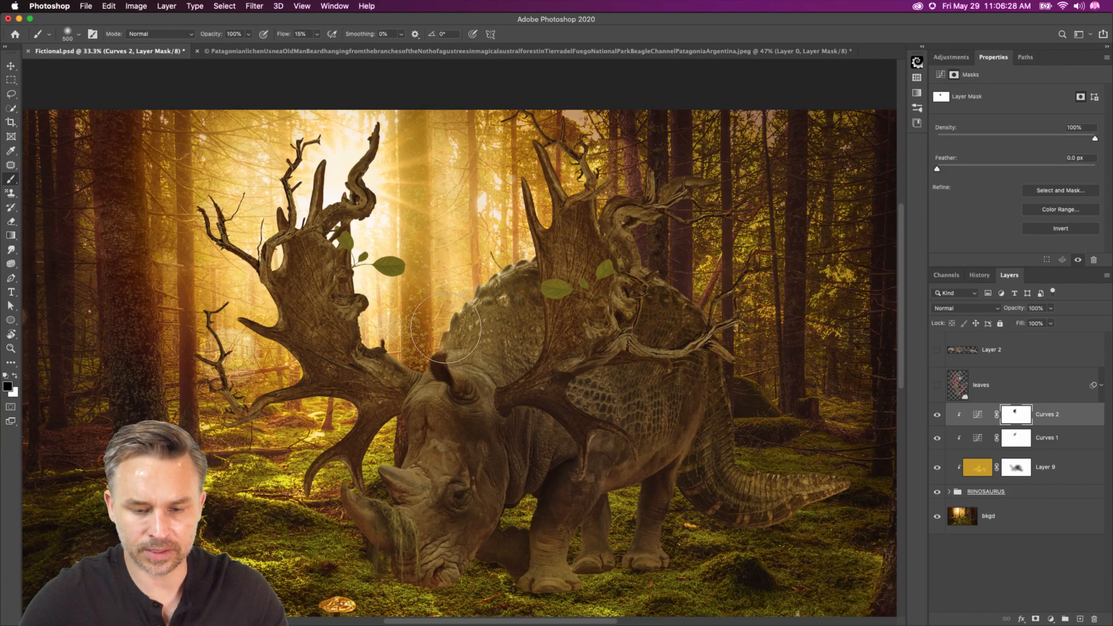
- Pull the upper part of Curves 2's RGB curve down slightly to darken the creature
click(979, 415)
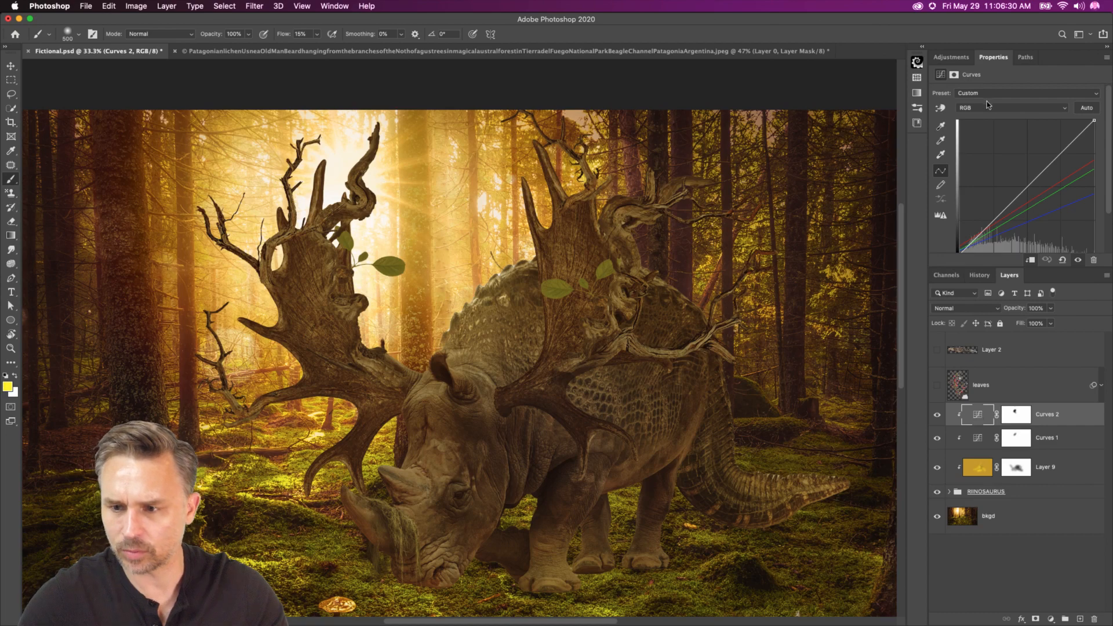
drag(1045, 169, 1053, 176)
click(1005, 422)
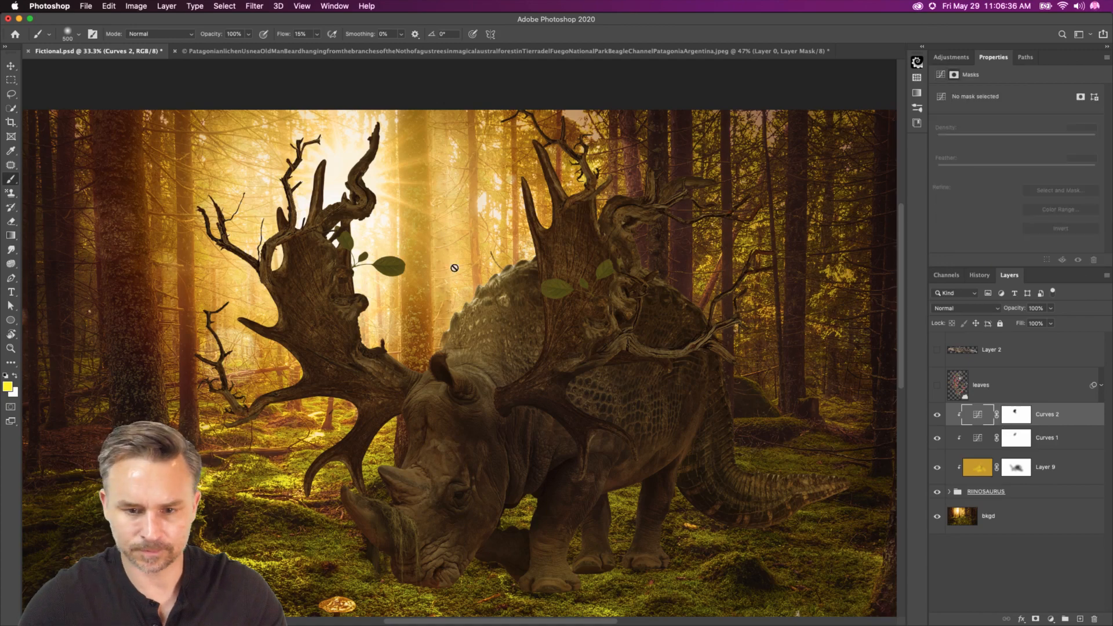
- Paint black on Curves 2's mask with a brush of about 100 px along the right antler's sunward edge, and check Curves 1's effect
click(1016, 430)
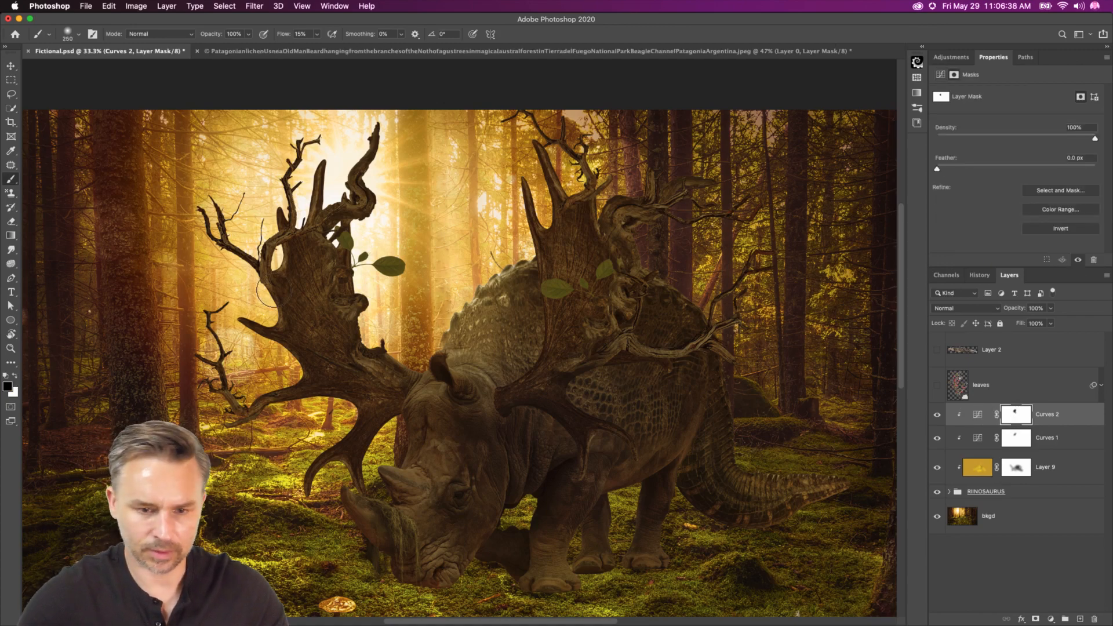
key(bracketleft)
key(bracketleft)
key(bracketleft)
key(bracketleft)
key(bracketleft)
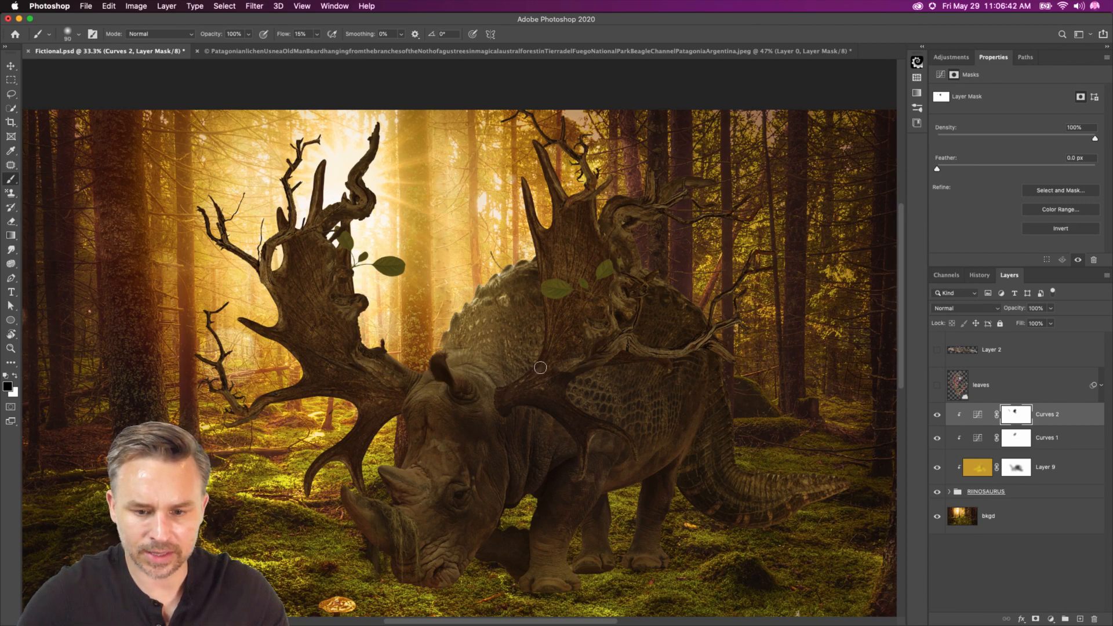
mouse_move(519, 251)
mouse_down()
mouse_move(549, 365)
mouse_move(529, 191)
mouse_move(532, 226)
mouse_move(557, 228)
mouse_move(530, 158)
mouse_up()
drag(543, 244, 556, 317)
key(bracketleft)
key(bracketleft)
key(bracketleft)
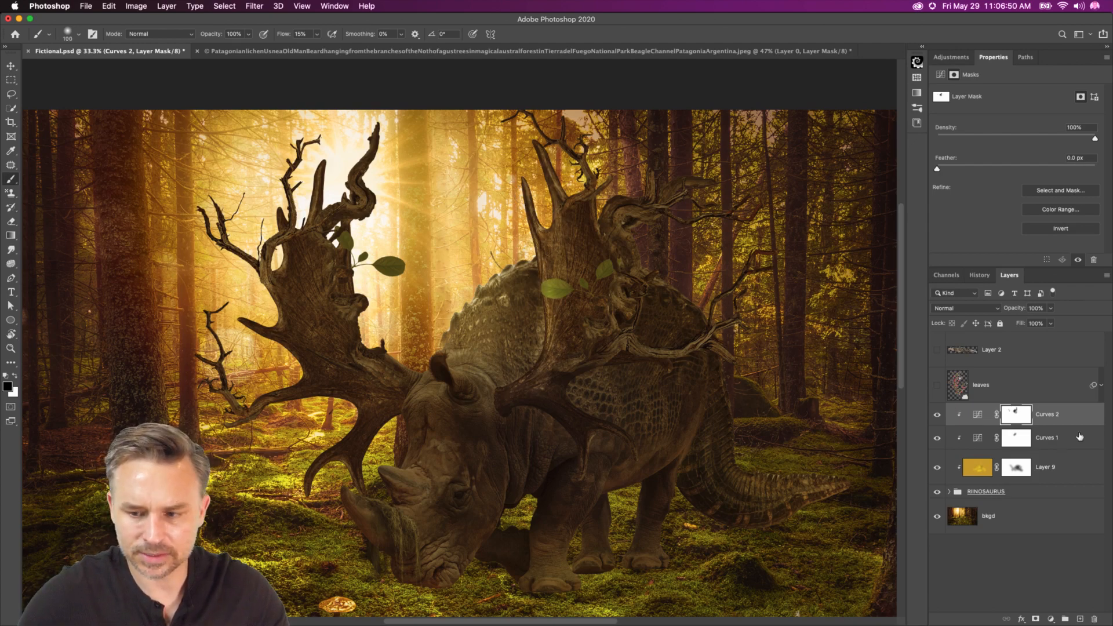
click(936, 441)
click(937, 441)
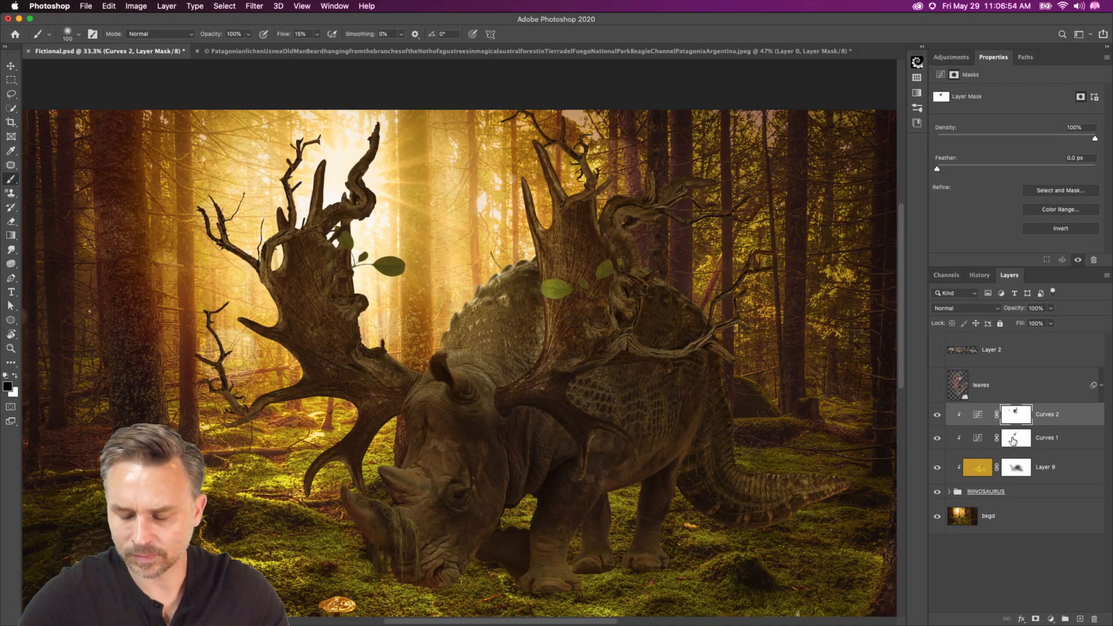
- Paint black on Curves 2's mask over the forehead with a 400 px brush and over the snout horns with a 200 px brush
key(bracketright)
mouse_move(516, 278)
mouse_down()
mouse_move(490, 326)
mouse_move(493, 363)
mouse_move(482, 333)
mouse_move(469, 357)
mouse_up()
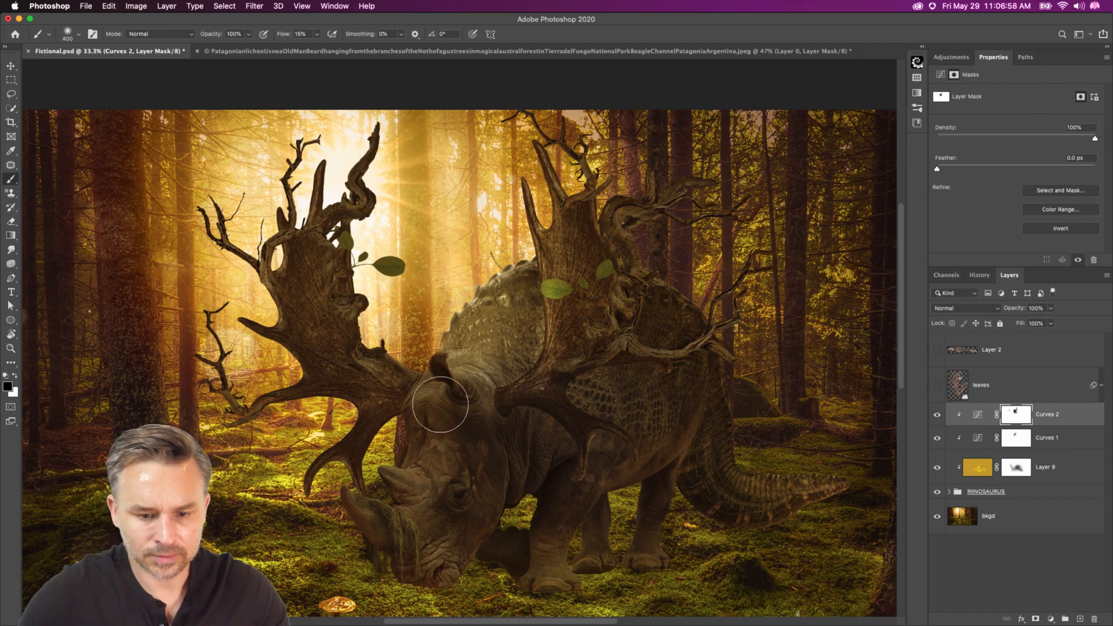
key(bracketleft)
key(bracketleft)
key(bracketleft)
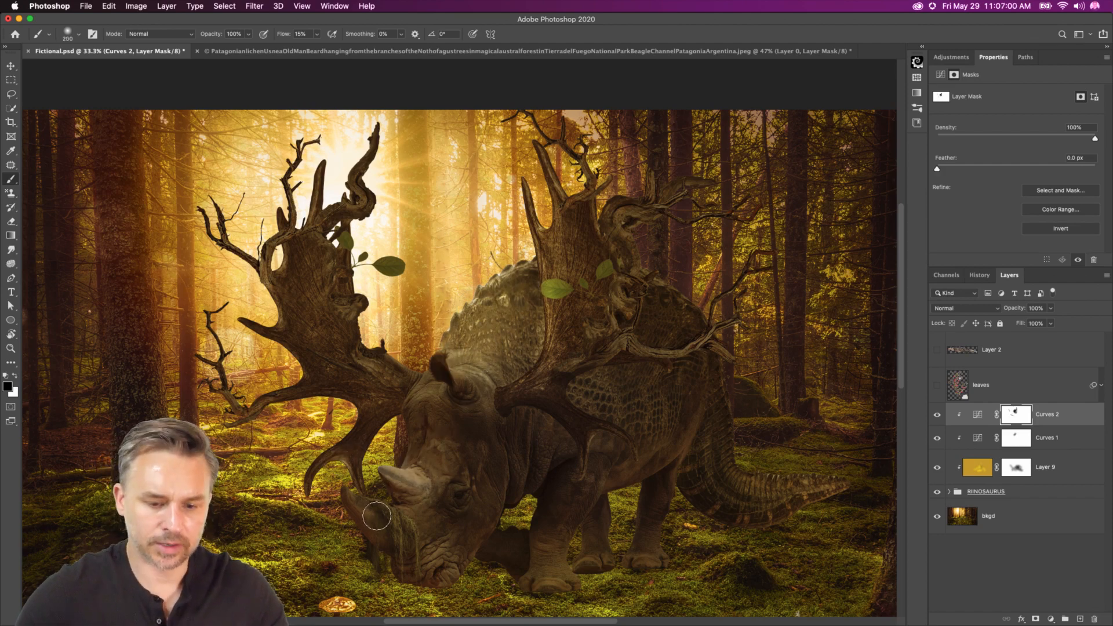
drag(375, 516, 457, 569)
key(super+plus)
drag(378, 522, 252, 161)
mouse_move(279, 336)
mouse_down()
mouse_move(369, 357)
mouse_move(295, 319)
mouse_move(349, 296)
mouse_move(355, 271)
mouse_move(388, 278)
mouse_move(364, 264)
mouse_move(365, 222)
mouse_move(389, 280)
mouse_move(408, 236)
mouse_move(410, 309)
mouse_up()
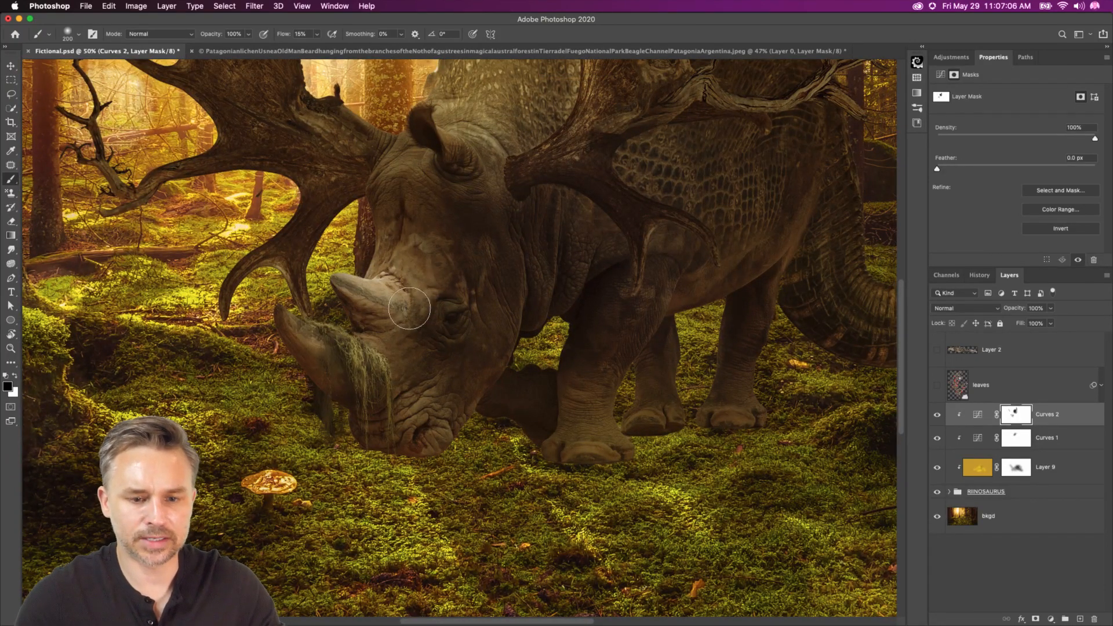
- Raise the brush flow to 37% and paint black on Curves 2's mask around the ear and along the back ridge left of the right antler
drag(346, 196, 330, 415)
mouse_move(319, 337)
mouse_down()
mouse_move(305, 331)
mouse_move(354, 364)
mouse_up()
key(bracketleft)
key(bracketleft)
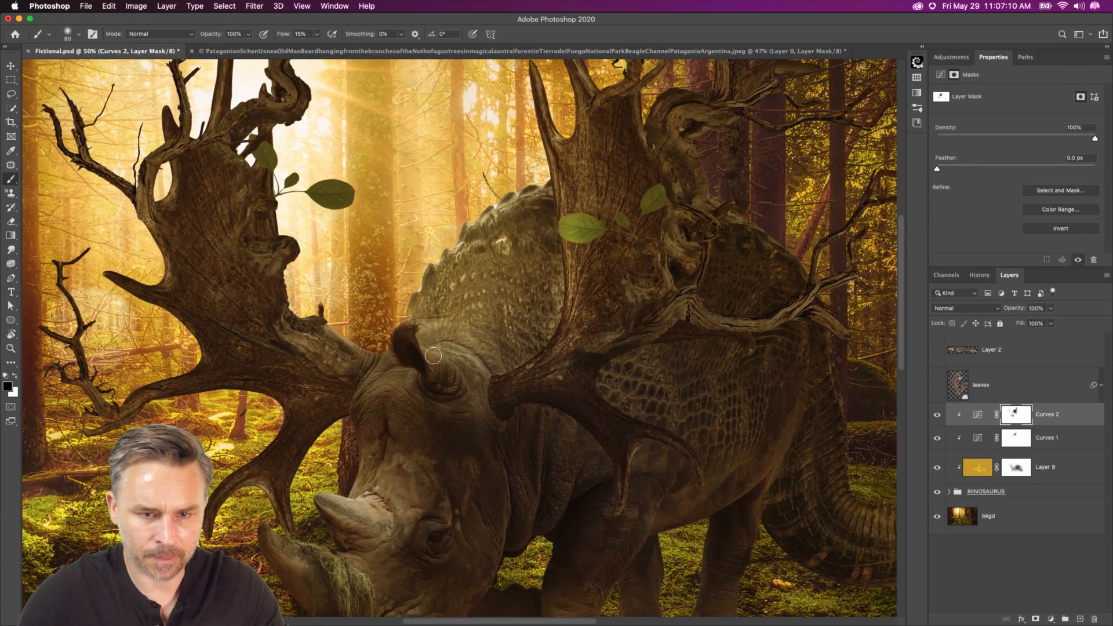
drag(276, 35, 291, 35)
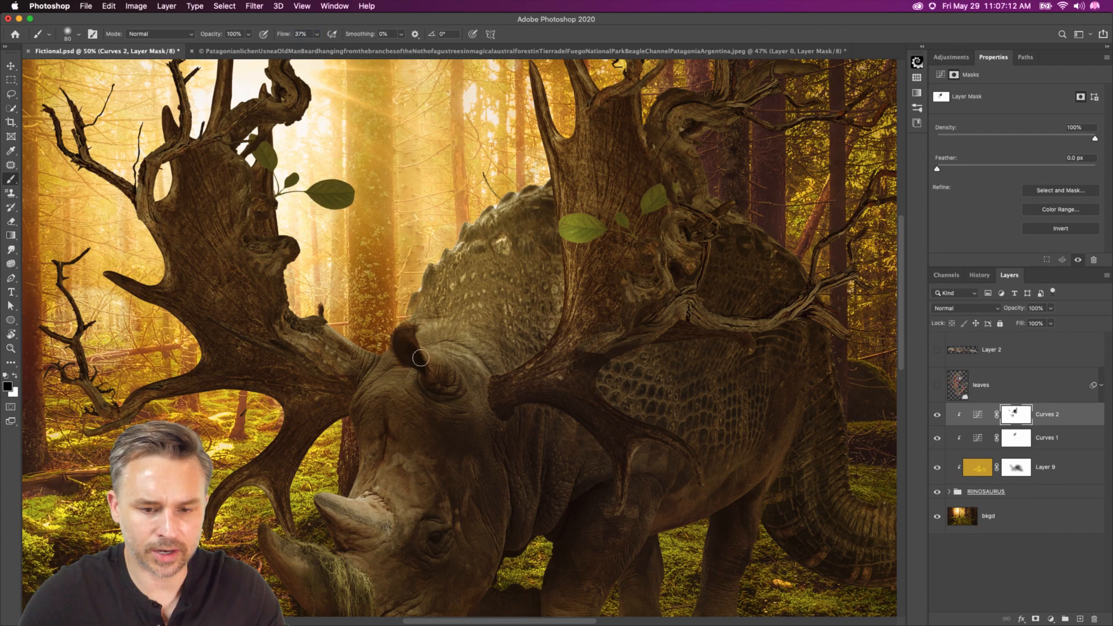
mouse_move(449, 357)
mouse_down()
mouse_move(455, 376)
mouse_move(435, 352)
mouse_up()
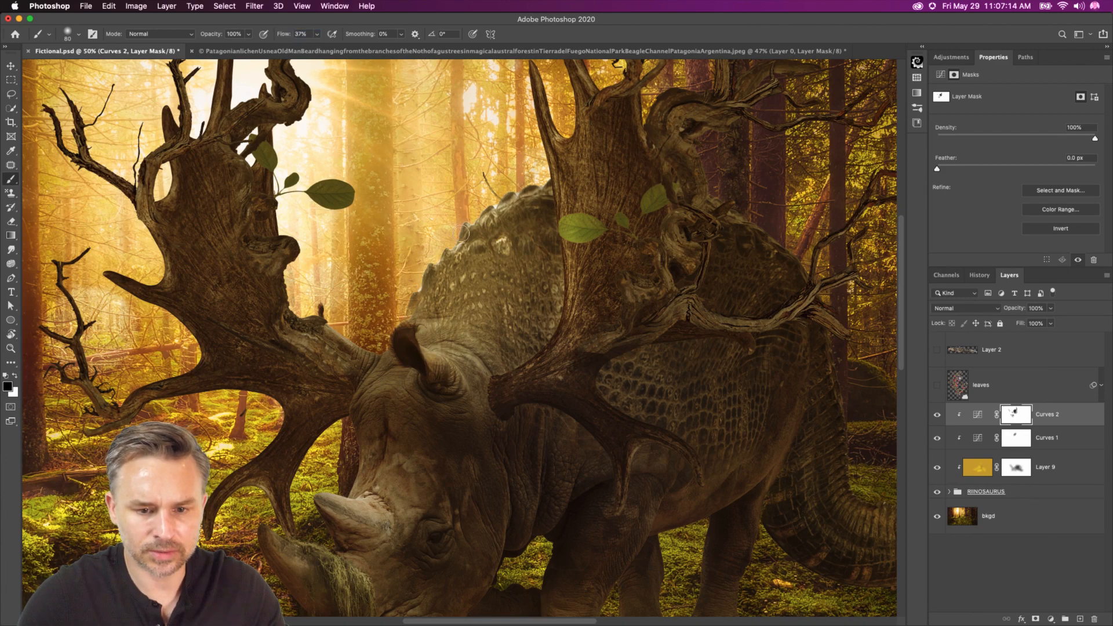
mouse_move(514, 199)
mouse_down()
mouse_move(514, 246)
mouse_move(544, 212)
mouse_up()
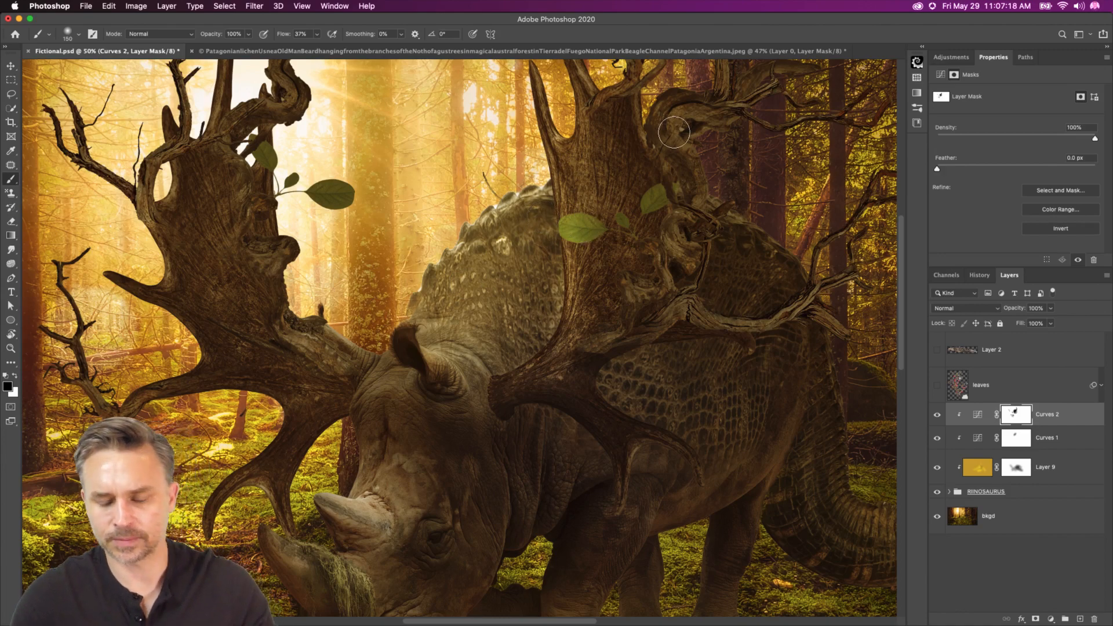
- Paint black on Curves 2's mask along the rear back ridge behind the right antler with a 100 px brush
key(bracketleft)
key(bracketleft)
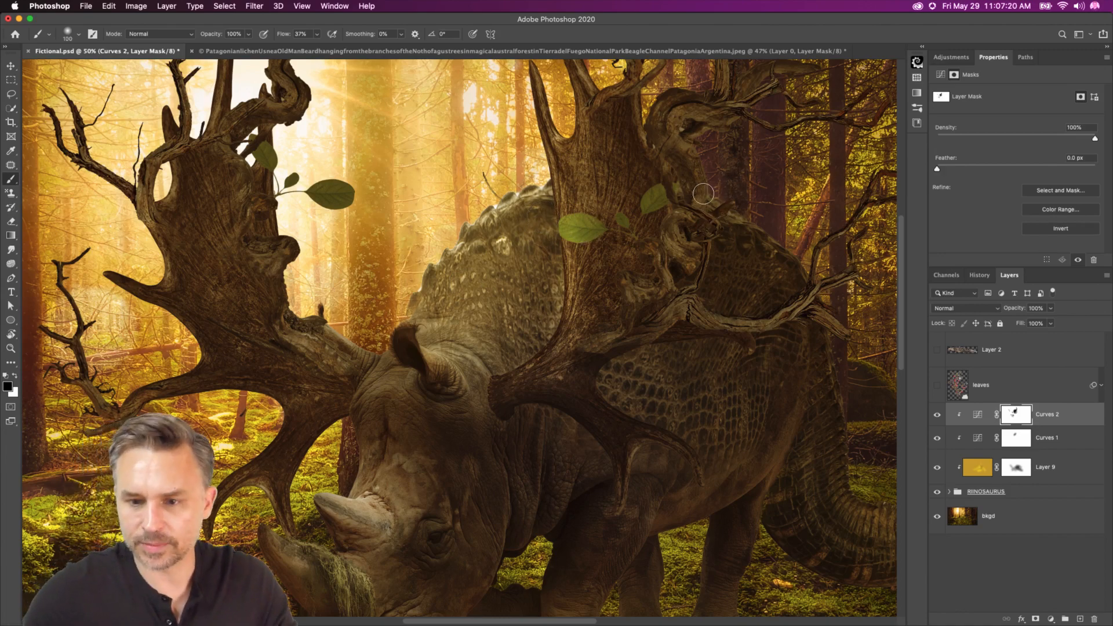
drag(715, 197, 810, 284)
key(bracketright)
key(bracketright)
key(bracketright)
key(bracketright)
key(bracketright)
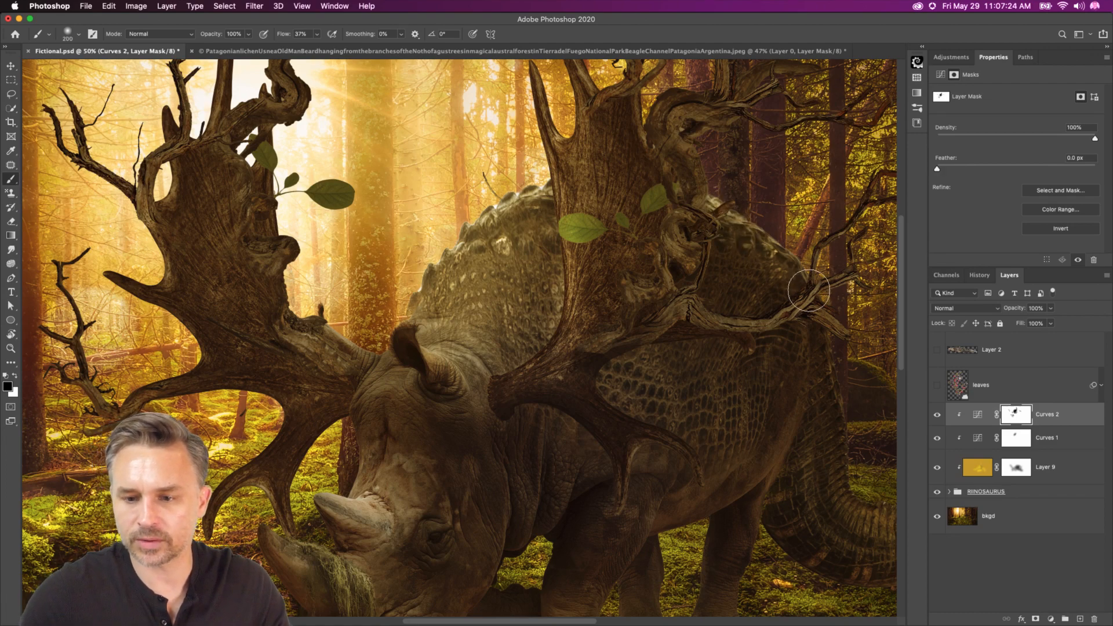
key(super+minus)
key(super+minus)
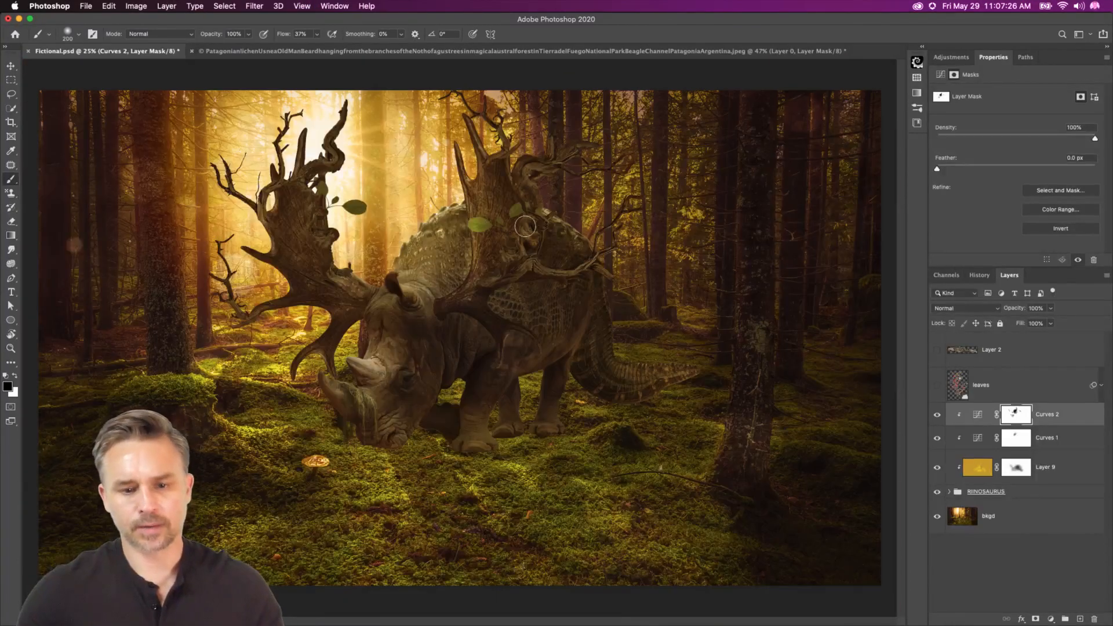
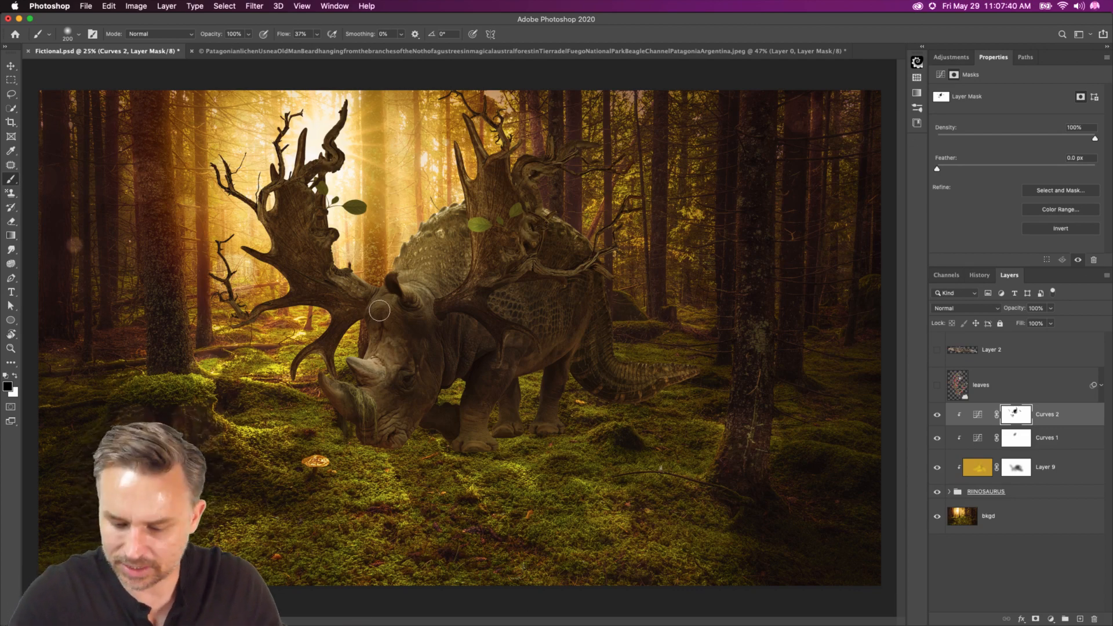
- Enlarge the brush to about 500 px and paint black on Curves 2's mask over the creature's face
key(bracketright)
key(bracketright)
key(bracketright)
key(bracketright)
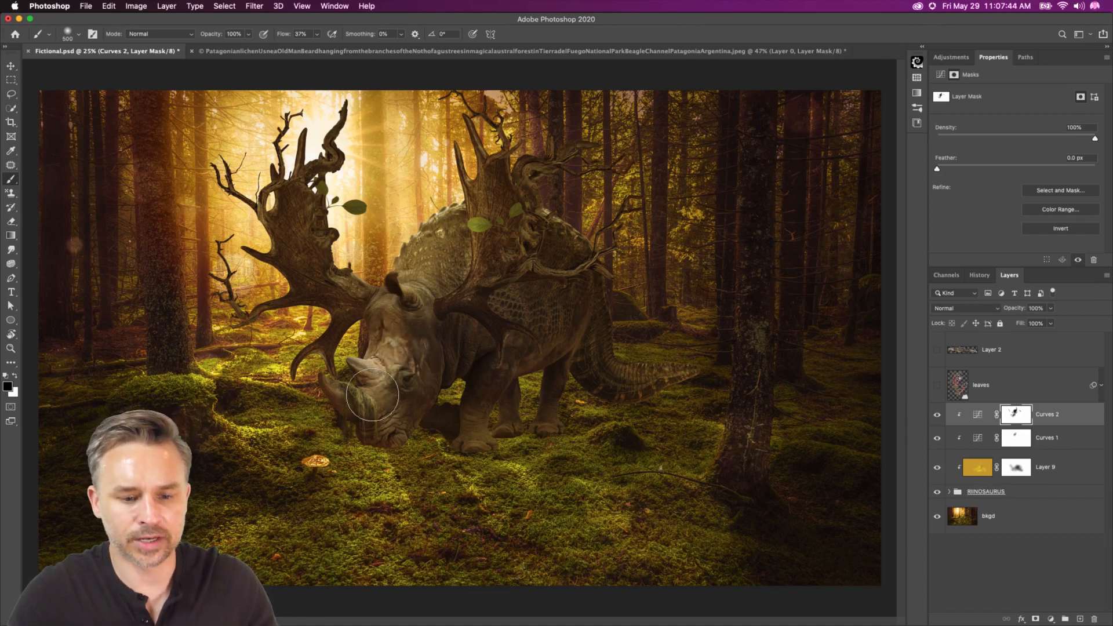
- Paint black on Curves 2's mask over the left antler, reducing the brush to about 250 px and 150 px
key(bracketleft)
key(bracketleft)
key(bracketleft)
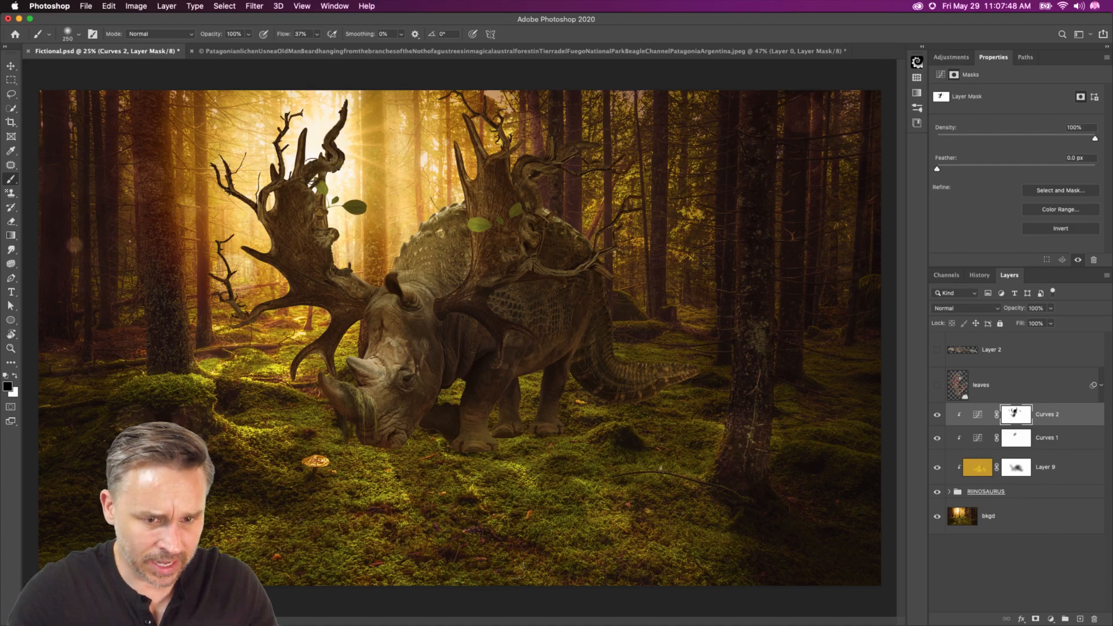
key(bracketleft)
key(bracketleft)
key(bracketleft)
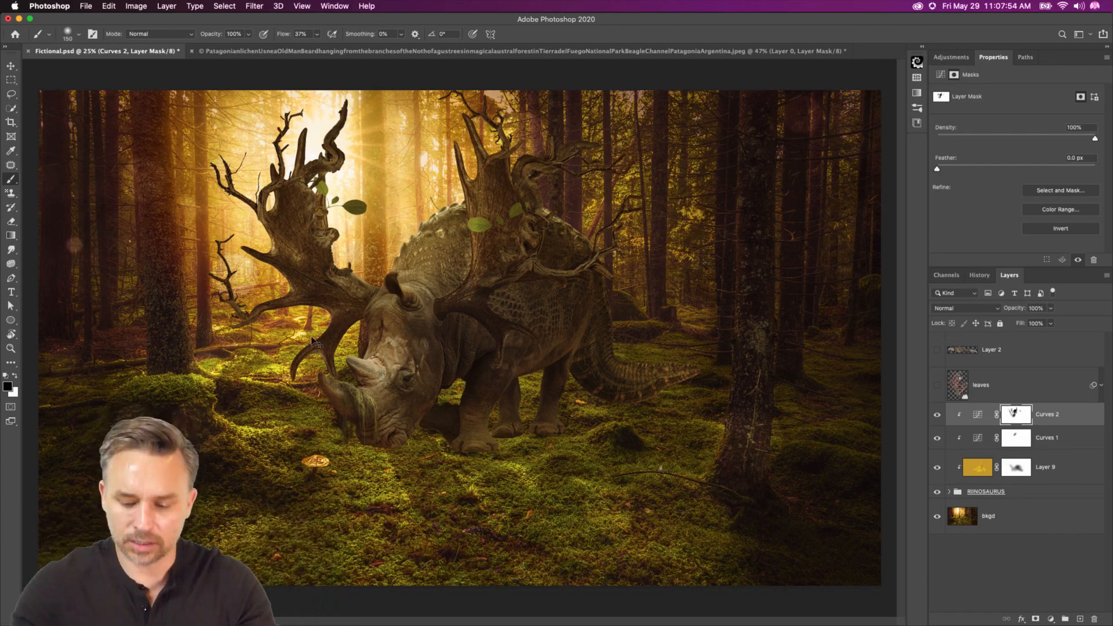
- Refine Curves 2's mask around the head and right antler with finer black strokes, using a brush of about 90 px
key(super+plus)
drag(311, 337, 408, 397)
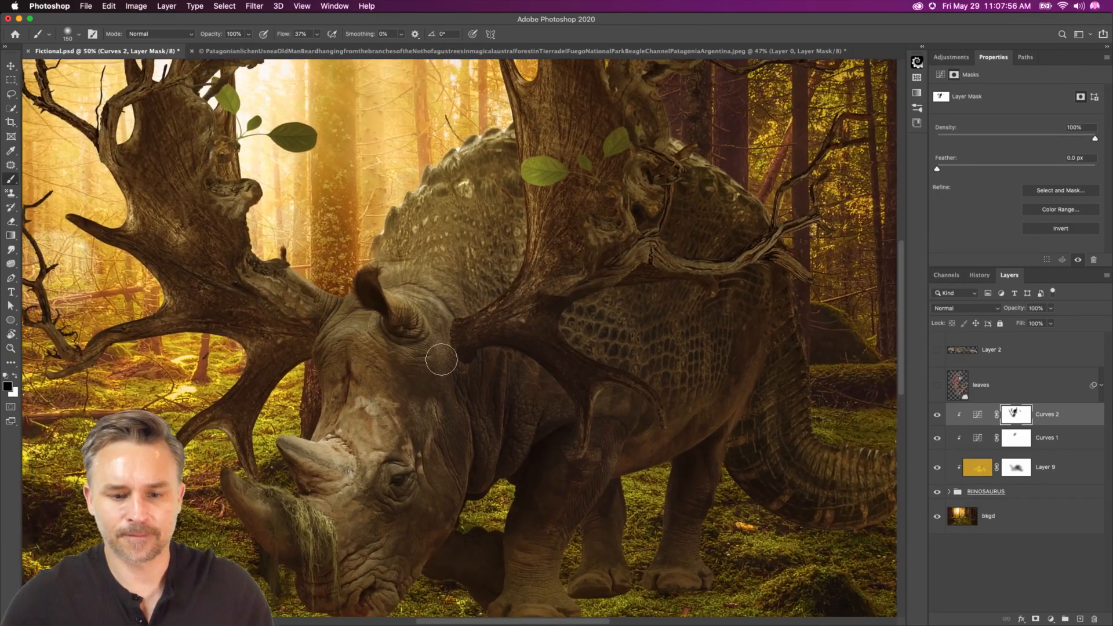
key(bracketleft)
key(bracketleft)
key(bracketleft)
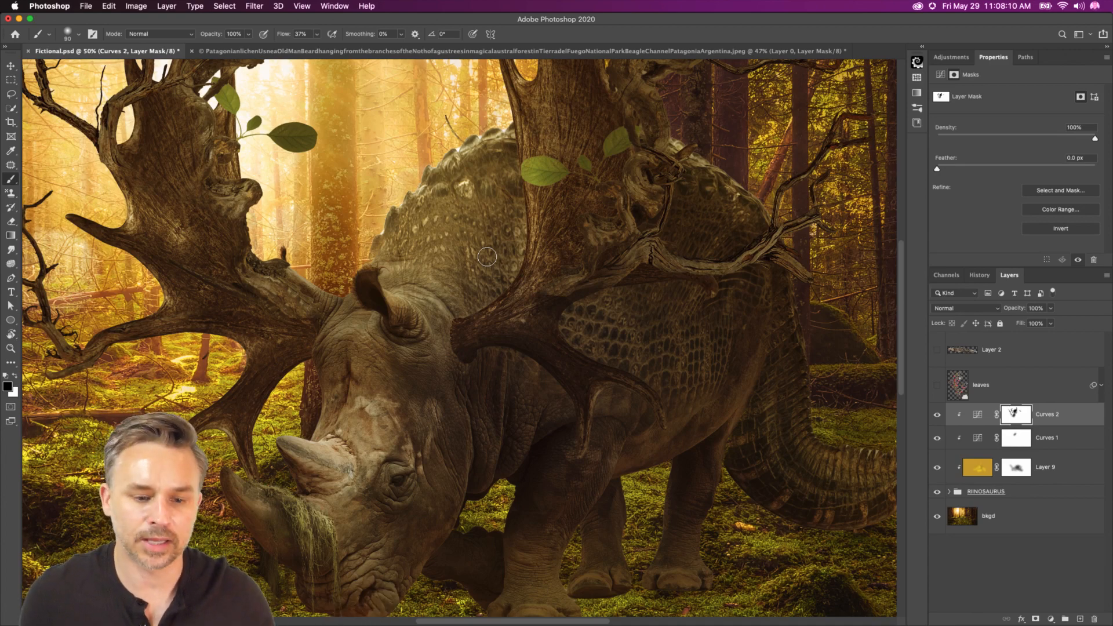
- Choose Kyle's Supreme Spatter brush and paint white spatter on Curves 2's mask over the forehead and snout
click(81, 35)
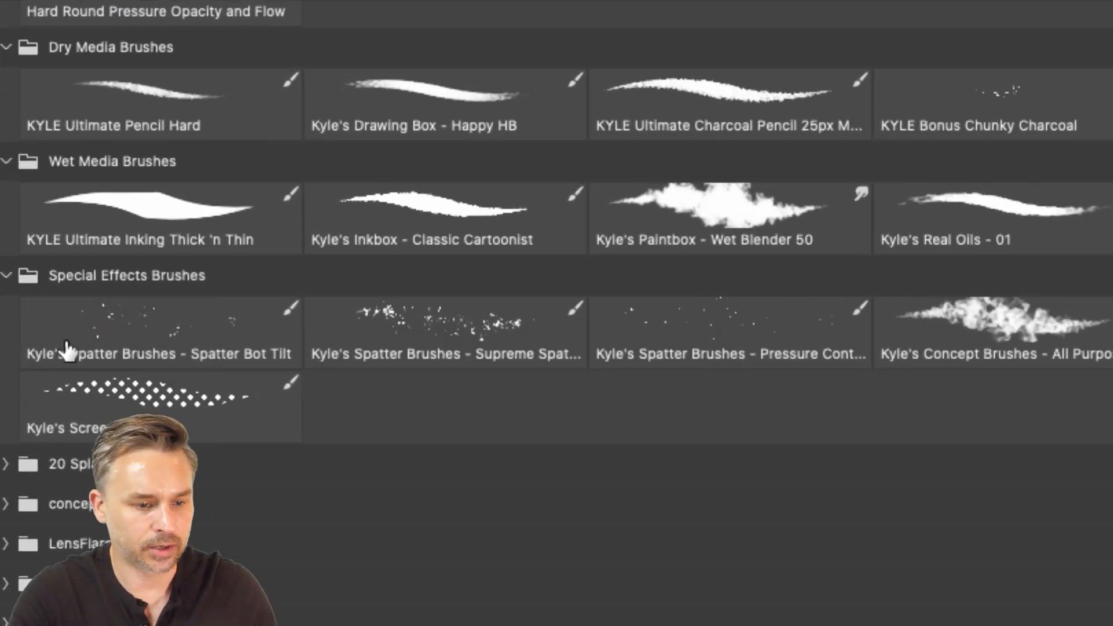
click(391, 335)
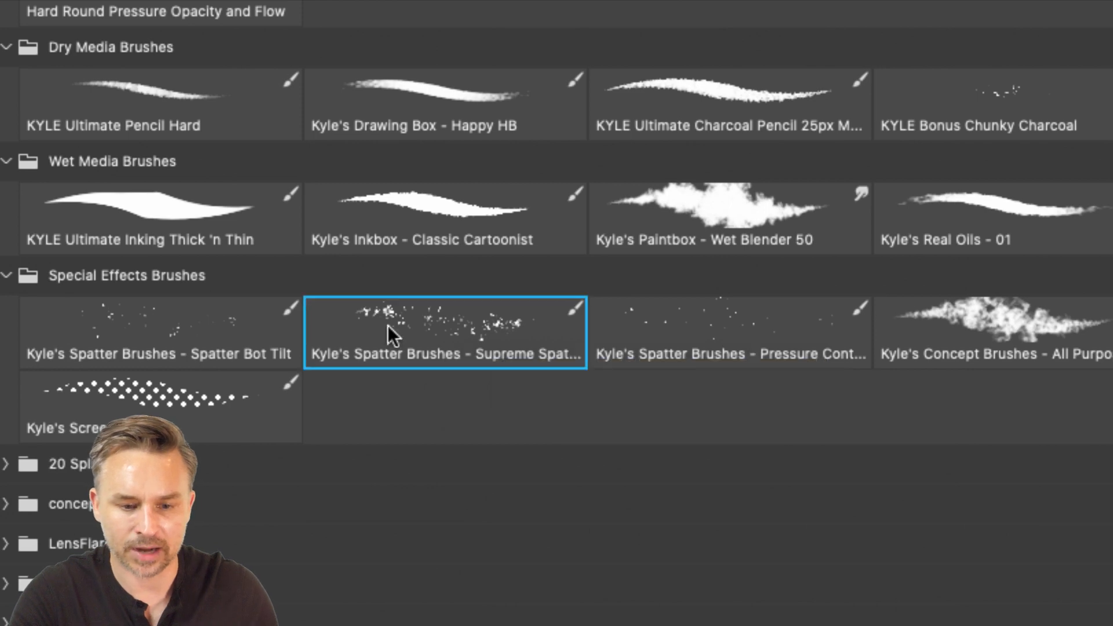
double_click(172, 310)
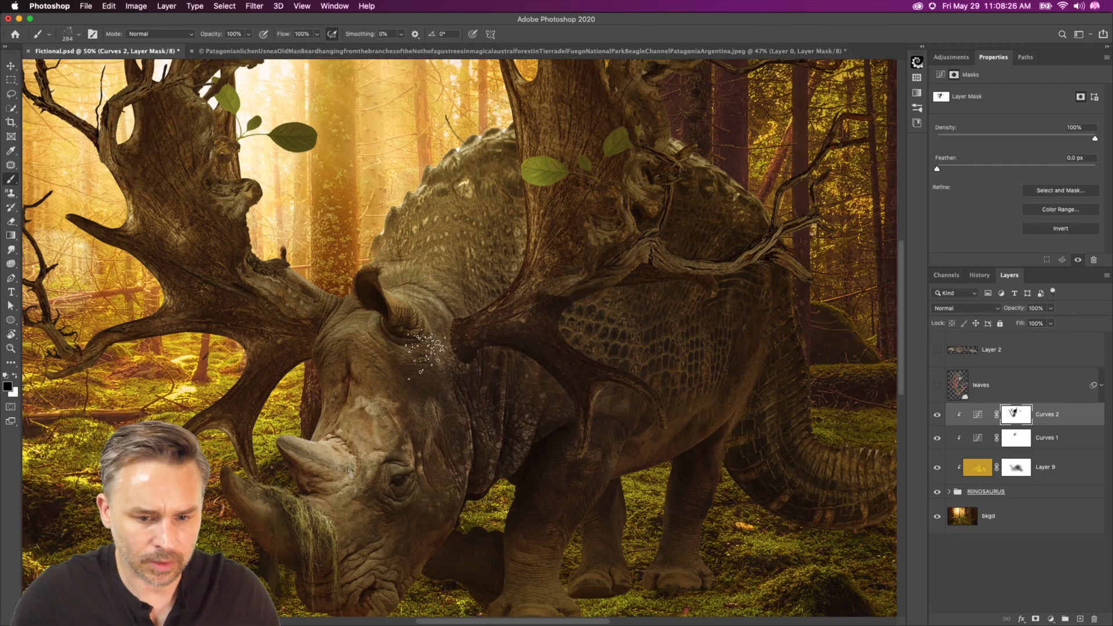
click(14, 376)
mouse_move(345, 425)
mouse_down()
mouse_move(381, 478)
mouse_move(393, 417)
mouse_move(413, 493)
mouse_move(377, 534)
mouse_up()
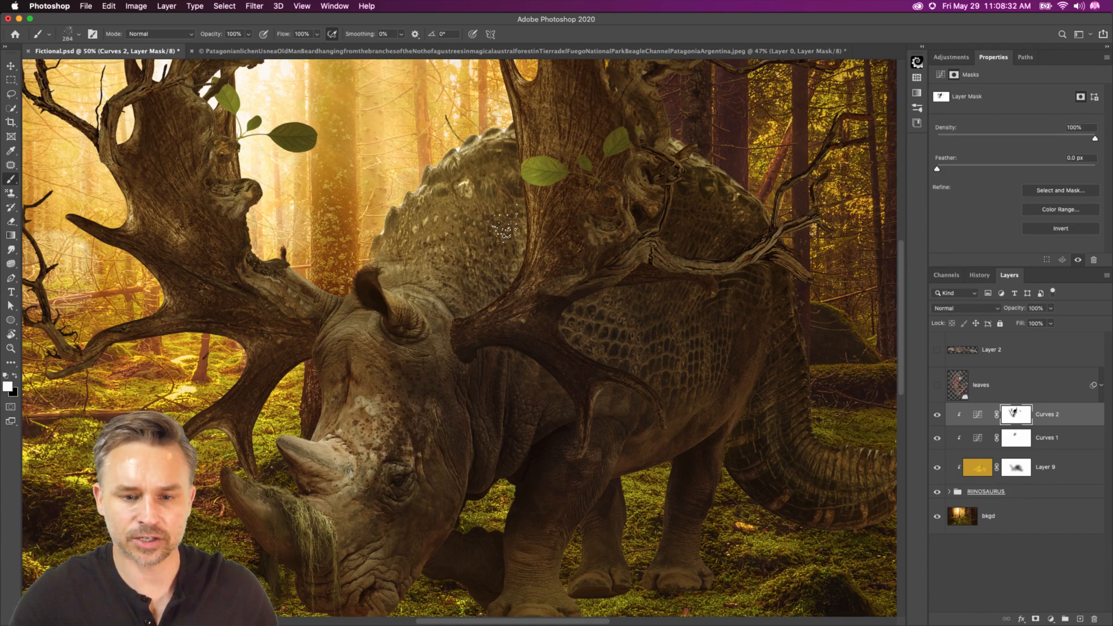
- Set up the Smudge tool with a 300 px Soft Round tip, undoing and redoing the last spatter edit on the mask
click(9, 251)
click(43, 274)
key(])
key(])
key(])
key(])
key(])
key(super+z)
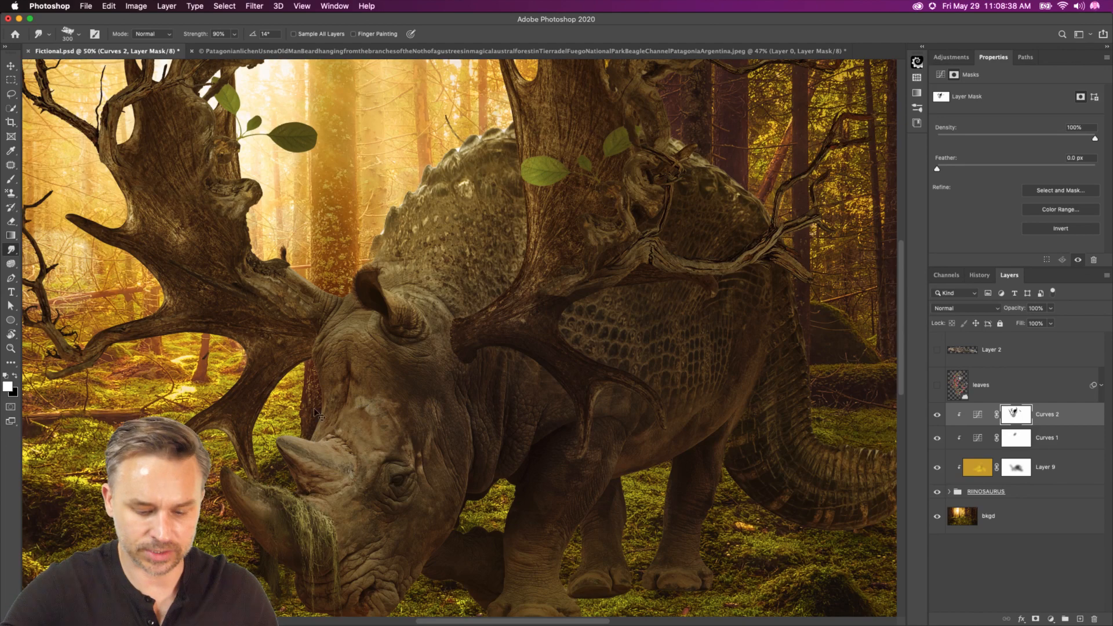
key(super+shift+z)
click(80, 32)
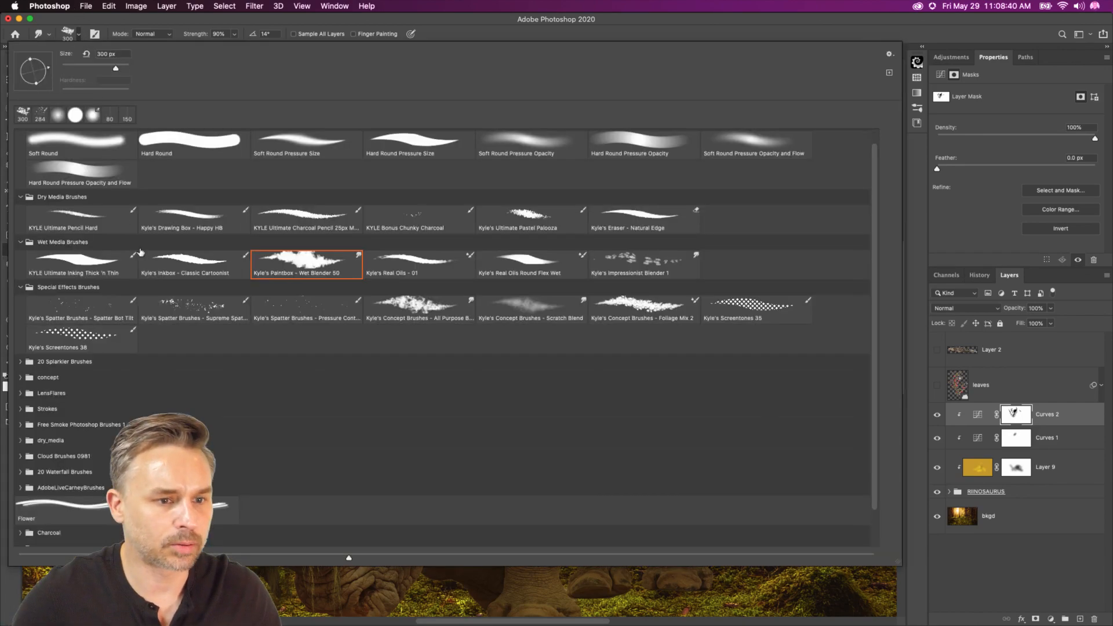
double_click(74, 152)
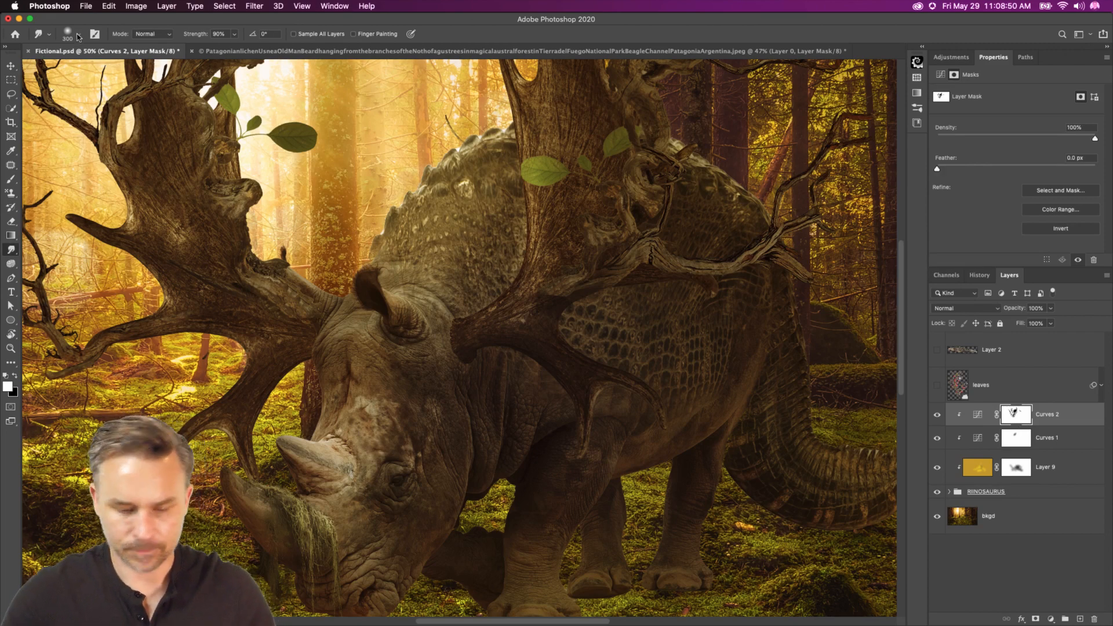
- Return to the spatter brush at about 175 px and switch to black for spattering Curves 2's mask over the head and upper back
click(12, 179)
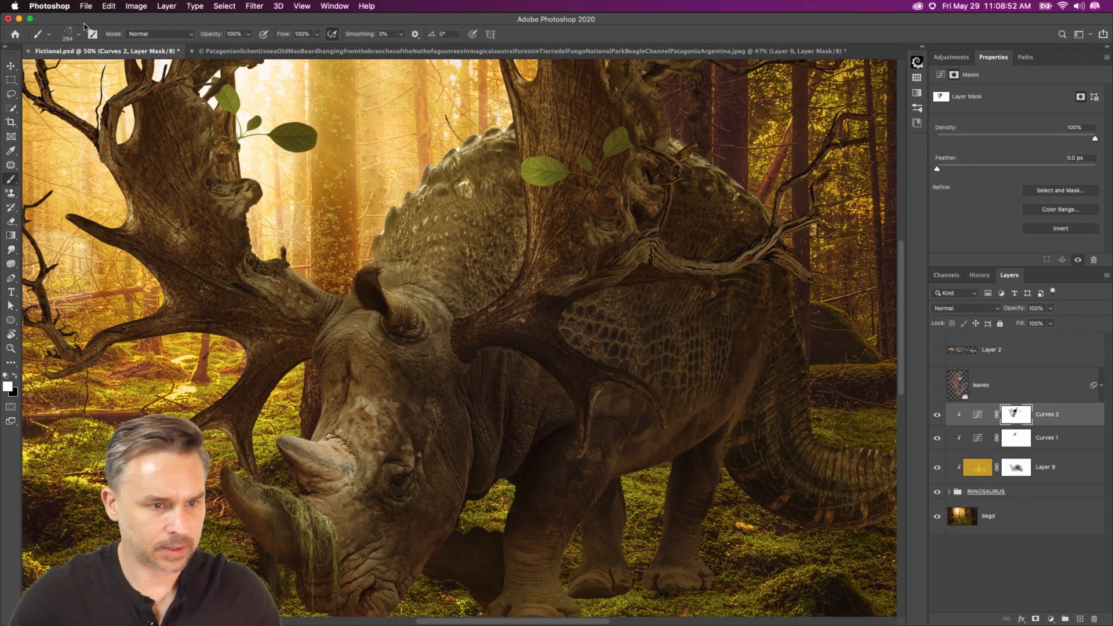
key(bracketleft)
key(bracketleft)
key(bracketleft)
key(bracketleft)
key(bracketleft)
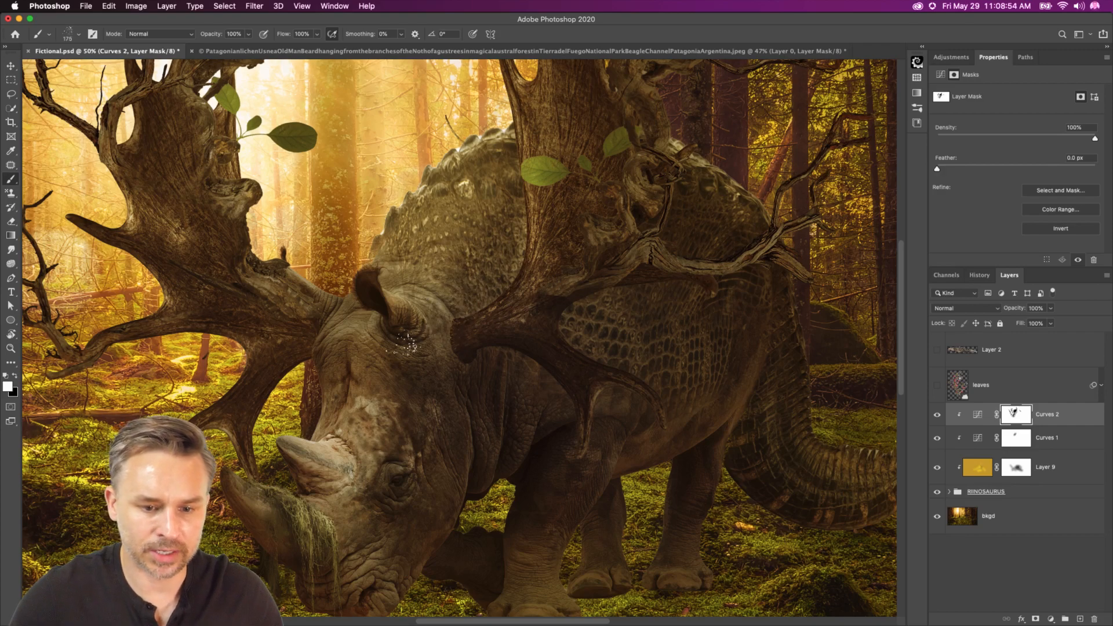
click(15, 376)
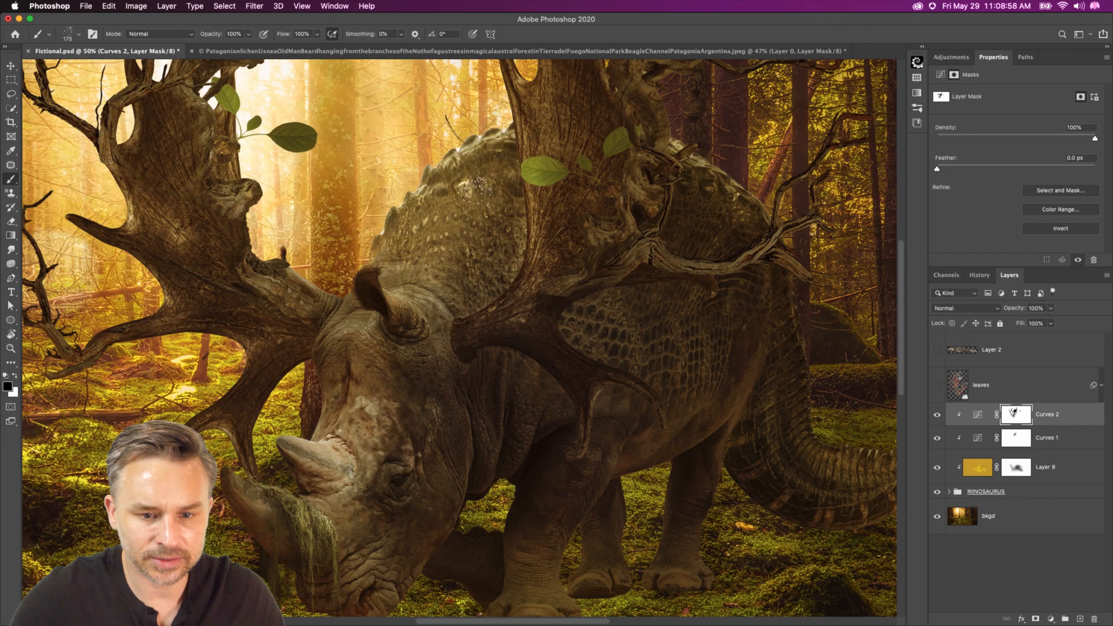
- Paint black spatter on Curves 2's mask over the forehead between the left antler's base and the ear
key(super+equal)
key(super+equal)
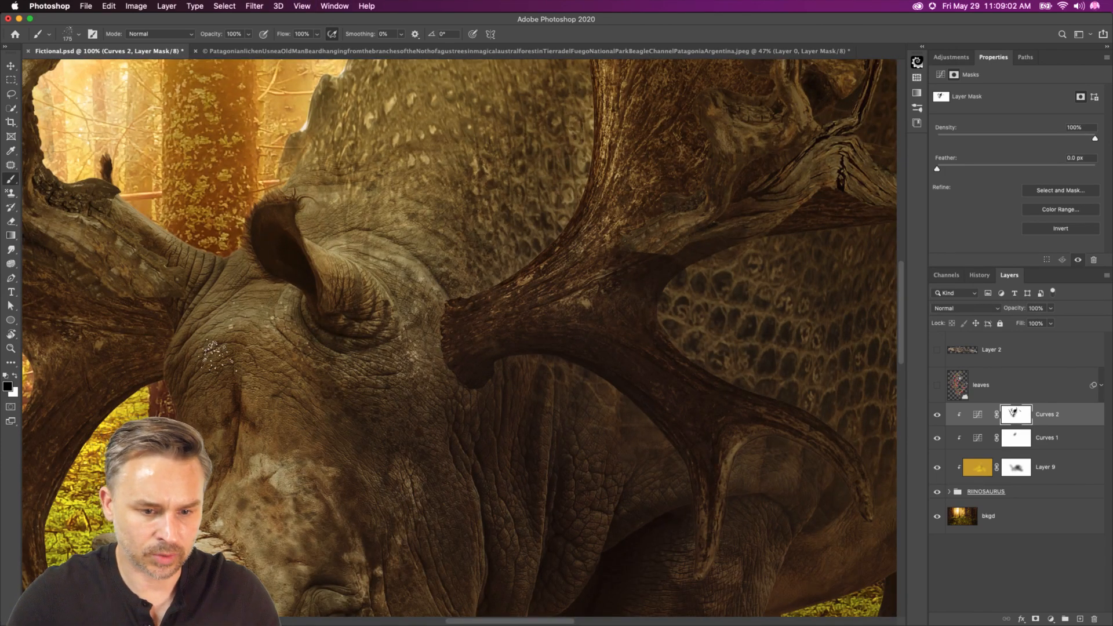
drag(220, 295, 376, 365)
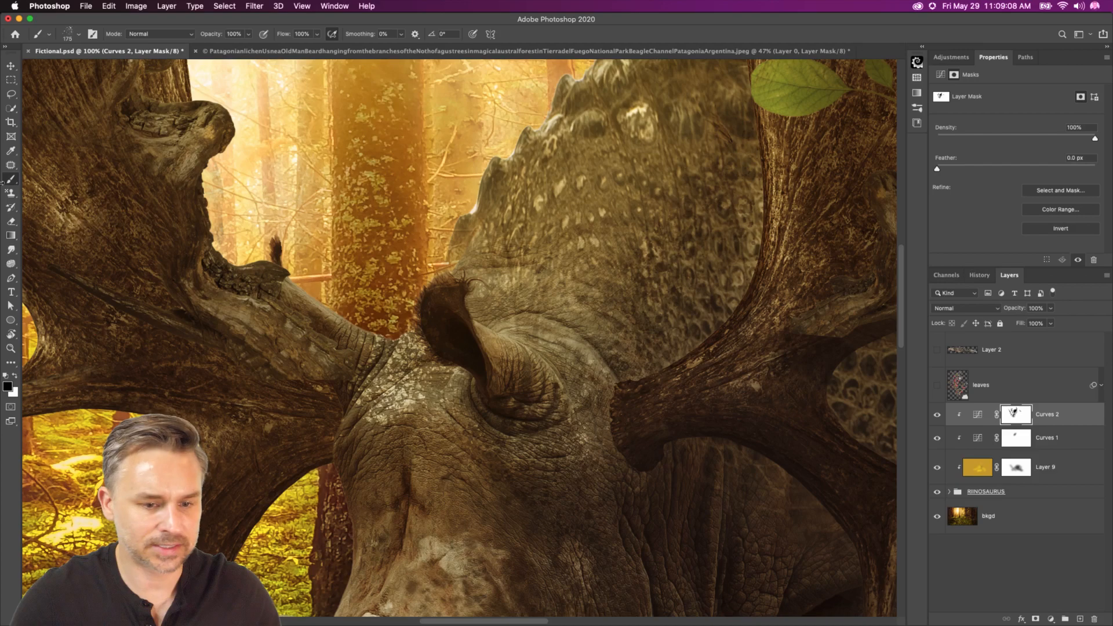
- Smudge the spatter on Curves 2's mask across the forehead beside the left antler's base to soften it
click(11, 249)
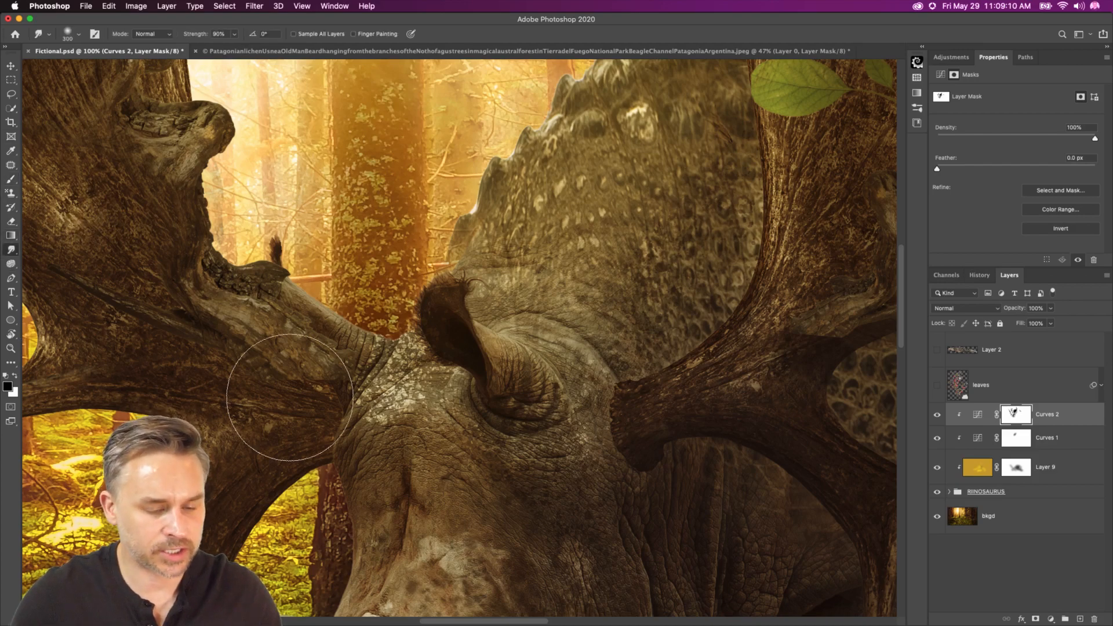
mouse_move(376, 411)
mouse_down()
mouse_move(379, 400)
mouse_move(358, 413)
mouse_up()
key(space)
drag(379, 223, 350, 260)
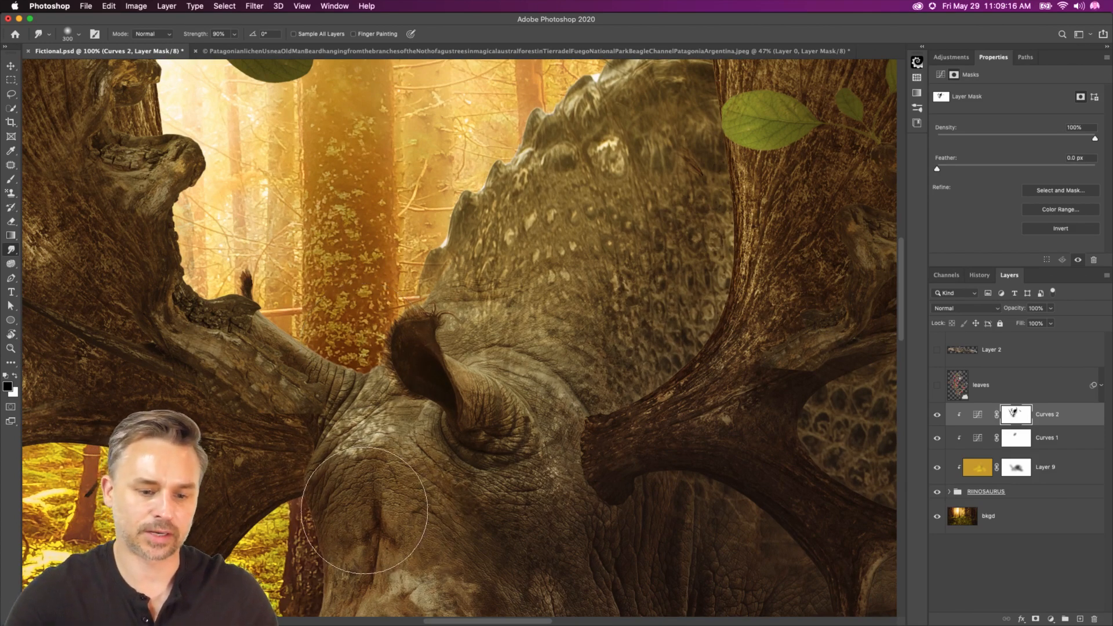
- Paint black spatter with the 175 px brush on Curves 2's mask over the left antler's large leaf and knotted inner edge
key(super+minus)
key(super+minus)
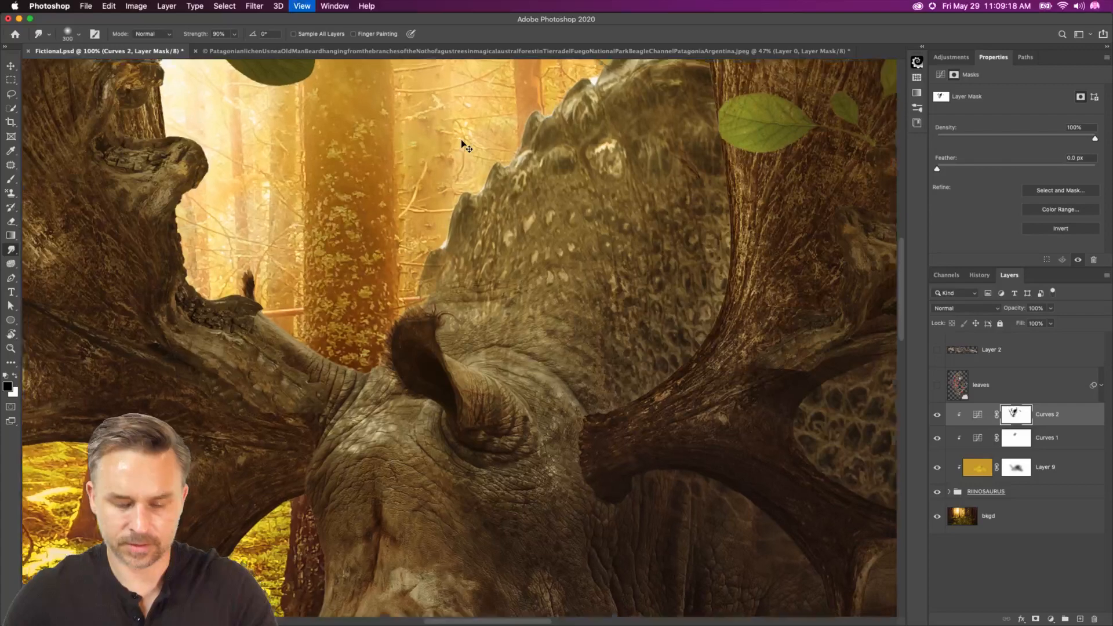
key(b)
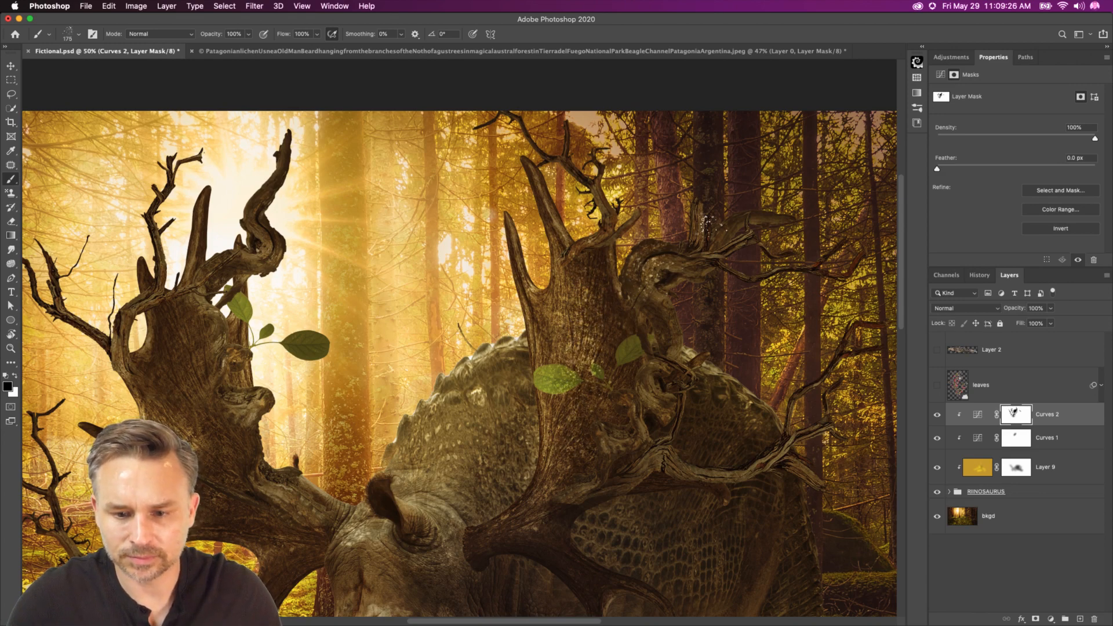
click(9, 249)
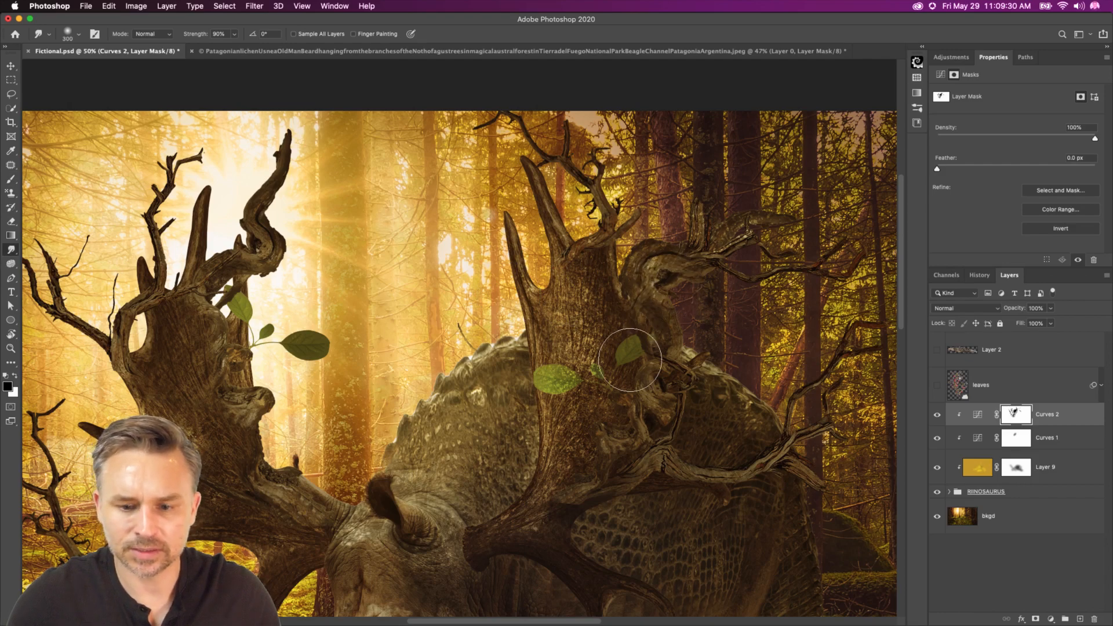
scroll(491, 259, up, 2)
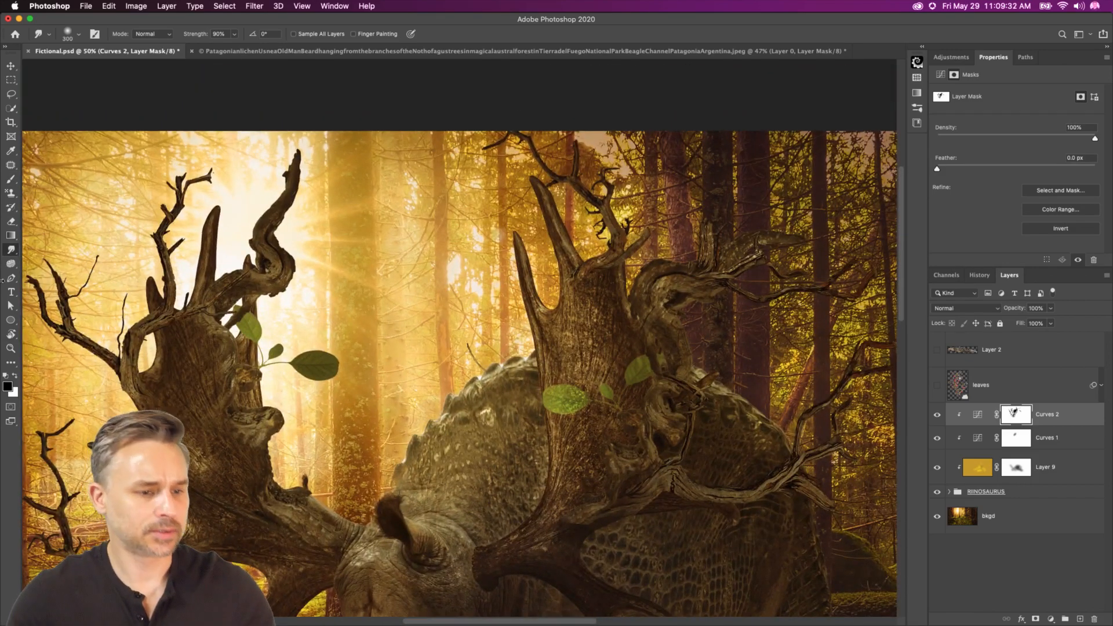
click(8, 182)
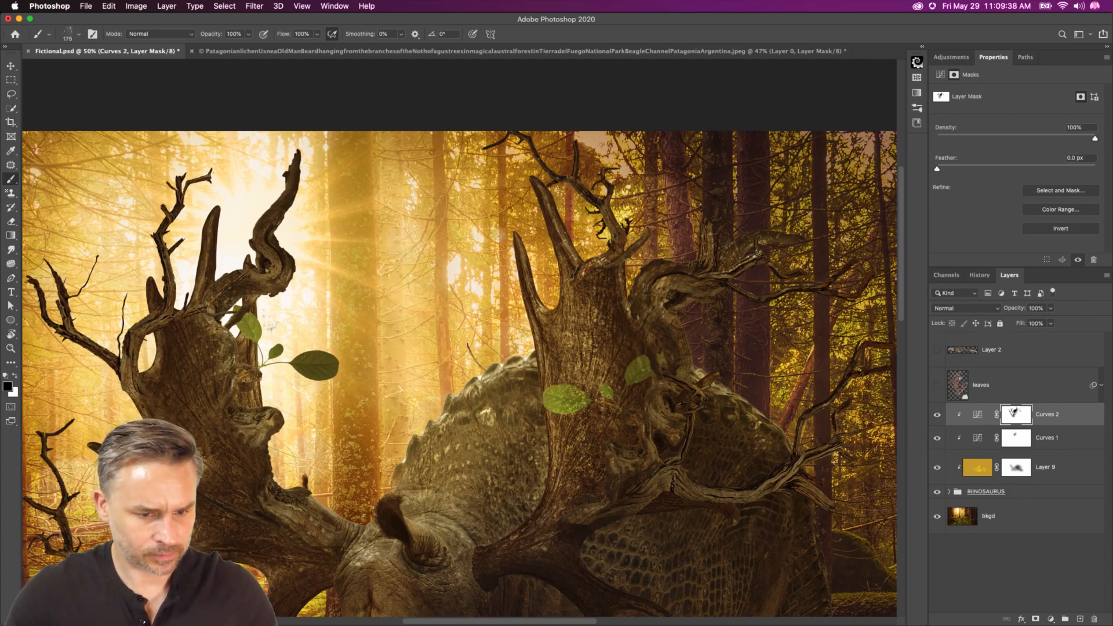
click(316, 369)
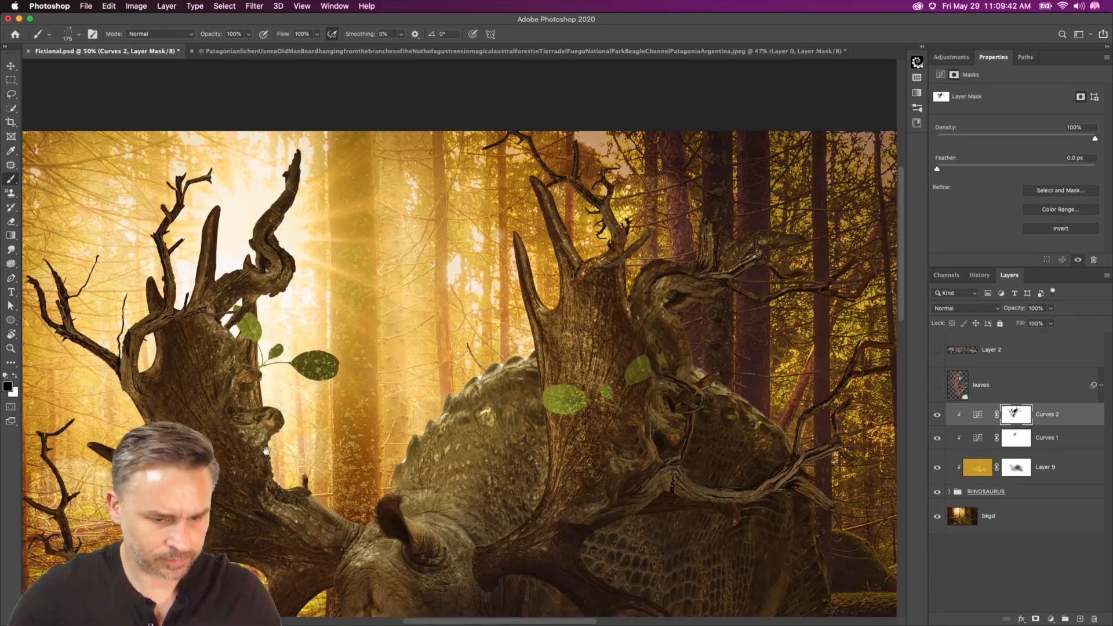
- Reduce the spatter brush to about 90 px for Curves 2's mask, and return to the Smudge tool
scroll(261, 446, down, 4)
scroll(261, 447, left, 5)
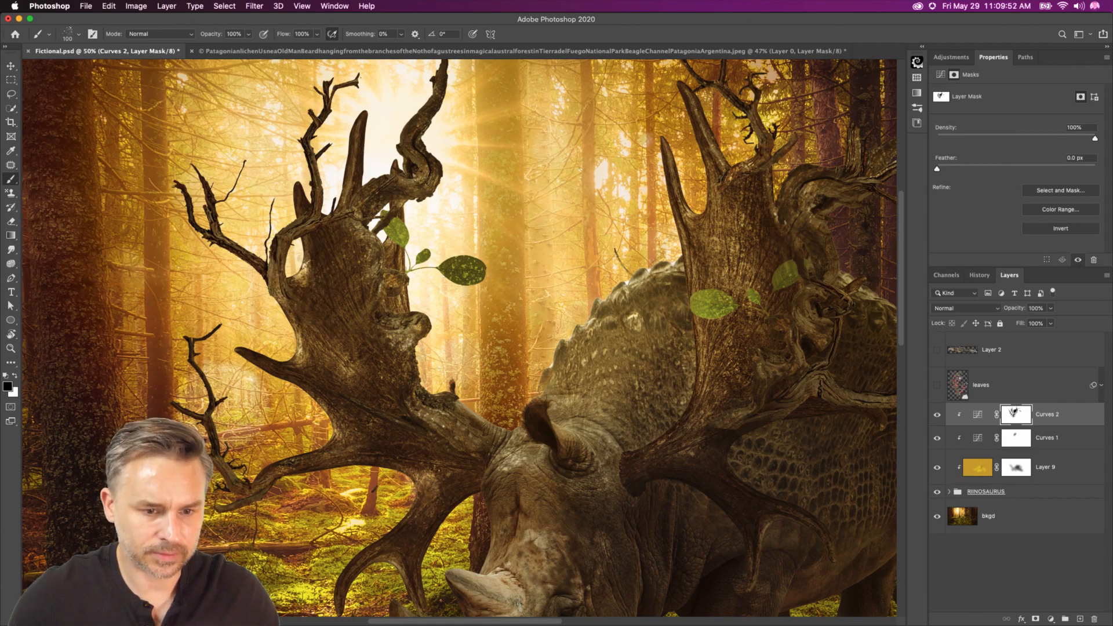
key(super+minus)
key(super+minus)
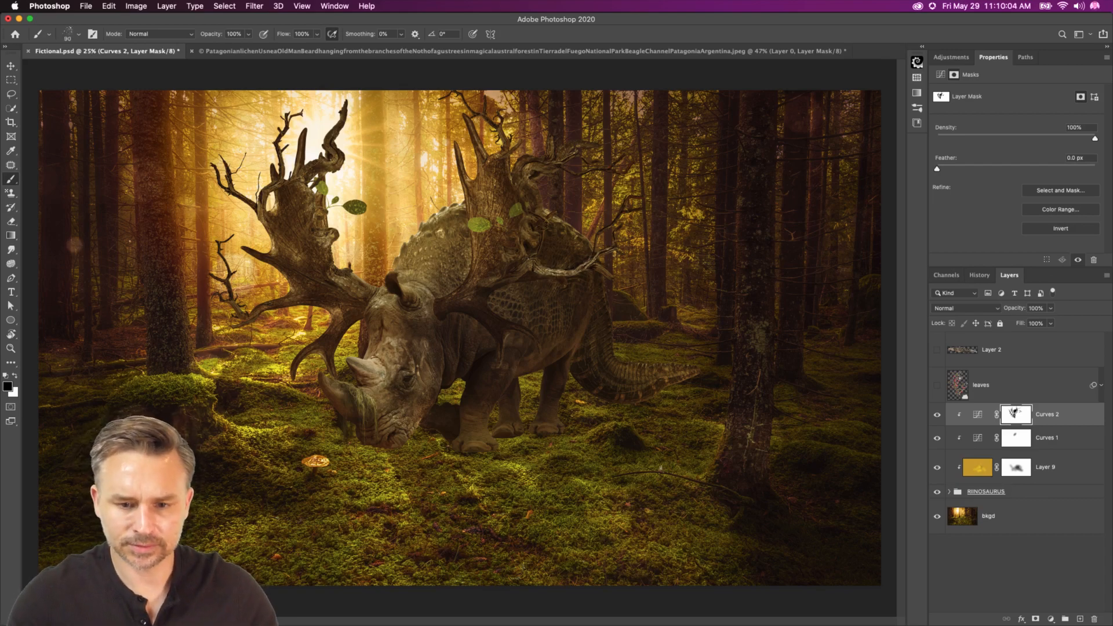
click(10, 249)
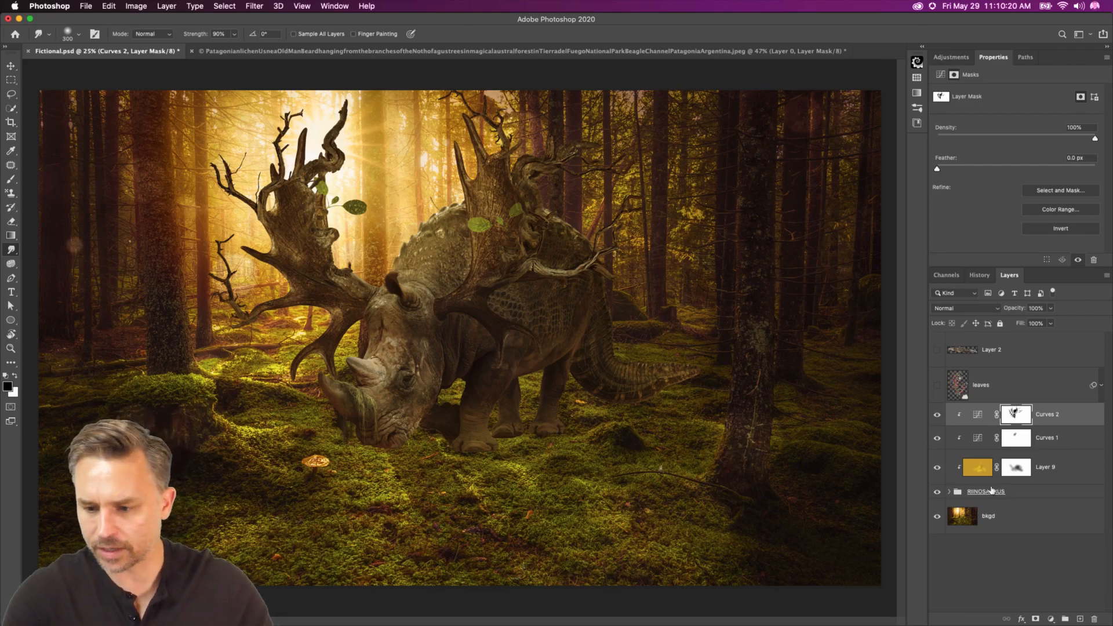
- Expand the RINOSAURUS group and move its hidden Layer 6 and two hidden Layer 5 items above the leaves layer
click(949, 492)
click(1026, 514)
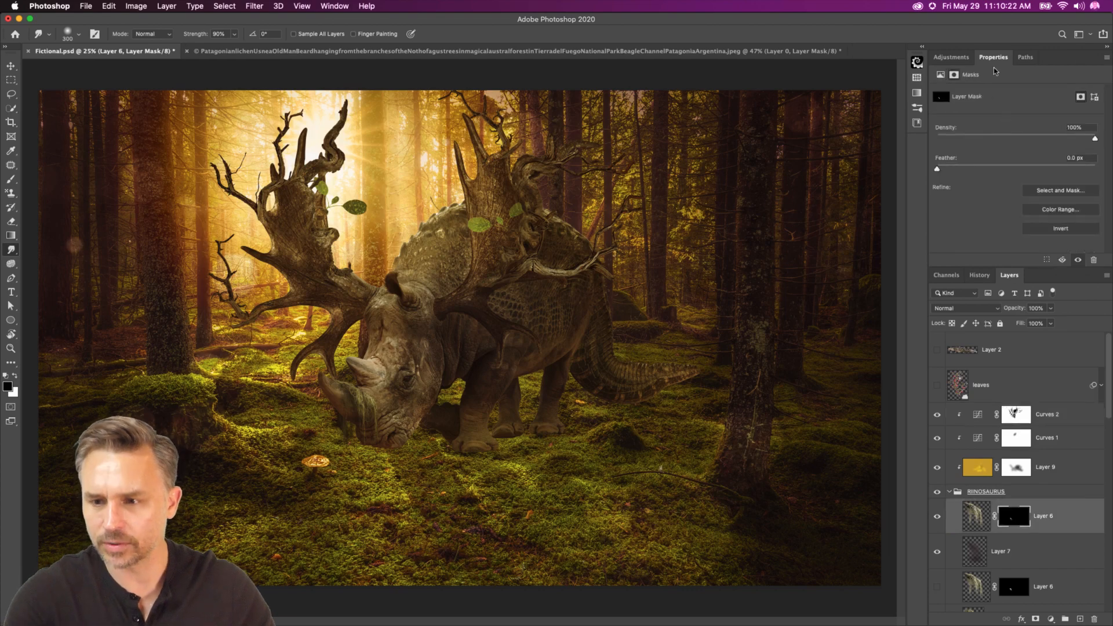
double_click(1053, 62)
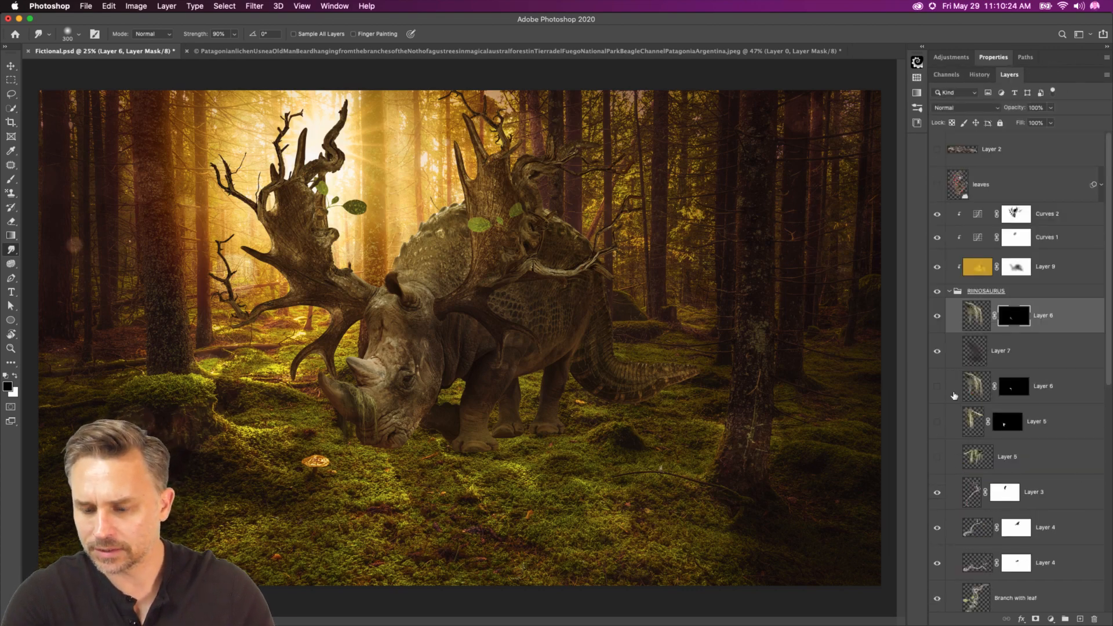
click(1056, 396)
shift+click(1028, 450)
drag(1054, 381, 946, 188)
click(1001, 290)
scroll(1012, 297, down, 4)
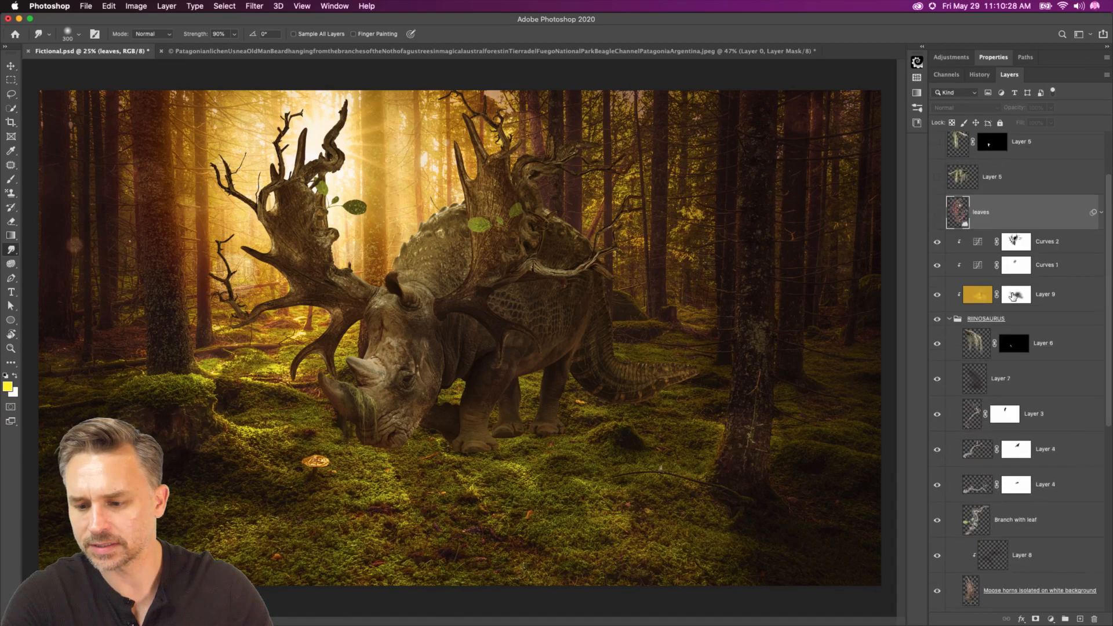
- Move the hidden Grape Vine layer out of the RINOSAURUS group to the top of the layer stack
click(1089, 327)
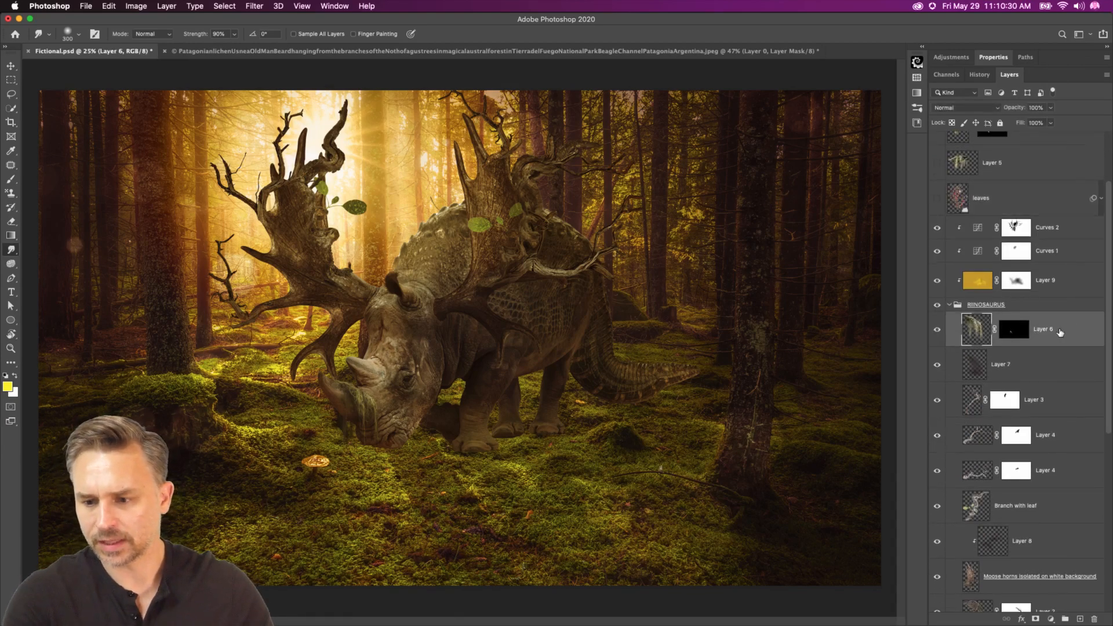
scroll(1044, 365, down, 12)
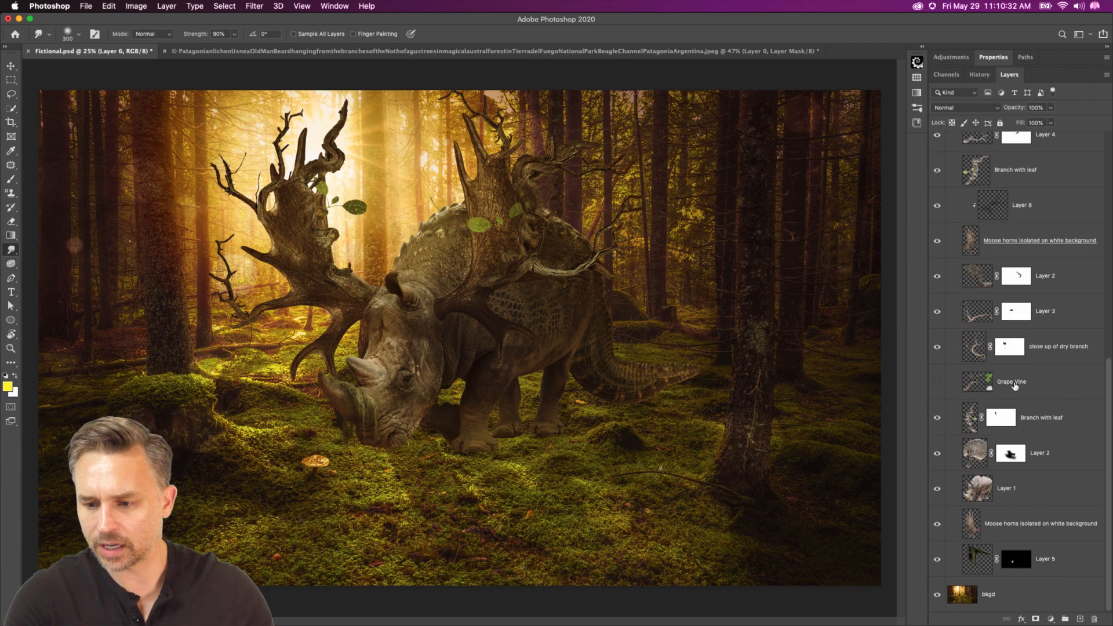
click(1015, 385)
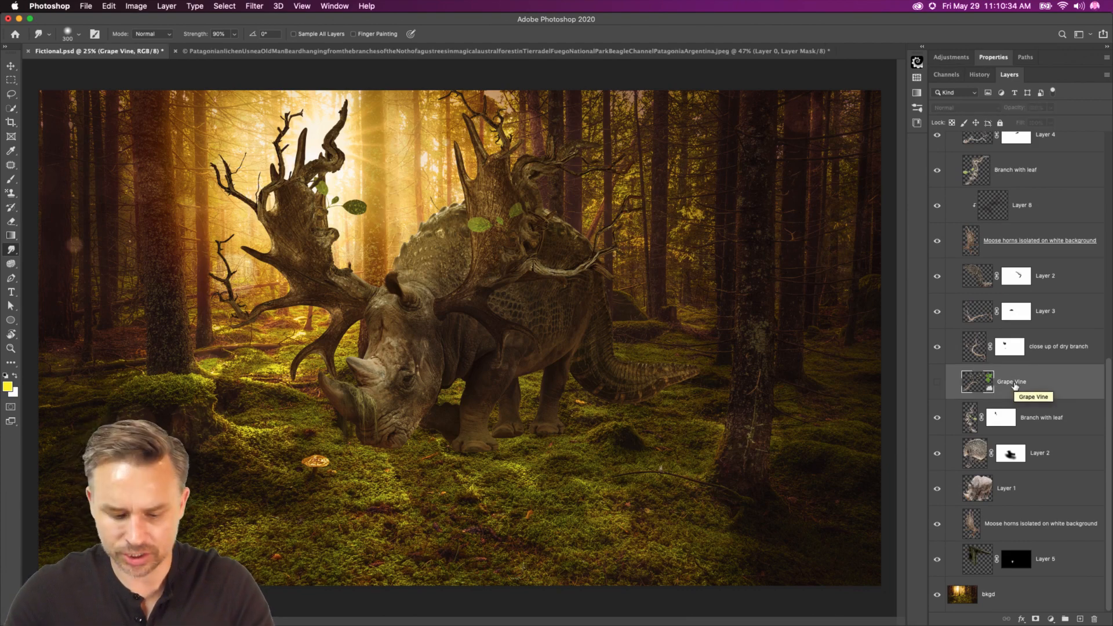
key(super+shift+bracketright)
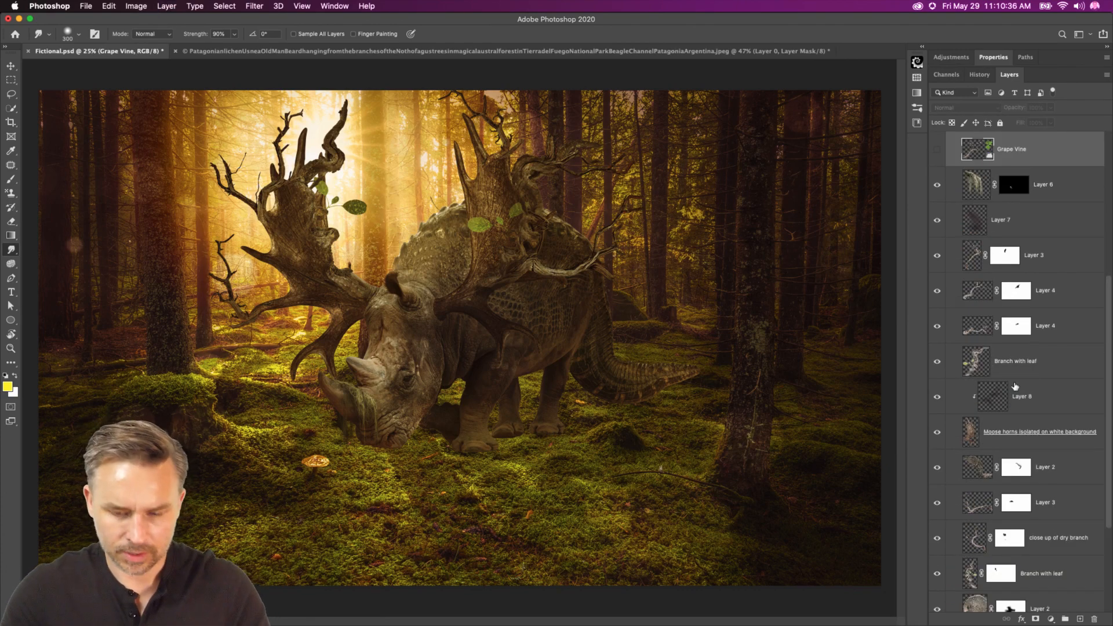
key(super+shift+bracketright)
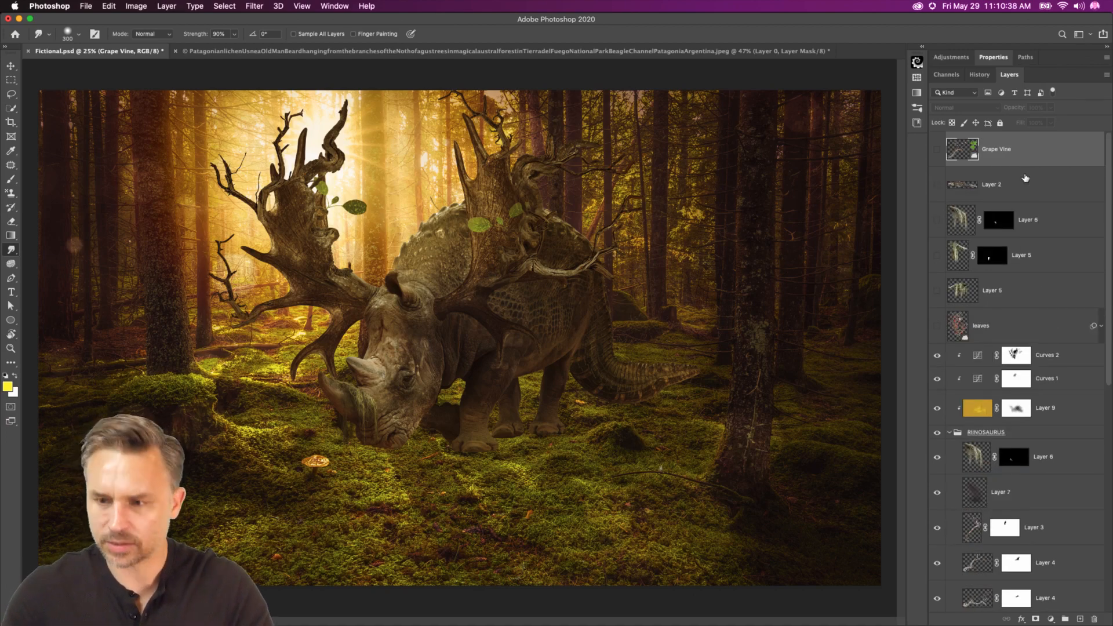
- Duplicate all layers inside the RINOSAURUS group, from Layer 6 down to Layer 5, and merge the copies into one layer
click(1015, 435)
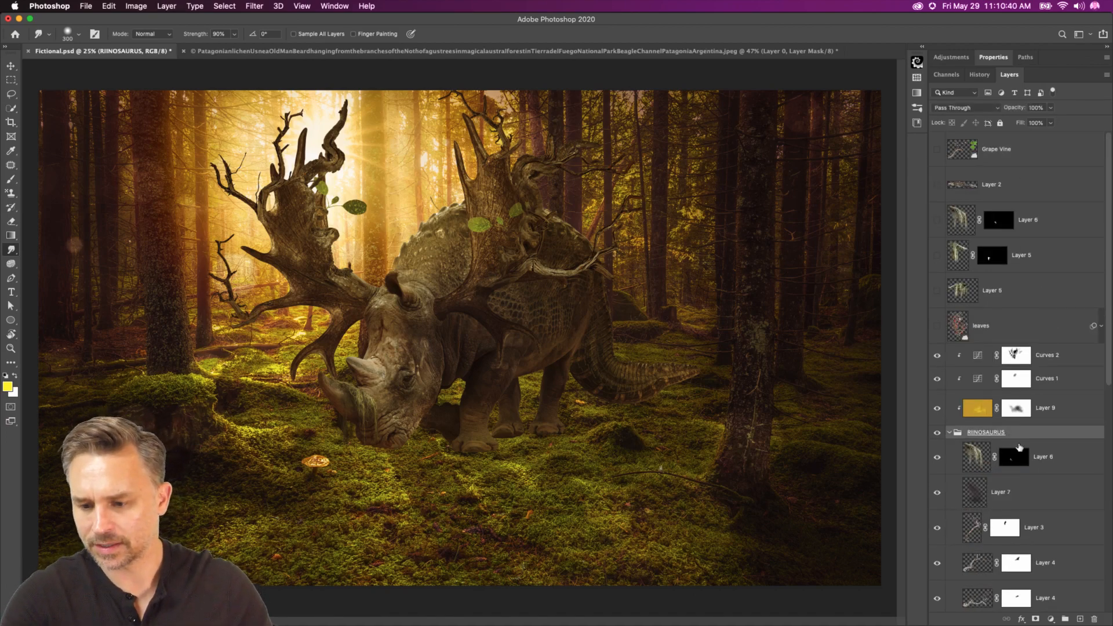
click(1051, 457)
scroll(1058, 458, down, 10)
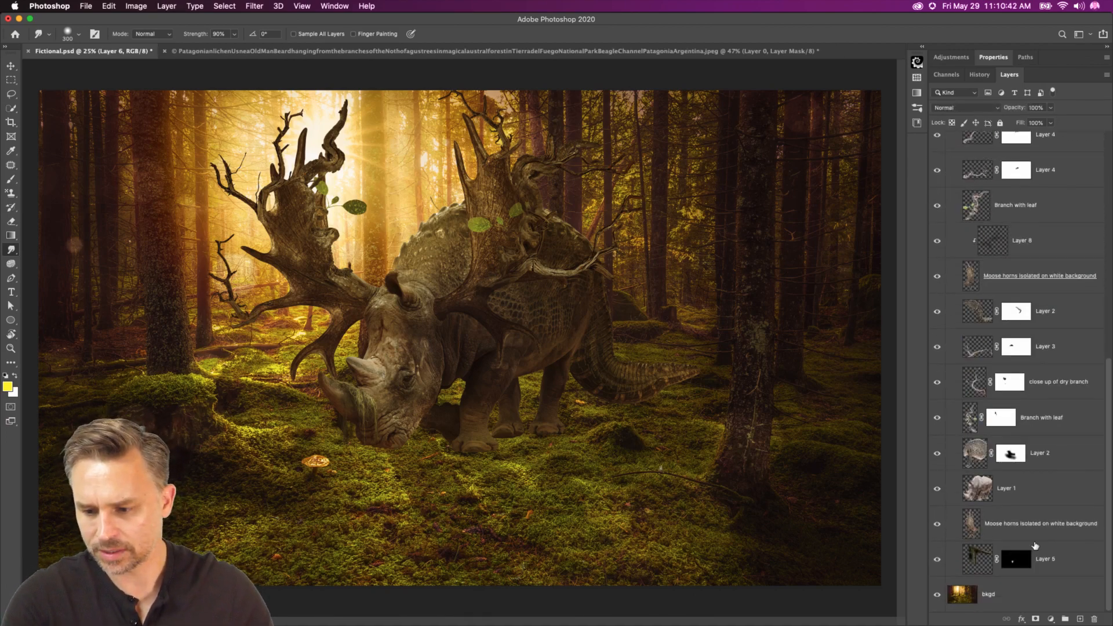
shift+click(1069, 556)
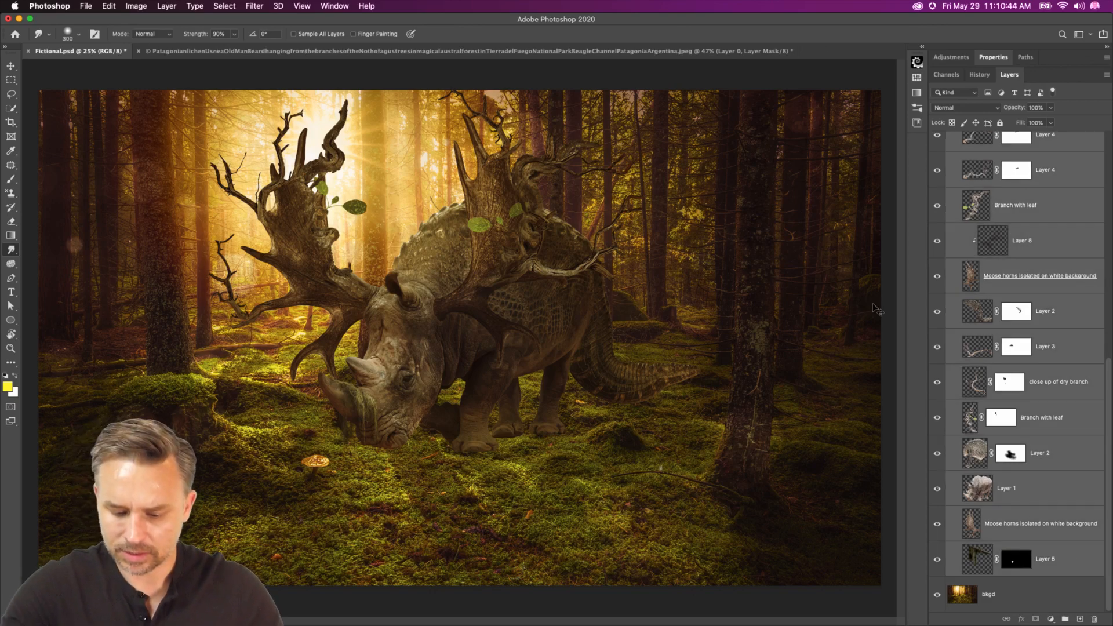
key(super+j)
right_click(1055, 192)
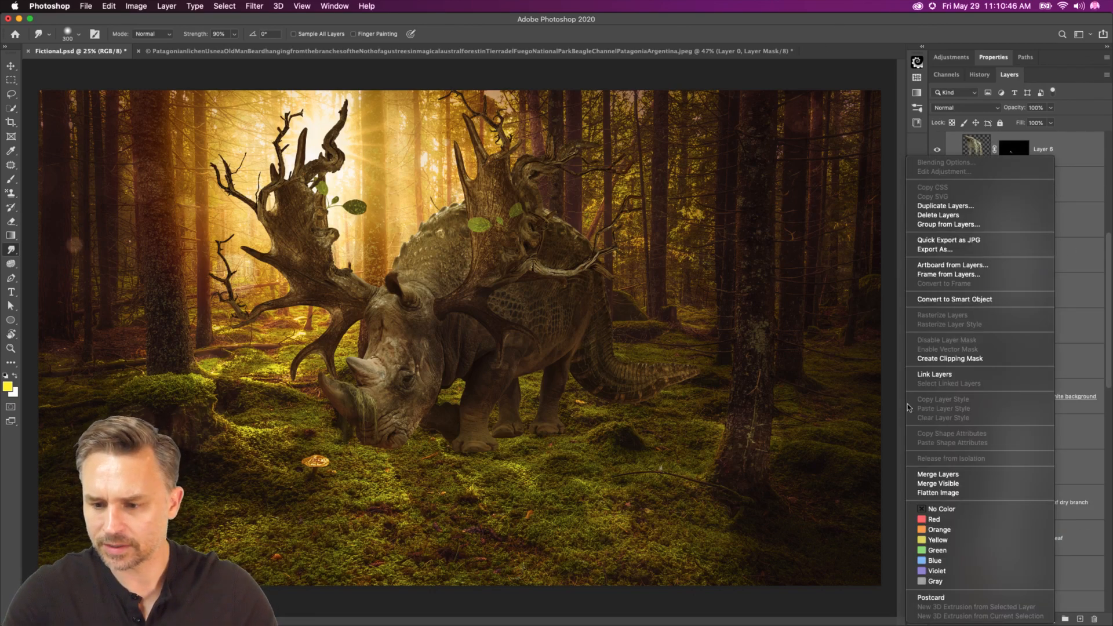
click(952, 475)
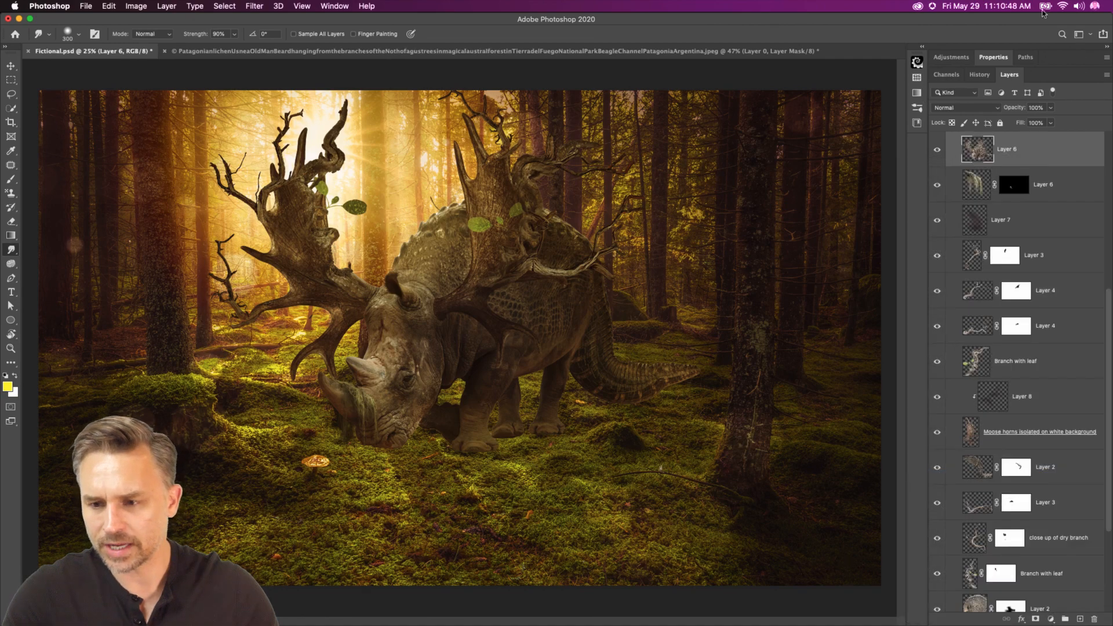
- Move the merged creature copy out of the group to just above Curves 2, and toggle its visibility to compare it with the shaded creature
scroll(1021, 156, up, 5)
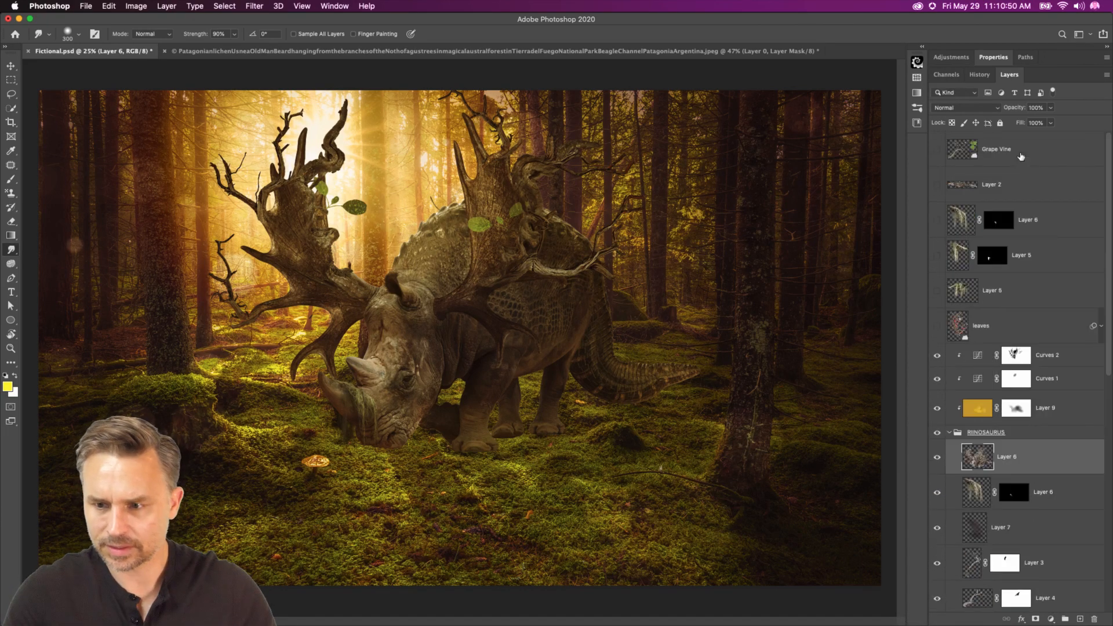
drag(1018, 471, 1002, 341)
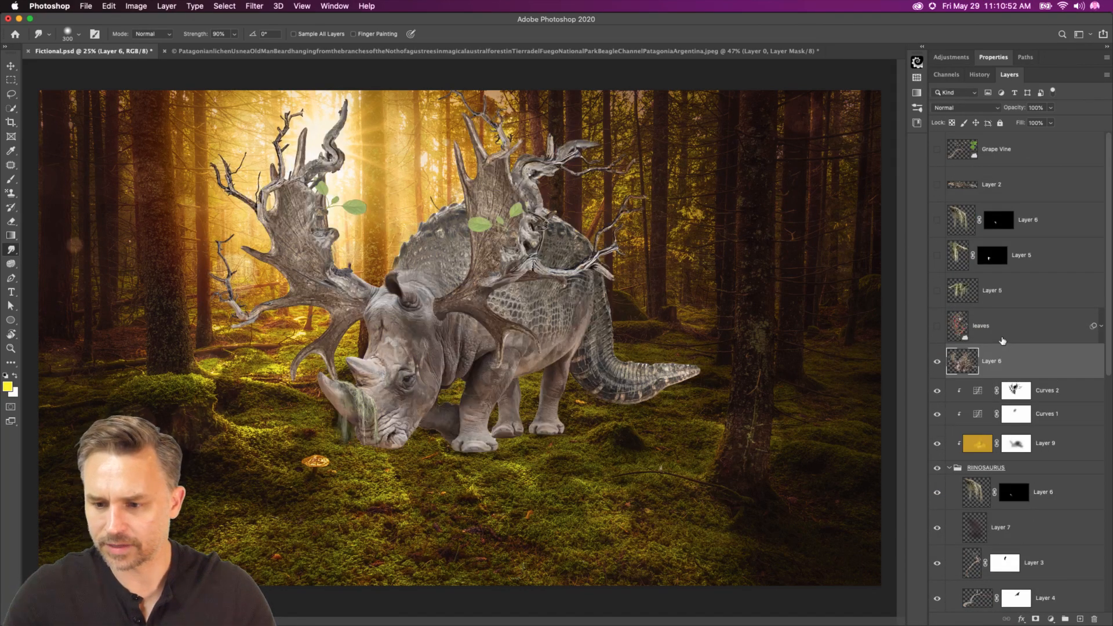
click(950, 468)
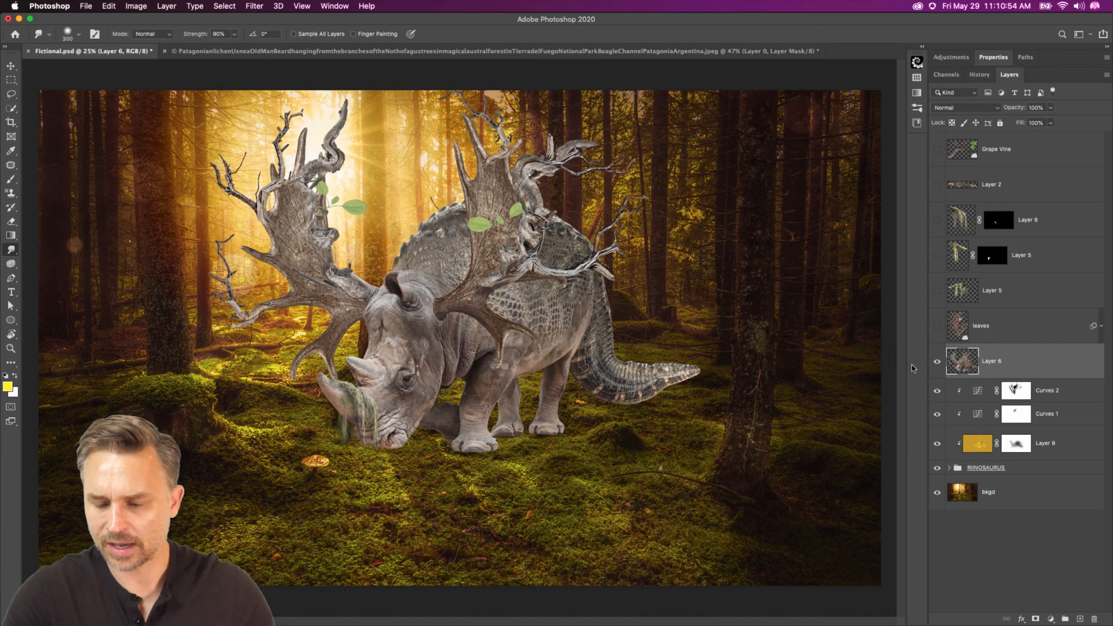
click(938, 363)
click(938, 363)
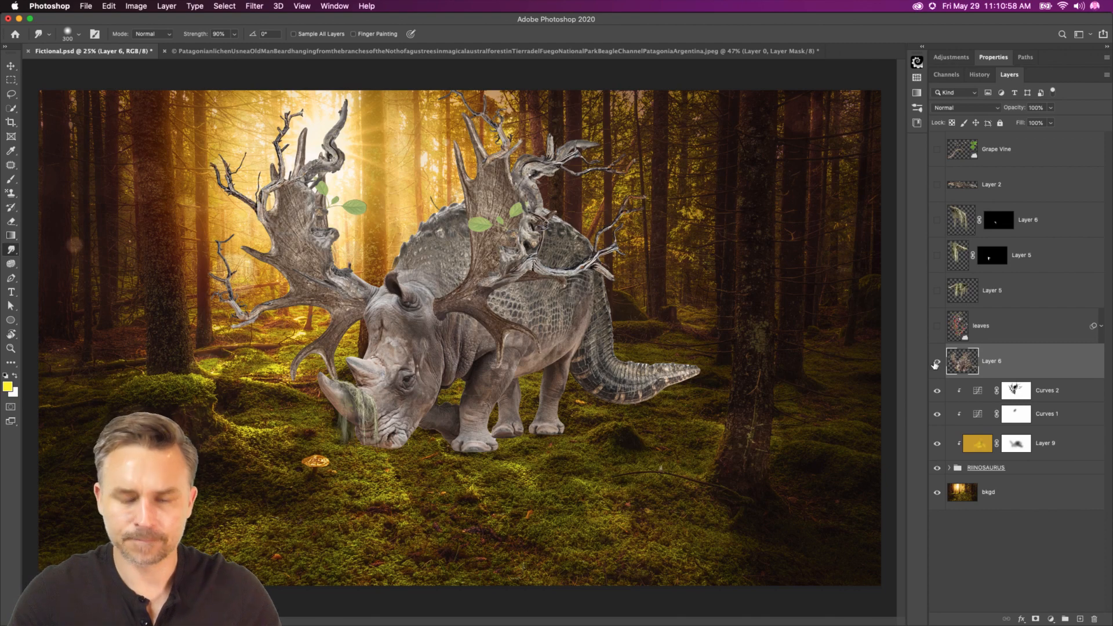
click(936, 364)
click(936, 364)
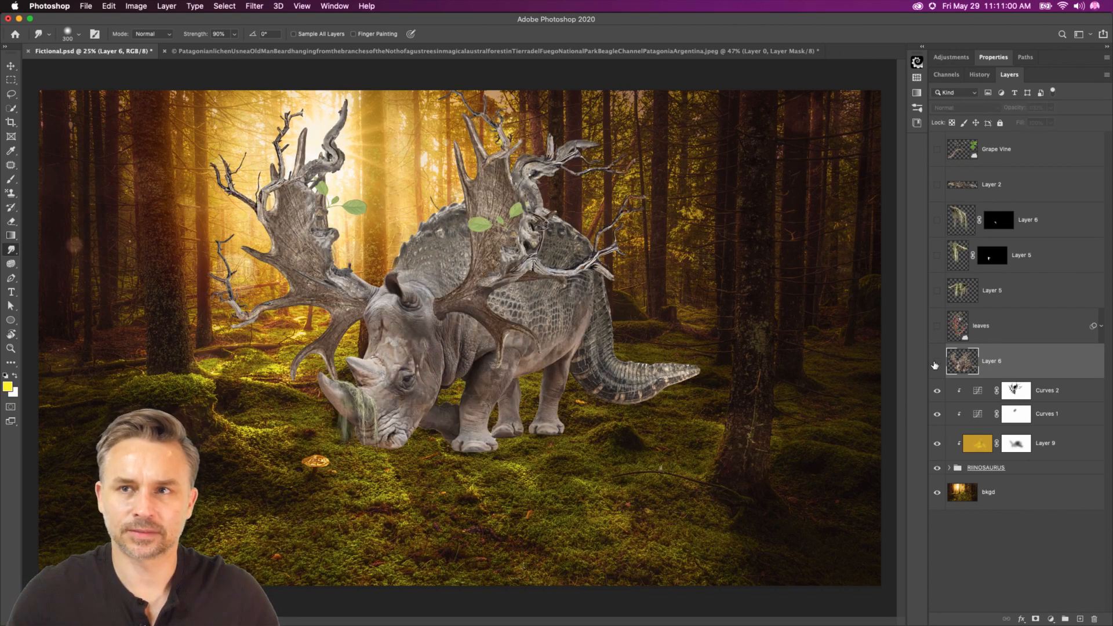
click(936, 364)
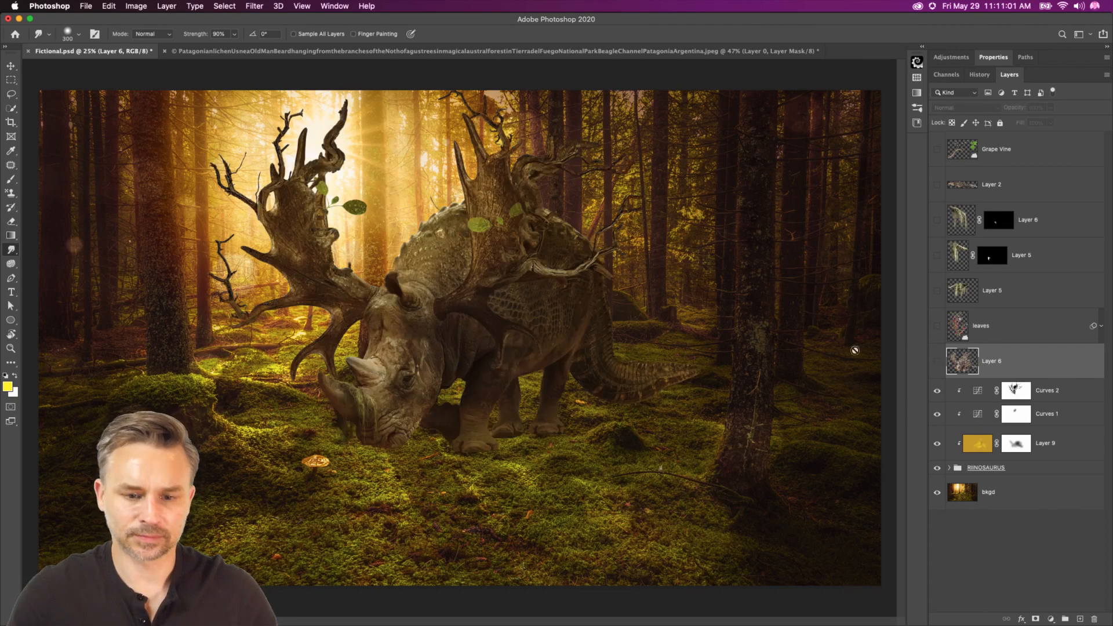
click(937, 362)
- Darken the merged creature copy to a solid black silhouette with Hue/Saturation
key(super+u)
drag(717, 265, 454, 266)
key(Return)
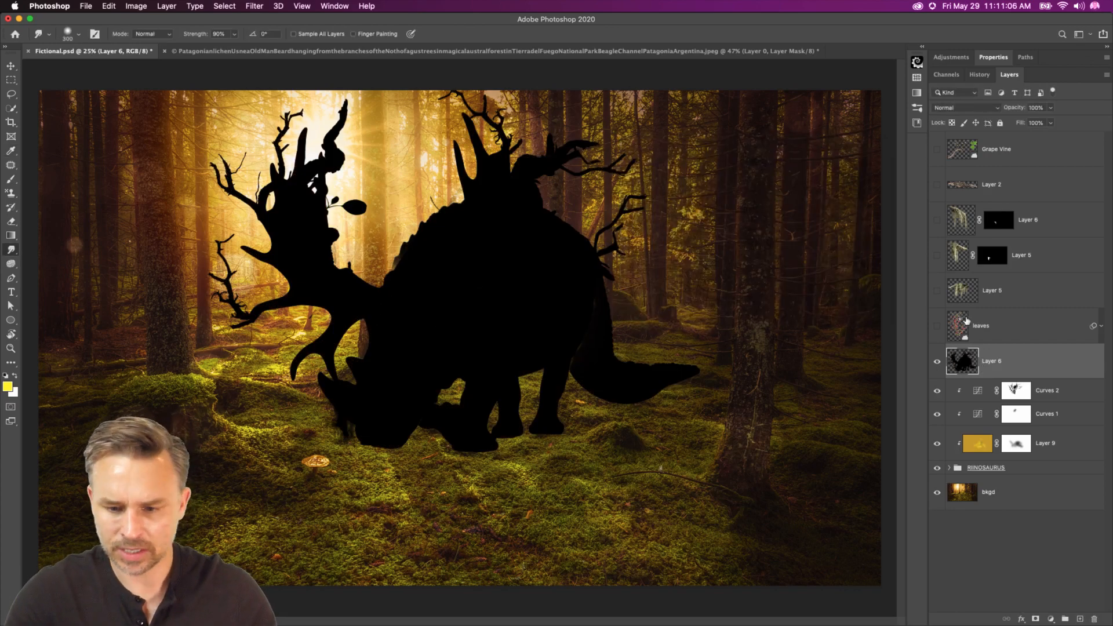
key(super+u)
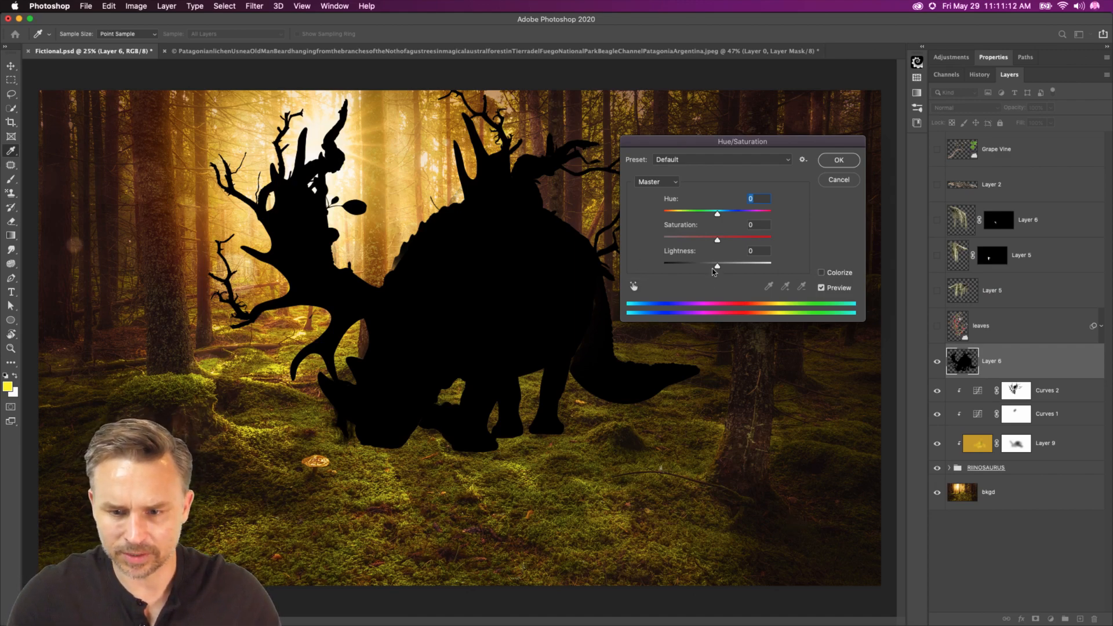
click(839, 180)
key(r)
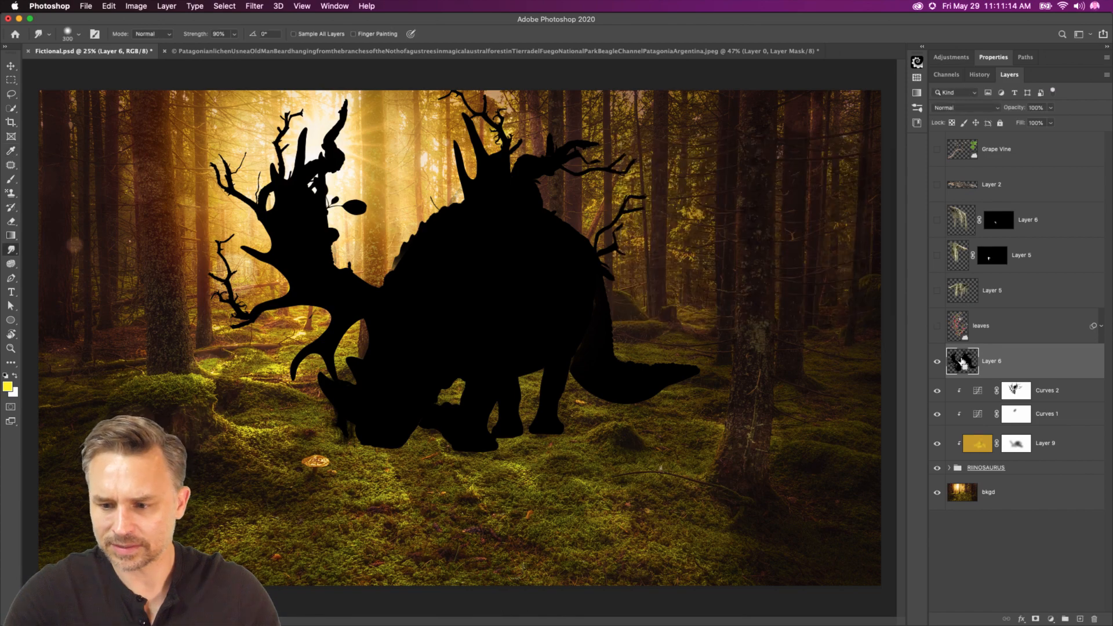
- Fill the merged creature's outline with a dark brown sampled from the forest floor near the large foreground tree's base
super+click(962, 362)
key(i)
click(771, 515)
key(shift+BackSpace)
key(Return)
key(super+d)
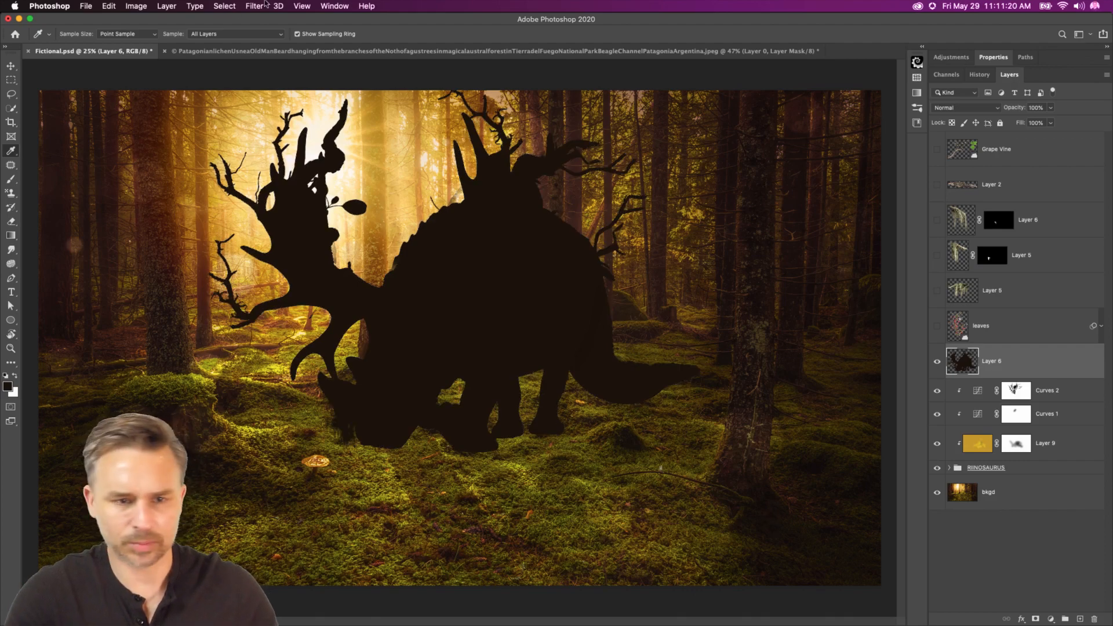
- Apply a Gaussian Blur with a 2.9-pixel radius to the dark creature silhouette
click(255, 6)
mouse_move(259, 135)
click(451, 177)
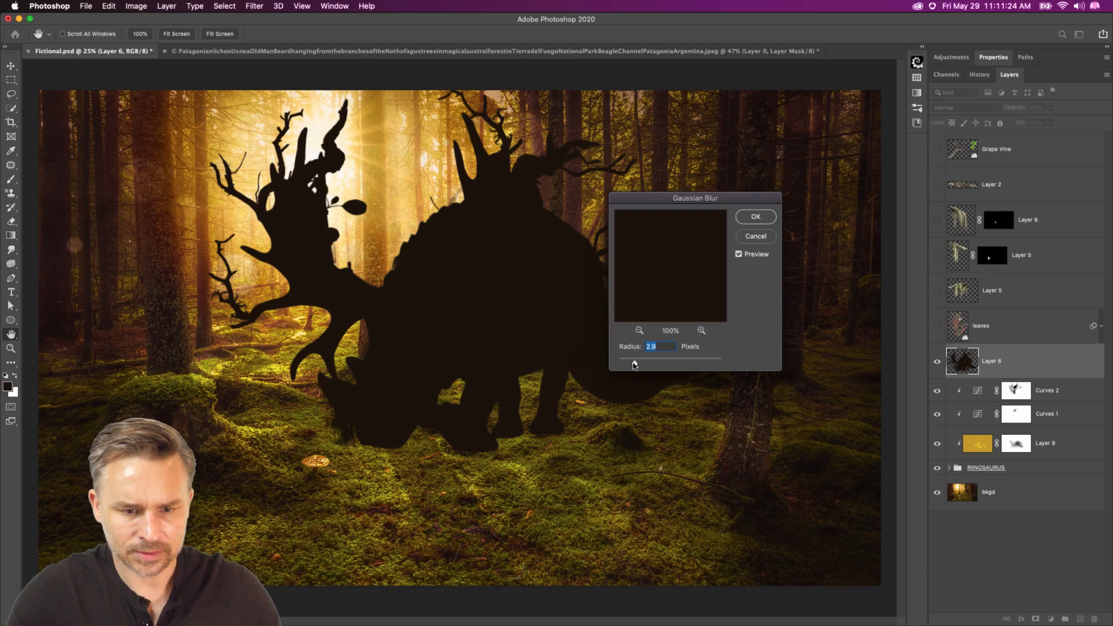
key(Return)
- Flip the dark creature silhouette vertically and position it upside down beneath the creature's feet as a cast shadow
key(super+t)
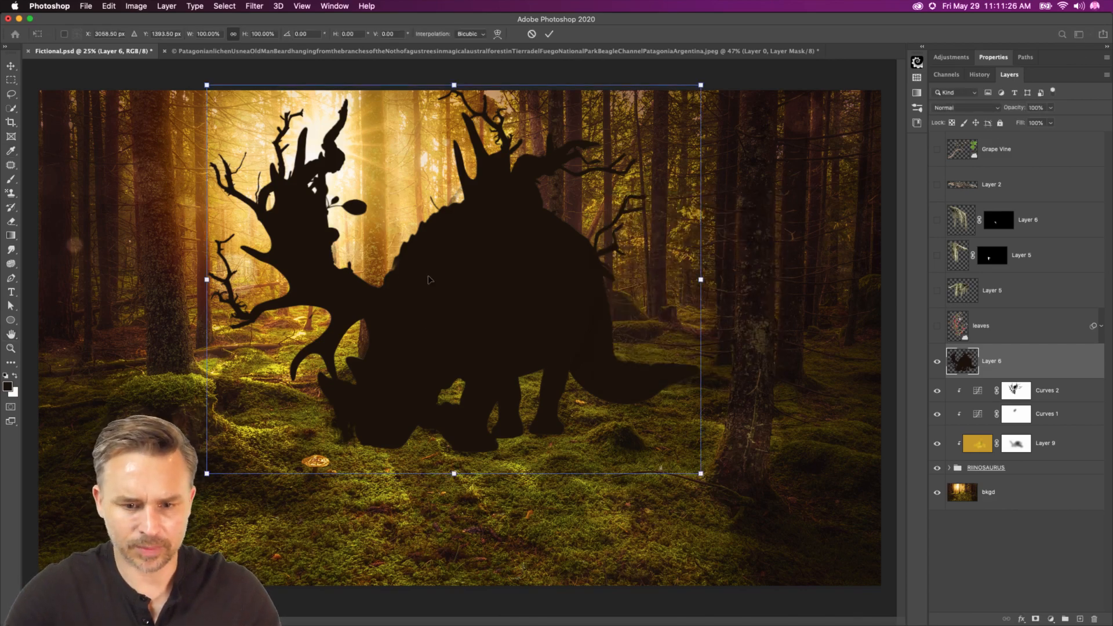
right_click(430, 277)
click(458, 470)
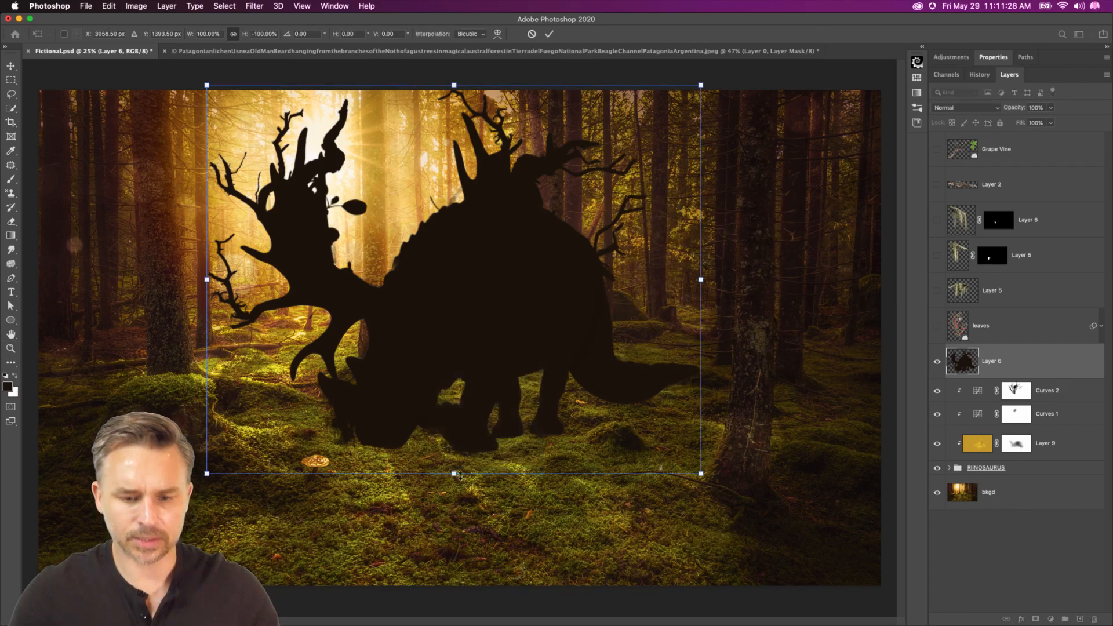
drag(374, 214, 387, 522)
key(Return)
key(i)
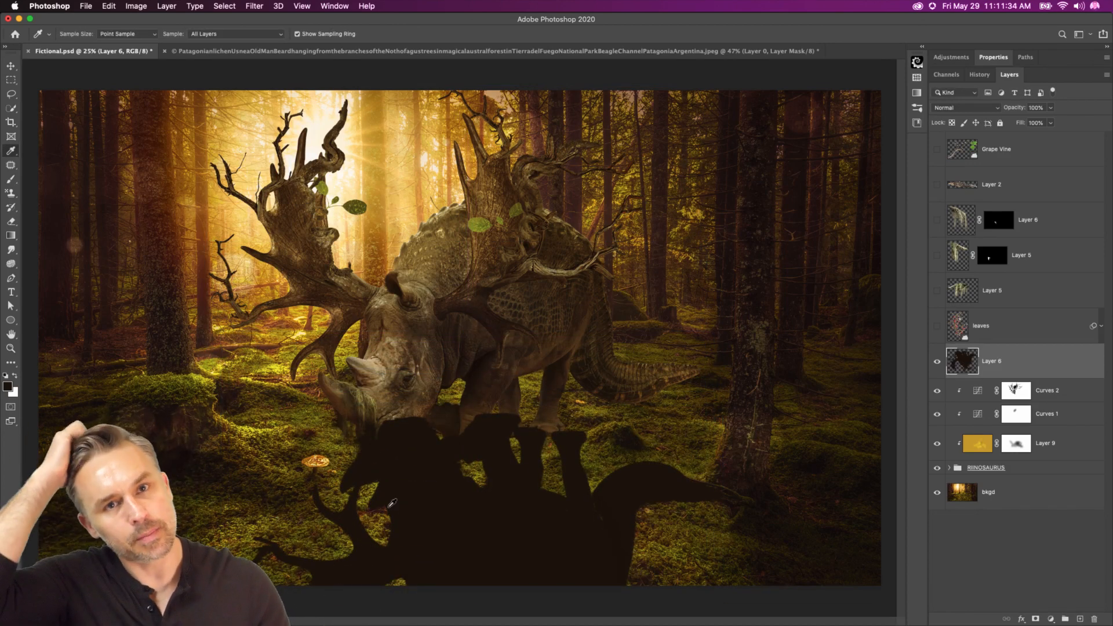
- Warp the flipped silhouette by raising its upper corner and curve handle on the tail side toward the creature's tail
click(105, 6)
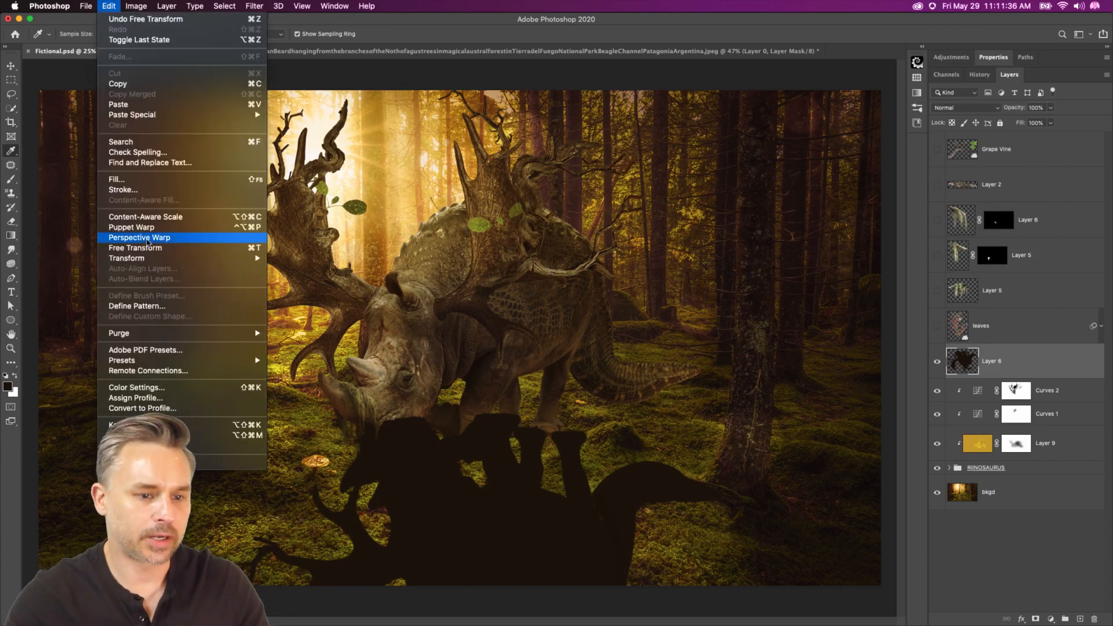
mouse_move(149, 263)
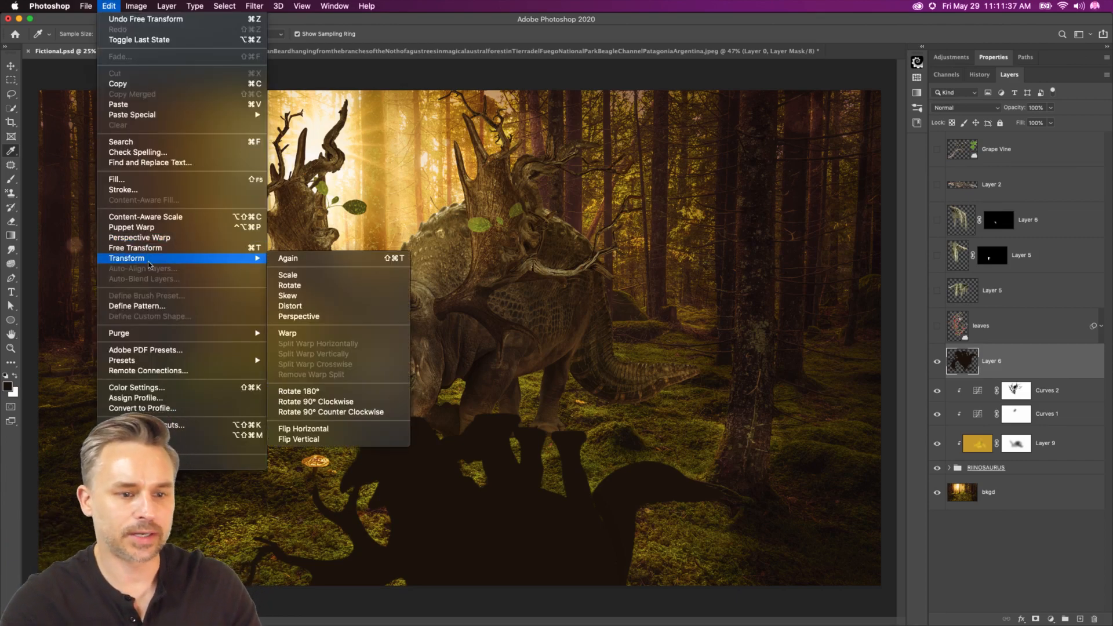
click(323, 333)
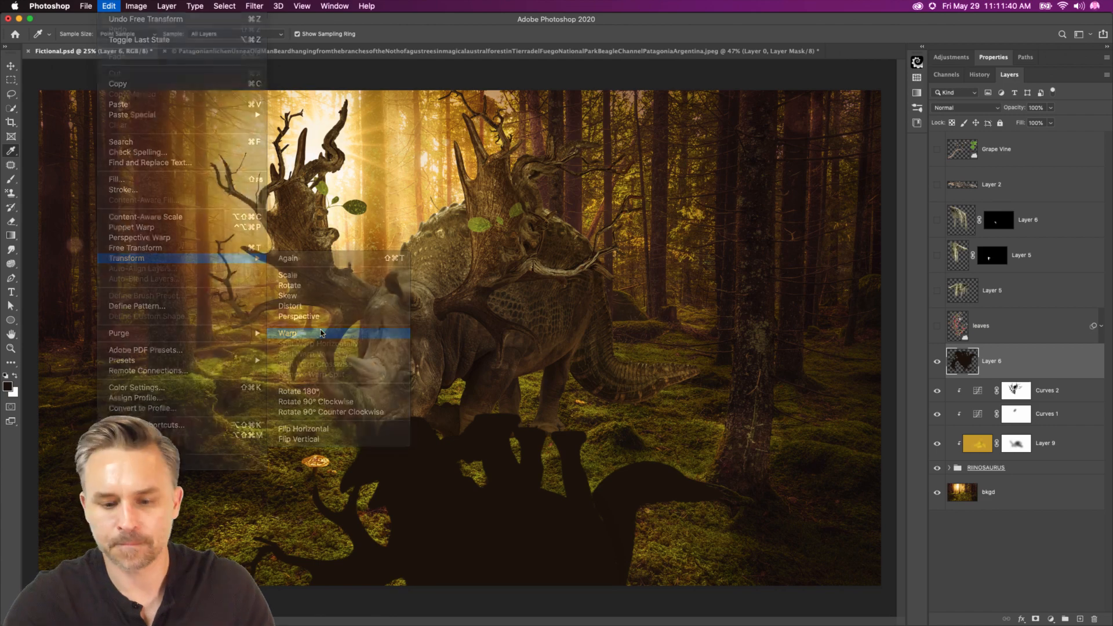
drag(725, 395, 707, 197)
drag(558, 392, 540, 338)
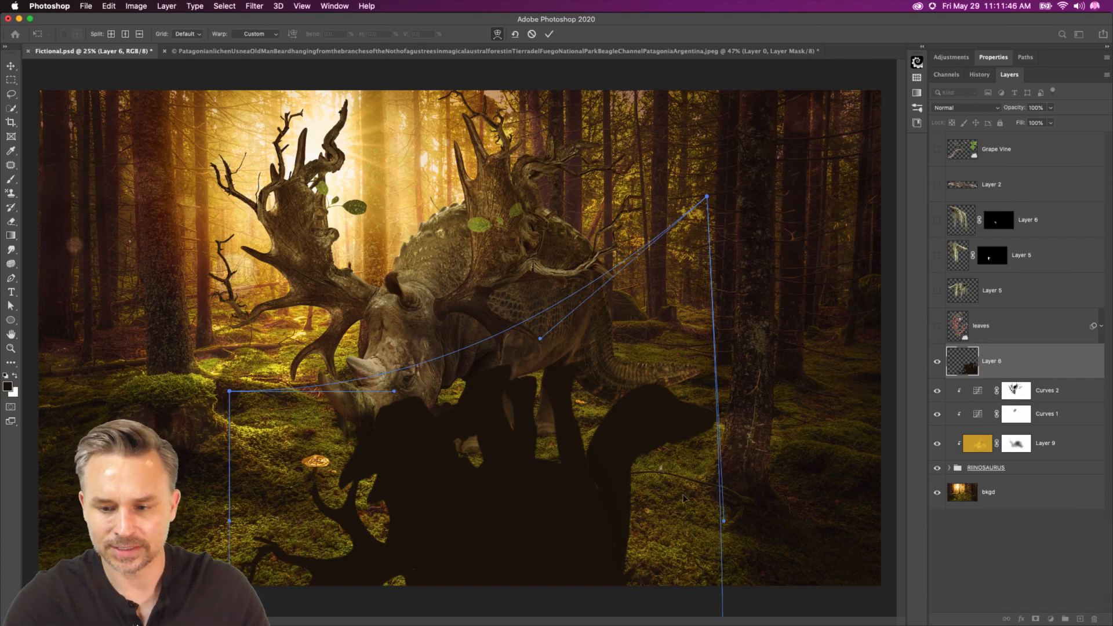
- Raise both lower corners and the lower edge handles of the warp to shorten the shadow's antlers and back
key(super+minus)
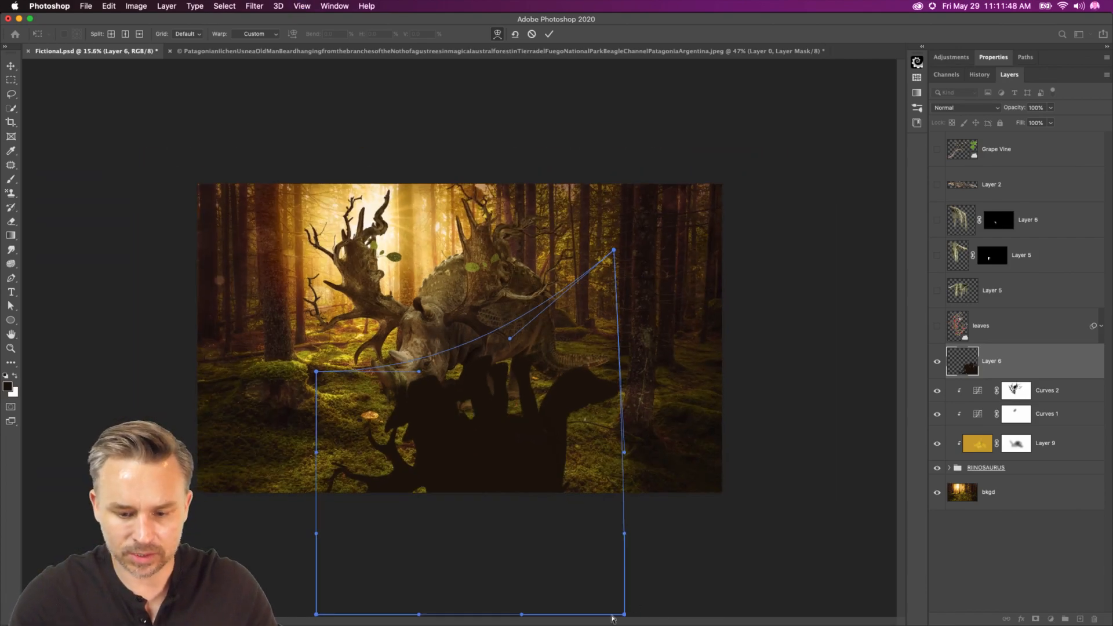
drag(626, 617, 627, 511)
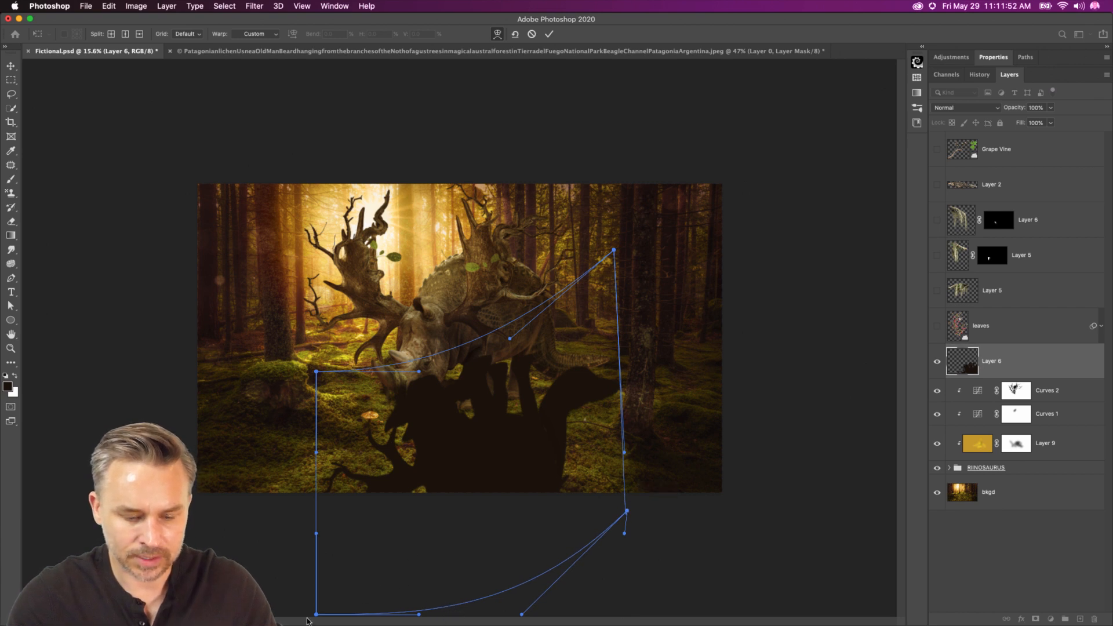
drag(316, 615, 332, 424)
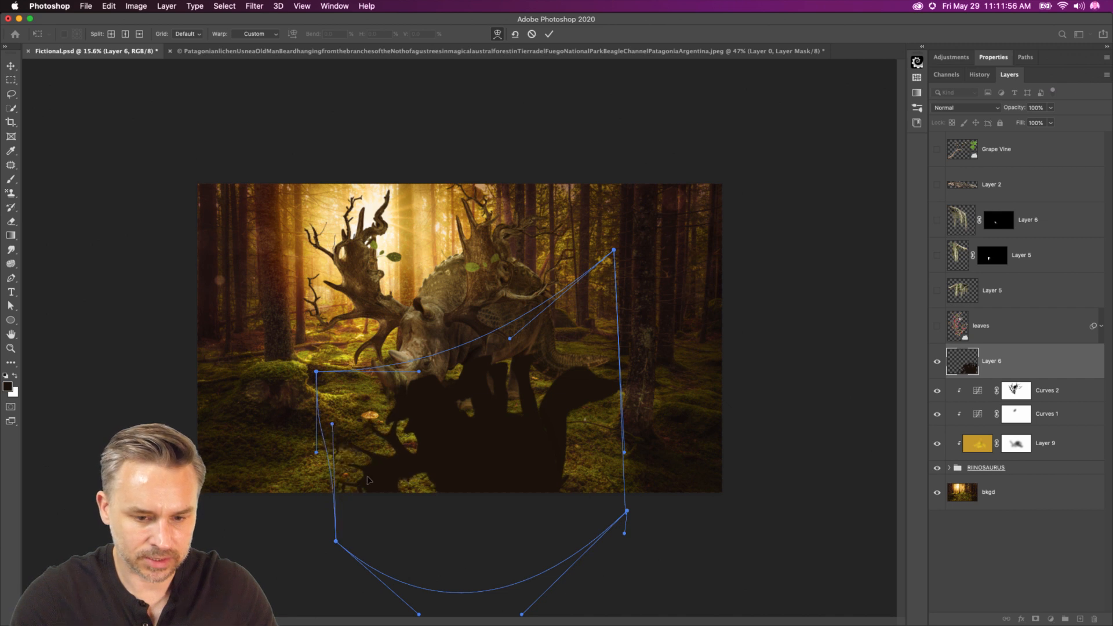
drag(520, 617, 529, 535)
drag(413, 575, 412, 533)
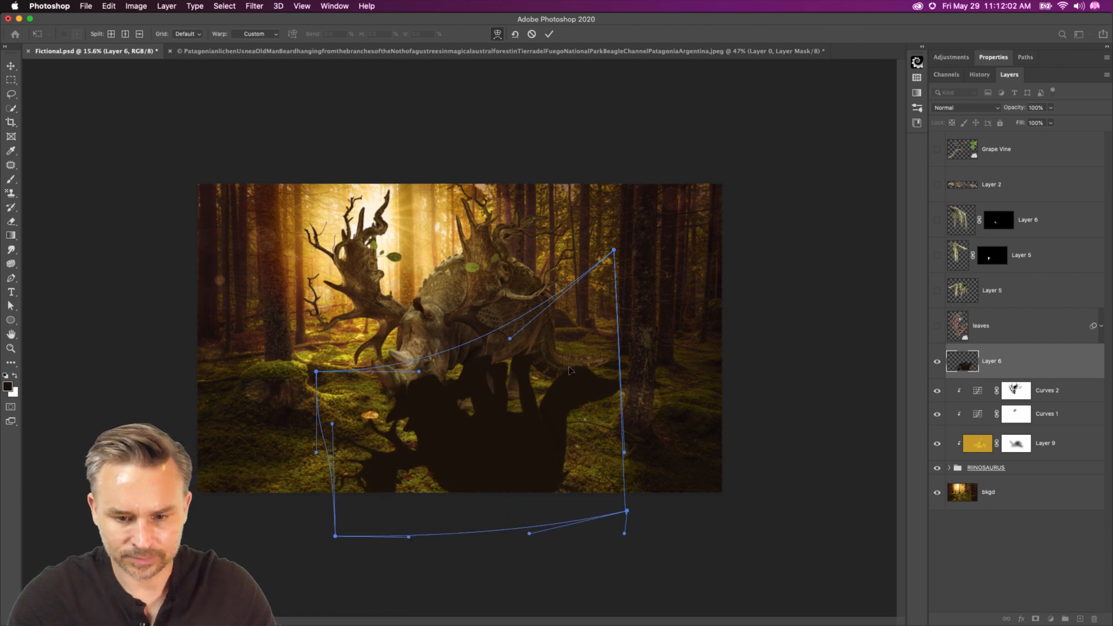
- Bend the warp's upper edge slightly down, raise the lower corner on the tail side further, and apply the warp
drag(486, 336, 489, 355)
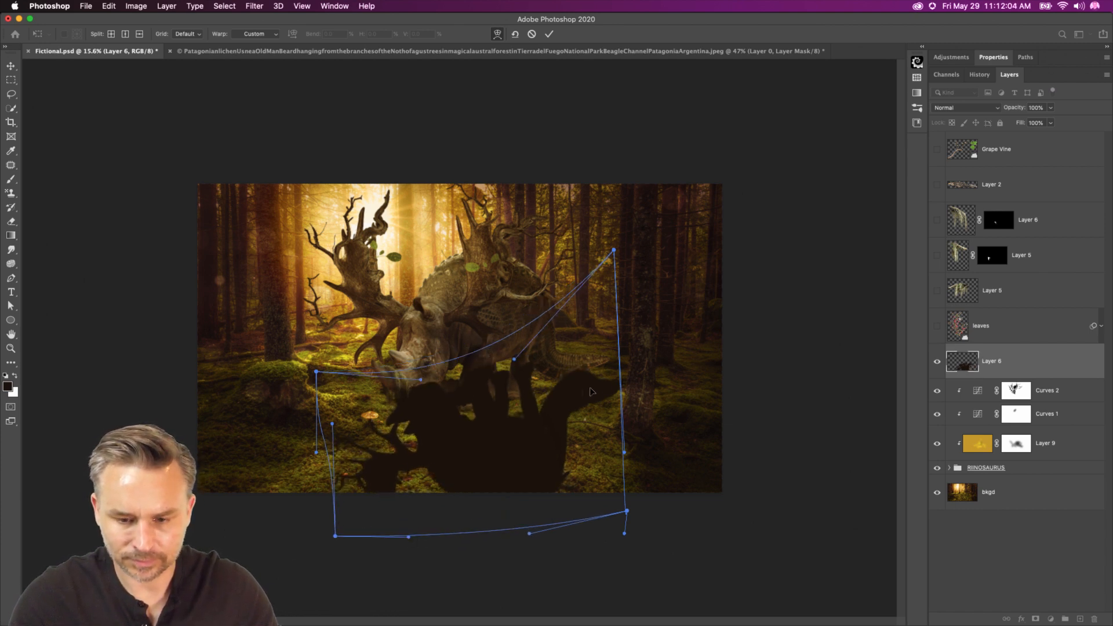
drag(627, 509, 628, 474)
drag(627, 536, 621, 448)
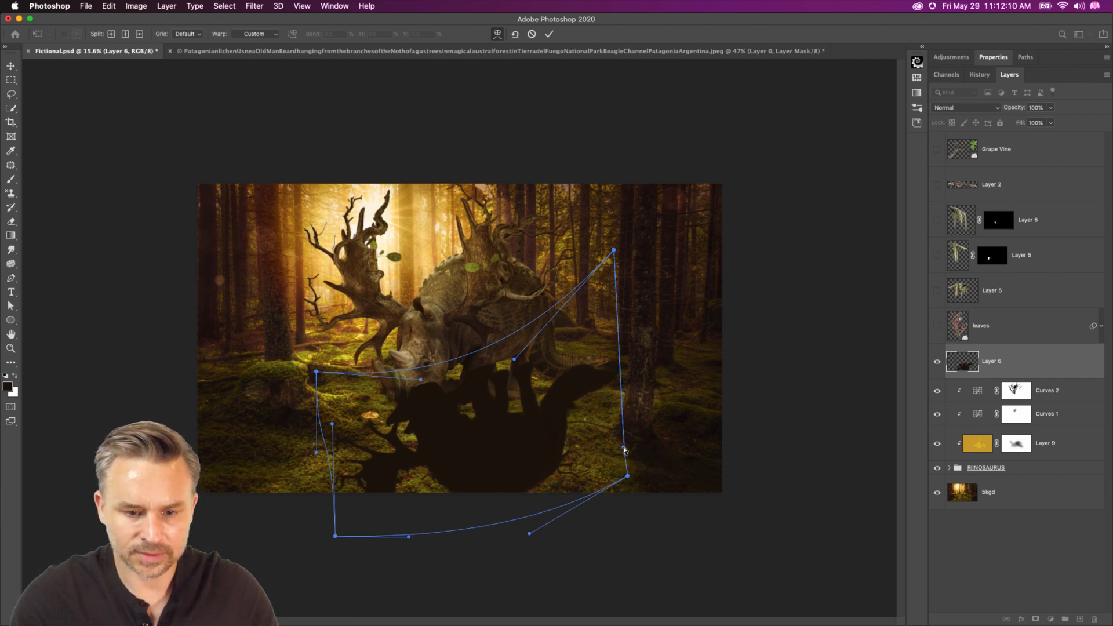
key(Return)
- Move the shadow layer beneath the RINOSAURUS group, directly above the bkgd layer
drag(993, 360, 1016, 481)
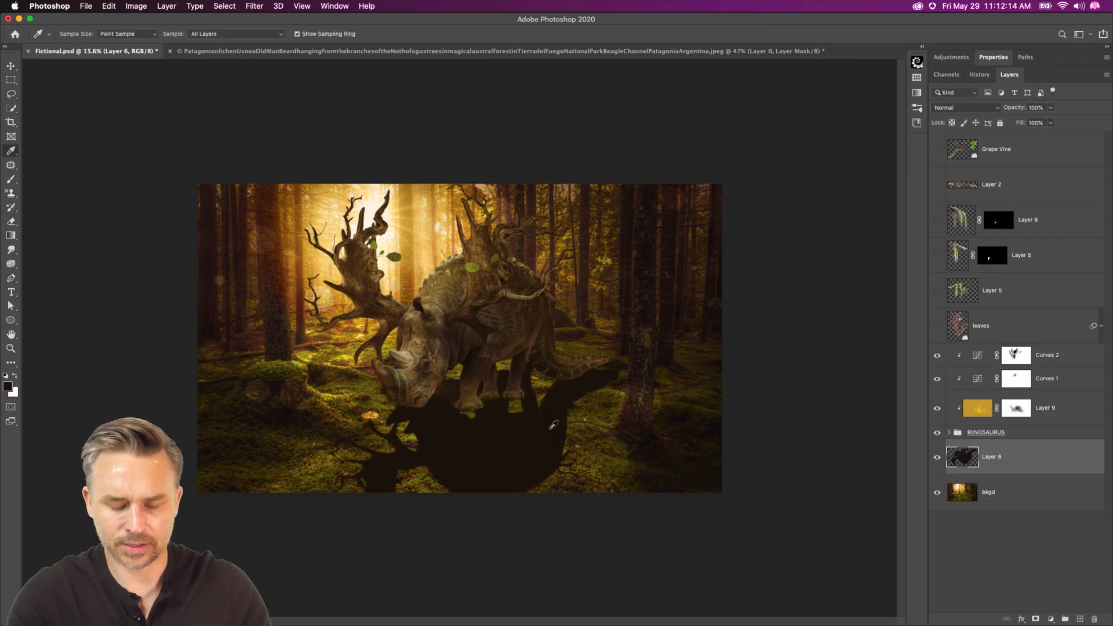
key(super+equal)
key(super+equal)
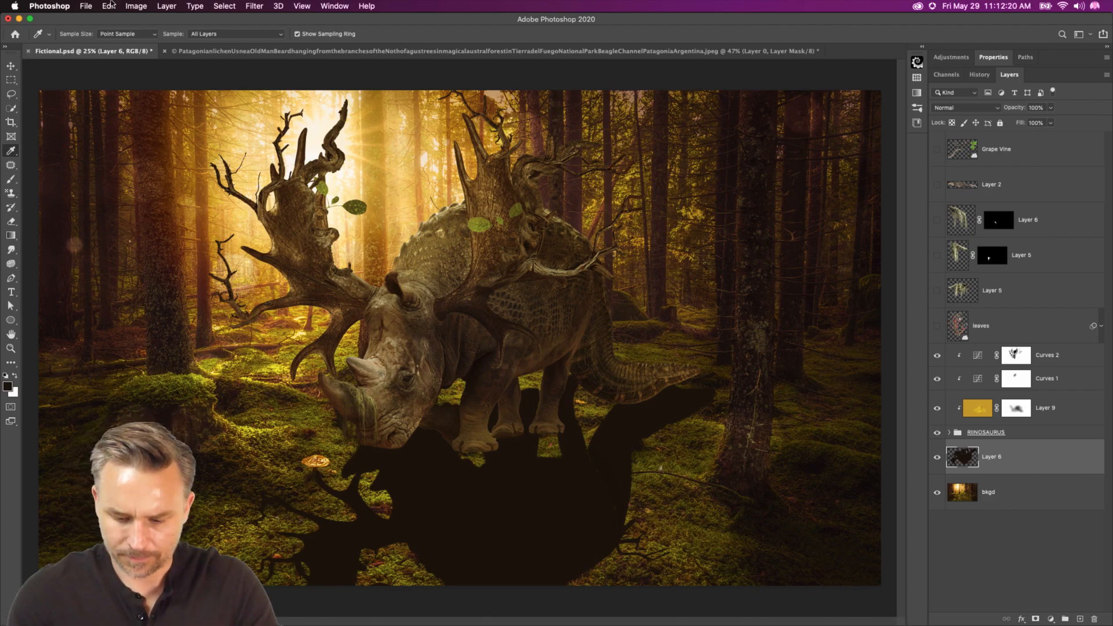
- Puppet Warp the shadow with pins holding the body in place, pulling its leg shadows down to meet the creature's feet
click(603, 479)
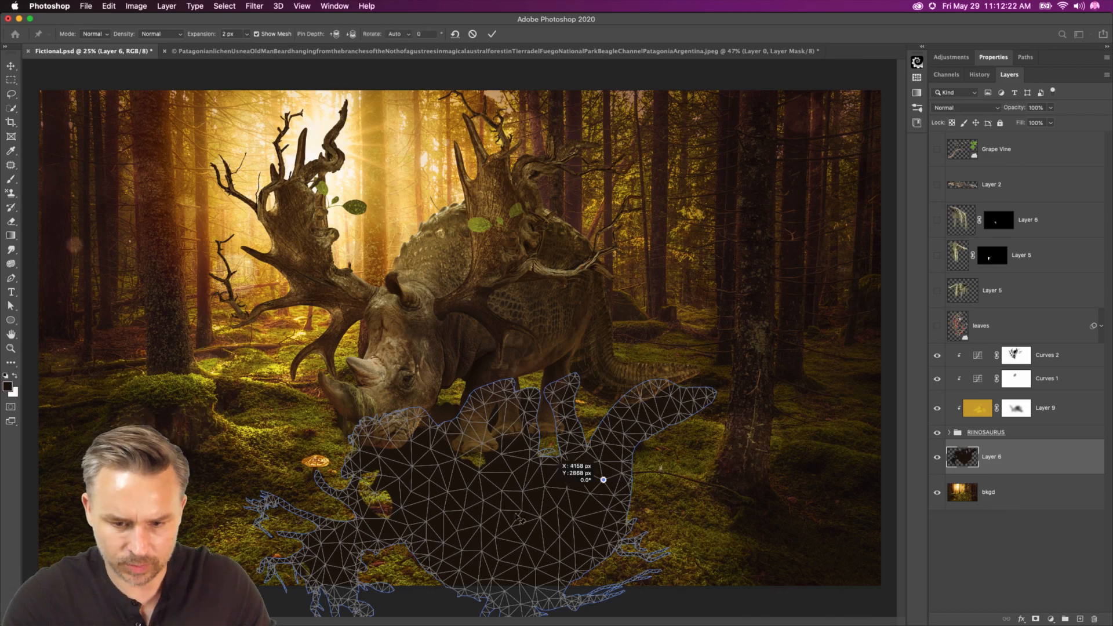
click(437, 515)
click(543, 479)
click(423, 460)
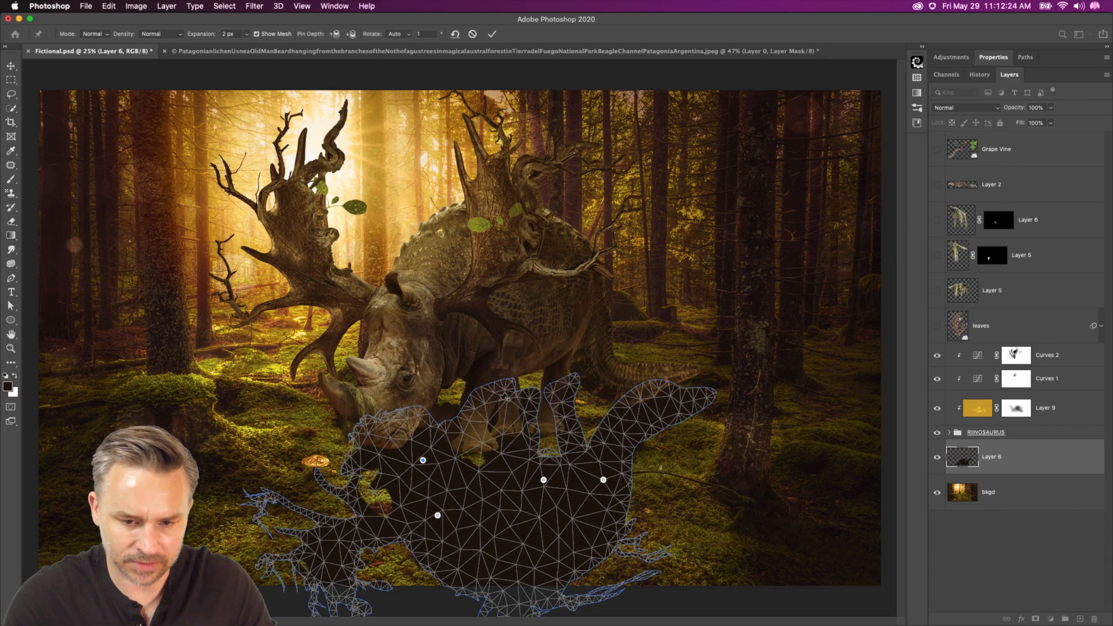
drag(499, 401, 490, 437)
click(559, 393)
drag(563, 421, 565, 430)
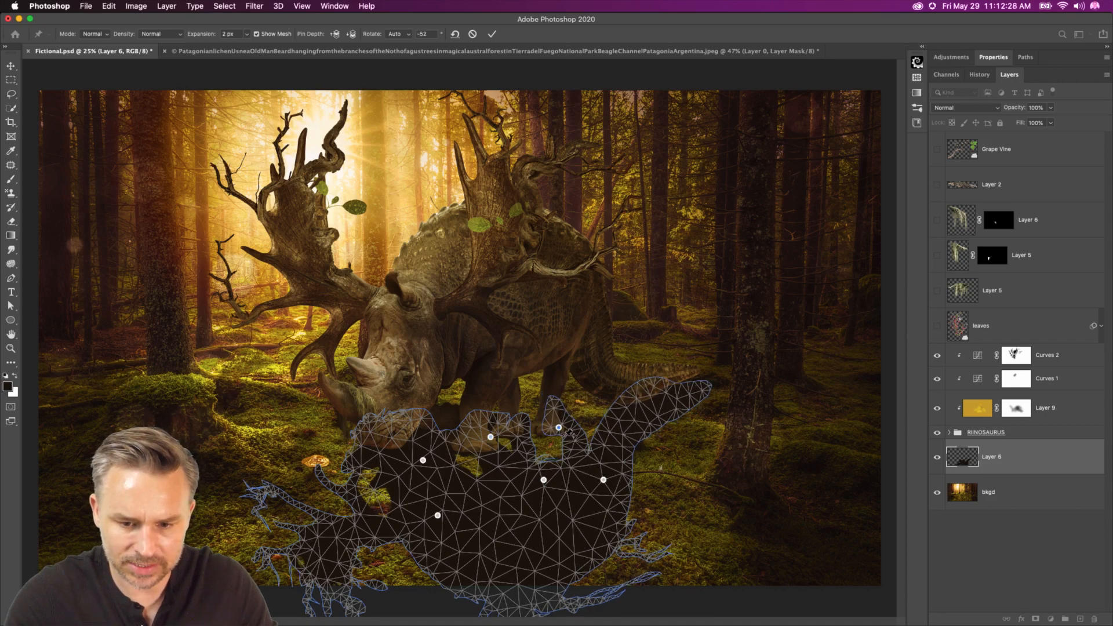
click(556, 441)
key(Return)
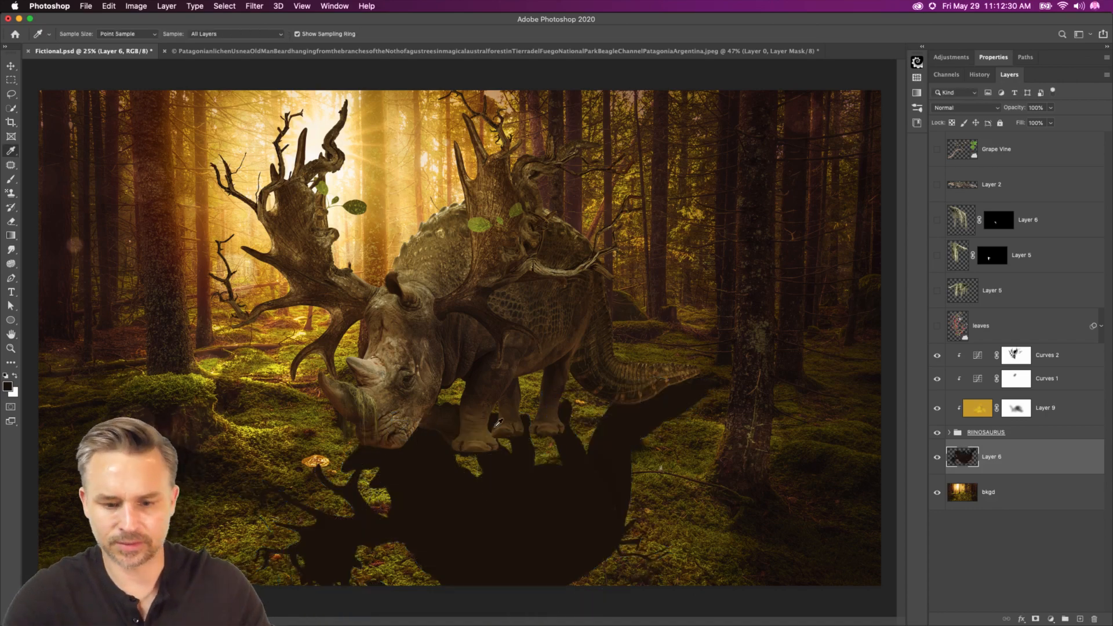
- Paint the gaps in the shadow beneath the creature's feet with a 250-pixel Soft Round brush
key(b)
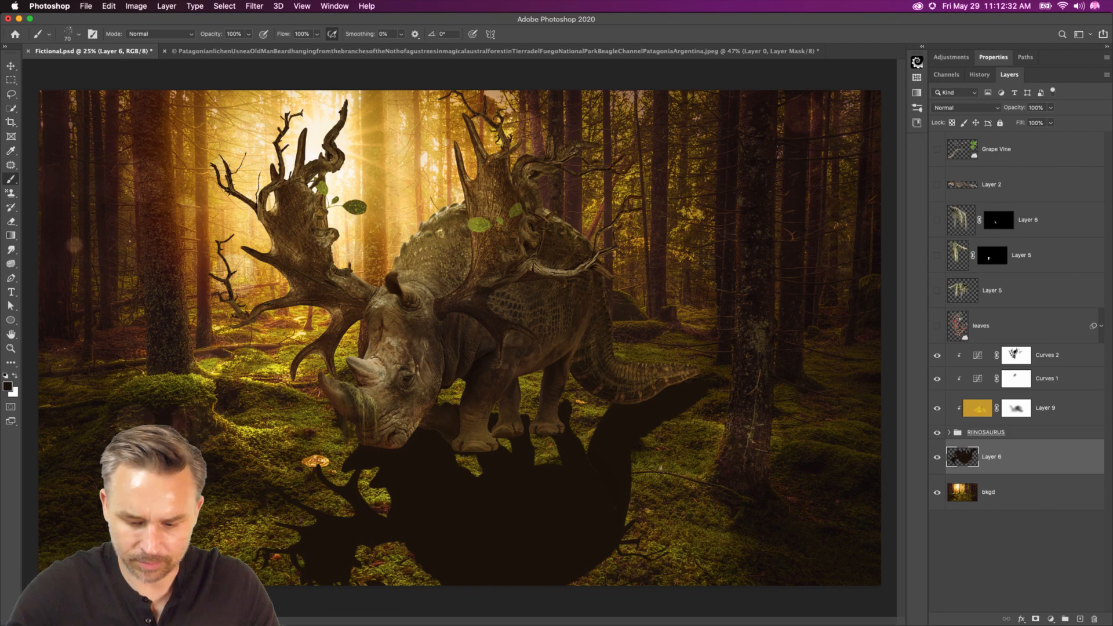
click(78, 36)
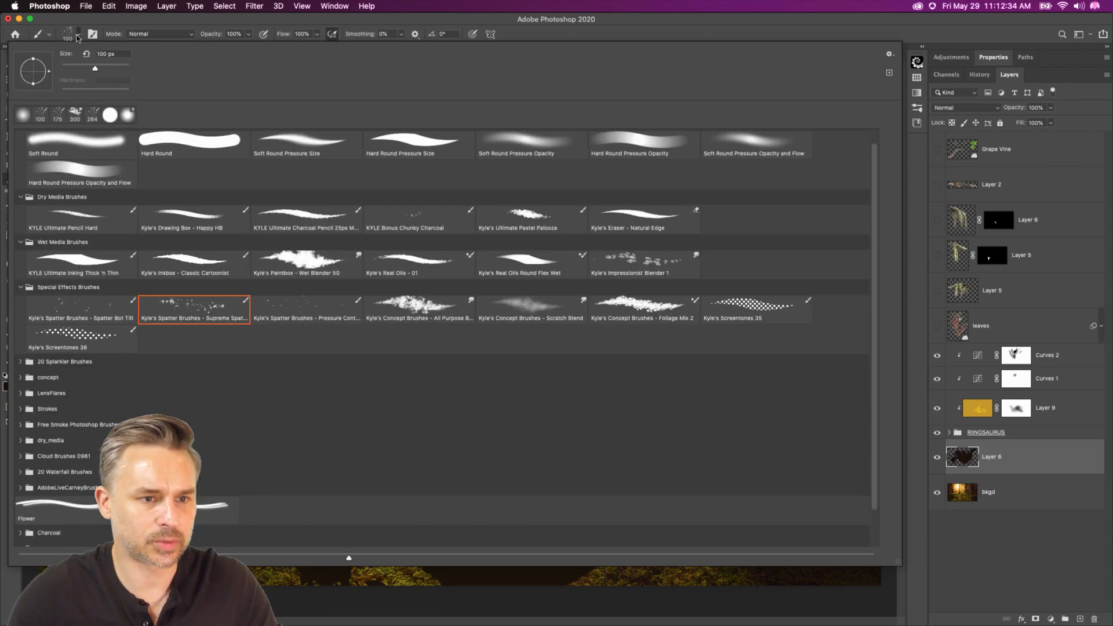
double_click(65, 148)
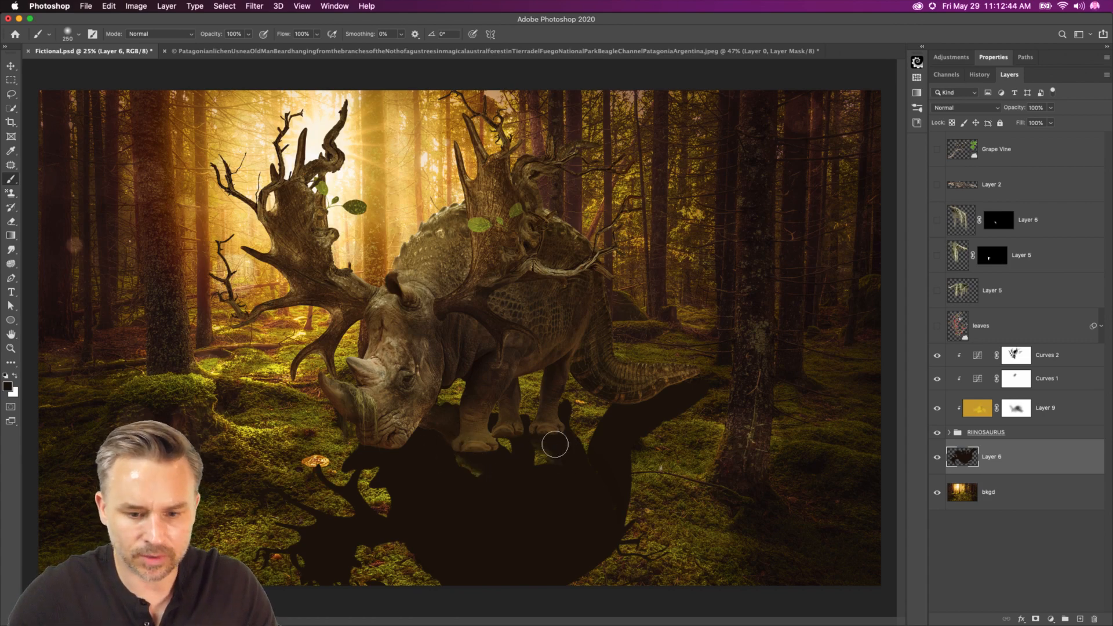
- Try the Blur tool with a 700-pixel brush on the shadow's antler tips
click(10, 222)
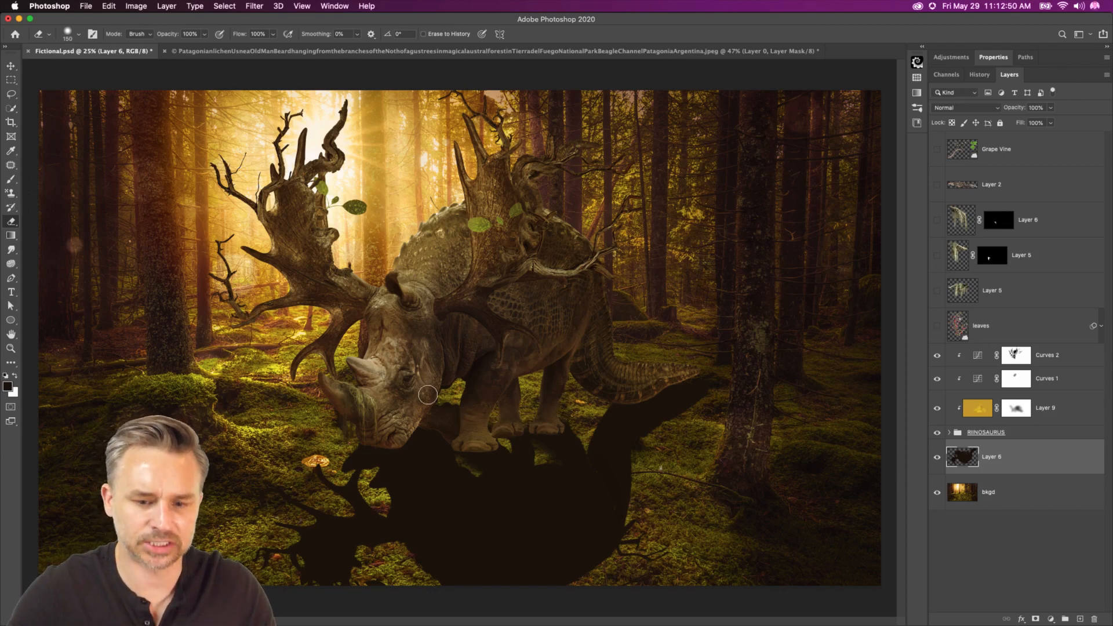
click(11, 250)
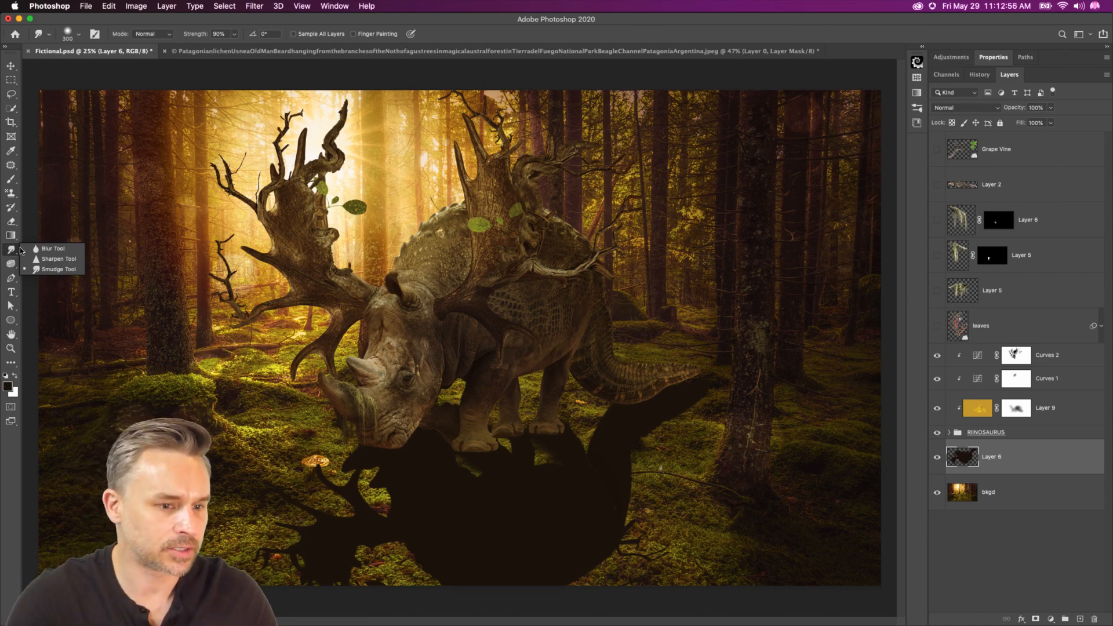
click(24, 249)
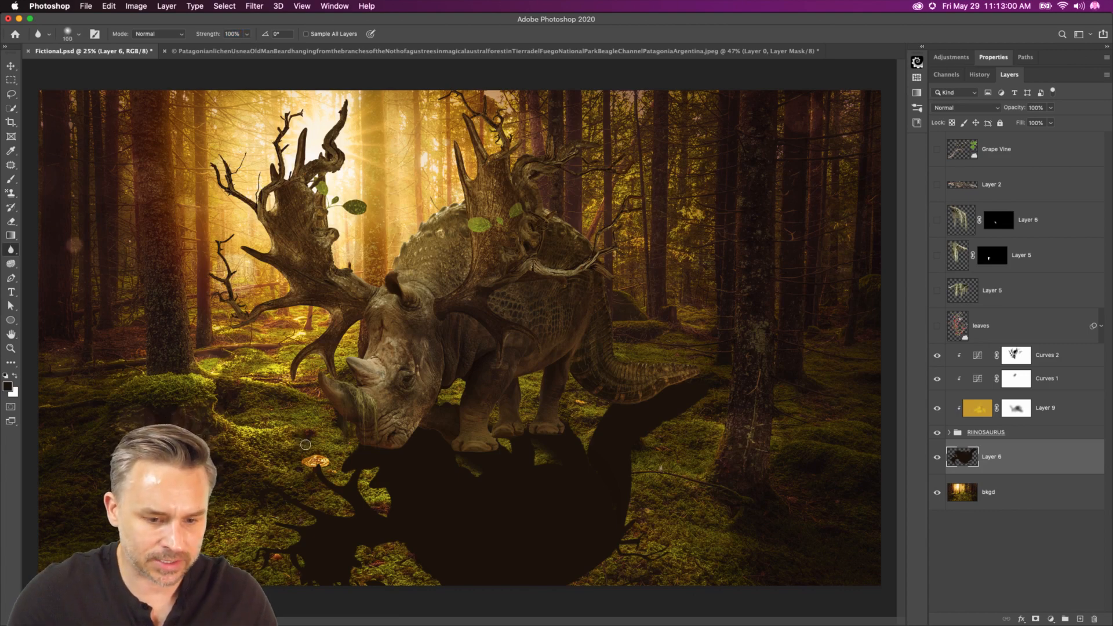
key(bracketright)
key(bracketright)
key(bracketright)
key(bracketright)
key(bracketright)
key(bracketright)
key(bracketright)
key(bracketright)
key(bracketright)
key(bracketright)
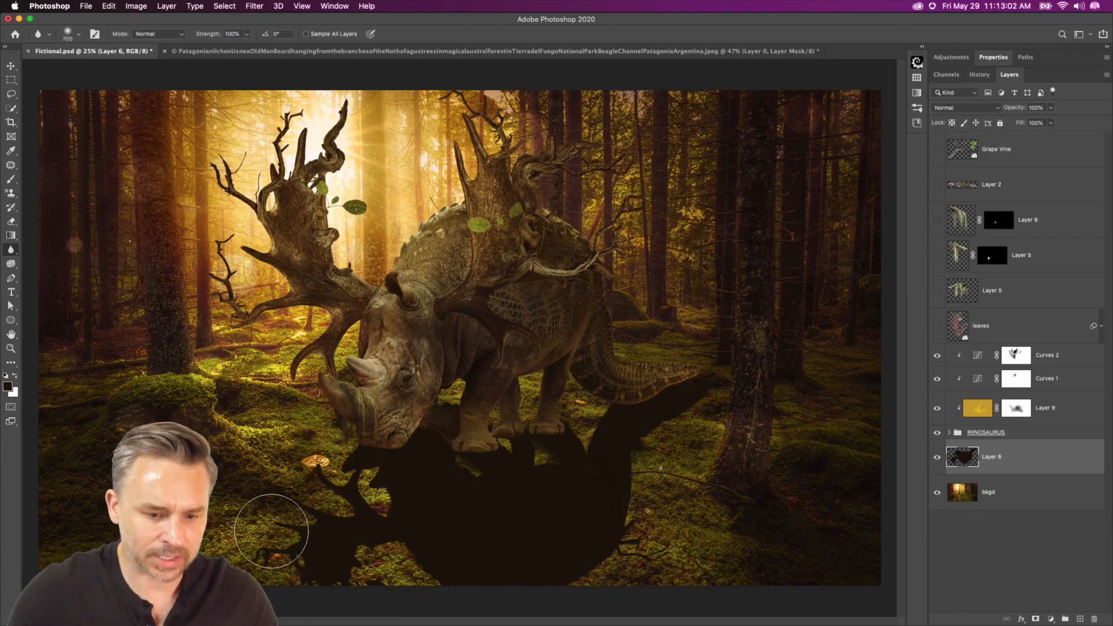
- Smudge the edges of the shadow's antlers and back with a 600-pixel Smudge tool at 90% strength
drag(11, 251, 13, 253)
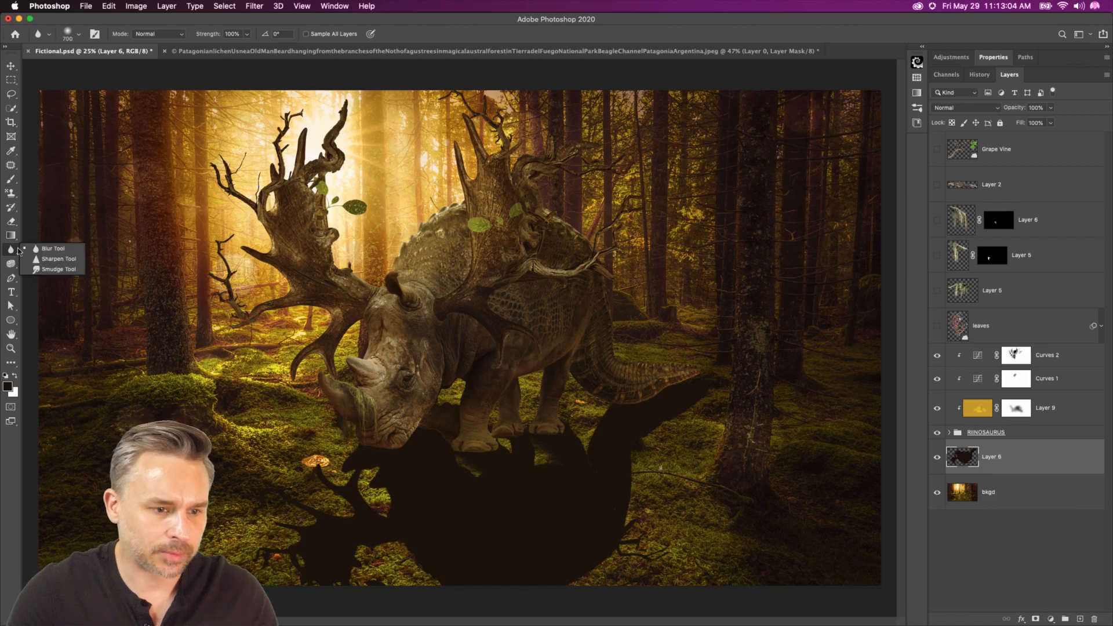
click(43, 277)
key(bracketright)
drag(281, 545, 298, 544)
mouse_move(263, 497)
mouse_down()
mouse_move(254, 517)
mouse_move(303, 522)
mouse_move(388, 559)
mouse_move(368, 531)
mouse_move(390, 547)
mouse_move(377, 552)
mouse_up()
mouse_move(503, 554)
mouse_down()
mouse_move(666, 557)
mouse_move(648, 544)
mouse_move(661, 516)
mouse_move(652, 523)
mouse_move(673, 563)
mouse_move(632, 596)
mouse_move(589, 571)
mouse_up()
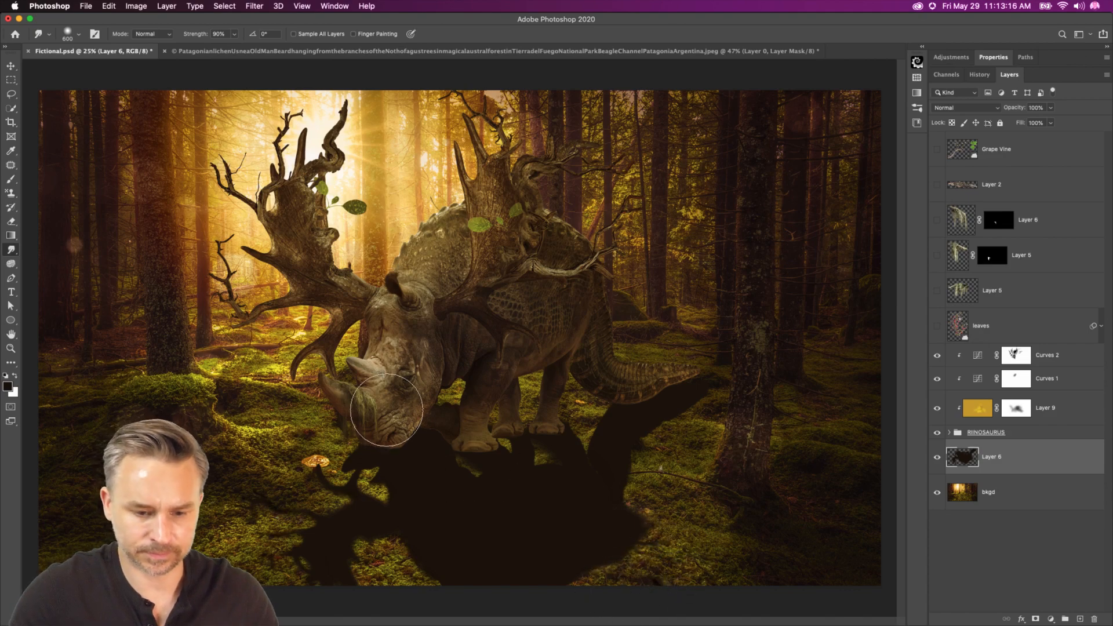
- Enlarge the Smudge brush to 1000 pixels and smudge the shadow's edge beneath the creature's head
key(bracketright)
key(bracketright)
key(bracketright)
key(bracketright)
mouse_move(378, 438)
mouse_down()
mouse_move(392, 463)
mouse_move(379, 382)
mouse_move(398, 396)
mouse_move(384, 425)
mouse_move(491, 391)
mouse_move(420, 423)
mouse_up()
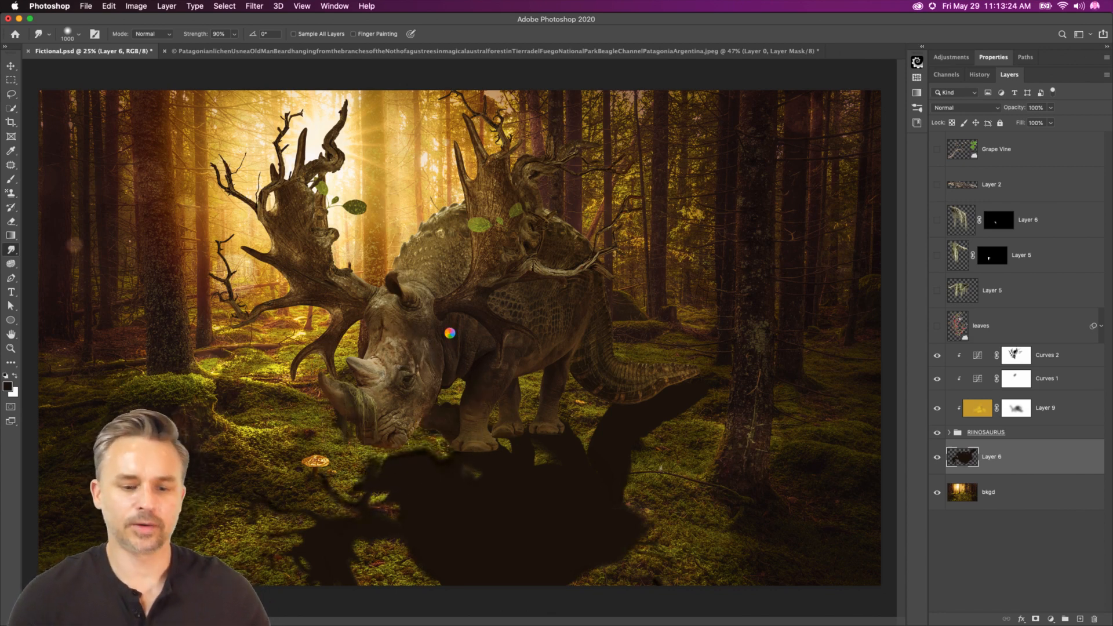
- Reduce the Smudge brush to 300 pixels, try the shadow layer at 64% opacity, and restore it to 100%
key(bracketleft)
key(bracketleft)
key(bracketleft)
key(bracketleft)
key(bracketleft)
key(bracketleft)
key(bracketleft)
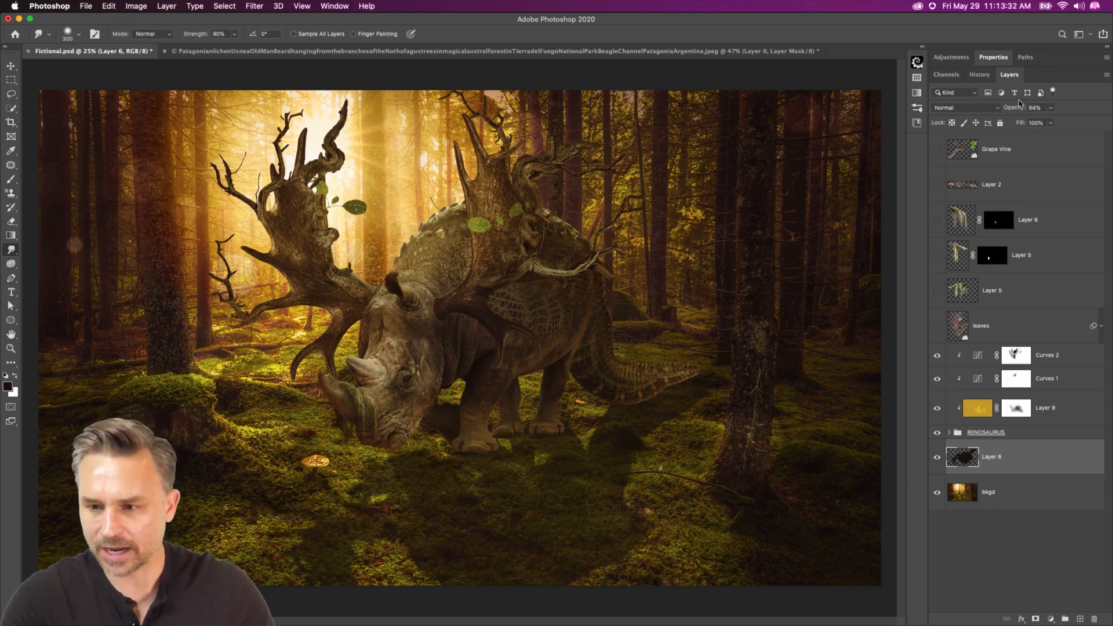
key(Return)
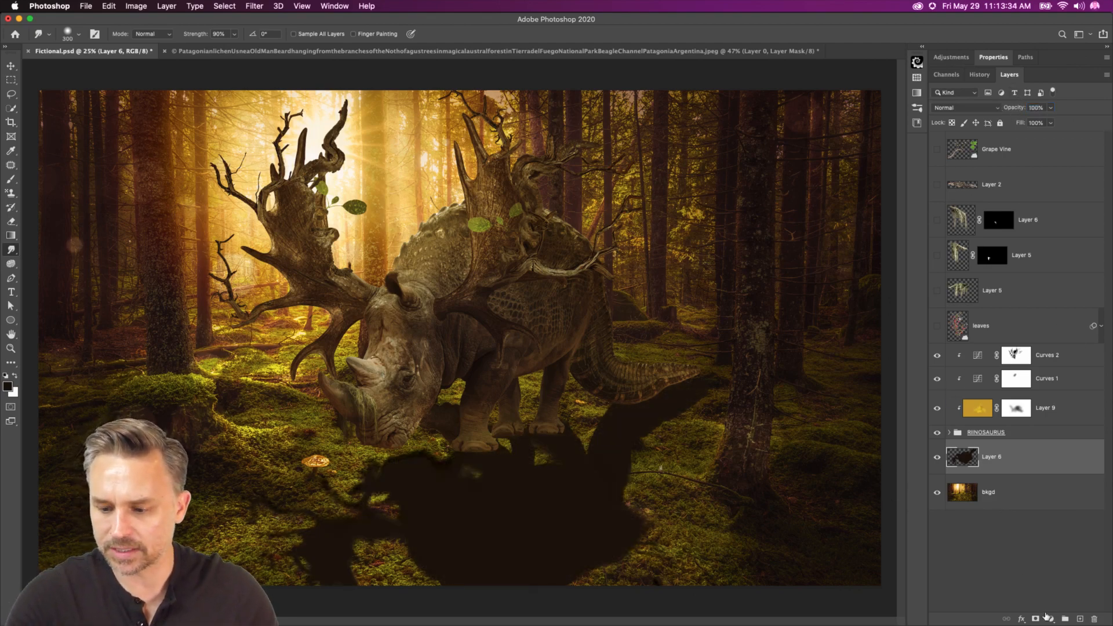
- Add a layer mask to the shadow layer and enlarge the soft black brush to 1400 pixels for masking
click(1036, 619)
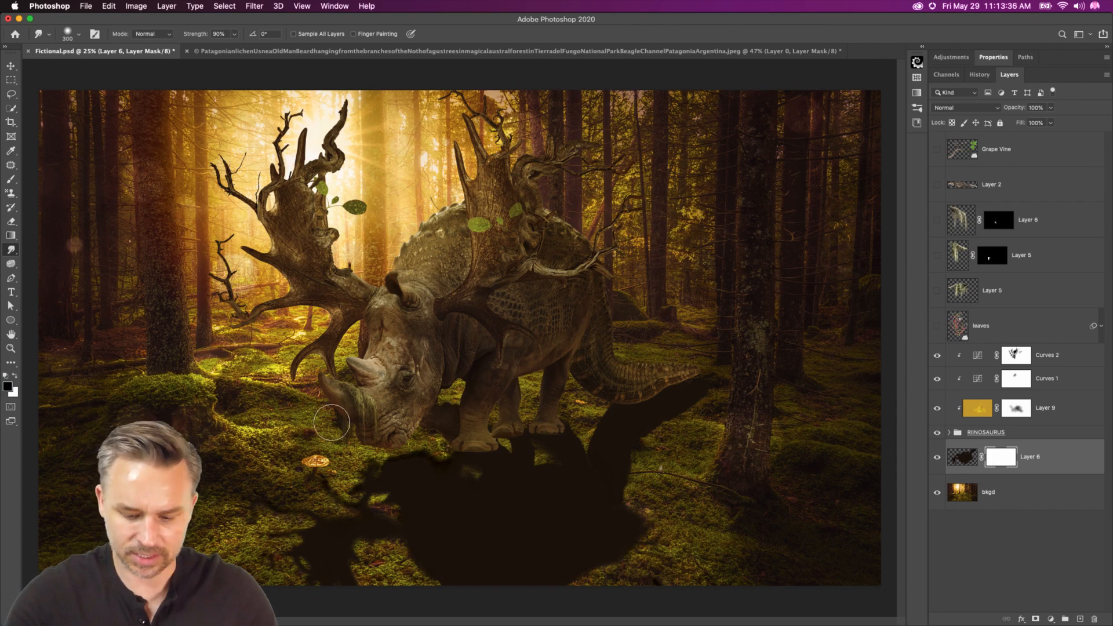
key(b)
key(])
key(])
key(])
key(])
key(])
key(])
key(])
key(])
key(])
key(])
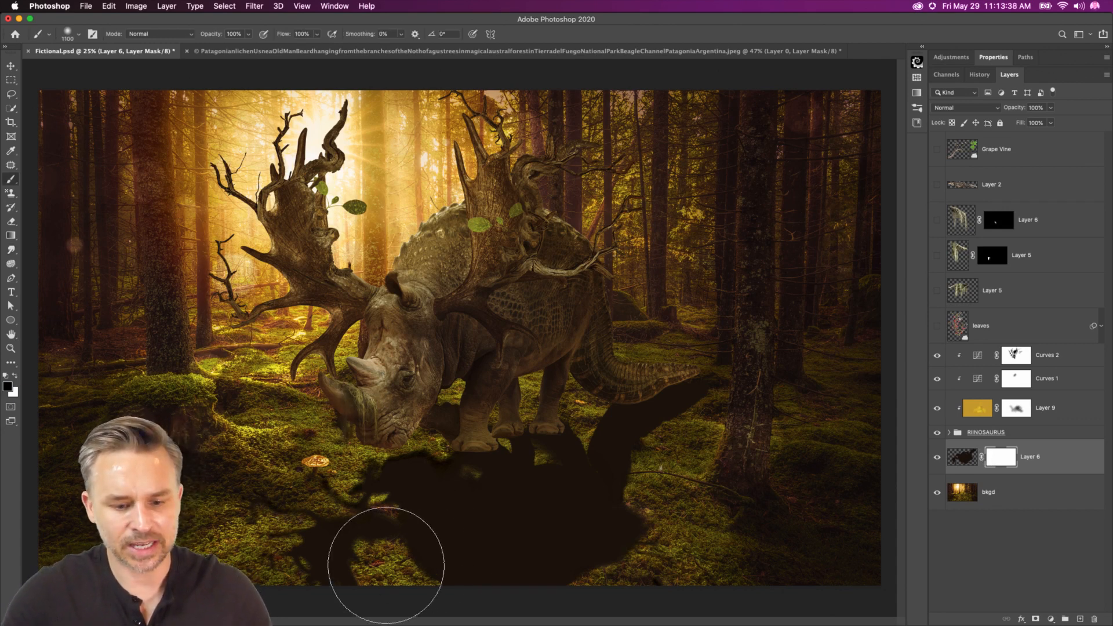
- Try masking the shadow's lower part with a full-flow stroke, undo it, and set the brush flow to 15%
drag(394, 568, 721, 555)
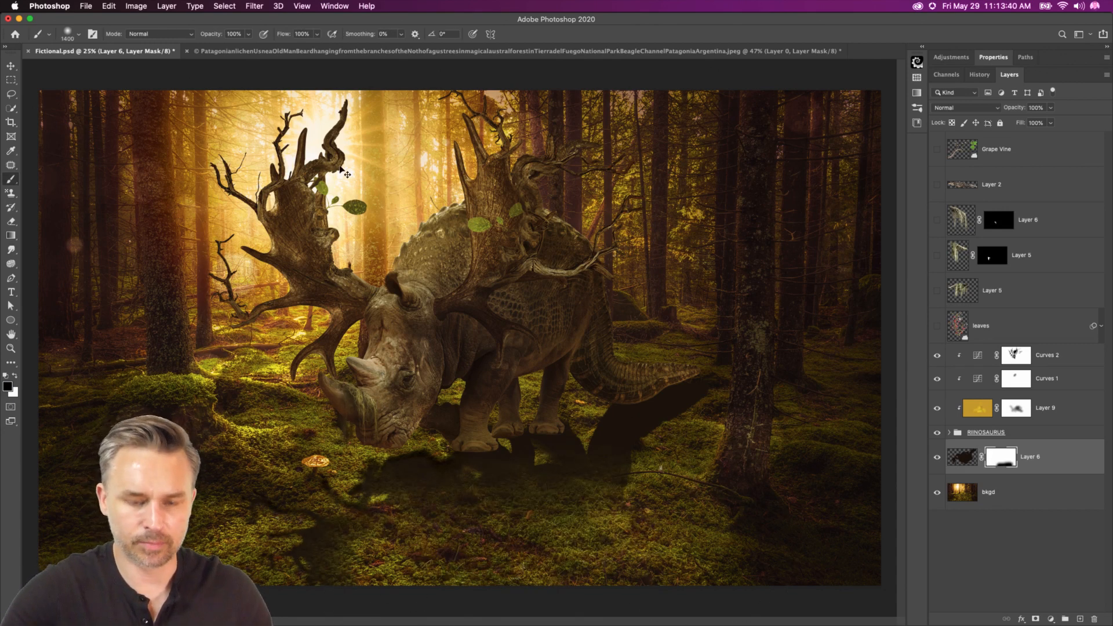
key(super+z)
drag(278, 36, 239, 34)
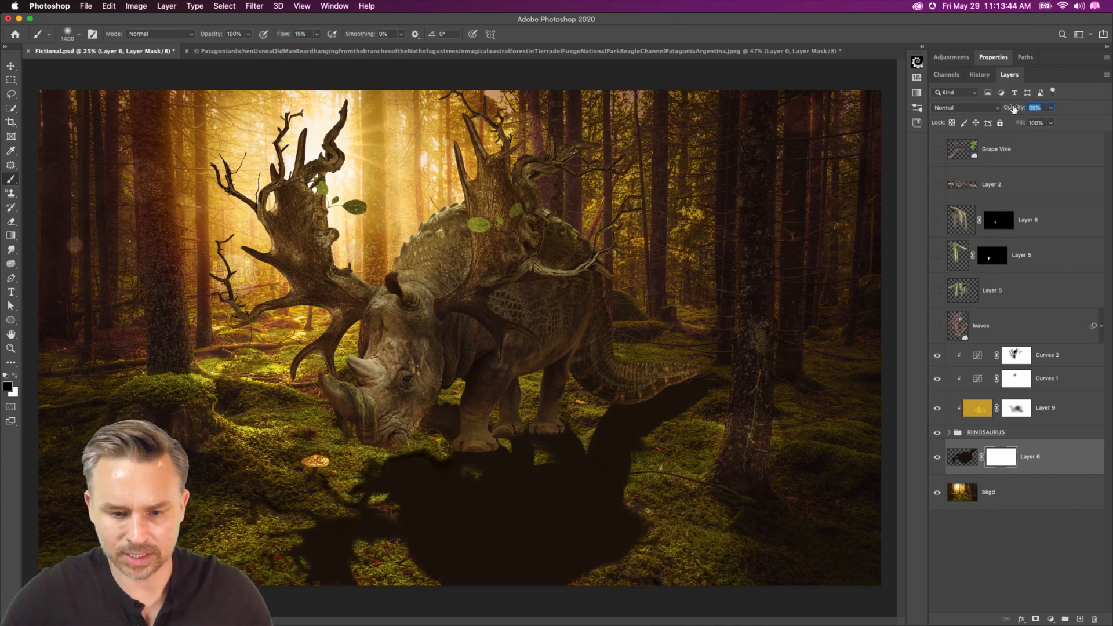
- Set the shadow layer's opacity to 78% and fade the shadow's lower right part on its mask, reducing the soft brush to 1100 pixels
drag(1014, 110, 1009, 110)
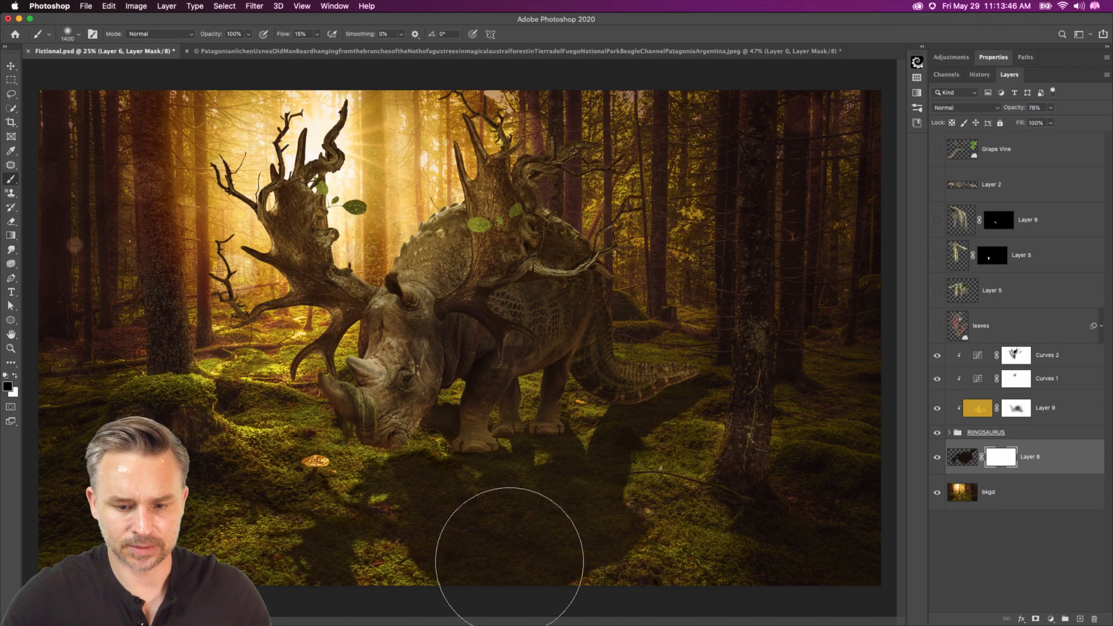
mouse_move(527, 534)
mouse_down()
mouse_move(428, 551)
mouse_move(371, 579)
mouse_move(564, 603)
mouse_move(435, 586)
mouse_move(573, 597)
mouse_move(620, 541)
mouse_move(698, 487)
mouse_move(686, 461)
mouse_up()
key(bracketleft)
key(bracketleft)
key(bracketleft)
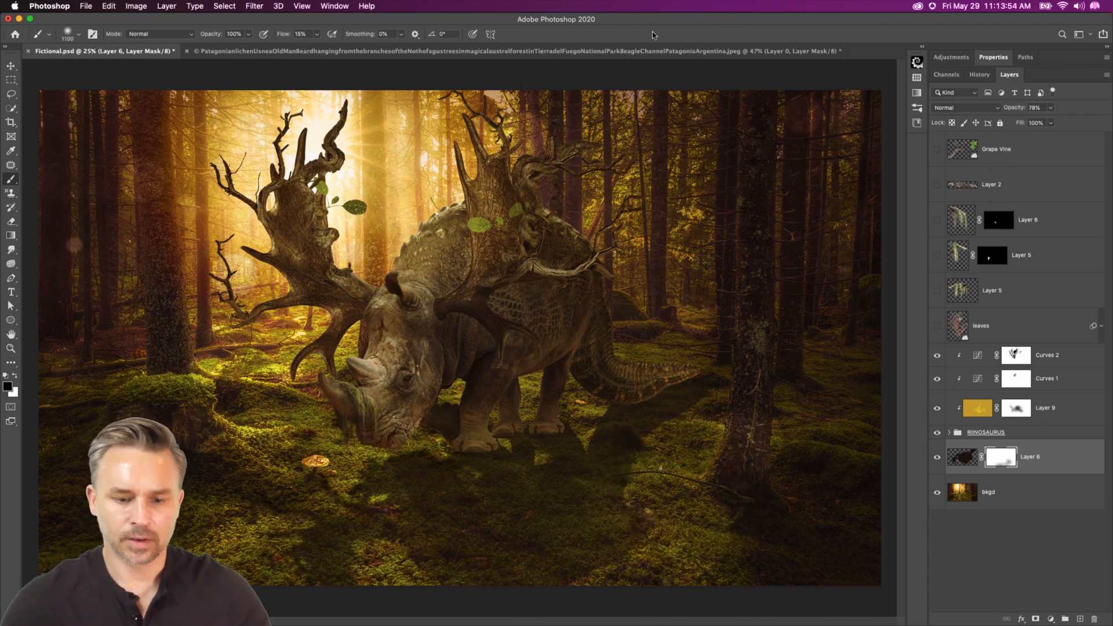
- Target the shadow layer's image instead of its mask, choose the Smudge tool, and enlarge its brush to 600 pixels
click(956, 461)
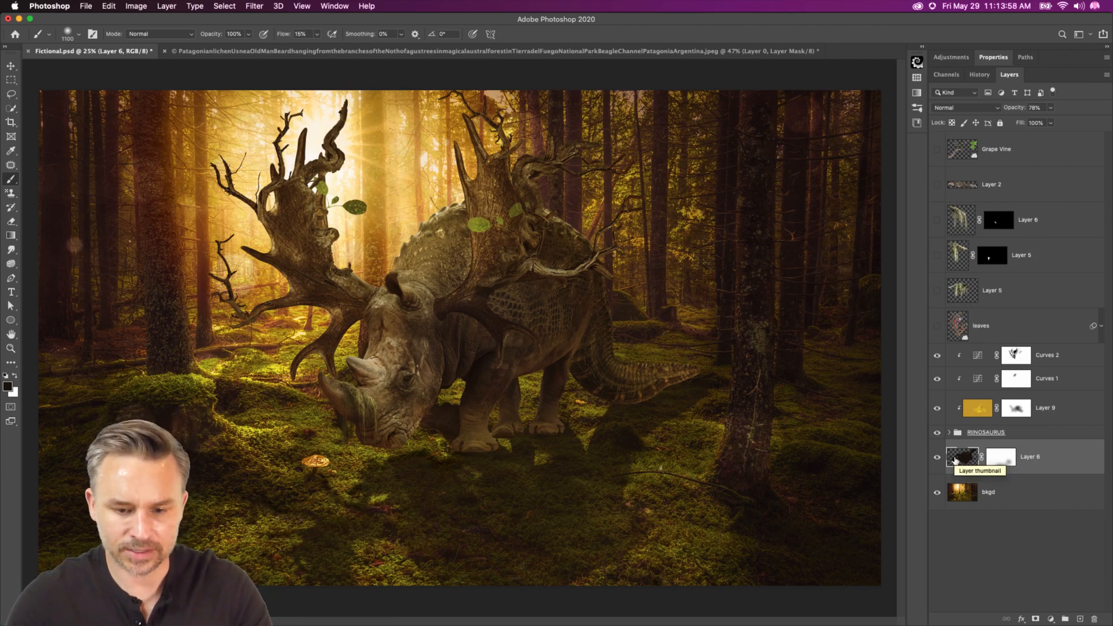
click(6, 250)
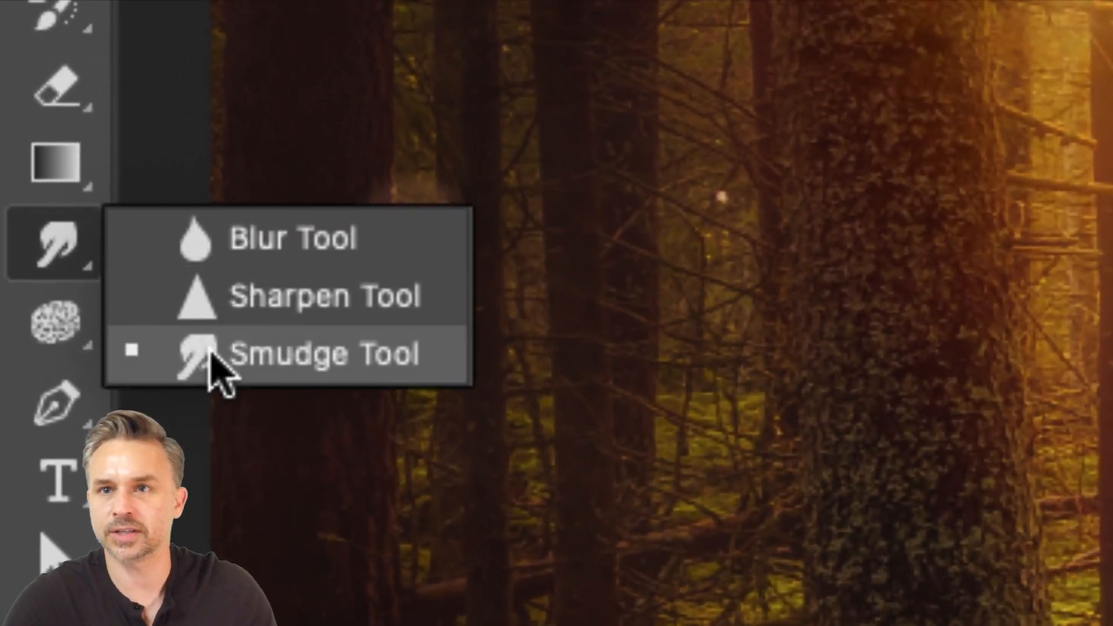
click(40, 235)
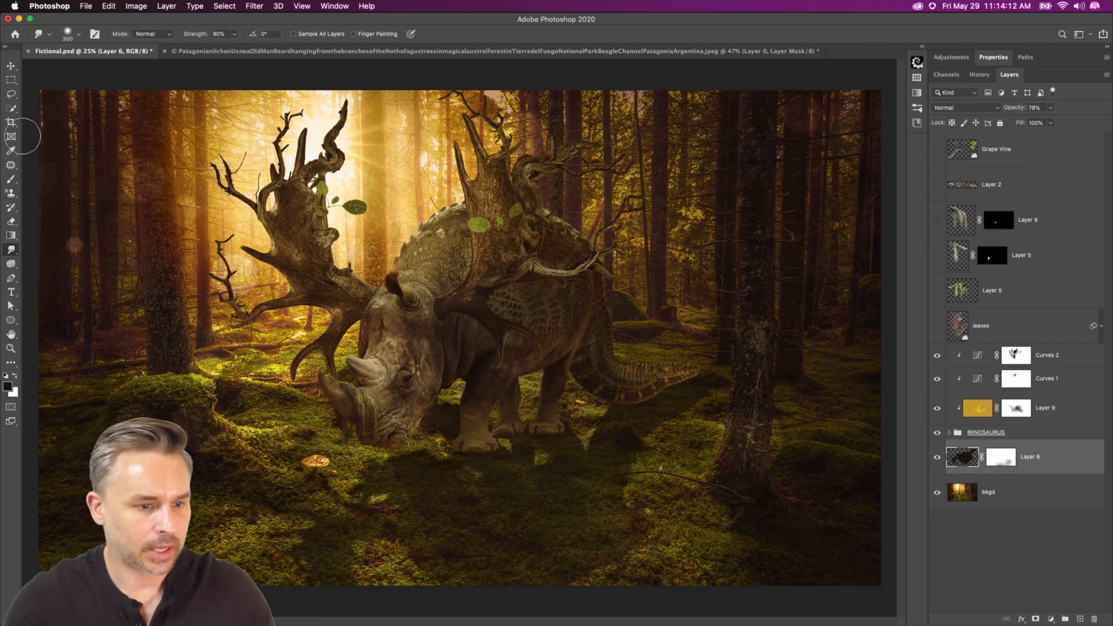
key(bracketright)
key(bracketright)
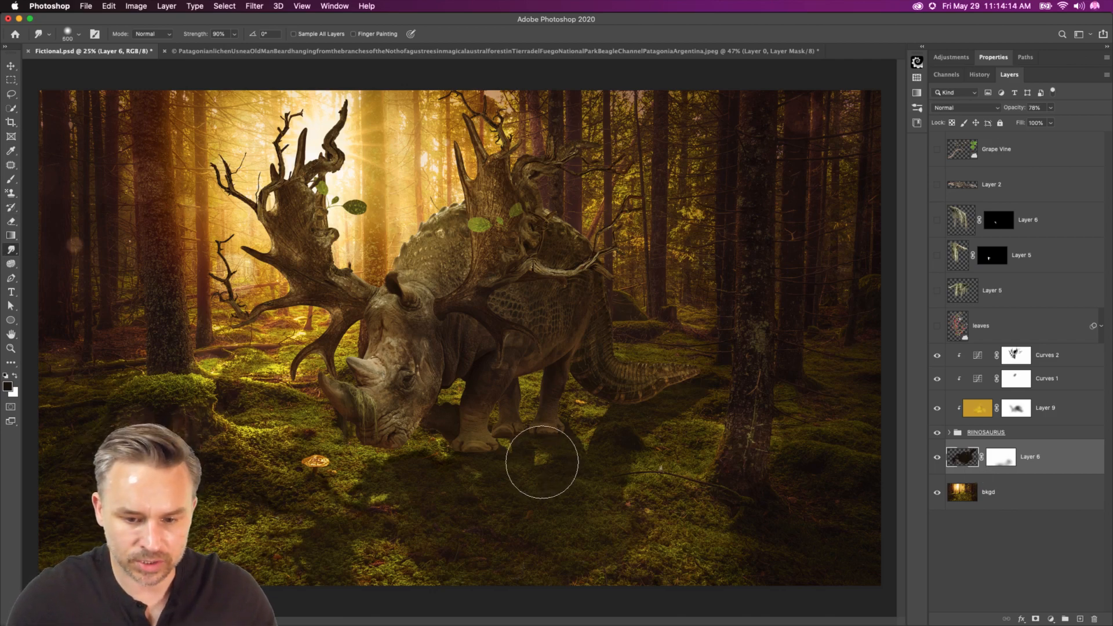
key(bracketright)
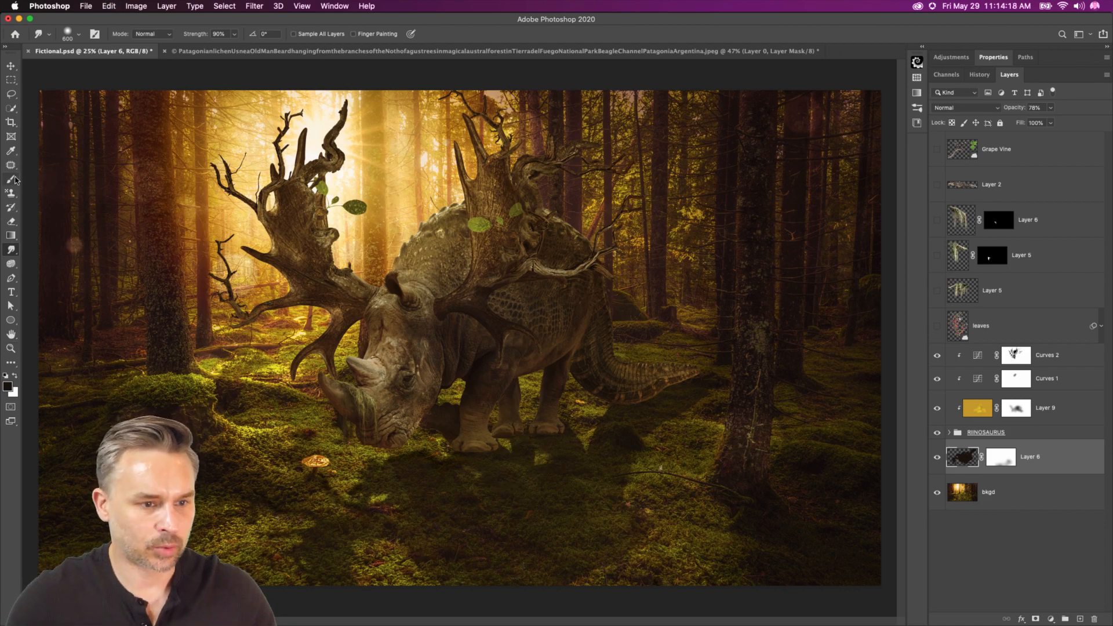
- Switch to the soft black Brush and reduce its size to 150 pixels
click(7, 223)
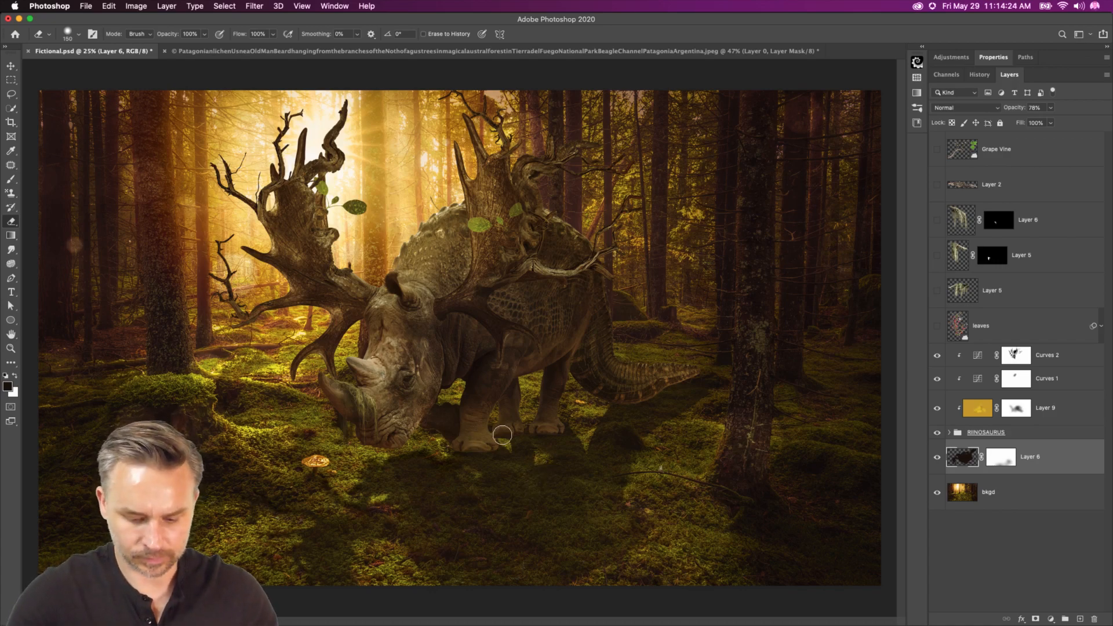
key(b)
key(bracketleft)
key(bracketleft)
key(bracketleft)
key(bracketleft)
key(bracketleft)
key(bracketleft)
key(bracketleft)
key(bracketleft)
key(bracketleft)
key(bracketleft)
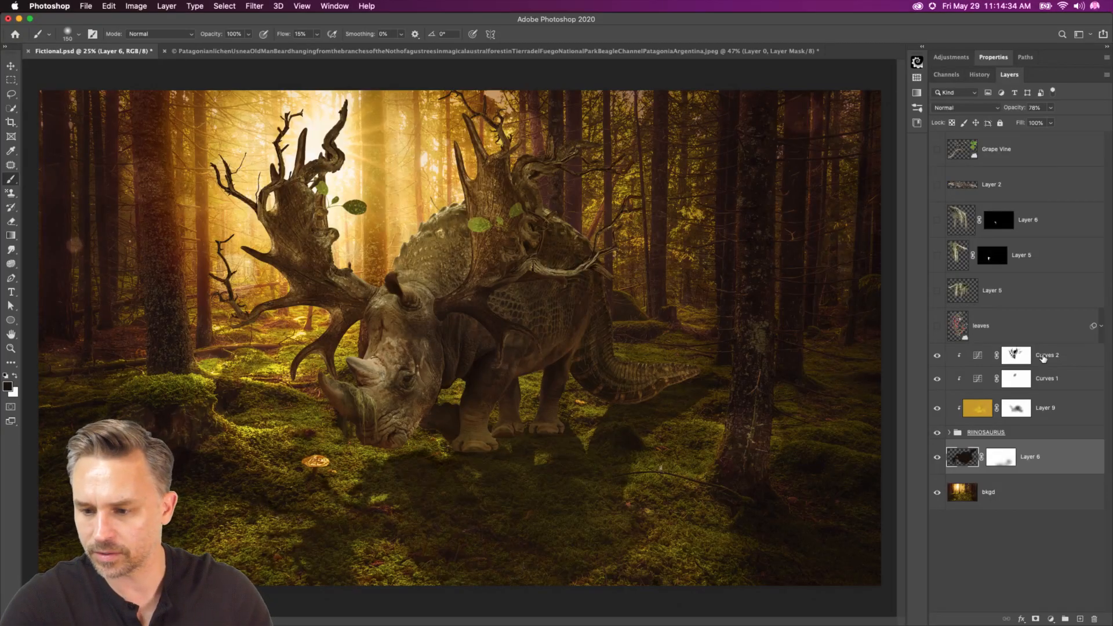
- Add a new layer above the Curves 2 adjustment, clip it to the creature group's stack, and name it shading
click(1043, 357)
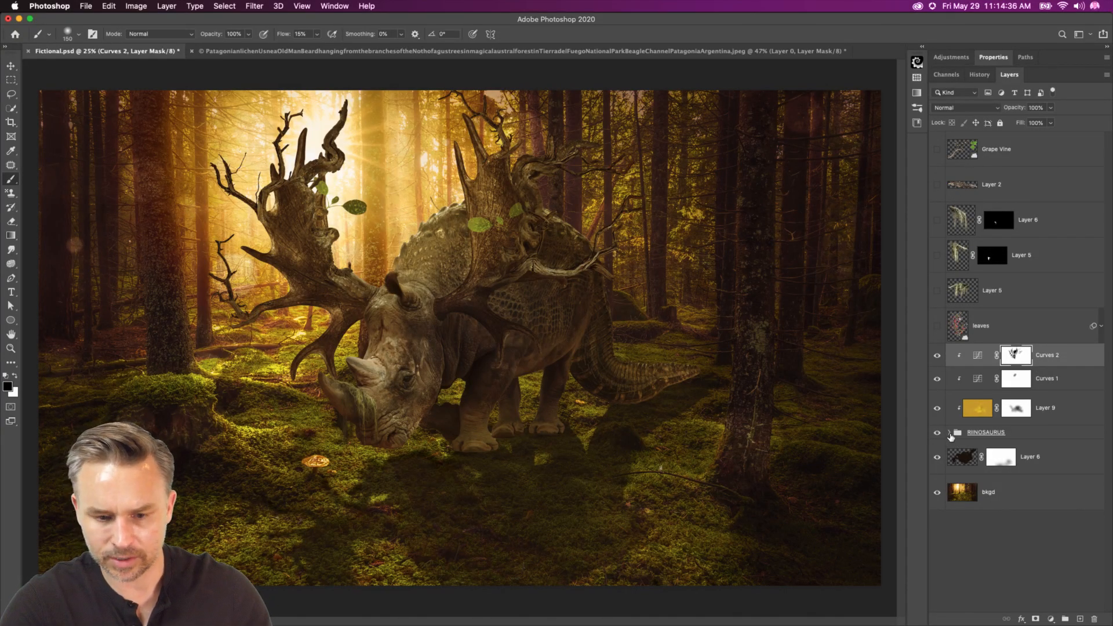
click(1078, 619)
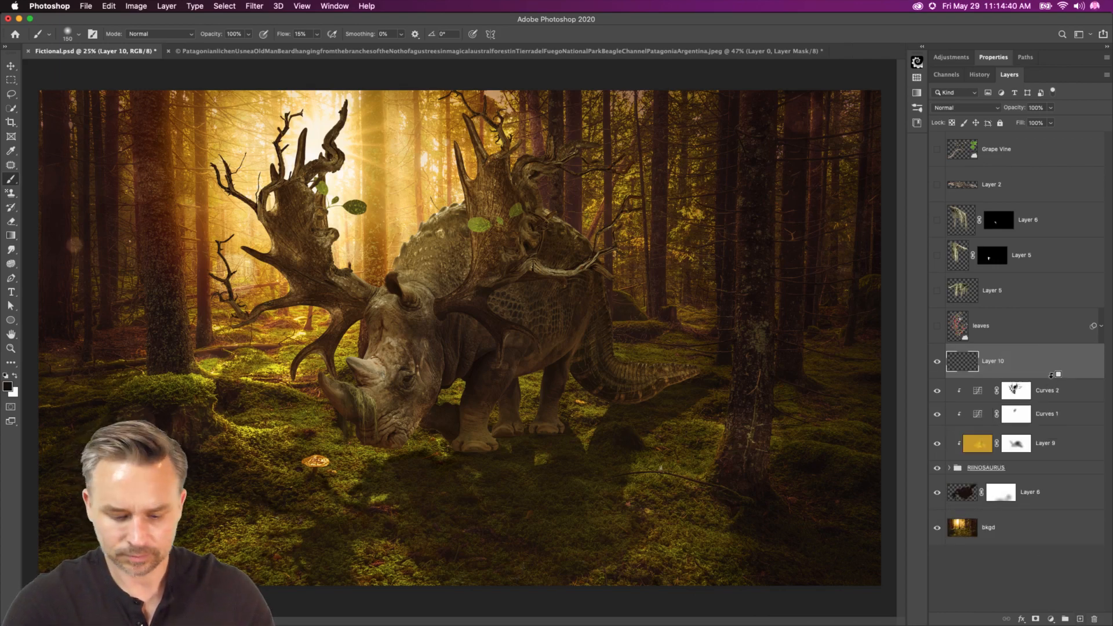
alt+click(1052, 376)
text(shading)
key(Return)
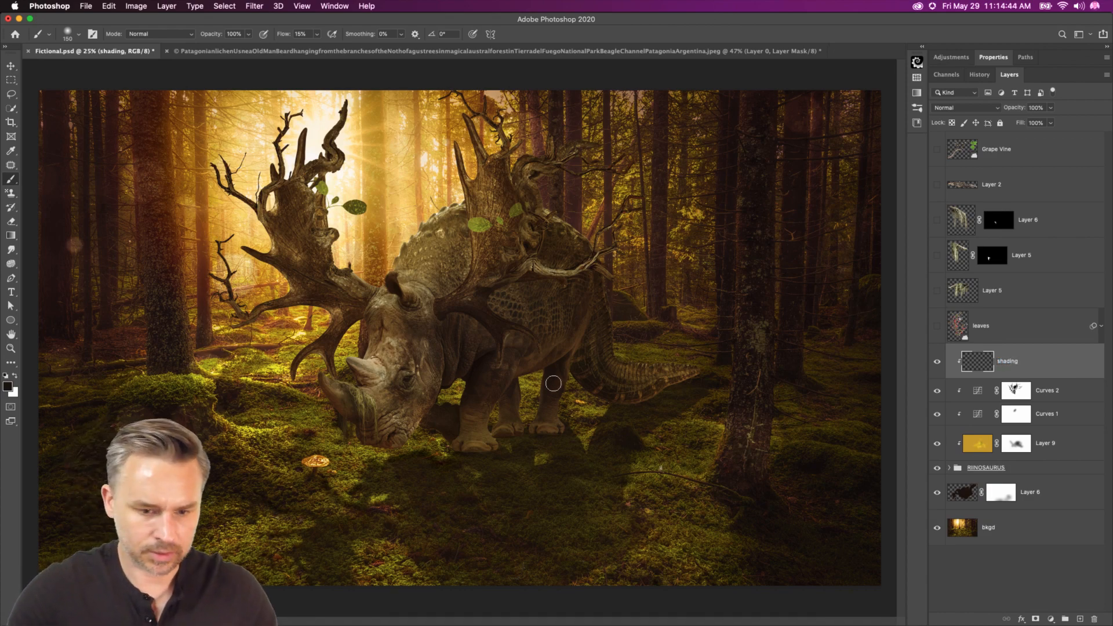
- Paint soft black shading over the creature's front foot and the underside of its tail, ending with a 300-pixel brush
key(bracketright)
key(bracketright)
key(bracketright)
key(bracketright)
mouse_move(483, 444)
mouse_down()
mouse_move(559, 480)
mouse_move(558, 419)
mouse_move(541, 446)
mouse_move(514, 444)
mouse_up()
mouse_move(592, 405)
mouse_down()
mouse_move(664, 408)
mouse_move(626, 412)
mouse_move(641, 411)
mouse_up()
key(bracketleft)
key(bracketleft)
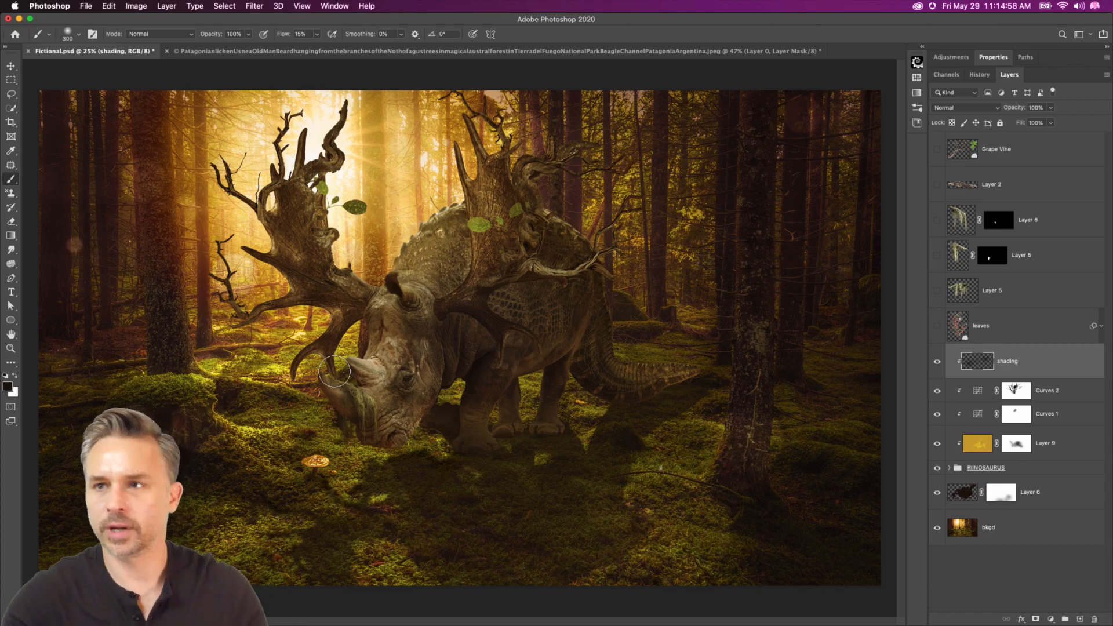
- Show the hidden leaves layer and move it to the top of the creature's layer group
click(4, 80)
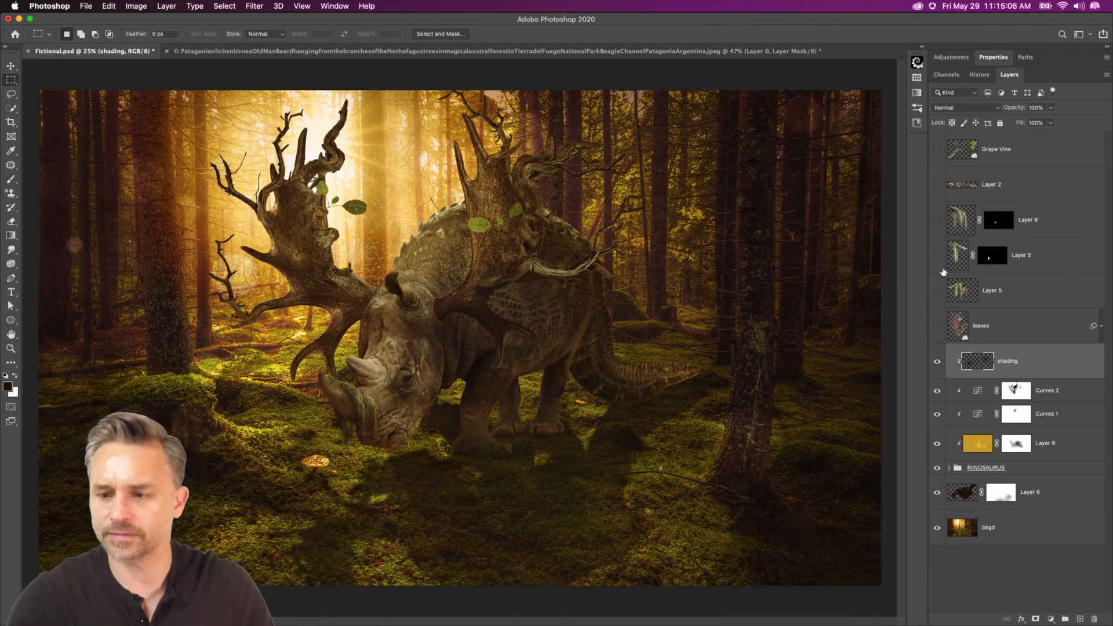
click(938, 327)
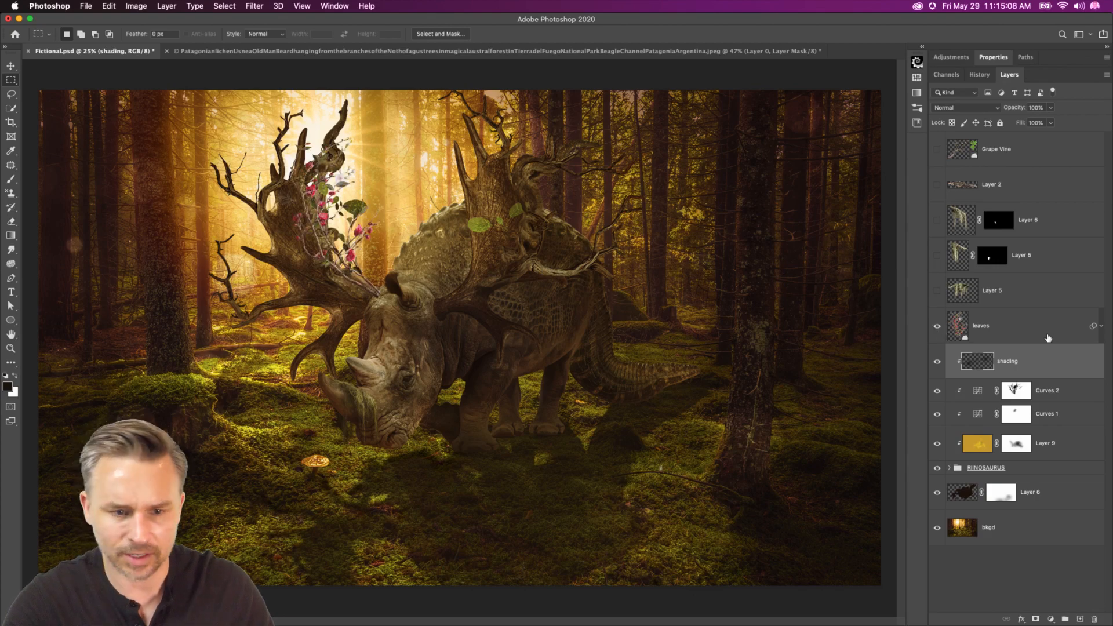
click(954, 328)
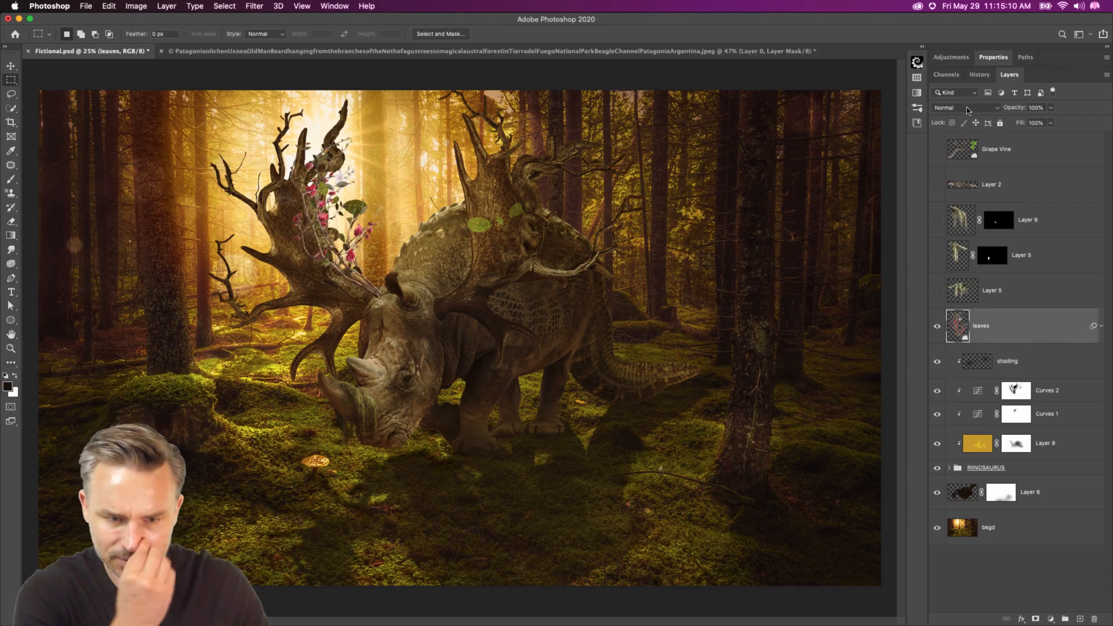
click(950, 469)
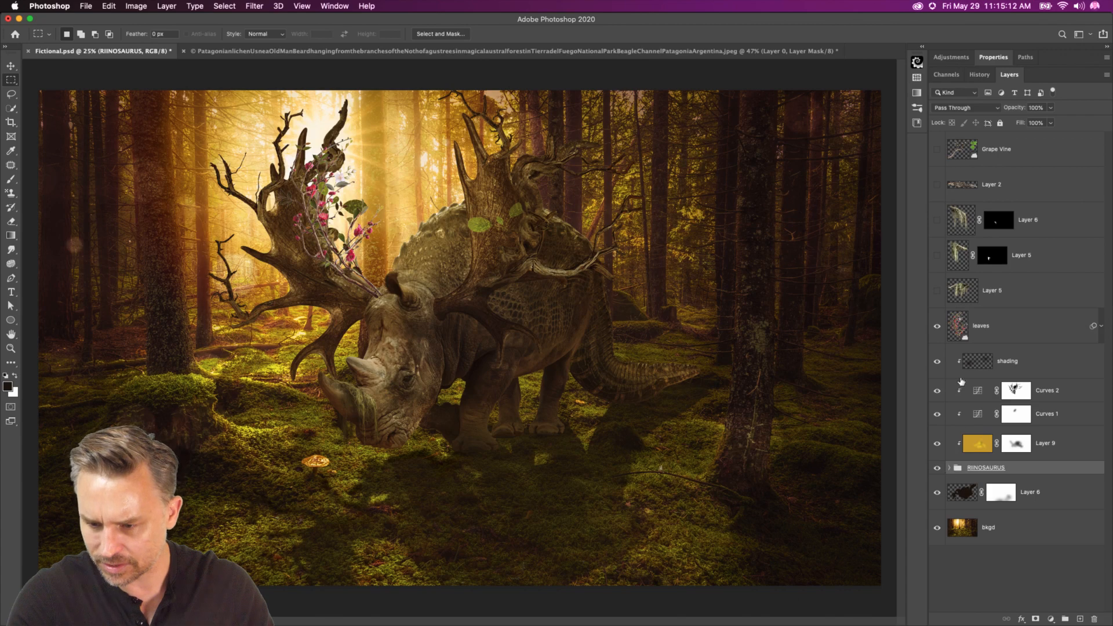
click(949, 468)
drag(964, 328, 980, 480)
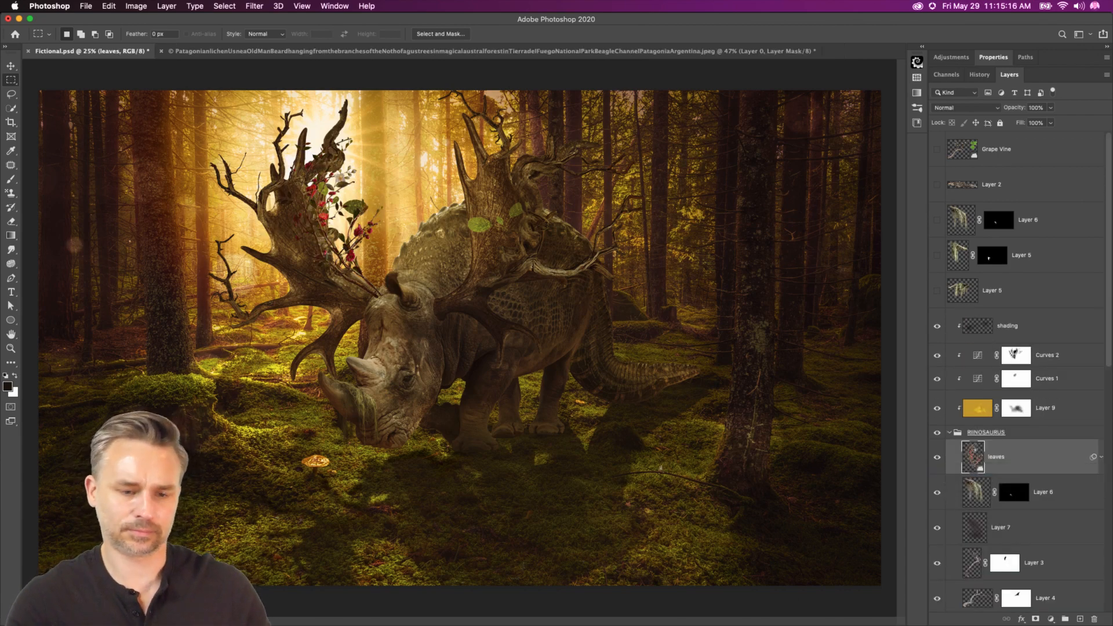
- Rotate the flowering leaves and move them over the outer branches of the left antler
key(super+t)
drag(160, 238, 212, 135)
key(Return)
click(306, 244)
drag(318, 237, 266, 234)
click(13, 66)
drag(234, 188, 188, 188)
key(super+t)
drag(162, 127, 154, 226)
key(Return)
drag(272, 266, 234, 288)
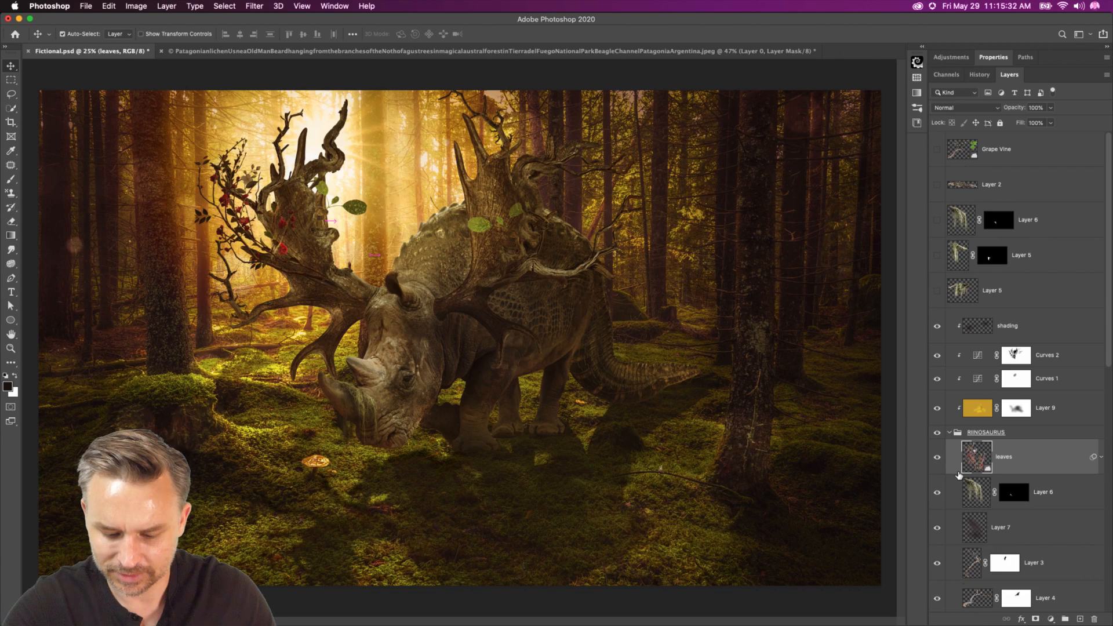
- Duplicate the leaves layer, move the copy onto the right antler, and flip it horizontally
key(super+j)
drag(273, 233, 572, 235)
key(super+t)
right_click(483, 233)
click(504, 399)
key(Return)
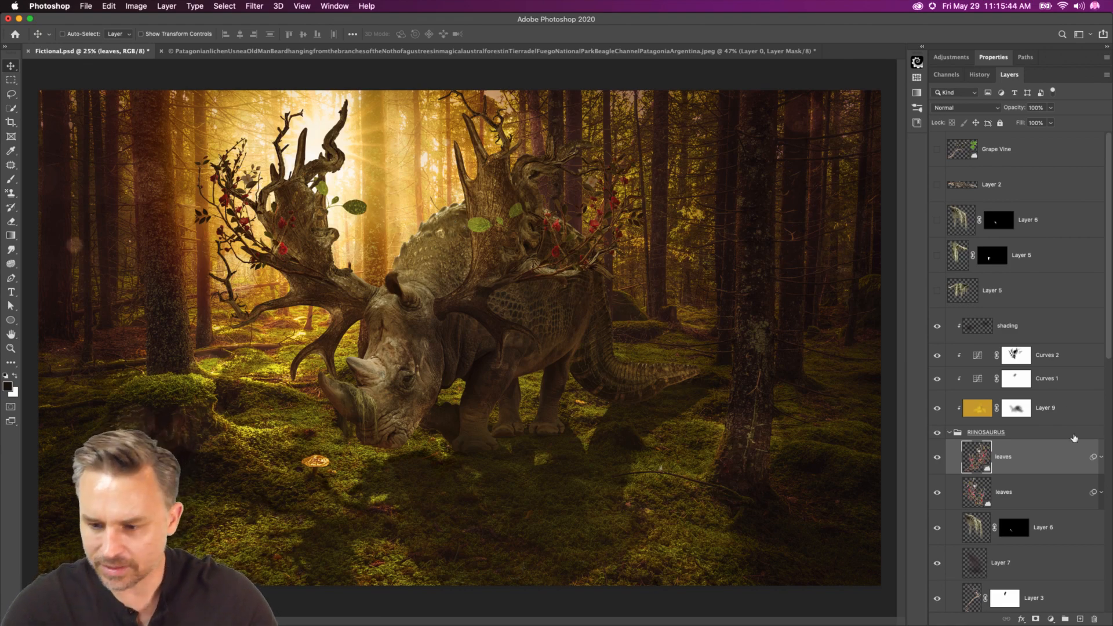
- Show the hidden moss Layer 5, move it to the top of the creature group, and position it beneath the right antler's base
scroll(1016, 465, down, 4)
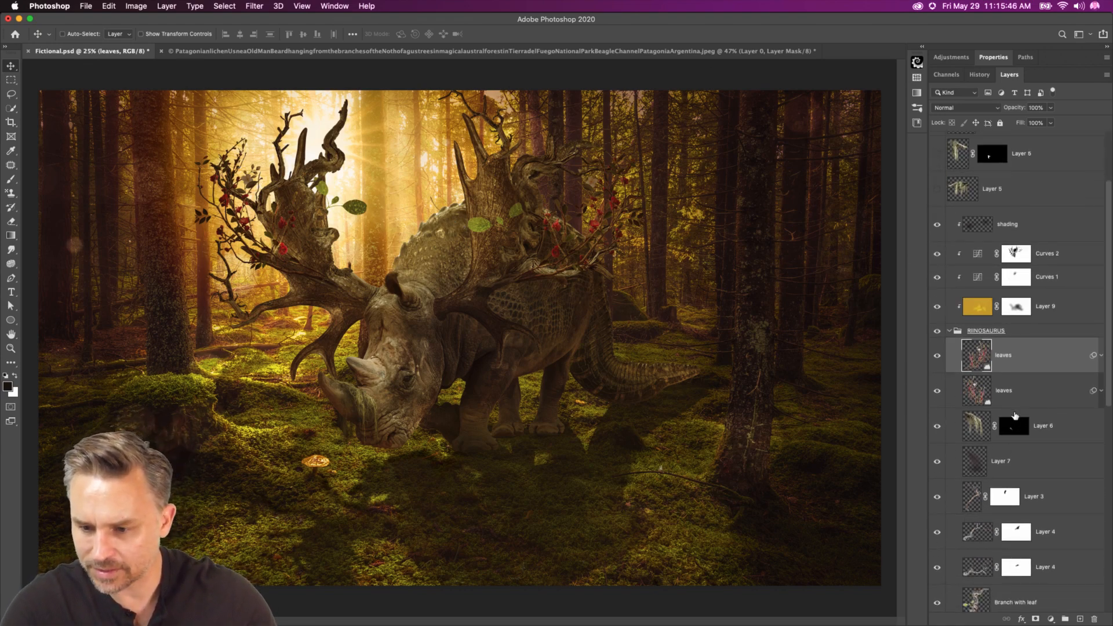
click(1010, 440)
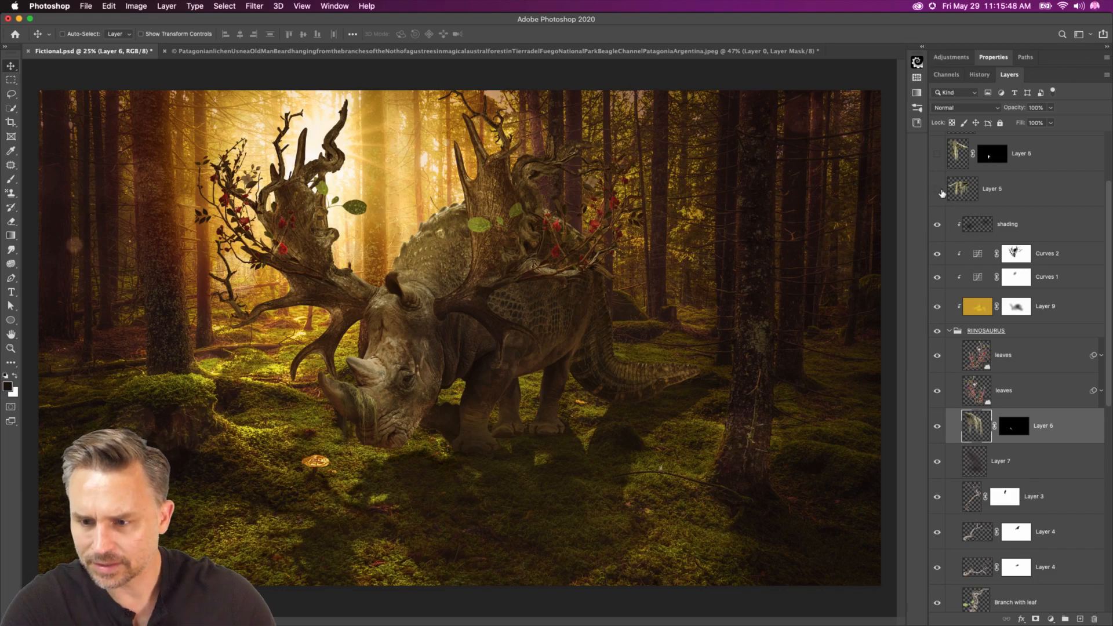
click(938, 189)
drag(998, 194, 1041, 333)
drag(421, 405, 484, 315)
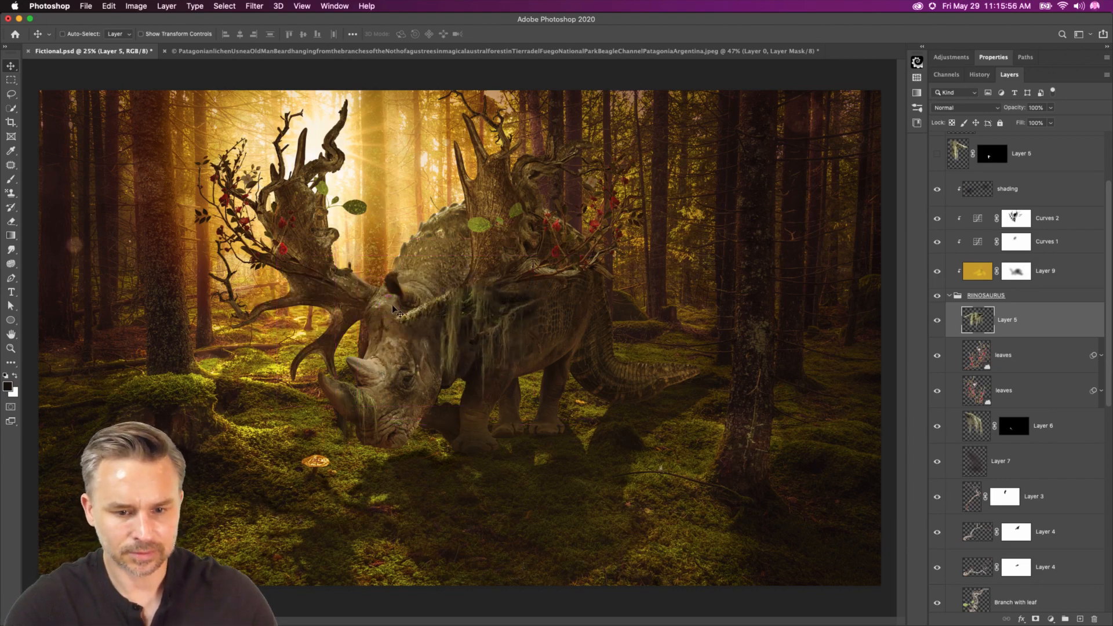
- Lasso the right-hand part of the moss, cut and paste it onto a new layer, and hang it beneath the left antler
key(super+equal)
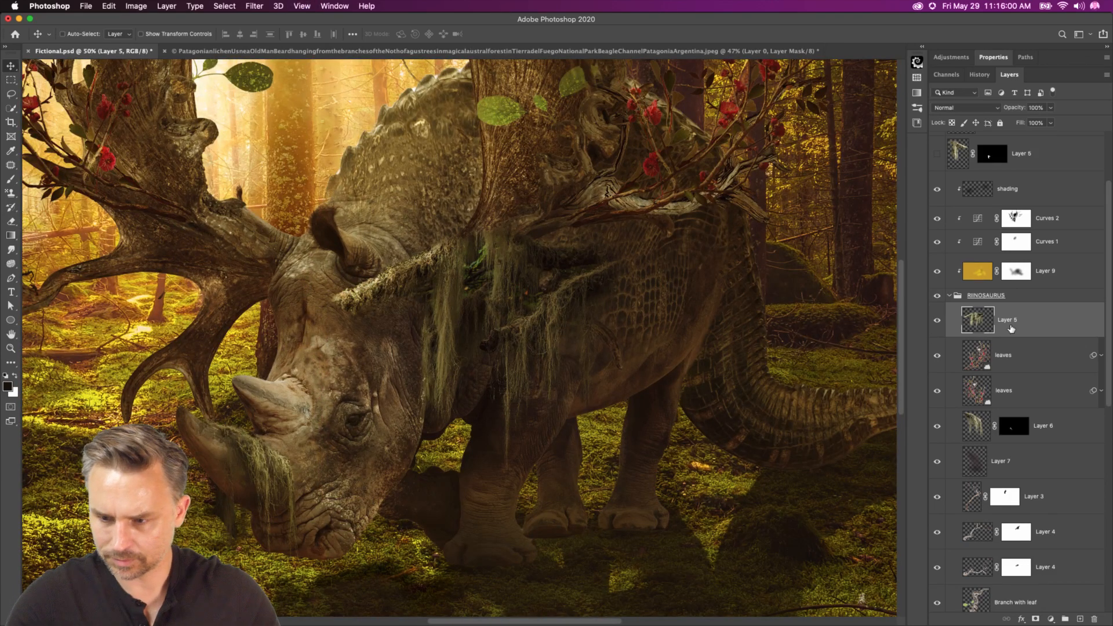
click(11, 94)
mouse_move(492, 428)
mouse_down()
mouse_move(485, 313)
mouse_move(532, 181)
mouse_move(748, 533)
mouse_move(486, 525)
mouse_move(473, 482)
mouse_up()
key(super+x)
key(super+v)
click(11, 65)
drag(334, 302, 202, 273)
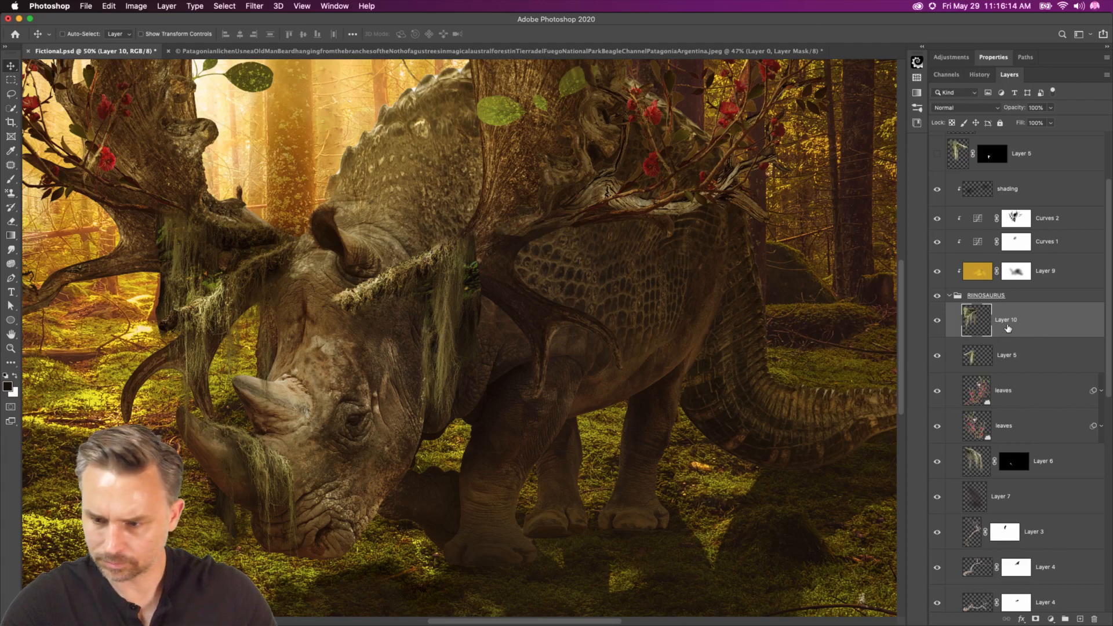
- Add a layer mask to the pasted moss layer and brush out a small part of it
click(1036, 619)
key(b)
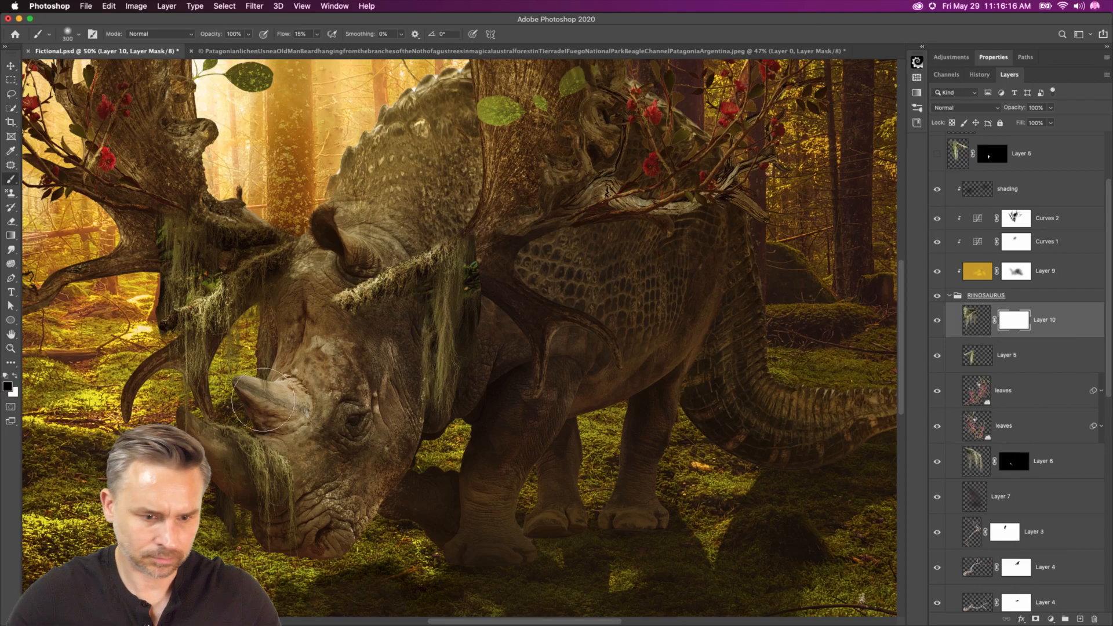
- Add a layer mask to moss Layer 5 and, with a 125-pixel brush, hide its cut edge and the branch crossing the head
click(984, 358)
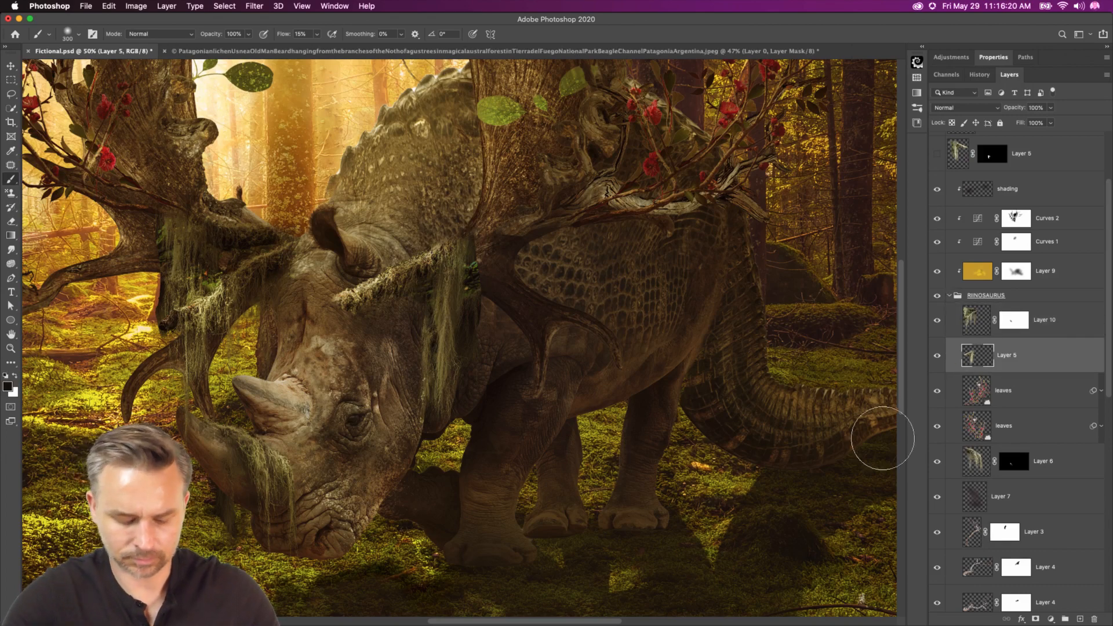
click(1036, 619)
key(bracketleft)
key(bracketleft)
key(bracketleft)
key(bracketleft)
key(bracketleft)
mouse_move(482, 247)
mouse_down()
mouse_move(484, 319)
mouse_move(479, 299)
mouse_move(469, 335)
mouse_move(479, 250)
mouse_move(464, 325)
mouse_move(477, 284)
mouse_up()
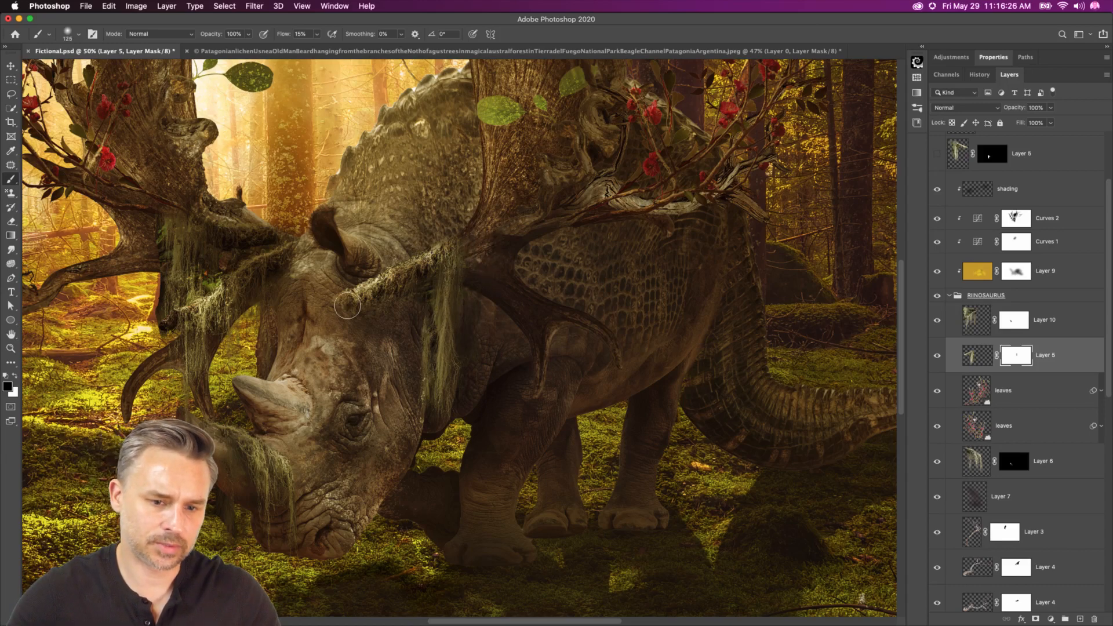
mouse_move(344, 288)
mouse_down()
mouse_move(387, 289)
mouse_move(395, 322)
mouse_move(386, 255)
mouse_up()
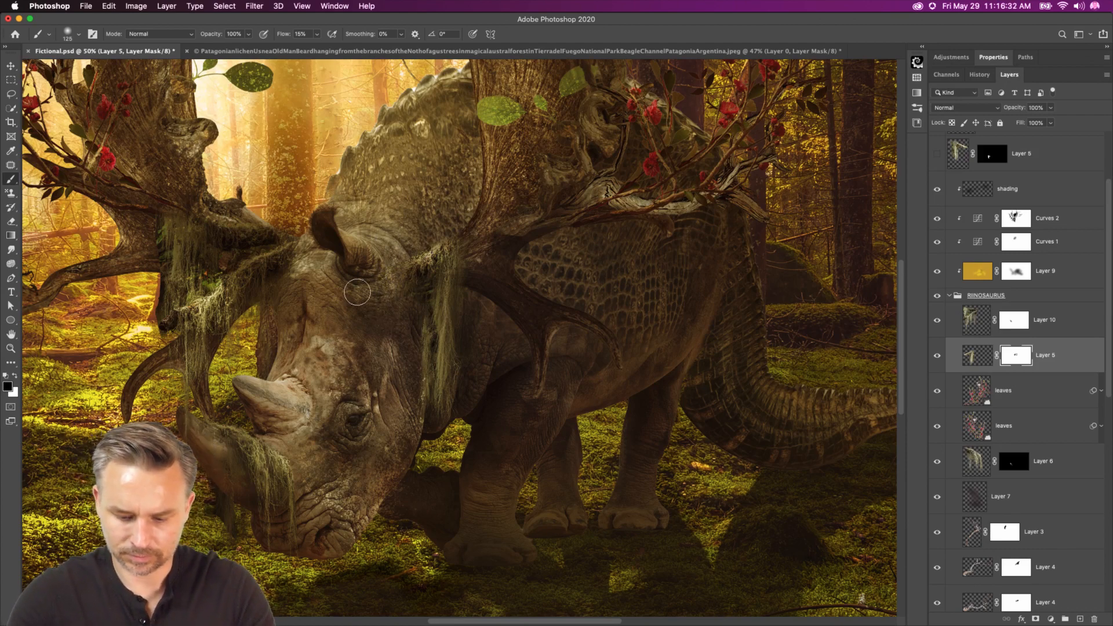
- Reshape the moss on Layer 5 with Puppet Warp, pinning it along its length, pulling its top up toward the antler and adjusting the lower strands
key(super+shift+w)
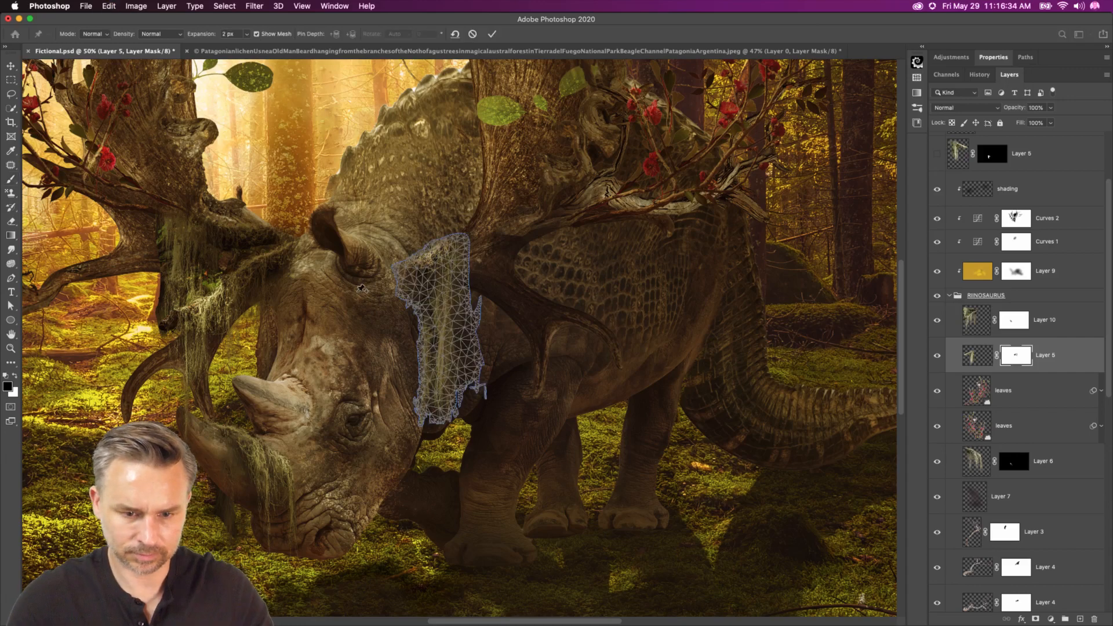
click(453, 377)
click(441, 267)
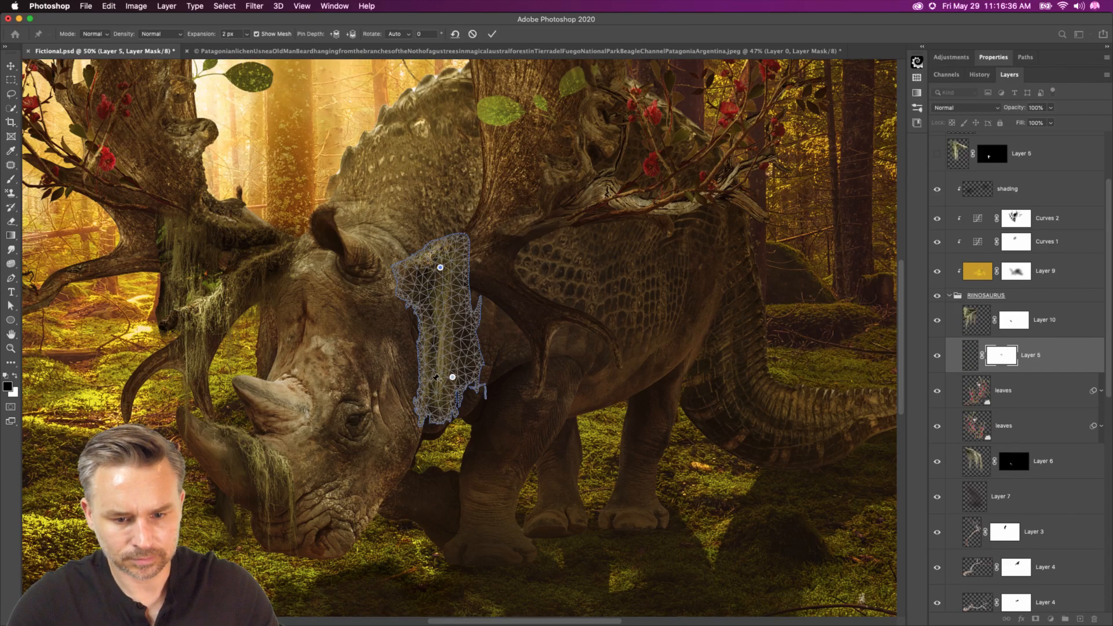
drag(452, 377, 464, 378)
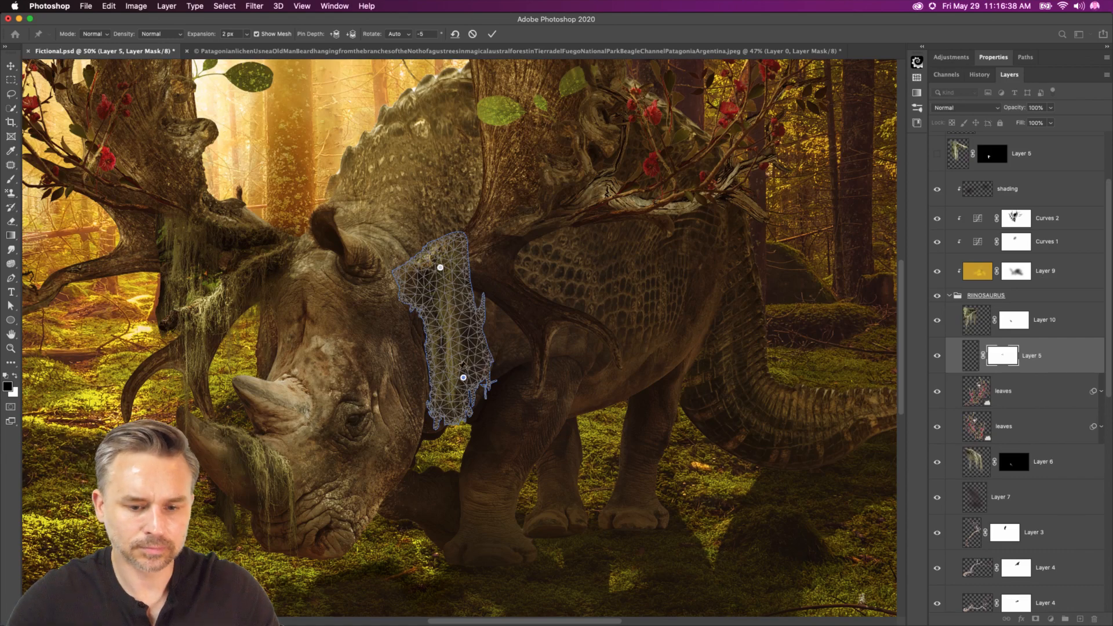
drag(456, 326, 451, 326)
drag(440, 268, 468, 224)
click(408, 255)
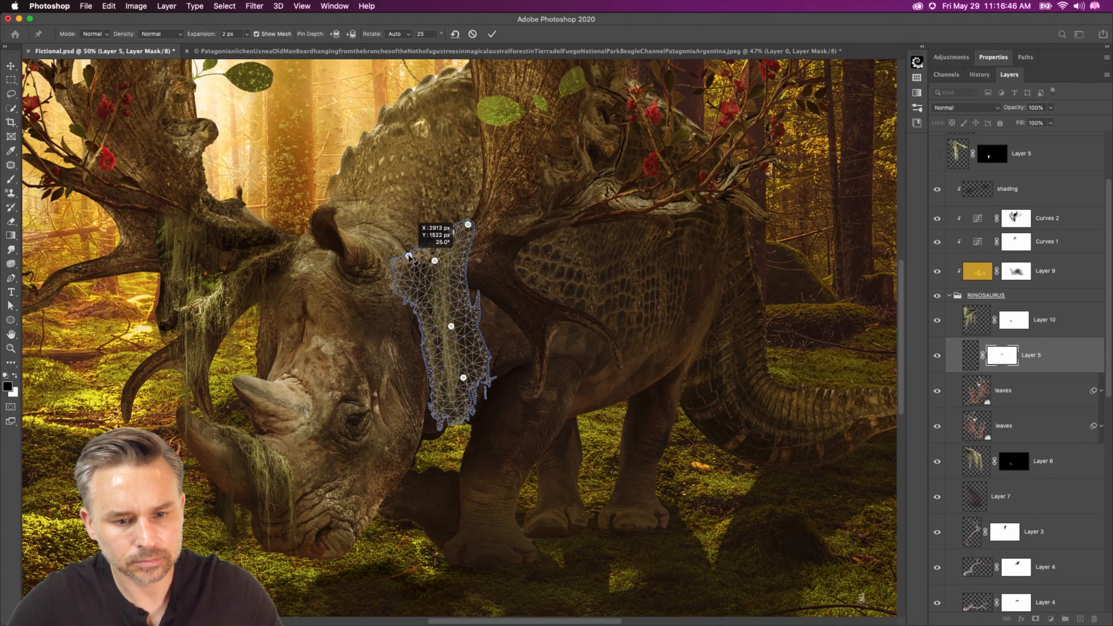
key(super+h)
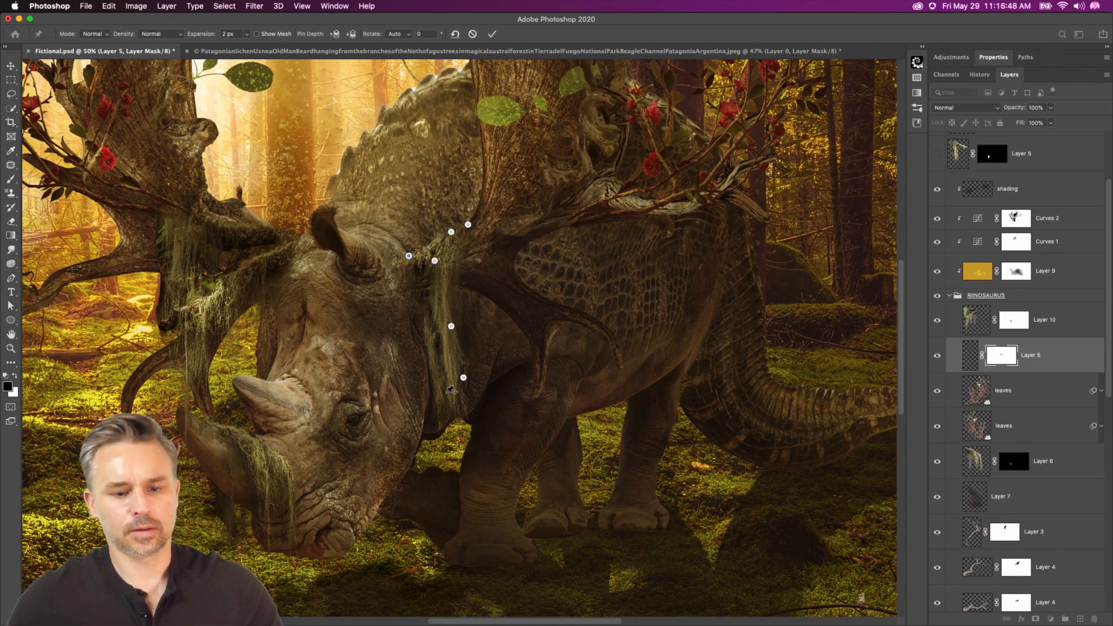
drag(464, 378, 455, 381)
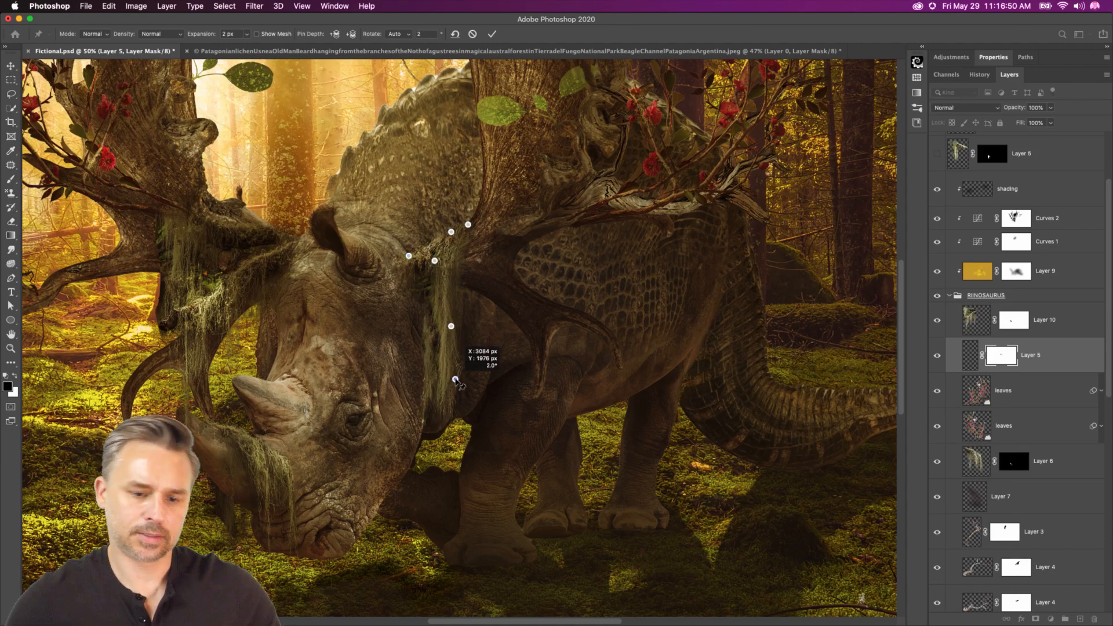
key(Return)
key(b)
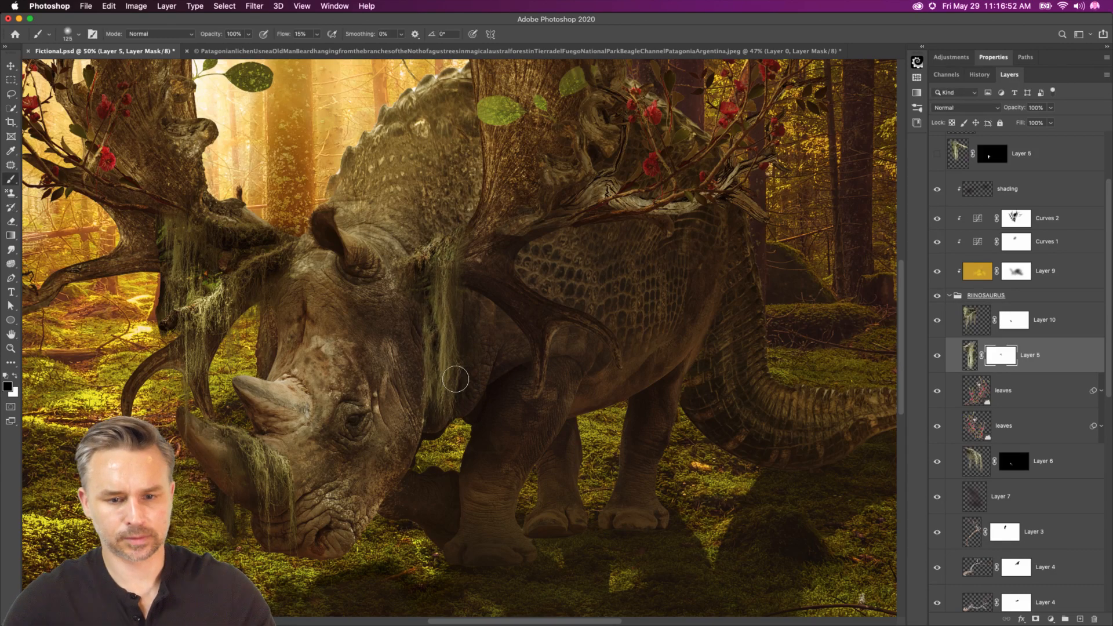
key(super+minus)
key(super+minus)
key(super+minus)
key(super+minus)
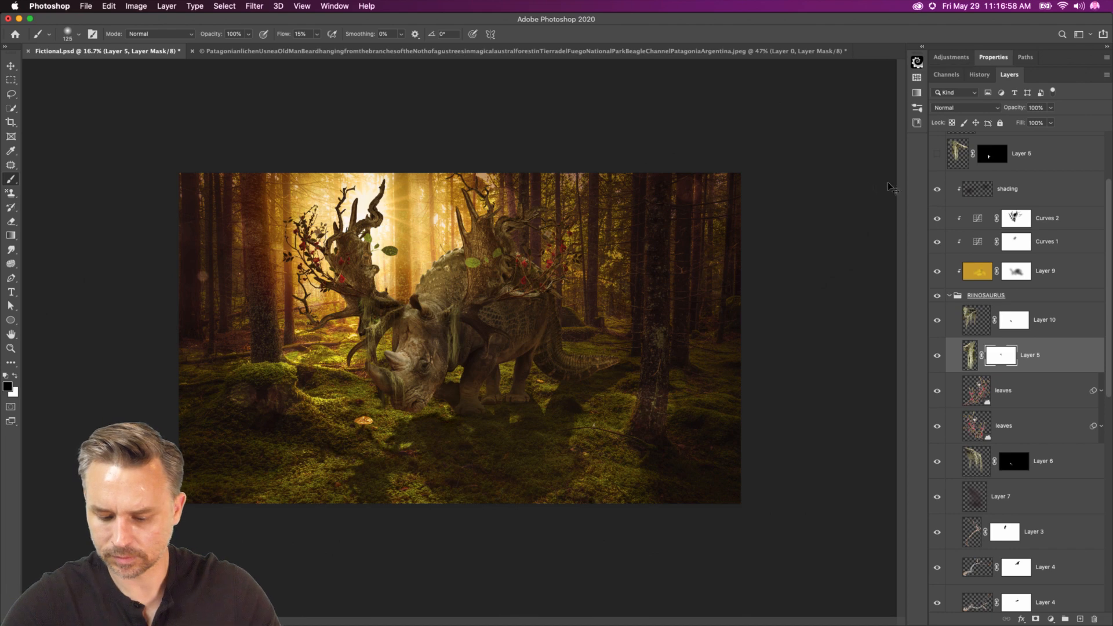
key(super+l)
mouse_move(836, 340)
mouse_down()
mouse_move(881, 341)
mouse_move(868, 344)
mouse_up()
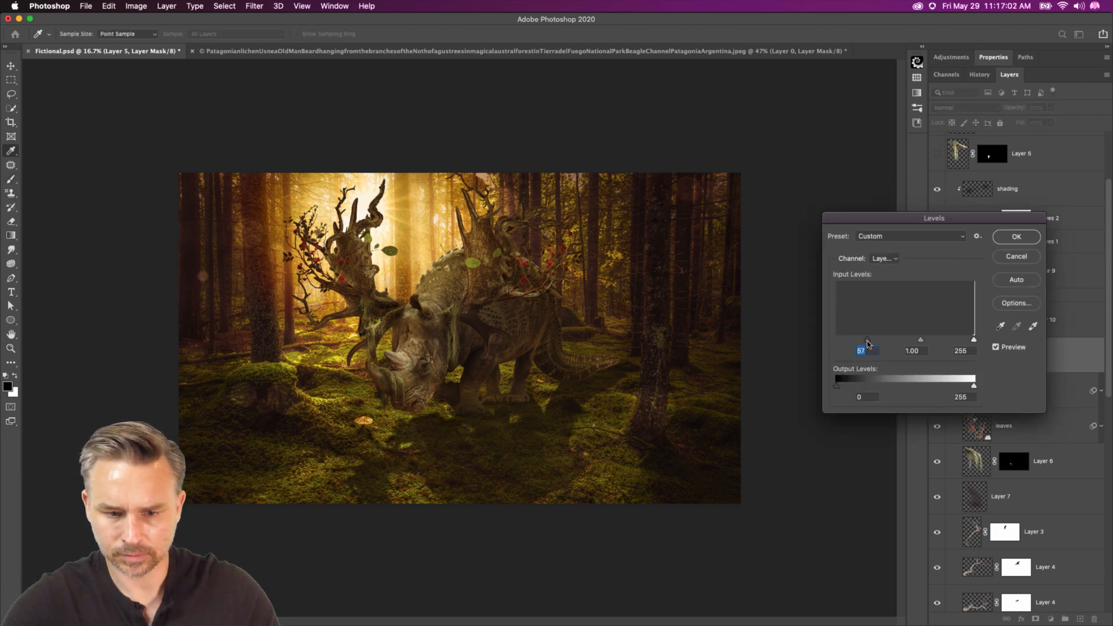
click(1014, 243)
key(b)
- Darken the moss image on Layer 5 with Levels by setting the midtone input to 0.72
click(971, 361)
key(super+l)
mouse_move(839, 341)
mouse_down()
mouse_move(871, 340)
mouse_move(820, 341)
mouse_up()
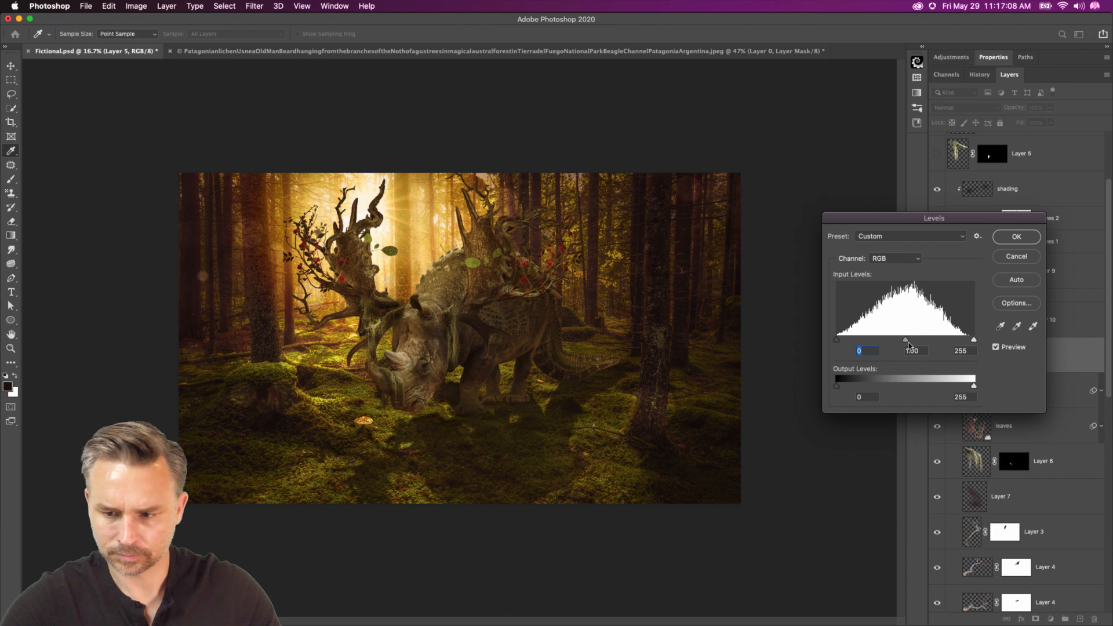
mouse_move(906, 340)
mouse_down()
mouse_move(931, 342)
mouse_move(920, 342)
mouse_up()
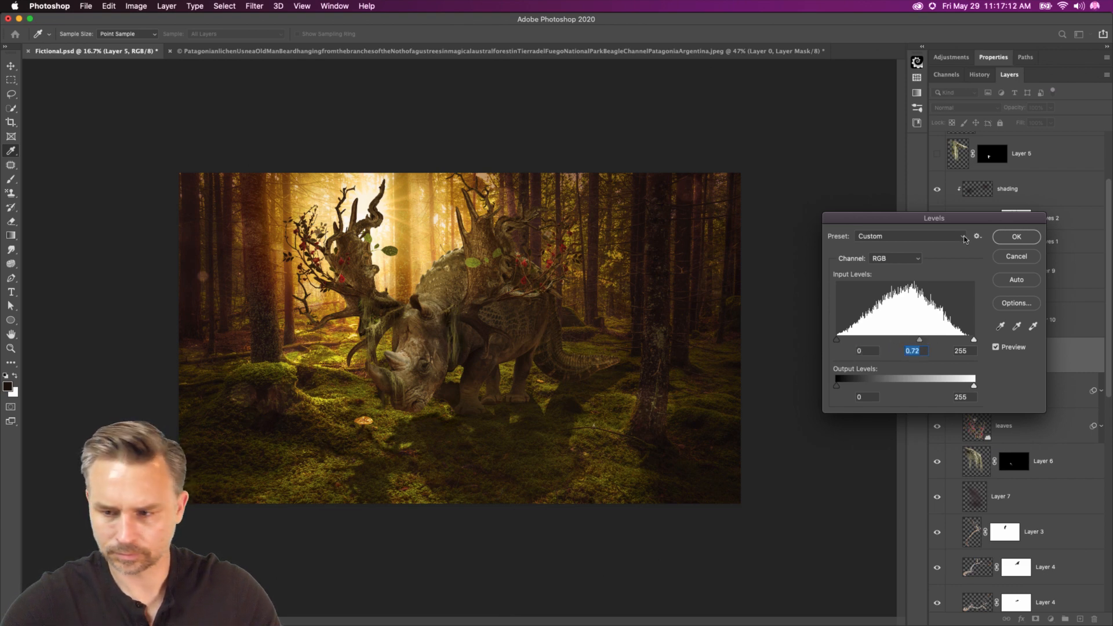
click(1016, 237)
- Shift the moss on Layer 5 slightly to the right along the creature's neck with Free Transform
click(967, 108)
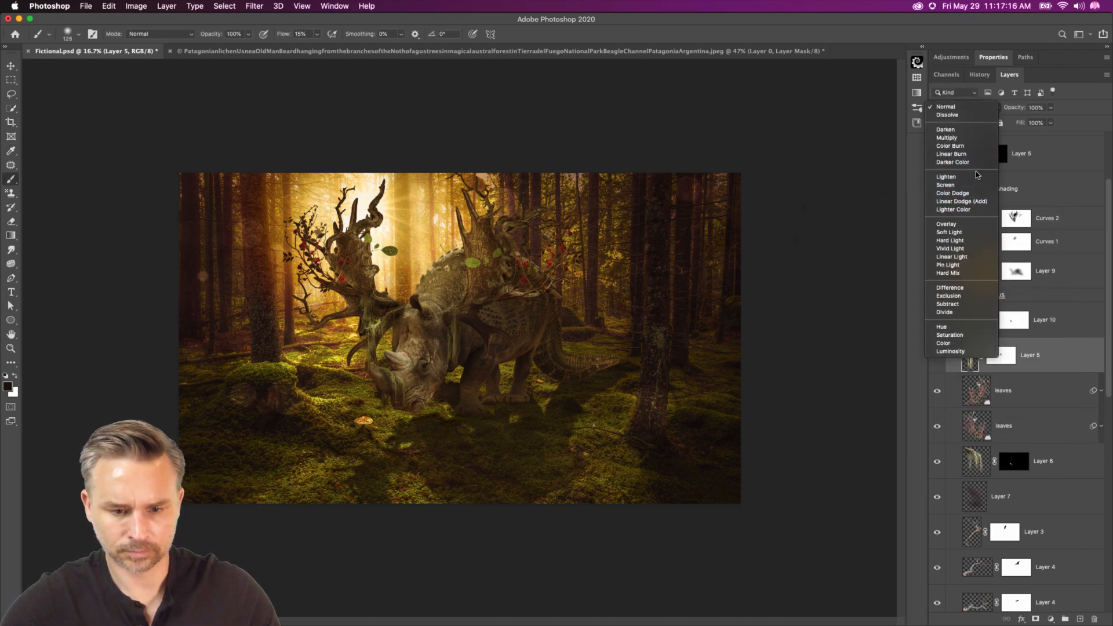
key(super+t)
drag(439, 357, 446, 355)
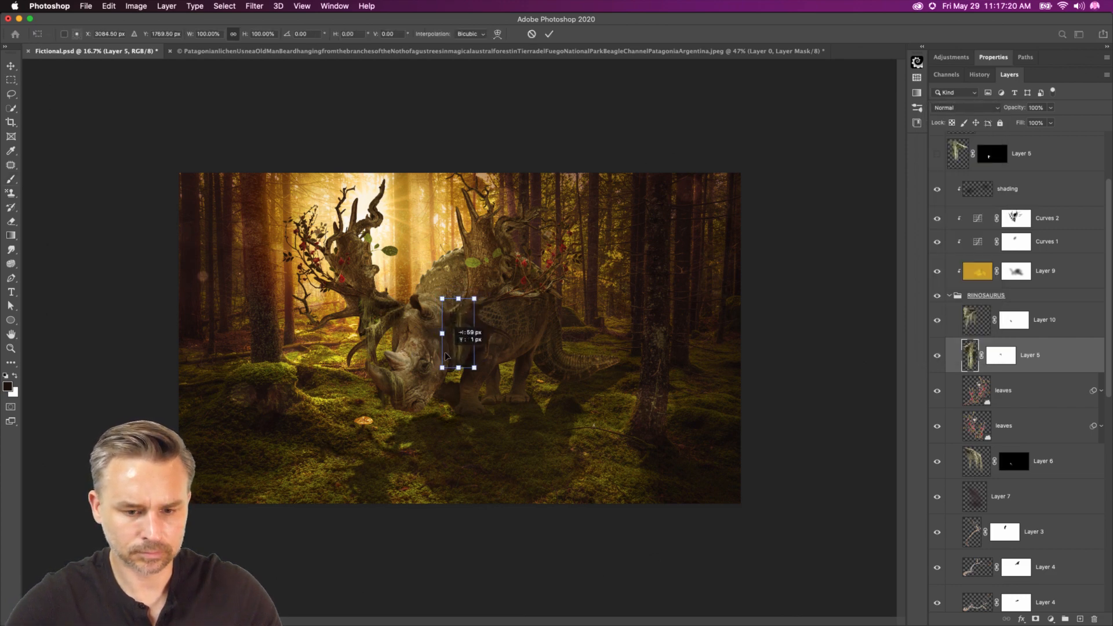
key(Return)
key(b)
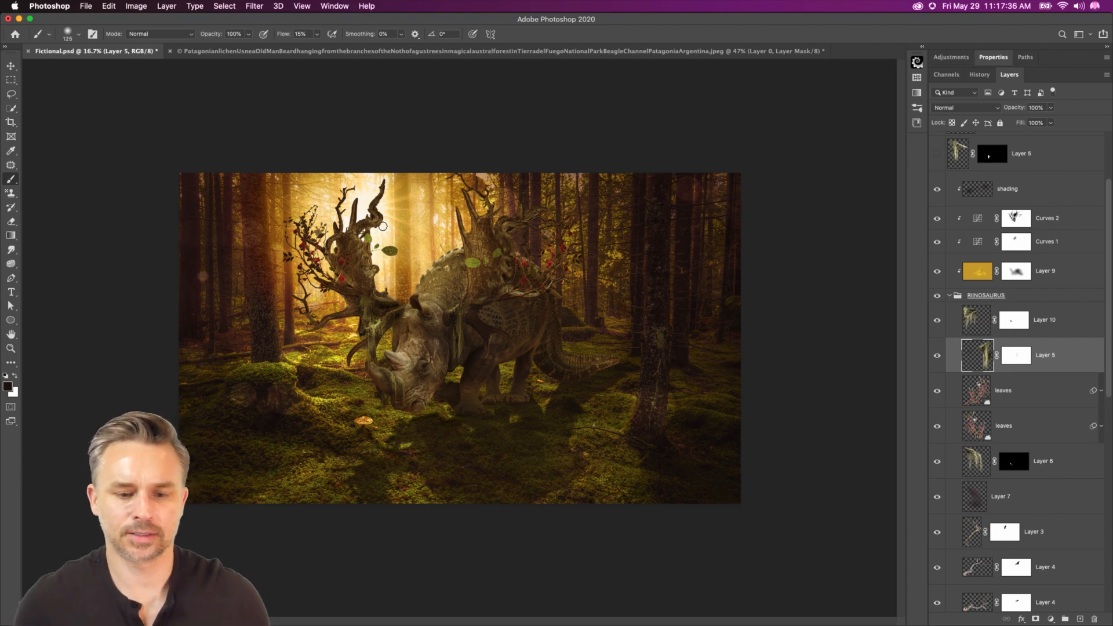
- Collapse the RINOSAURUS group and toggle the visibility of Curves 1 off and on to check its effect
click(1031, 186)
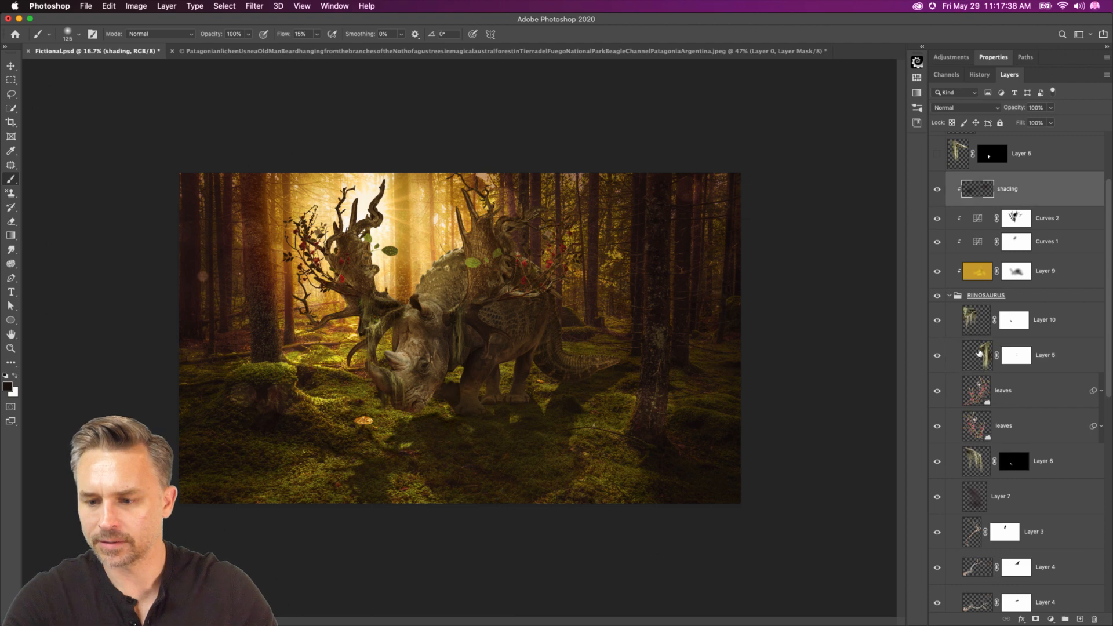
click(946, 297)
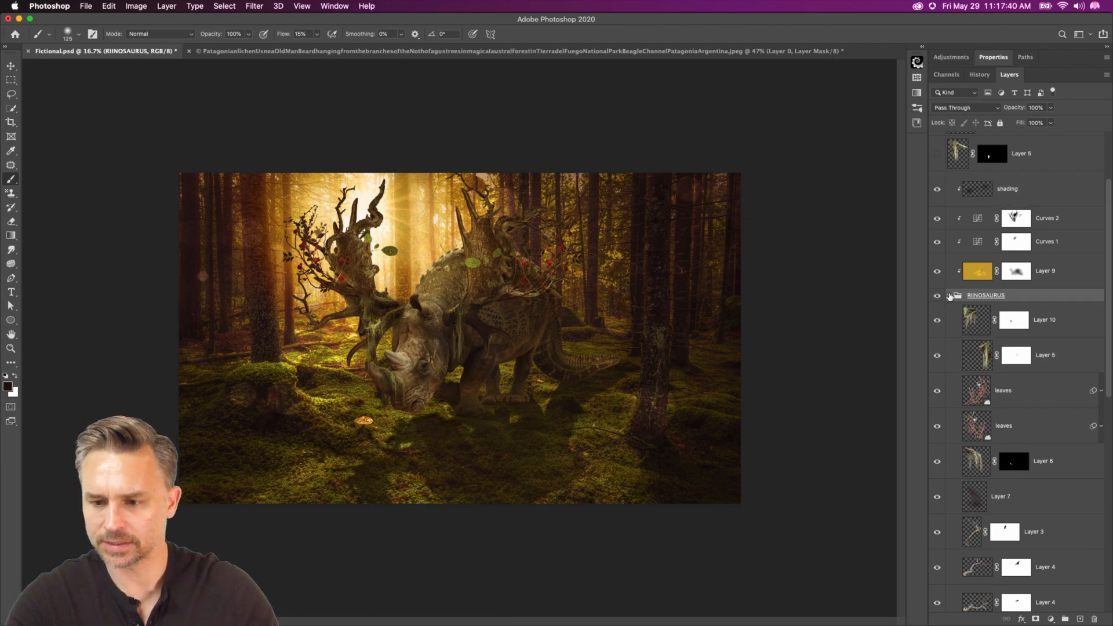
click(949, 295)
click(935, 344)
click(936, 345)
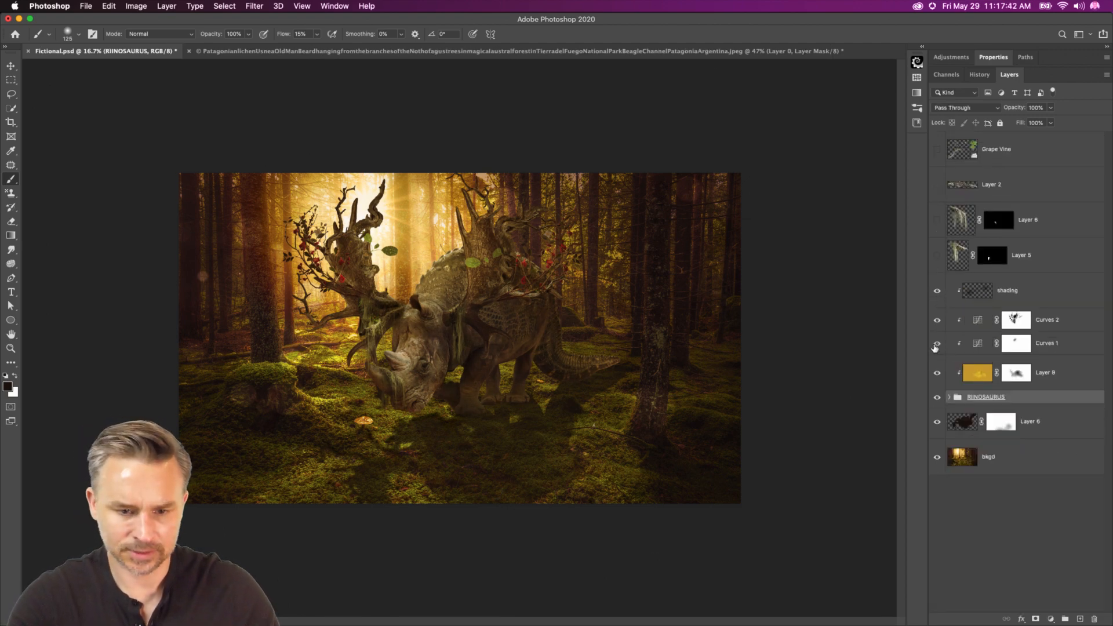
- Create a clipped layer above Curves 2 in Screen mode, filled with the Screen-neutral color black
click(1067, 324)
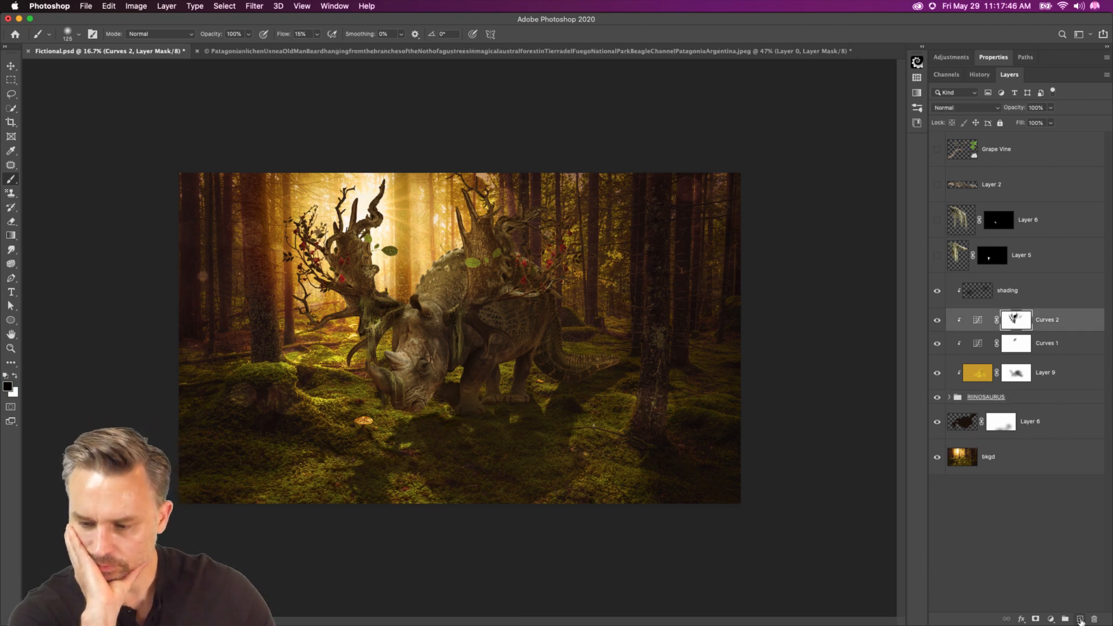
alt+click(1081, 619)
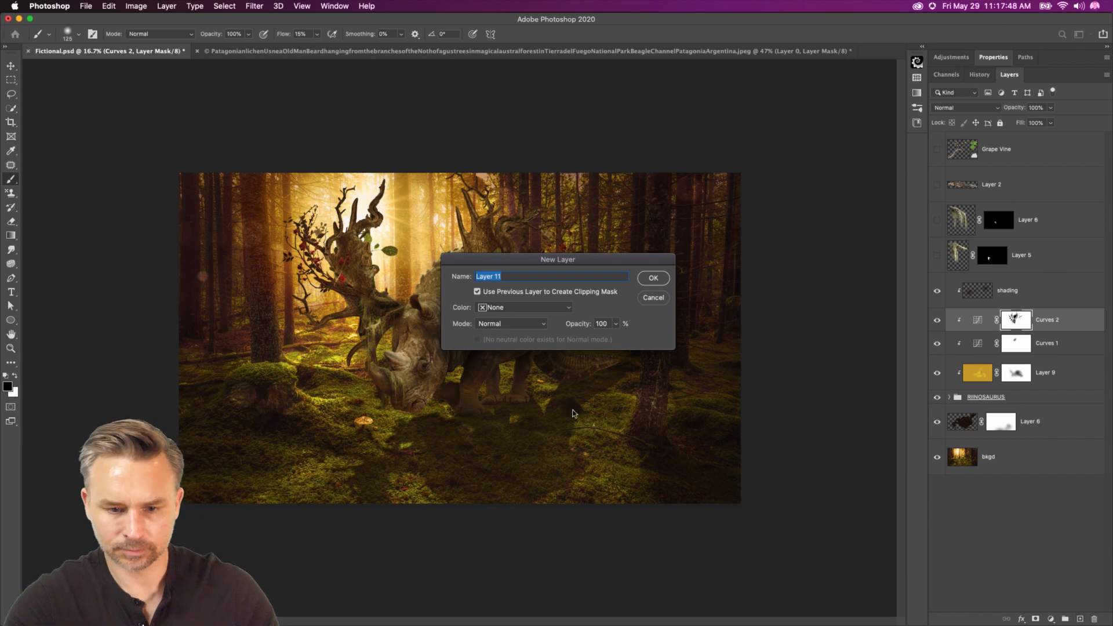
click(523, 308)
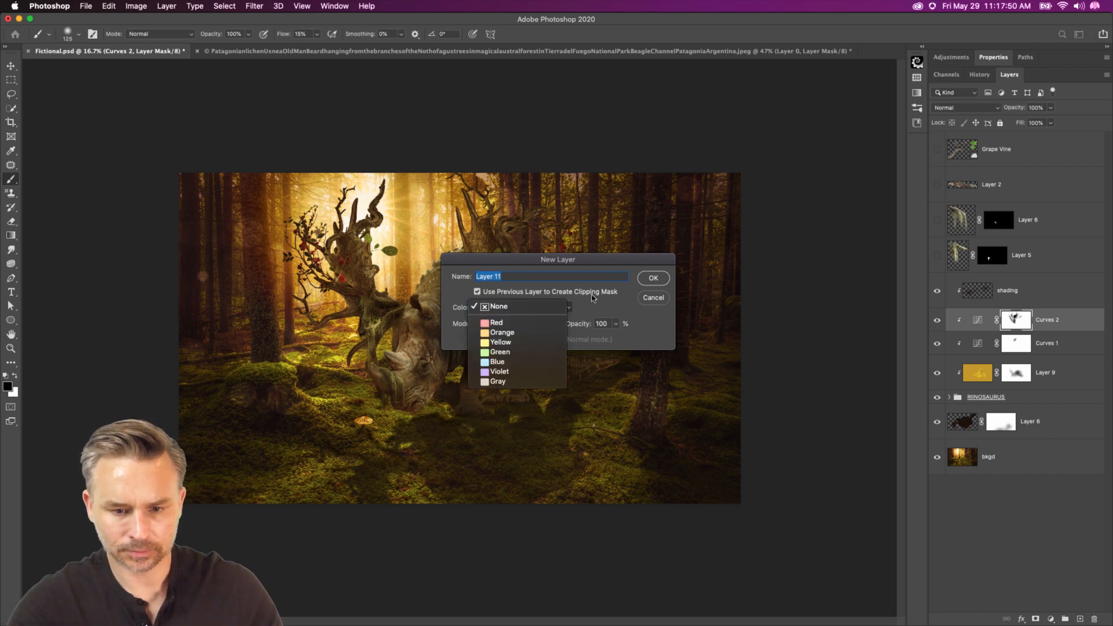
click(594, 299)
click(505, 325)
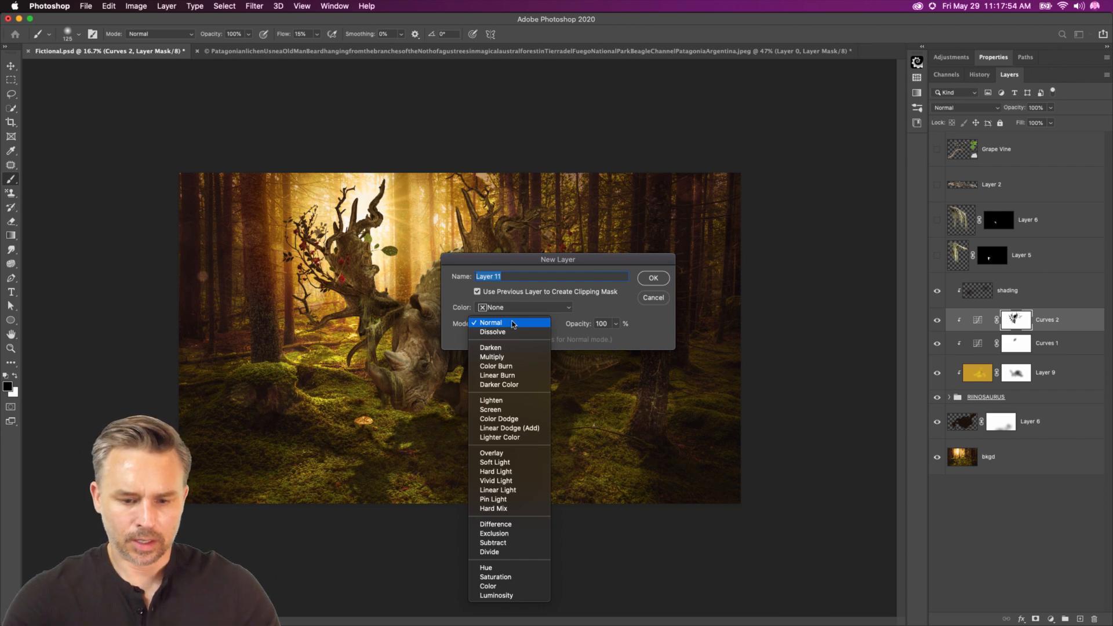
click(518, 410)
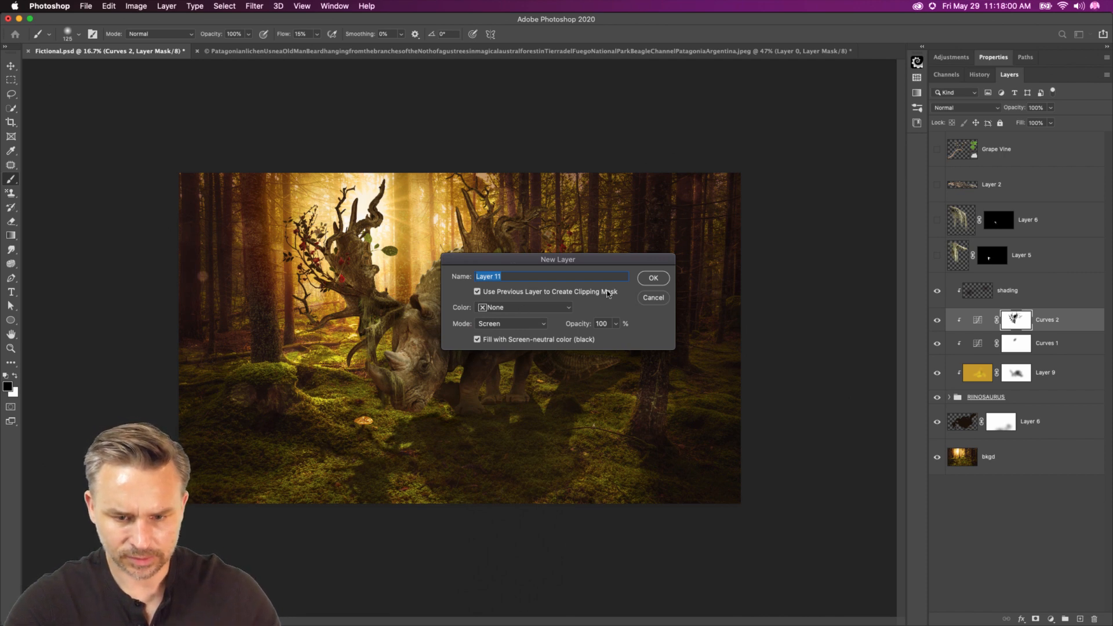
click(643, 280)
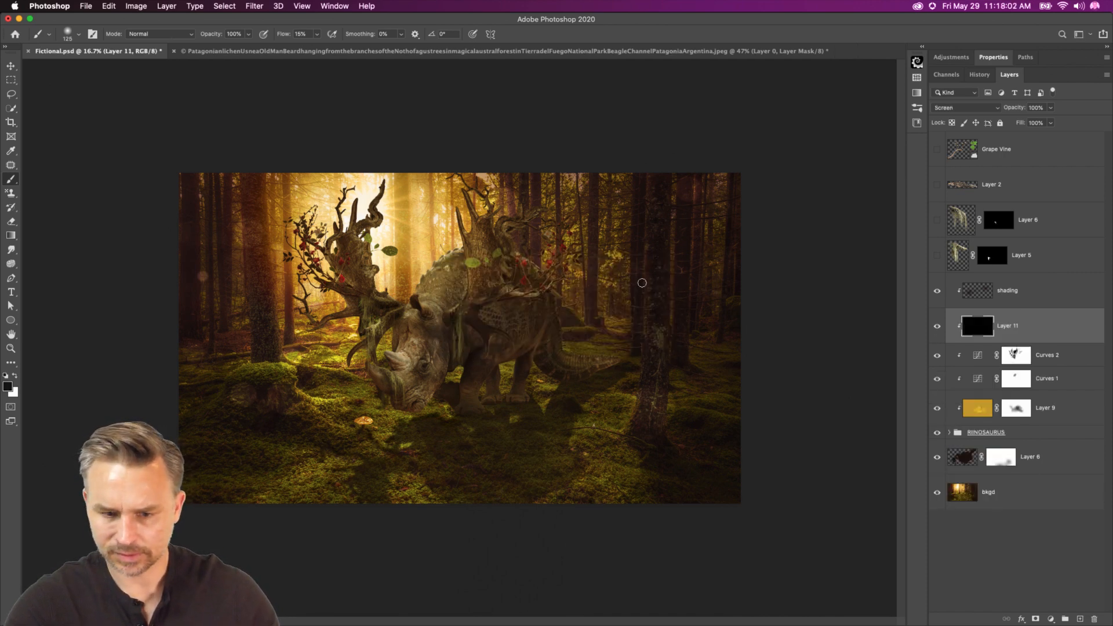
- Open the settings for another new clipped layer above the black Screen layer and choose Linear Burn mode
alt+click(1080, 619)
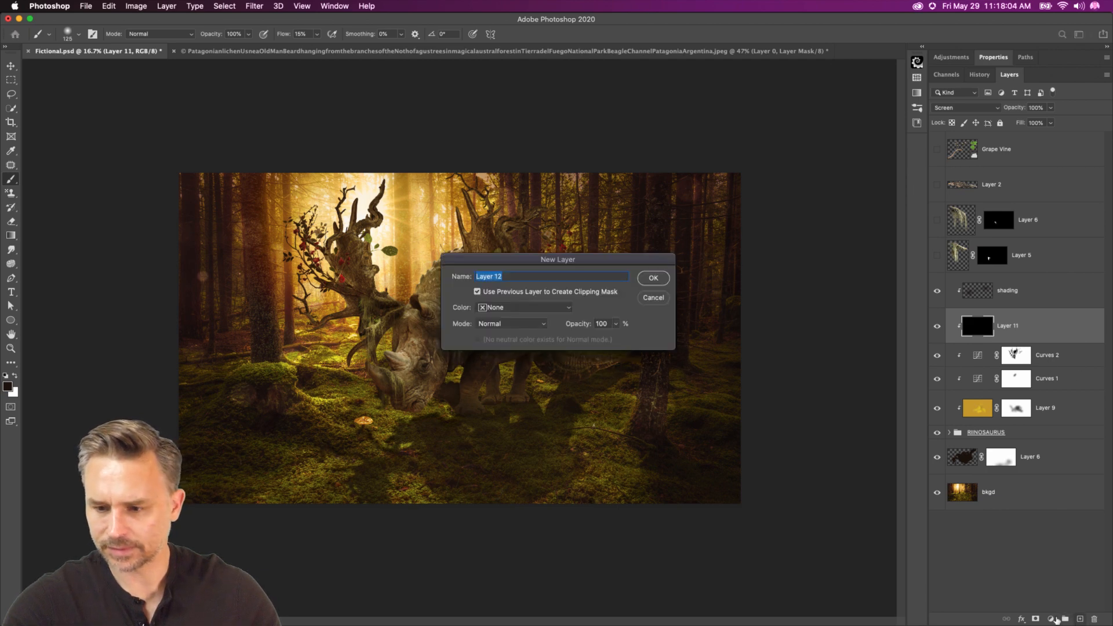
click(496, 324)
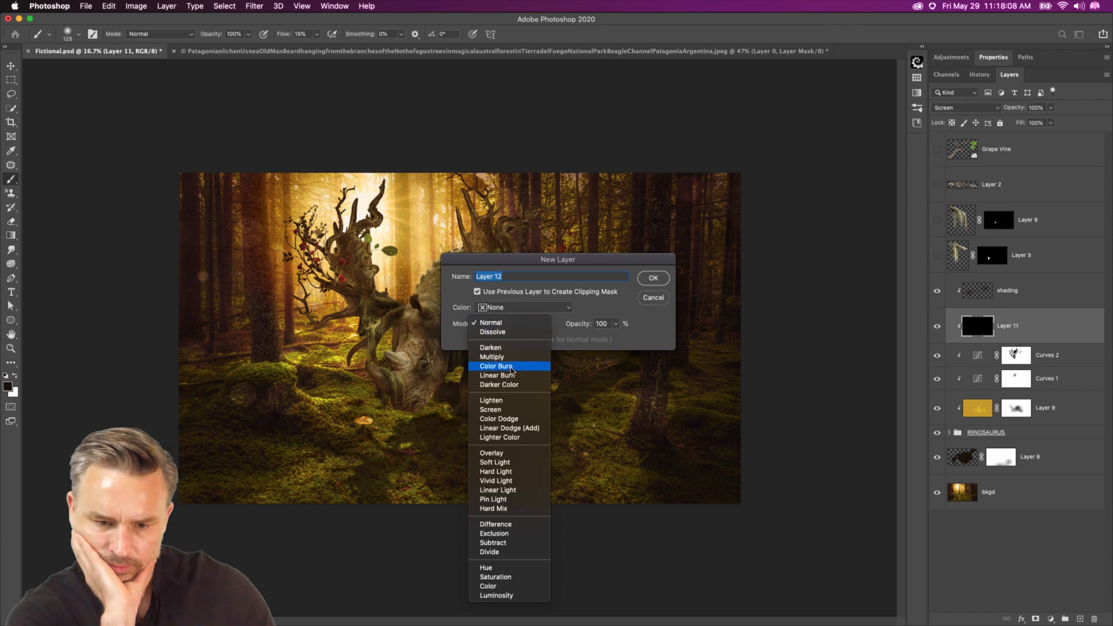
click(513, 375)
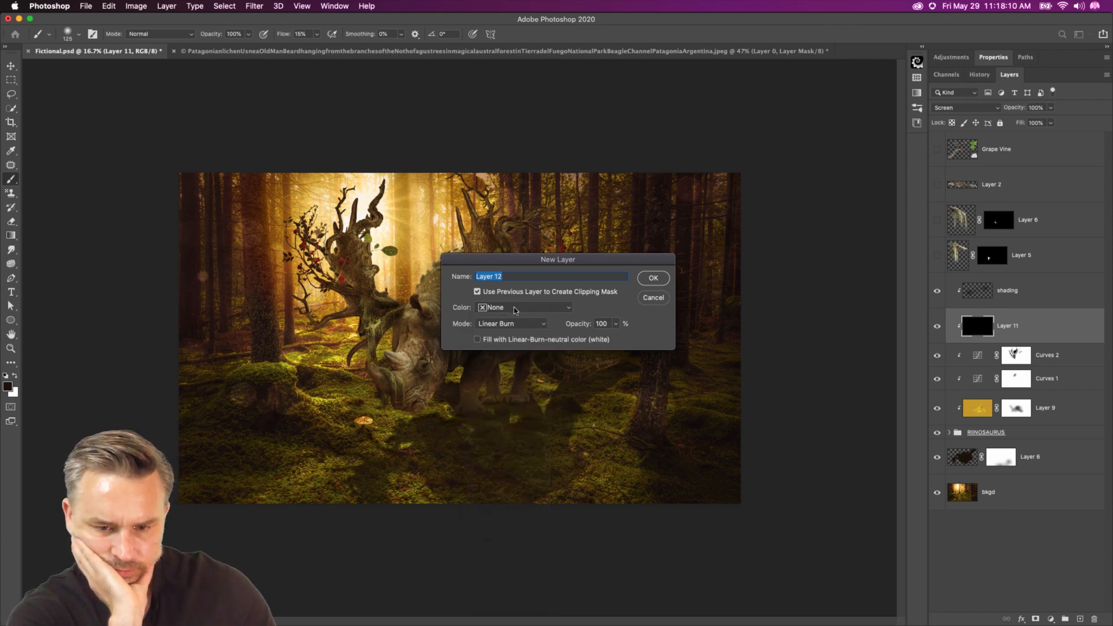
click(514, 310)
click(480, 302)
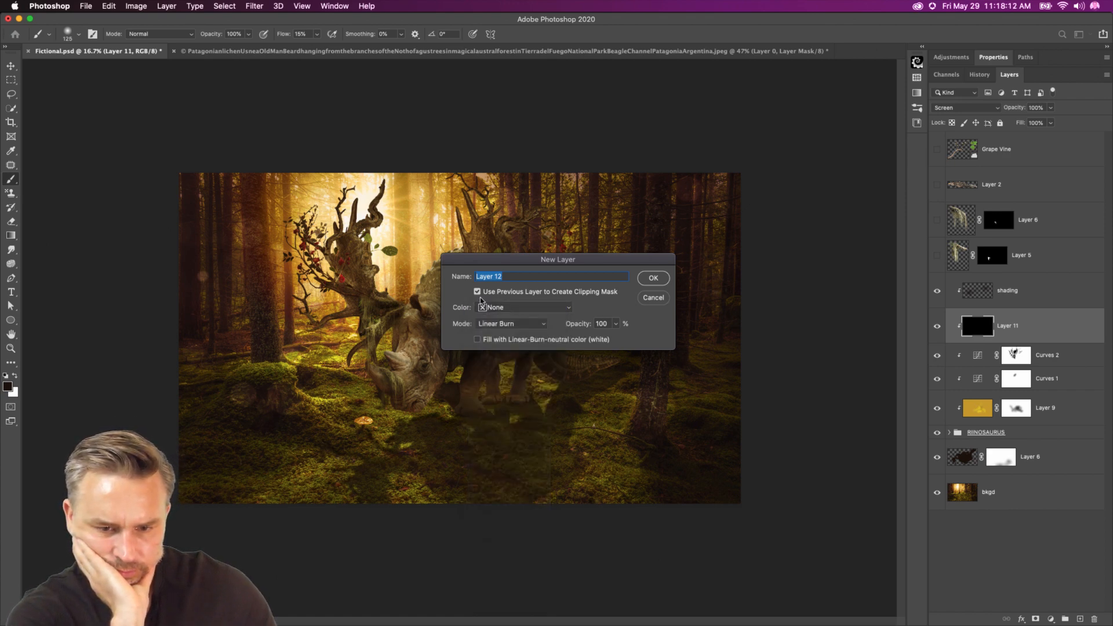
- Try Multiply, Color Burn, Darker Color, Lighten and Overlay for the new clipped layer to compare their neutral fill colors
click(490, 326)
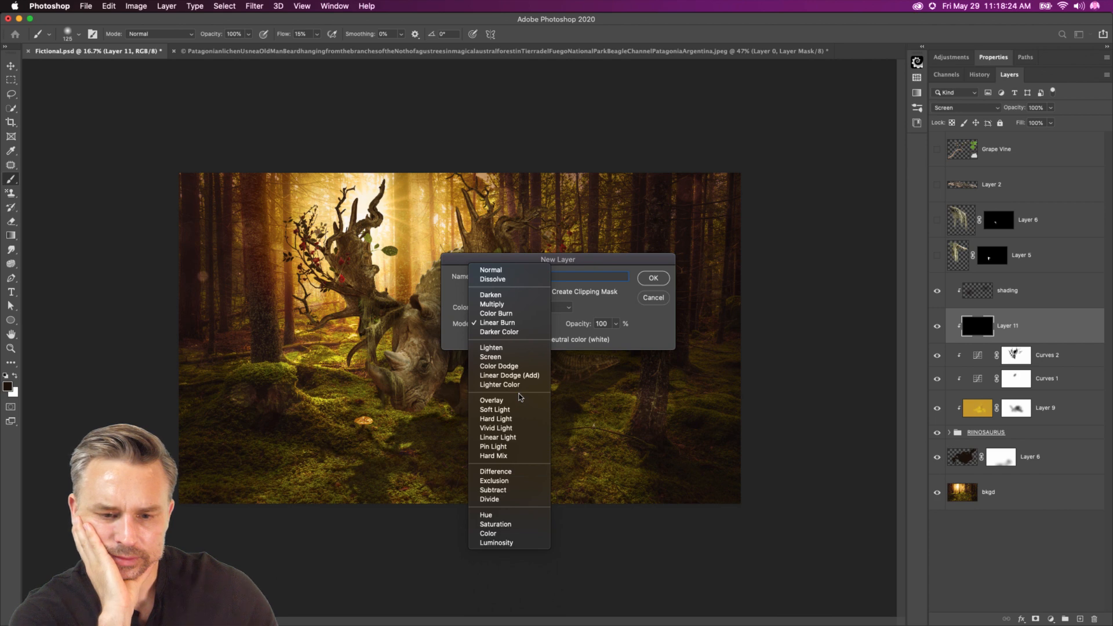
click(499, 306)
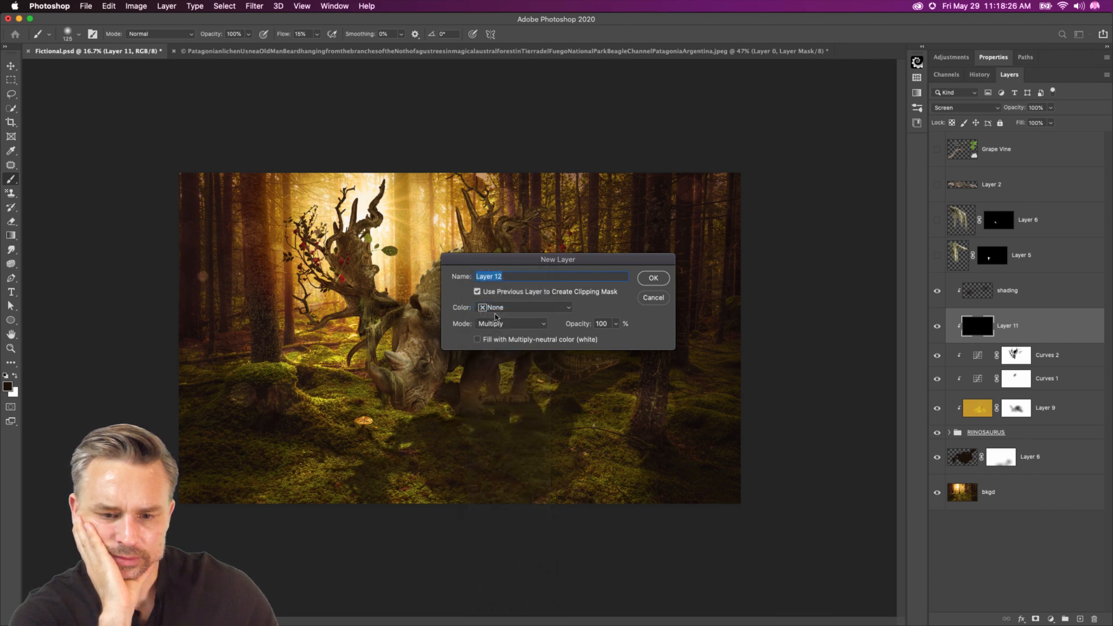
click(506, 326)
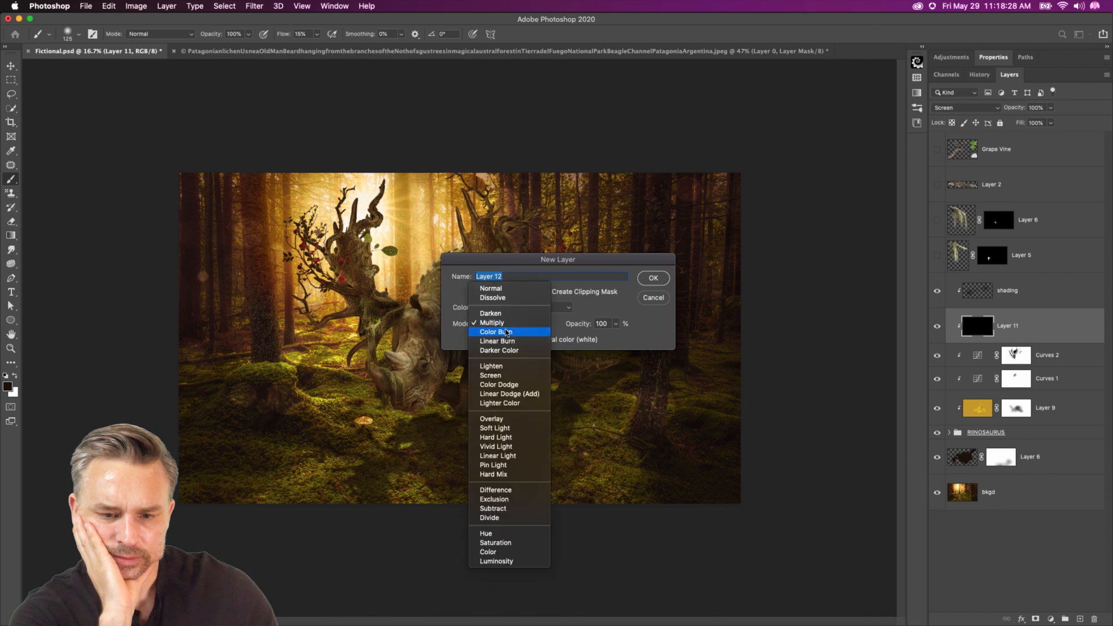
click(508, 332)
click(514, 329)
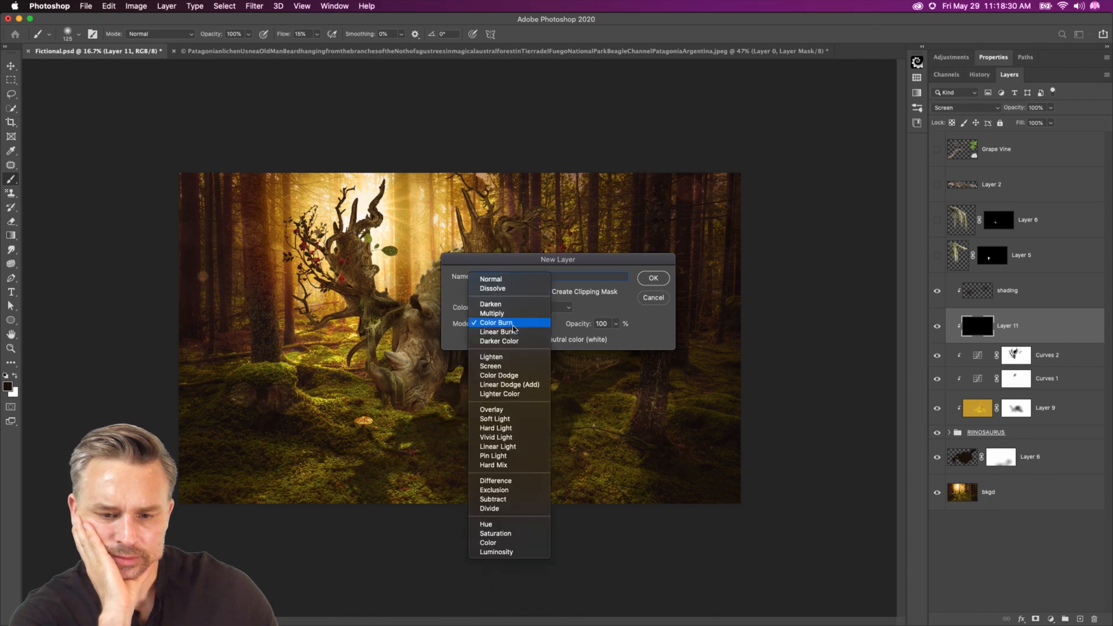
click(515, 341)
click(519, 332)
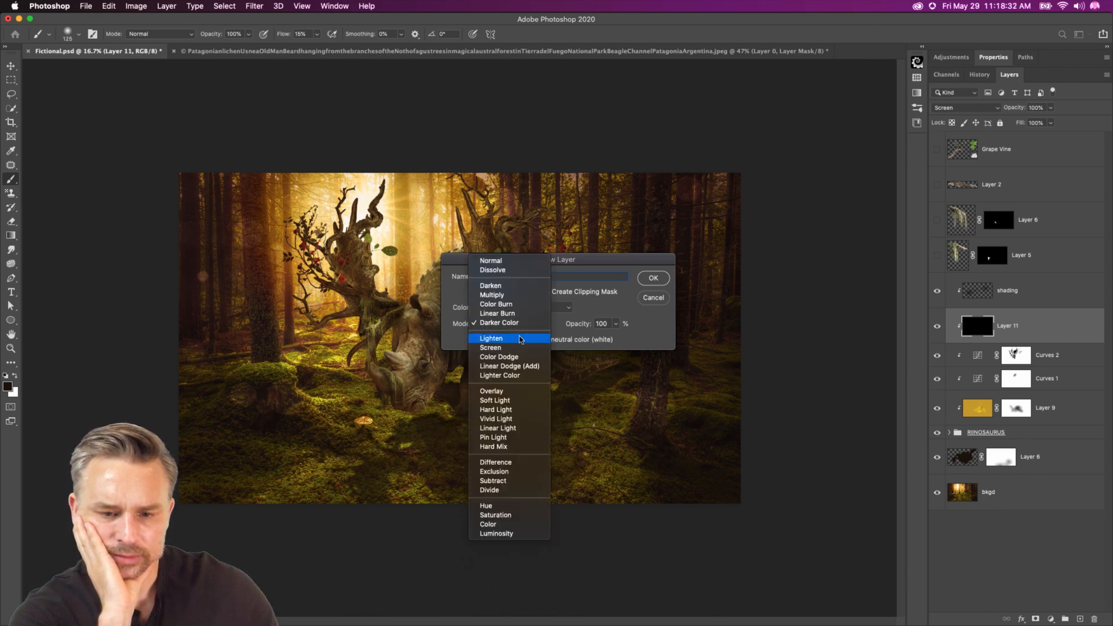
click(519, 337)
click(521, 326)
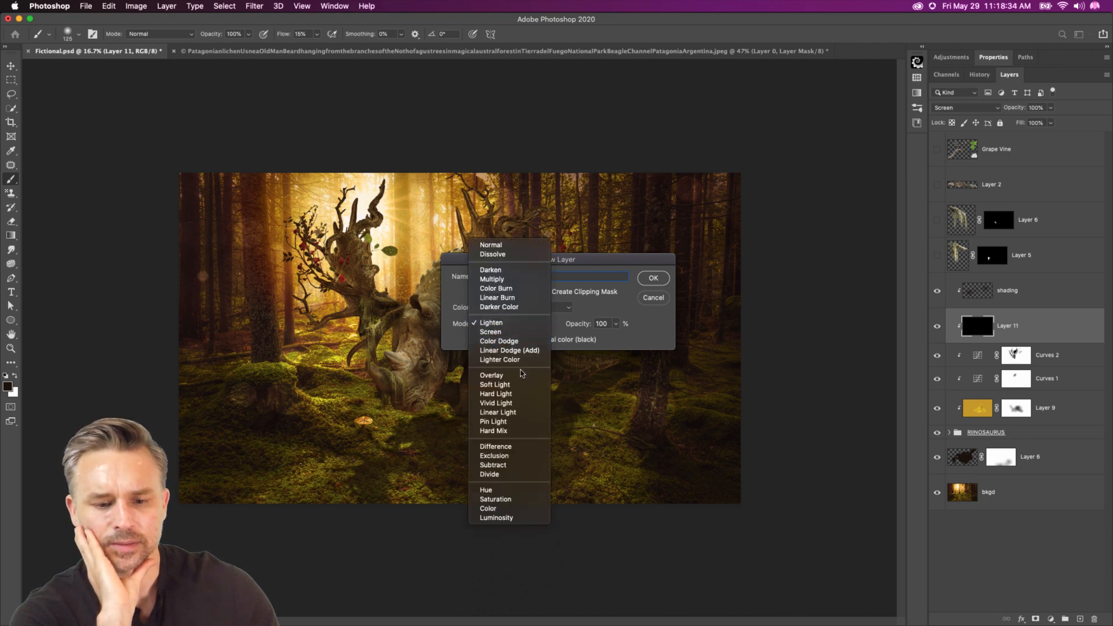
click(521, 375)
- Create the clipped layer in Soft Light mode with a 50% gray neutral fill and delete the black Screen layer, Layer 11
click(529, 323)
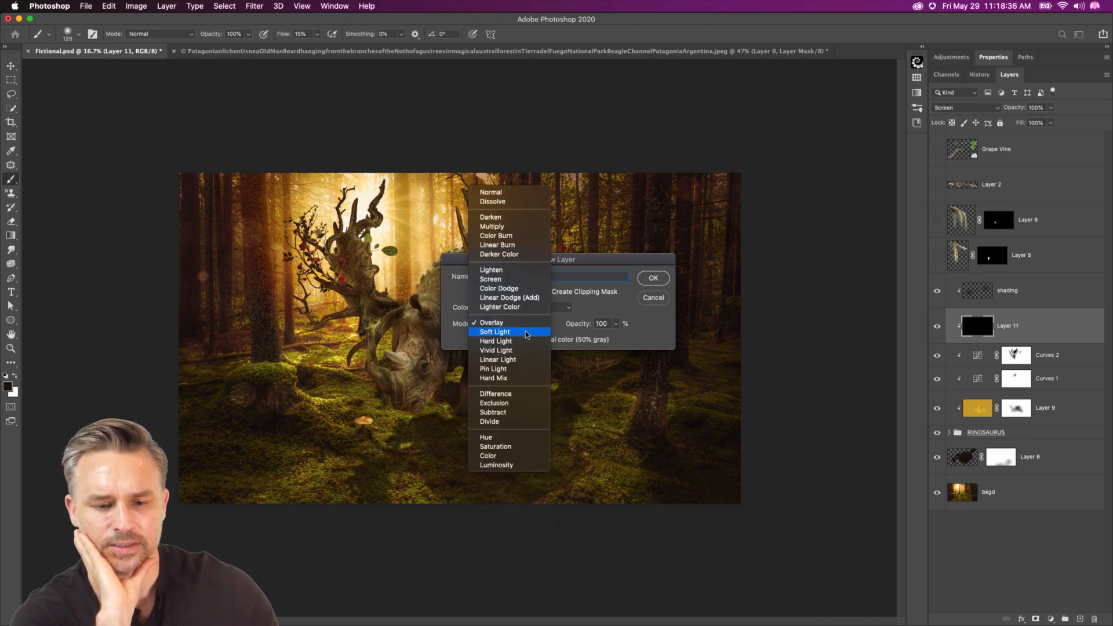
click(526, 333)
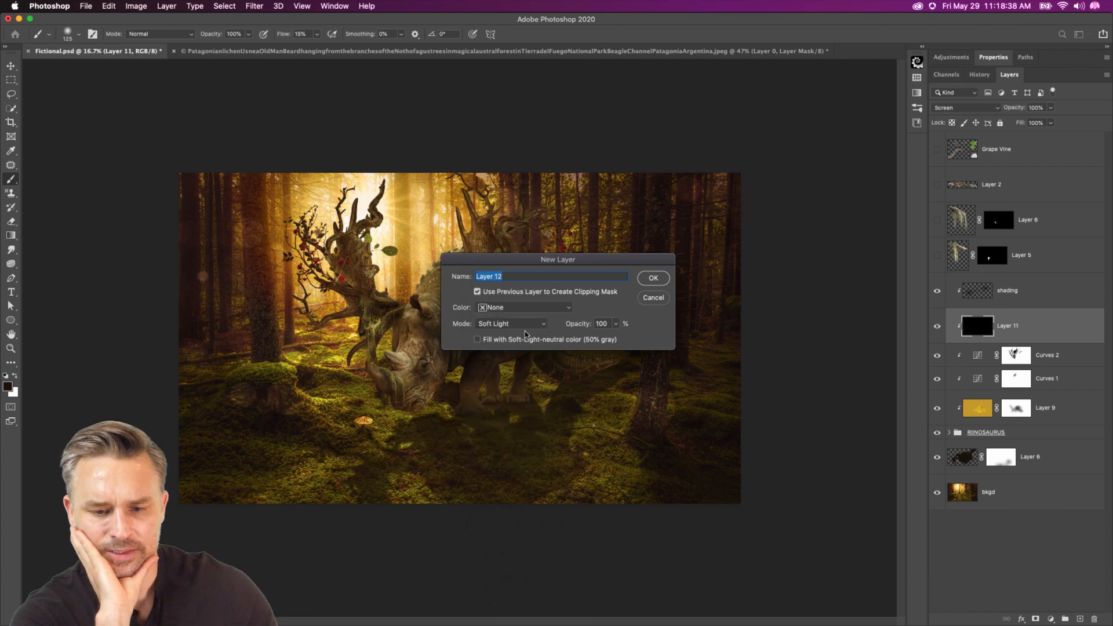
click(653, 279)
drag(1010, 361, 1095, 619)
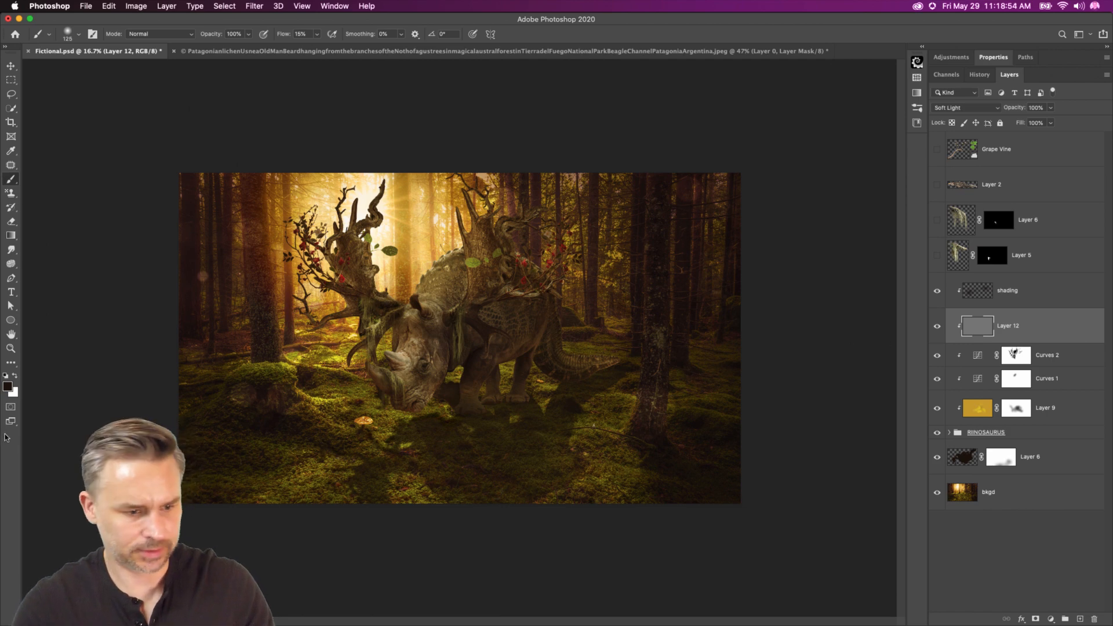
- On the gray Soft Light layer, paint black over the creature's body and white over its head with a 400 px soft brush
key(])
key(])
key(])
key(])
key(])
key(])
key(])
mouse_move(431, 281)
mouse_down()
mouse_move(444, 262)
mouse_move(430, 280)
mouse_up()
key(super+z)
mouse_move(457, 327)
mouse_down()
mouse_move(456, 360)
mouse_move(499, 361)
mouse_move(516, 329)
mouse_move(536, 324)
mouse_move(520, 390)
mouse_up()
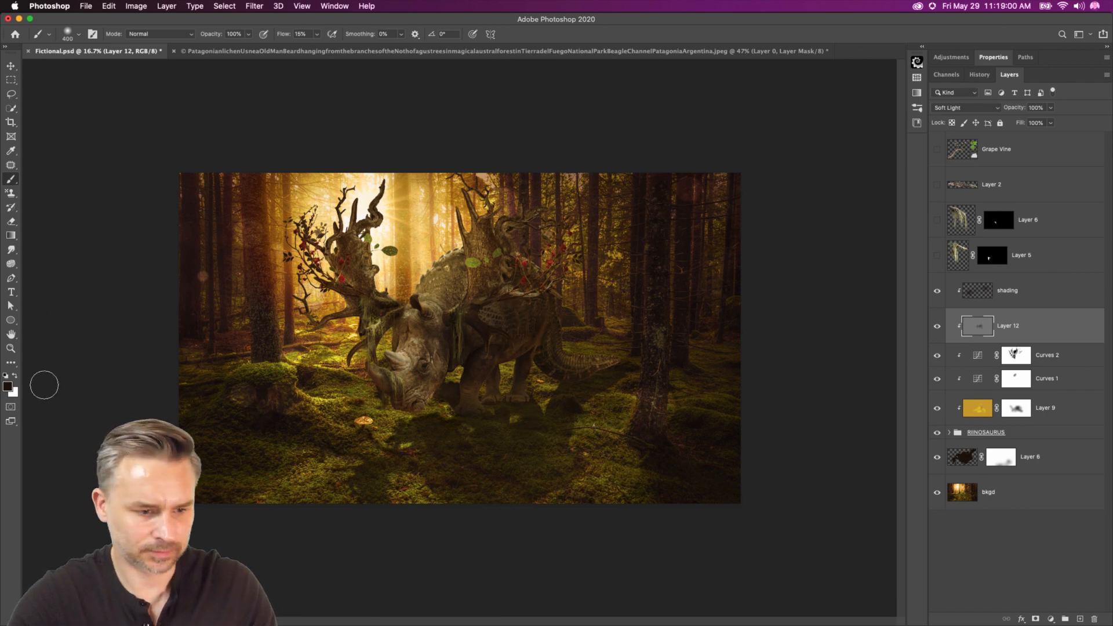
key(x)
mouse_move(411, 345)
mouse_down()
mouse_move(406, 388)
mouse_move(429, 291)
mouse_move(413, 279)
mouse_move(409, 288)
mouse_move(451, 254)
mouse_move(358, 385)
mouse_up()
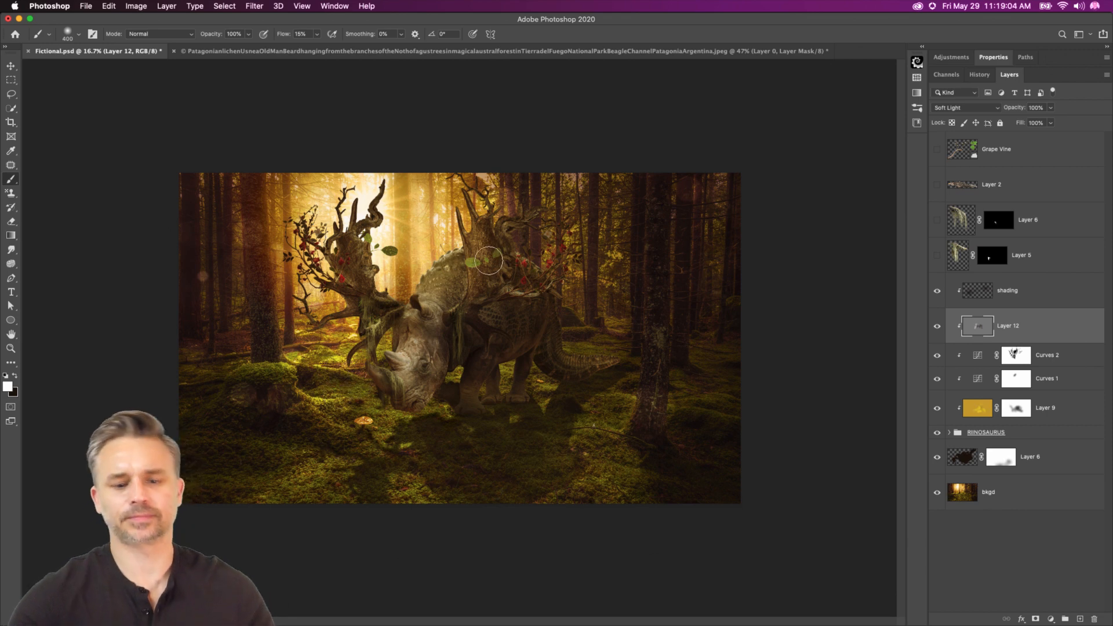
- Add a new clipped layer above the shading layer and name it "highligts"
key(super+equal)
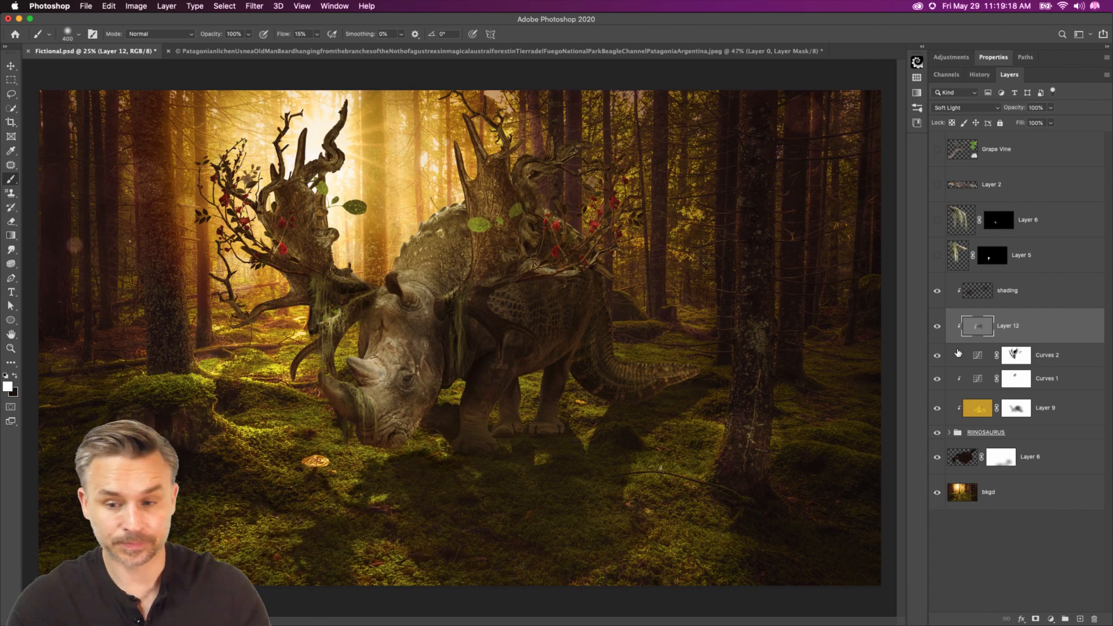
click(1018, 290)
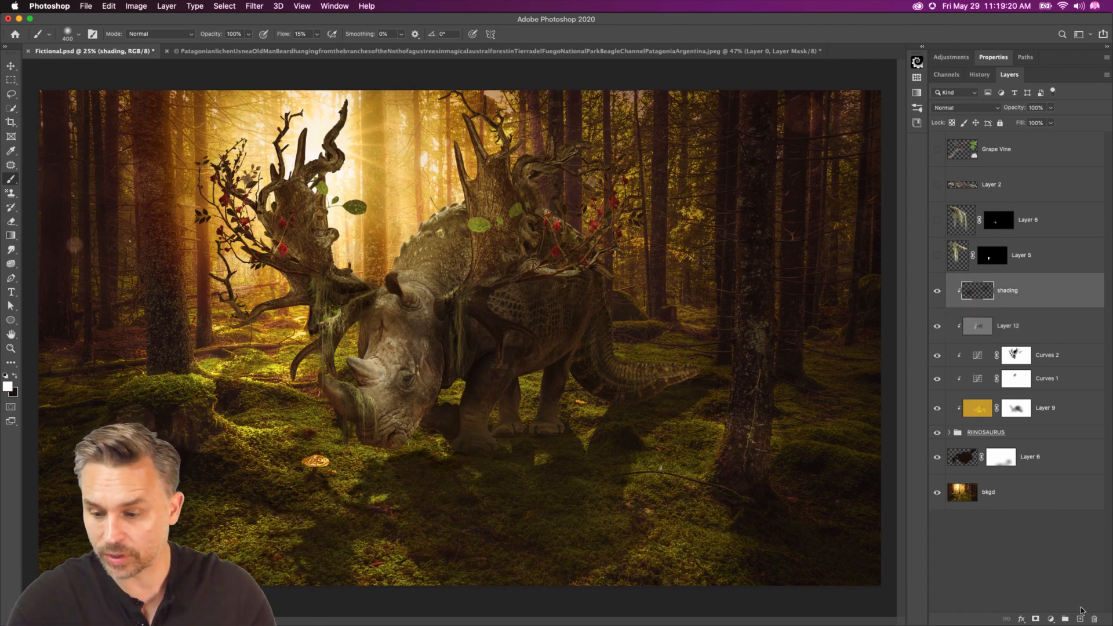
click(1081, 618)
alt+click(1008, 302)
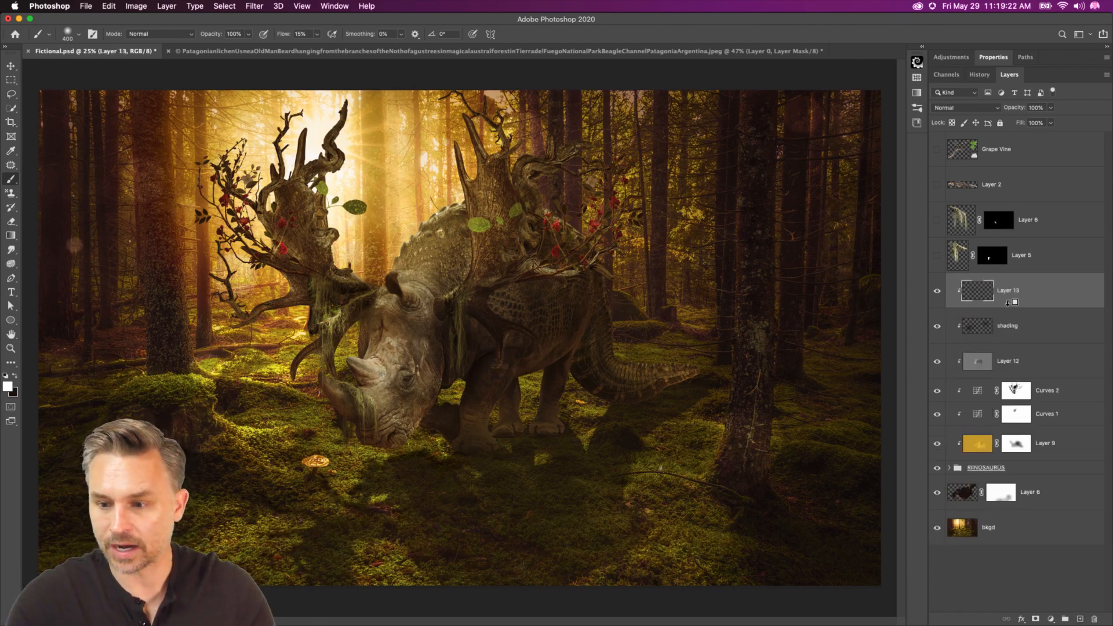
text(highligts)
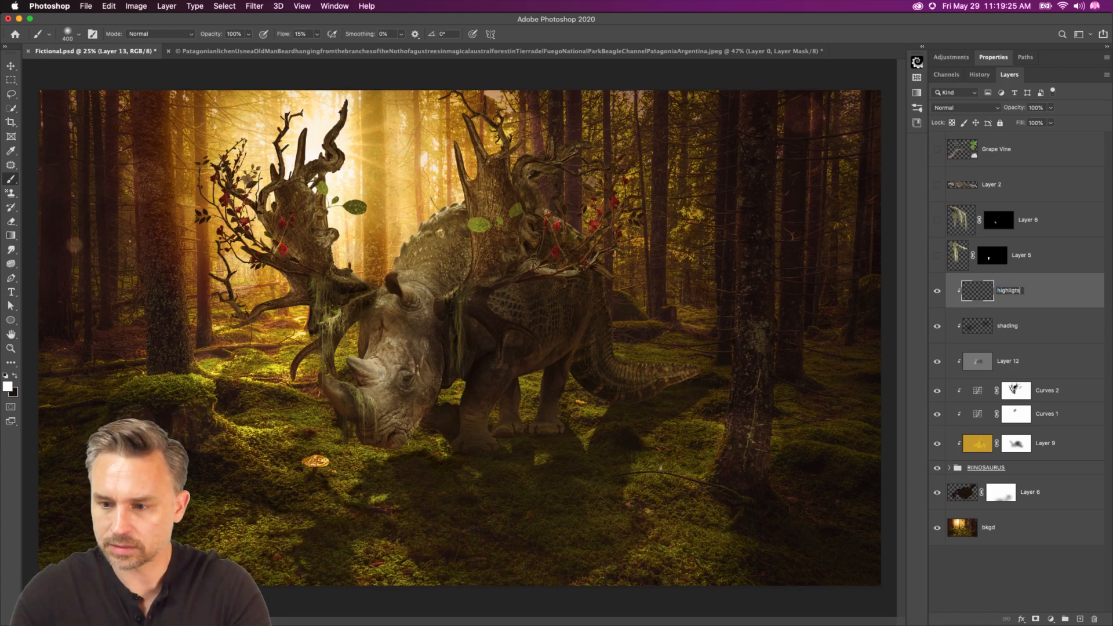
key(Return)
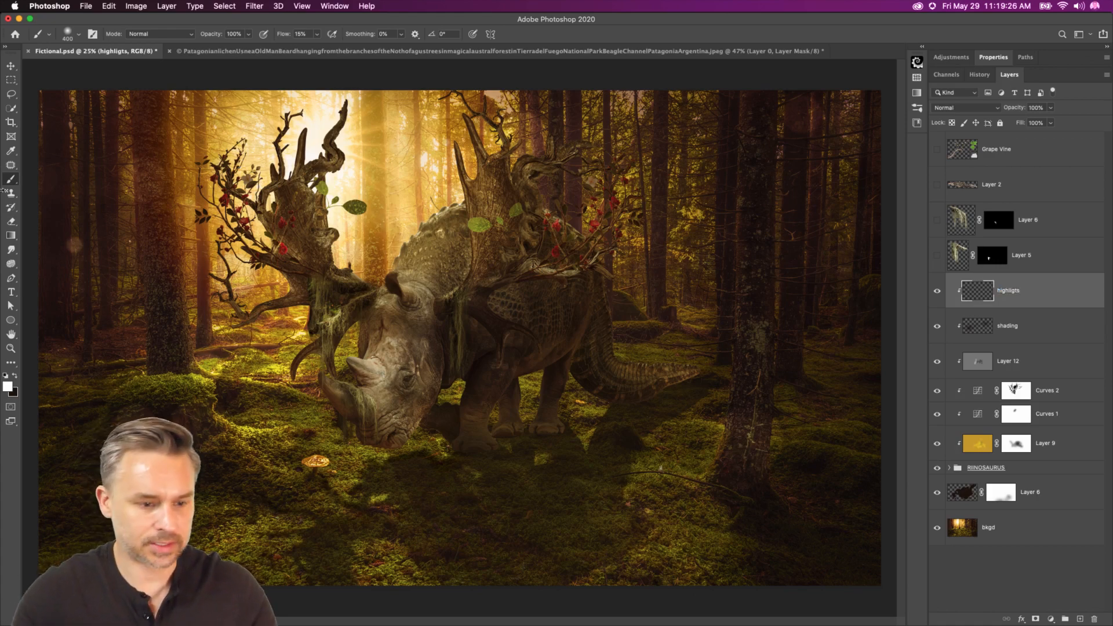
- Paint a white glow over the creature's neck and back with a 700 px brush and set the highlights layer to Overlay
key(bracketright)
key(bracketright)
key(bracketright)
mouse_move(421, 246)
mouse_down()
mouse_move(380, 266)
mouse_move(411, 225)
mouse_up()
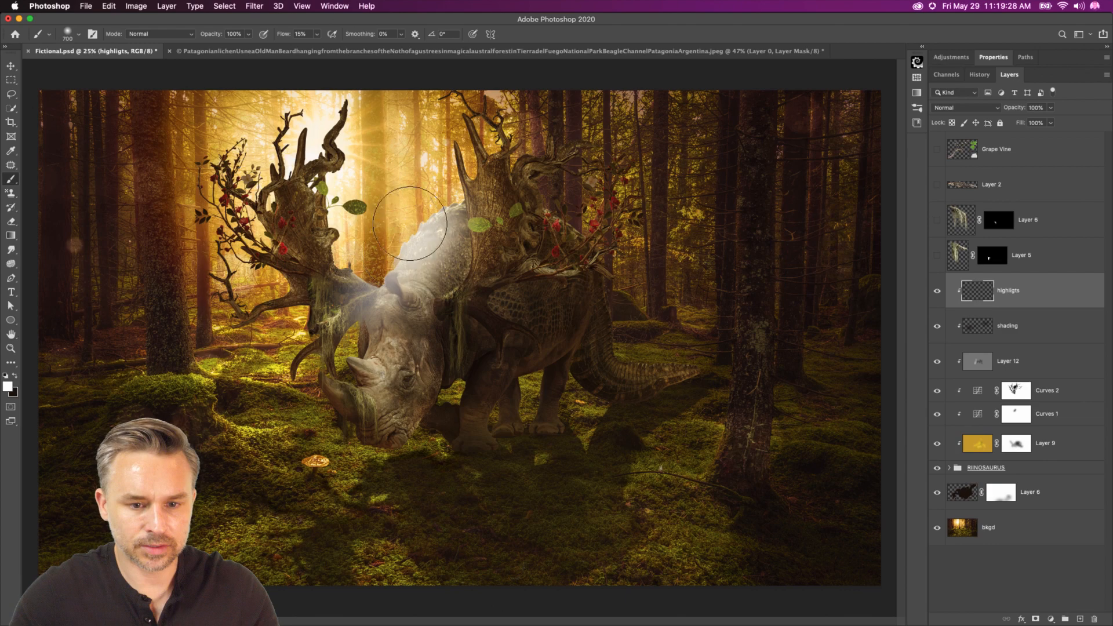
click(979, 107)
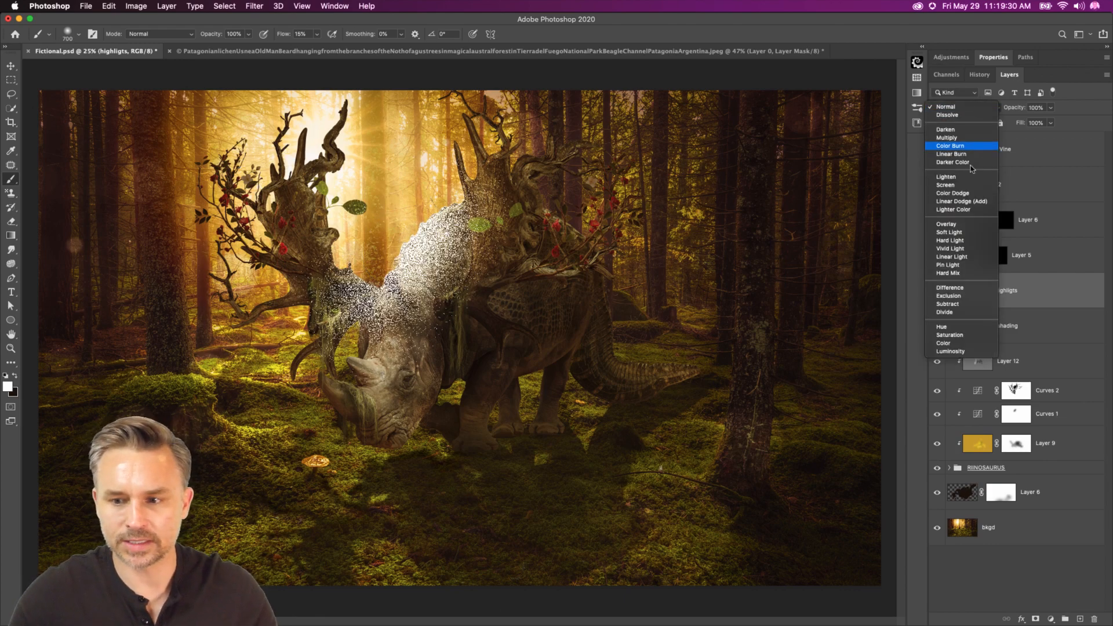
click(960, 229)
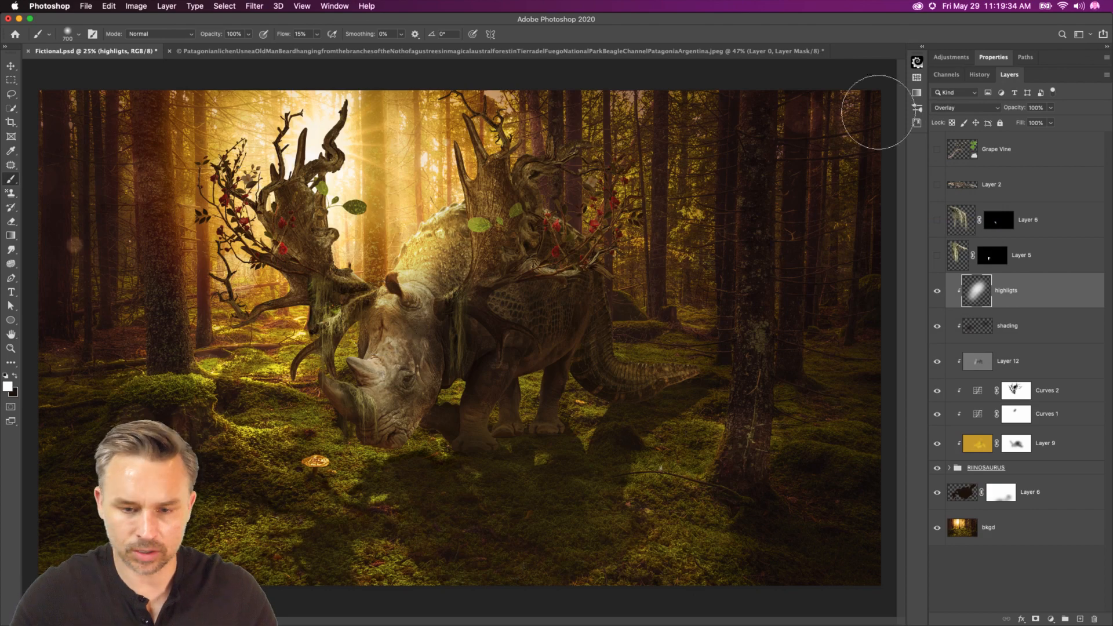
click(965, 110)
click(959, 115)
click(958, 104)
click(959, 100)
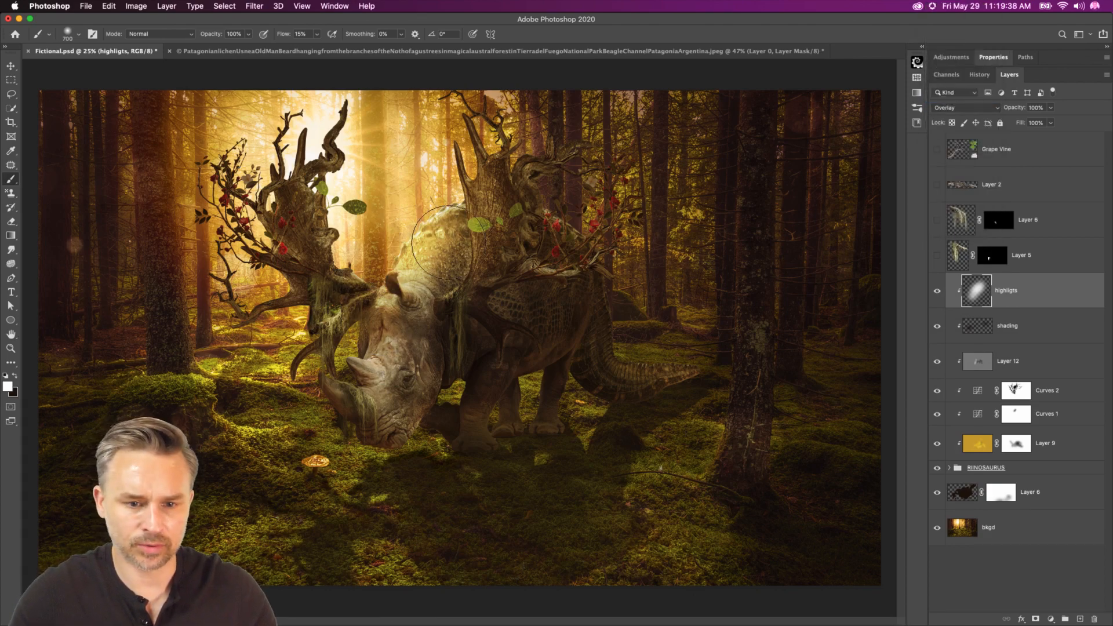
- Erase the inner part of the neck highlight with a 400 px eraser, keeping the glow along the back's upper edge
key(bracketleft)
key(bracketleft)
key(bracketleft)
key(bracketleft)
key(bracketleft)
key(bracketleft)
key(bracketleft)
key(bracketleft)
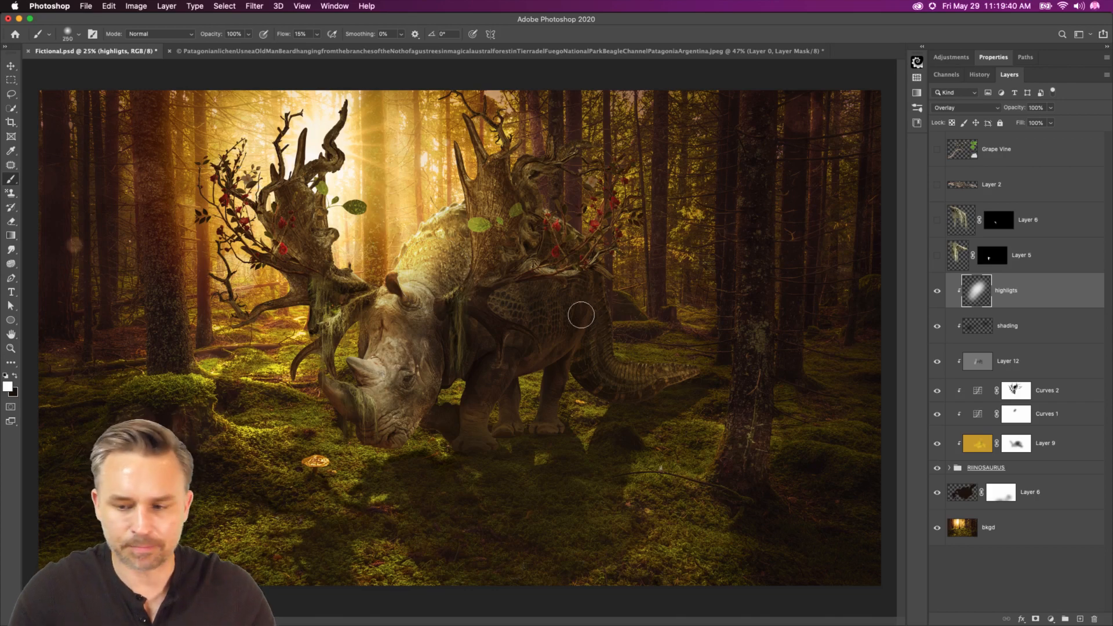
click(11, 221)
key(bracketright)
key(bracketright)
mouse_move(400, 314)
mouse_down()
mouse_move(459, 257)
mouse_move(419, 300)
mouse_move(425, 265)
mouse_move(450, 255)
mouse_up()
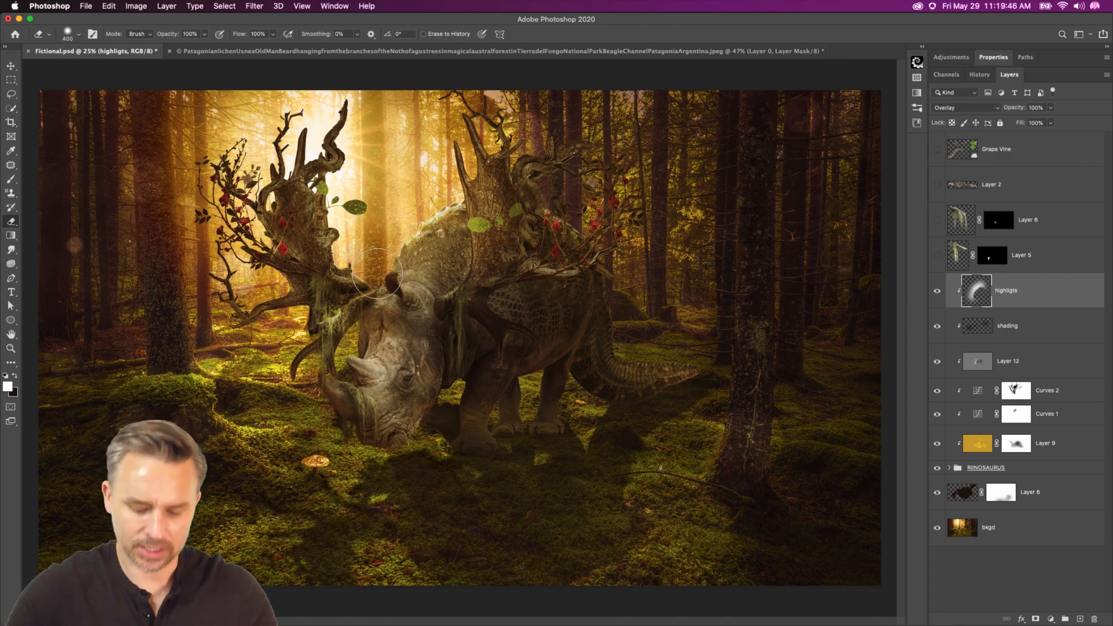
- Paint white highlights on the sunlit edges of the front antler with a 175 px brush
key(b)
key(bracketleft)
key(bracketleft)
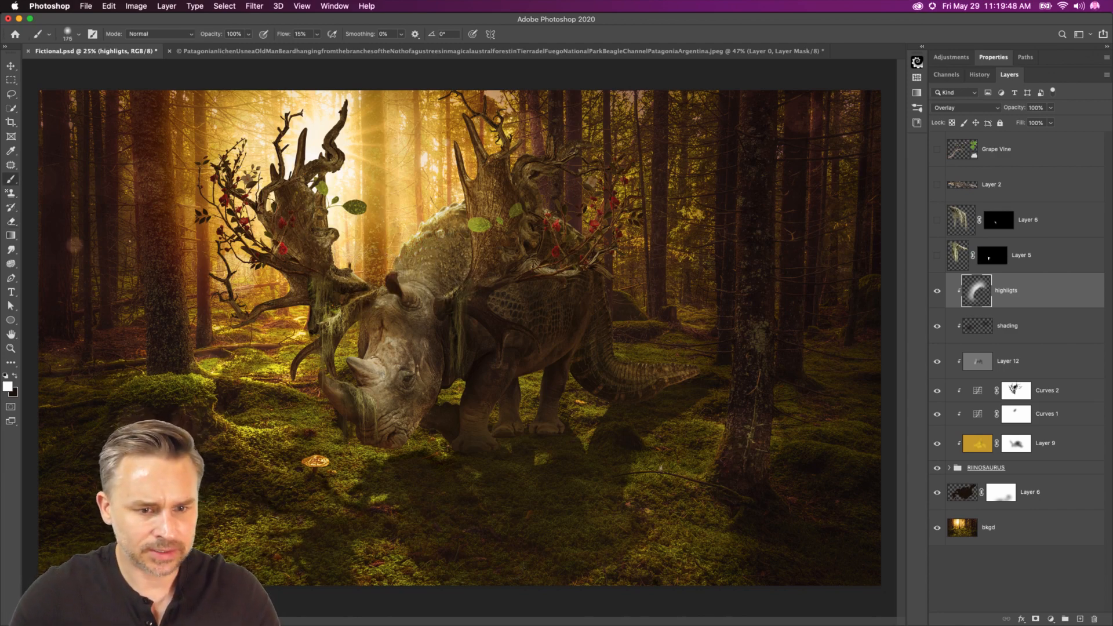
click(285, 149)
drag(299, 141, 294, 165)
drag(329, 203, 335, 253)
- Paint white highlights along the thin upper spikes of the rear antler with a 90 px brush
key(bracketleft)
key(bracketleft)
key(bracketleft)
key(bracketleft)
key(bracketleft)
key(bracketleft)
key(bracketleft)
key(bracketleft)
key(bracketleft)
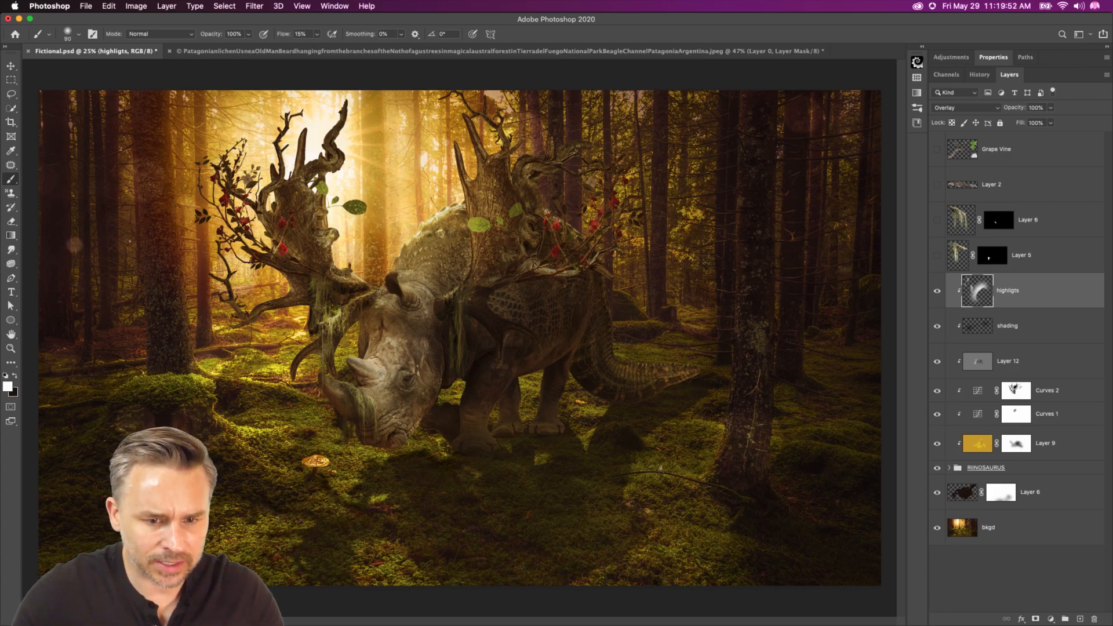
mouse_move(450, 163)
mouse_down()
mouse_move(467, 193)
mouse_move(475, 277)
mouse_move(475, 114)
mouse_move(501, 125)
mouse_up()
- Highlight the twisted upper branches of the rear antler with a 150 px brush
key(bracketright)
key(bracketright)
key(bracketright)
mouse_move(517, 173)
mouse_down()
mouse_move(521, 155)
mouse_move(546, 141)
mouse_up()
key(bracketright)
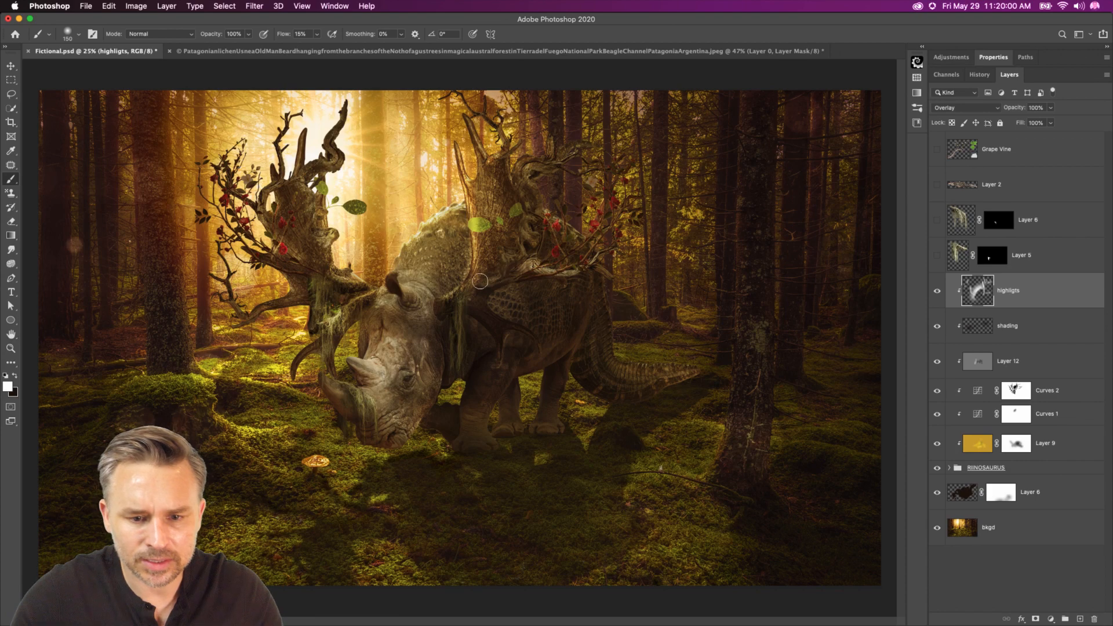
- Paint a white highlight along the small horn on the creature's snout with a 100 px brush
key(bracketleft)
key(bracketleft)
key(bracketleft)
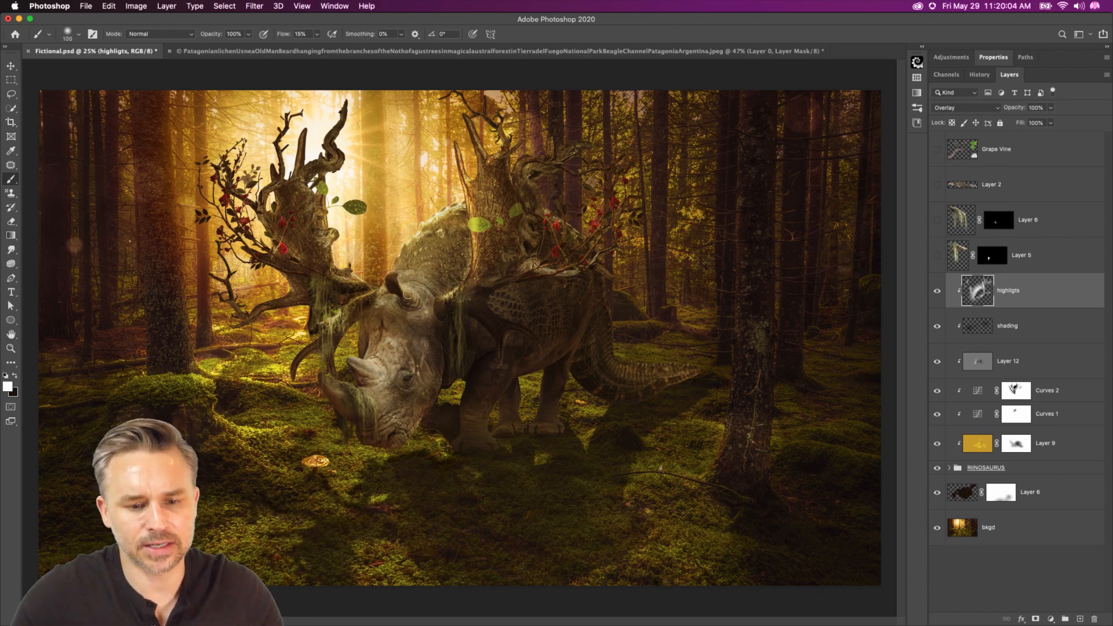
mouse_move(356, 362)
mouse_down()
mouse_move(328, 384)
mouse_move(369, 410)
mouse_move(366, 439)
mouse_move(347, 388)
mouse_move(365, 410)
mouse_move(378, 364)
mouse_up()
key(bracketright)
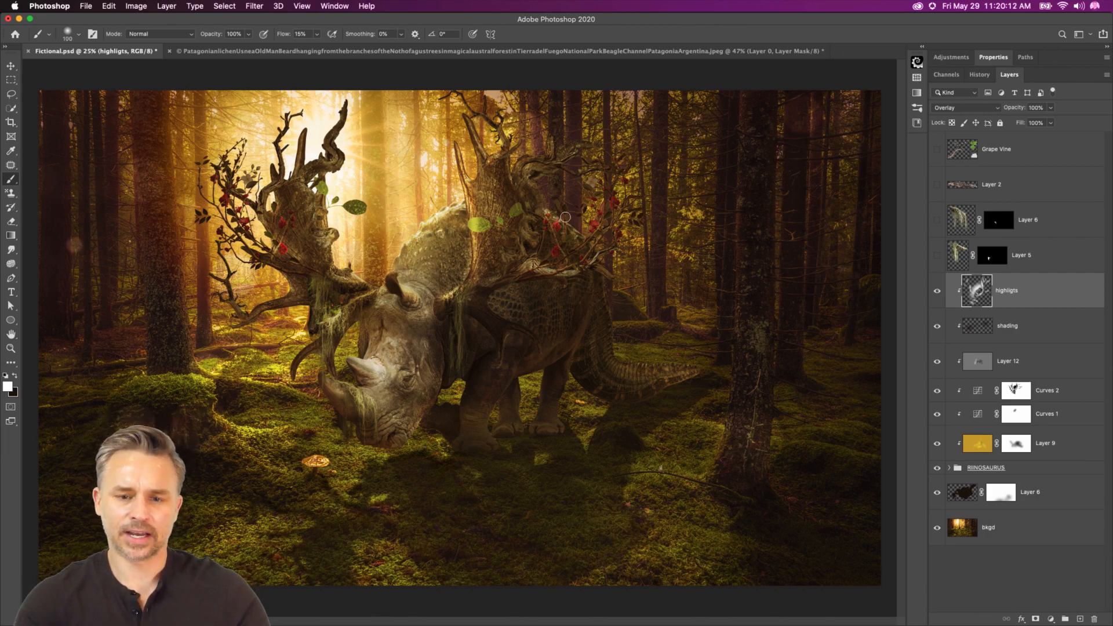
- Highlight the lower berry-covered branches of the rear antler down to the creature's rump with a 100 px brush
key(bracketleft)
key(bracketleft)
drag(594, 244, 608, 284)
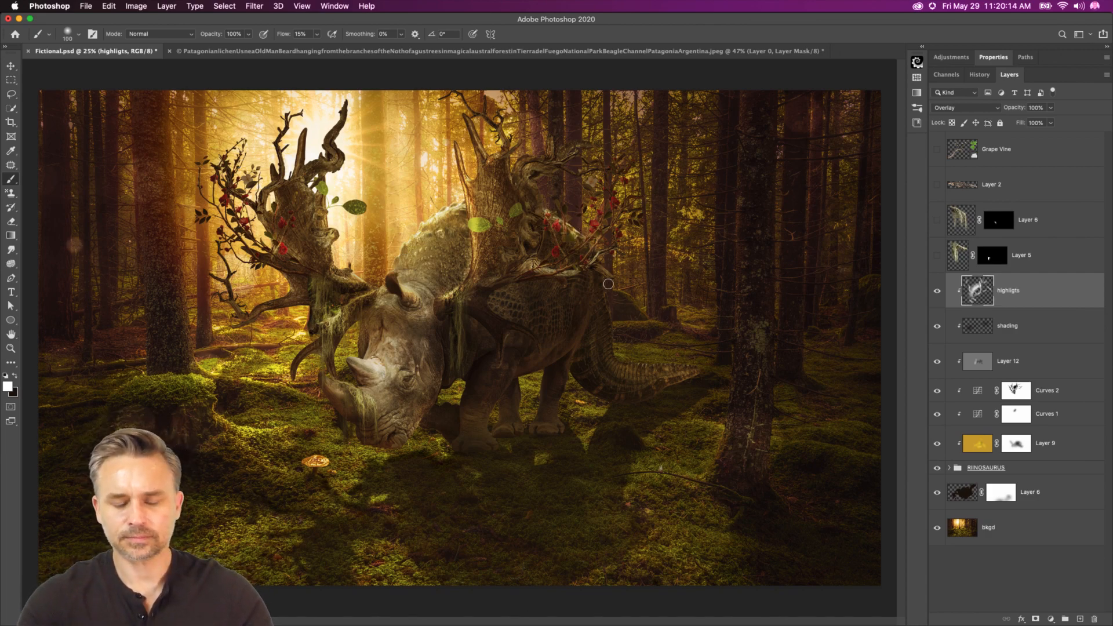
- Add fine white highlights along the upper prongs of the front antler with a smaller soft brush
key(bracketleft)
key(bracketleft)
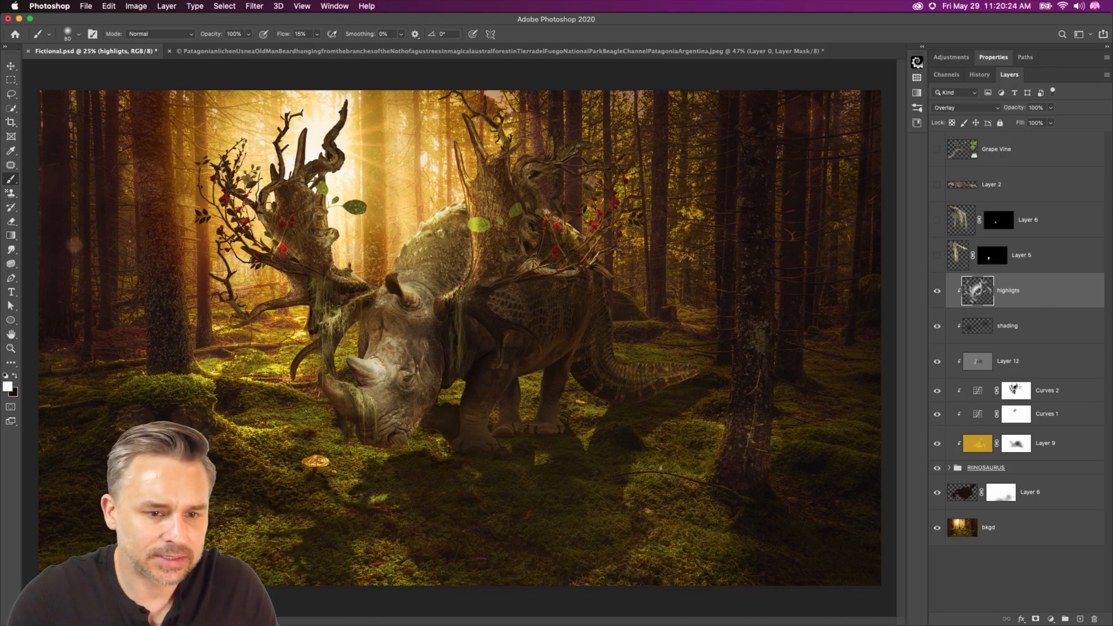
drag(303, 125, 287, 179)
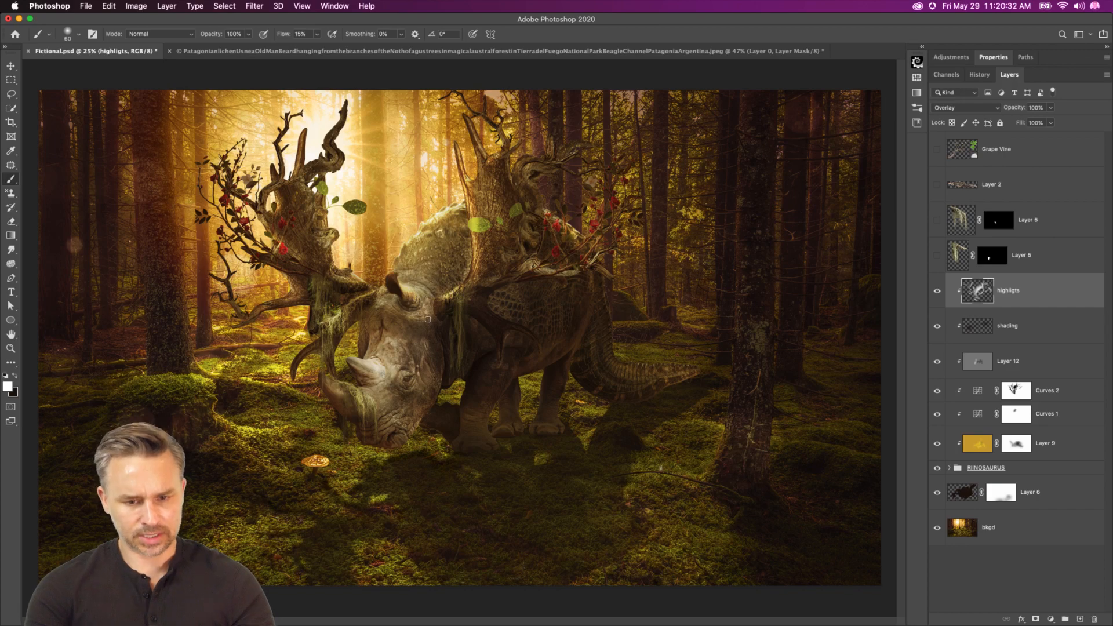
- Paint fine white highlights on the creature's forehead and around its eye with a 60 px brush
mouse_move(377, 306)
mouse_down()
mouse_move(406, 312)
mouse_move(409, 360)
mouse_up()
key(bracketright)
key(bracketright)
key(bracketright)
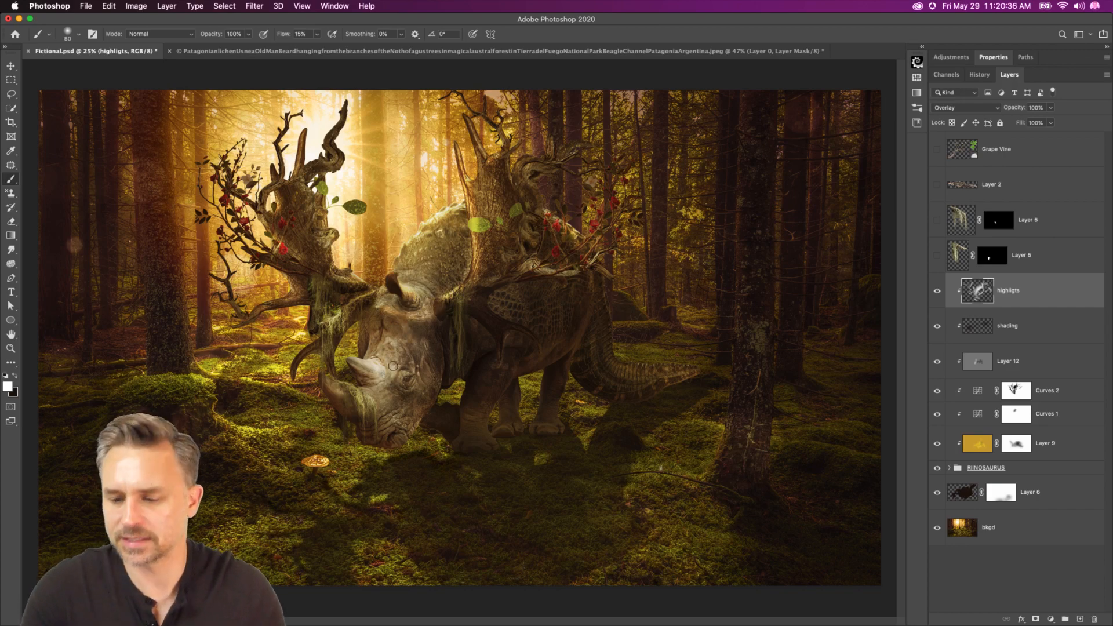
- Choose the Supreme brush from Kyle's Spatter Brushes, reduce it to 100 px and dab speckled highlights onto the creature's upper back
click(76, 35)
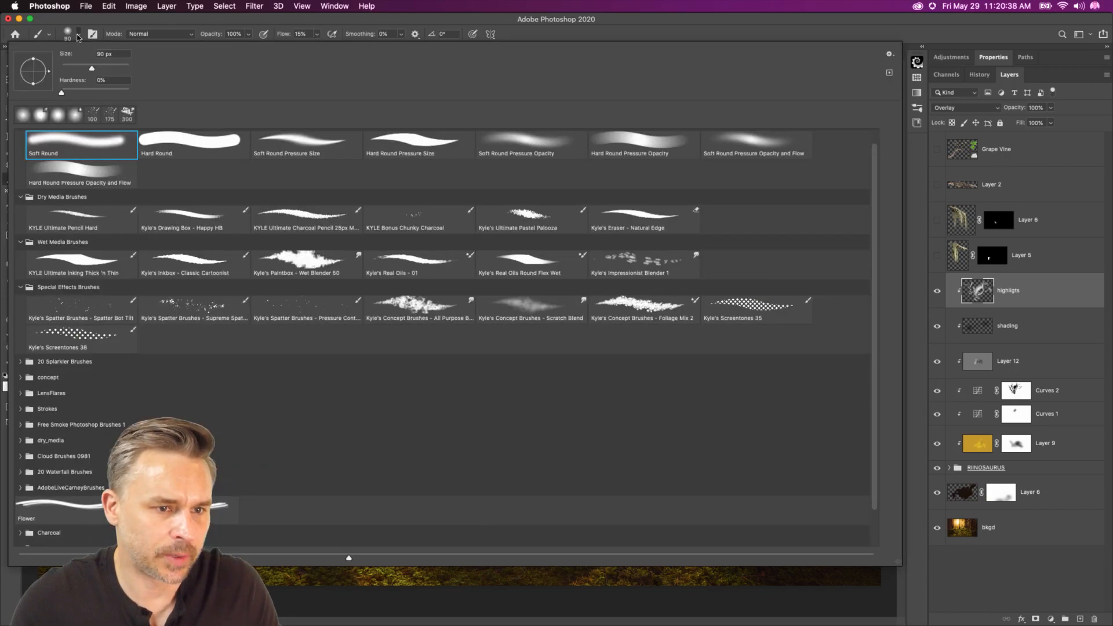
double_click(172, 307)
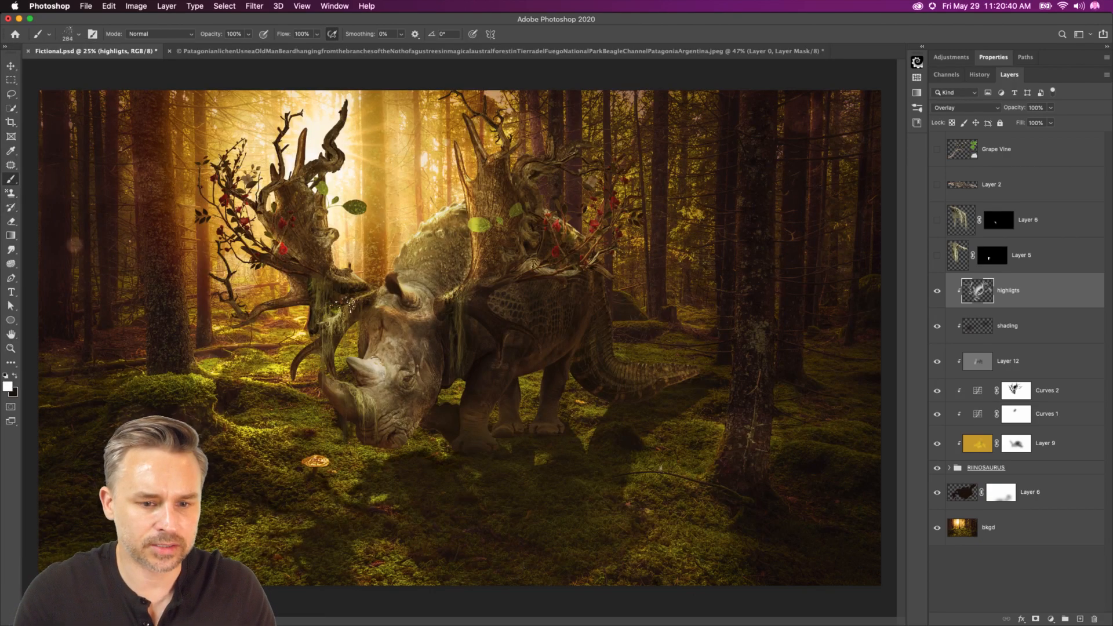
key(bracketleft)
key(bracketleft)
key(bracketleft)
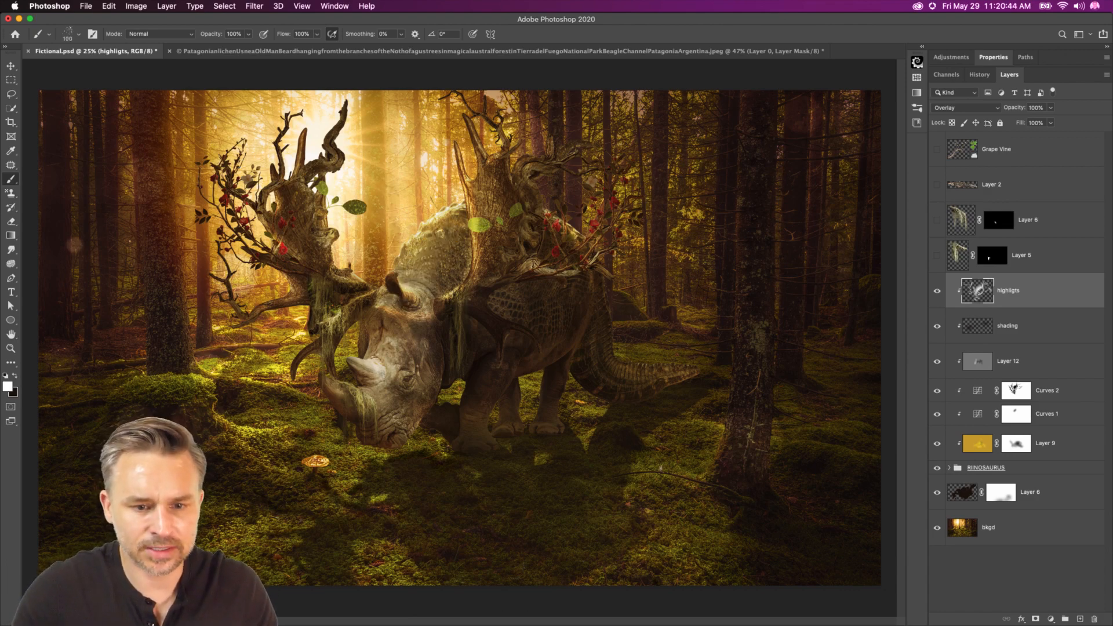
click(452, 218)
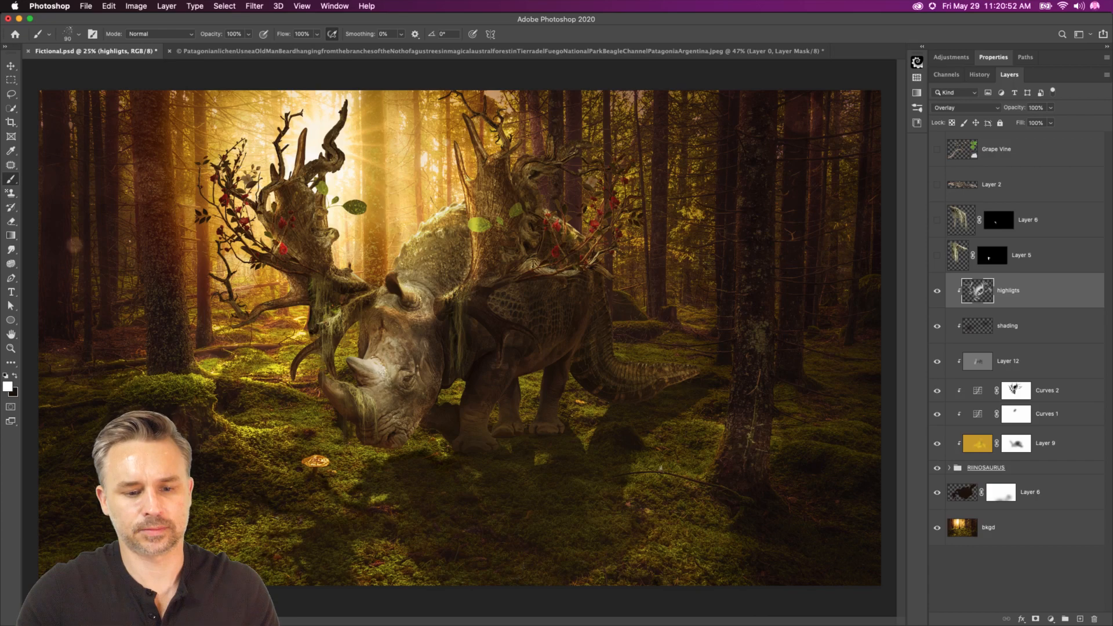
- Create a new layer above the highlights layer and fill the whole canvas on it with the dark foreground colour
click(10, 250)
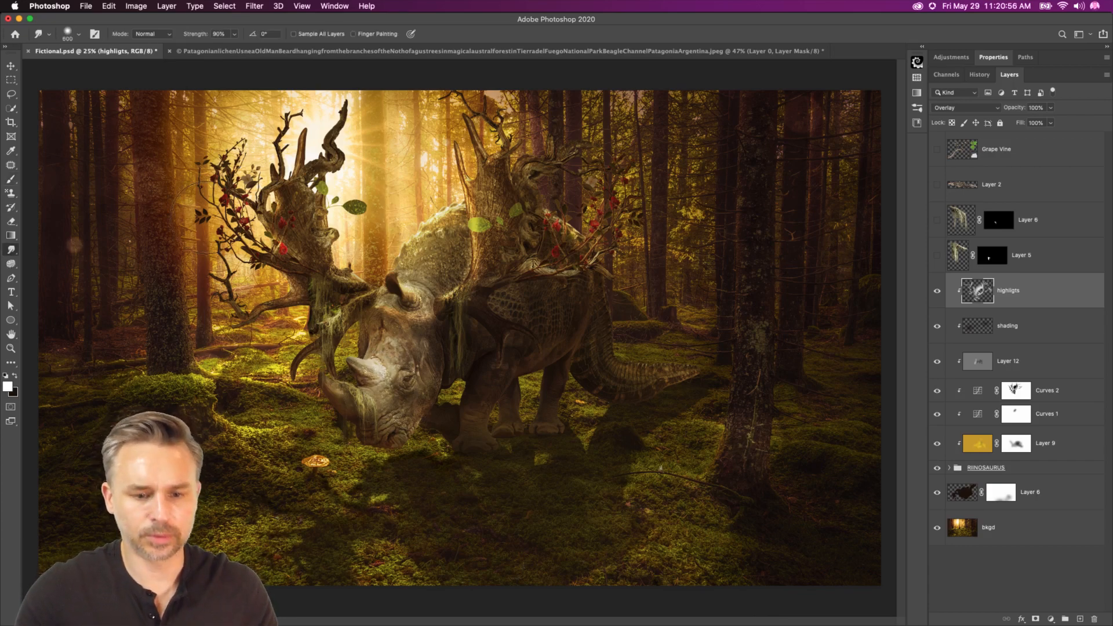
key(super+minus)
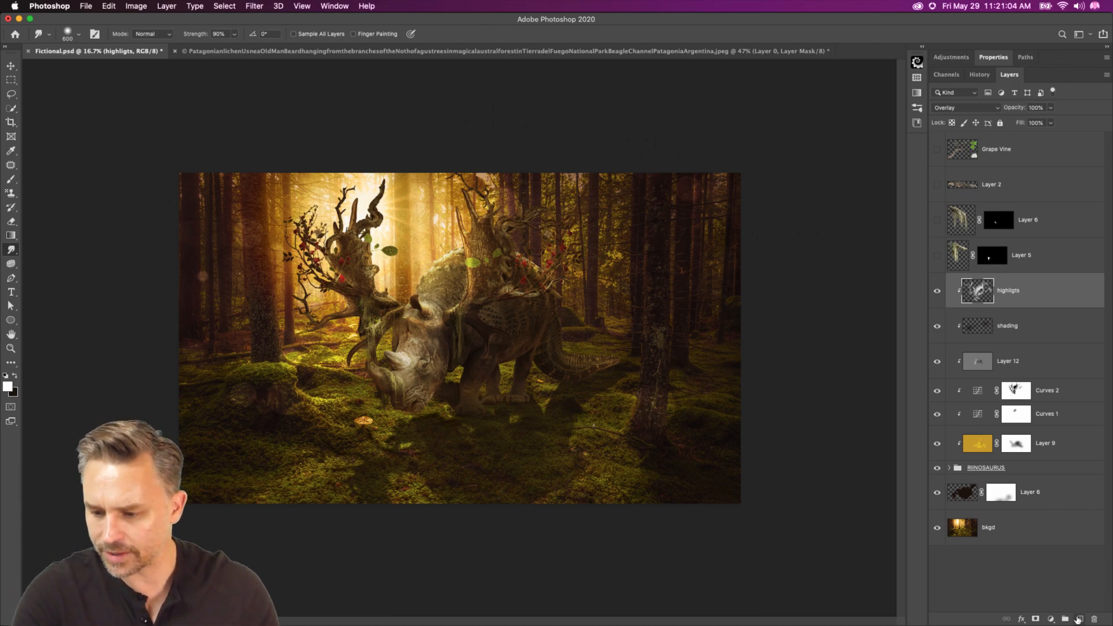
click(1079, 619)
key(super+a)
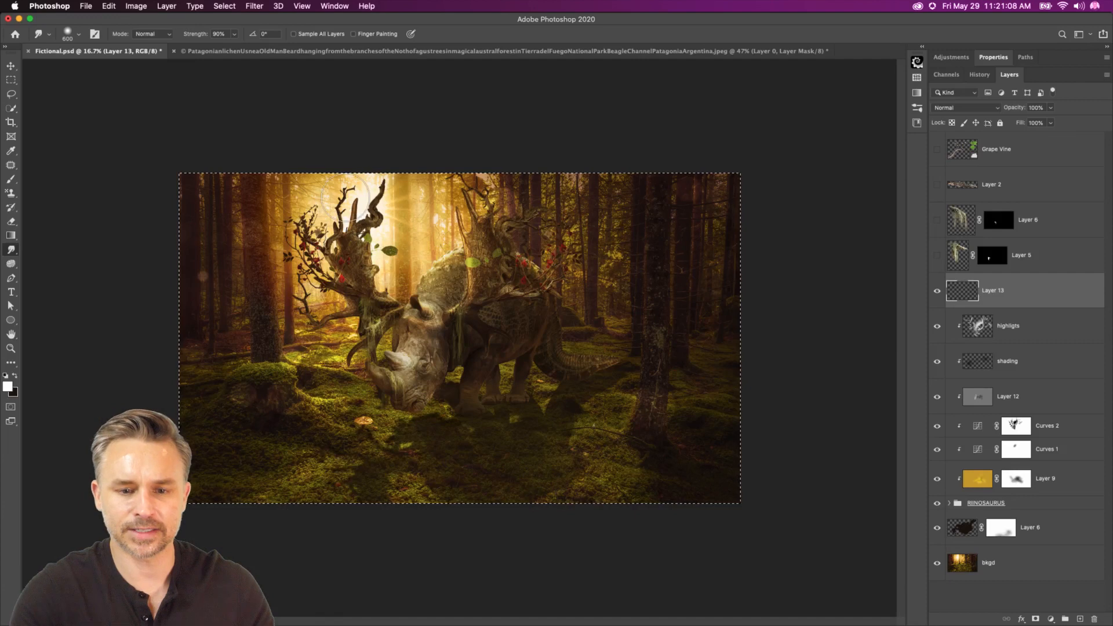
key(x)
key(shift+BackSpace)
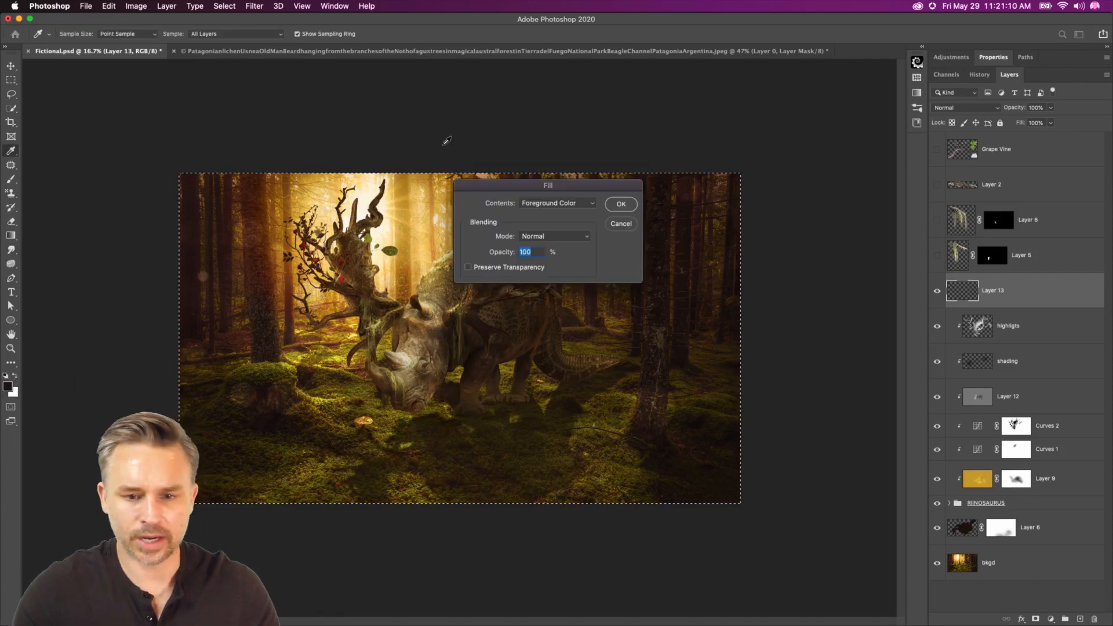
click(554, 203)
click(551, 203)
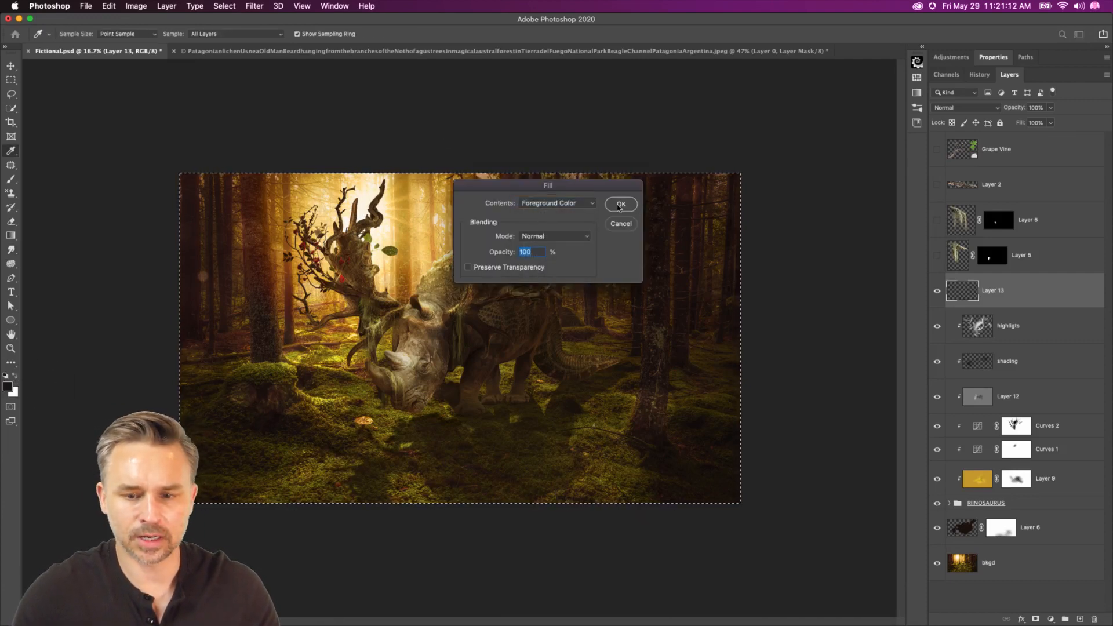
click(621, 204)
- Render a 50-300mm Zoom lens flare at 100% brightness on the dark-filled layer, left of and above its centre
click(226, 4)
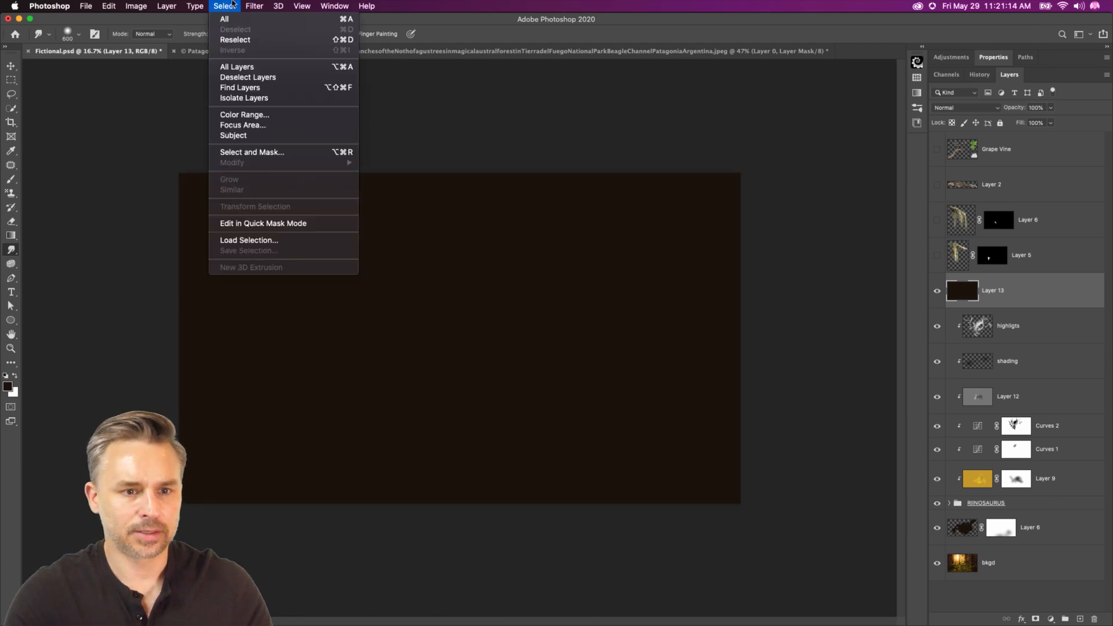
mouse_move(254, 6)
mouse_move(290, 187)
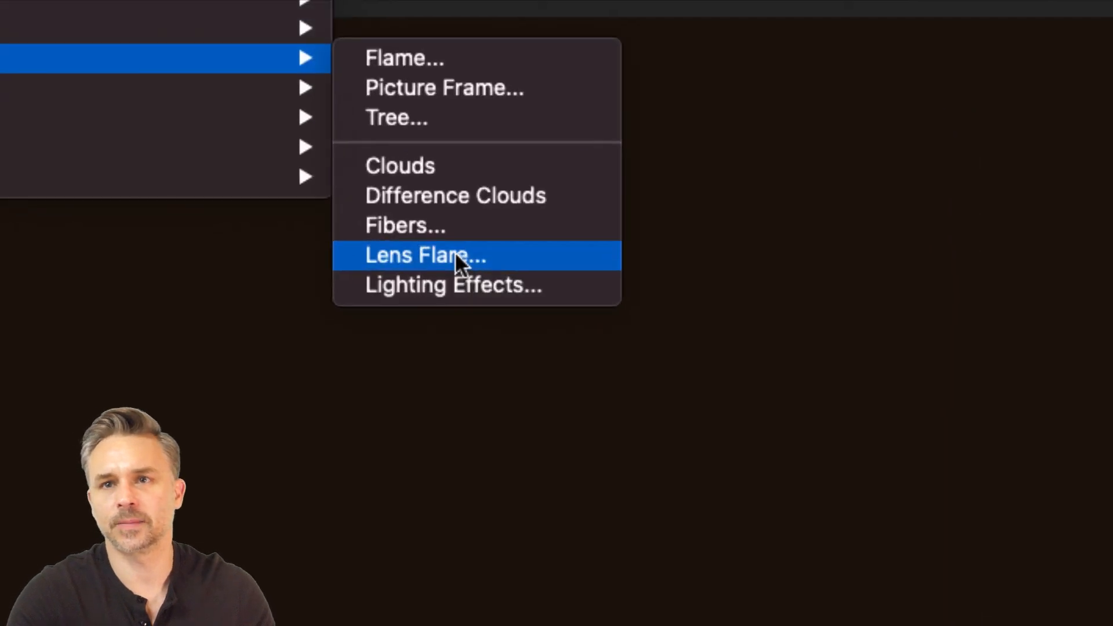
click(457, 255)
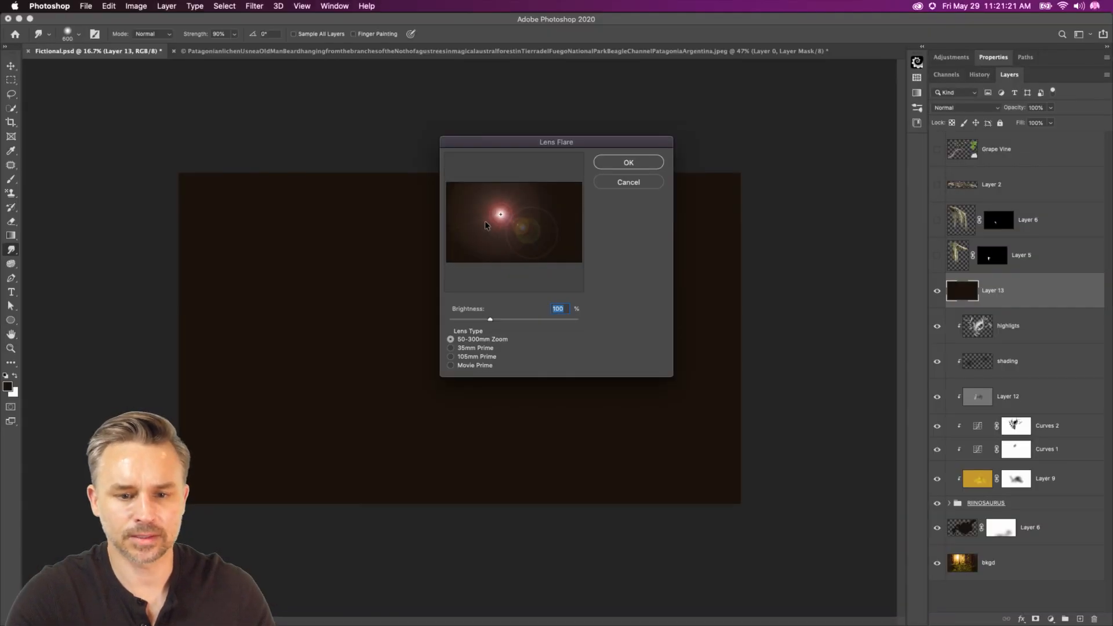
mouse_move(486, 225)
mouse_down()
mouse_move(475, 203)
mouse_move(499, 217)
mouse_up()
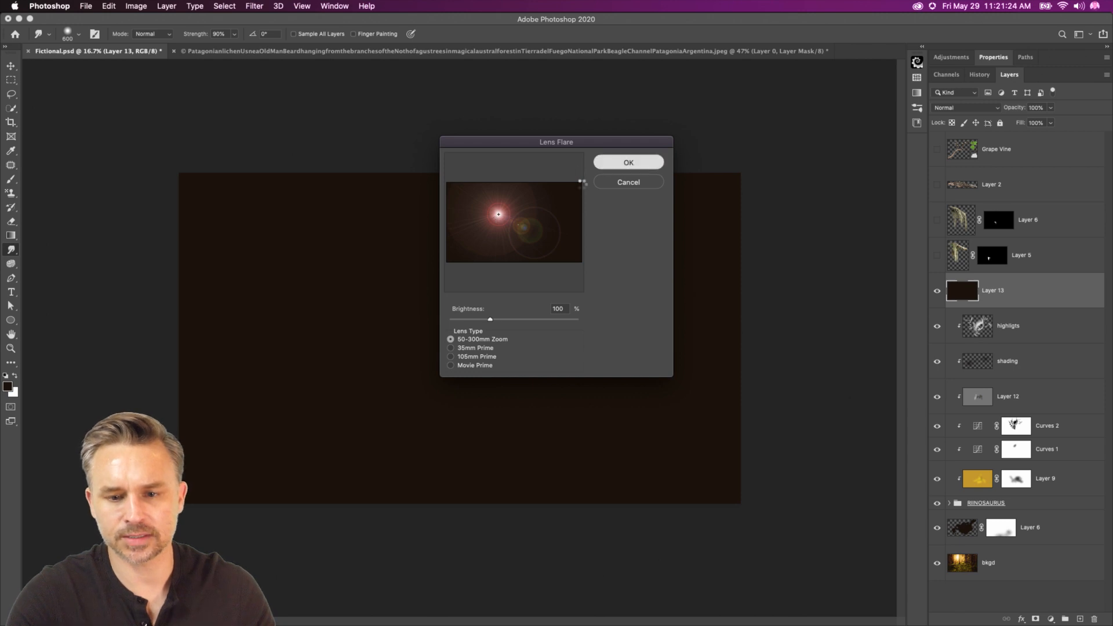
click(628, 162)
- Set the flare layer's blend mode to Lighten and refill the entire layer with the dark foreground colour
click(968, 107)
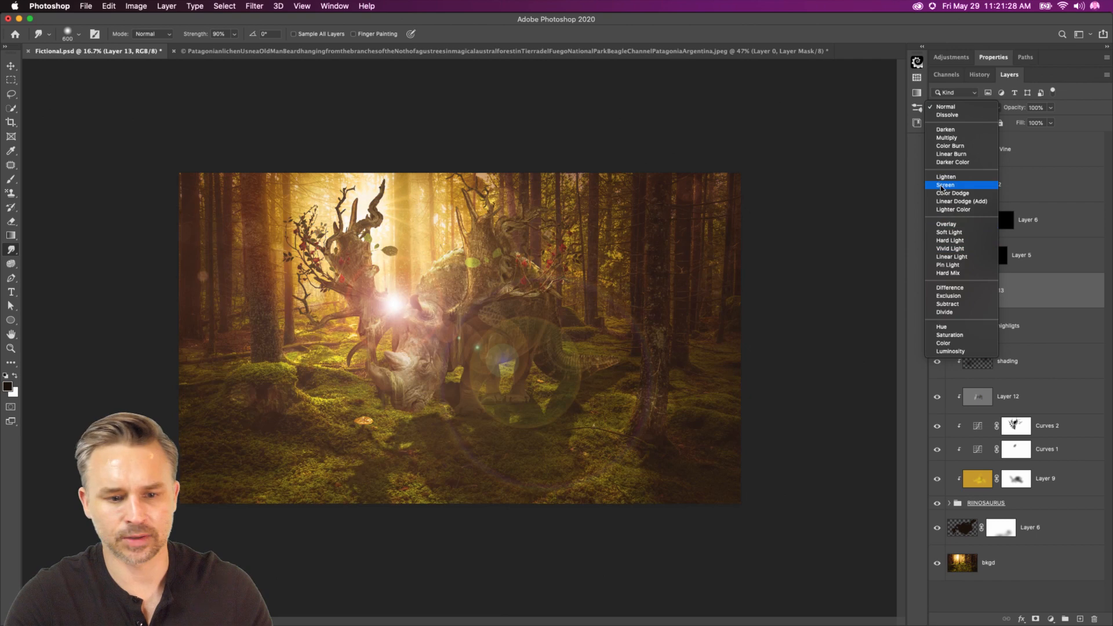
click(943, 179)
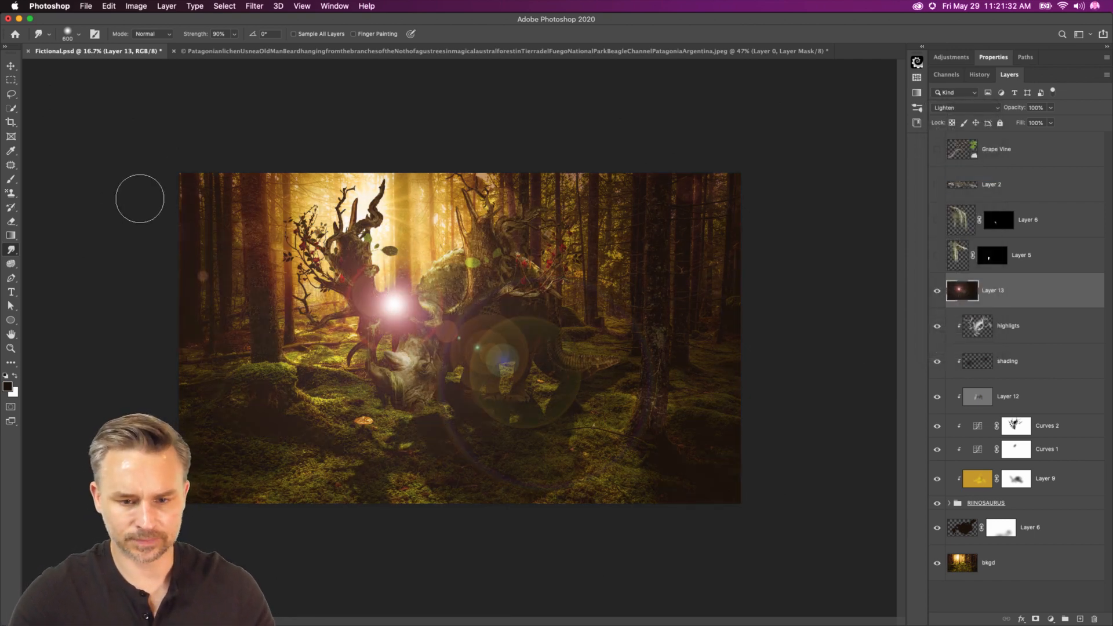
key(super+a)
key(shift+BackSpace)
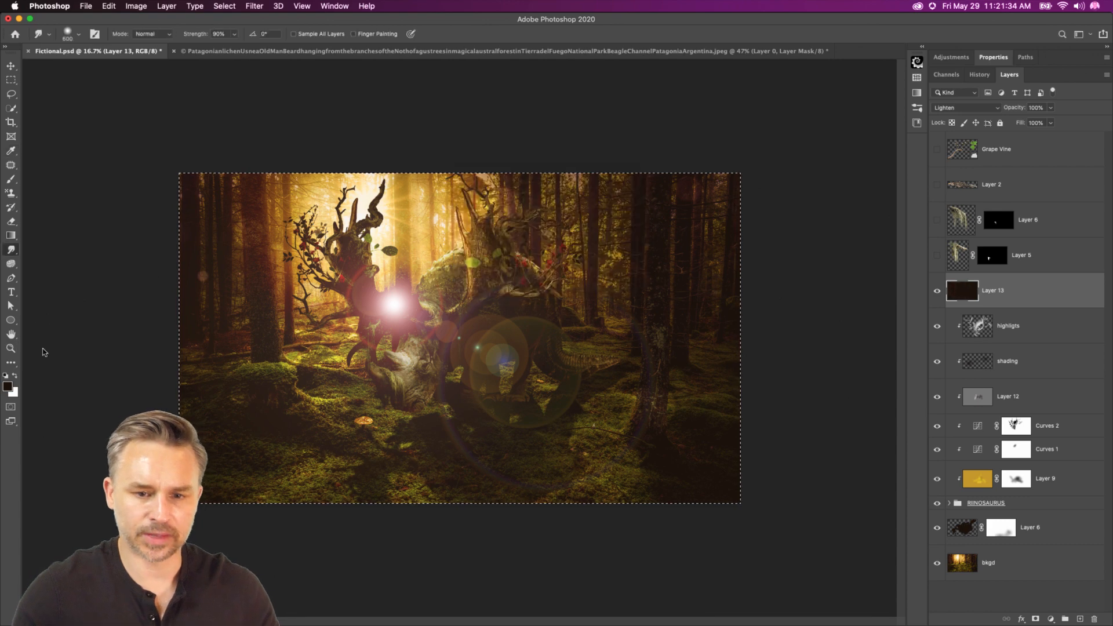
key(Return)
- Render a dimmer 50-300mm Zoom lens flare on the refilled layer, centred over the front antler's base, and deselect
click(255, 6)
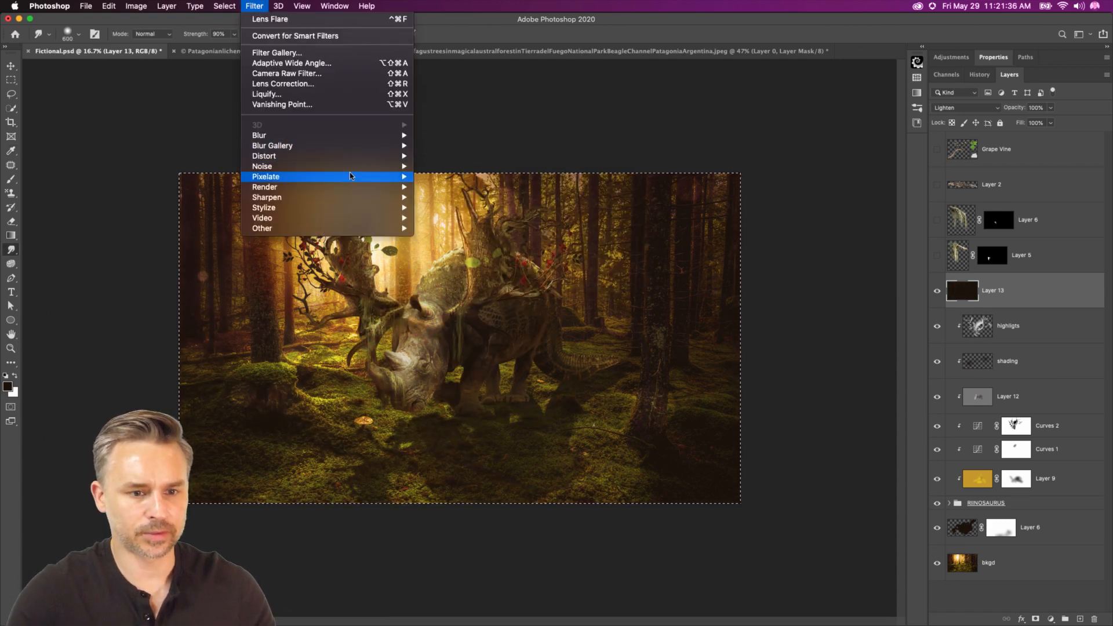
mouse_move(351, 187)
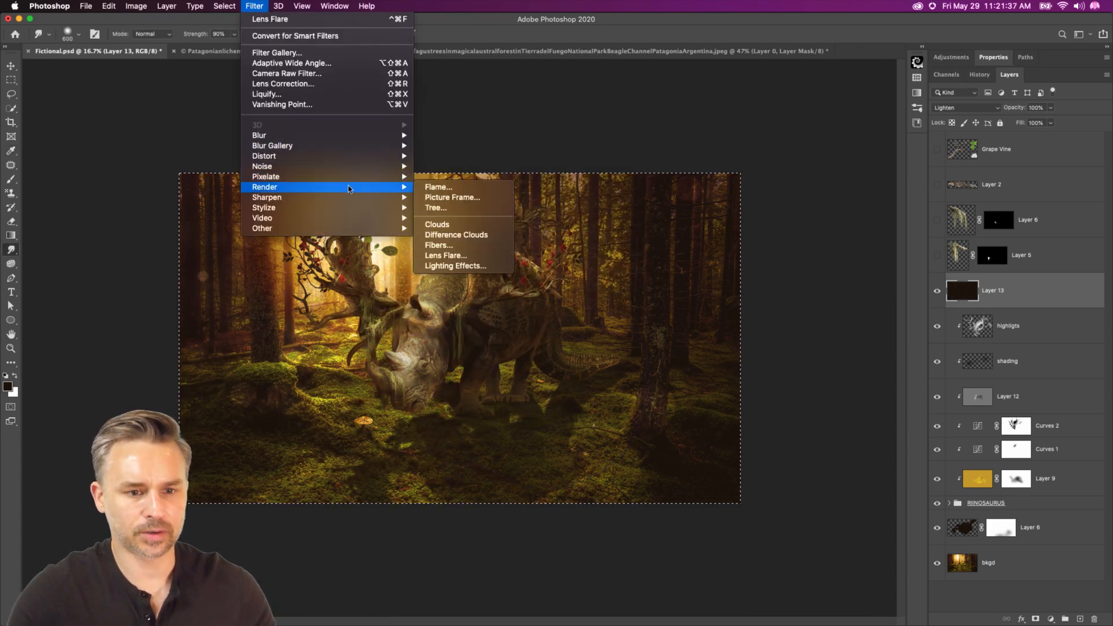
click(456, 256)
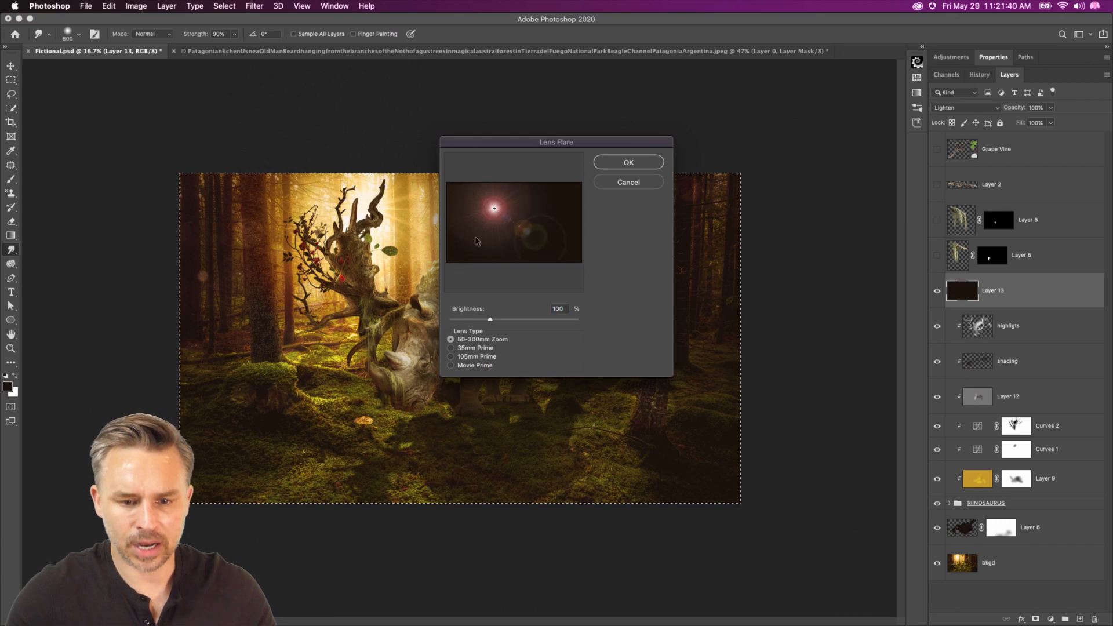
click(479, 319)
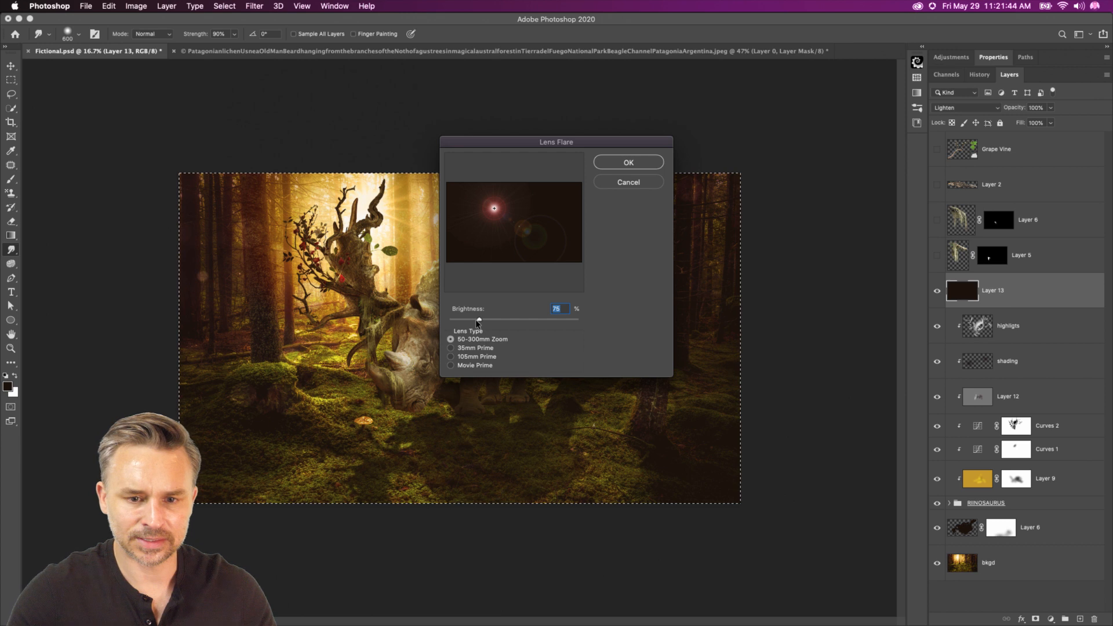
drag(471, 319, 476, 319)
key(Return)
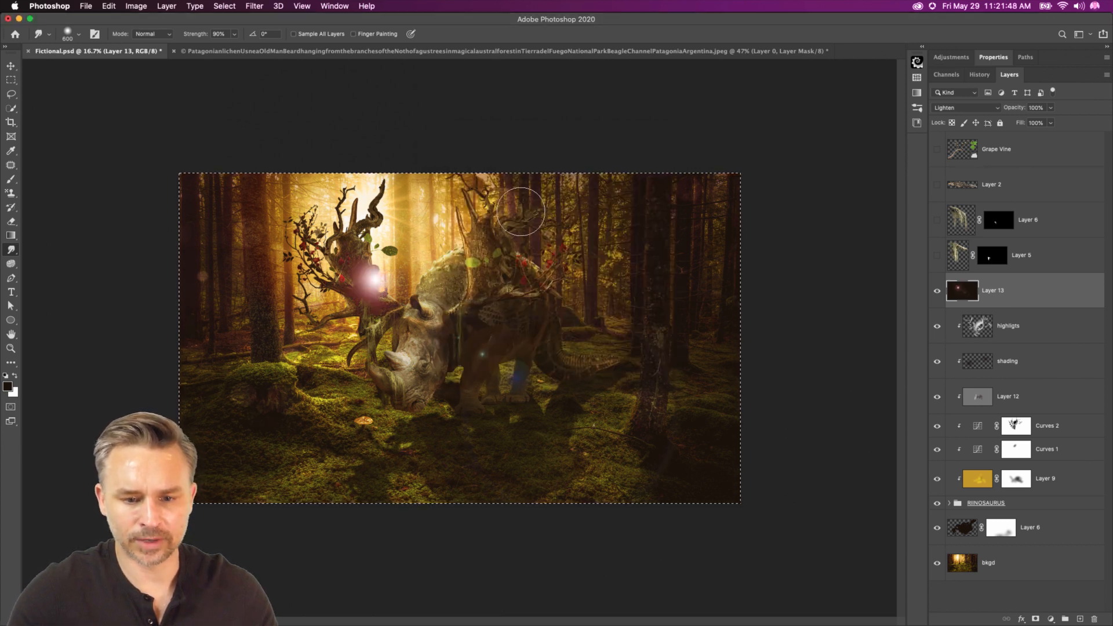
key(super+d)
- Keep the Lighten blend mode and move the flare layer slightly up and right so its glow sits beside the front antler
click(966, 107)
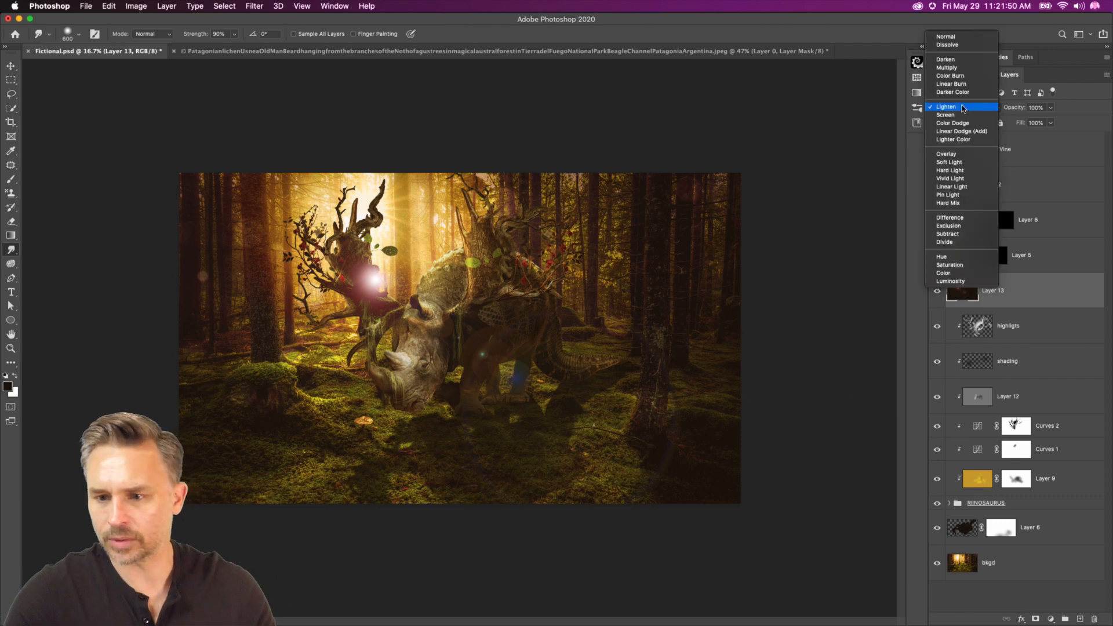
click(892, 177)
key(v)
mouse_move(276, 216)
mouse_down()
mouse_move(276, 186)
mouse_move(283, 222)
mouse_move(281, 211)
mouse_up()
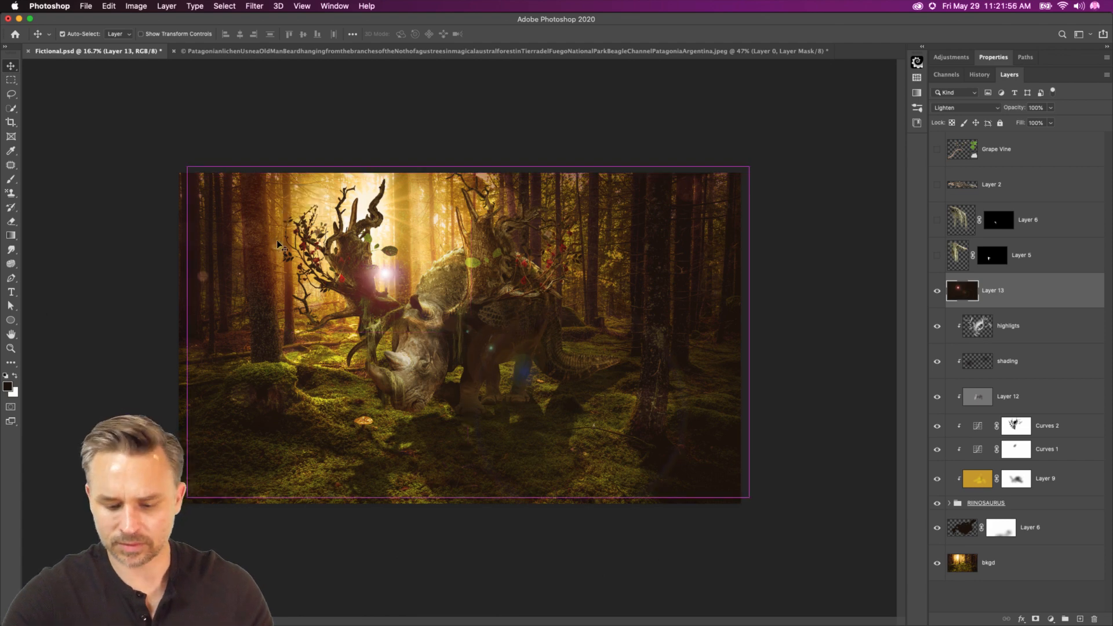
key(super+u)
drag(717, 215, 723, 215)
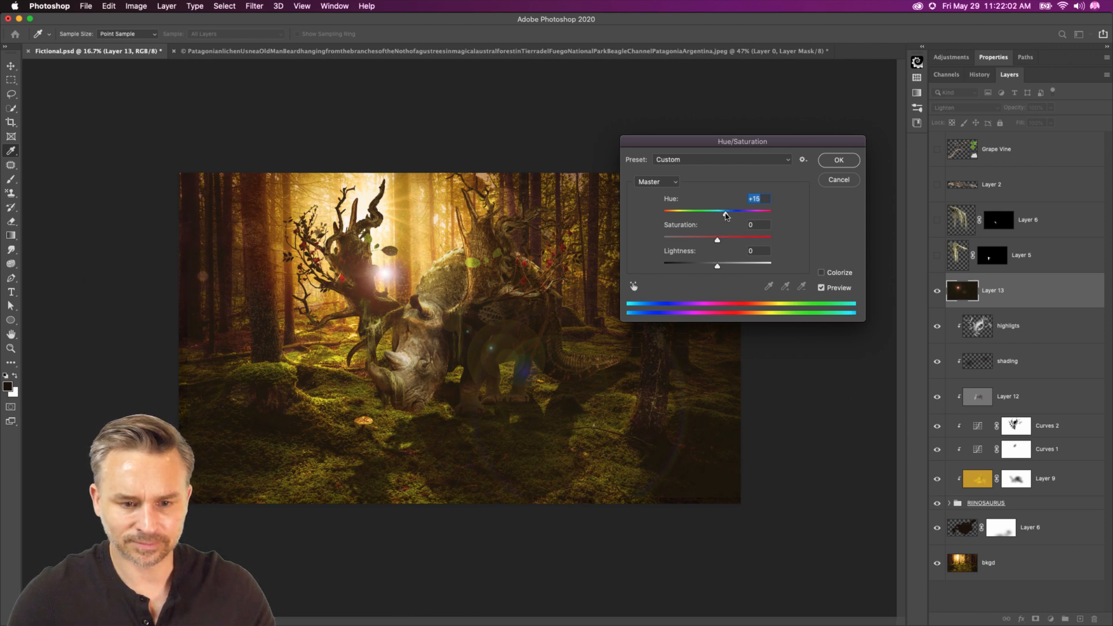
drag(729, 217, 723, 216)
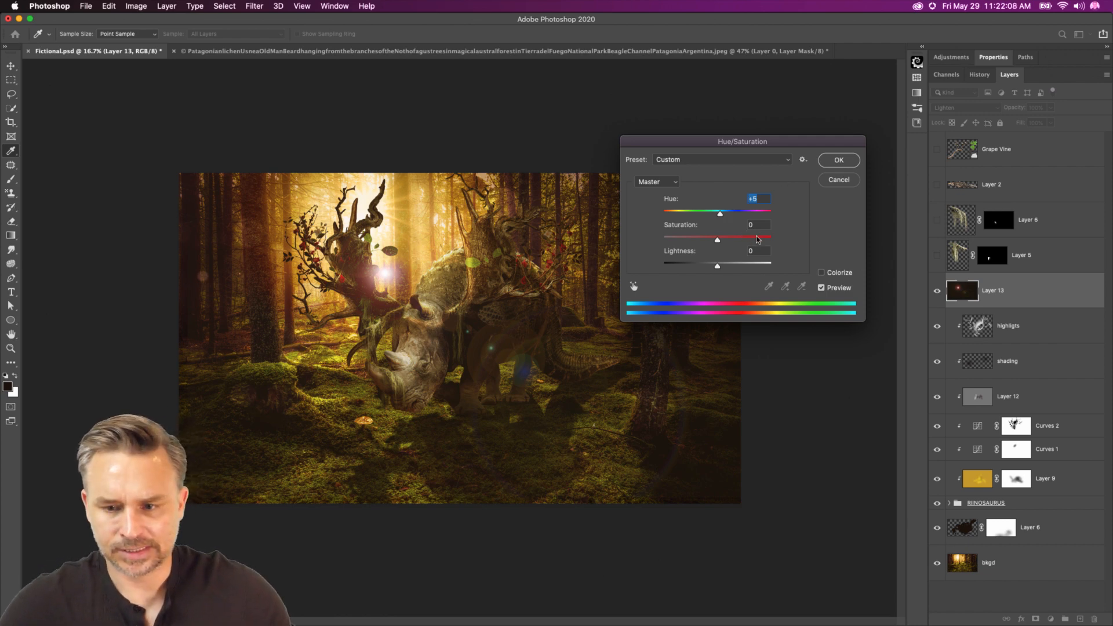
mouse_move(726, 216)
mouse_down()
mouse_move(740, 217)
mouse_move(721, 215)
mouse_up()
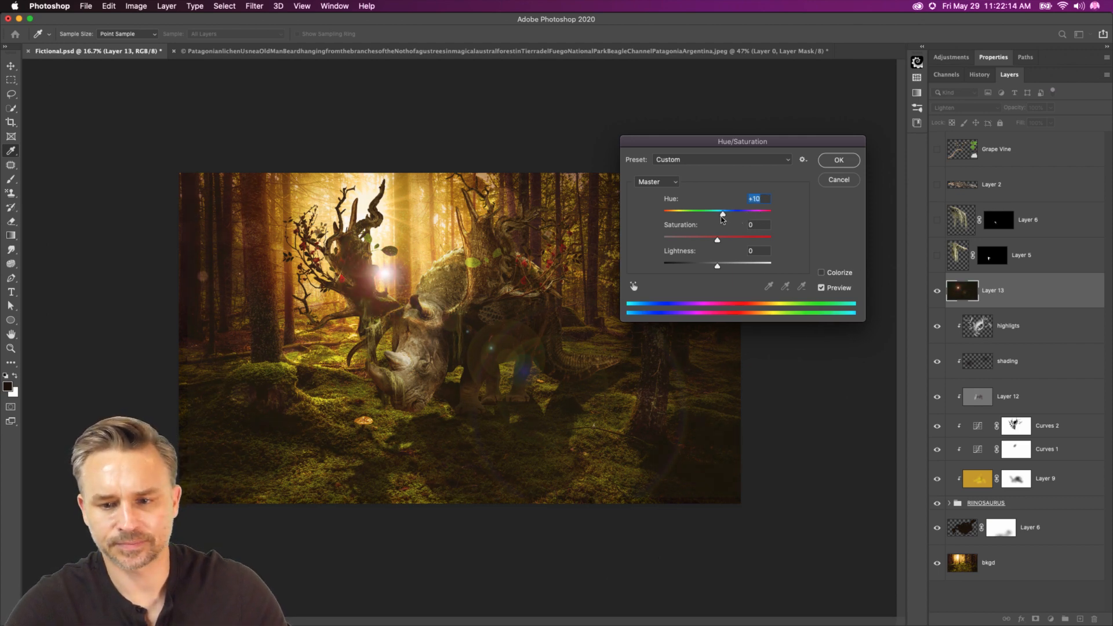
click(838, 181)
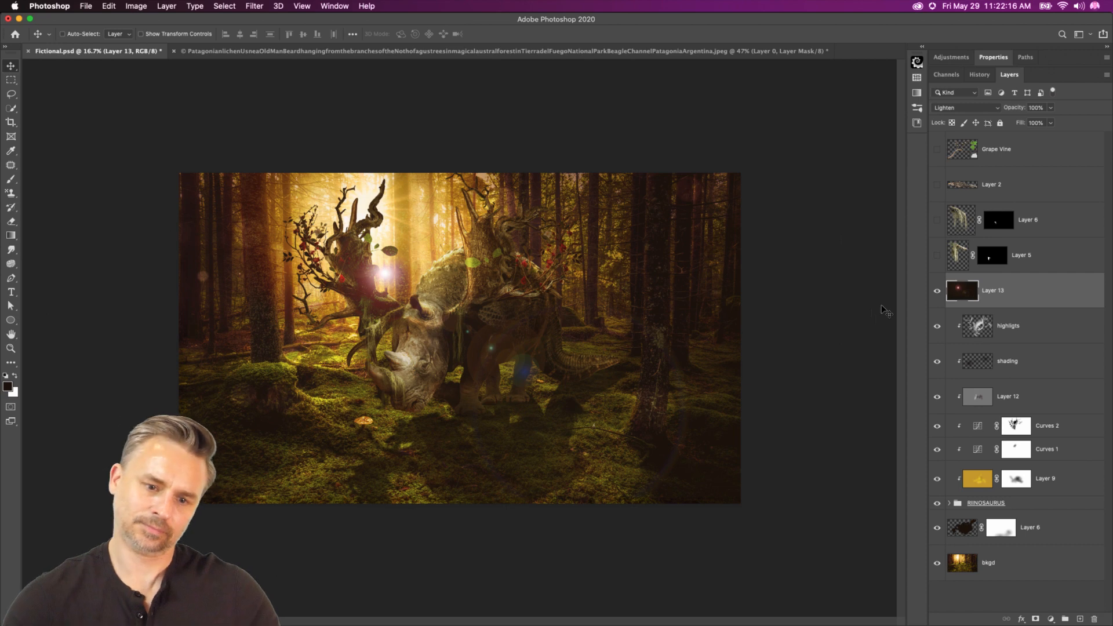
- Rotate the flare layer about 5.2° clockwise and shift it so the glow peeks from behind the front antler's edge
key(super+t)
drag(150, 142, 174, 105)
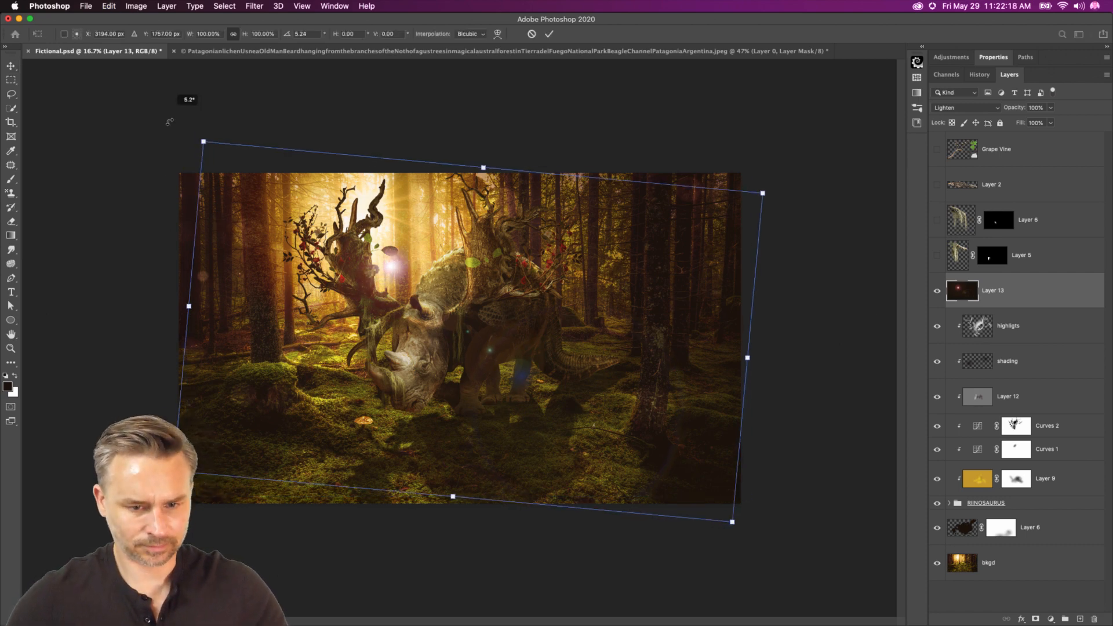
drag(387, 280, 369, 260)
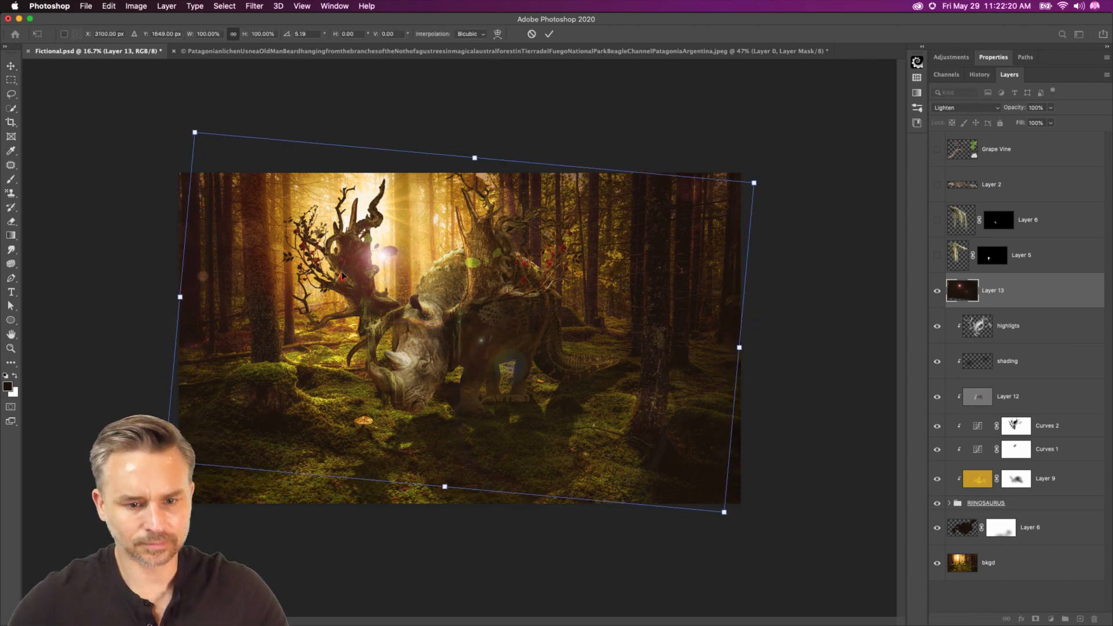
key(Return)
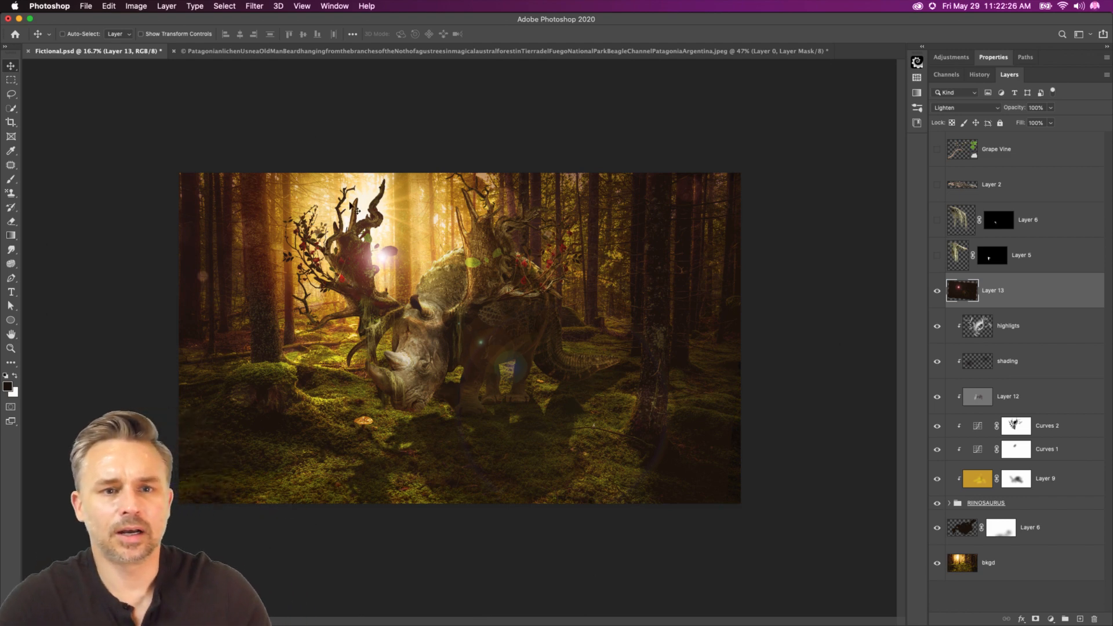
- Add a Color Lookup adjustment layer above the Grape Vine layer using the 2Strip.look 3DLUT
click(1020, 139)
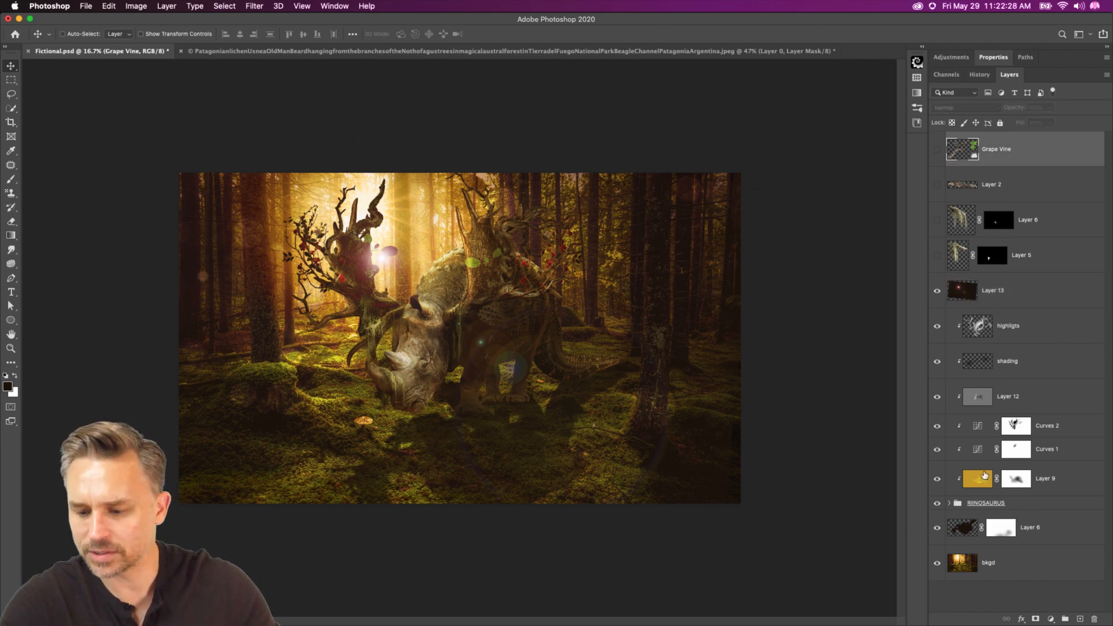
click(1050, 620)
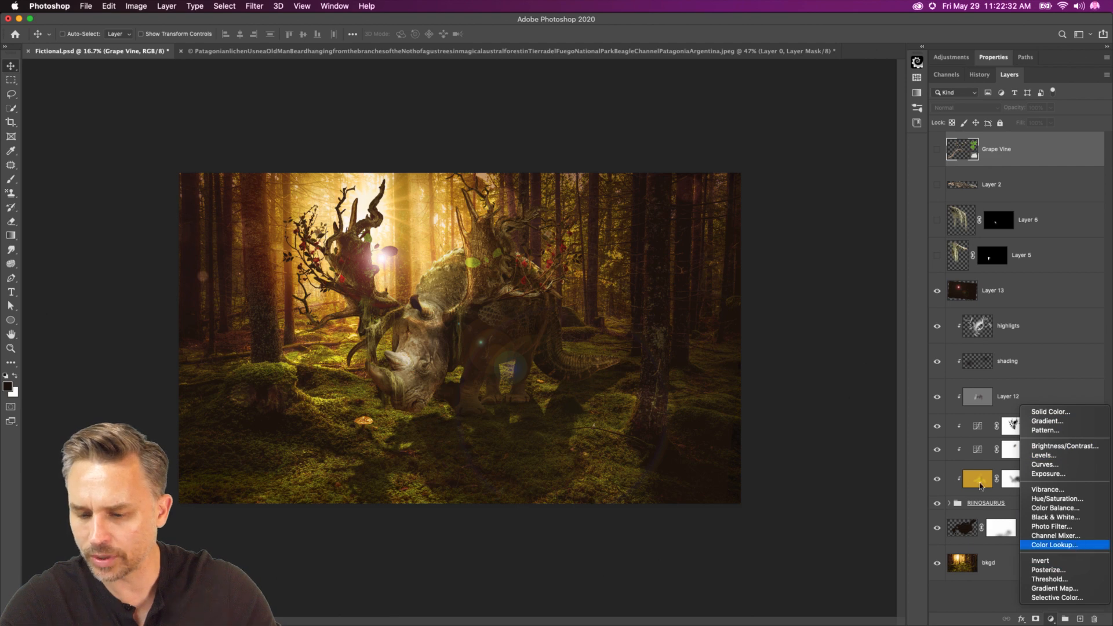
click(1075, 545)
click(1009, 95)
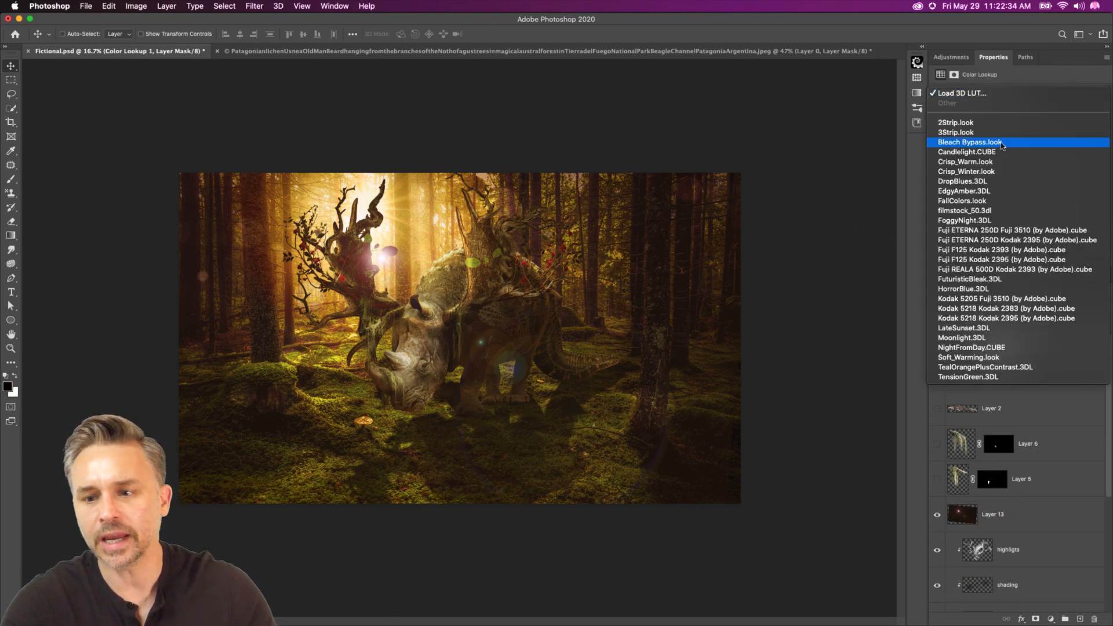
click(1006, 125)
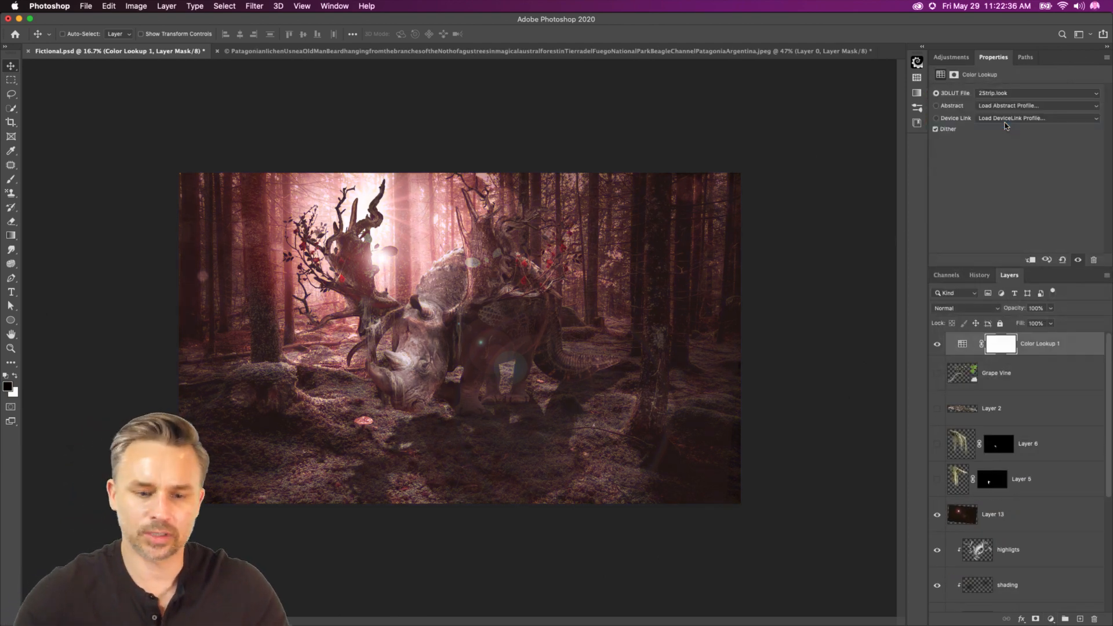
- Change the adjustment's 3DLUT to Crisp_Winter.look and compare the image with the colour grade hidden and shown
key(super+0)
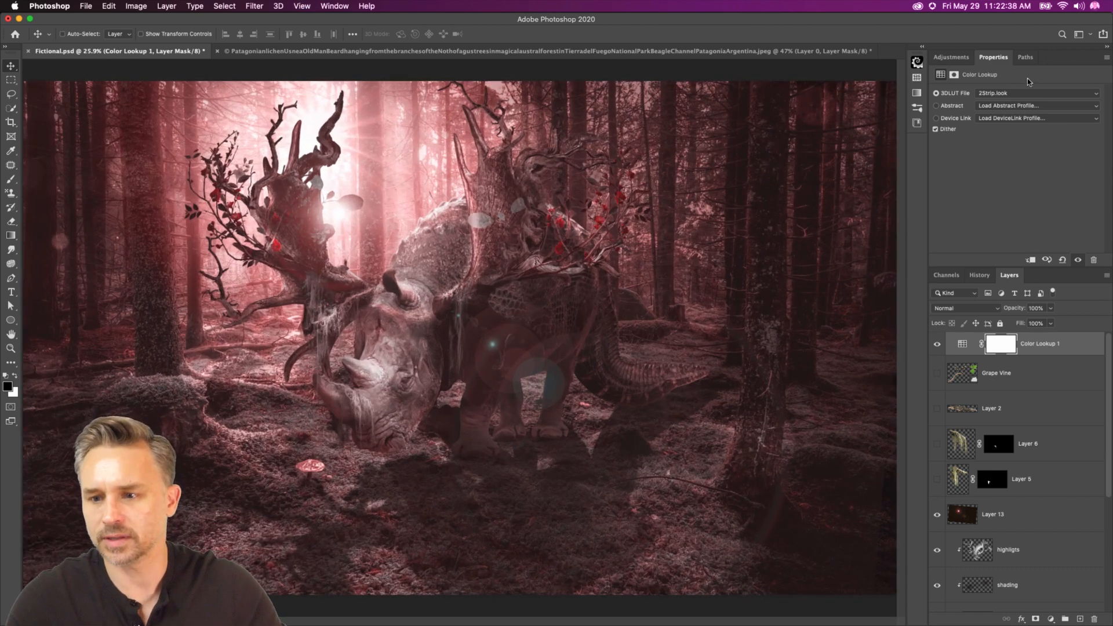
click(1026, 92)
click(1016, 143)
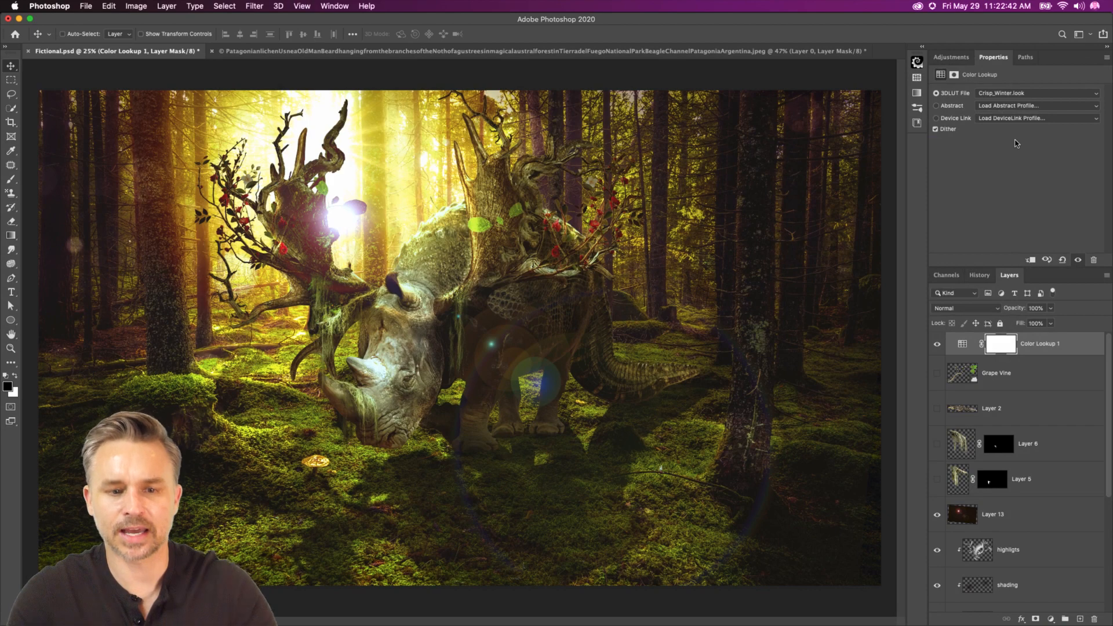
key(super+minus)
click(938, 345)
click(938, 346)
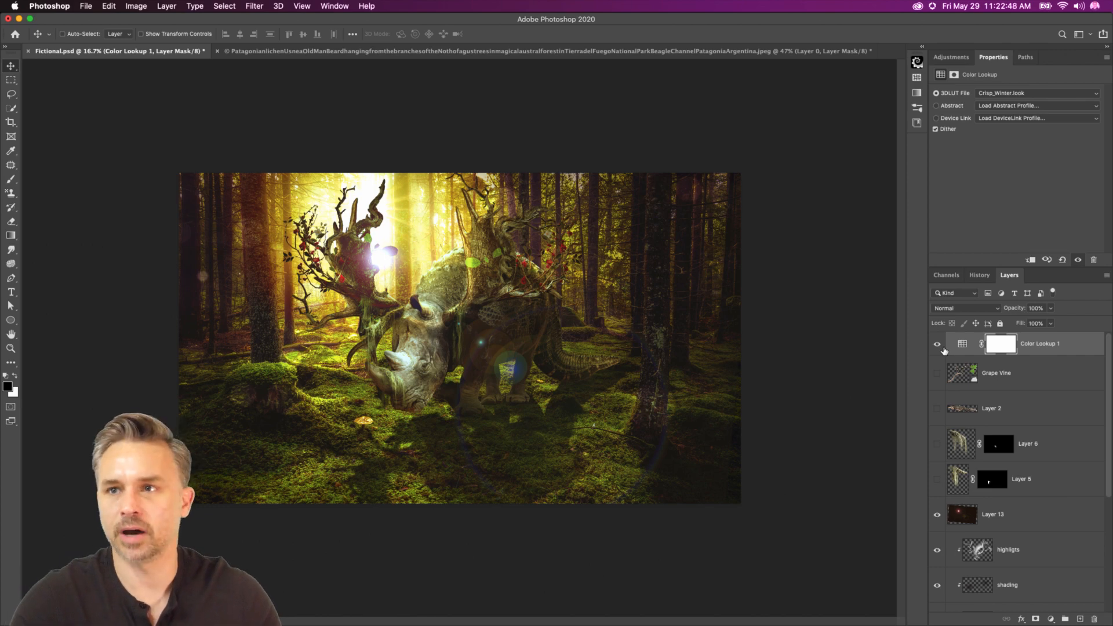
- Duplicate the Color Lookup layer, hide the original, and set the copy's 3DLUT to DropBlues.3DL
key(super+j)
click(938, 368)
click(992, 96)
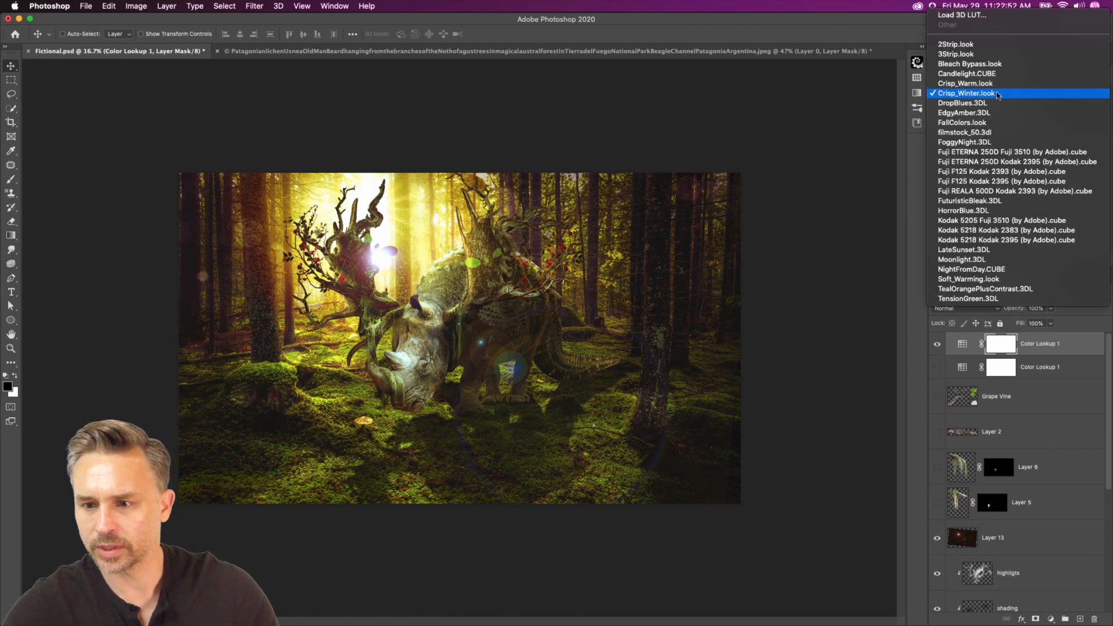
click(1005, 103)
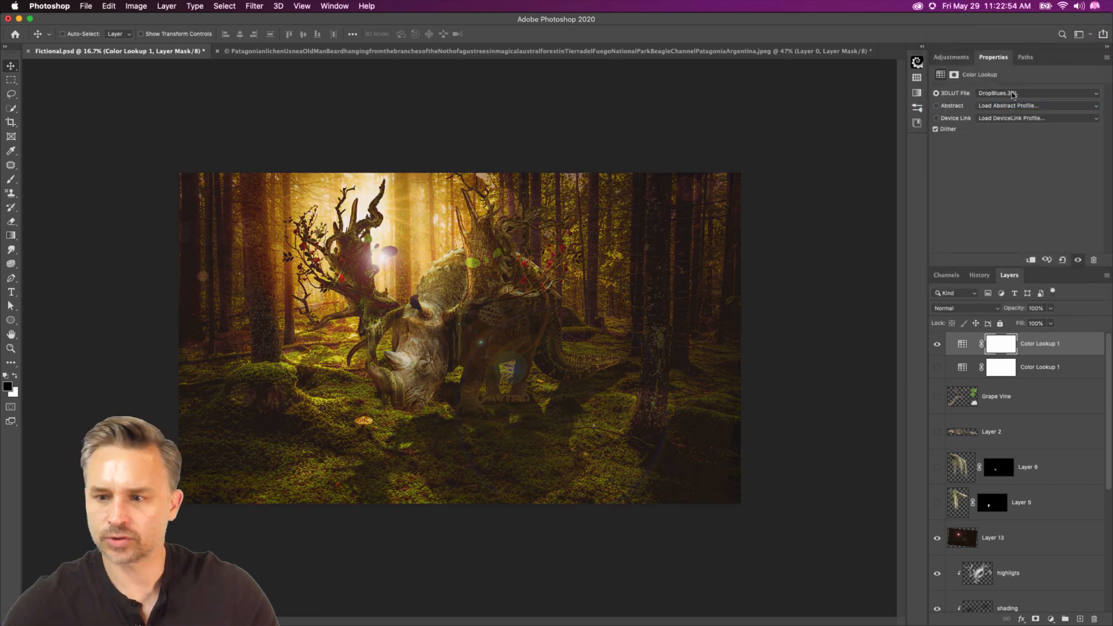
- Try the FallColors.look, filmstock_50.3dl and Fuji ETERNA 250D Fuji 3510 3DLUTs on the visible Color Lookup layer
click(1013, 95)
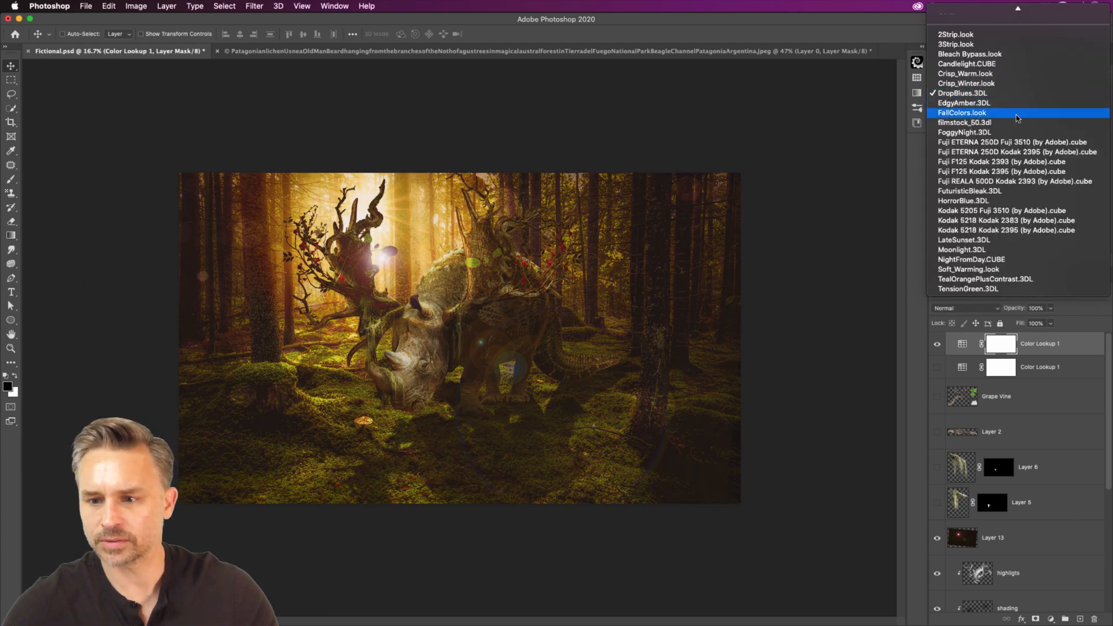
click(1017, 118)
click(1021, 92)
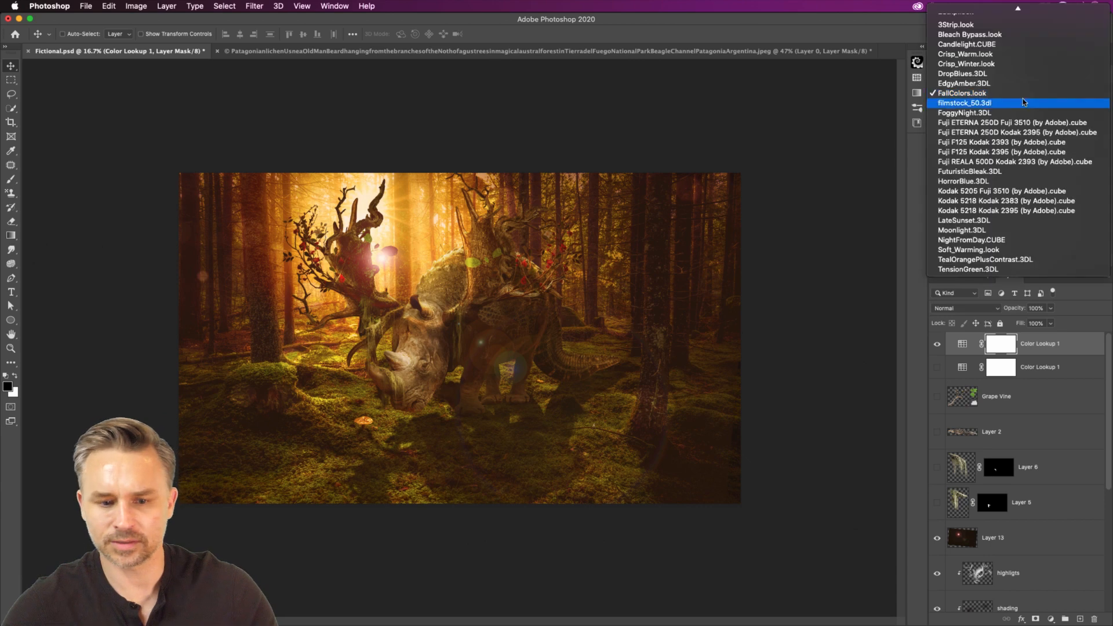
click(1006, 103)
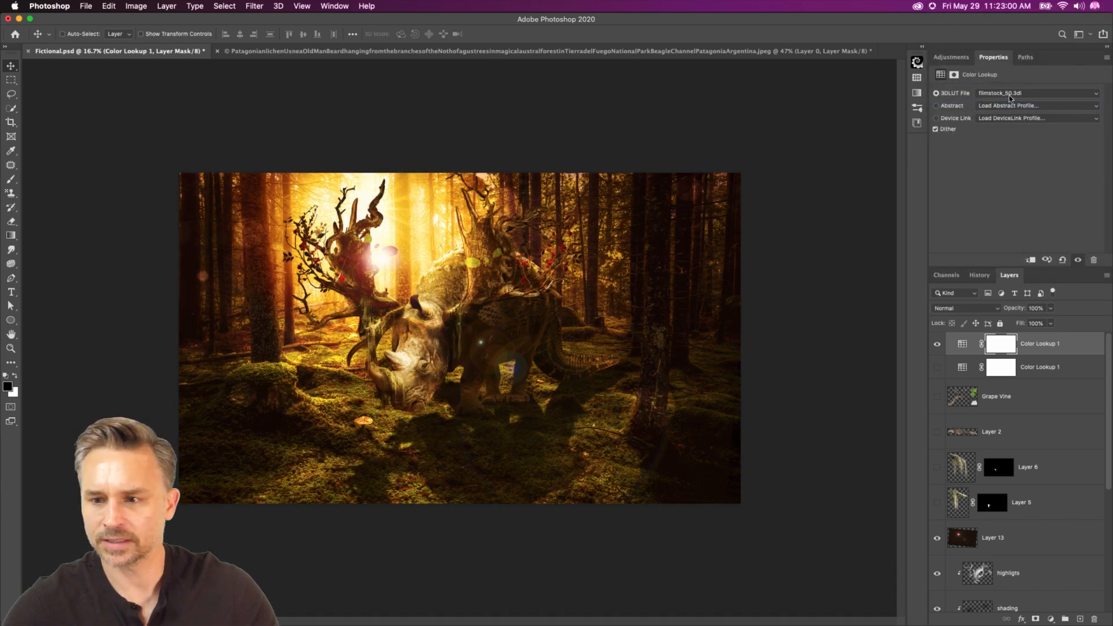
click(1010, 97)
click(1018, 116)
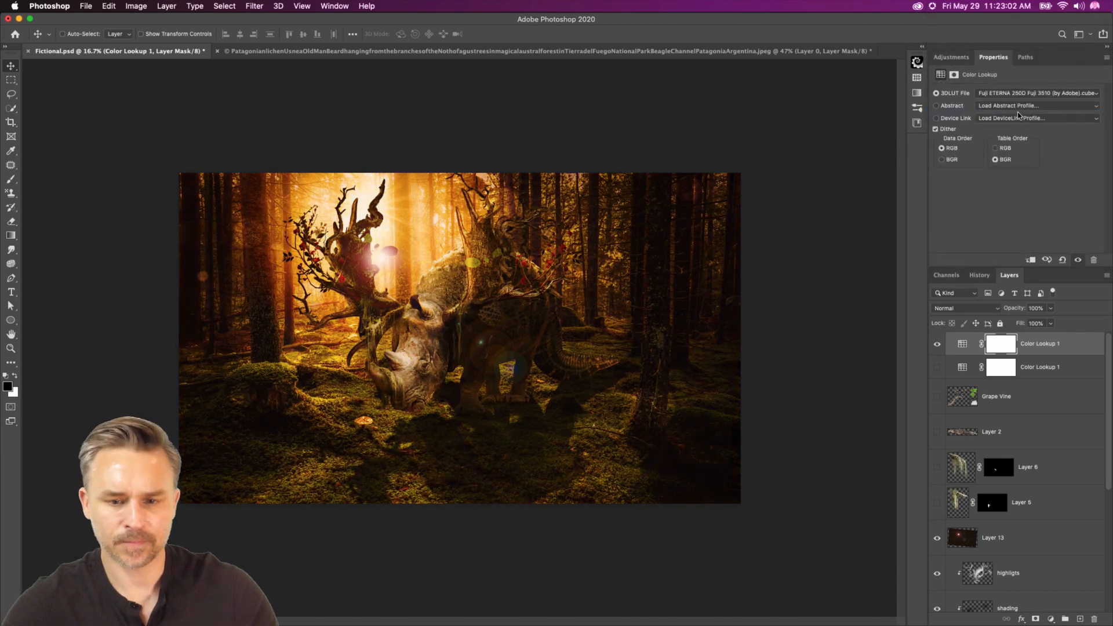
- Set the top Color Lookup layer's 3DLUT to HorrorBlue.3DL and reduce the layer's opacity to 37%
click(1019, 94)
click(986, 151)
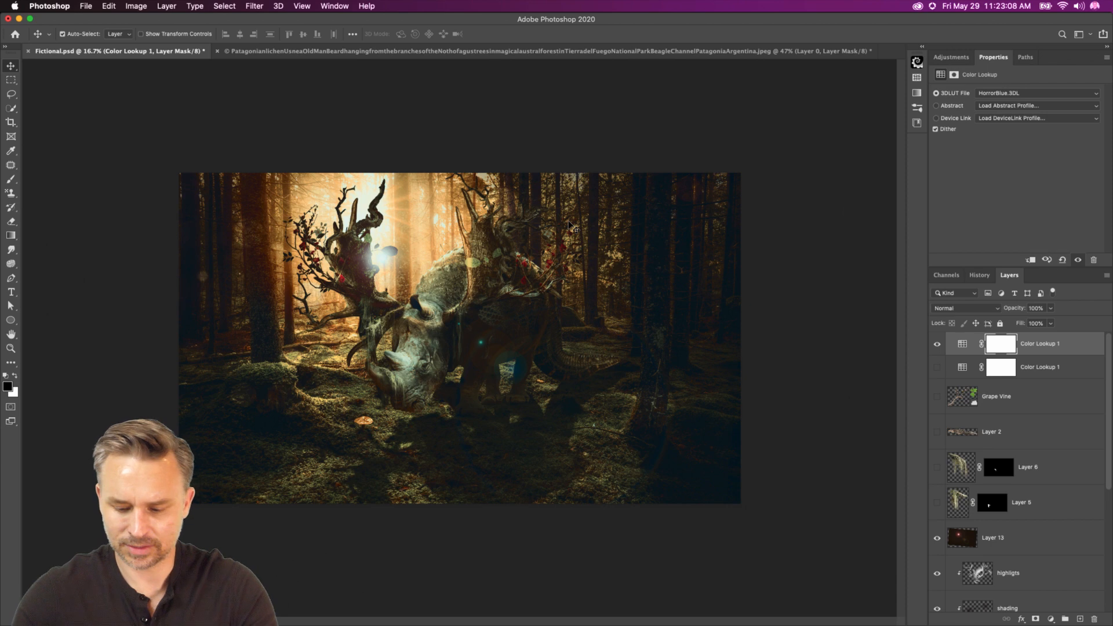
scroll(570, 226, up, 3)
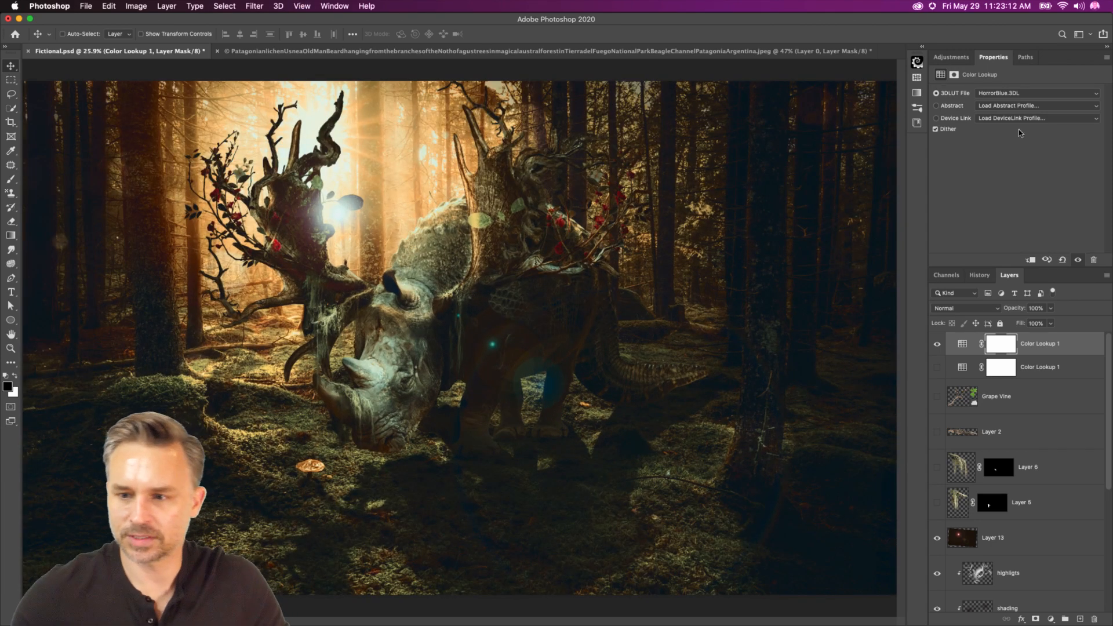
drag(1005, 303, 976, 308)
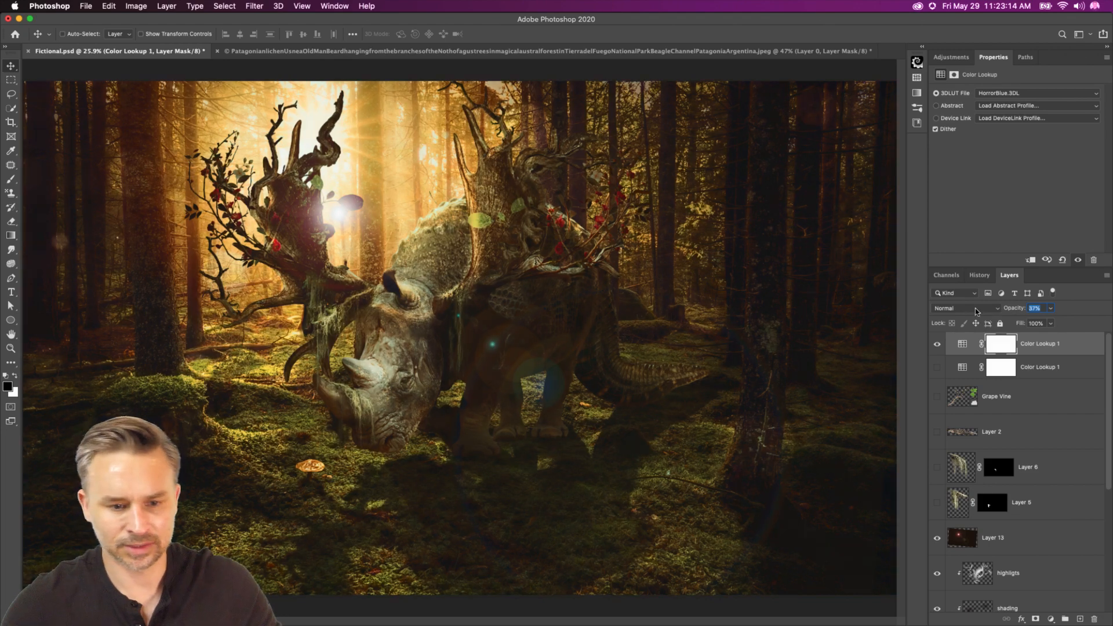
- Hide the top Color Lookup layer and paste a merged copy of the whole image into a new layer above Grape Vine
click(997, 403)
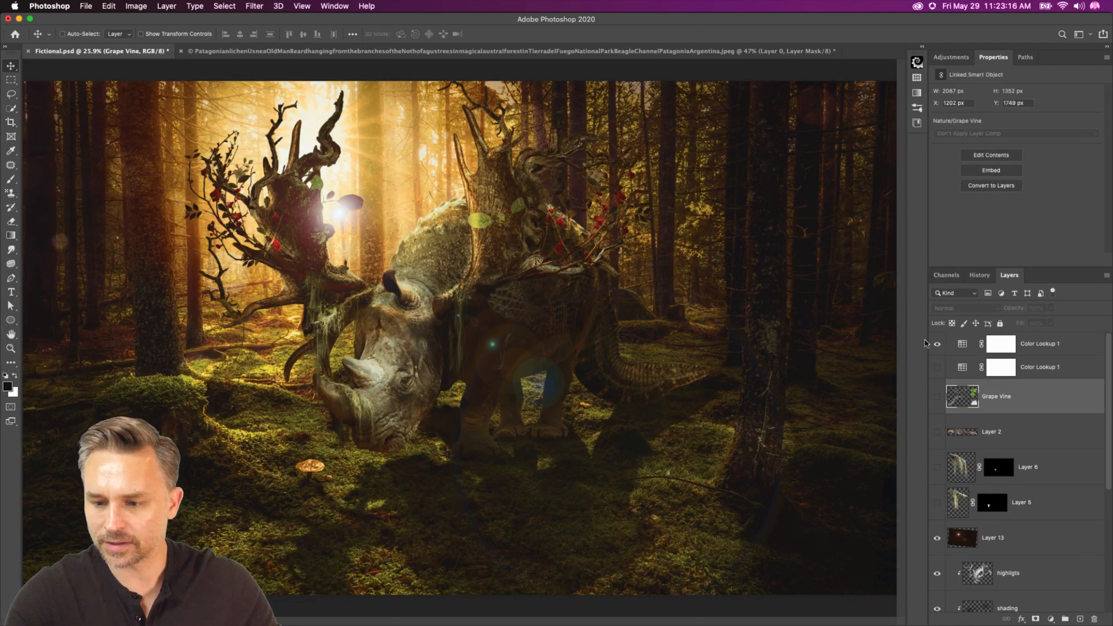
click(940, 348)
key(super+a)
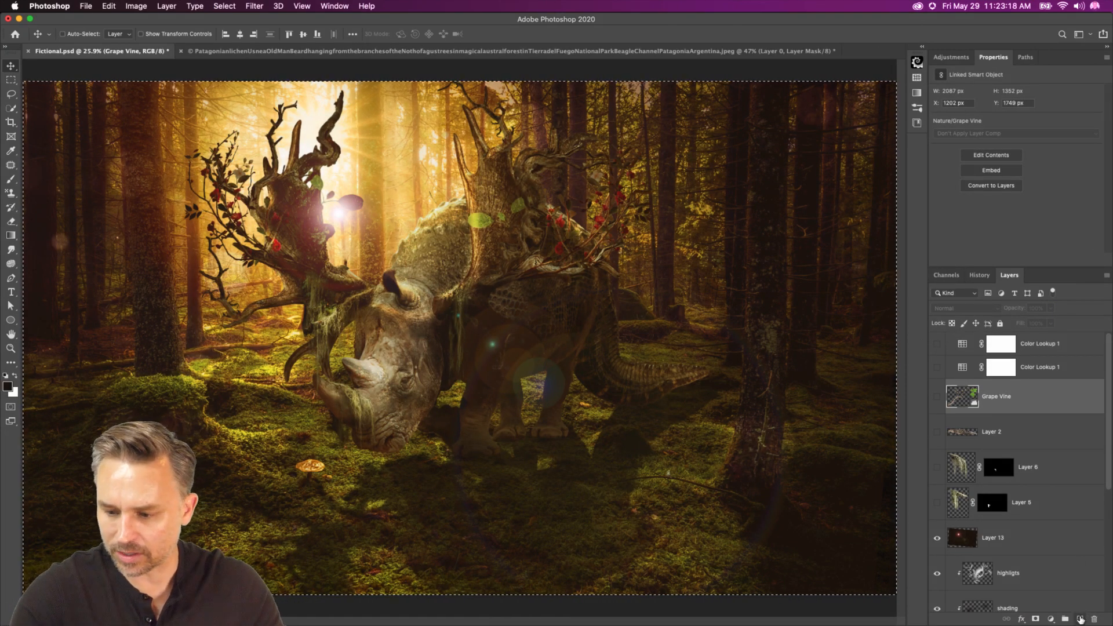
click(1080, 620)
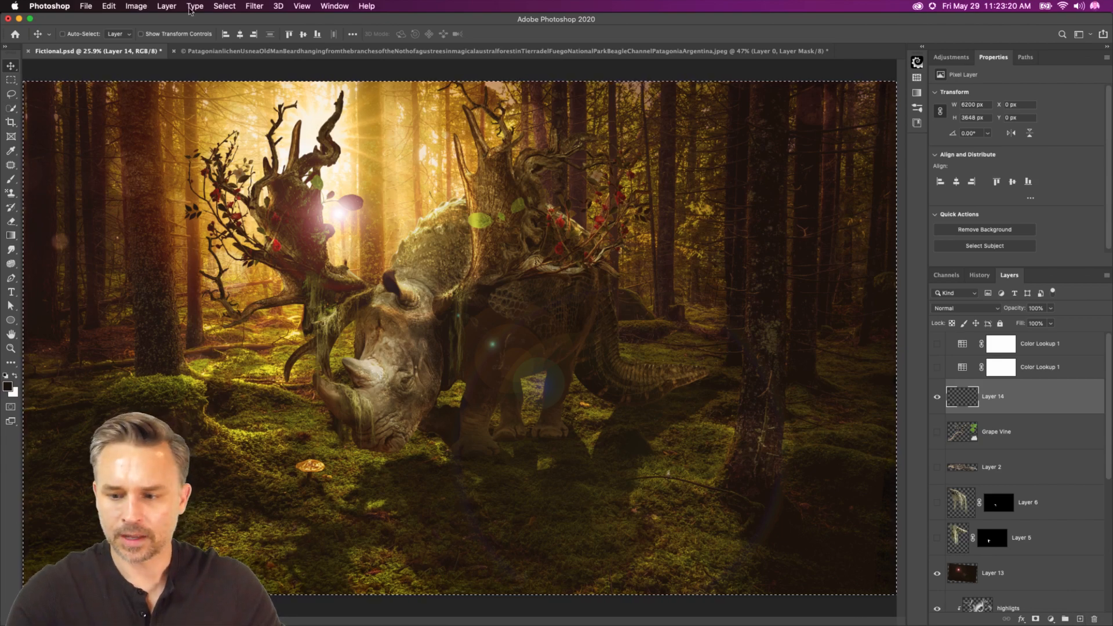
click(134, 6)
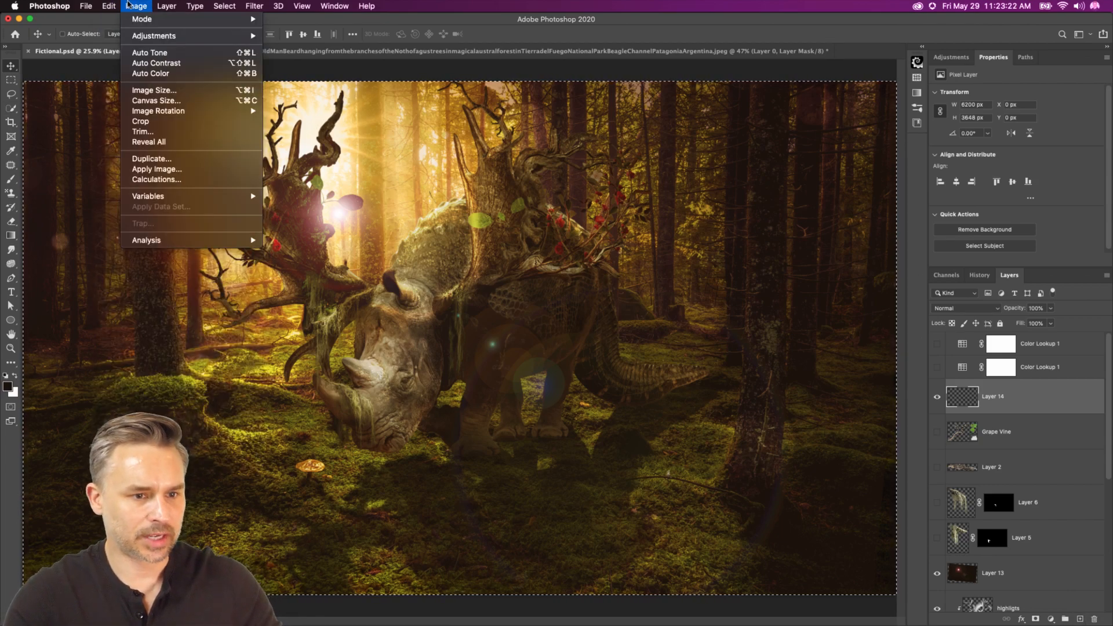
click(116, 95)
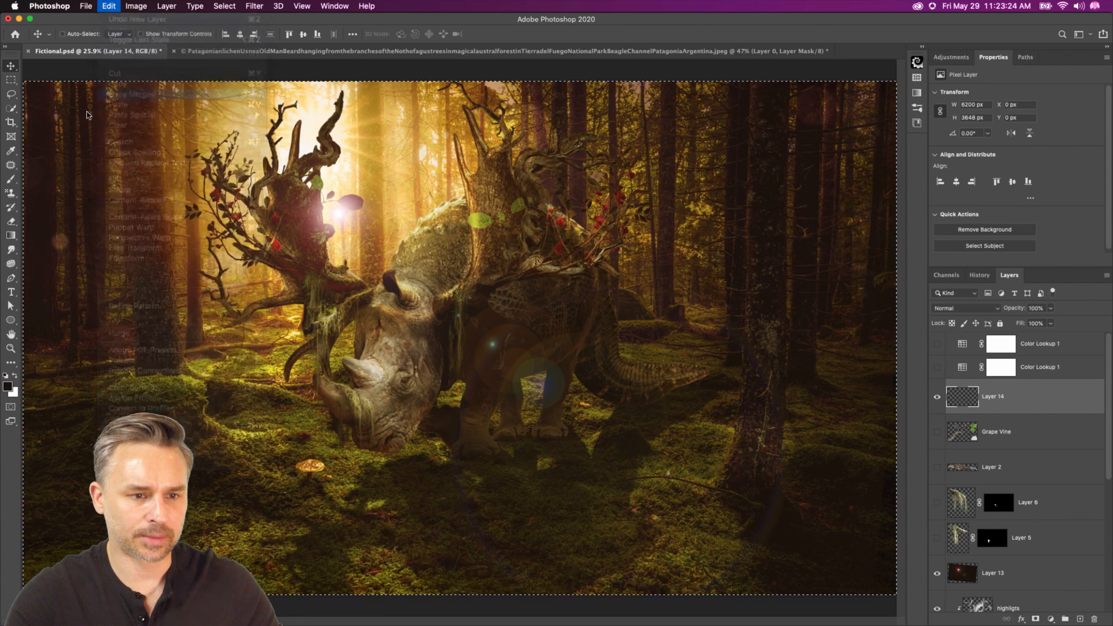
key(super+v)
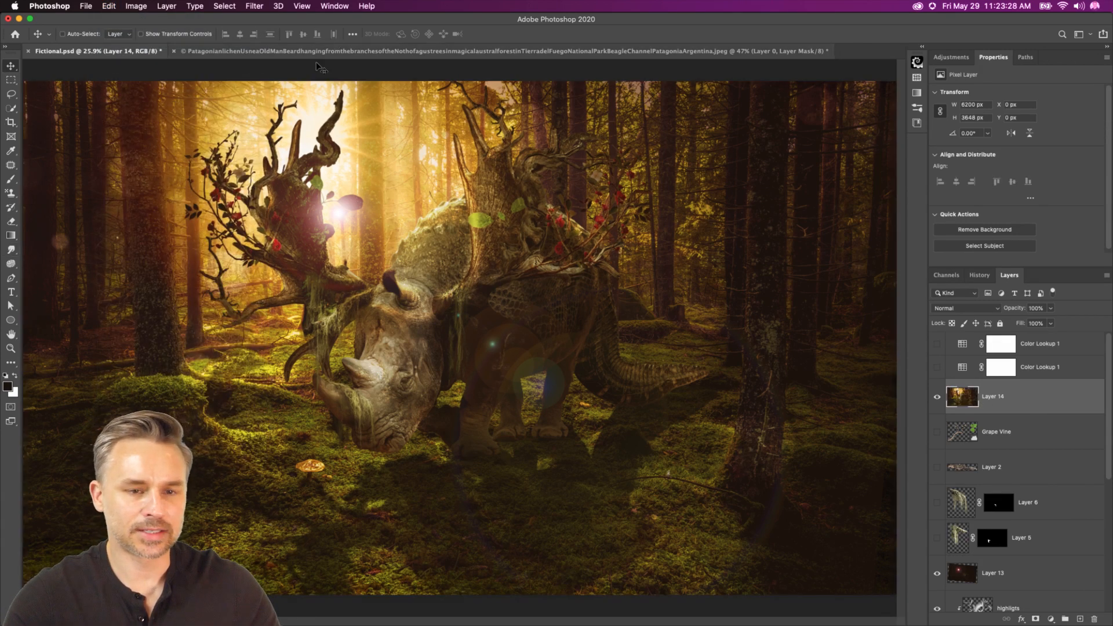
- Sharpen the creature on the merged layer using the Sharpen tool at 50% strength with a large 800 to 1000 px brush
click(8, 251)
right_click(7, 253)
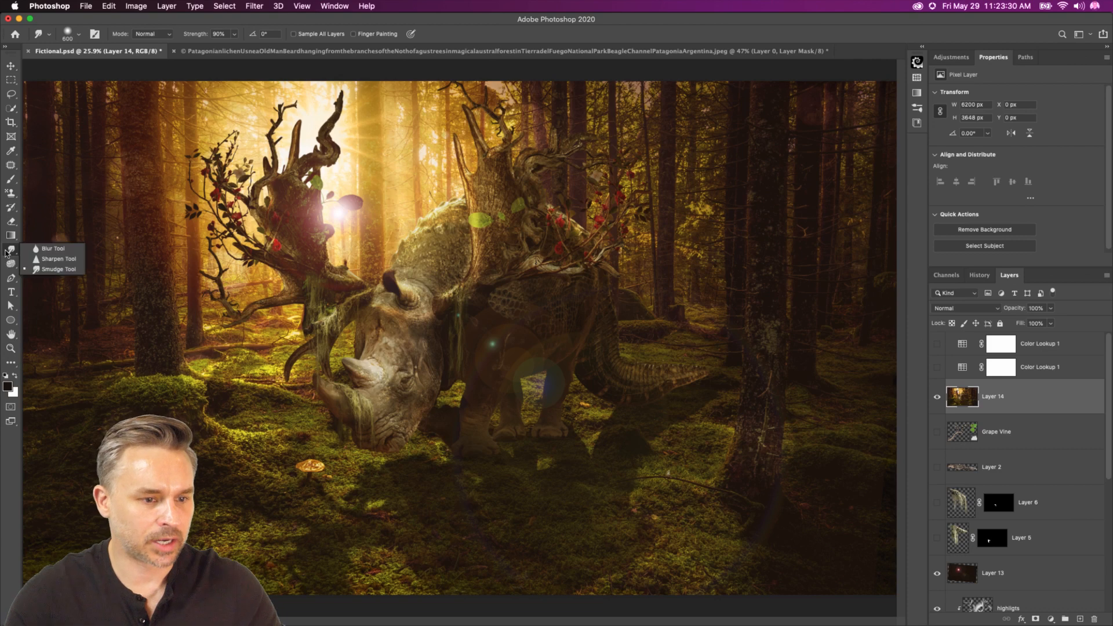
click(46, 260)
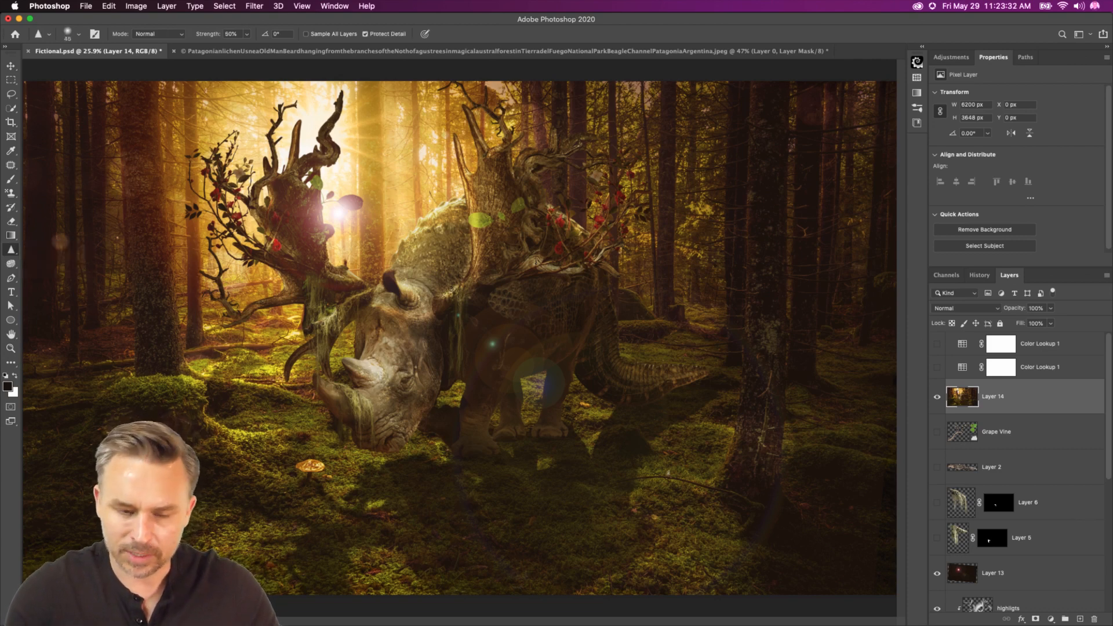
key(bracketright)
key(bracketright)
key(bracketright)
key(bracketright)
key(bracketright)
key(bracketright)
key(bracketright)
key(bracketright)
key(bracketright)
key(bracketright)
key(bracketright)
key(bracketright)
key(bracketright)
key(bracketright)
key(bracketright)
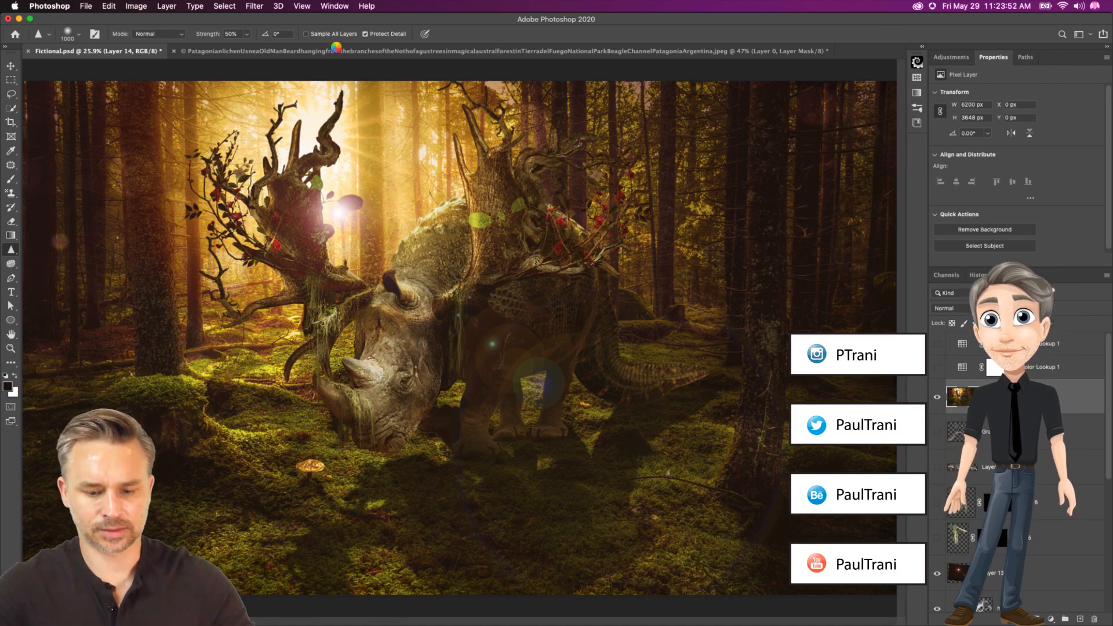
key([)
key([)
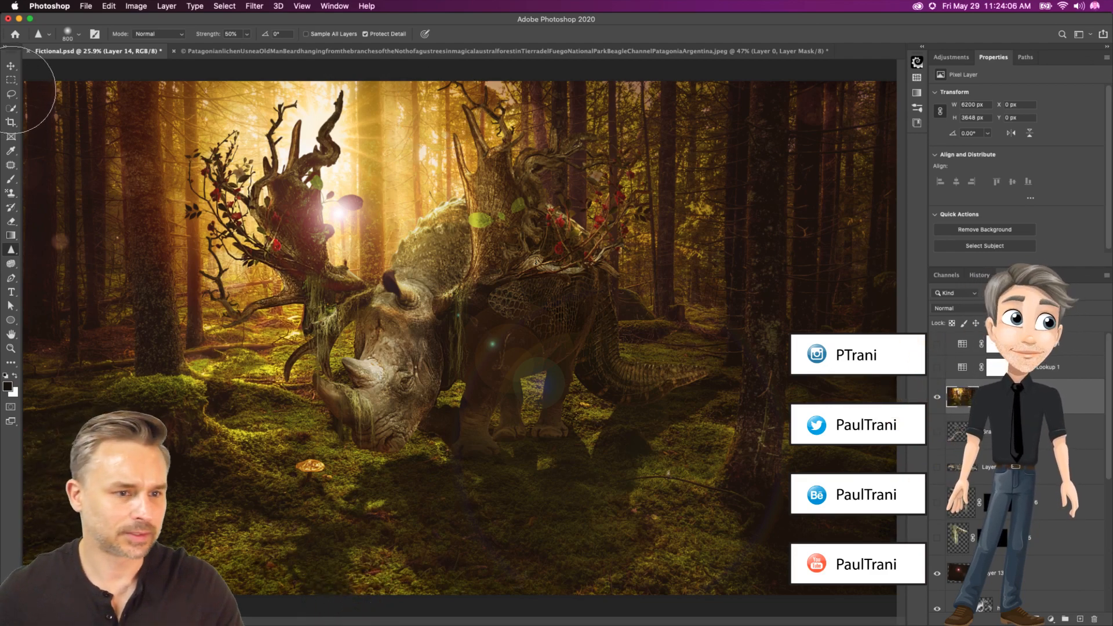
key(super+minus)
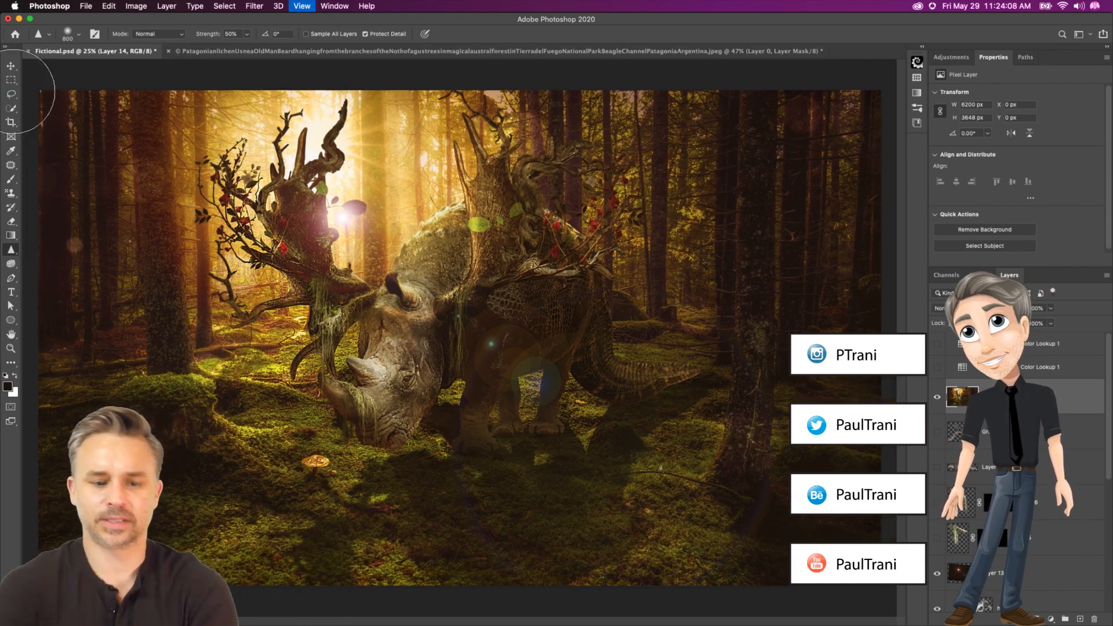
key(super+minus)
click(11, 94)
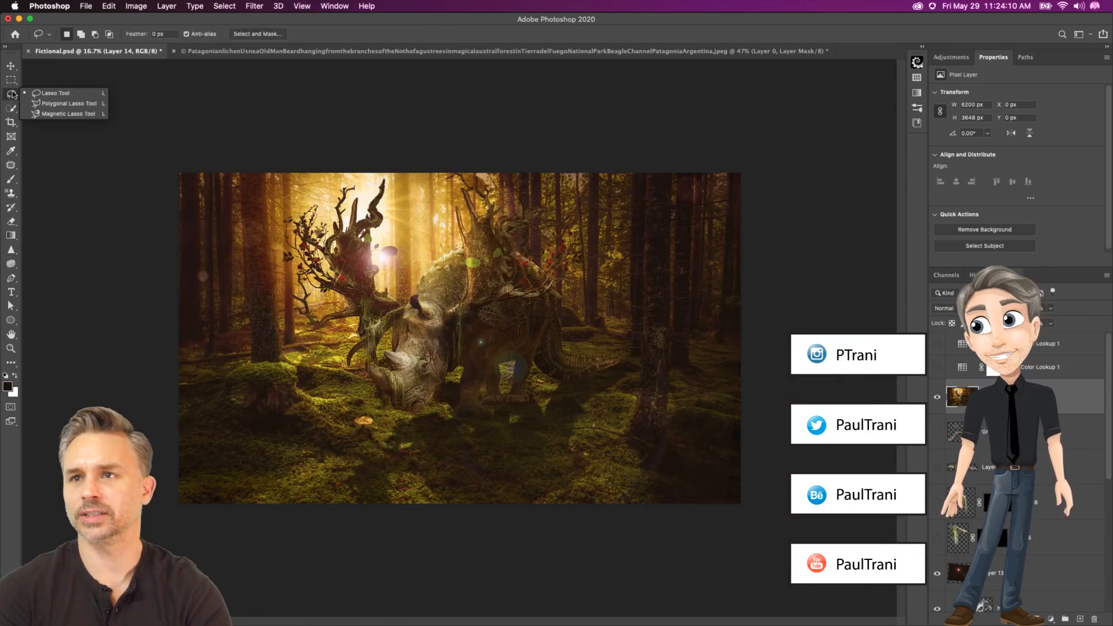
click(55, 93)
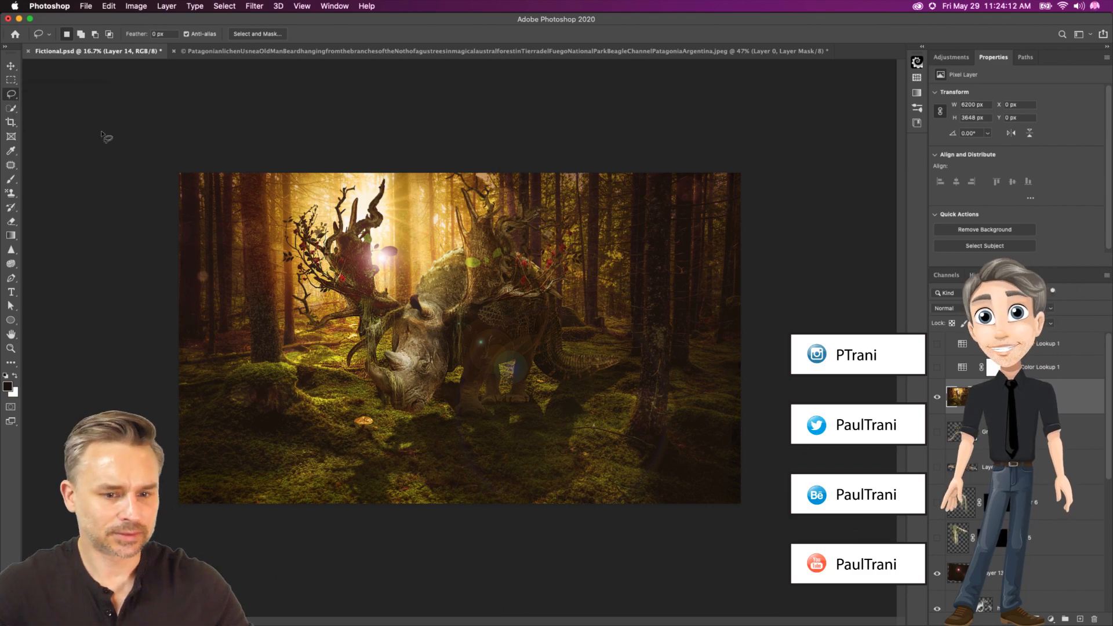
key(super+plus)
key(super+plus)
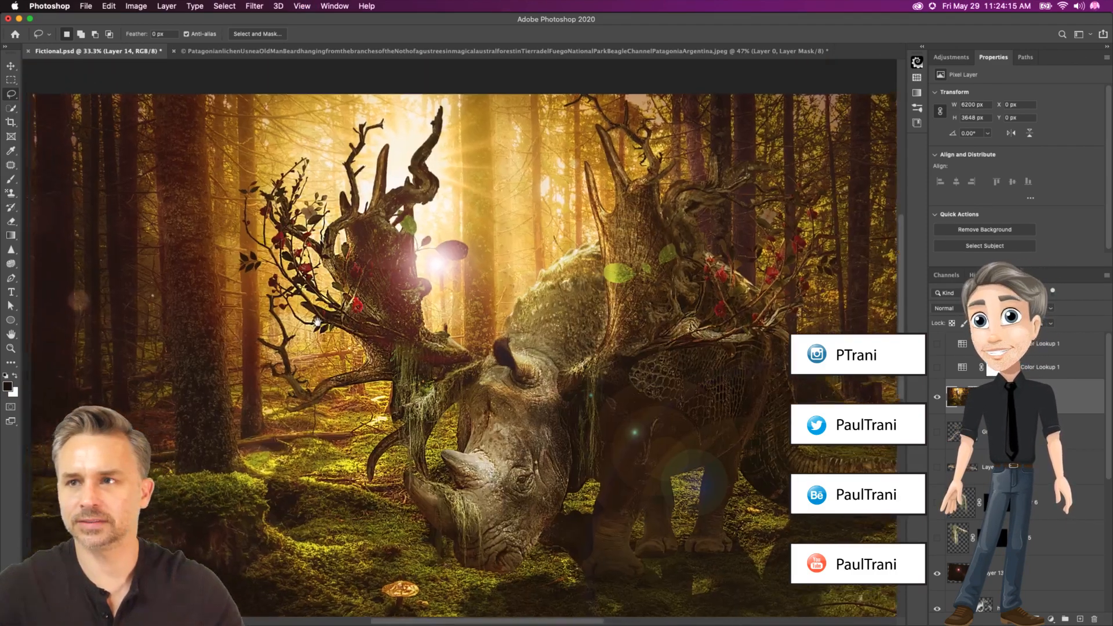
drag(317, 323, 303, 309)
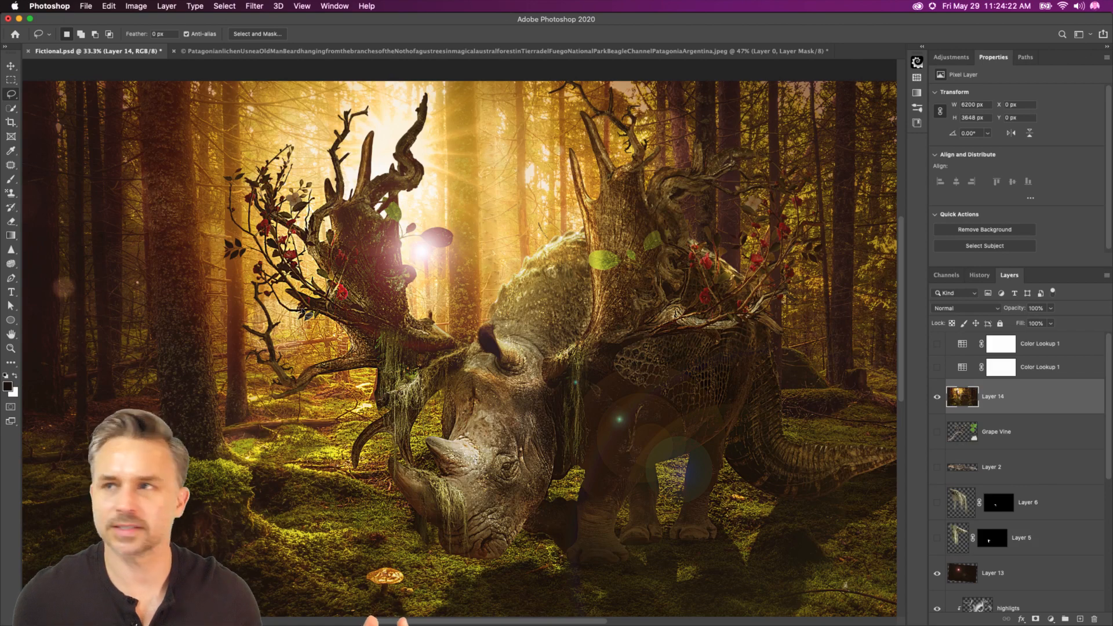
key(super+minus)
key(super+minus)
- Select the entire image and share it at original size through AirDrop to the iPhone
key(super+a)
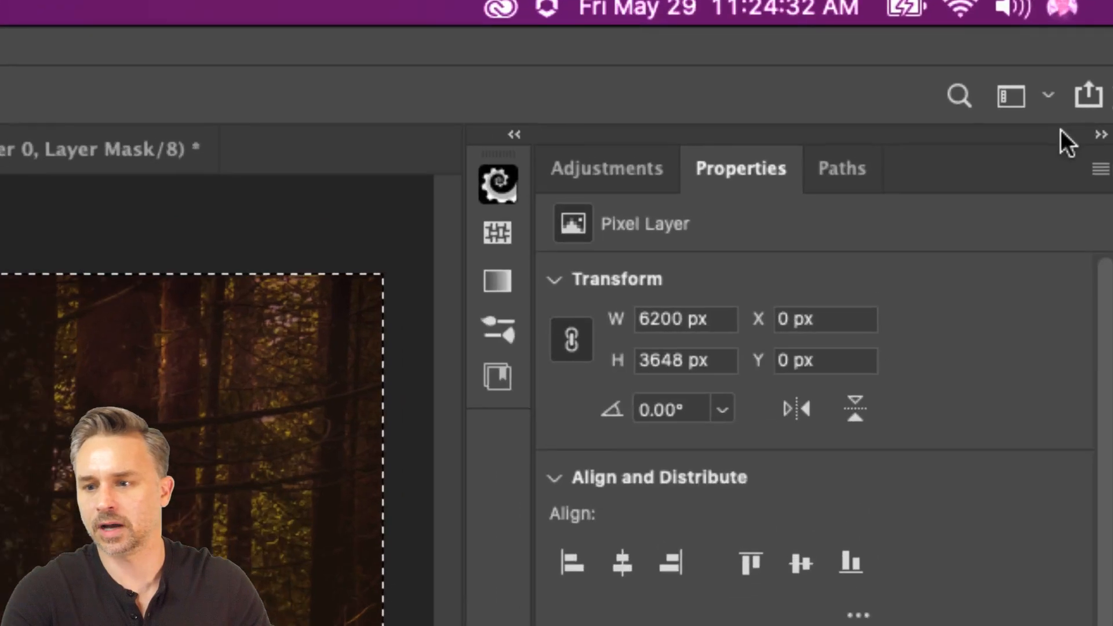
click(1103, 34)
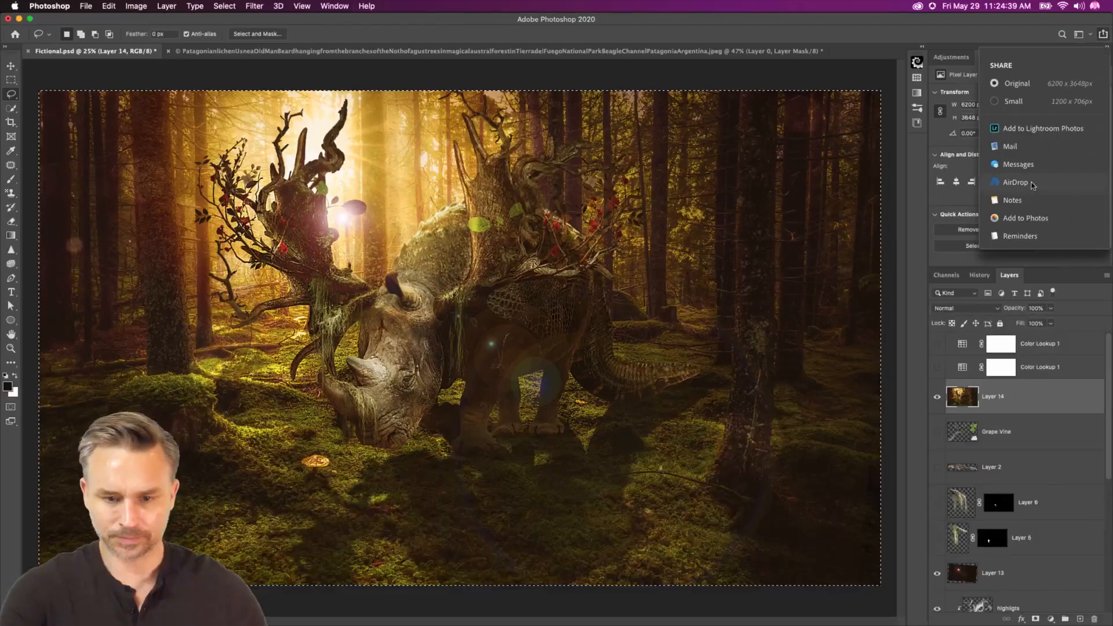
click(1032, 185)
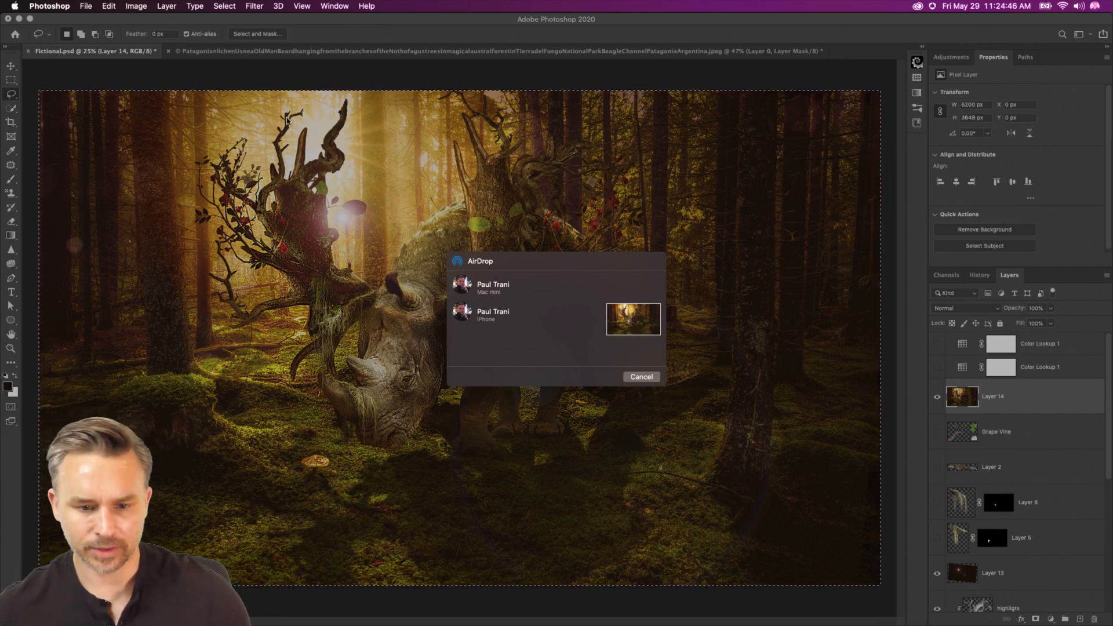
click(461, 320)
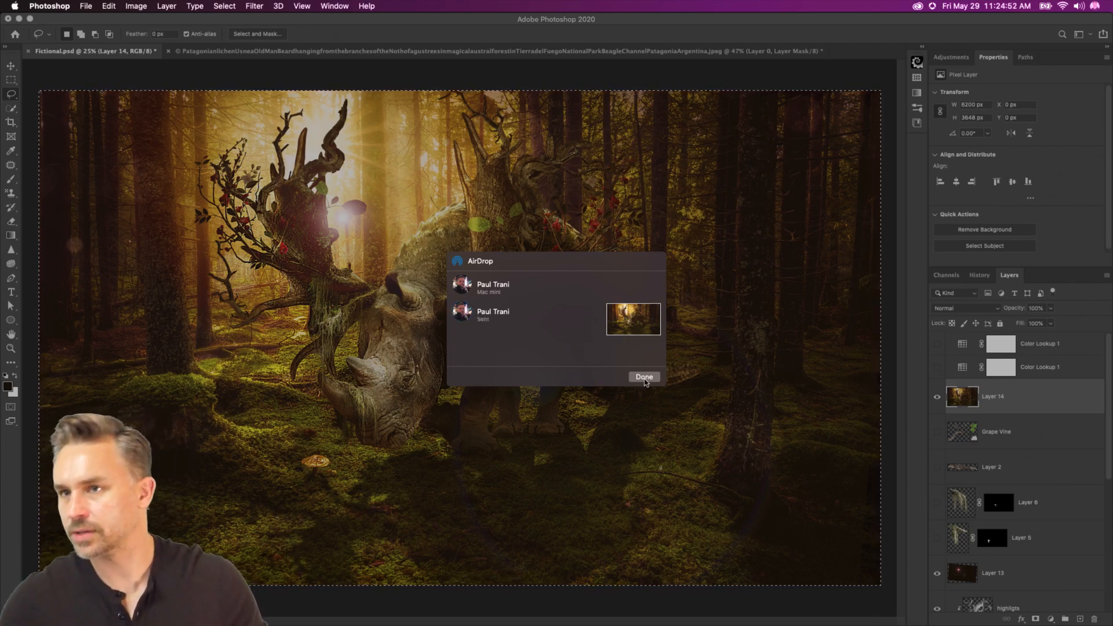
click(644, 378)
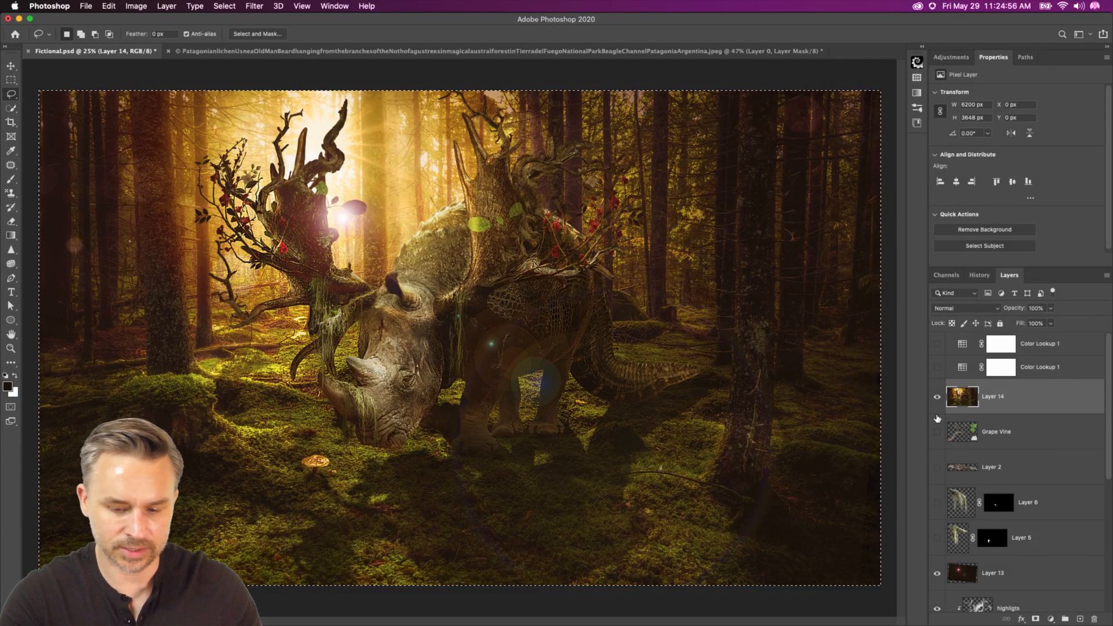
- Create a new 6200 x 3648 px document at 300 ppi and paste the merged image into it
key(super+n)
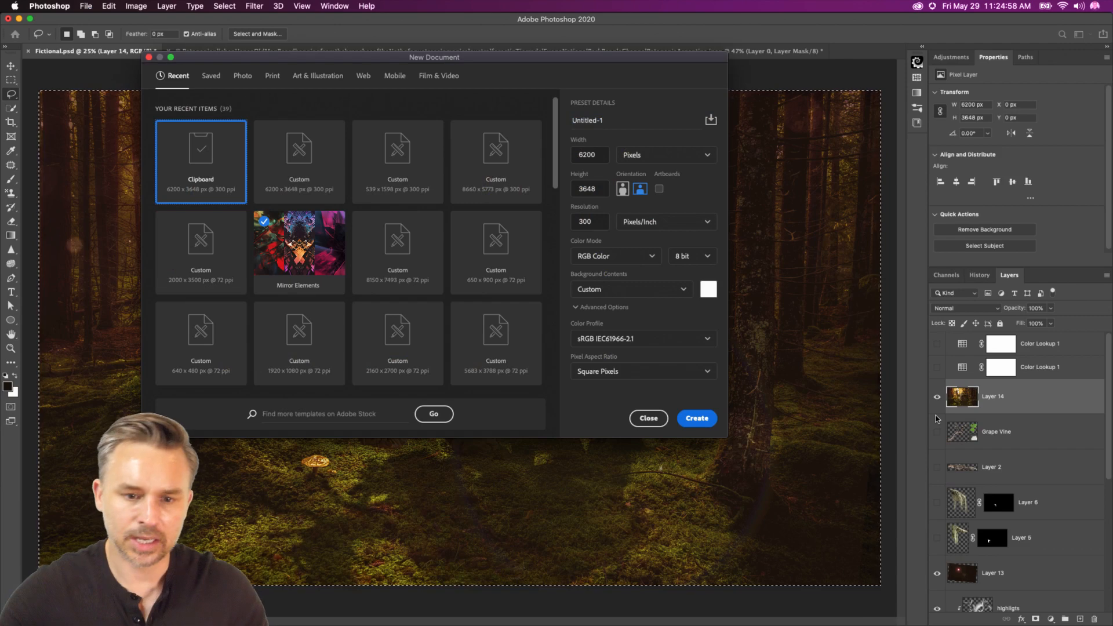
key(Return)
key(super+v)
- Marquee-select a full-height square of 3648 px and position it around the creature
click(10, 79)
drag(160, 77, 658, 598)
drag(296, 330, 319, 329)
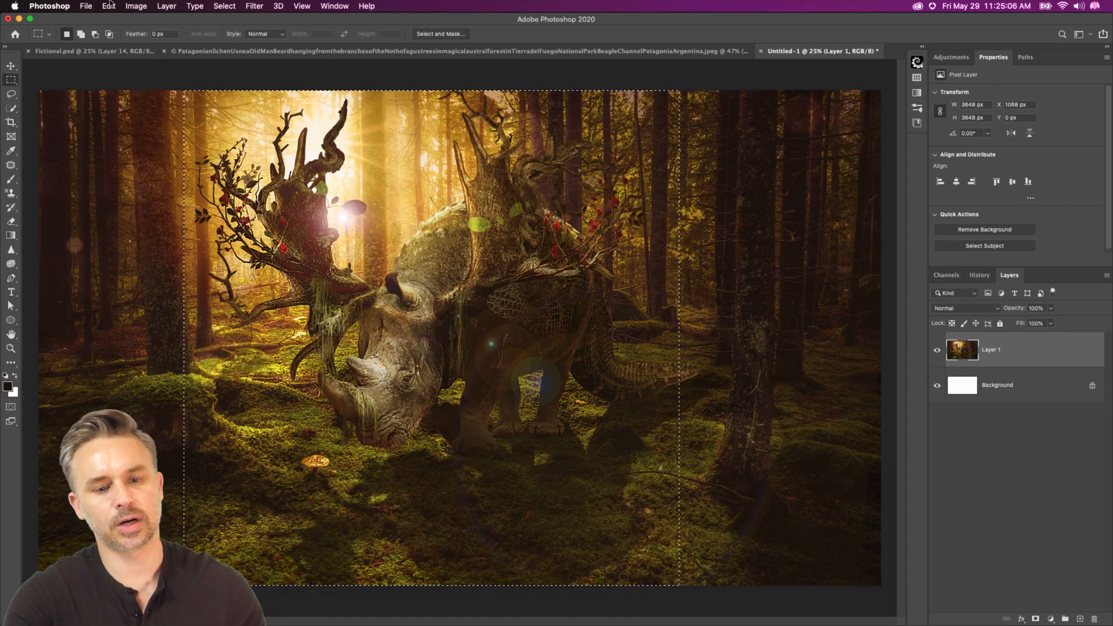
- Try cropping the new document to the square selection and deselecting, and undo both changes
click(132, 5)
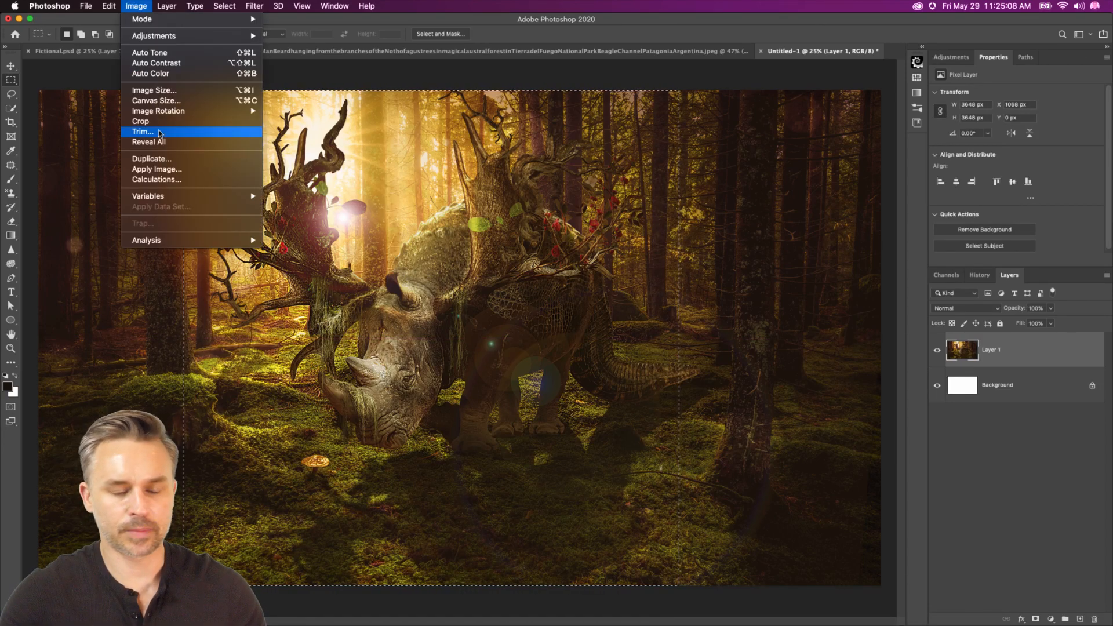
click(142, 121)
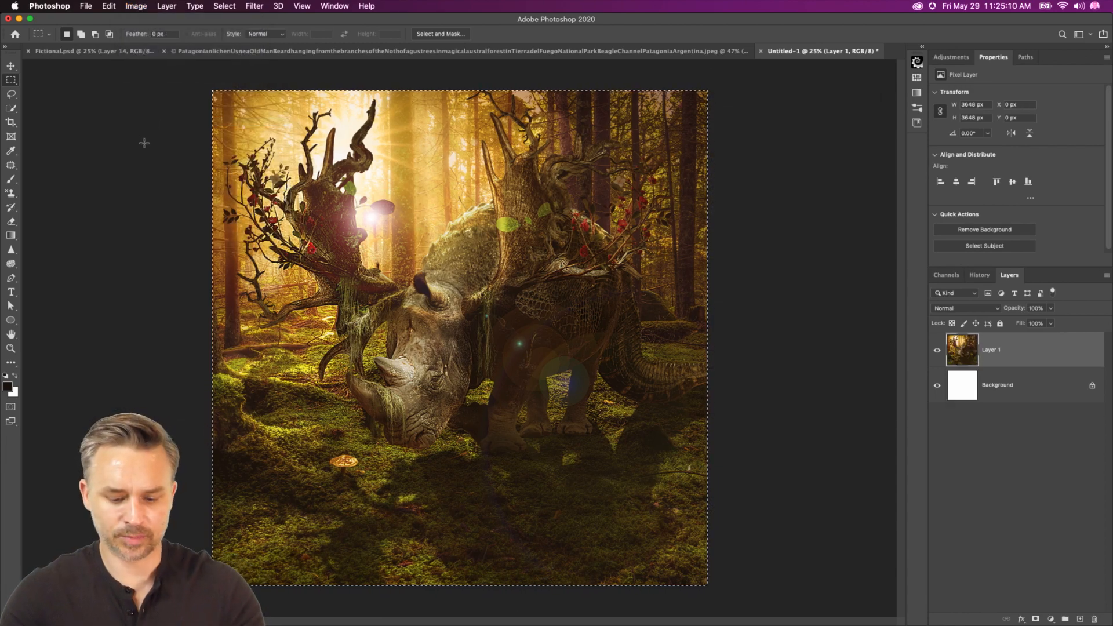
key(super+d)
key(super+minus)
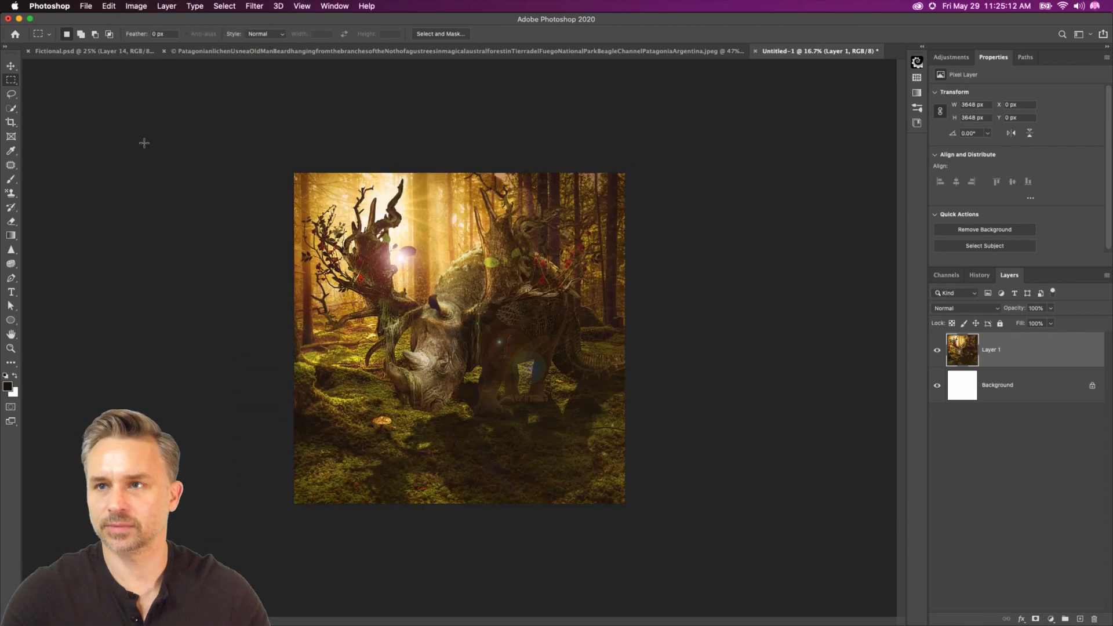
key(super+z)
key(super+z)
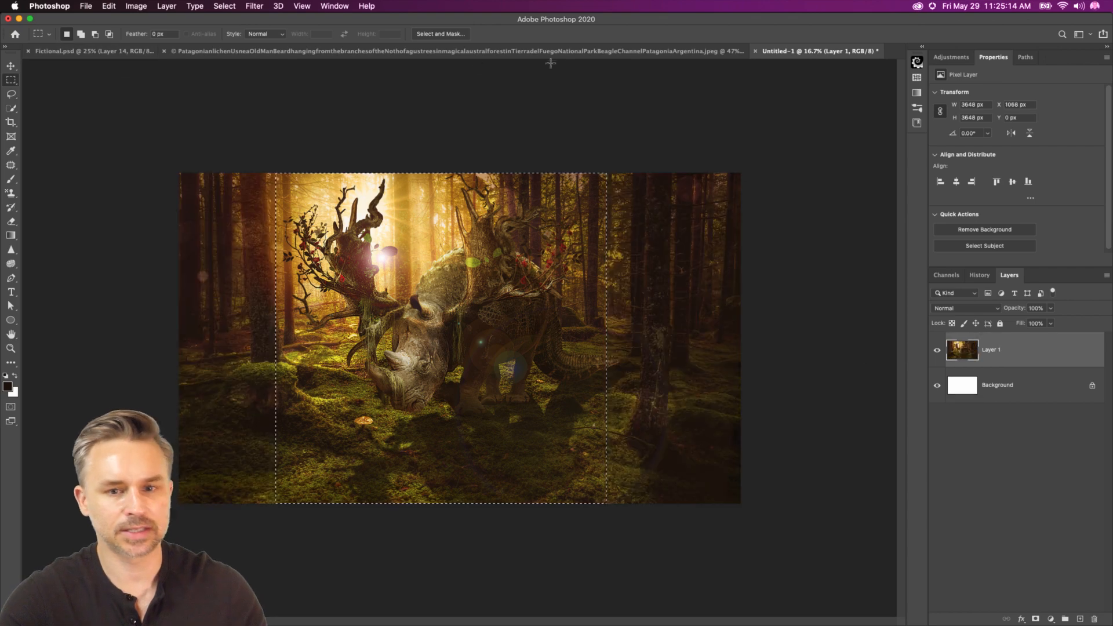
- Switch between the lichen branch document and the Fictional.psd composite to view them
click(553, 51)
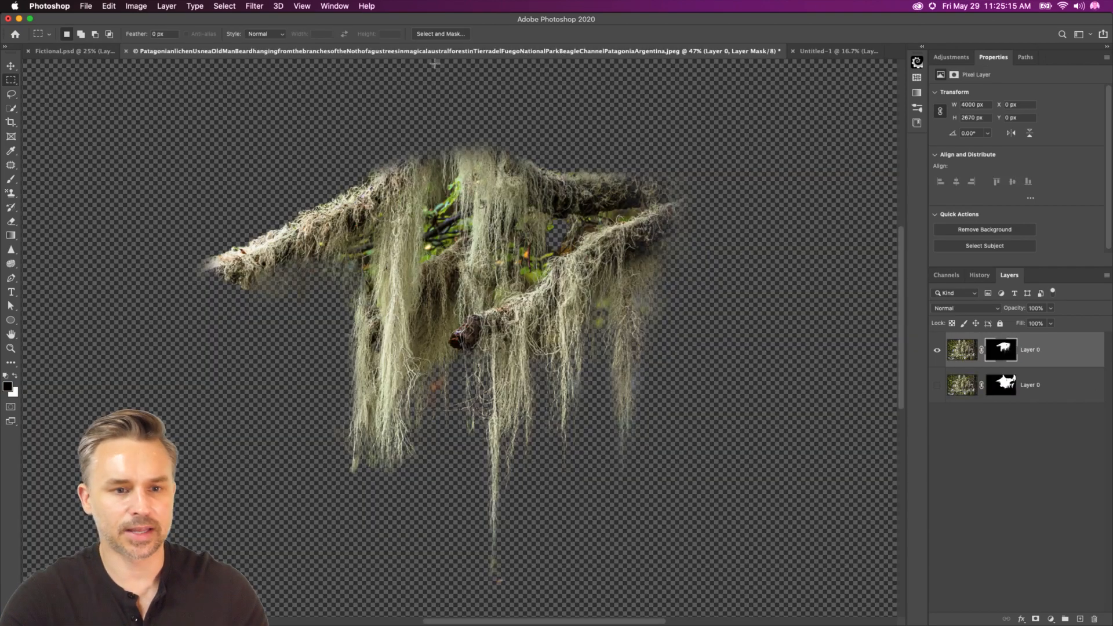
click(52, 52)
click(297, 52)
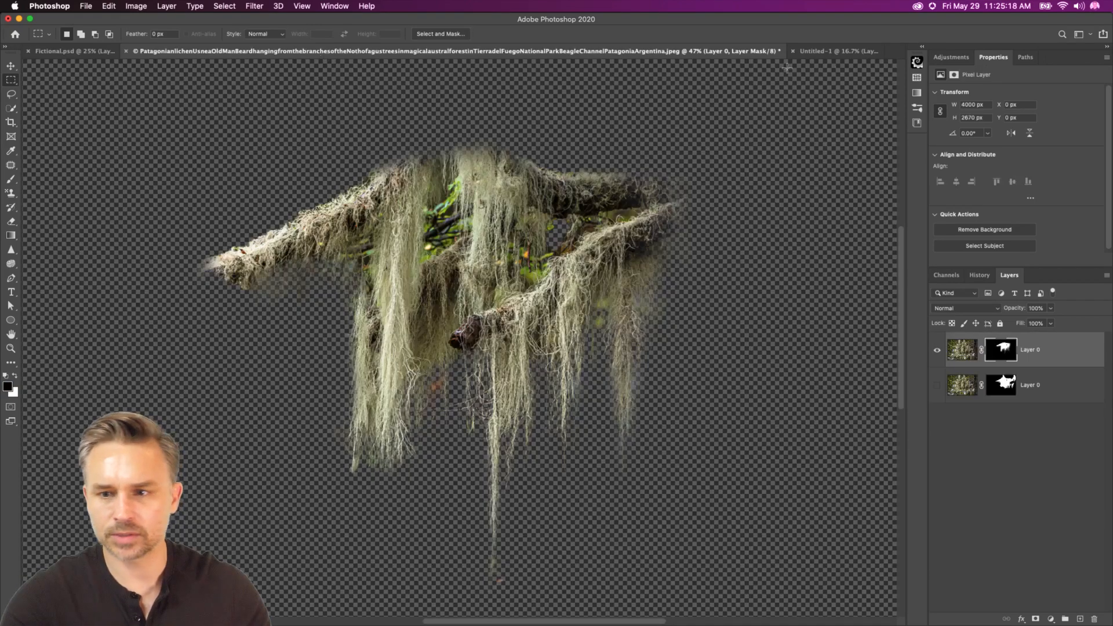
- Return to the new 6200 x 3648 px document and flatten its layers into a single background
click(835, 51)
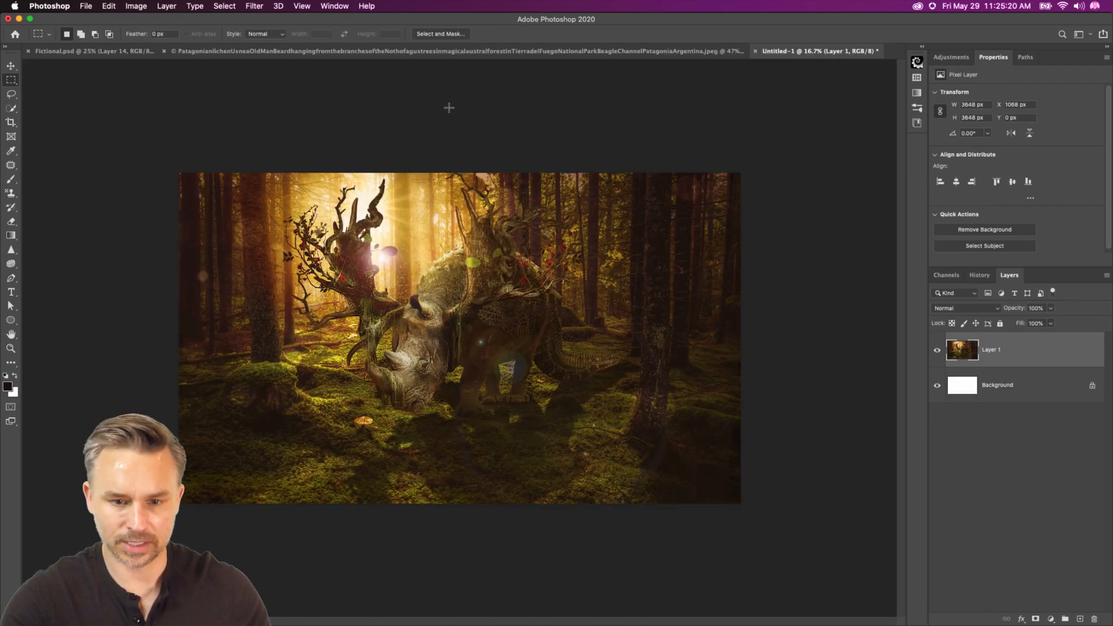
click(1109, 275)
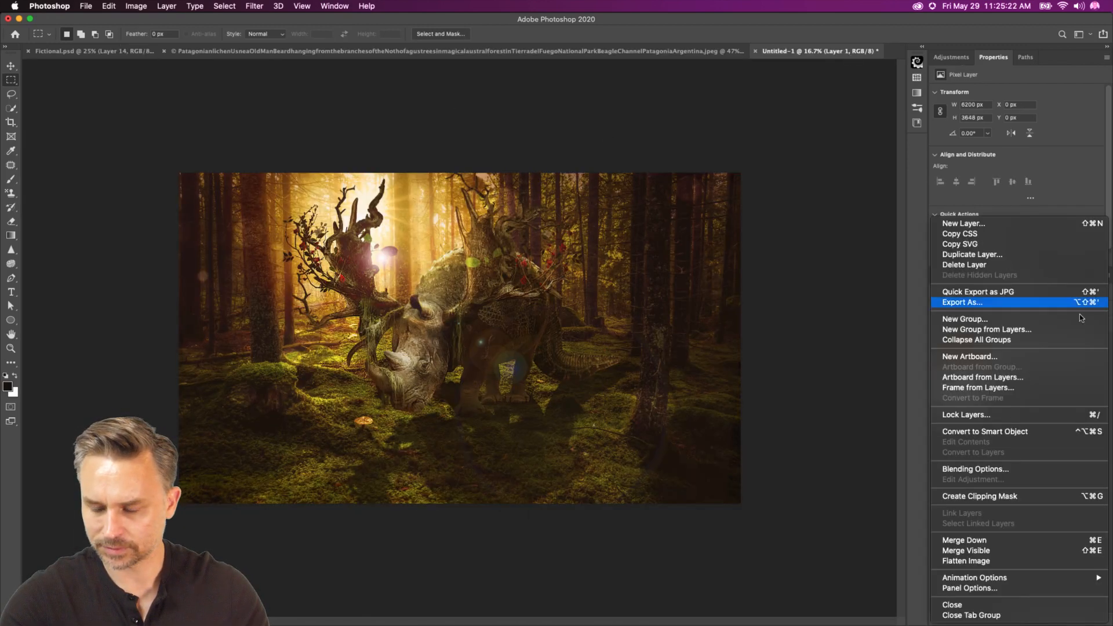
click(993, 560)
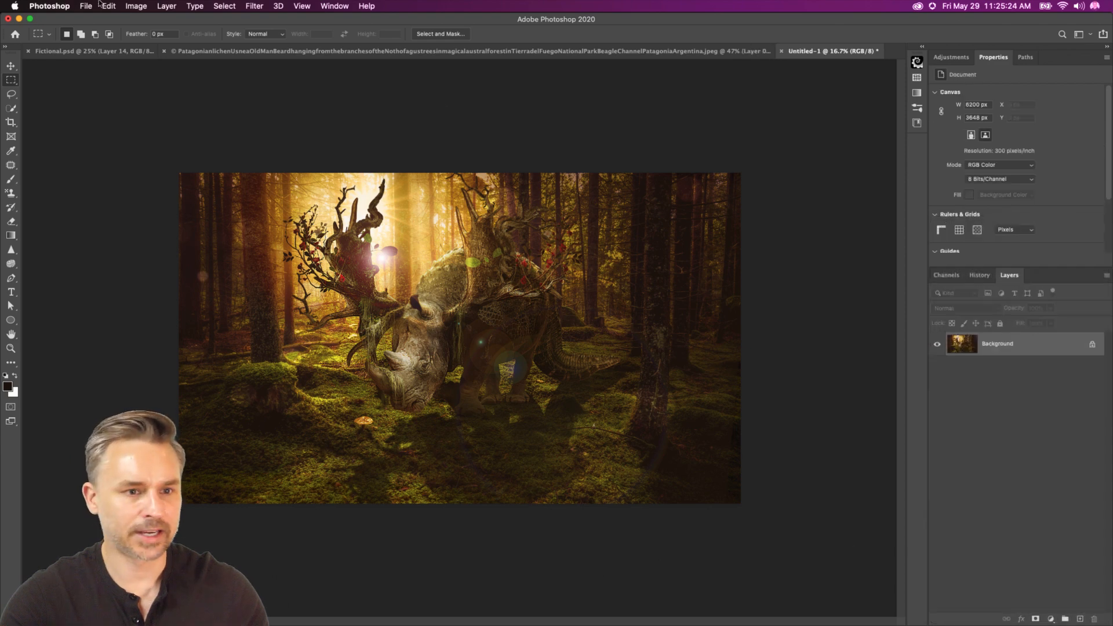
- Apply HDR Toning to the flattened image with the Default preset and the Local Adaptation method
click(129, 6)
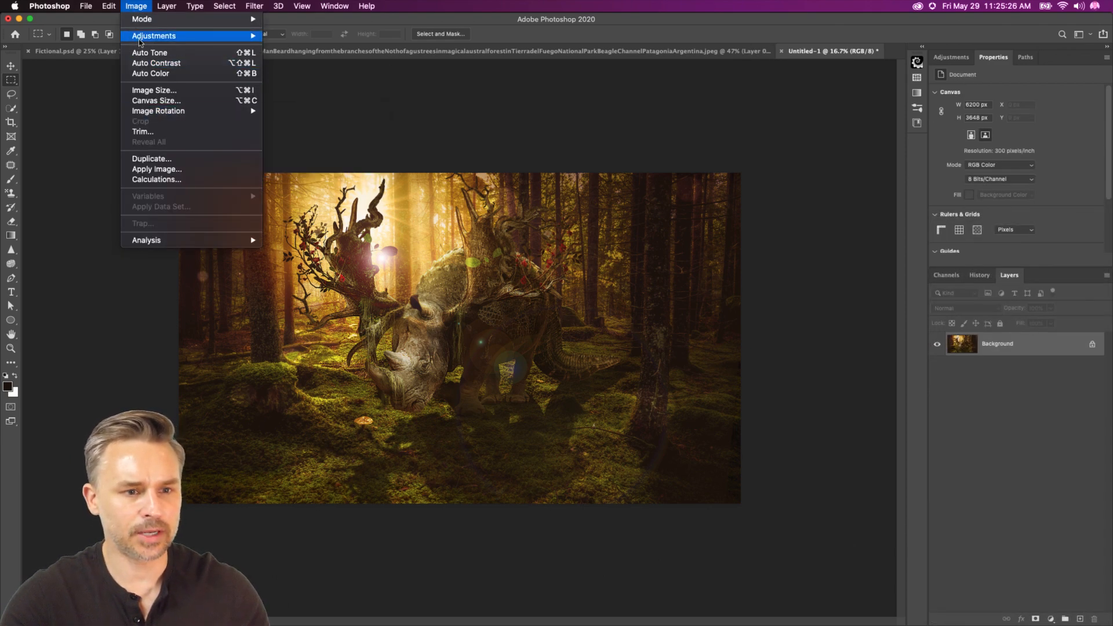
mouse_move(140, 39)
click(278, 235)
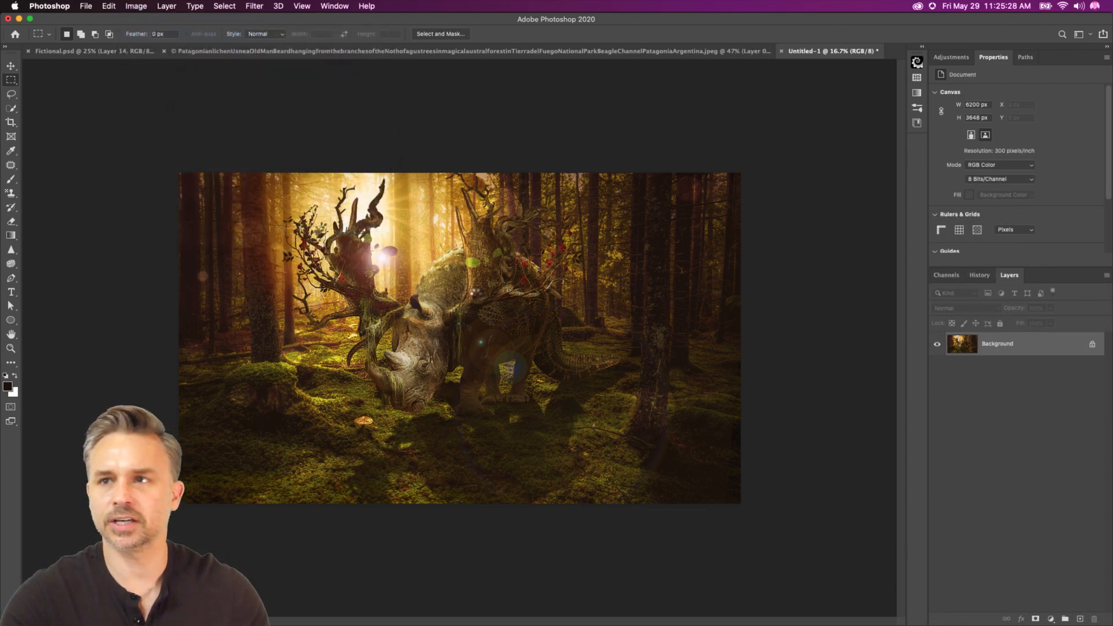
drag(599, 92, 704, 146)
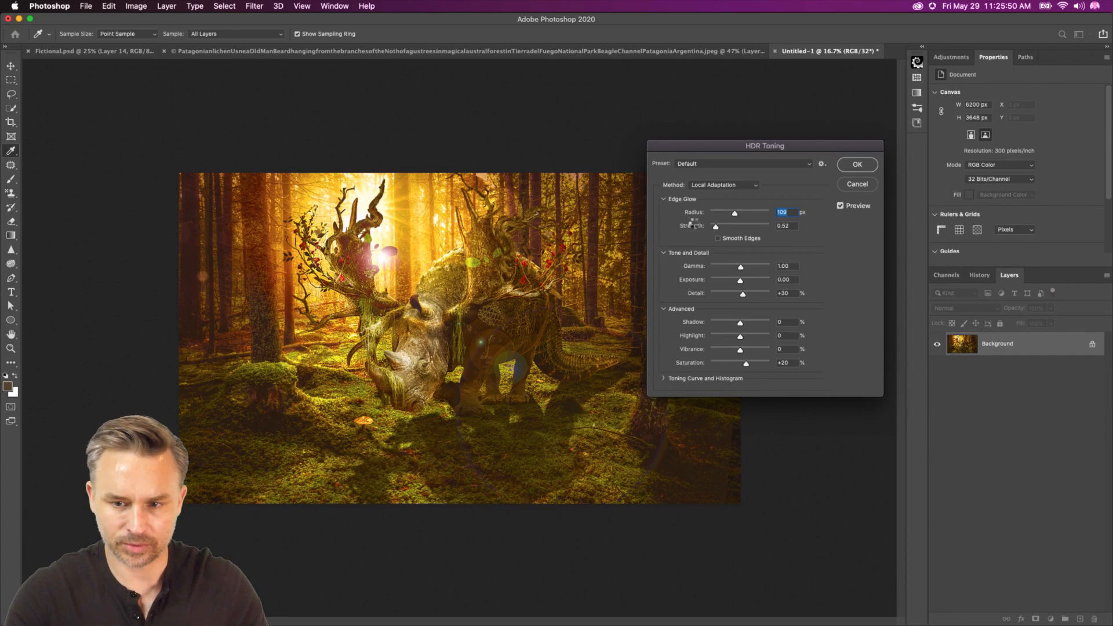
key(m)
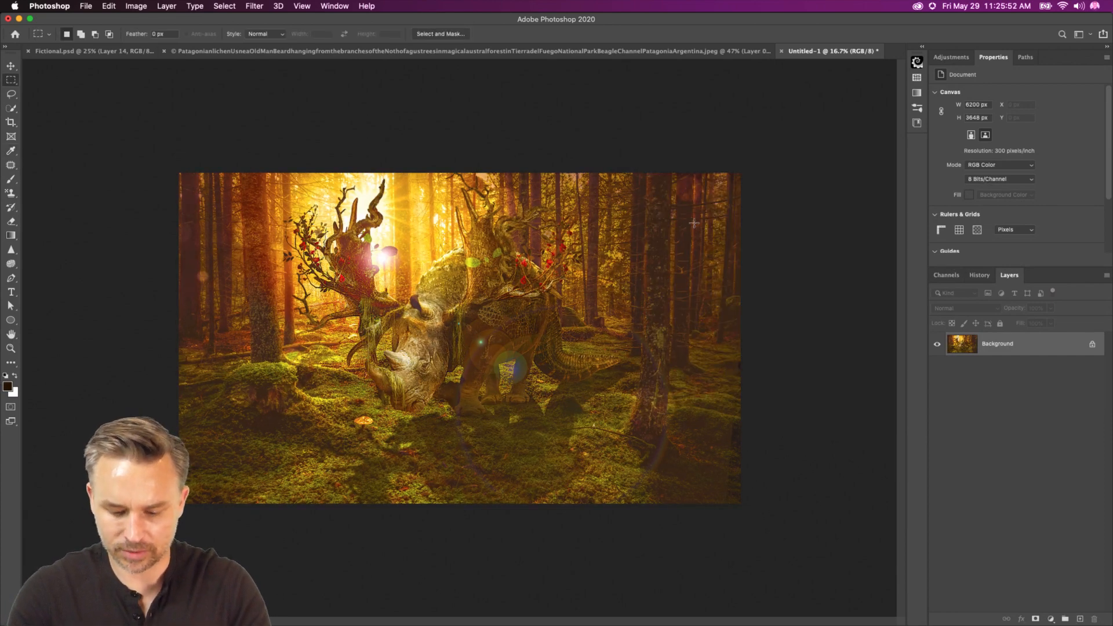
- Examine the toned forest scene in full-screen mode, enlarged to fill the display with the creature in view
key(f)
key(f)
key(ctrl+0)
key(ctrl+plus)
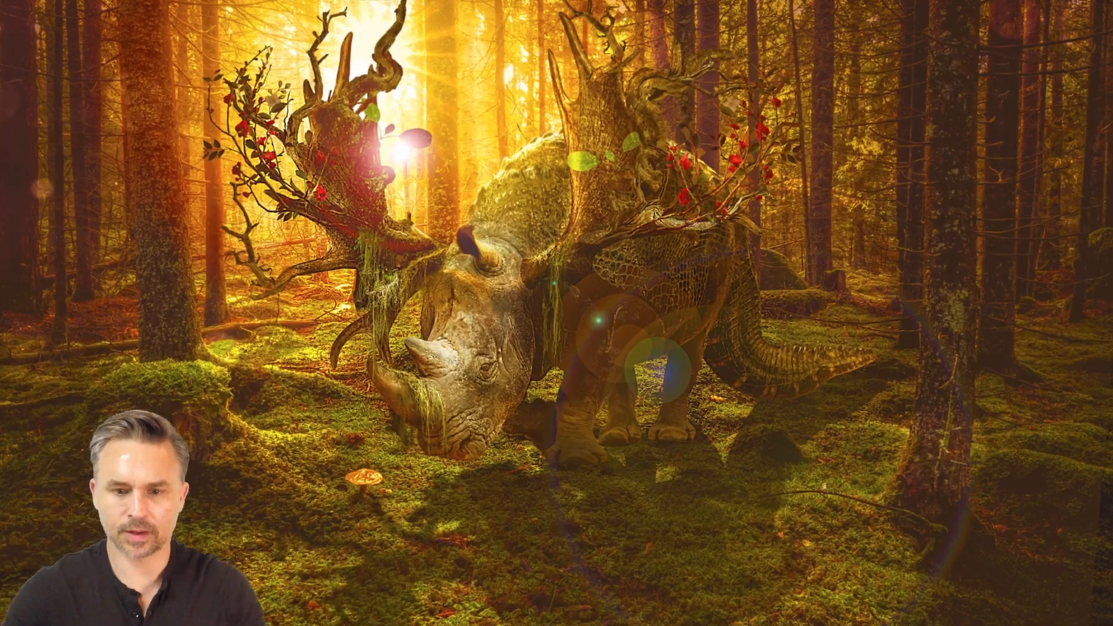
drag(671, 307, 673, 355)
drag(750, 310, 754, 278)
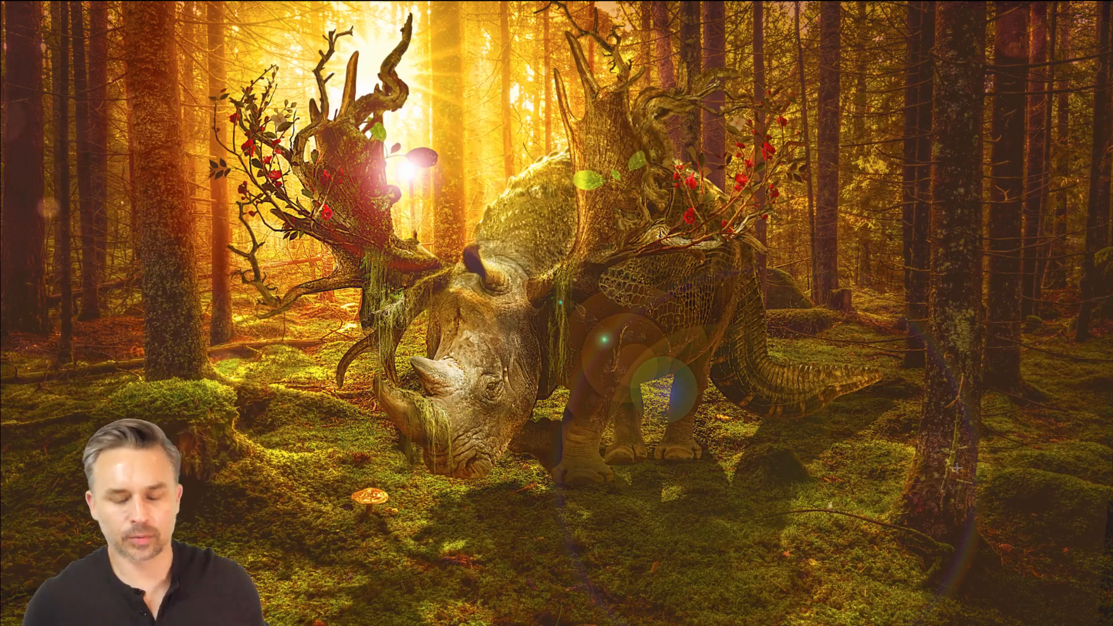